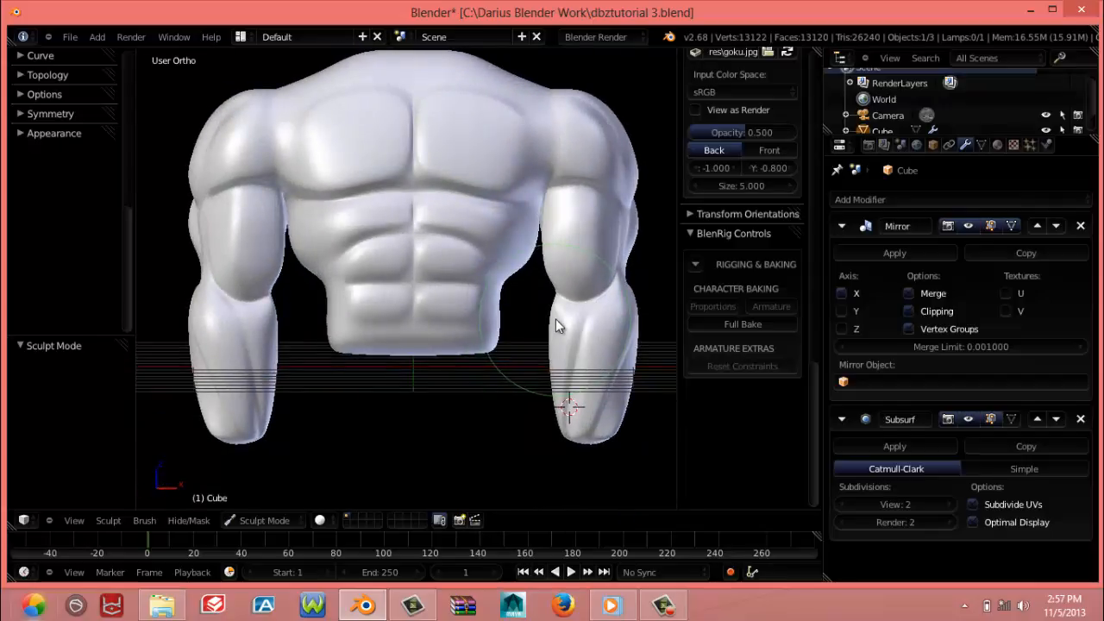
Add one loop cut along the muscle crease between biceps and triceps down to the forearm, sliding it about 0.56
{"action": "key", "text": "KP_1"}
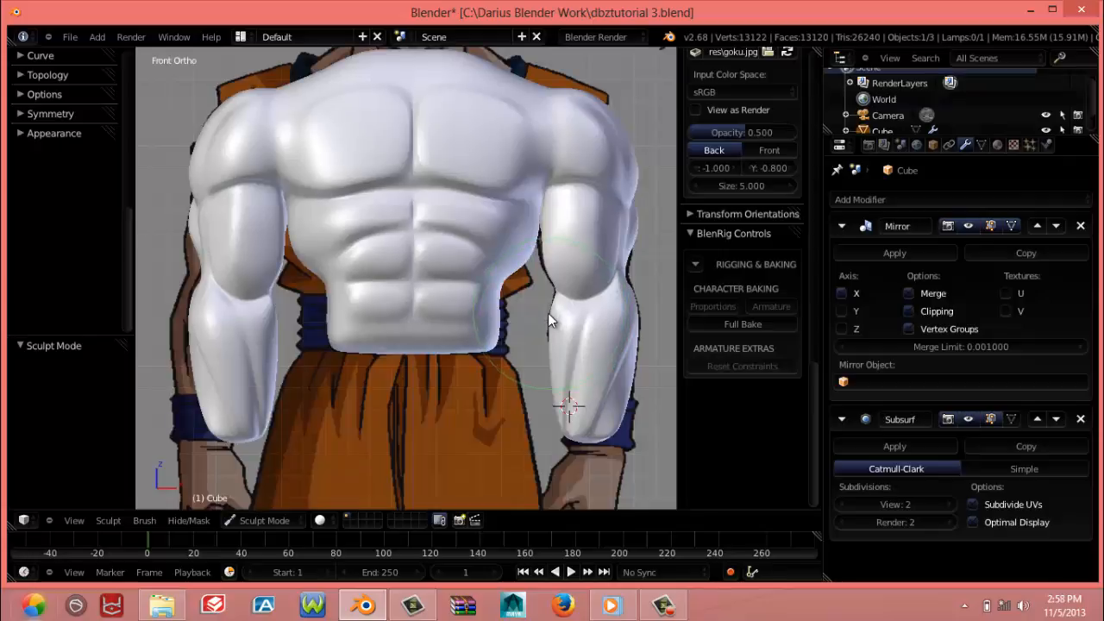
{"action": "mouse_move", "coordinate": [548, 342]}
{"action": "middle_mouse_down", "text": "shift"}
{"action": "mouse_move", "coordinate": [527, 238]}
{"action": "mouse_move", "coordinate": [488, 341]}
{"action": "mouse_move", "coordinate": [384, 334]}
{"action": "mouse_move", "coordinate": [407, 333]}
{"action": "mouse_move", "coordinate": [410, 345]}
{"action": "mouse_move", "coordinate": [385, 353]}
{"action": "mouse_move", "coordinate": [447, 333]}
{"action": "middle_mouse_up", "text": "shift"}
{"action": "key", "text": "Tab"}
{"action": "scroll", "coordinate": [412, 351], "scroll_direction": "up", "scroll_amount": 6}
{"action": "scroll", "coordinate": [341, 331], "scroll_direction": "up", "scroll_amount": 2}
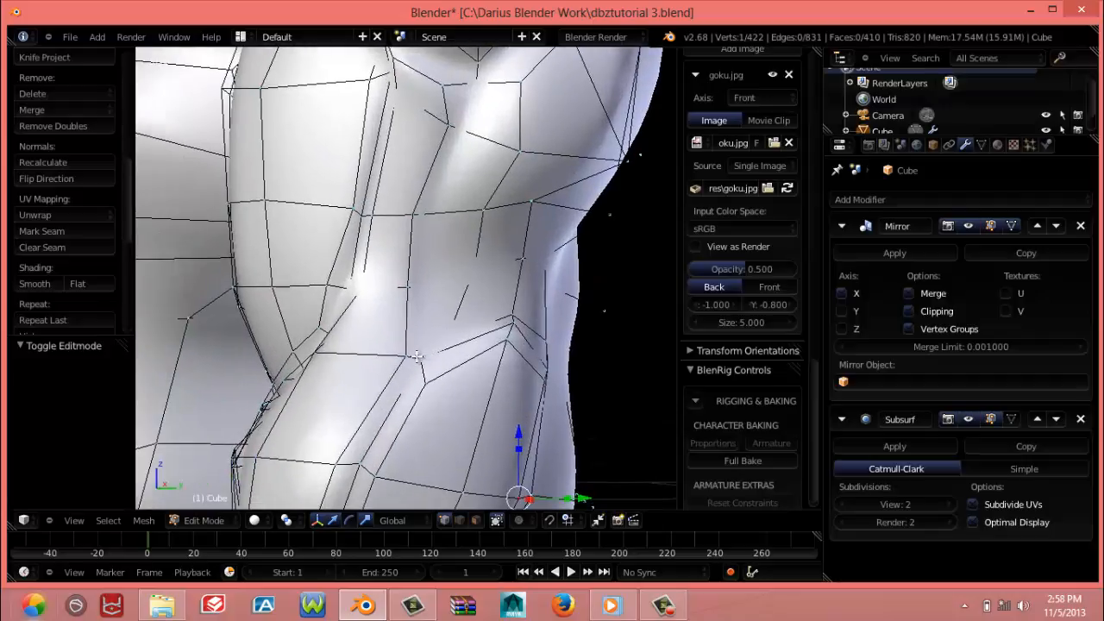
{"action": "key", "text": "ctrl+r"}
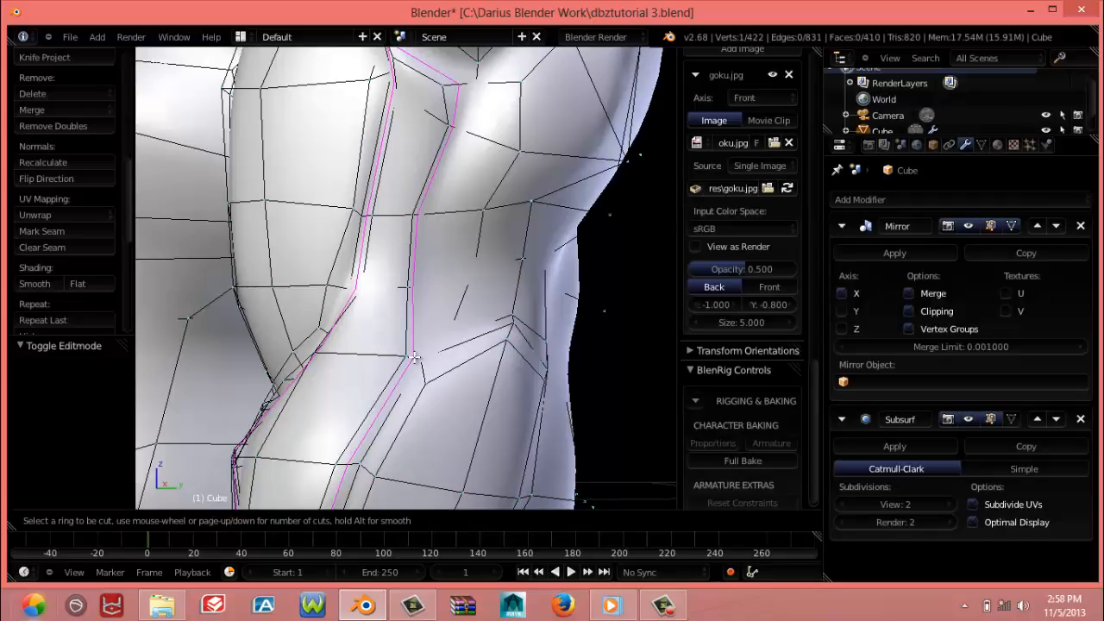
{"action": "left_click", "coordinate": [414, 357]}
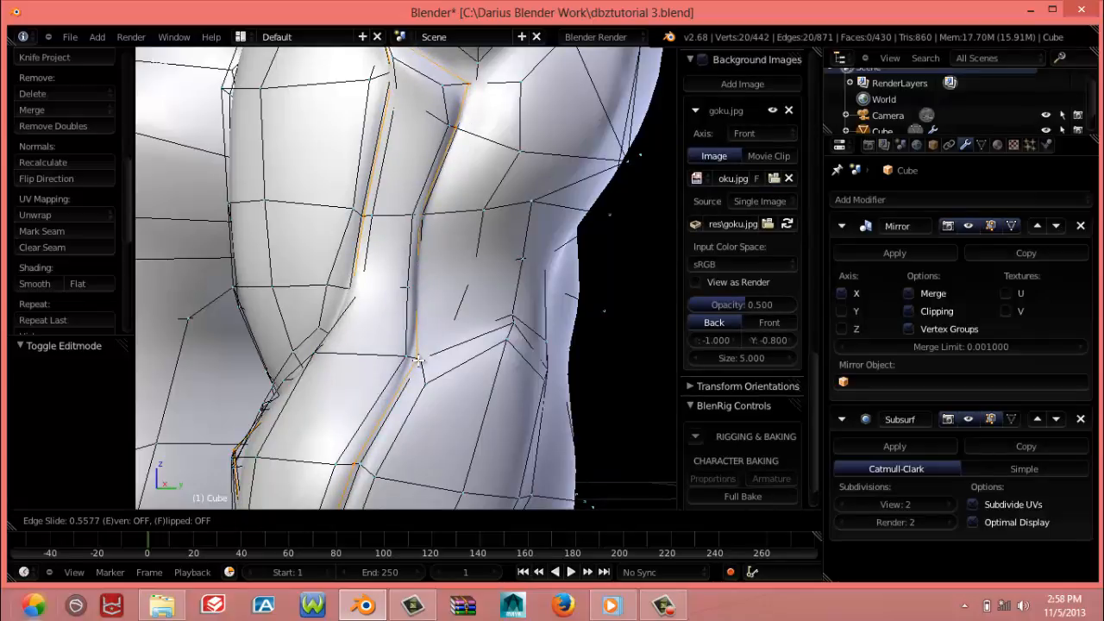
{"action": "left_click", "coordinate": [417, 360]}
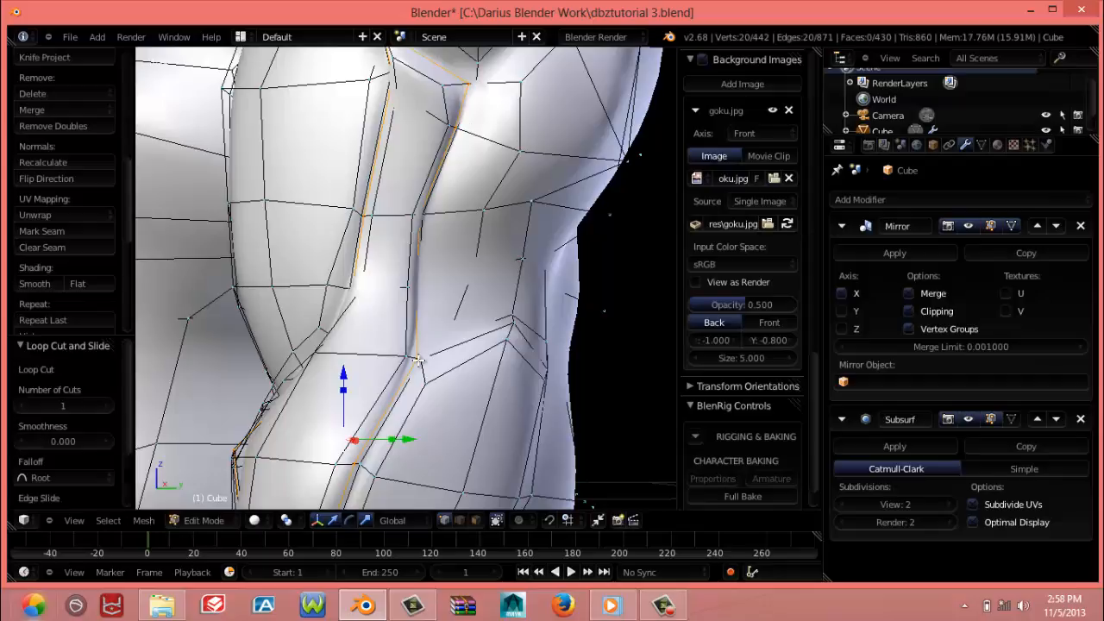
Shift the three vertices across the lower biceps row toward the outer side of the arm
{"action": "scroll", "coordinate": [414, 364], "scroll_direction": "down", "scroll_amount": 3}
{"action": "mouse_move", "coordinate": [409, 372]}
{"action": "middle_mouse_down"}
{"action": "mouse_move", "coordinate": [495, 377]}
{"action": "mouse_move", "coordinate": [426, 372]}
{"action": "mouse_move", "coordinate": [314, 392]}
{"action": "mouse_move", "coordinate": [628, 395]}
{"action": "mouse_move", "coordinate": [422, 395]}
{"action": "mouse_move", "coordinate": [486, 401]}
{"action": "mouse_move", "coordinate": [457, 382]}
{"action": "middle_mouse_up"}
{"action": "key", "text": "Tab"}
{"action": "scroll", "coordinate": [458, 391], "scroll_direction": "down", "scroll_amount": 4}
{"action": "key", "text": "Tab"}
{"action": "scroll", "coordinate": [456, 379], "scroll_direction": "up", "scroll_amount": 6}
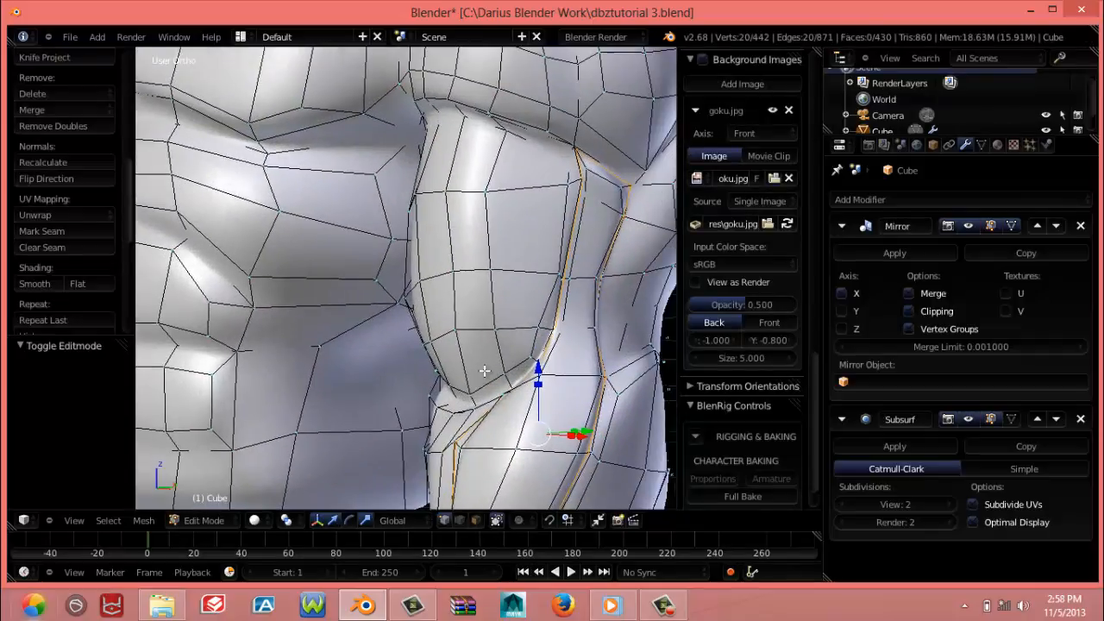
{"action": "right_click", "coordinate": [528, 326]}
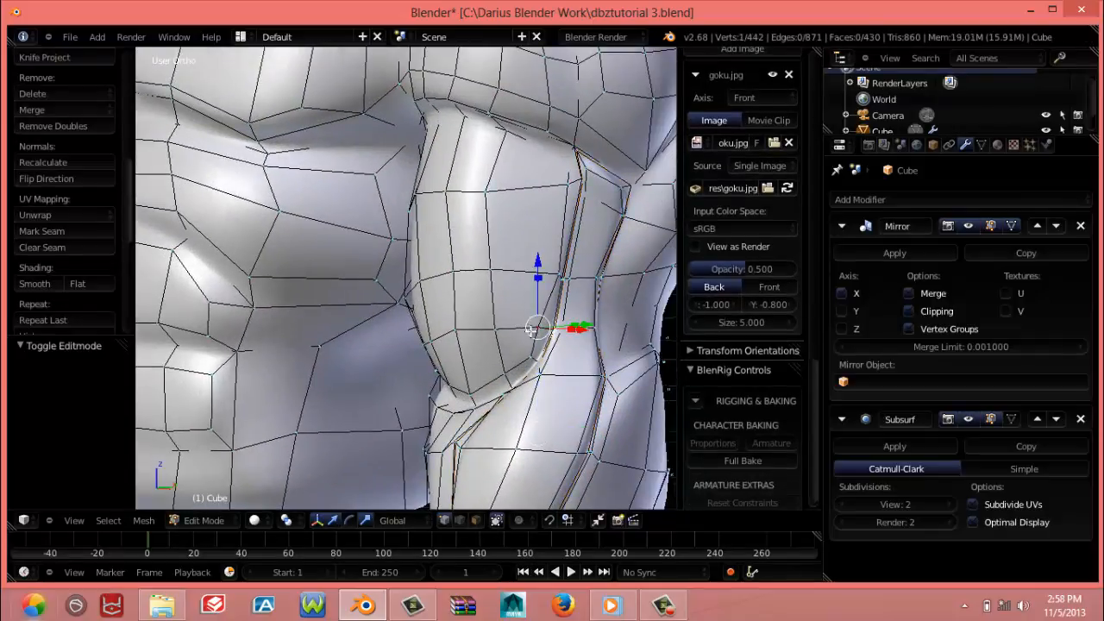
{"action": "key", "text": "g"}
{"action": "left_click", "coordinate": [537, 328]}
{"action": "right_click", "coordinate": [495, 333]}
{"action": "key", "text": "g"}
{"action": "left_click", "coordinate": [503, 330]}
{"action": "right_click", "coordinate": [456, 323]}
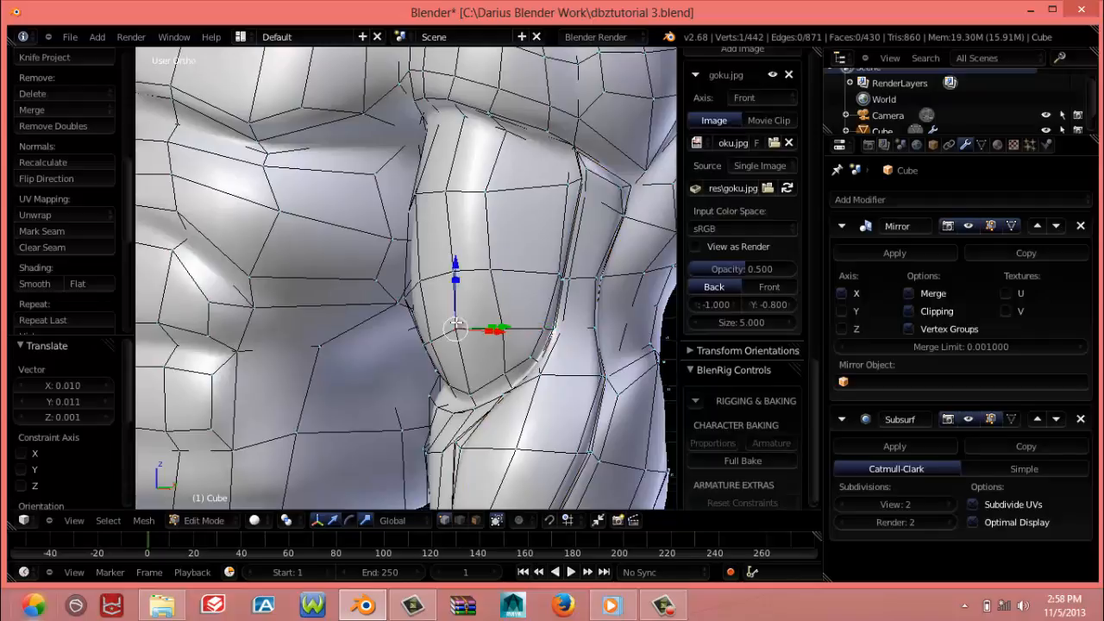
{"action": "key", "text": "g"}
{"action": "left_click", "coordinate": [474, 325]}
Fine-tune vertices in the middle and lower rows of the biceps to even out their spacing
{"action": "right_click", "coordinate": [463, 278]}
{"action": "key", "text": "g"}
{"action": "left_click", "coordinate": [457, 278]}
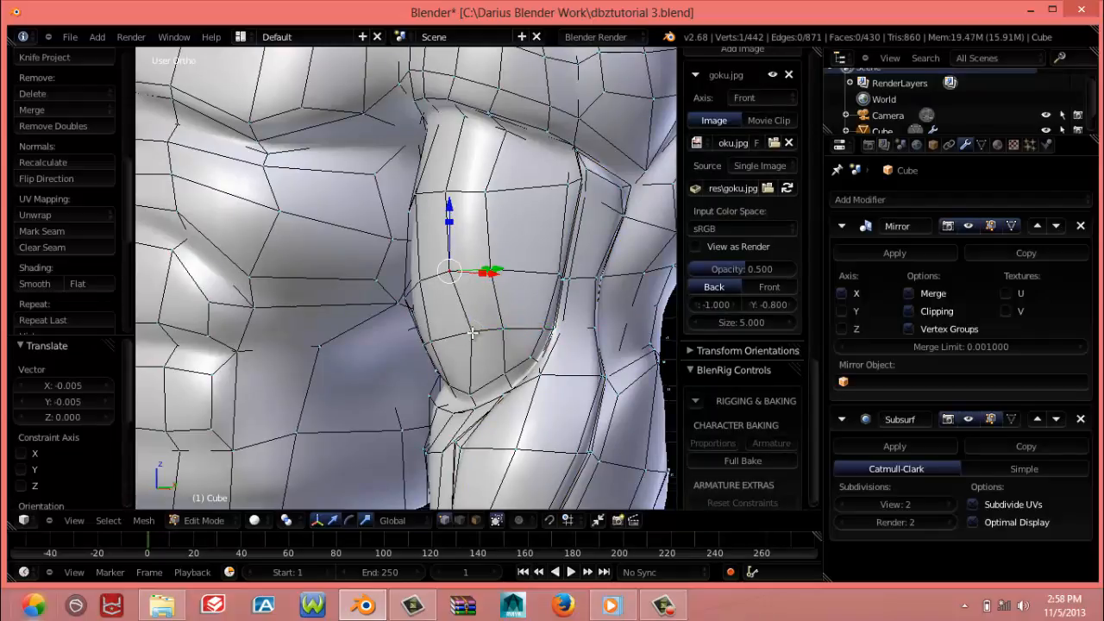
{"action": "key", "text": "g"}
{"action": "left_click", "coordinate": [473, 333]}
{"action": "right_click", "coordinate": [488, 331]}
{"action": "key", "text": "g"}
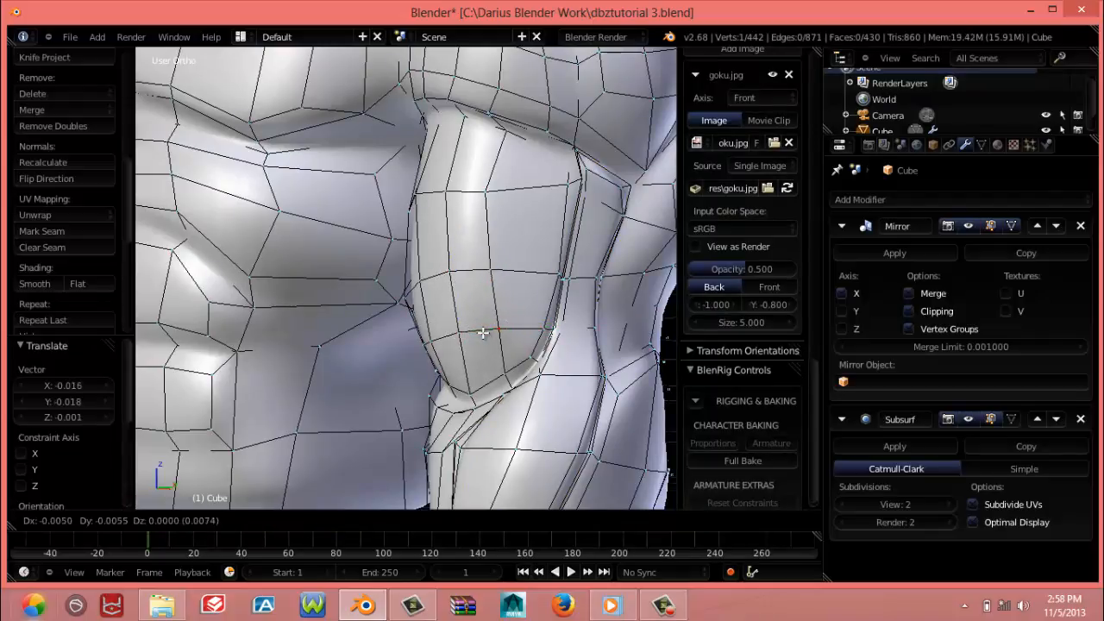
{"action": "left_click", "coordinate": [485, 333]}
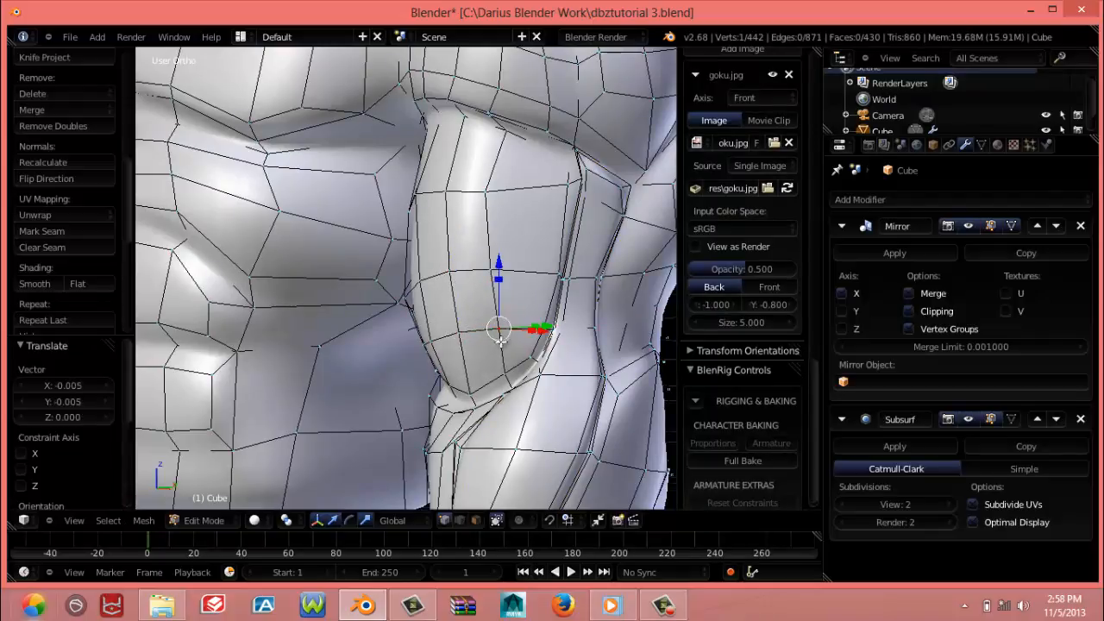
Add one loop cut around the border of the biceps, sliding it about 0.85 to sharpen the muscle's outline
{"action": "key", "text": "ctrl+r"}
{"action": "left_click", "coordinate": [507, 385]}
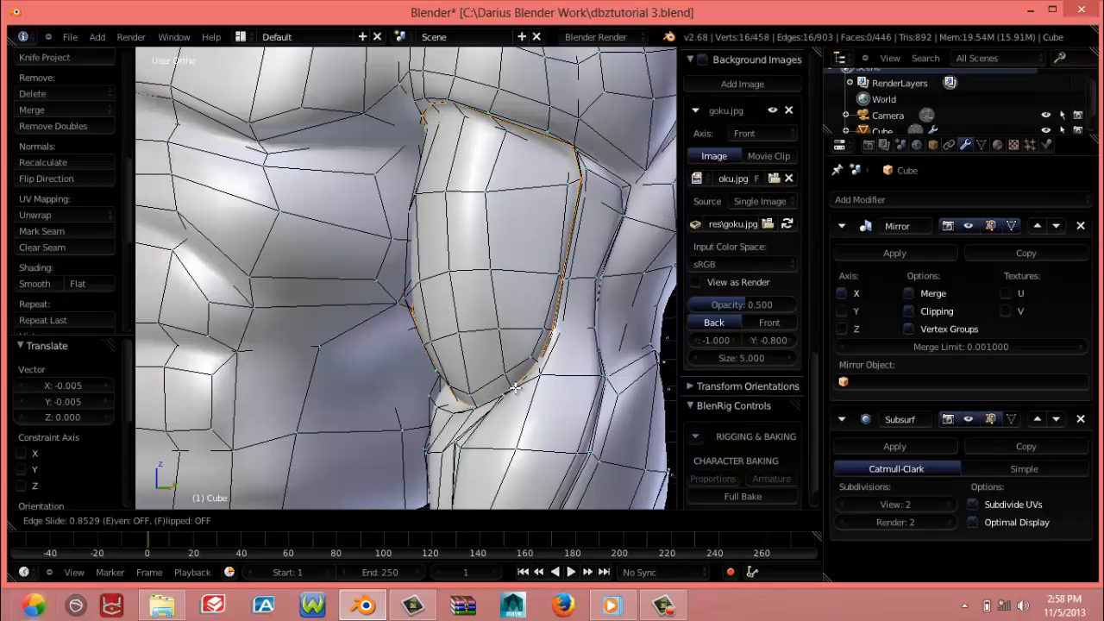
{"action": "left_click", "coordinate": [514, 388]}
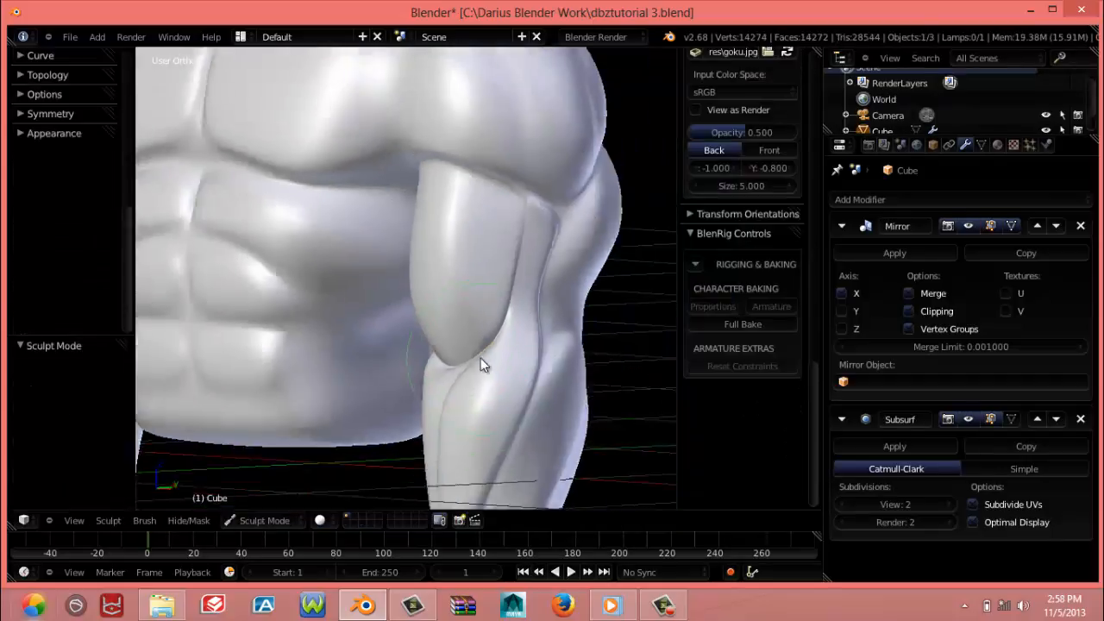
Enable proportional editing, move one vertex on the inner arm near the elbow, and slide the neighbouring vertex about 0.27 along its edge
{"action": "mouse_move", "coordinate": [480, 358]}
{"action": "middle_mouse_down"}
{"action": "mouse_move", "coordinate": [669, 346]}
{"action": "mouse_move", "coordinate": [658, 284]}
{"action": "mouse_move", "coordinate": [617, 274]}
{"action": "mouse_move", "coordinate": [556, 316]}
{"action": "mouse_move", "coordinate": [479, 332]}
{"action": "mouse_move", "coordinate": [433, 386]}
{"action": "mouse_move", "coordinate": [370, 377]}
{"action": "mouse_move", "coordinate": [436, 367]}
{"action": "mouse_move", "coordinate": [532, 377]}
{"action": "mouse_move", "coordinate": [550, 361]}
{"action": "mouse_move", "coordinate": [543, 316]}
{"action": "middle_mouse_up"}
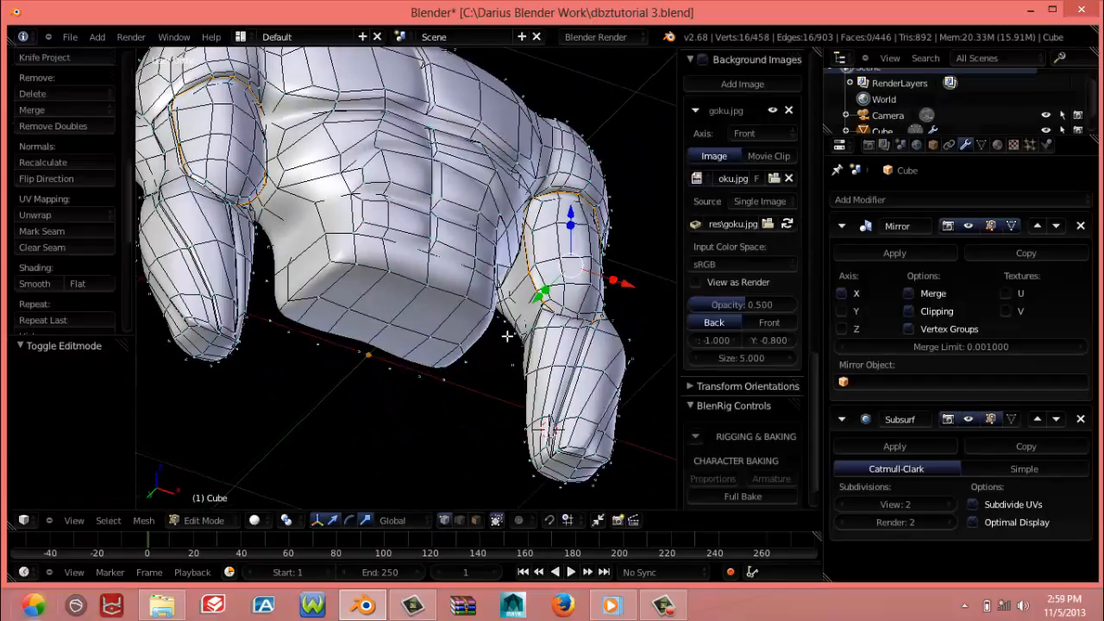
{"action": "scroll", "coordinate": [515, 333], "scroll_direction": "up", "scroll_amount": 5}
{"action": "middle_click_drag", "start_coordinate": [601, 279], "coordinate": [348, 317]}
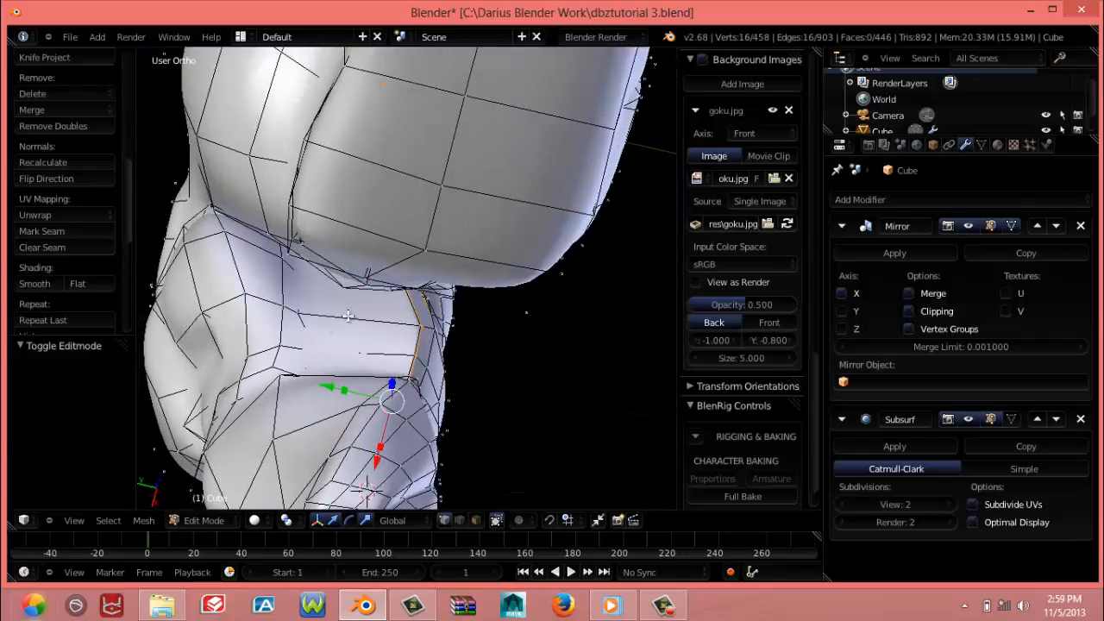
{"action": "right_click", "coordinate": [405, 325]}
{"action": "key", "text": "o"}
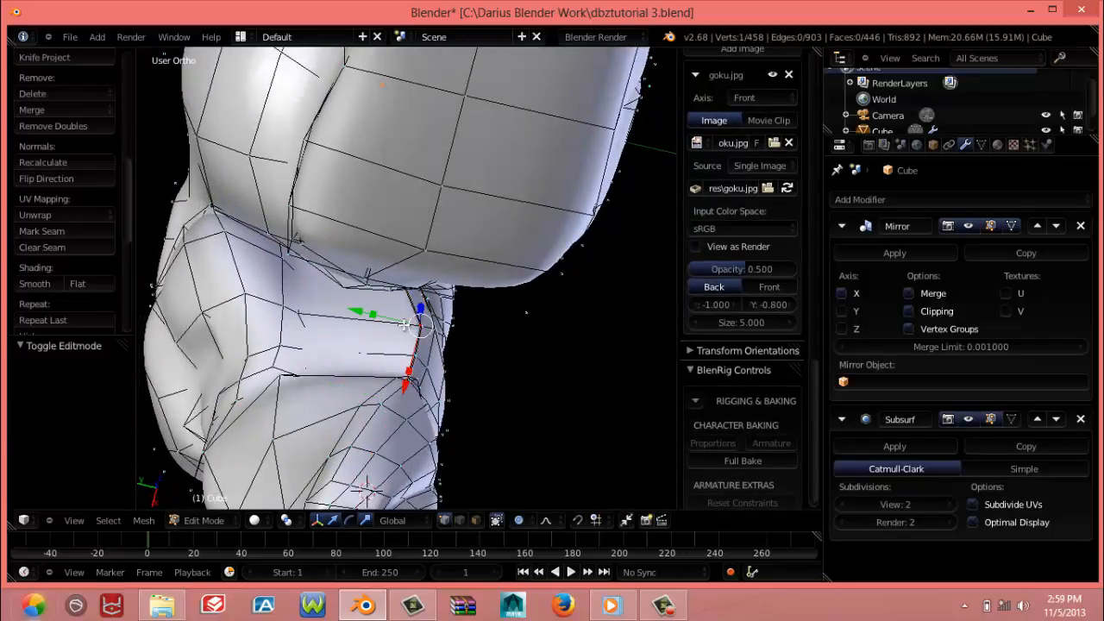
{"action": "key", "text": "g"}
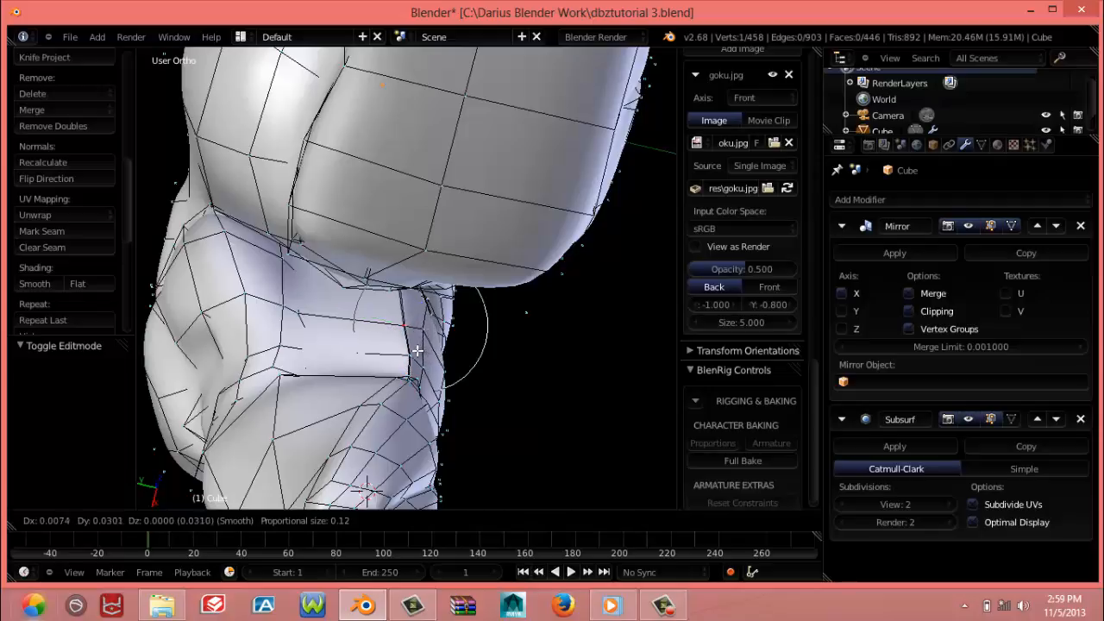
{"action": "left_click", "coordinate": [403, 351]}
{"action": "right_click", "coordinate": [404, 353]}
{"action": "key", "text": "g"}
{"action": "key", "text": "g"}
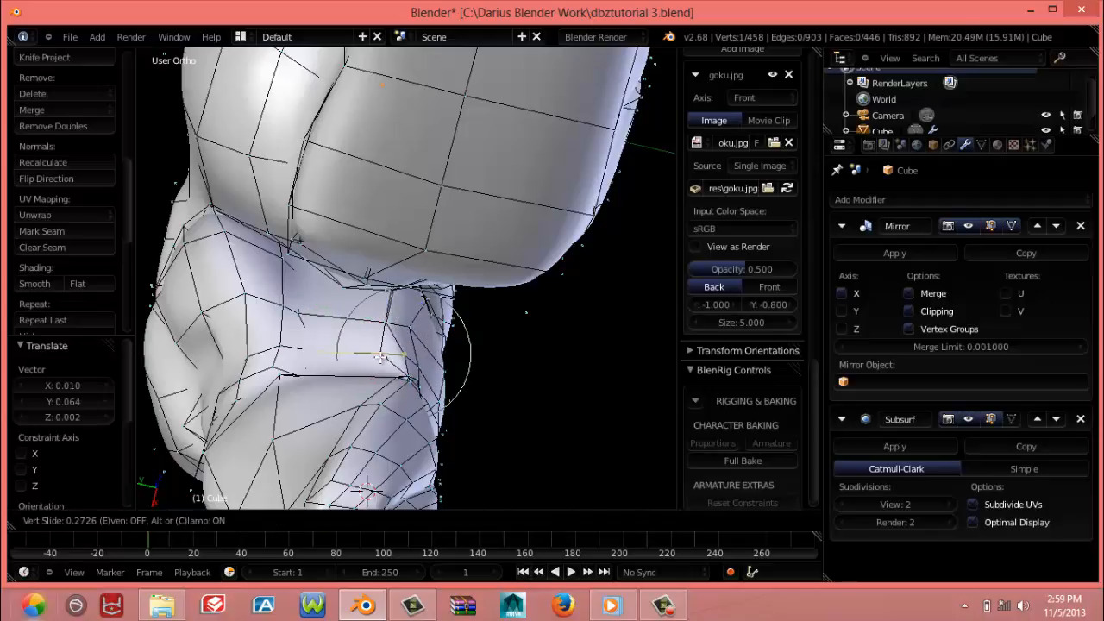
{"action": "left_click", "coordinate": [380, 355]}
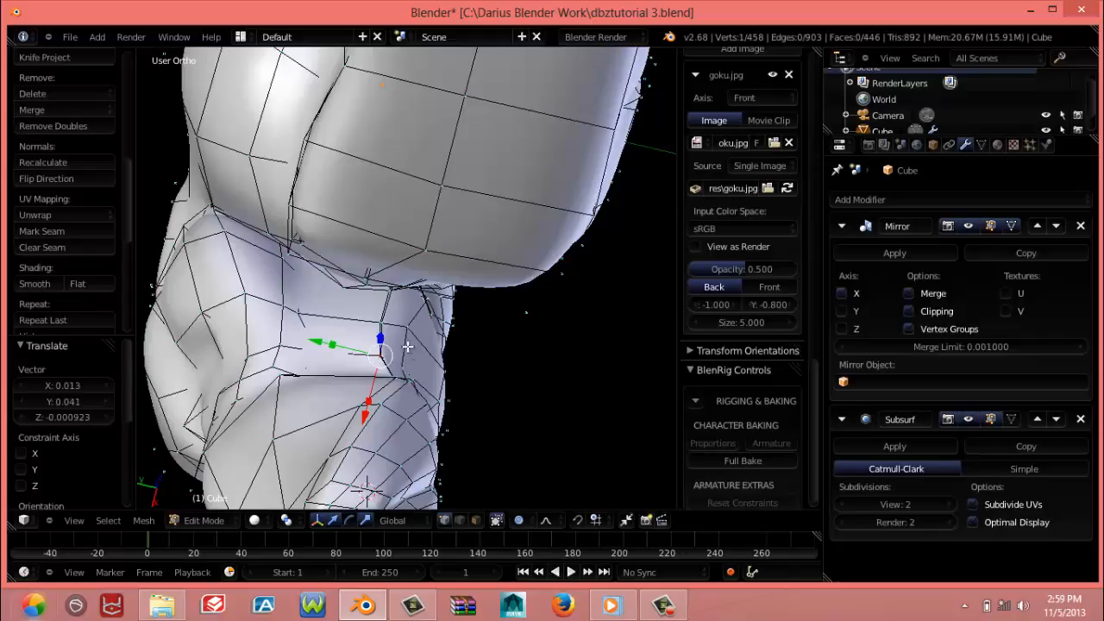
Reshape the back of the upper arm by moving vertices on the outer triceps with proportional editing
{"action": "mouse_move", "coordinate": [410, 351]}
{"action": "middle_mouse_down"}
{"action": "mouse_move", "coordinate": [397, 313]}
{"action": "mouse_move", "coordinate": [305, 295]}
{"action": "mouse_move", "coordinate": [301, 280]}
{"action": "mouse_move", "coordinate": [379, 247]}
{"action": "mouse_move", "coordinate": [392, 247]}
{"action": "mouse_move", "coordinate": [316, 322]}
{"action": "mouse_move", "coordinate": [322, 351]}
{"action": "mouse_move", "coordinate": [428, 300]}
{"action": "mouse_move", "coordinate": [453, 265]}
{"action": "mouse_move", "coordinate": [473, 278]}
{"action": "mouse_move", "coordinate": [296, 369]}
{"action": "mouse_move", "coordinate": [425, 409]}
{"action": "mouse_move", "coordinate": [357, 387]}
{"action": "mouse_move", "coordinate": [153, 390]}
{"action": "mouse_move", "coordinate": [278, 402]}
{"action": "mouse_move", "coordinate": [266, 334]}
{"action": "middle_mouse_up"}
{"action": "key", "text": "Tab"}
{"action": "key", "text": "Tab"}
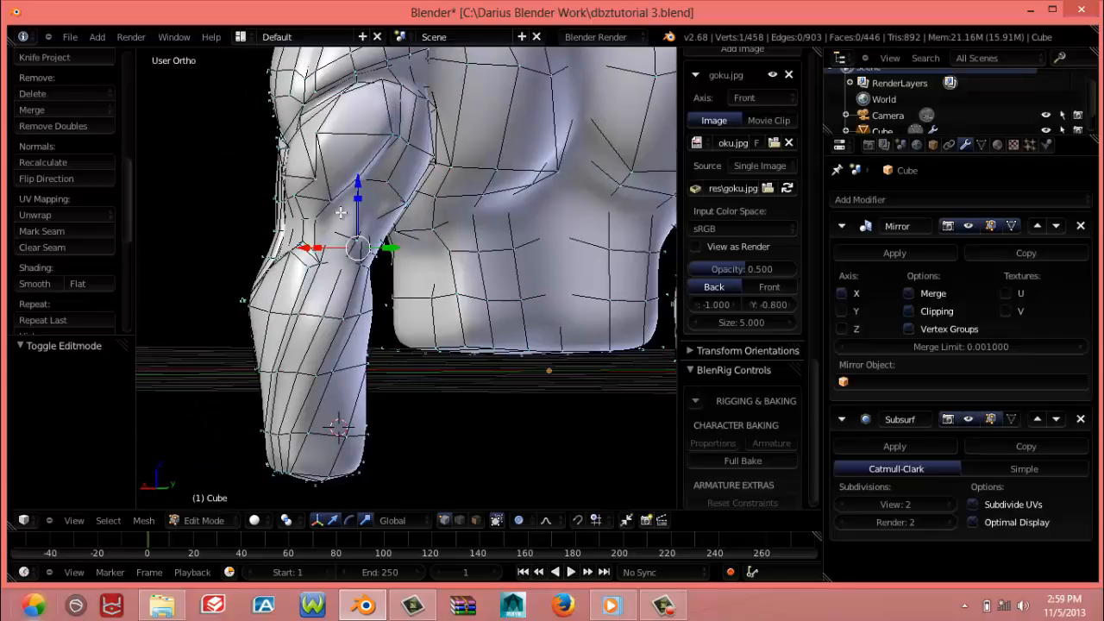
{"action": "right_click", "coordinate": [309, 183]}
{"action": "key", "text": "g"}
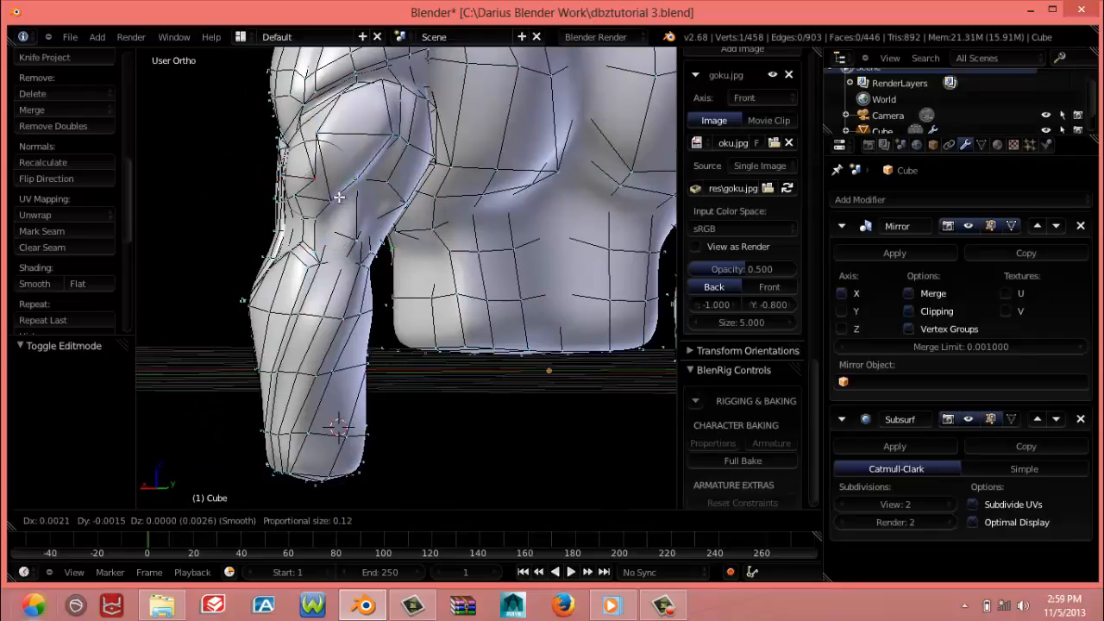
{"action": "left_click", "coordinate": [330, 194]}
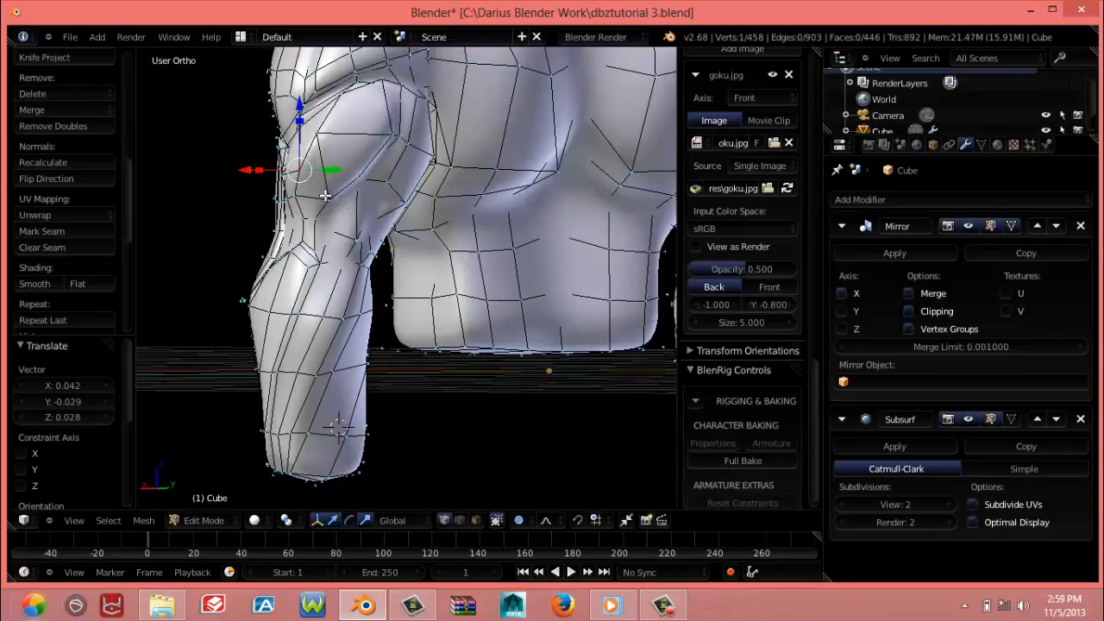
{"action": "key", "text": "g"}
{"action": "left_click", "coordinate": [321, 200]}
{"action": "key", "text": "g"}
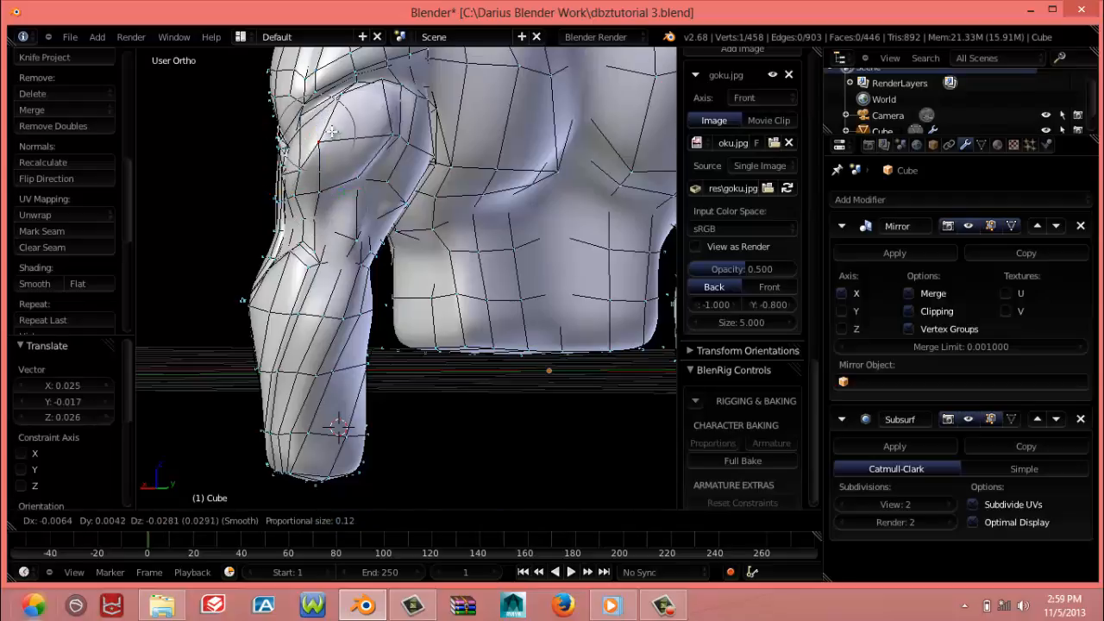
{"action": "left_click", "coordinate": [333, 133]}
Raise the outer triceps vertex and slightly lower the vertex at the triceps' top edge beneath the deltoid
{"action": "right_click", "coordinate": [296, 162]}
{"action": "key", "text": "g"}
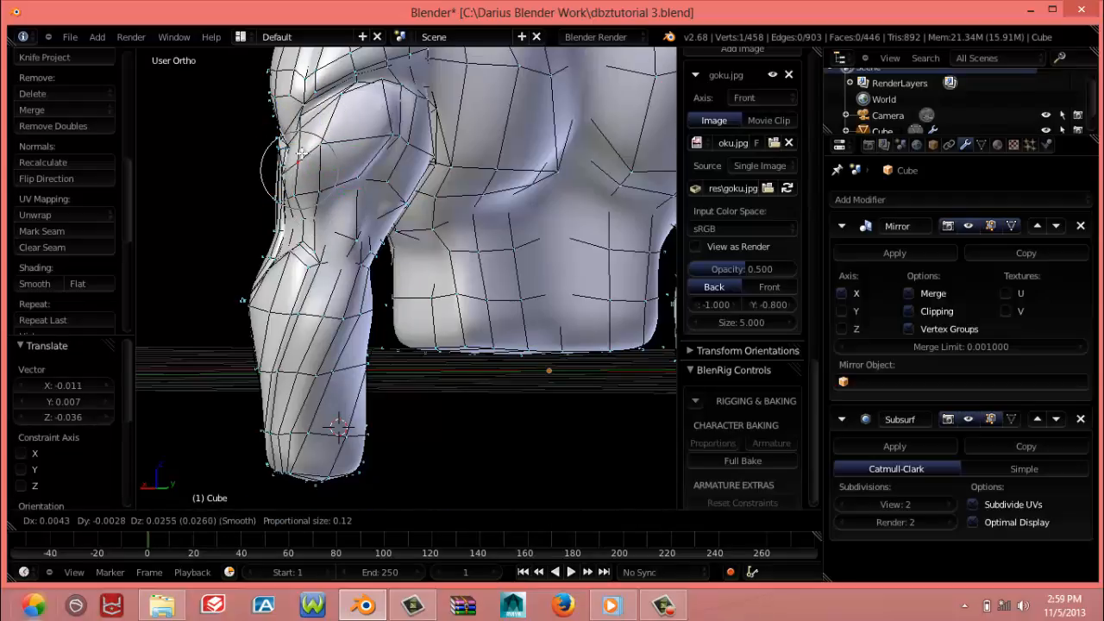
{"action": "left_click", "coordinate": [298, 146]}
{"action": "right_click", "coordinate": [374, 79]}
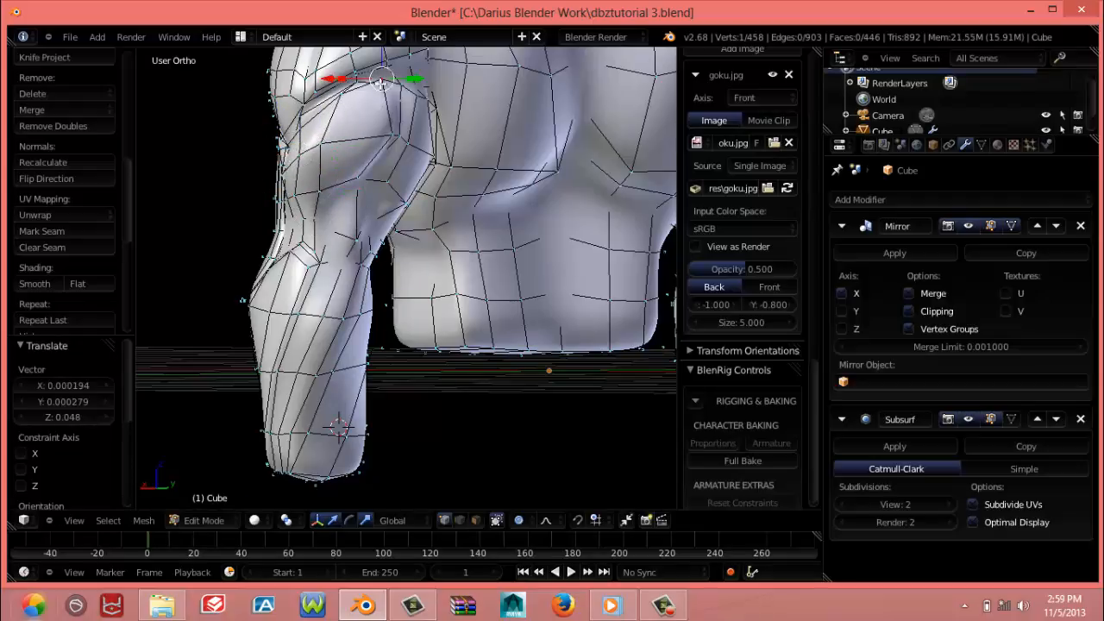
{"action": "key", "text": "g"}
{"action": "left_click", "coordinate": [375, 79]}
Adjust two vertices on the outer side of the upper arm, just below the tip of the deltoid
{"action": "middle_click_drag", "start_coordinate": [374, 79], "coordinate": [457, 176]}
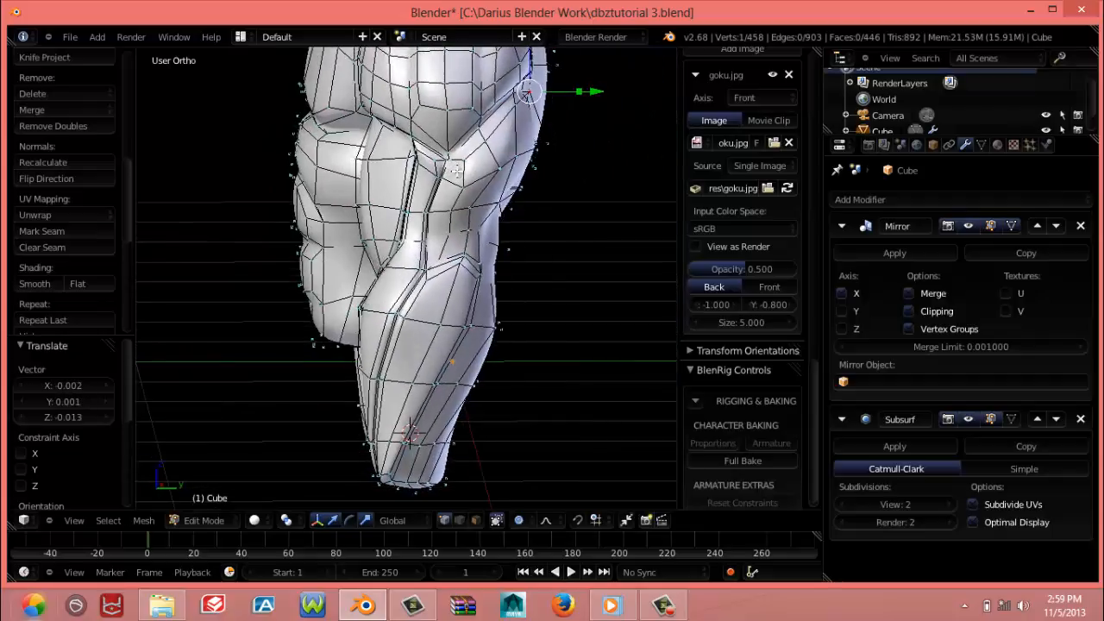
{"action": "right_click", "coordinate": [460, 183]}
{"action": "key", "text": "g"}
{"action": "left_click", "coordinate": [450, 199]}
{"action": "right_click", "coordinate": [450, 210]}
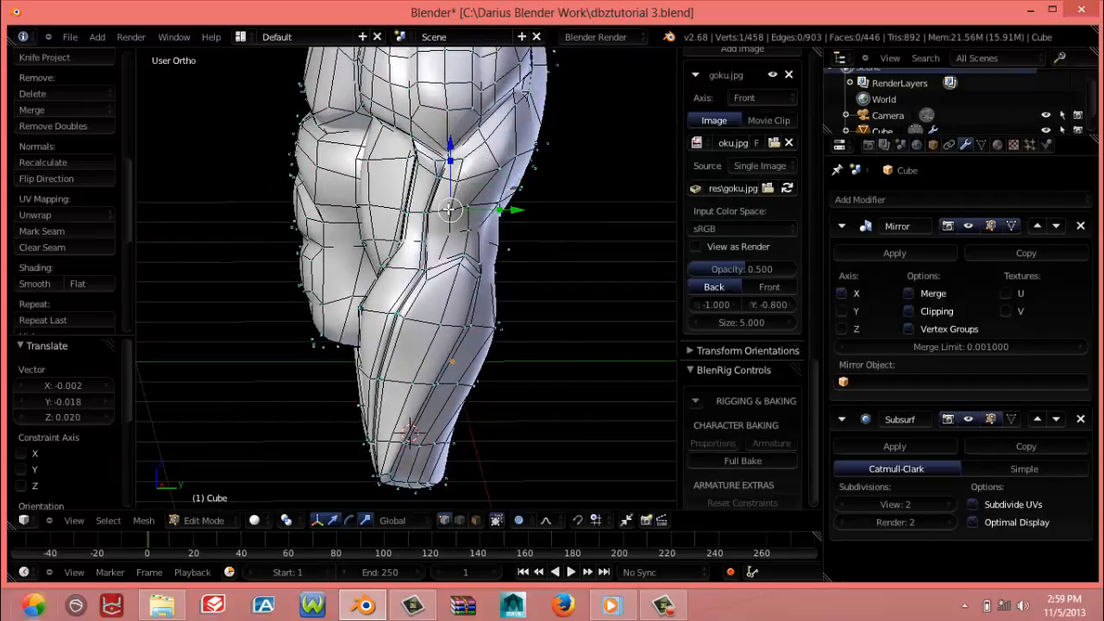
{"action": "key", "text": "g"}
{"action": "left_click", "coordinate": [449, 209]}
Move the upper triceps vertex up toward the lower edge of the deltoid
{"action": "scroll", "coordinate": [459, 200], "scroll_direction": "up", "scroll_amount": 6}
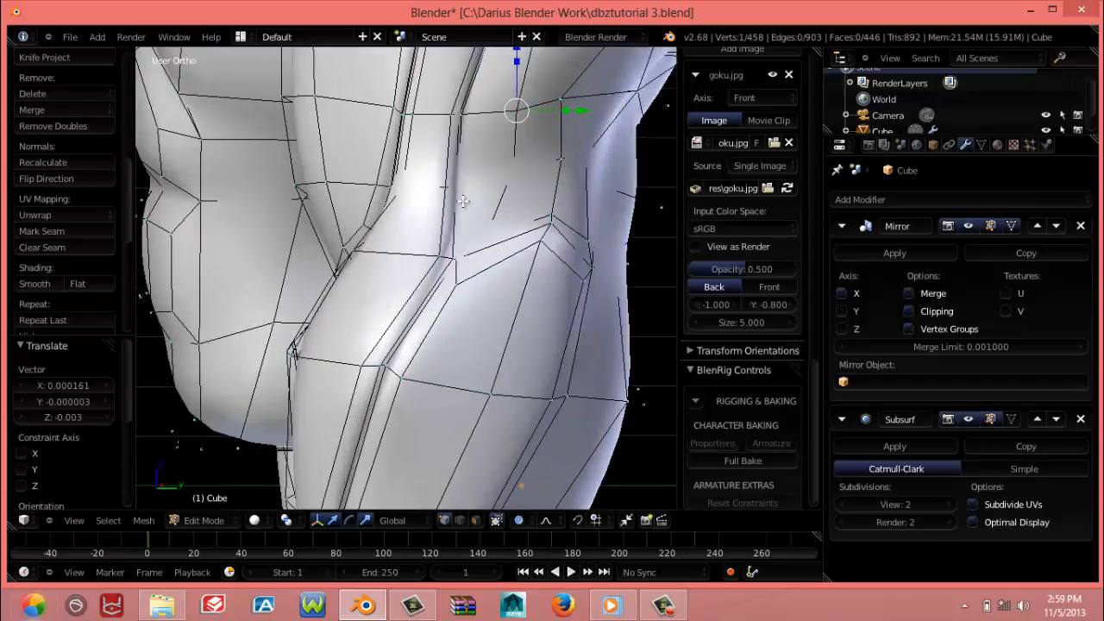
{"action": "middle_click_drag", "start_coordinate": [380, 318], "coordinate": [342, 399], "text": "shift"}
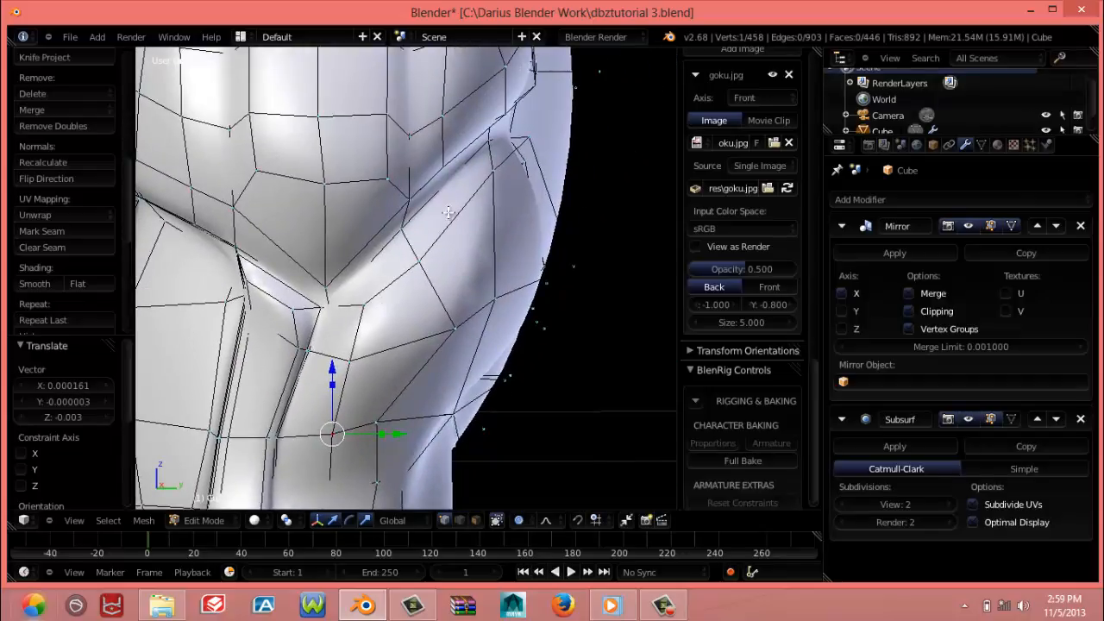
{"action": "right_click", "coordinate": [422, 265]}
{"action": "key", "text": "g"}
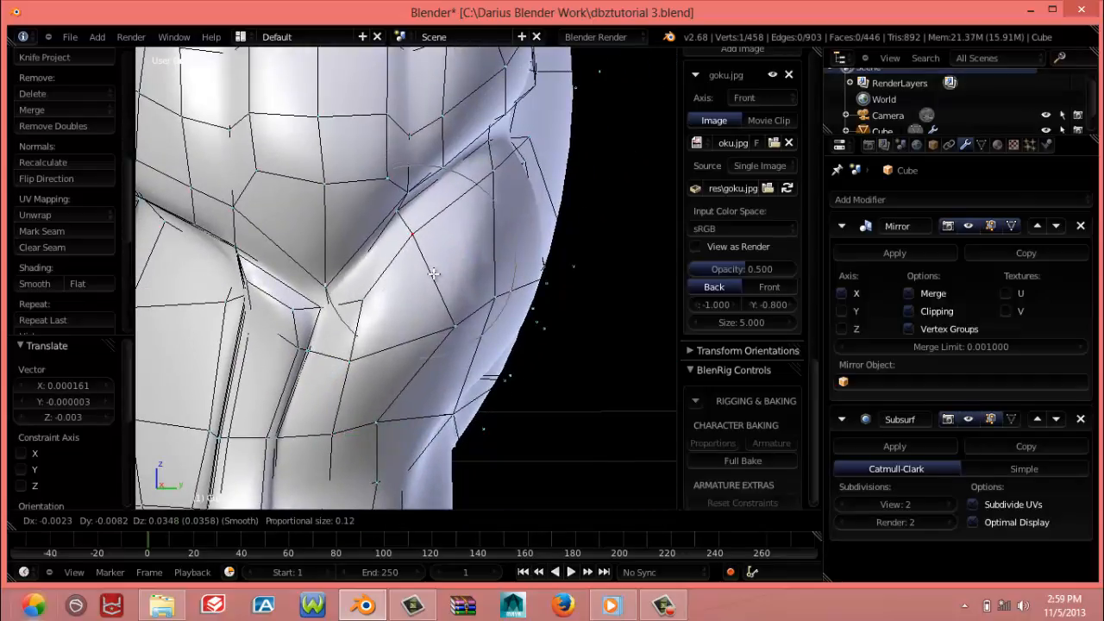
{"action": "left_click", "coordinate": [433, 274]}
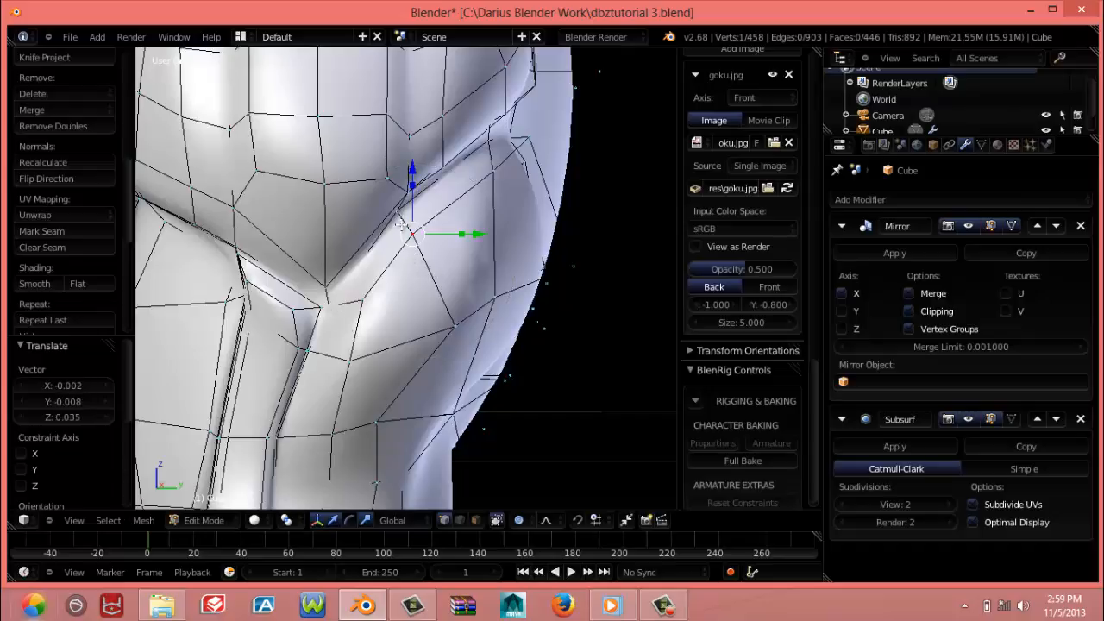
Add one loop cut along the triceps border beneath the deltoid, sliding it about 0.79 toward the crease
{"action": "key", "text": "ctrl+r"}
{"action": "left_click", "coordinate": [402, 226]}
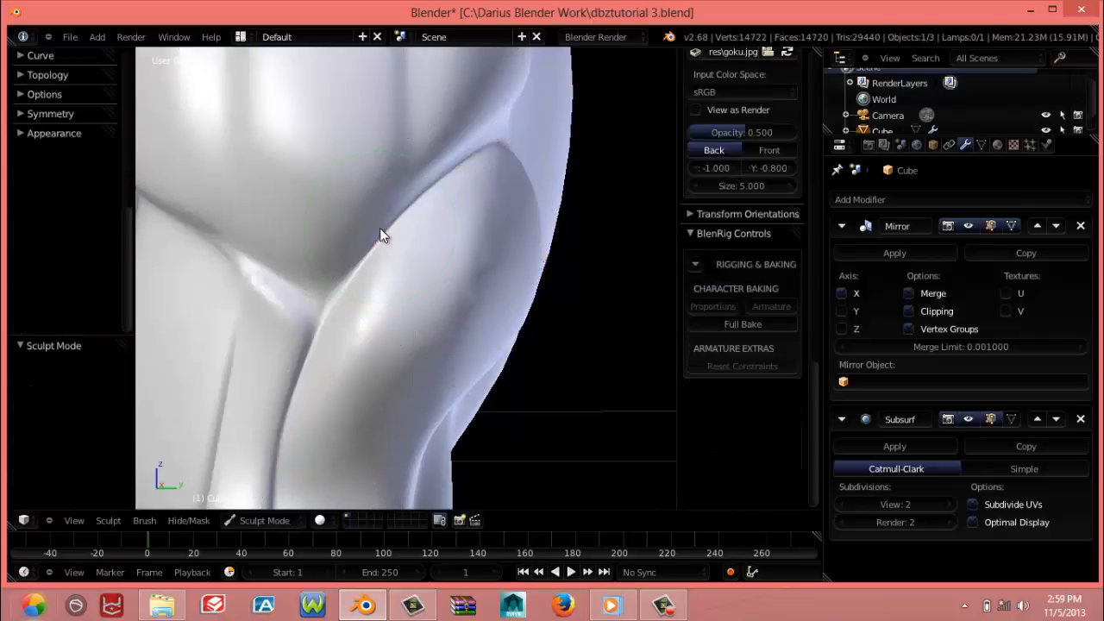
{"action": "mouse_move", "coordinate": [379, 228]}
{"action": "middle_mouse_down"}
{"action": "mouse_move", "coordinate": [386, 252]}
{"action": "mouse_move", "coordinate": [340, 312]}
{"action": "mouse_move", "coordinate": [221, 307]}
{"action": "middle_mouse_up"}
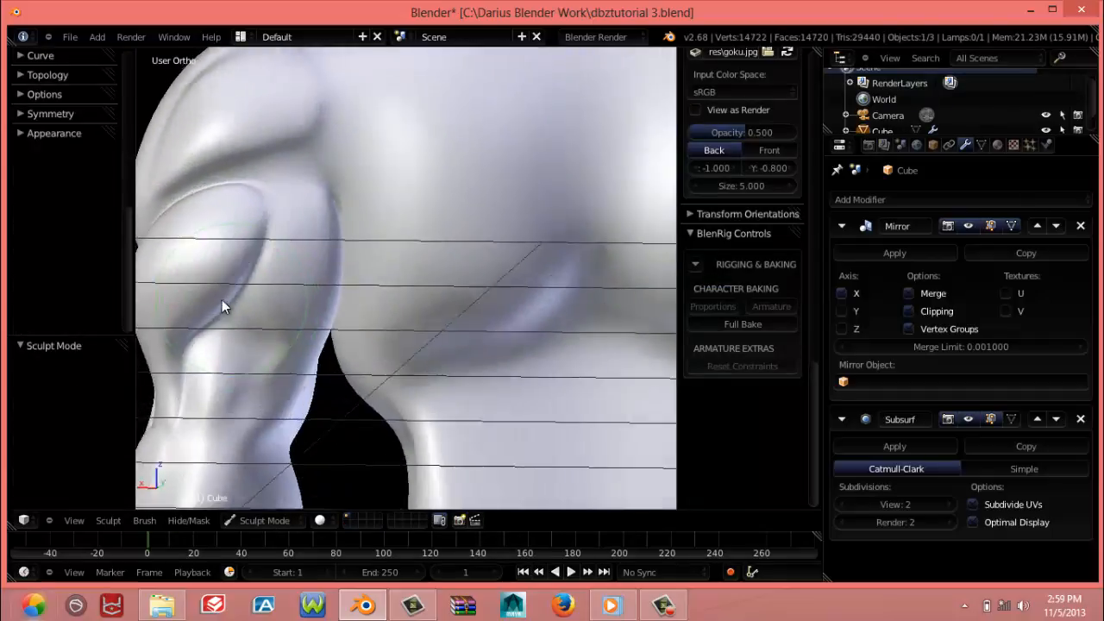
Add one loop cut on the inner triceps head, sliding it close to the crease between the two triceps heads
{"action": "key", "text": "Tab"}
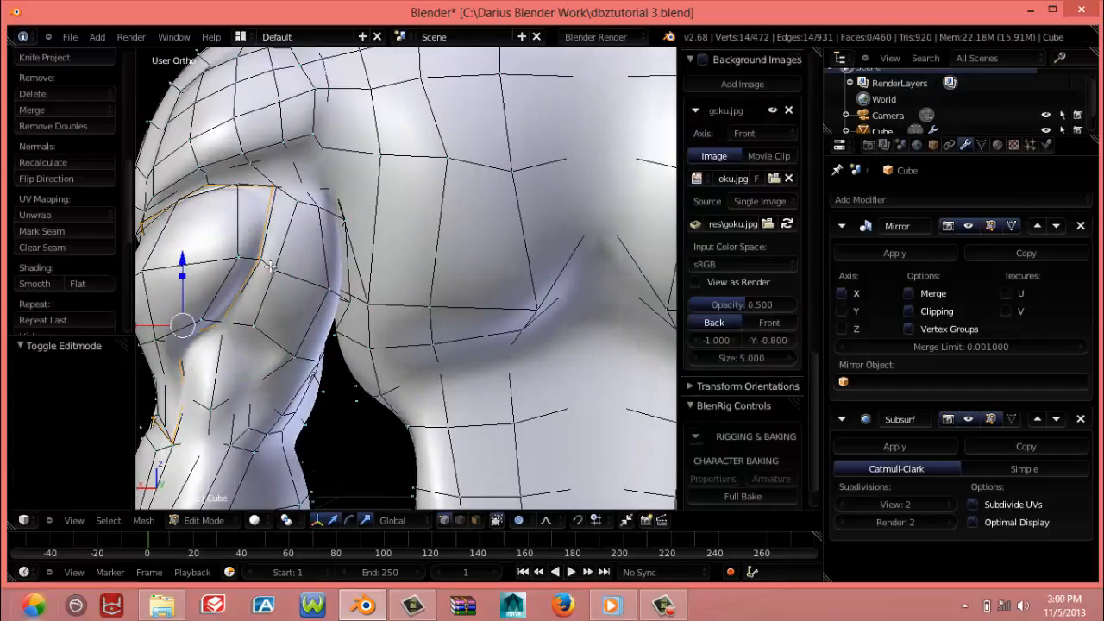
{"action": "key", "text": "ctrl+r"}
{"action": "left_click", "coordinate": [261, 267]}
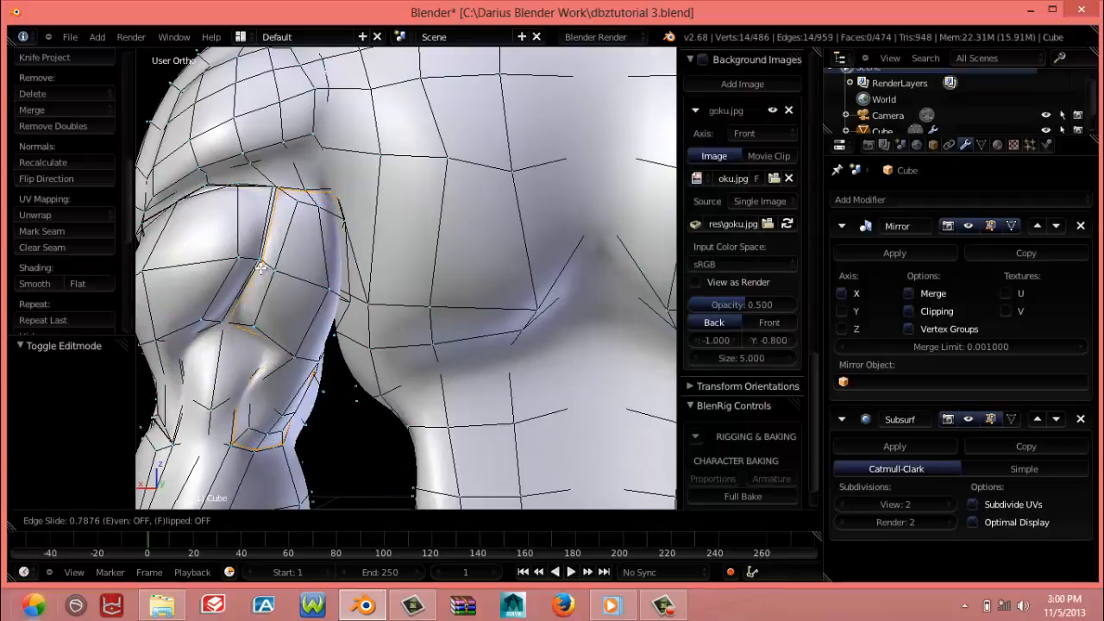
{"action": "left_click", "coordinate": [283, 319]}
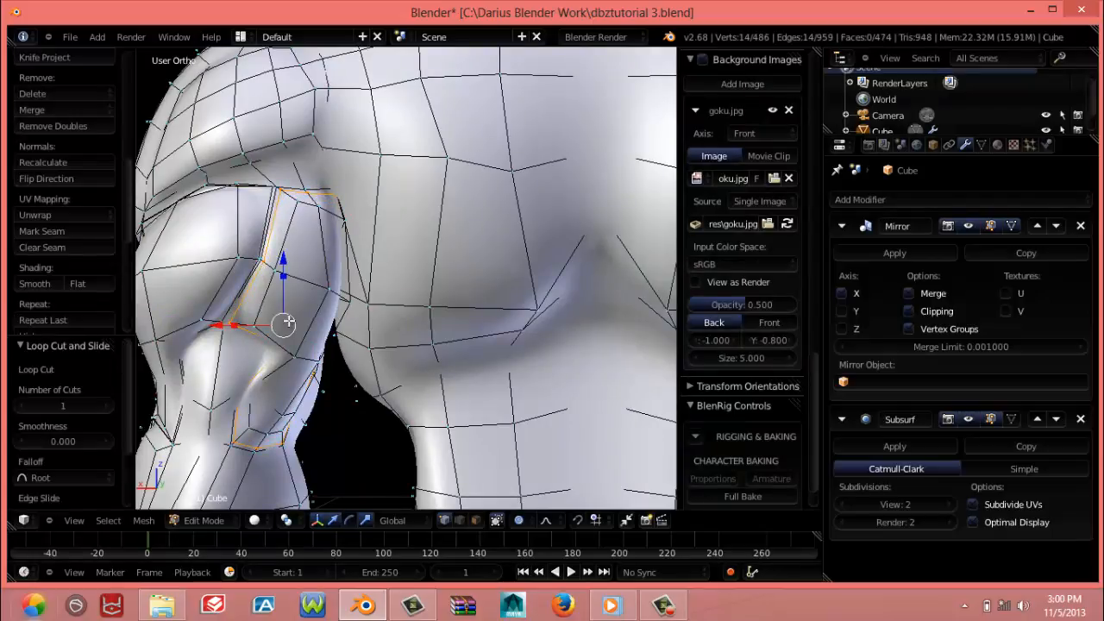
Brush over the lower triceps just above the elbow on the back of the arm in Sculpt Mode
{"action": "key", "text": "Tab"}
{"action": "scroll", "coordinate": [209, 309], "scroll_direction": "up", "scroll_amount": 2}
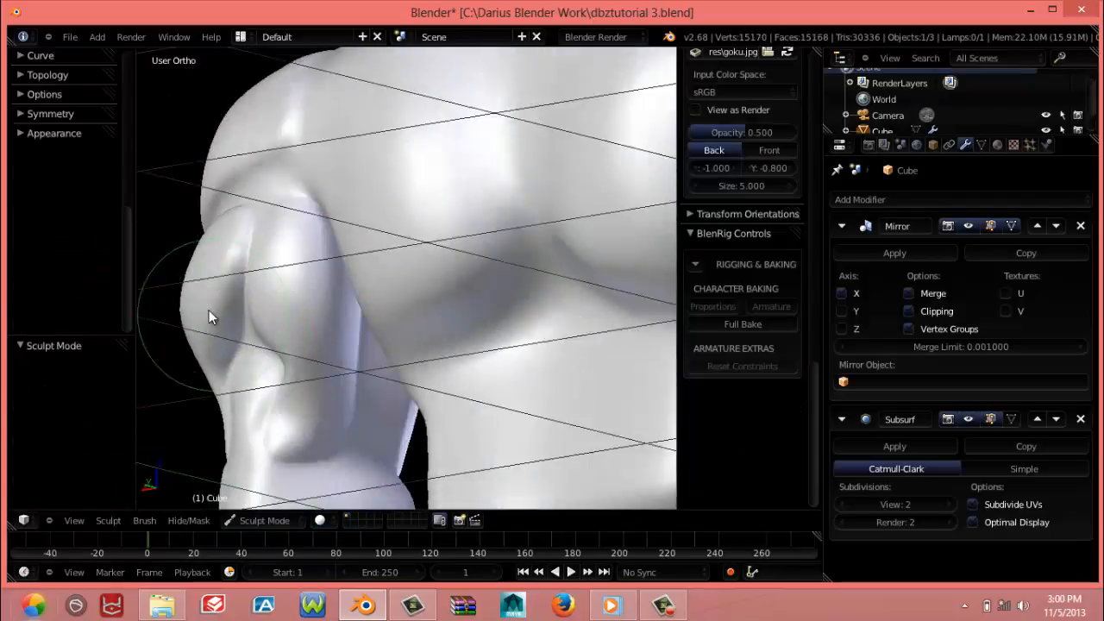
{"action": "mouse_move", "coordinate": [209, 309]}
{"action": "middle_mouse_down"}
{"action": "mouse_move", "coordinate": [288, 307]}
{"action": "mouse_move", "coordinate": [285, 324]}
{"action": "mouse_move", "coordinate": [127, 369]}
{"action": "mouse_move", "coordinate": [205, 380]}
{"action": "mouse_move", "coordinate": [241, 395]}
{"action": "mouse_move", "coordinate": [241, 416]}
{"action": "middle_mouse_up"}
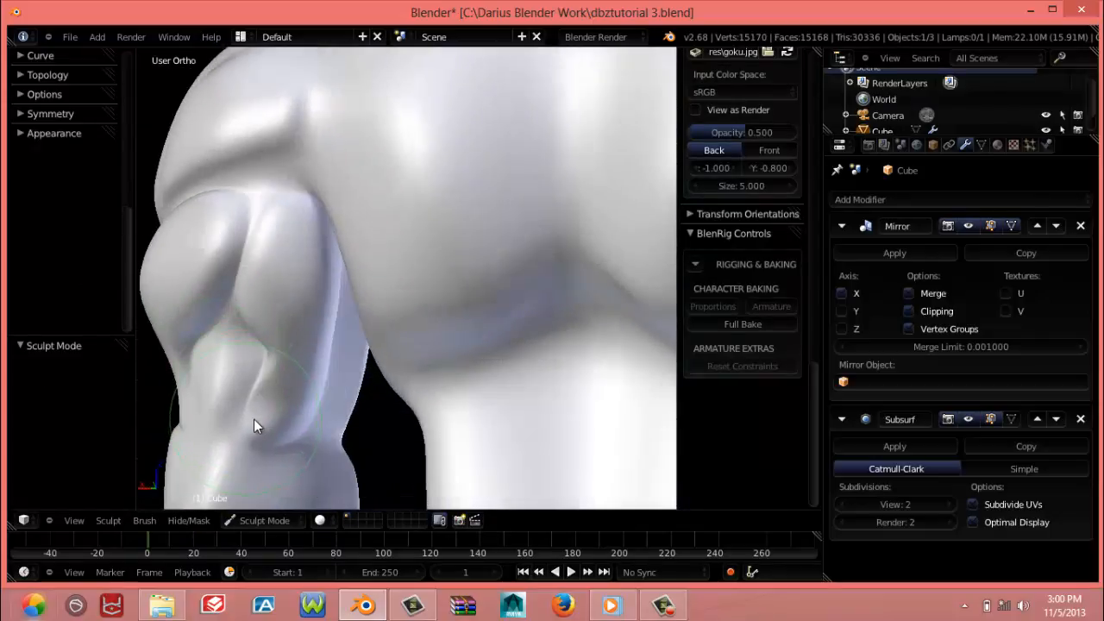
{"action": "left_click_drag", "start_coordinate": [253, 419], "coordinate": [263, 417]}
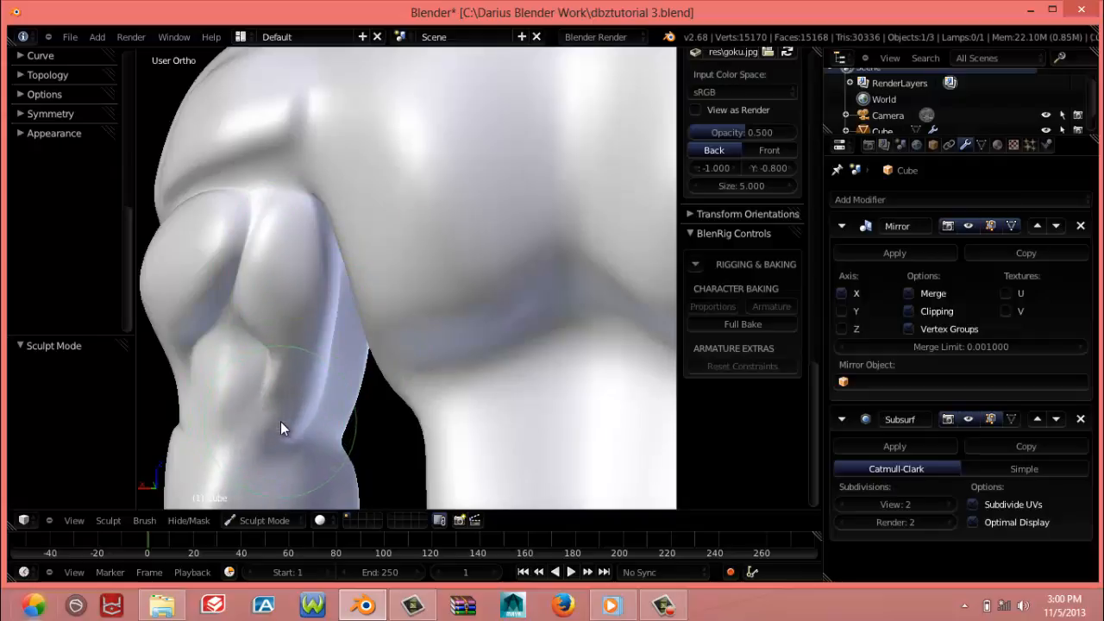
{"action": "mouse_move", "coordinate": [241, 377]}
{"action": "middle_mouse_down"}
{"action": "mouse_move", "coordinate": [388, 351]}
{"action": "mouse_move", "coordinate": [323, 367]}
{"action": "mouse_move", "coordinate": [365, 372]}
{"action": "mouse_move", "coordinate": [320, 367]}
{"action": "middle_mouse_up"}
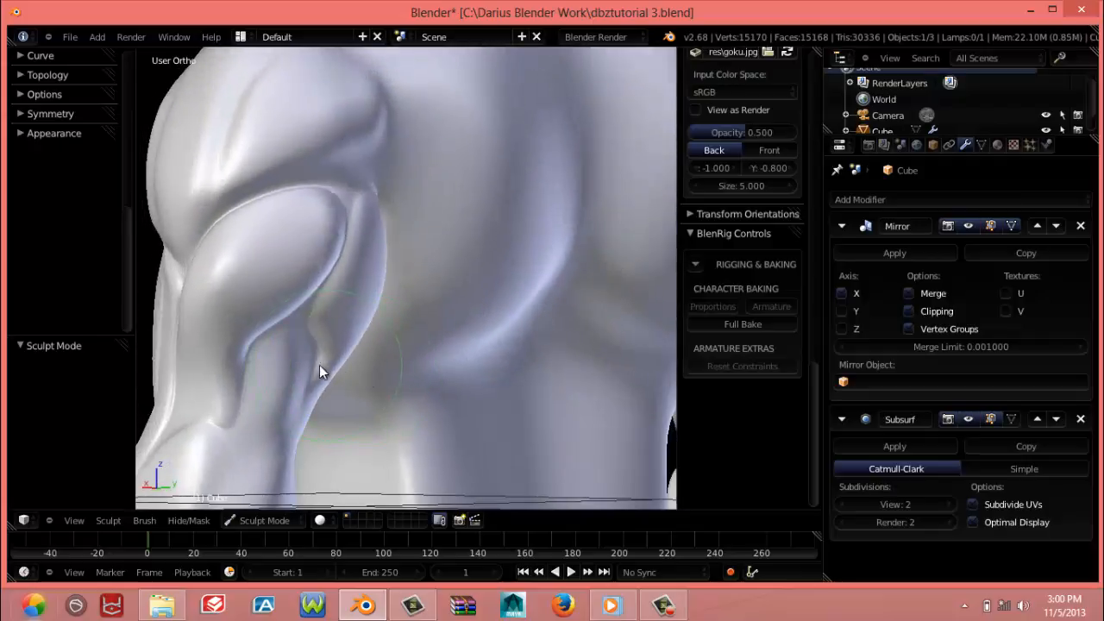
{"action": "left_click", "coordinate": [285, 517]}
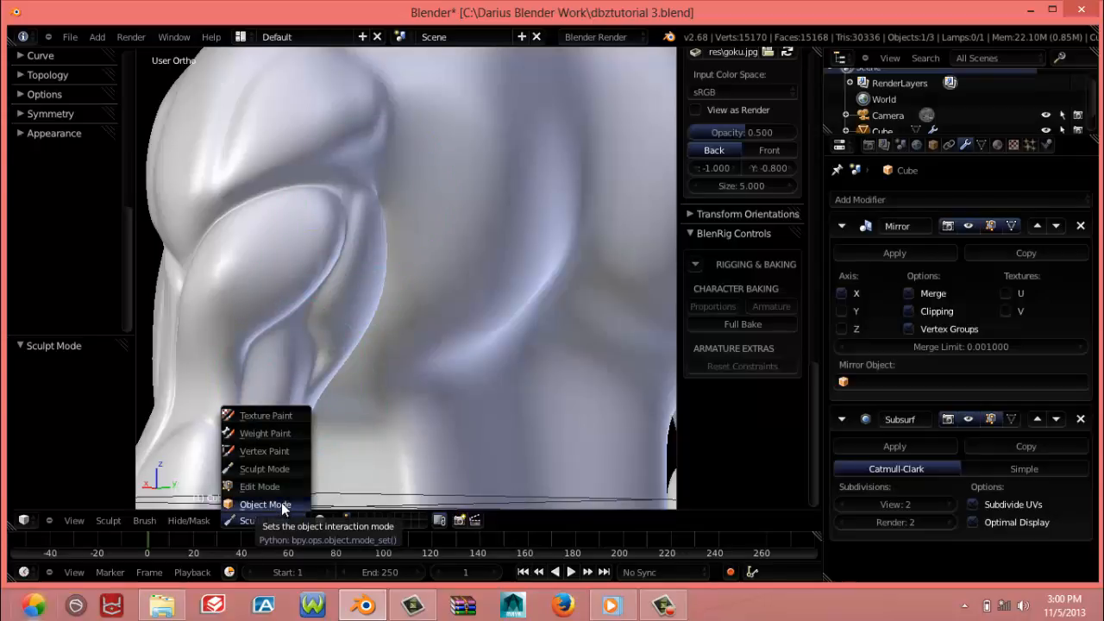
{"action": "left_click", "coordinate": [278, 503]}
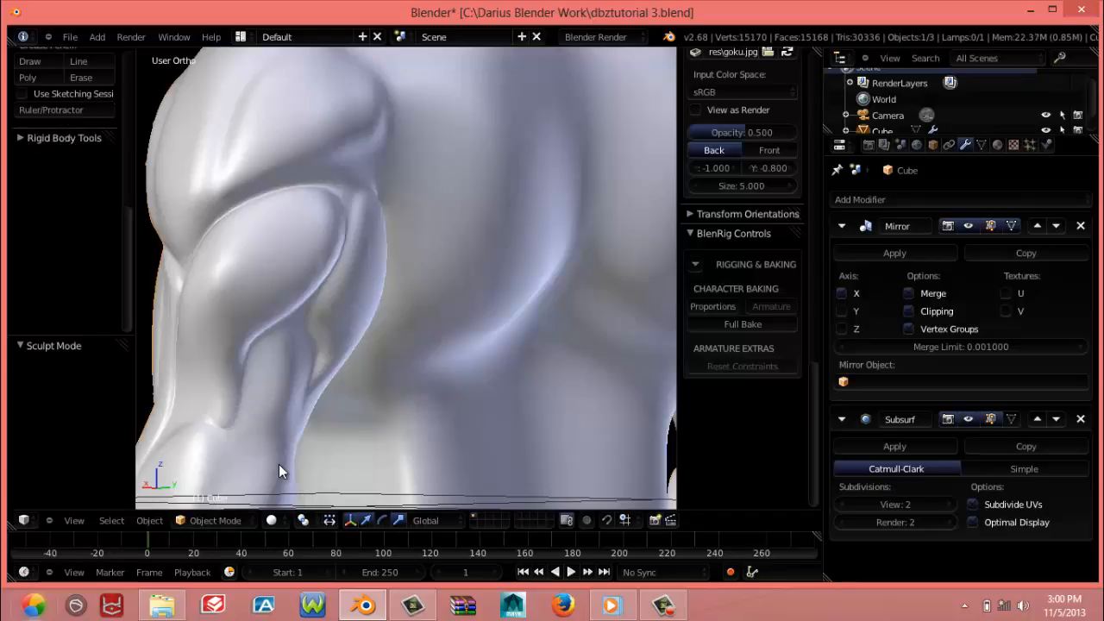
{"action": "left_click", "coordinate": [236, 520]}
{"action": "left_click", "coordinate": [228, 469]}
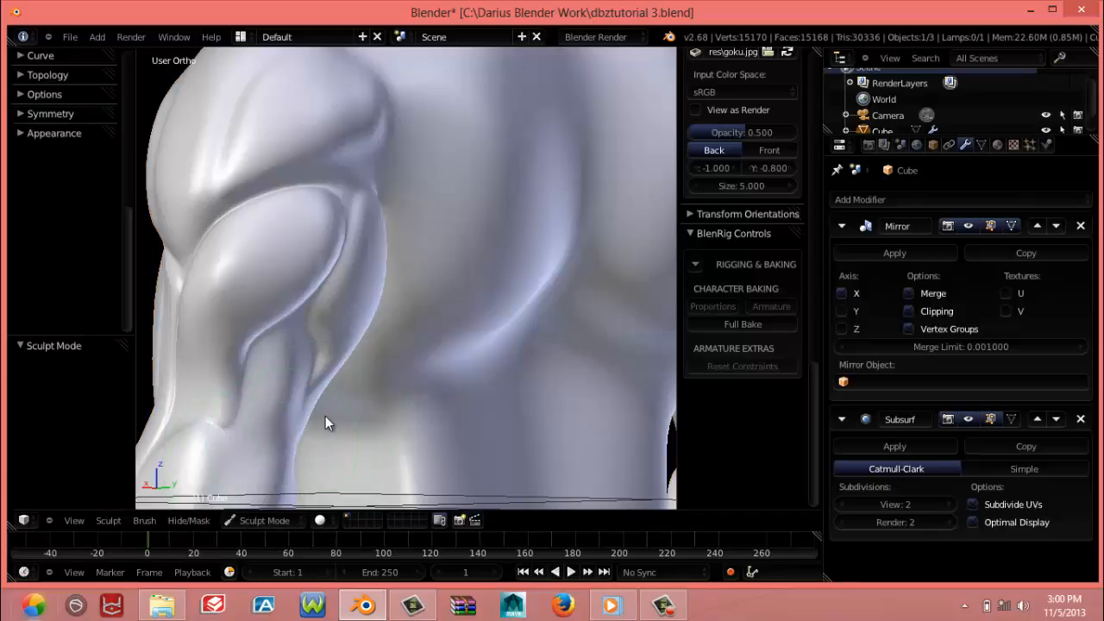
Return the body mesh to Edit Mode and inspect the end cap at the wrist of the forearm from below
{"action": "scroll", "coordinate": [327, 405], "scroll_direction": "down", "scroll_amount": 8}
{"action": "middle_click_drag", "start_coordinate": [289, 409], "coordinate": [411, 408]}
{"action": "key", "text": "KP_1"}
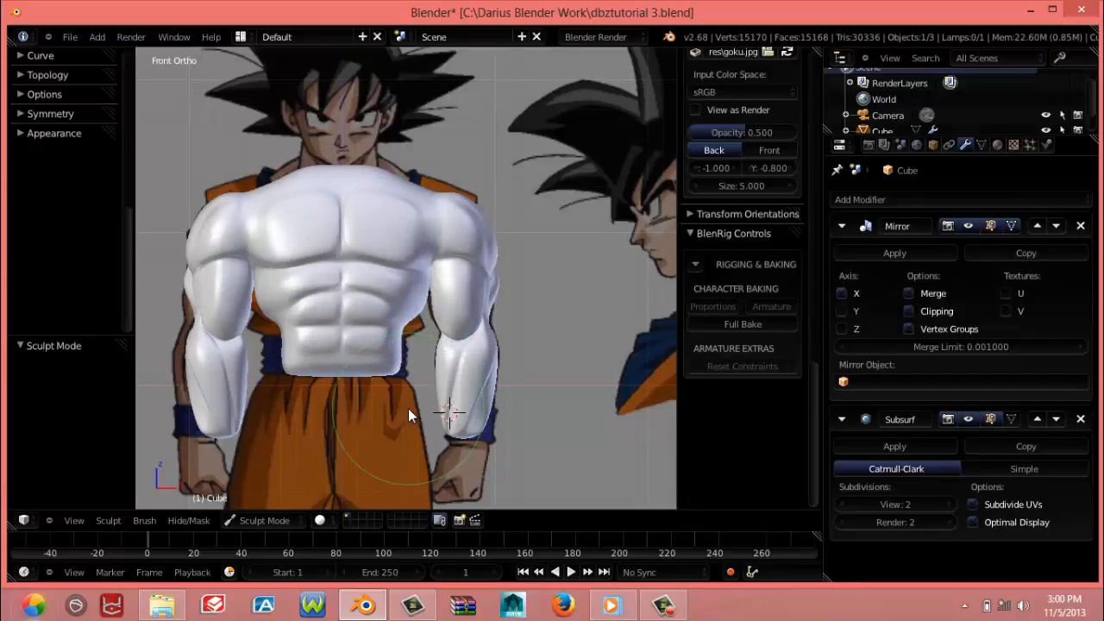
{"action": "key", "text": "Tab"}
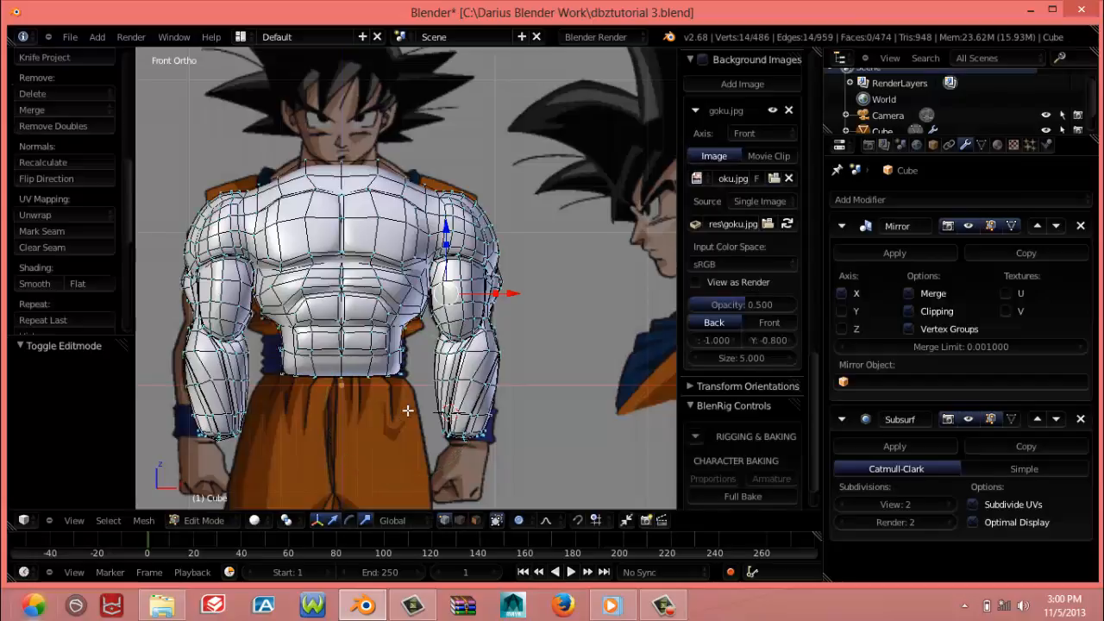
{"action": "scroll", "coordinate": [412, 422], "scroll_direction": "up", "scroll_amount": 4}
{"action": "middle_click_drag", "start_coordinate": [383, 414], "coordinate": [335, 245], "text": "shift"}
{"action": "middle_click_drag", "start_coordinate": [308, 422], "coordinate": [243, 308], "text": "shift"}
{"action": "scroll", "coordinate": [401, 279], "scroll_direction": "up", "scroll_amount": 5}
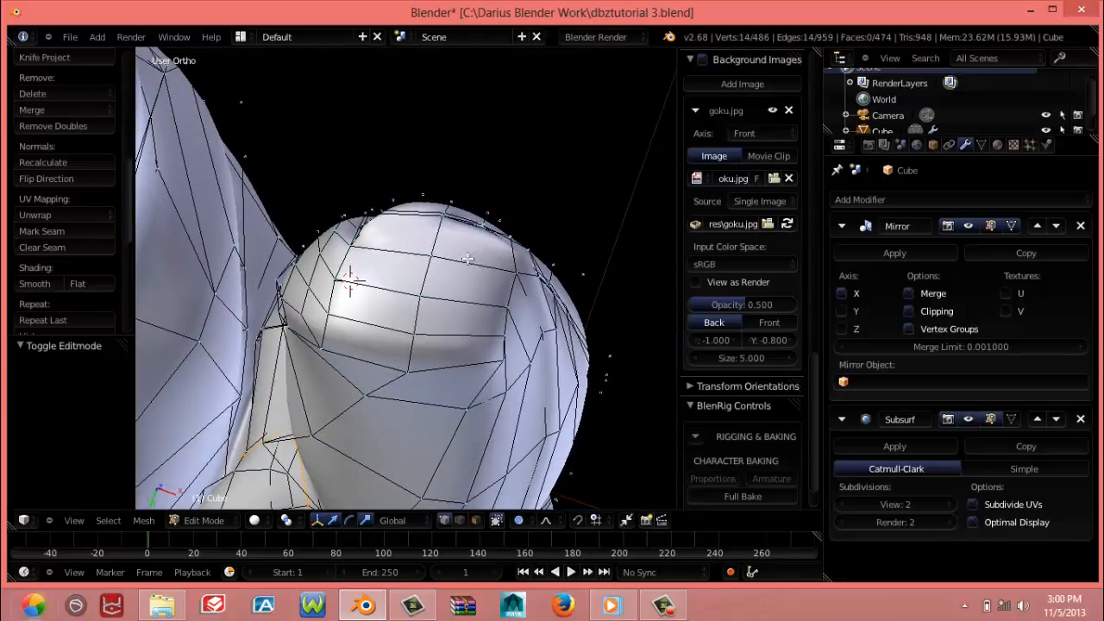
{"action": "middle_click_drag", "start_coordinate": [343, 255], "coordinate": [308, 334]}
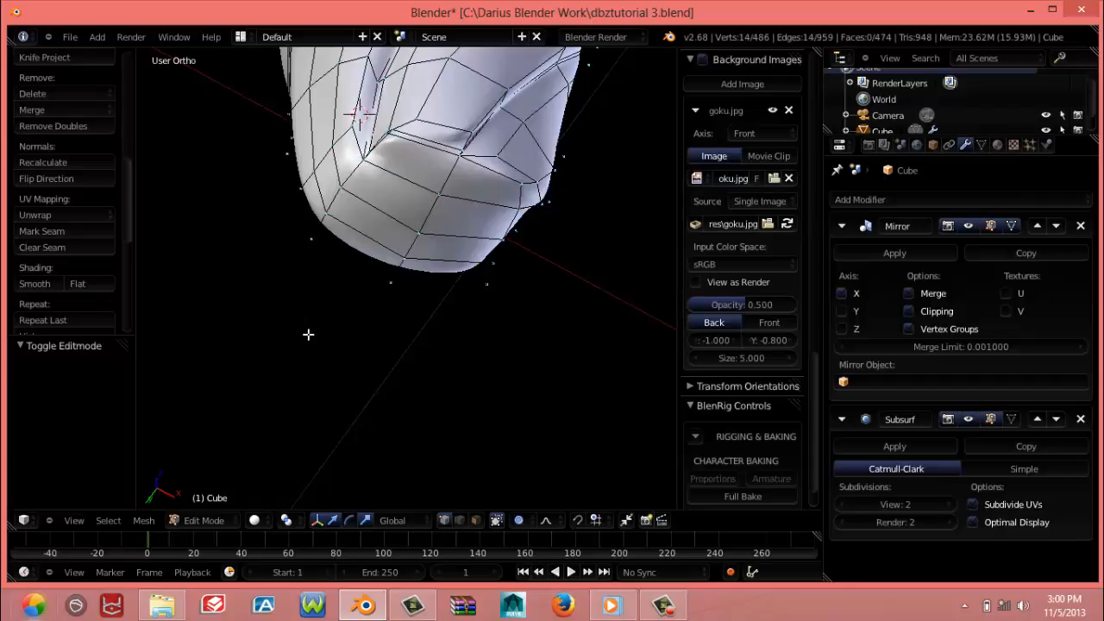
{"action": "middle_click_drag", "start_coordinate": [402, 332], "coordinate": [410, 276]}
{"action": "middle_click_drag", "start_coordinate": [395, 238], "coordinate": [405, 310]}
{"action": "middle_click_drag", "start_coordinate": [444, 260], "coordinate": [453, 221]}
{"action": "right_click", "coordinate": [457, 180]}
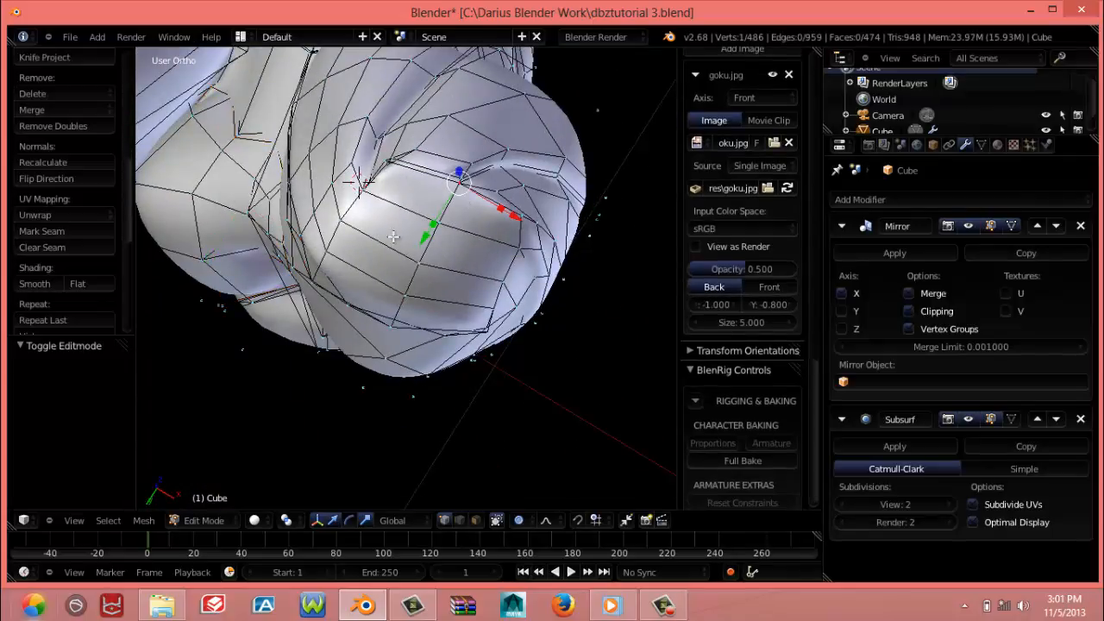
{"action": "middle_click_drag", "start_coordinate": [393, 236], "coordinate": [409, 242]}
{"action": "right_click", "coordinate": [407, 135], "text": "shift"}
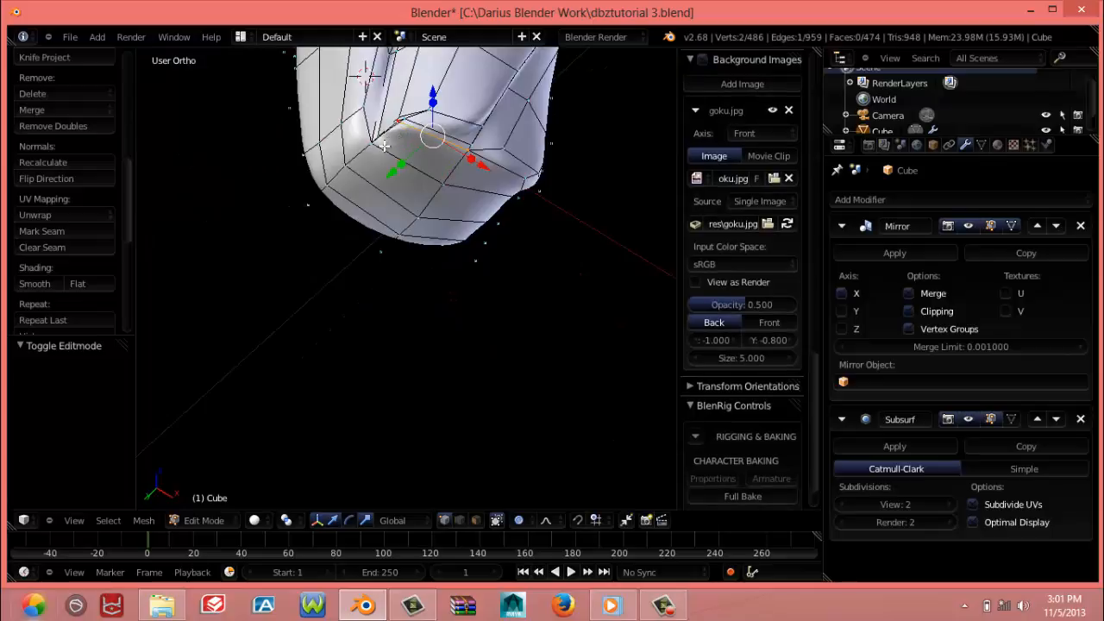
{"action": "right_click", "coordinate": [378, 154], "text": "shift"}
{"action": "right_click", "coordinate": [352, 175], "text": "shift"}
{"action": "scroll", "coordinate": [336, 241], "scroll_direction": "up", "scroll_amount": 4}
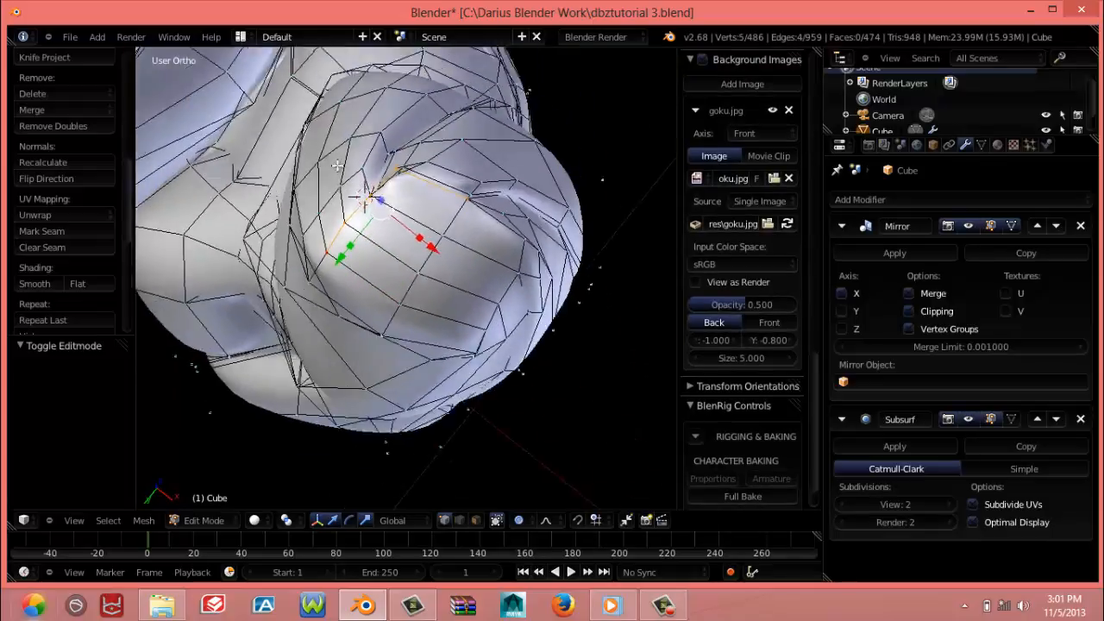
{"action": "right_click", "coordinate": [307, 291], "text": "shift"}
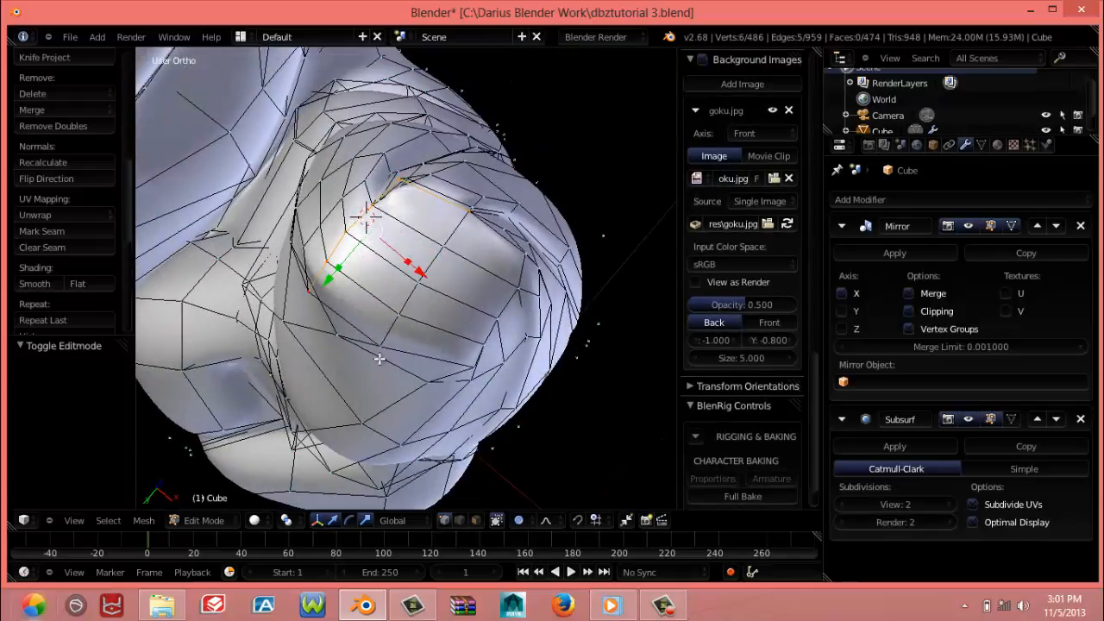
{"action": "right_click", "coordinate": [382, 343], "text": "shift"}
{"action": "right_click", "coordinate": [400, 316], "text": "shift"}
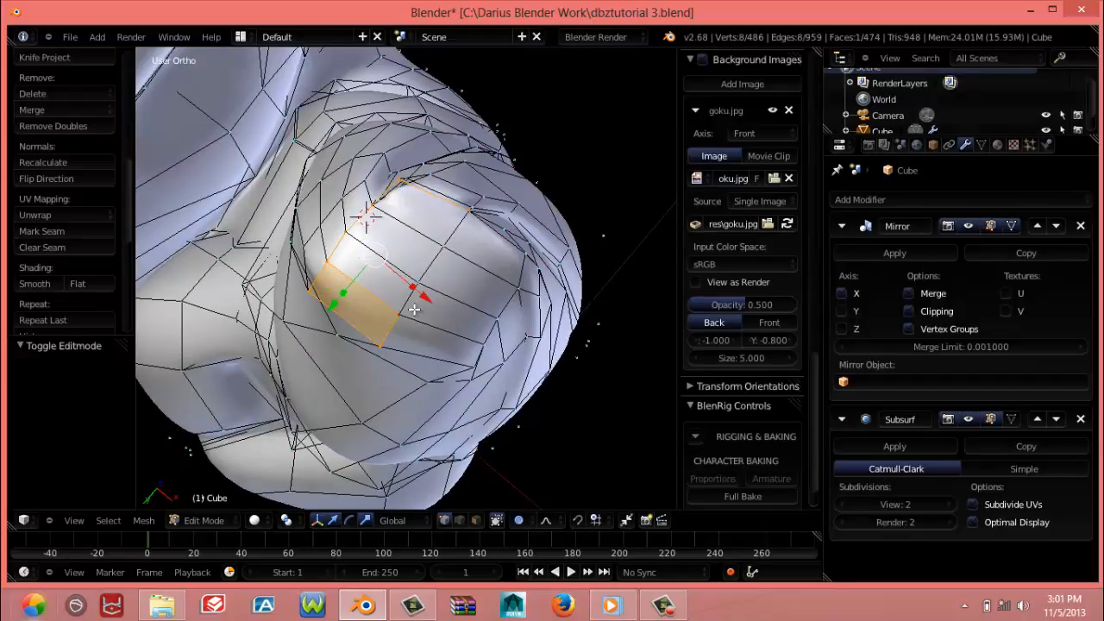
{"action": "key", "text": "a"}
Duplicate all faces of the forearm's wrist end cap and place the copy beside the reference hand, offset 0.794 in X and -0.040 in Z
{"action": "middle_click_drag", "start_coordinate": [379, 286], "coordinate": [389, 360]}
{"action": "right_click", "coordinate": [464, 151]}
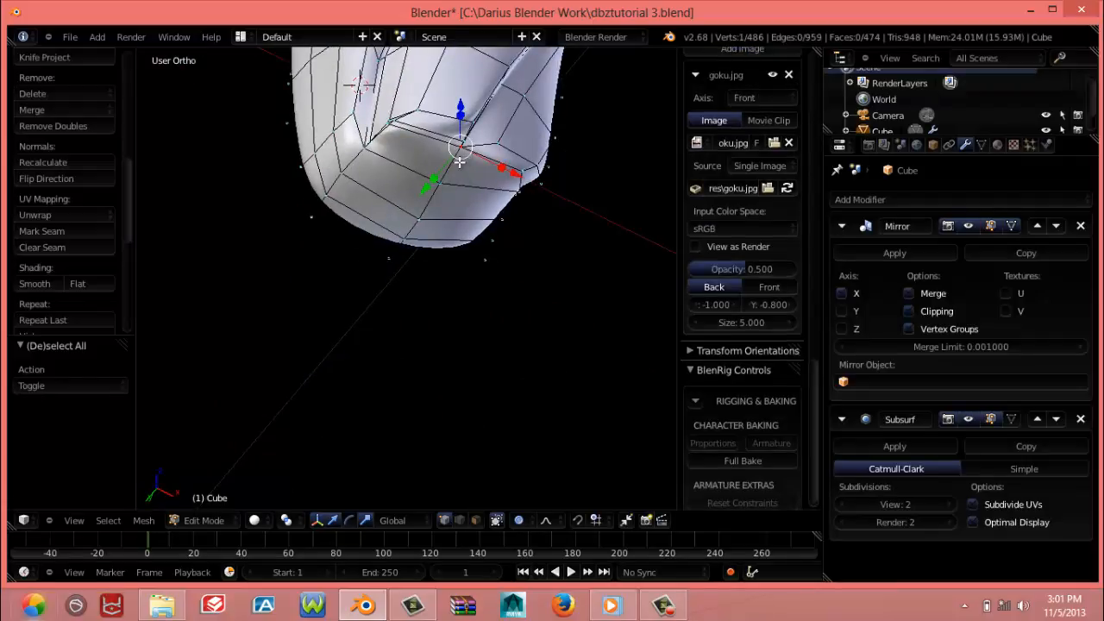
{"action": "right_click", "coordinate": [393, 138], "text": "shift"}
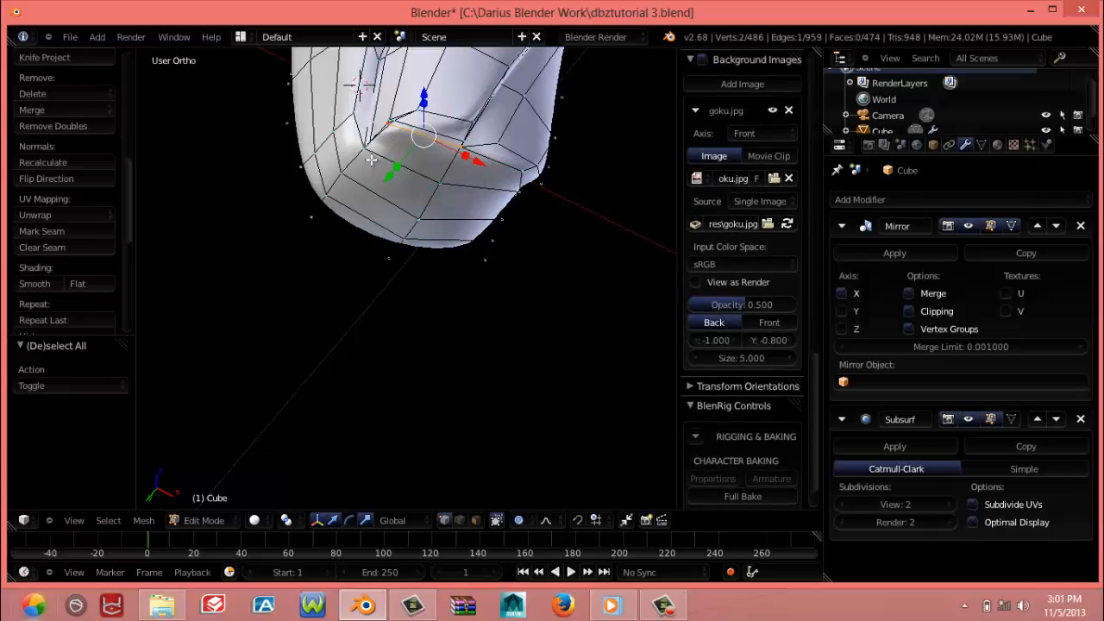
{"action": "right_click", "coordinate": [368, 157], "text": "shift"}
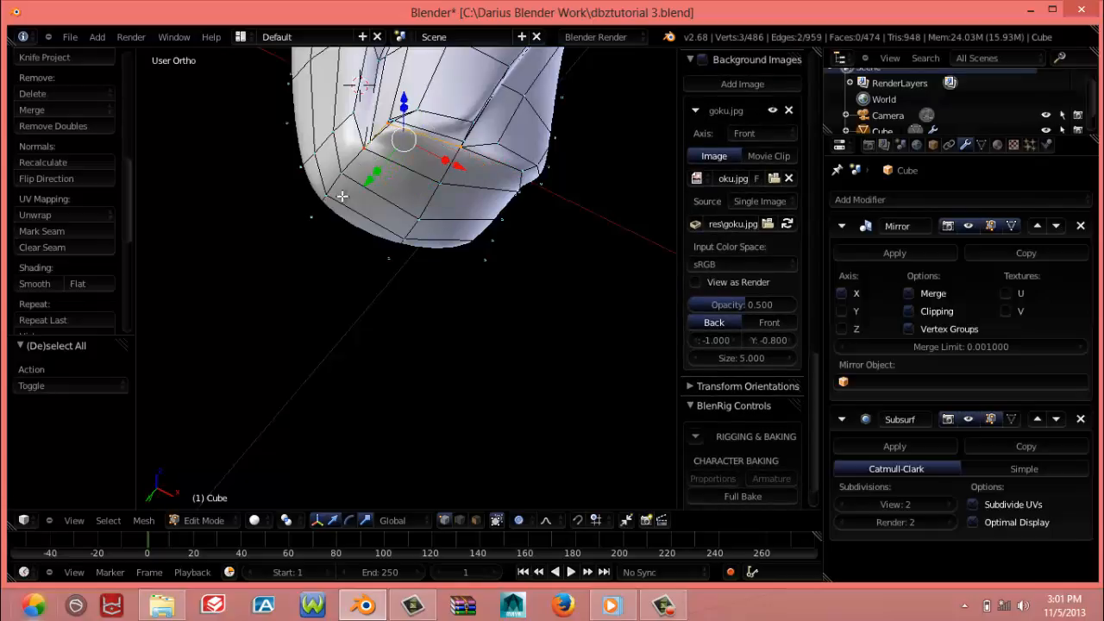
{"action": "right_click", "coordinate": [343, 177], "text": "shift"}
{"action": "right_click", "coordinate": [327, 200], "text": "shift"}
{"action": "right_click", "coordinate": [313, 215], "text": "shift"}
{"action": "middle_click_drag", "start_coordinate": [398, 297], "coordinate": [382, 313]}
{"action": "right_click", "coordinate": [388, 343], "text": "shift"}
{"action": "right_click", "coordinate": [404, 321], "text": "shift"}
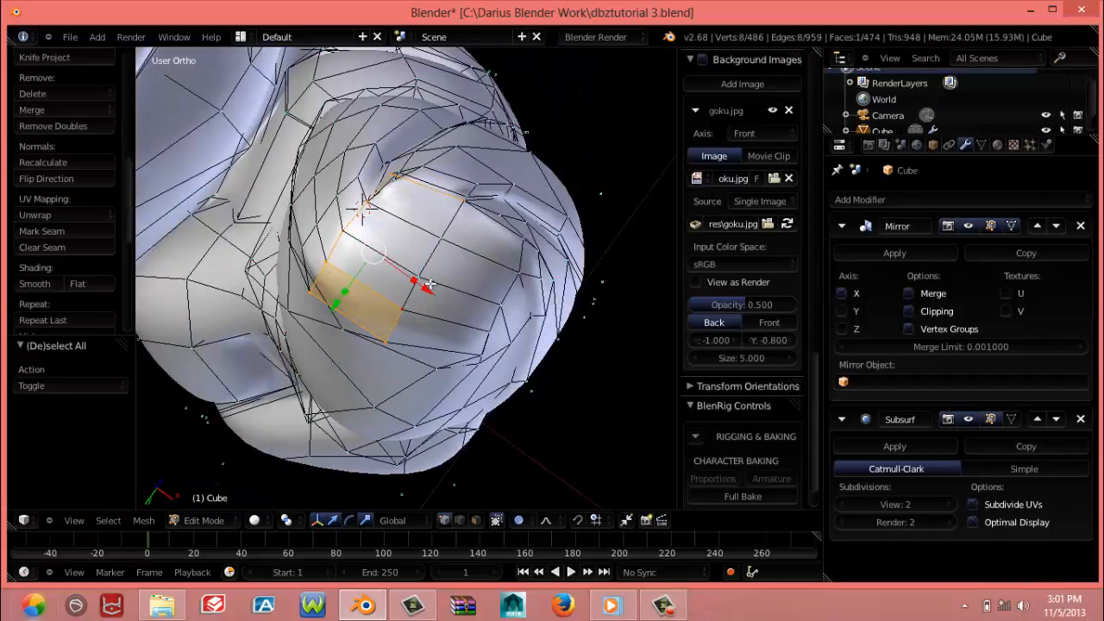
{"action": "right_click", "coordinate": [433, 281], "text": "shift"}
{"action": "right_click", "coordinate": [442, 253], "text": "shift"}
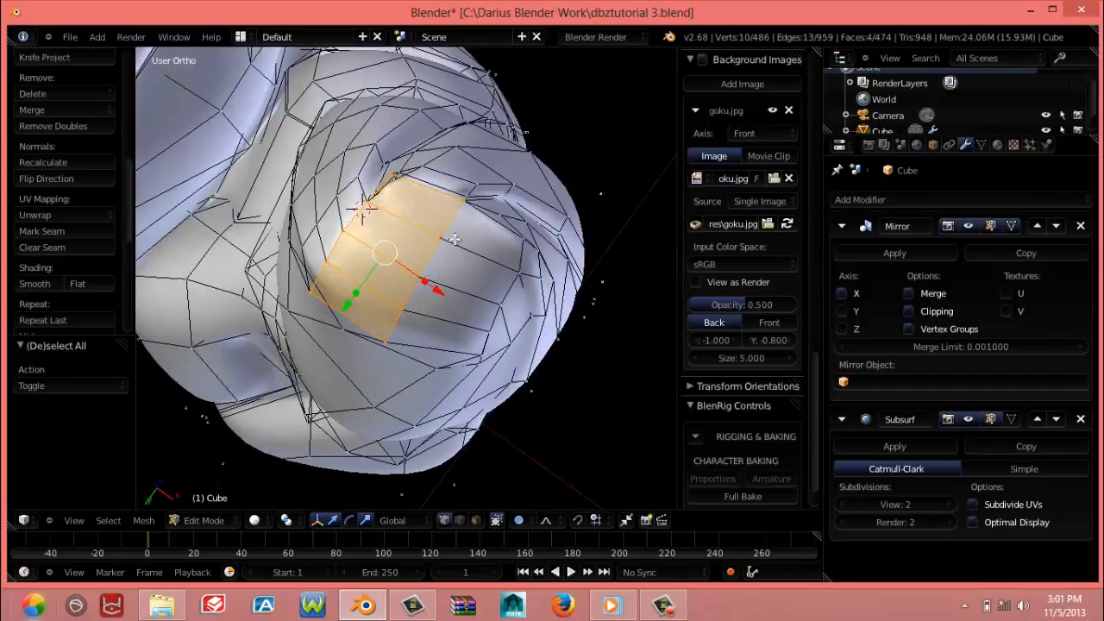
{"action": "right_click", "coordinate": [523, 238], "text": "shift"}
{"action": "right_click", "coordinate": [520, 274], "text": "shift"}
{"action": "right_click", "coordinate": [500, 303], "text": "shift"}
{"action": "right_click", "coordinate": [496, 340], "text": "shift"}
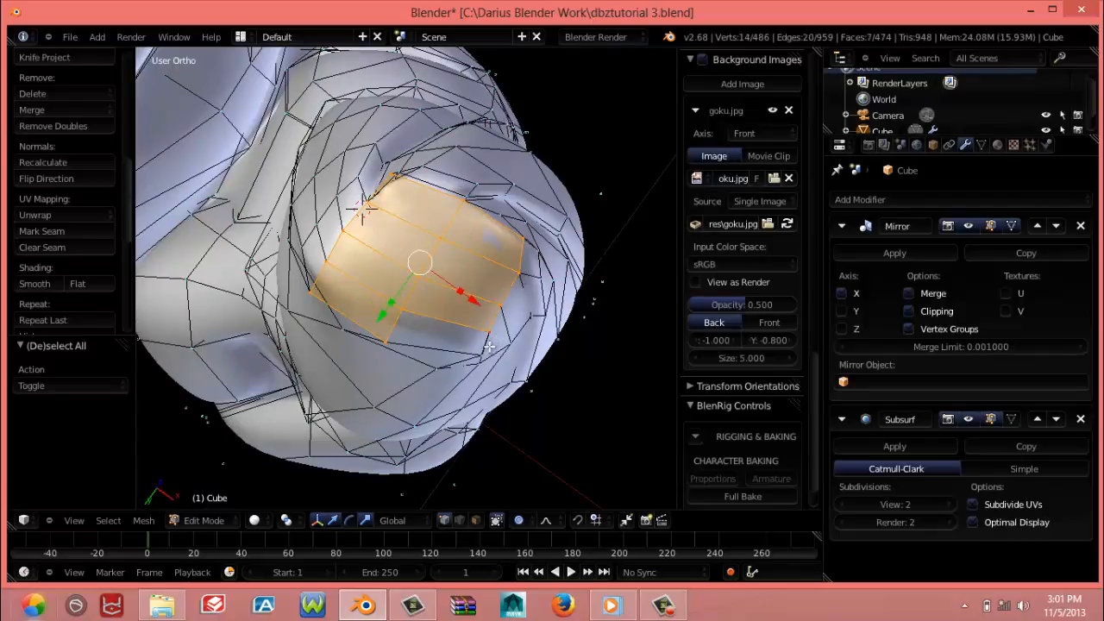
{"action": "right_click", "coordinate": [488, 354], "text": "shift"}
{"action": "middle_click_drag", "start_coordinate": [462, 359], "coordinate": [405, 496]}
{"action": "key", "text": "KP_1"}
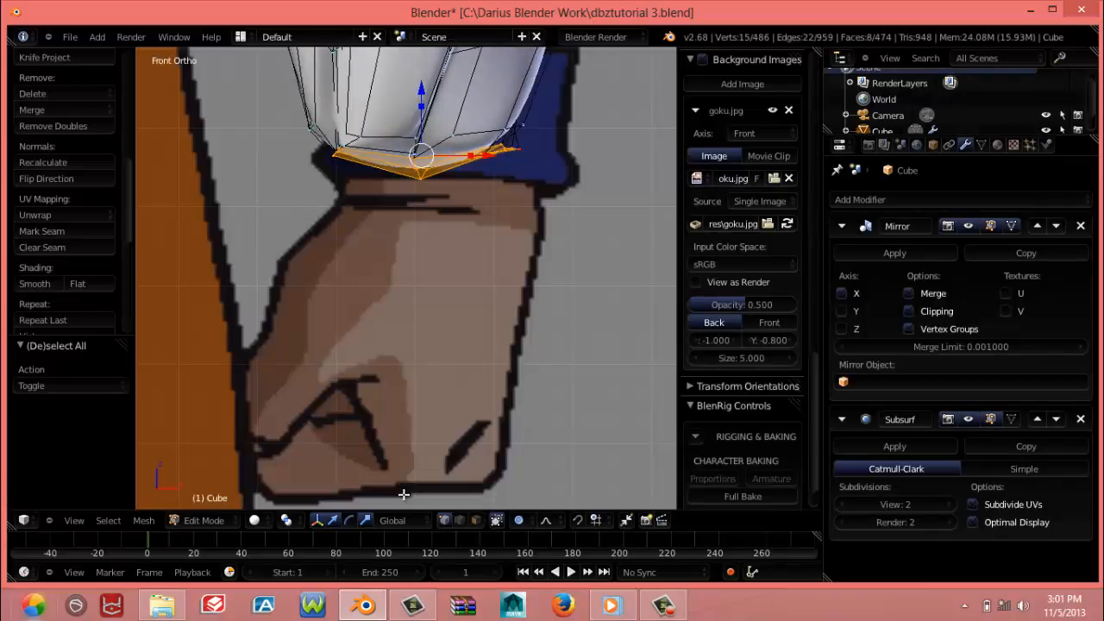
{"action": "scroll", "coordinate": [399, 450], "scroll_direction": "down", "scroll_amount": 6}
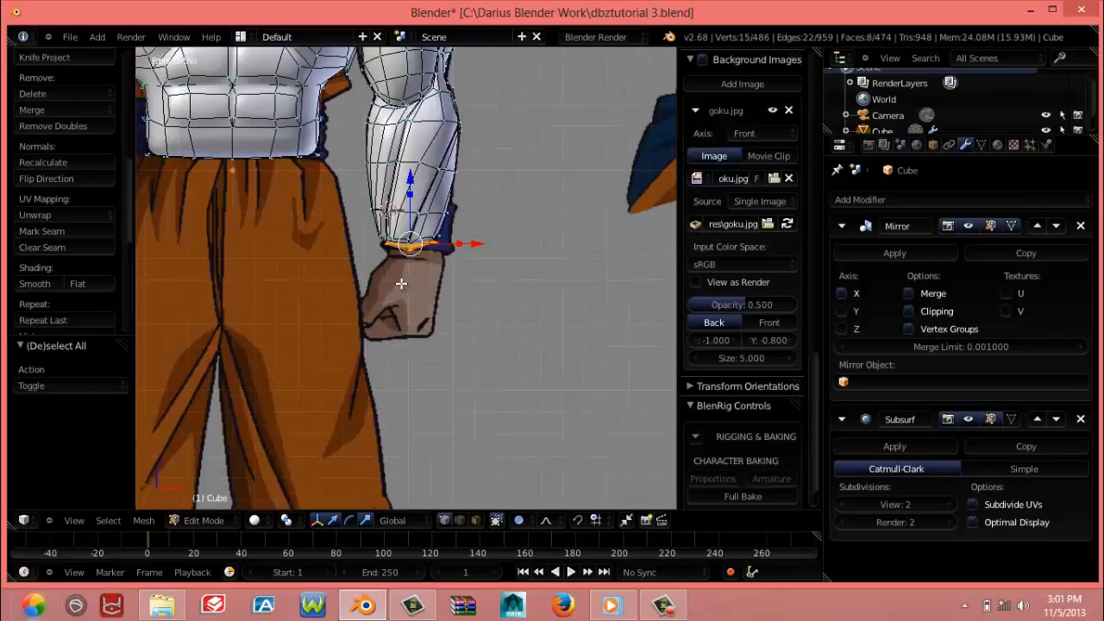
{"action": "key", "text": "e"}
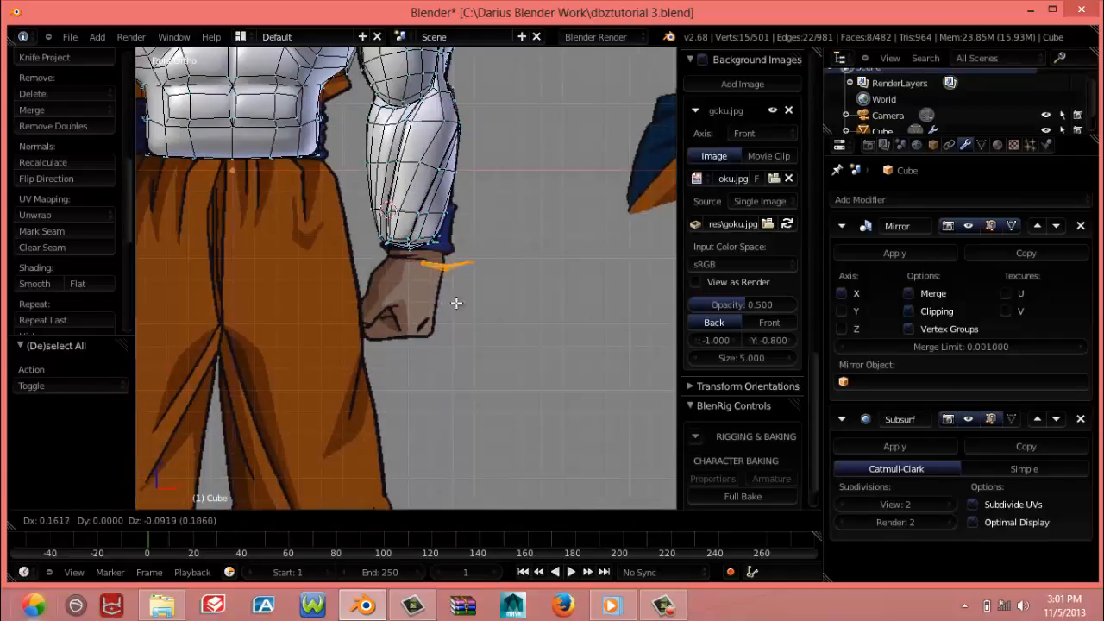
{"action": "left_click", "coordinate": [576, 292]}
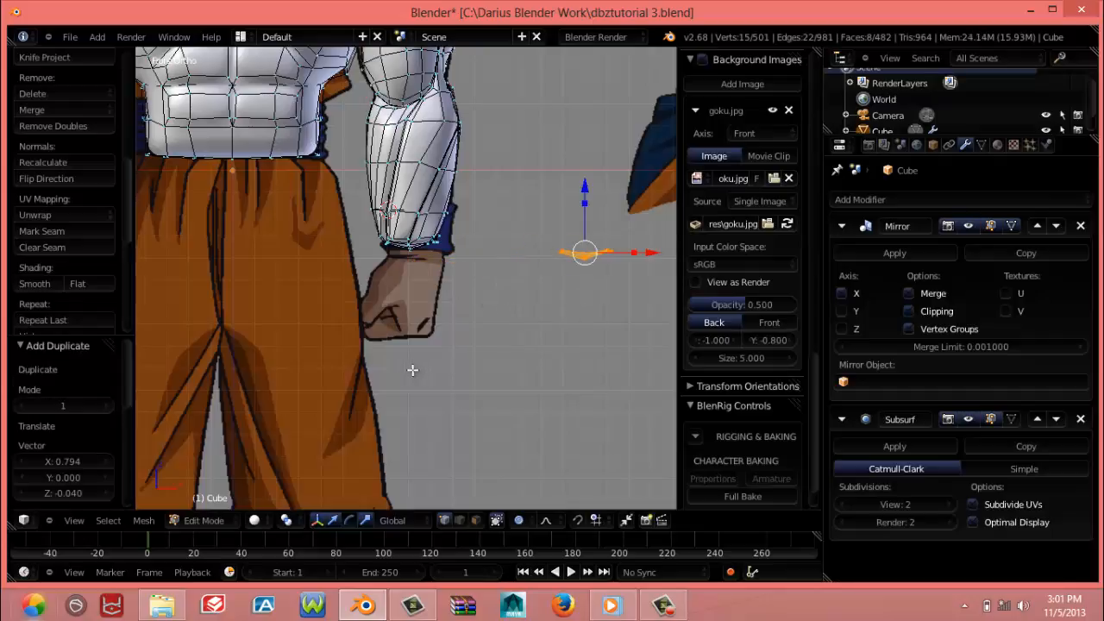
{"action": "key", "text": "r"}
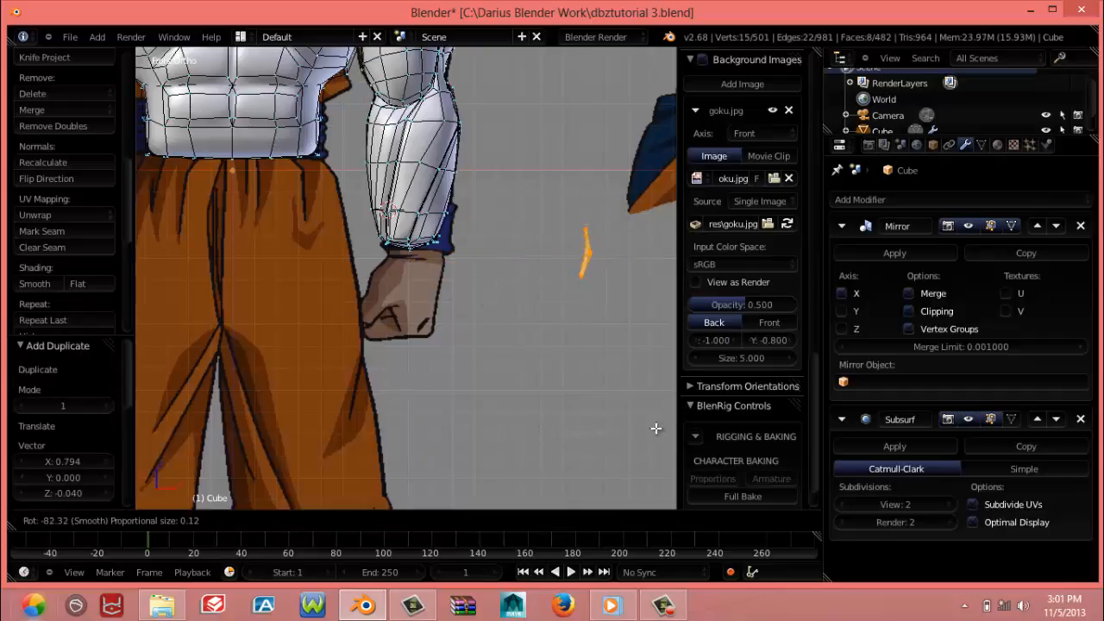
{"action": "right_click", "coordinate": [640, 428]}
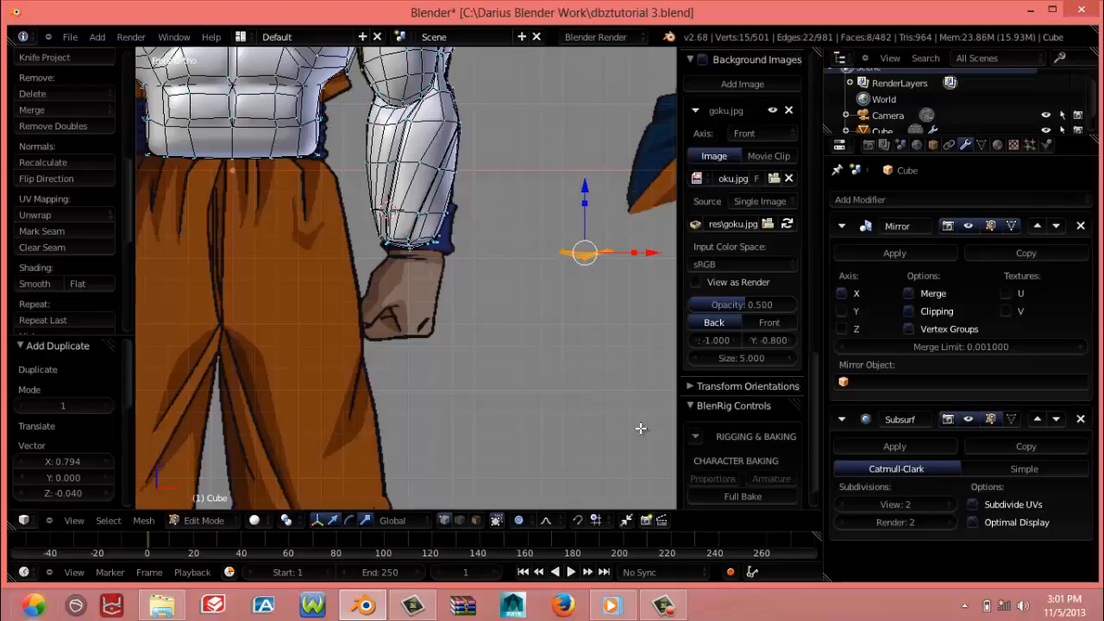
{"action": "type", "text": "r"}
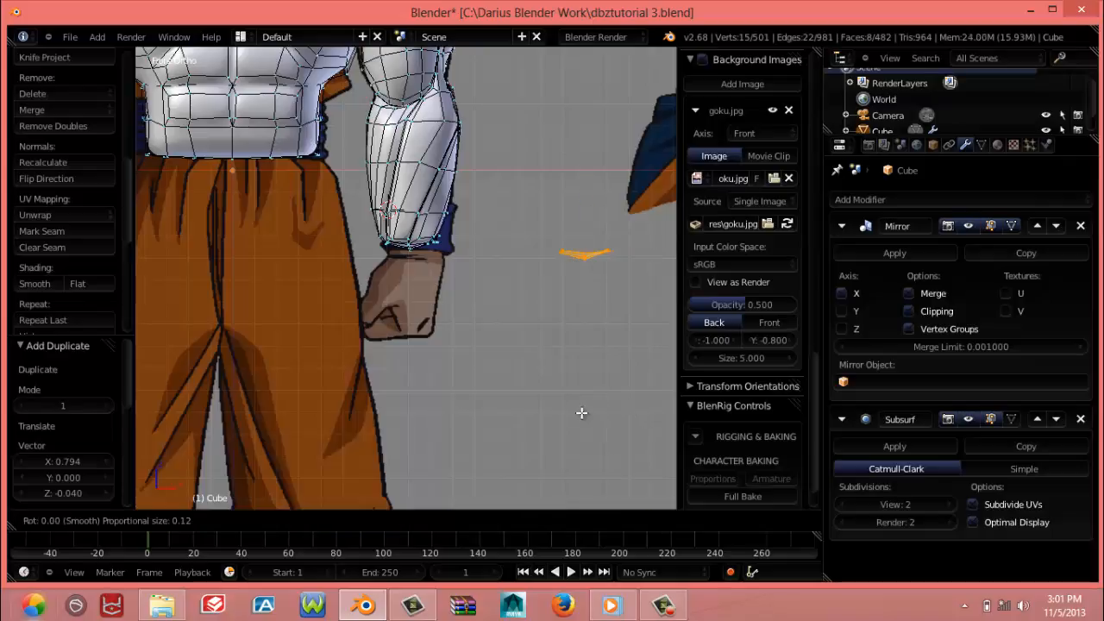
{"action": "type", "text": "9"}
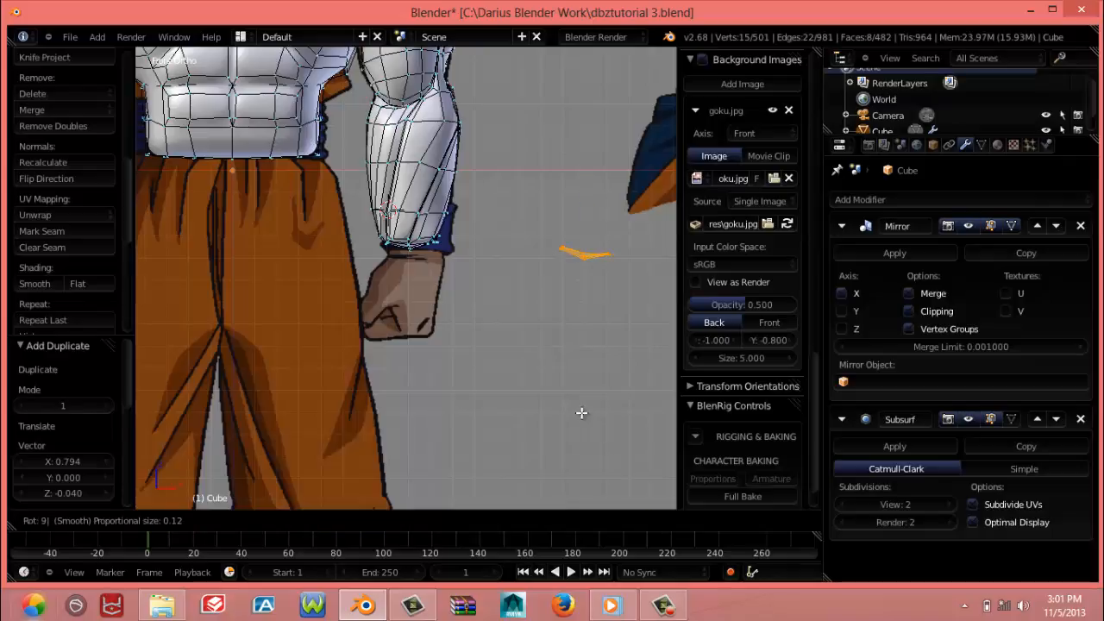
{"action": "key", "text": "Return"}
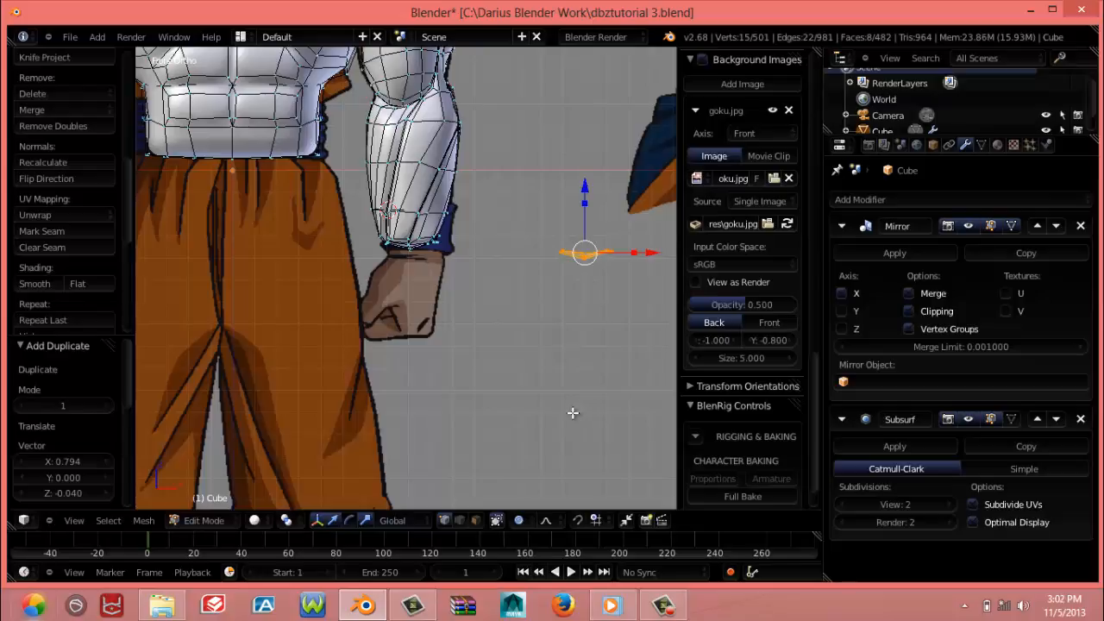
Rotate the duplicated wrist cap by -90° in the front view so it stands vertically
{"action": "key", "text": "r"}
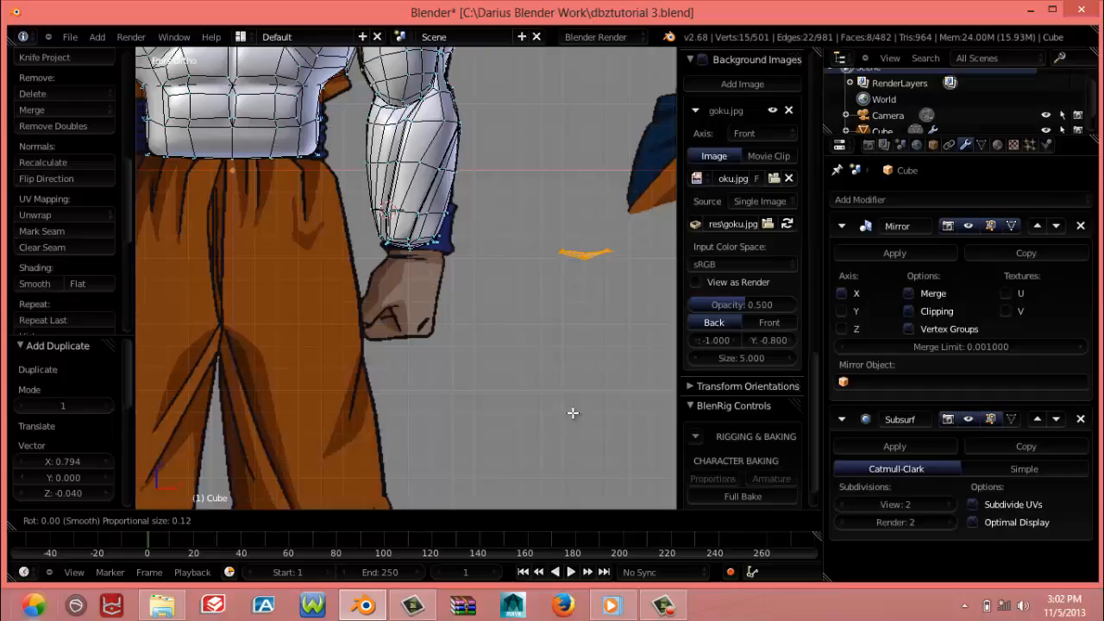
{"action": "type", "text": "0"}
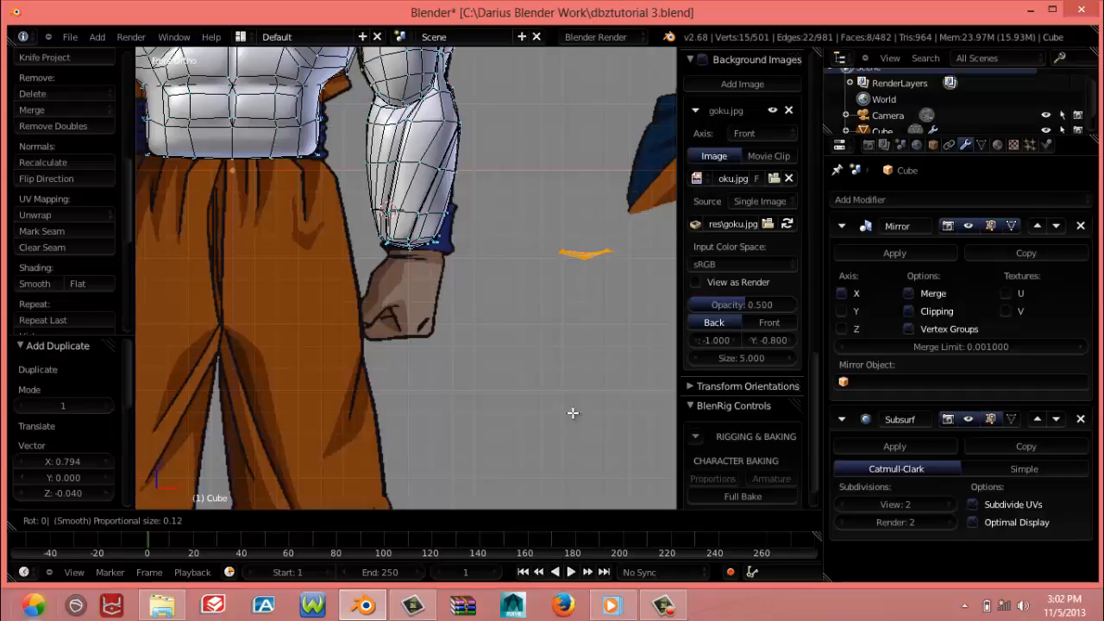
{"action": "type", "text": "90"}
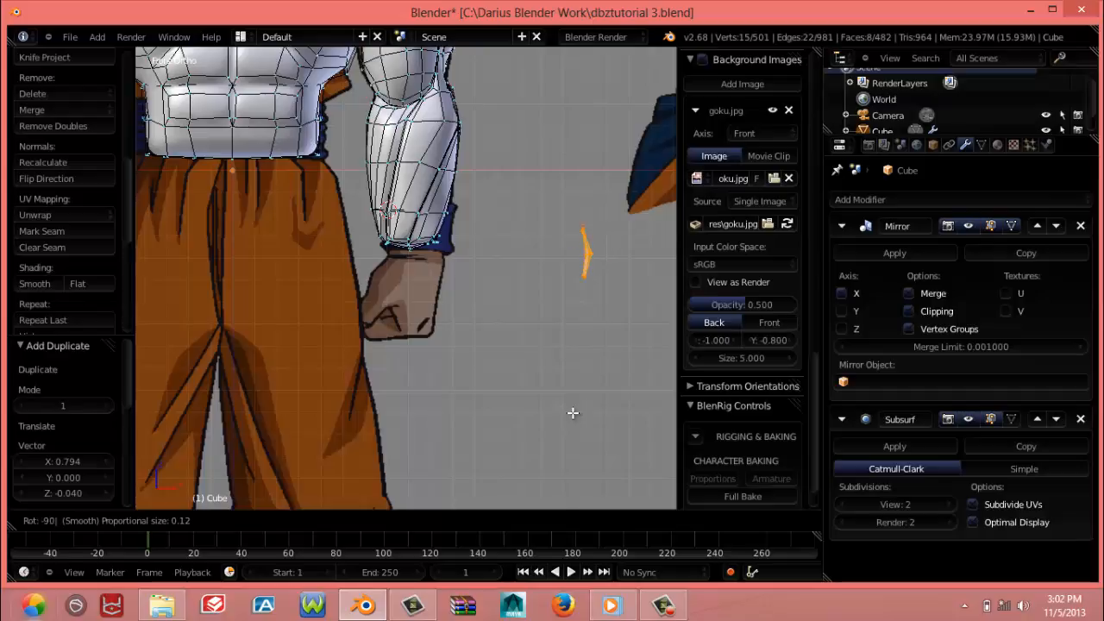
{"action": "key", "text": "Return"}
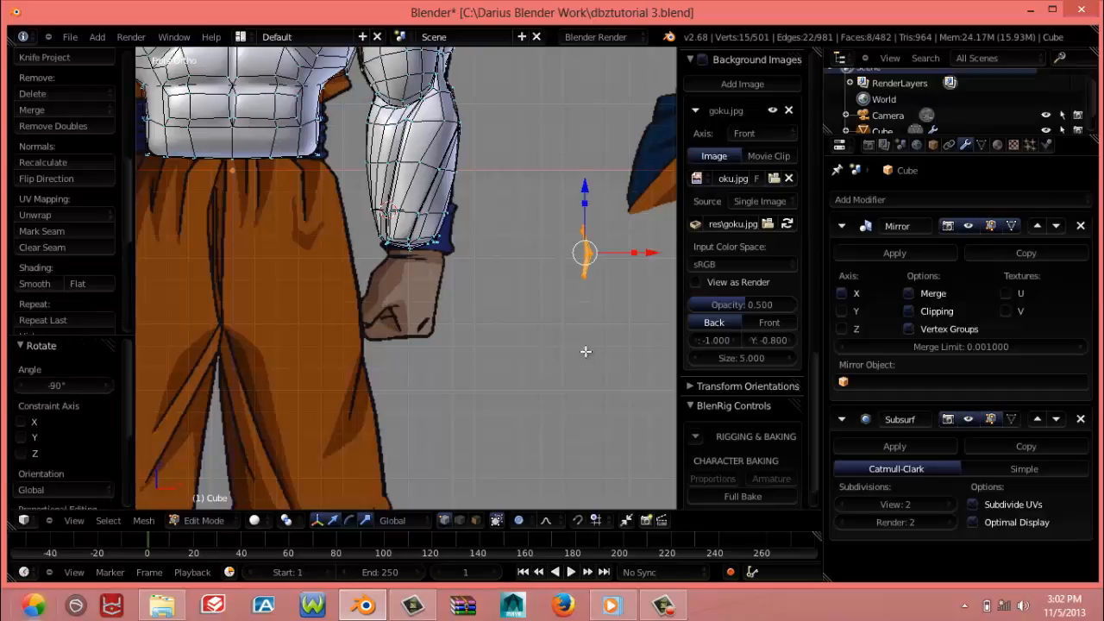
In the right view, move the upper back corner vertex of the duplicated wrist cap by 0.056 in Y and -0.026 in Z
{"action": "middle_click_drag", "start_coordinate": [584, 350], "coordinate": [392, 360]}
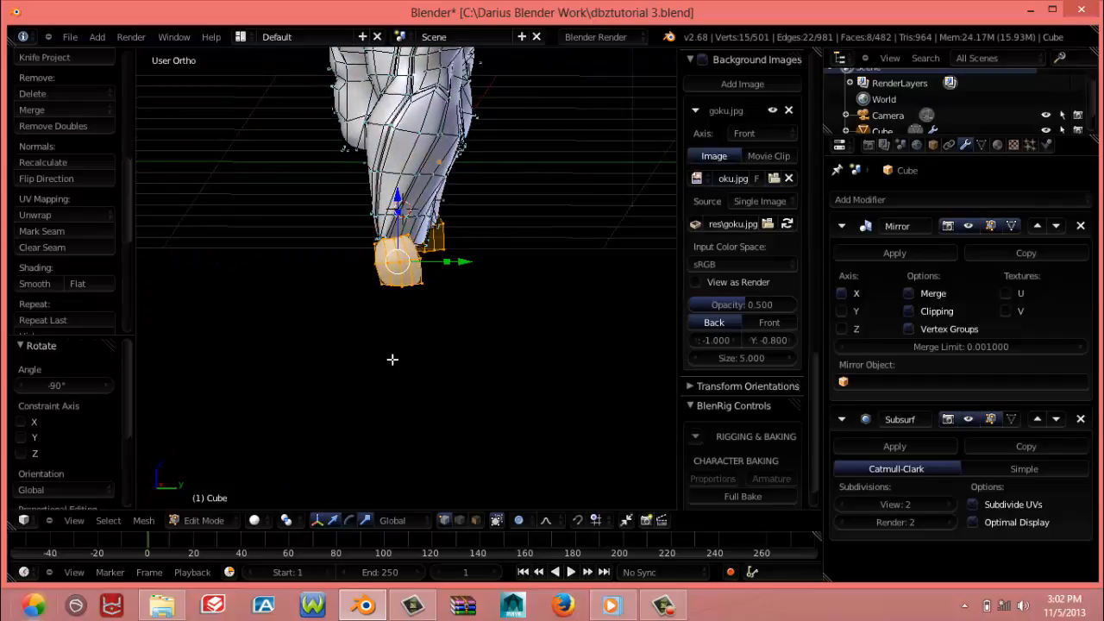
{"action": "key", "text": "KP_3"}
{"action": "scroll", "coordinate": [391, 356], "scroll_direction": "up", "scroll_amount": 8}
{"action": "middle_click_drag", "start_coordinate": [393, 296], "coordinate": [378, 394], "text": "shift"}
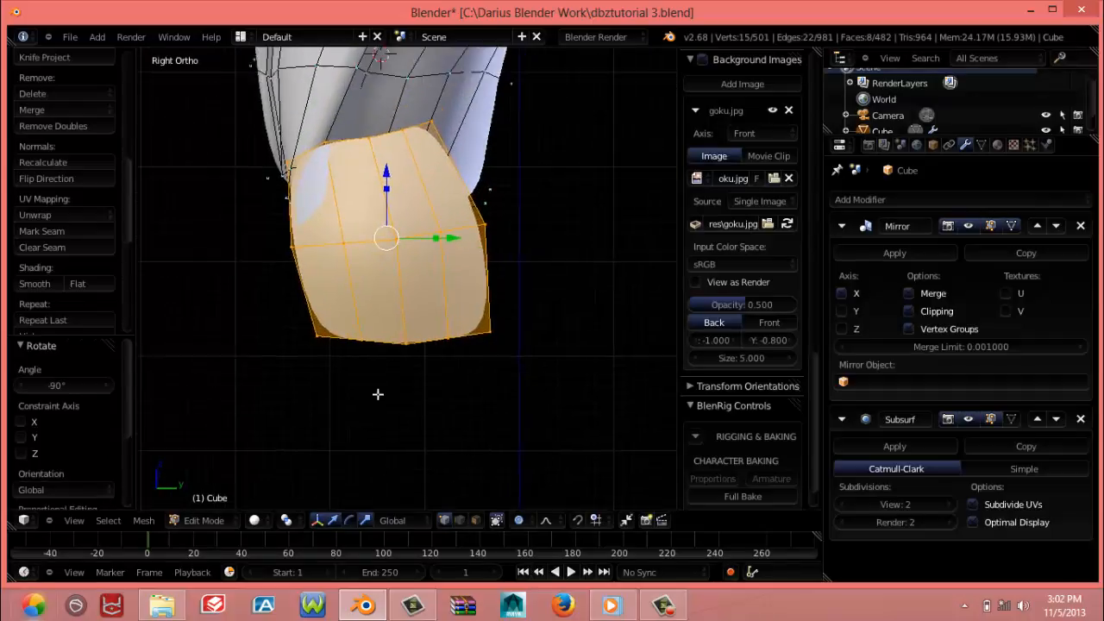
{"action": "right_click", "coordinate": [433, 175]}
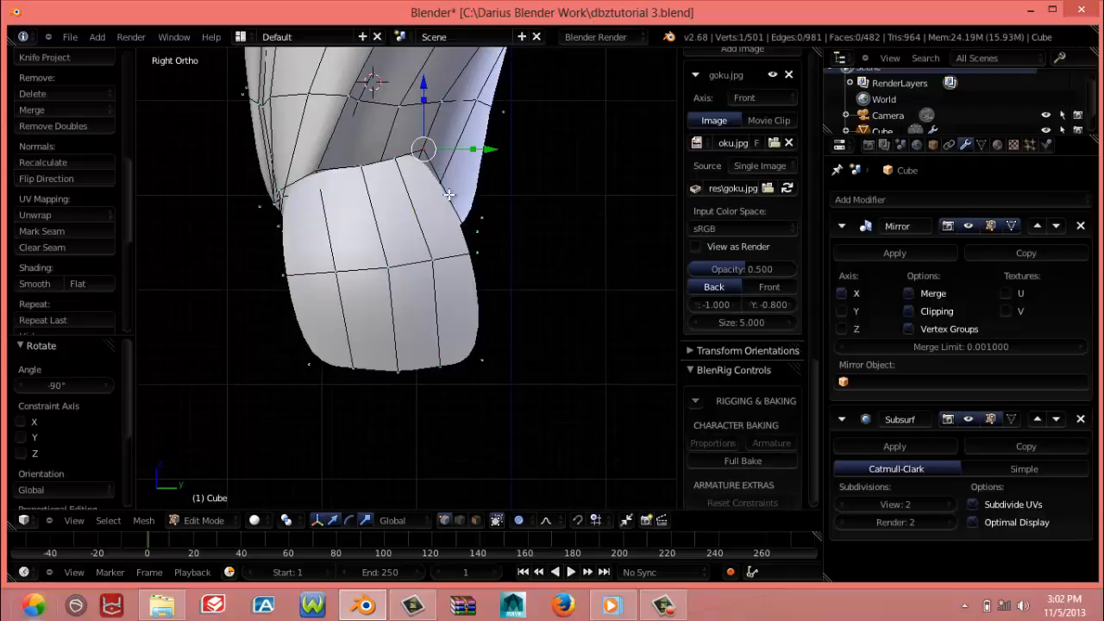
{"action": "key", "text": "g"}
{"action": "left_click", "coordinate": [499, 208]}
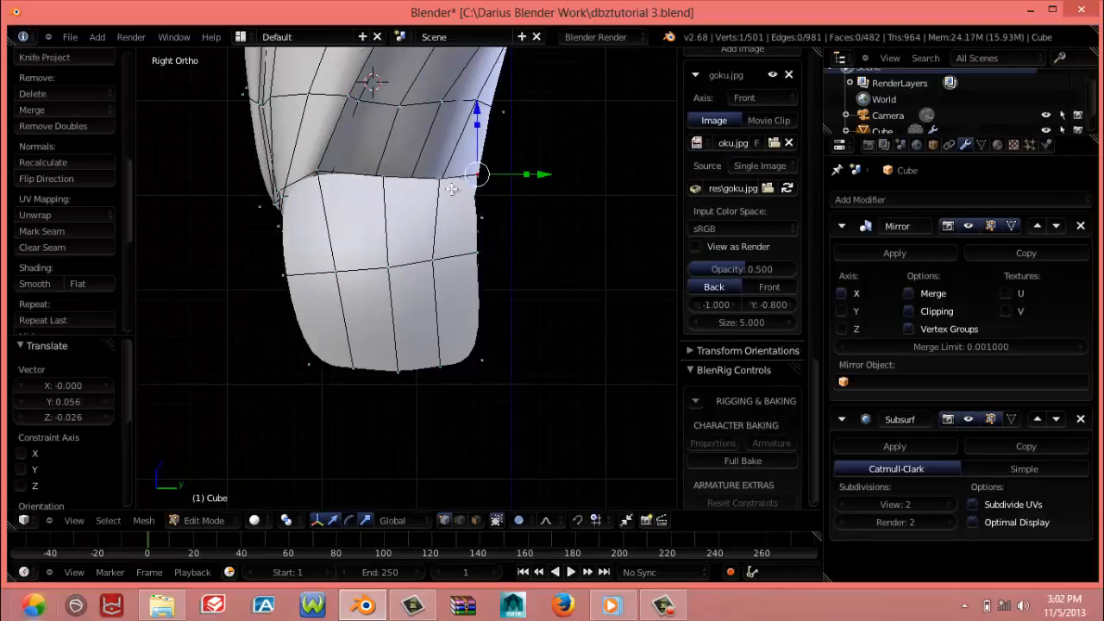
Raise the cap's two adjacent top-edge vertices by 0.017 and 0.009 in Z, and push the back edge's middle vertex out 0.008 in Y
{"action": "key", "text": "g"}
{"action": "left_click", "coordinate": [449, 175]}
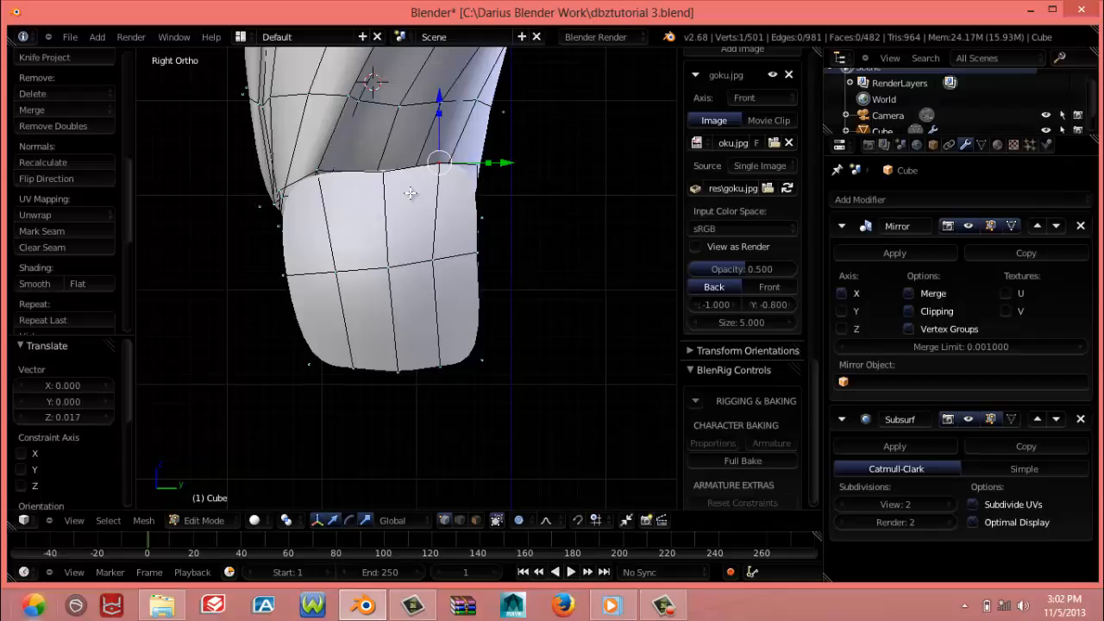
{"action": "right_click", "coordinate": [407, 193]}
{"action": "key", "text": "g"}
{"action": "left_click", "coordinate": [399, 182]}
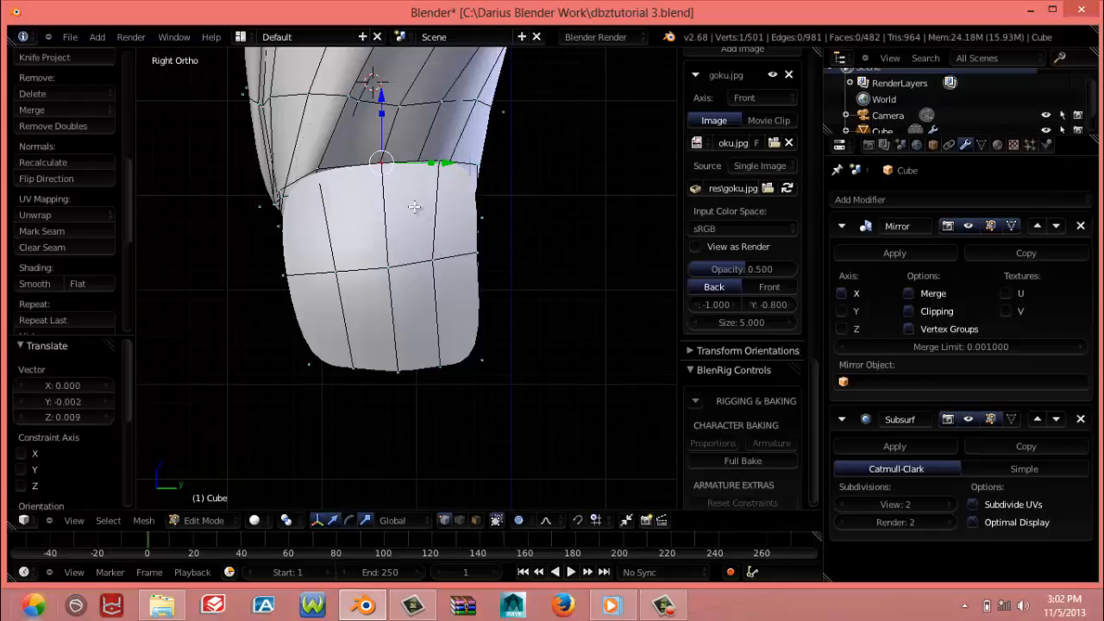
{"action": "right_click", "coordinate": [494, 264]}
{"action": "key", "text": "g"}
{"action": "left_click", "coordinate": [487, 250]}
Try moving the cap's lower back corner vertex by -0.008 in Y and 0.053 in Z
{"action": "right_click", "coordinate": [473, 374]}
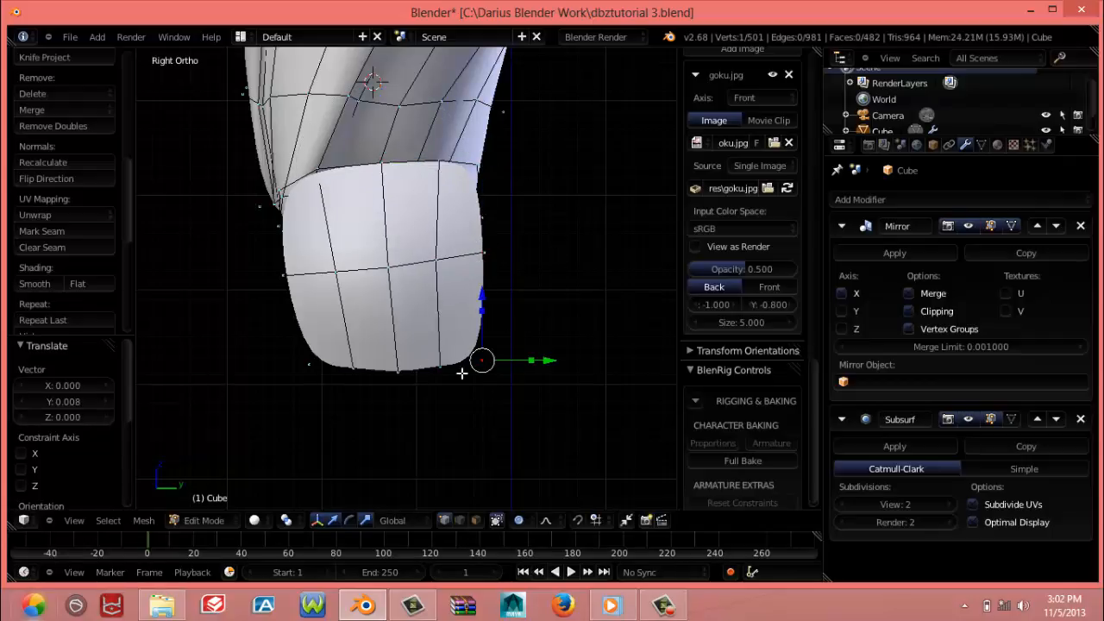
{"action": "key", "text": "g"}
{"action": "left_click", "coordinate": [468, 315]}
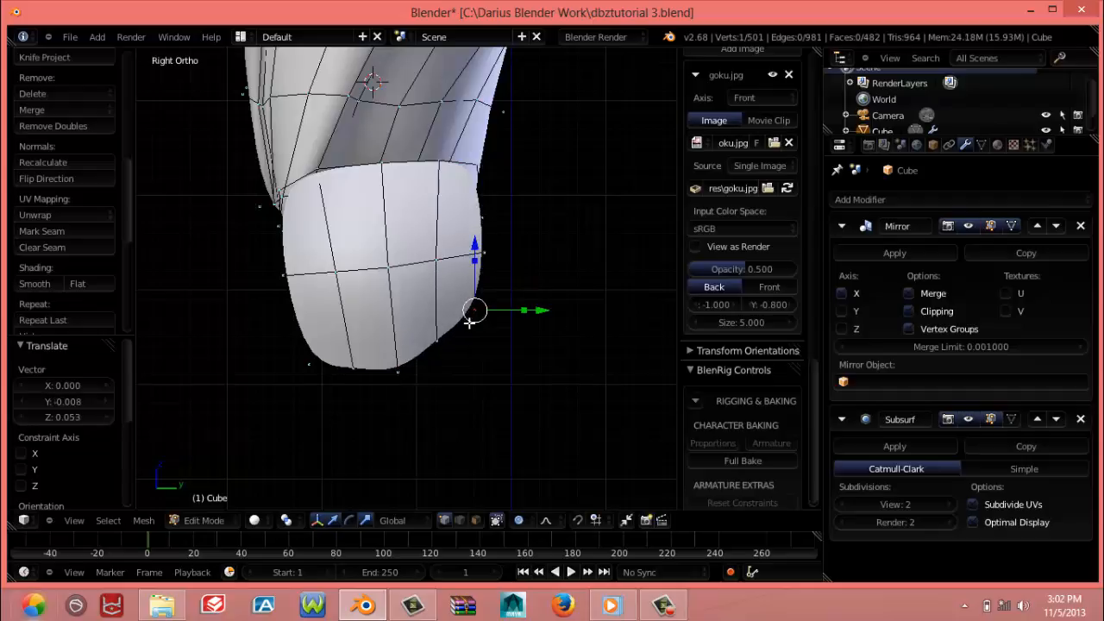
{"action": "right_click", "coordinate": [468, 323]}
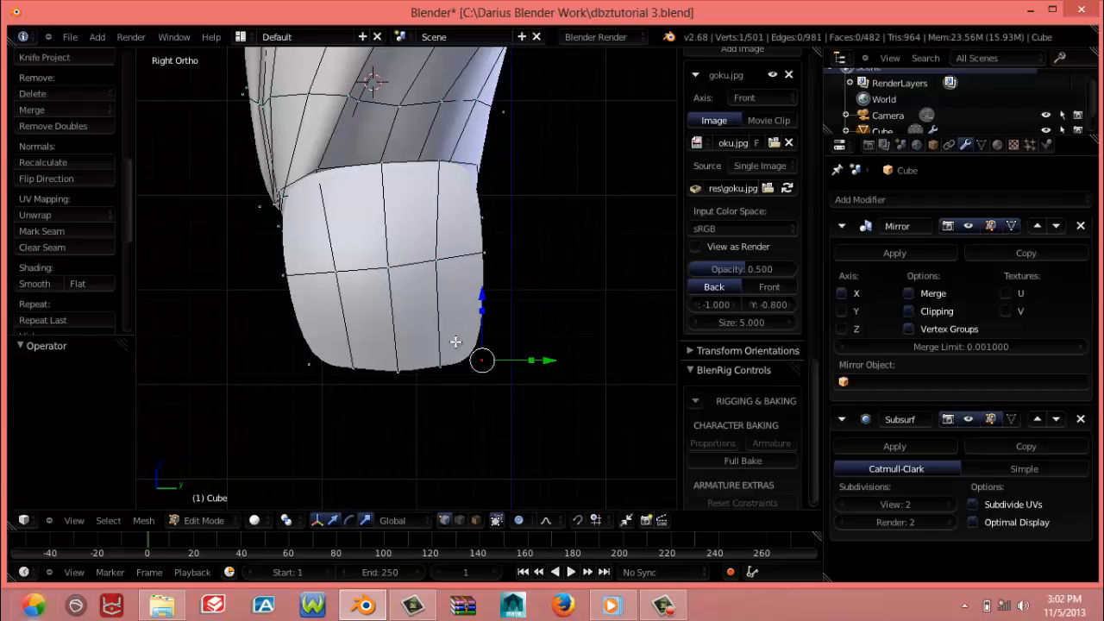
Select the whole linked wrist cap copy and scale it to 0.365 along Z
{"action": "key", "text": "ctrl+l"}
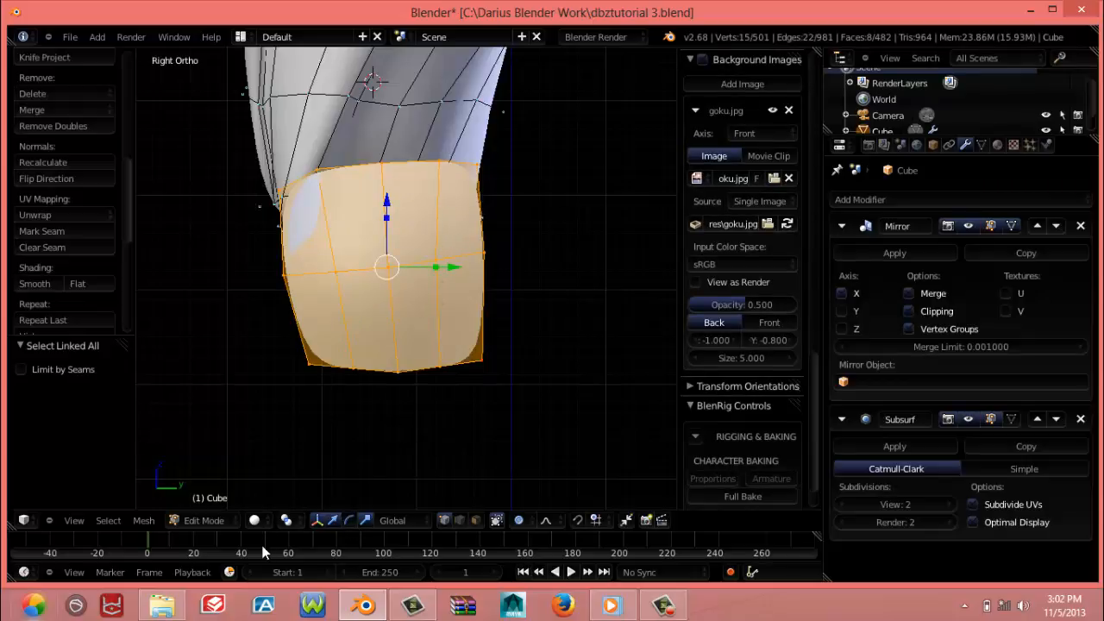
{"action": "left_click", "coordinate": [316, 520]}
{"action": "left_click", "coordinate": [315, 521]}
{"action": "mouse_move", "coordinate": [409, 284]}
{"action": "middle_mouse_down"}
{"action": "mouse_move", "coordinate": [372, 294]}
{"action": "mouse_move", "coordinate": [388, 287]}
{"action": "middle_mouse_up"}
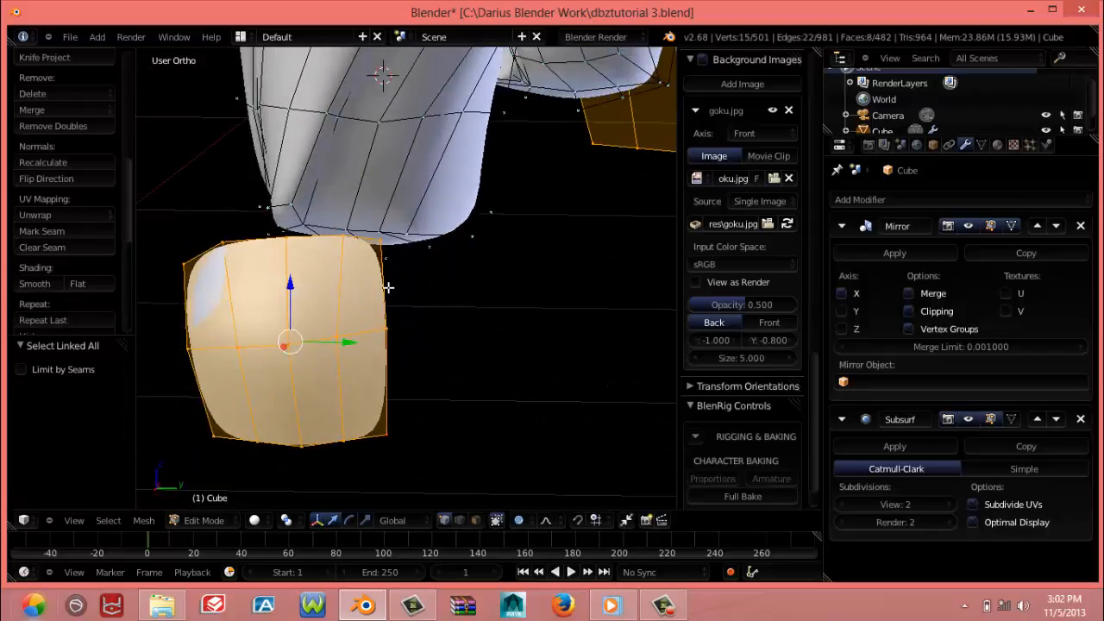
{"action": "key", "text": "KP_3"}
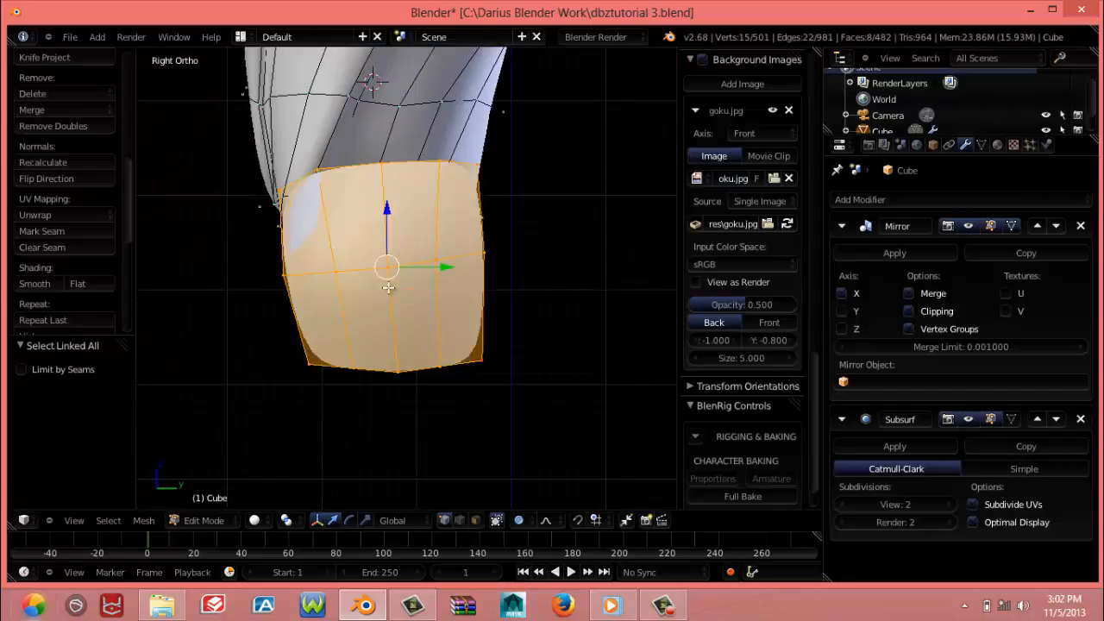
{"action": "left_click", "coordinate": [364, 520], "text": "shift"}
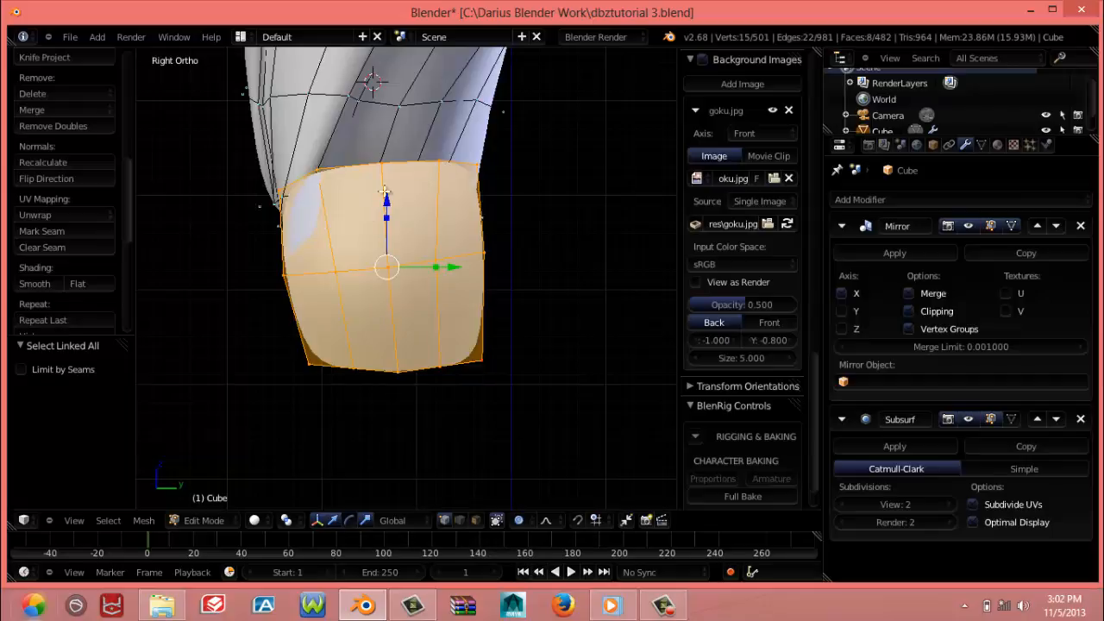
{"action": "left_click_drag", "start_coordinate": [386, 219], "coordinate": [393, 244]}
Move the flattened cap's lower front corner vertex by -0.025 in Y and -0.005 in Z, using a smaller proportional editing radius
{"action": "right_click", "coordinate": [321, 303]}
{"action": "key", "text": "g"}
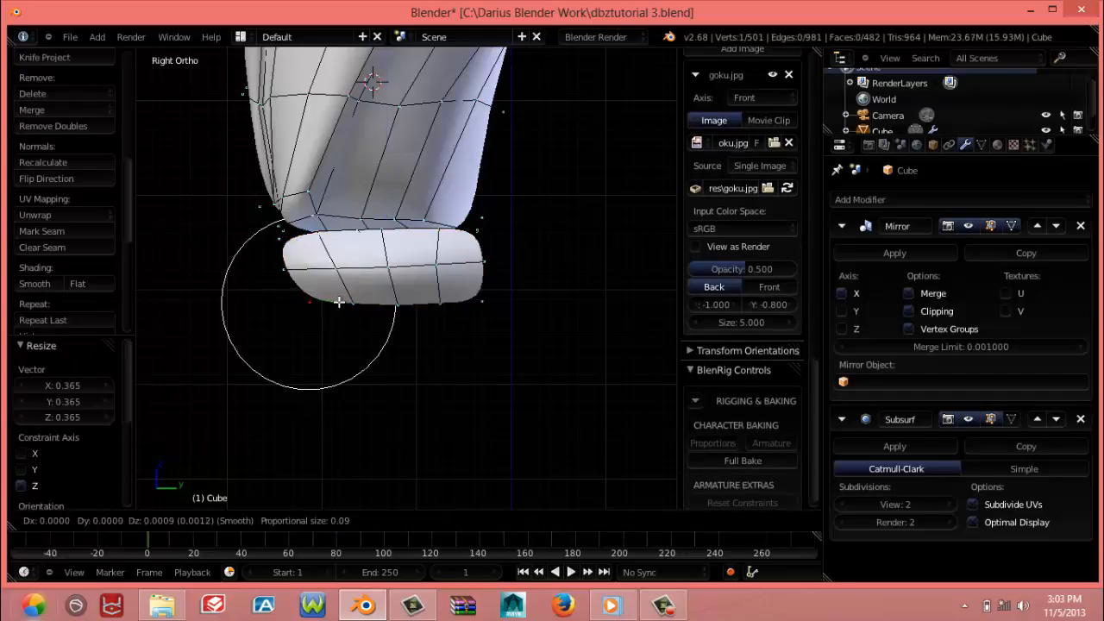
{"action": "scroll", "coordinate": [302, 312], "scroll_direction": "up", "scroll_amount": 5}
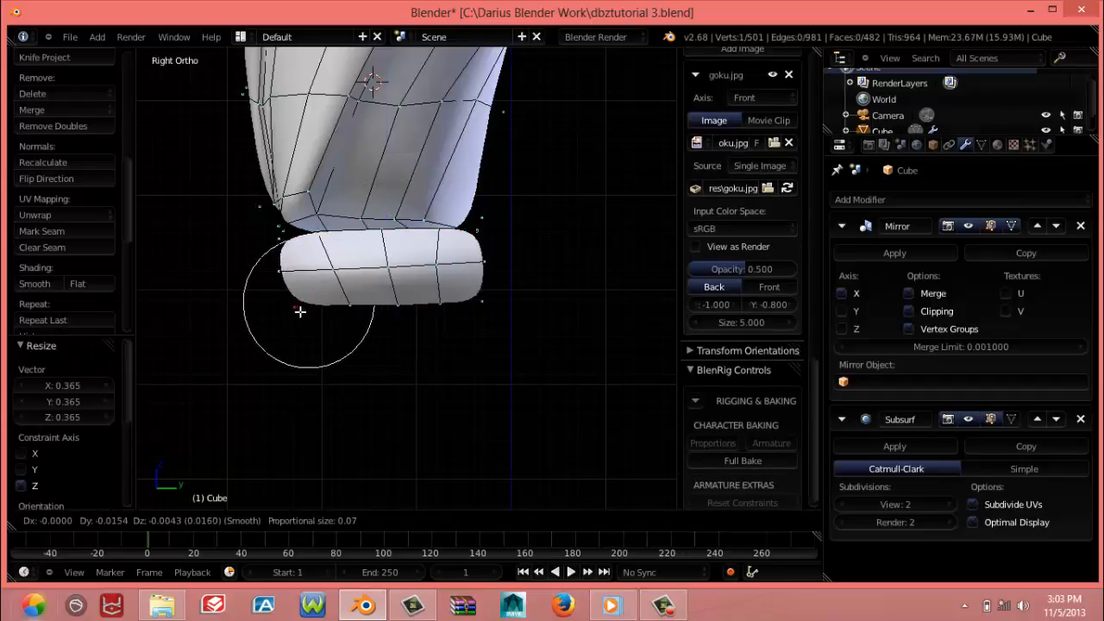
{"action": "left_click", "coordinate": [293, 312]}
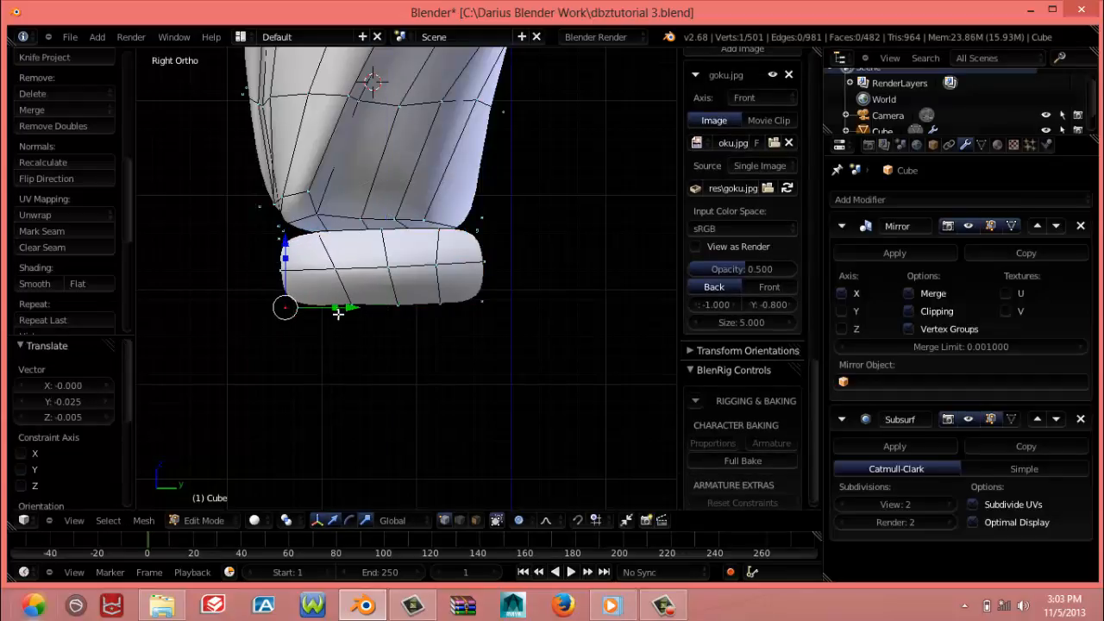
Straighten the front inner vertical edge loop of the cap by scaling it to 0 along Y
{"action": "right_click", "coordinate": [338, 313]}
{"action": "right_click", "coordinate": [339, 293], "text": "alt"}
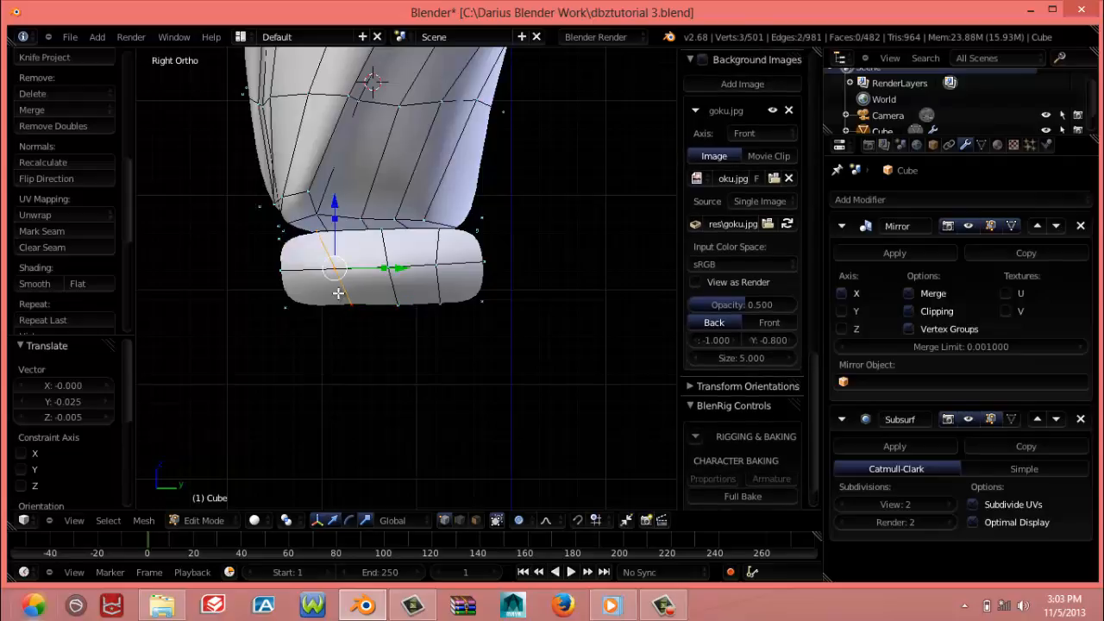
{"action": "key", "text": "s"}
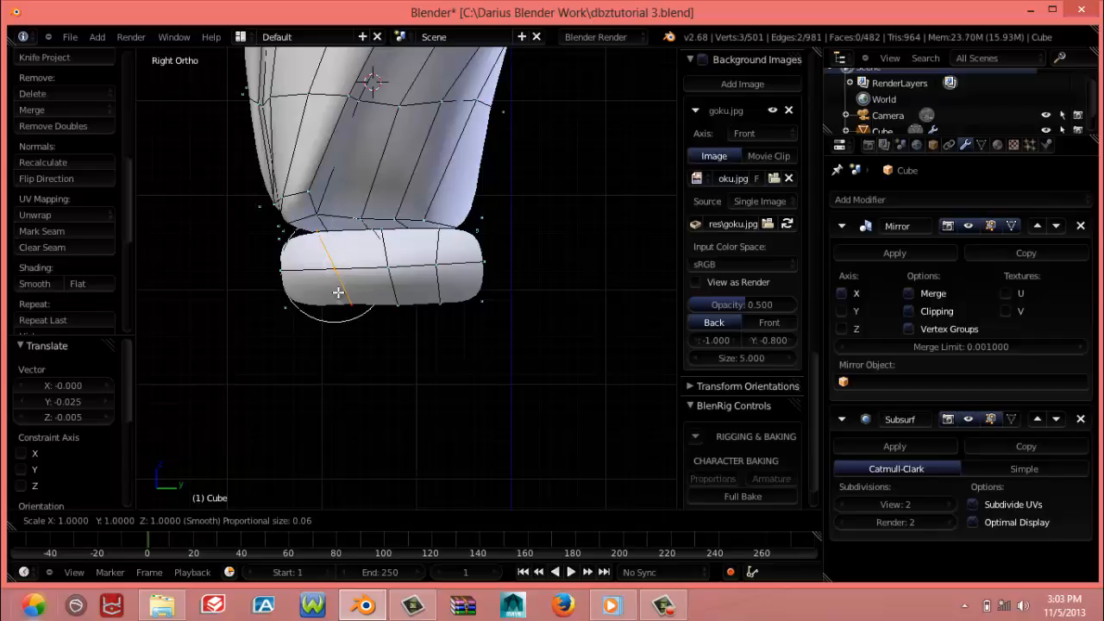
{"action": "key", "text": "y"}
{"action": "key", "text": "Return"}
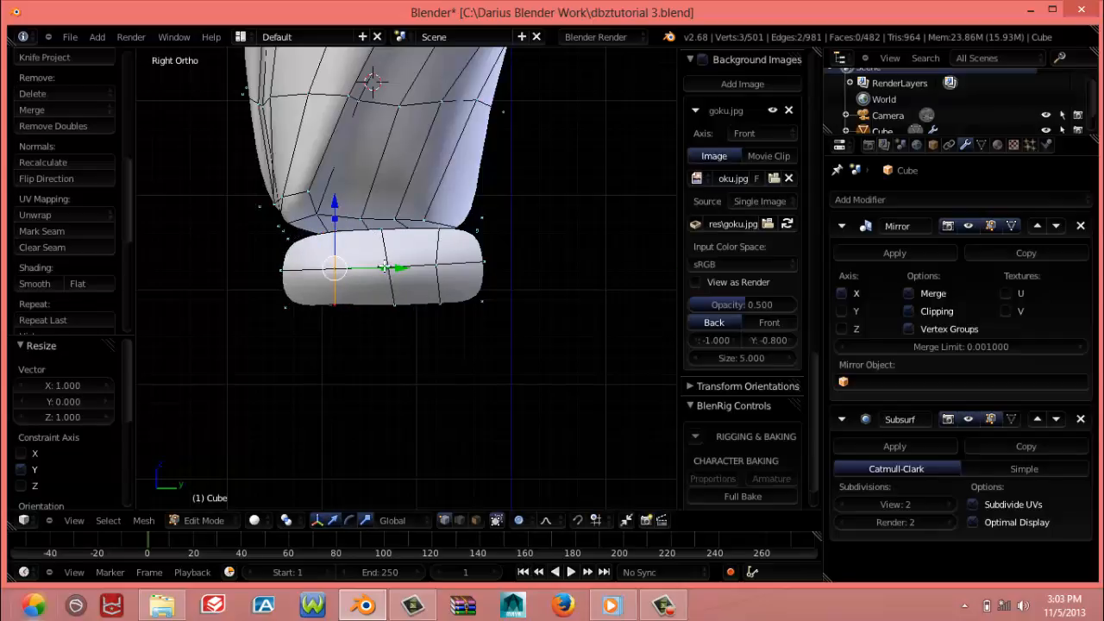
Straighten the middle vertical edge loop of the cap by scaling it to 0 along Y
{"action": "right_click", "coordinate": [396, 292], "text": "alt"}
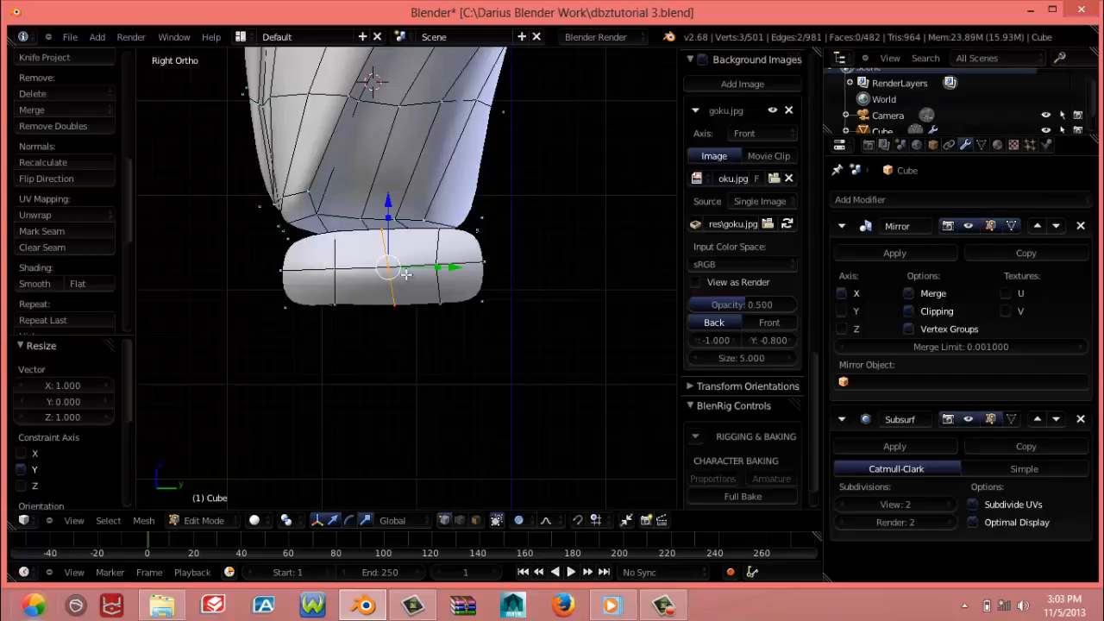
{"action": "key", "text": "s"}
{"action": "key", "text": "y"}
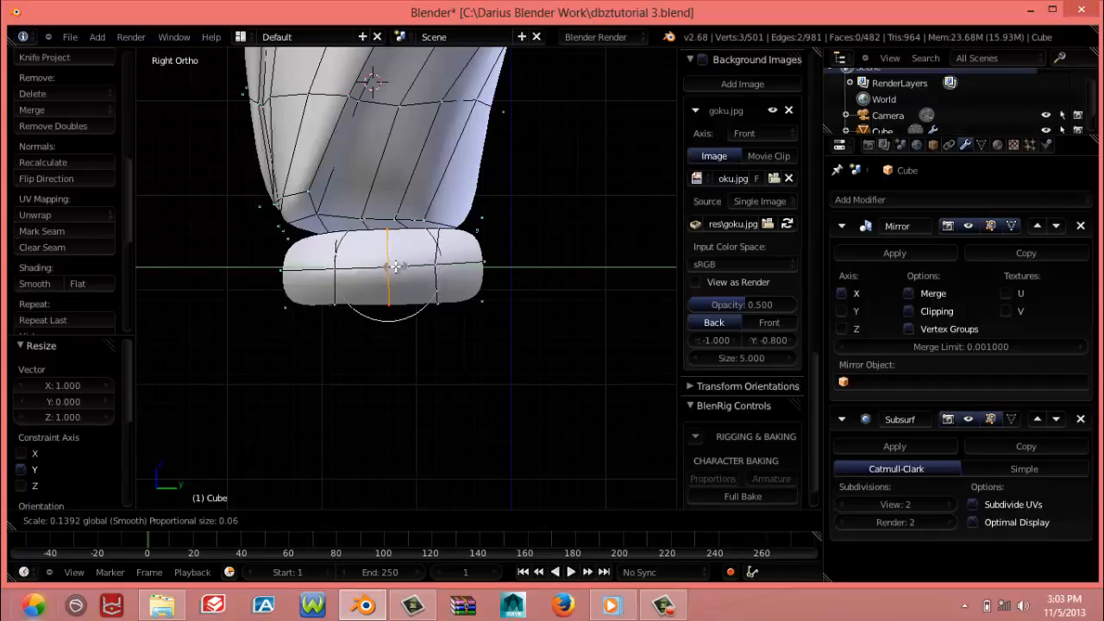
{"action": "right_click", "coordinate": [393, 268]}
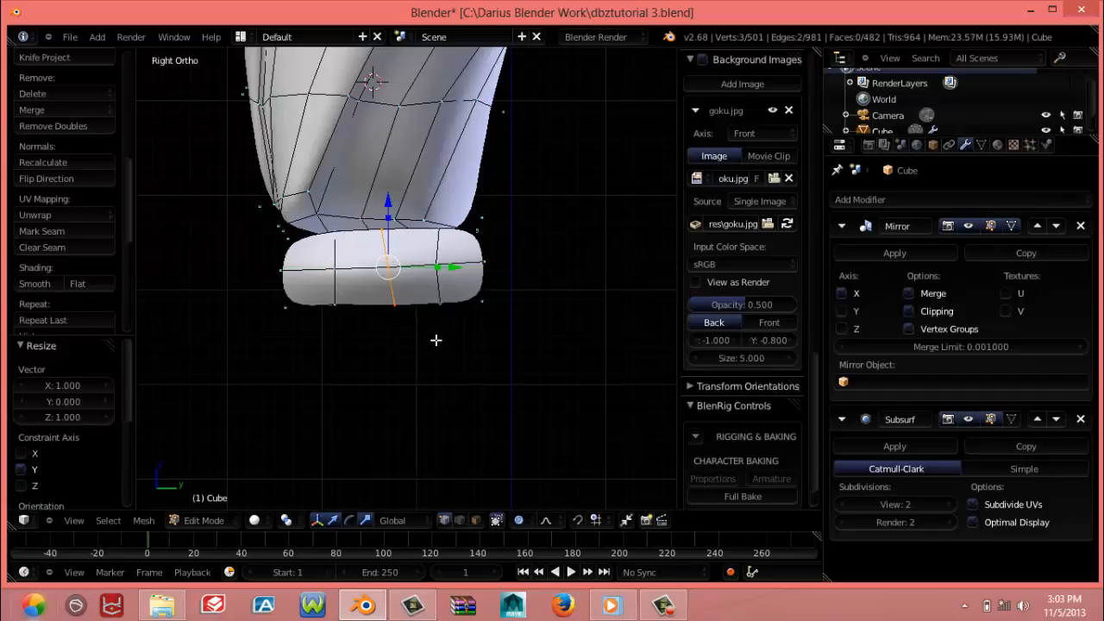
{"action": "key", "text": "s"}
{"action": "key", "text": "y"}
{"action": "key", "text": "0"}
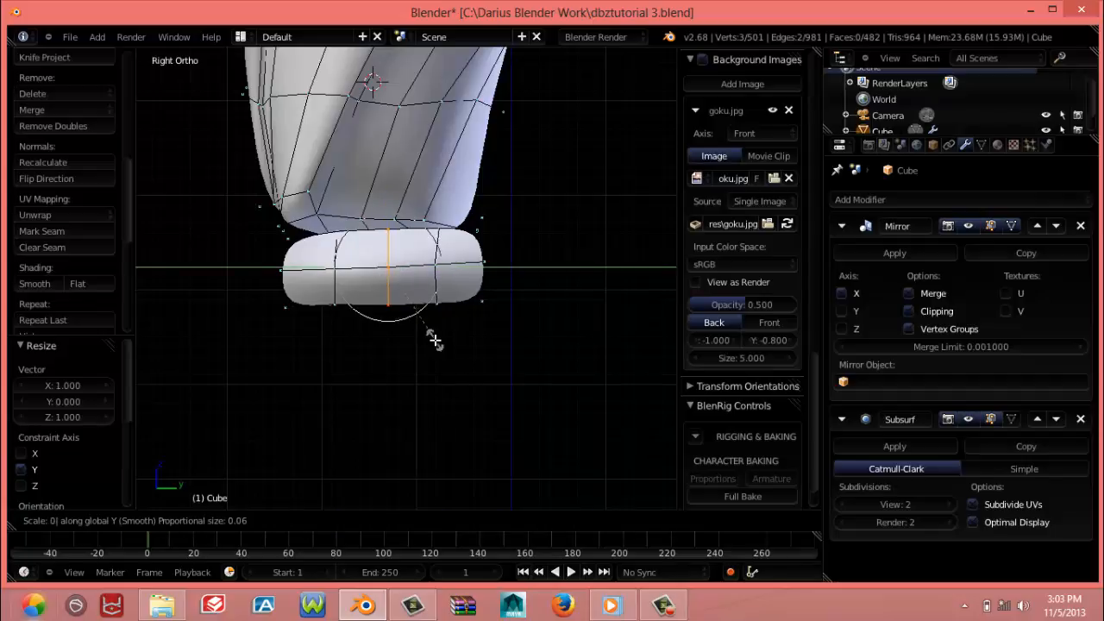
{"action": "key", "text": "Return"}
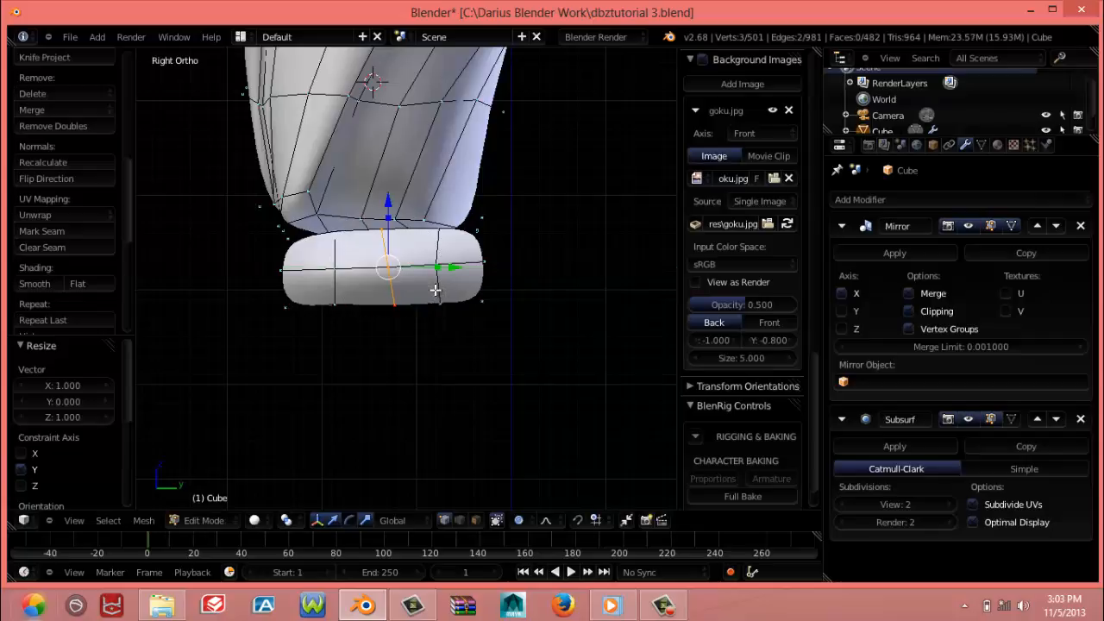
{"action": "key", "text": "s"}
{"action": "key", "text": "y"}
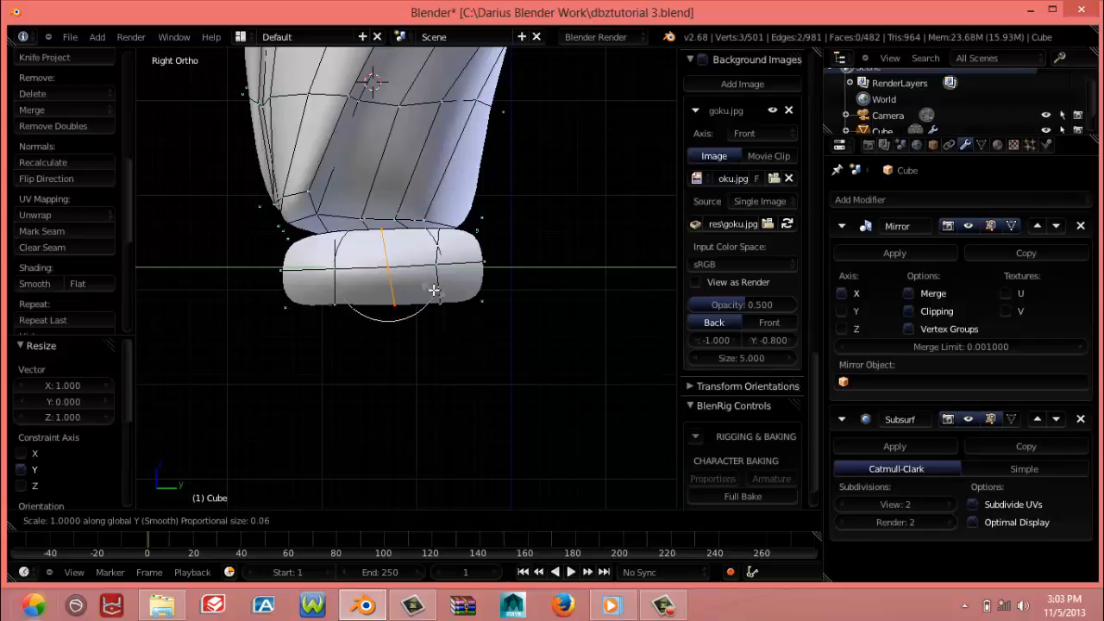
{"action": "key", "text": "0"}
{"action": "key", "text": "Return"}
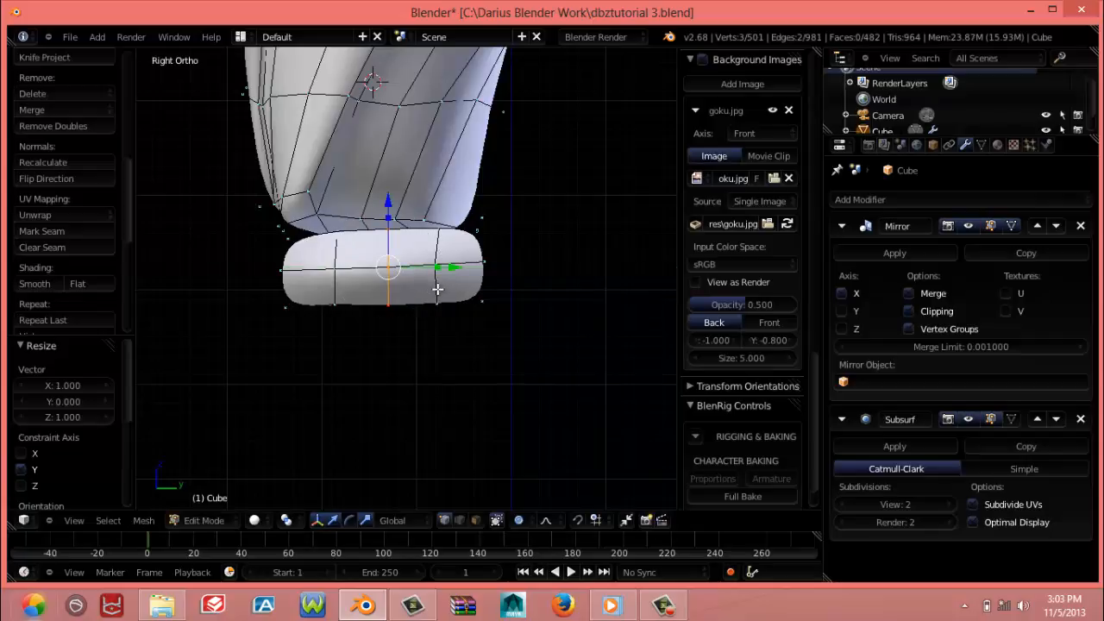
Straighten the rear inner vertical edge loop of the cap by scaling it to 0 along Y
{"action": "right_click", "coordinate": [438, 290], "text": "alt"}
{"action": "key", "text": "s"}
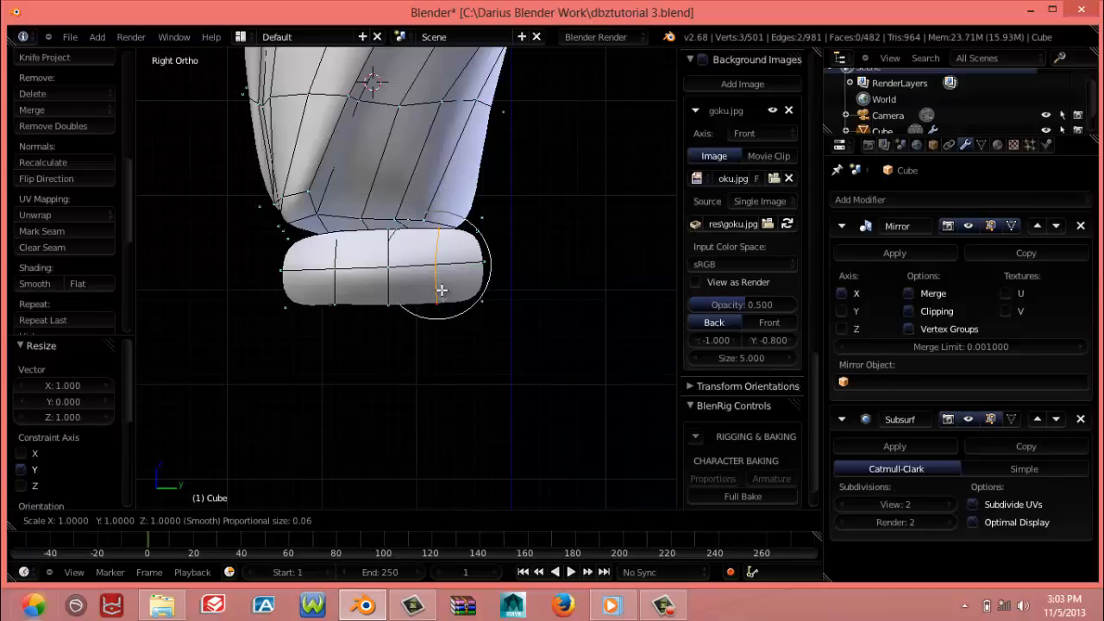
{"action": "key", "text": "y"}
{"action": "key", "text": "0"}
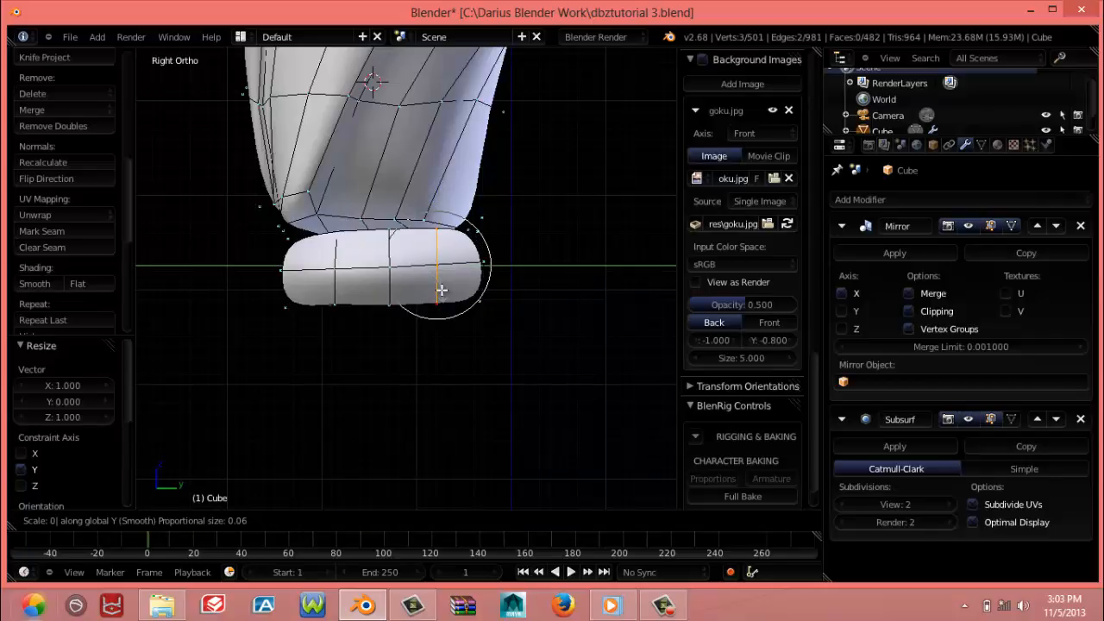
{"action": "key", "text": "Return"}
Turn off proportional editing and straighten the cap's back boundary edge by scaling it to 0 along Y
{"action": "right_click", "coordinate": [485, 284], "text": "alt"}
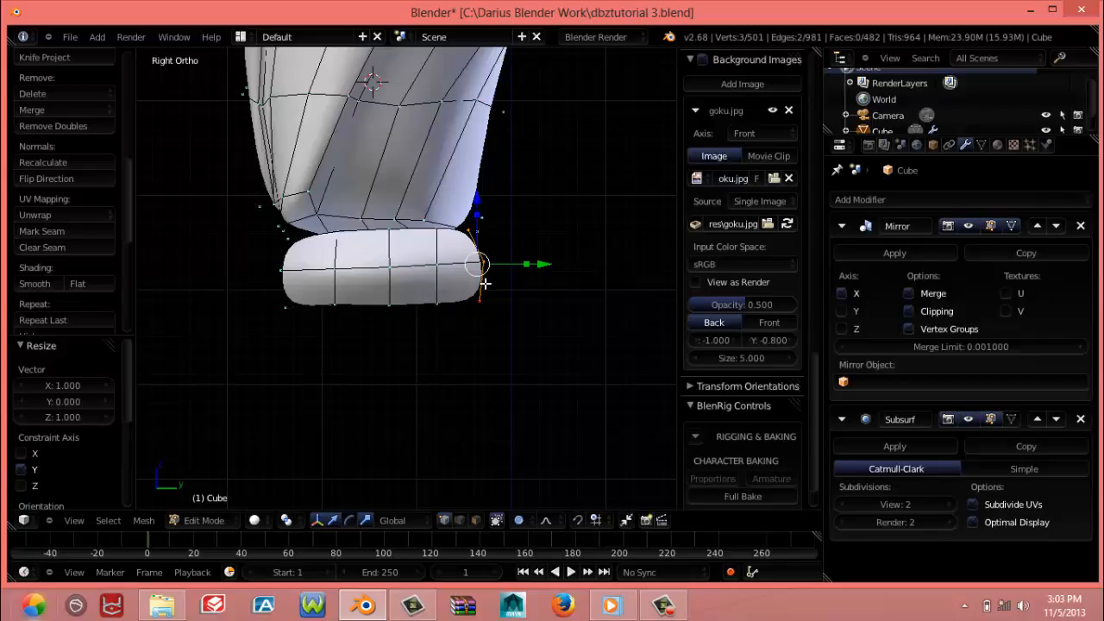
{"action": "key", "text": "s"}
{"action": "key", "text": "y"}
{"action": "key", "text": "0"}
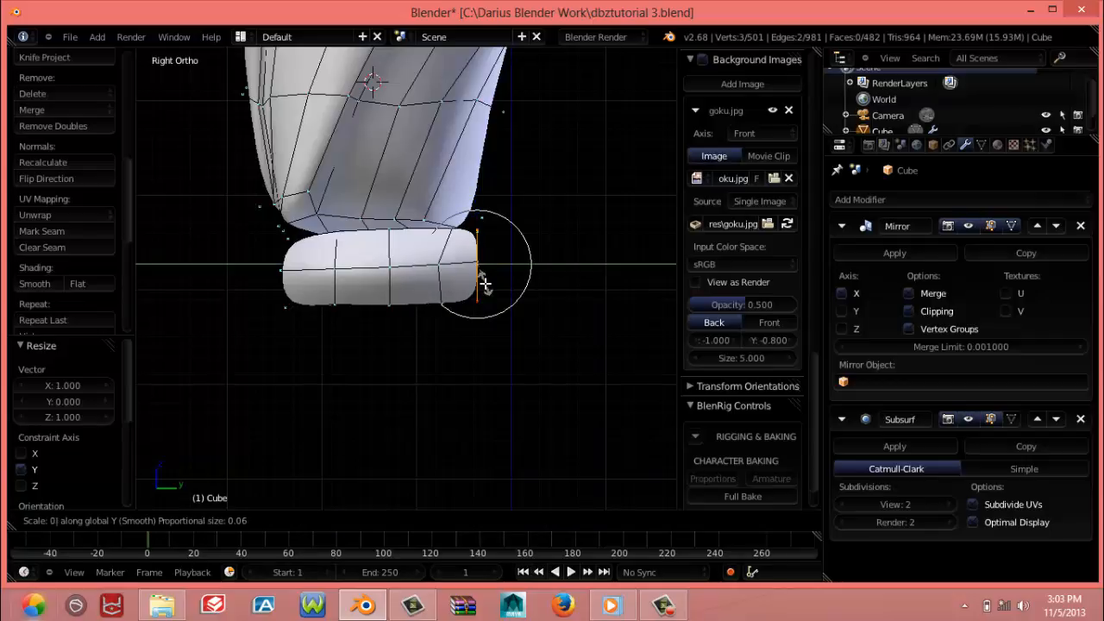
{"action": "key", "text": "Return"}
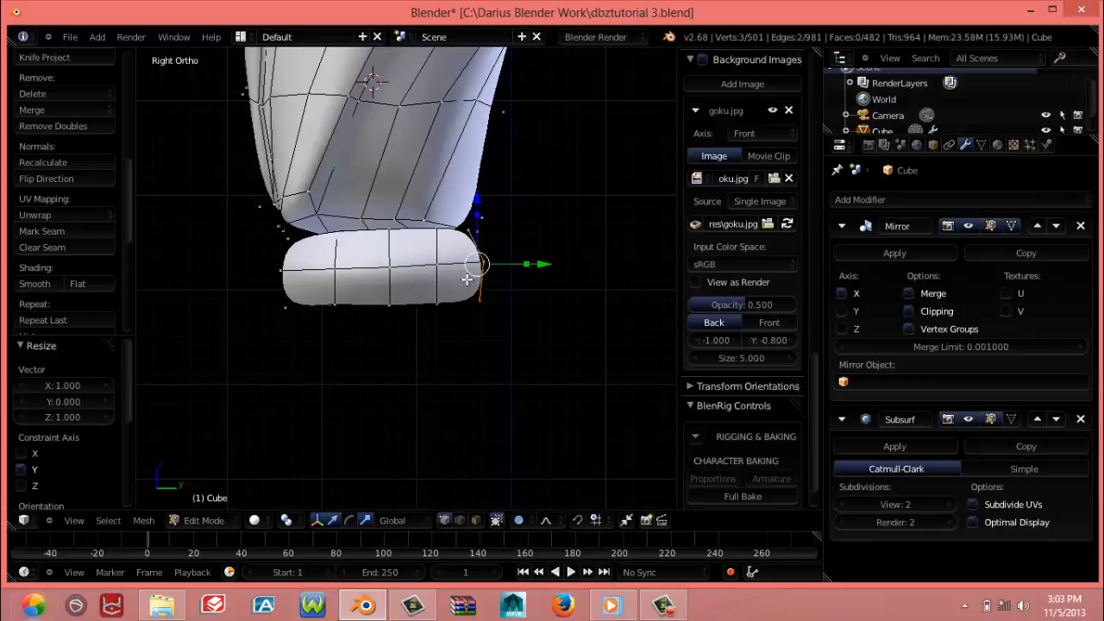
{"action": "key", "text": "o"}
{"action": "key", "text": "s"}
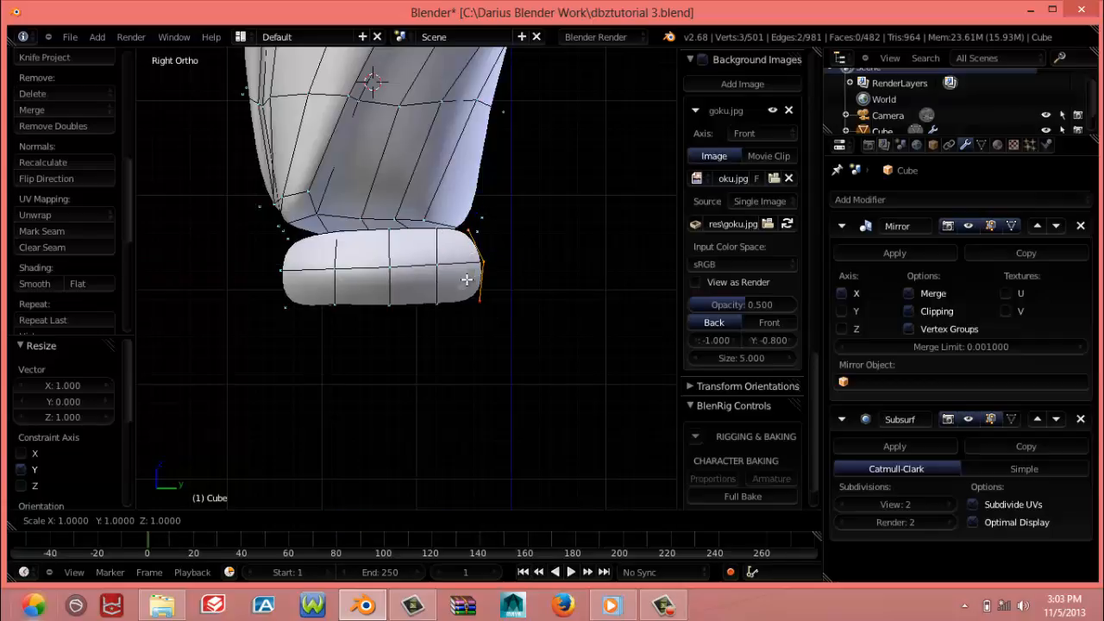
{"action": "key", "text": "y"}
{"action": "key", "text": "0"}
{"action": "key", "text": "Return"}
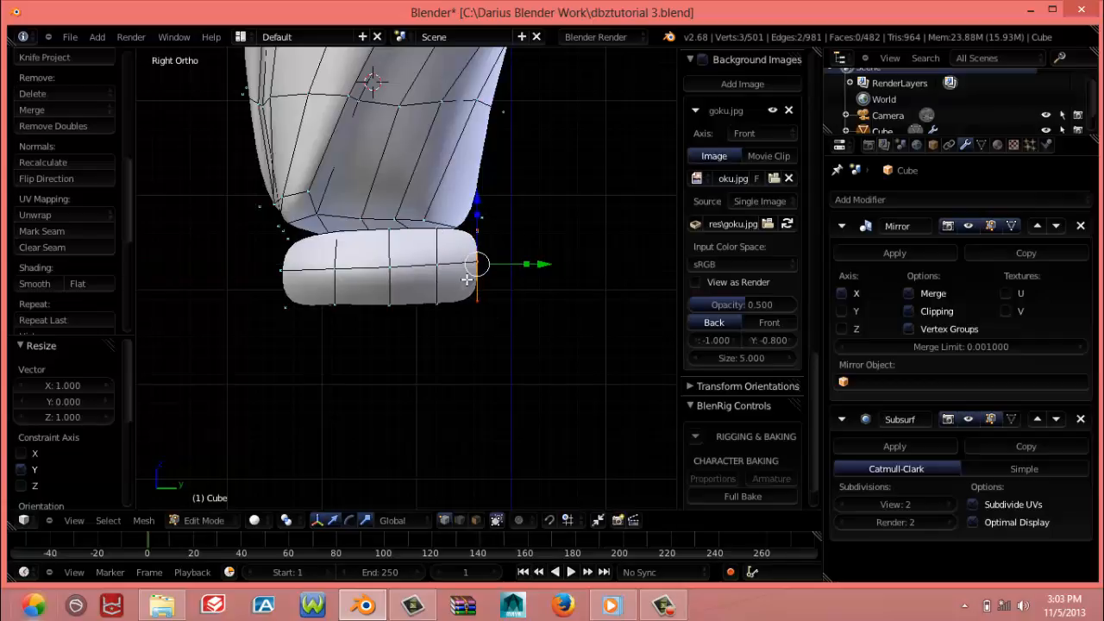
Straighten the cap's middle vertical edge loop again by scaling it to 0 along Y
{"action": "right_click", "coordinate": [390, 289], "text": "alt"}
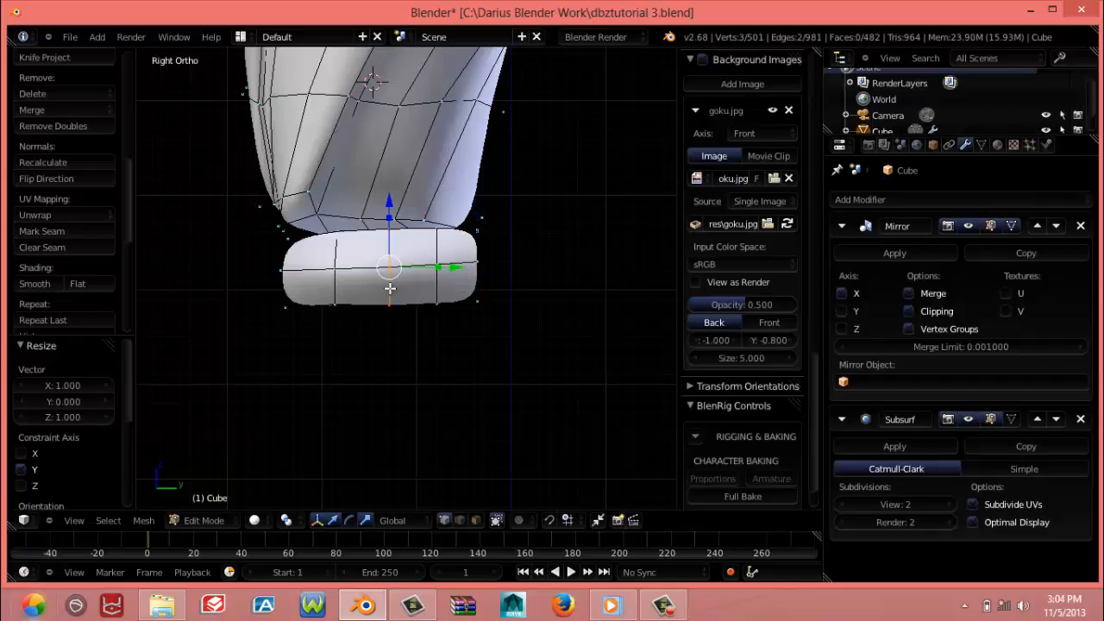
{"action": "key", "text": "s"}
{"action": "key", "text": "y"}
{"action": "key", "text": "0"}
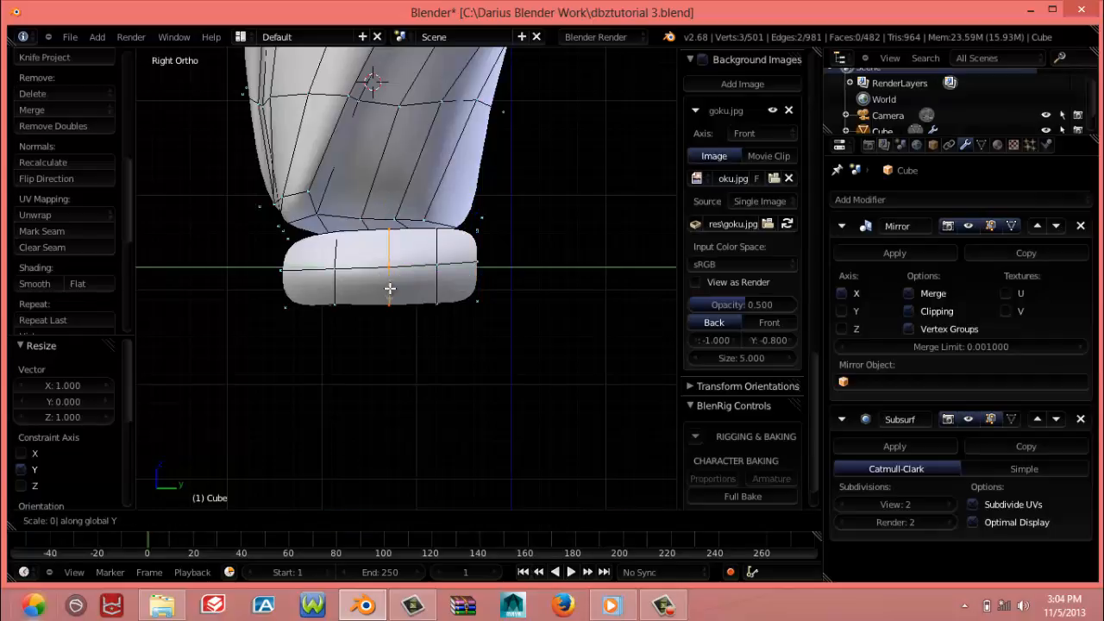
{"action": "key", "text": "Return"}
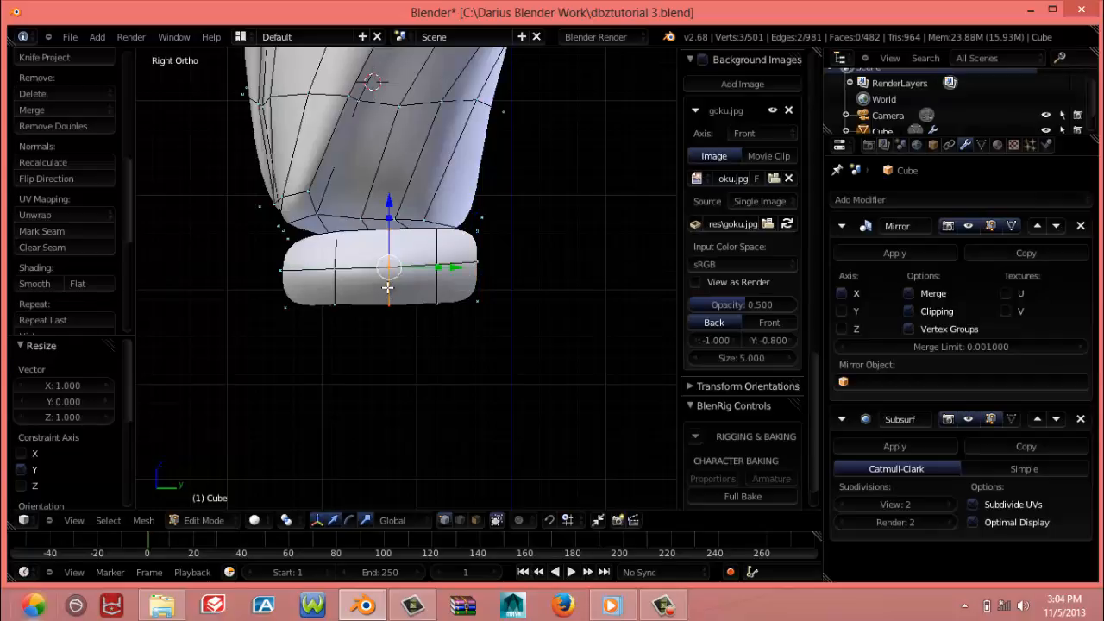
Straighten the cap's front inner vertical edge loop again by scaling it to 0 along Y
{"action": "right_click", "coordinate": [334, 289], "text": "alt"}
{"action": "key", "text": "s"}
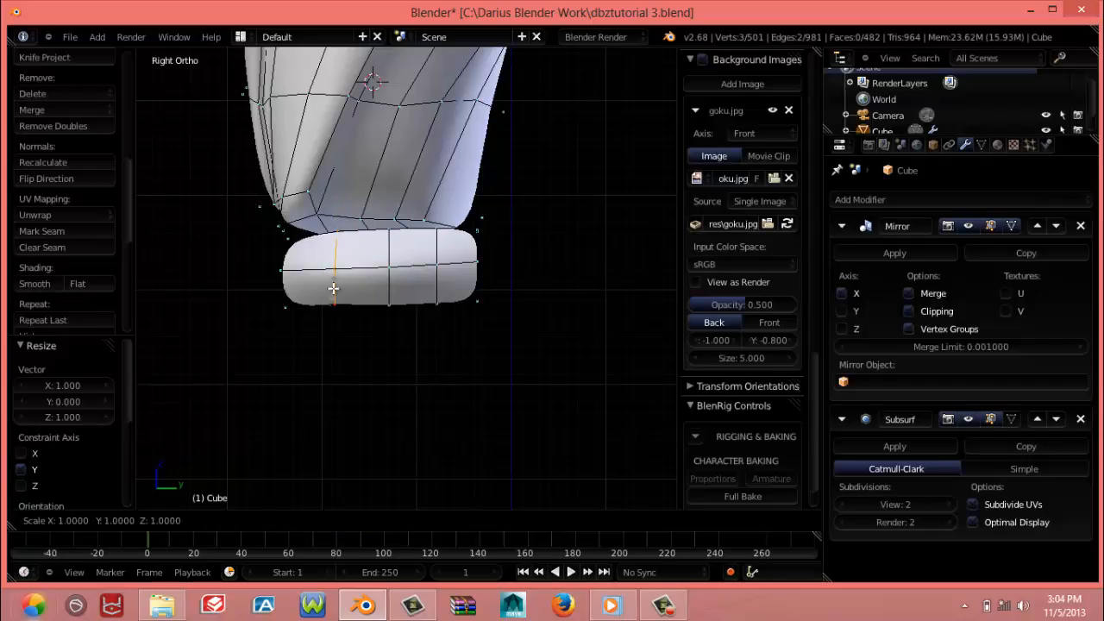
{"action": "key", "text": "y"}
{"action": "key", "text": "0"}
{"action": "key", "text": "Return"}
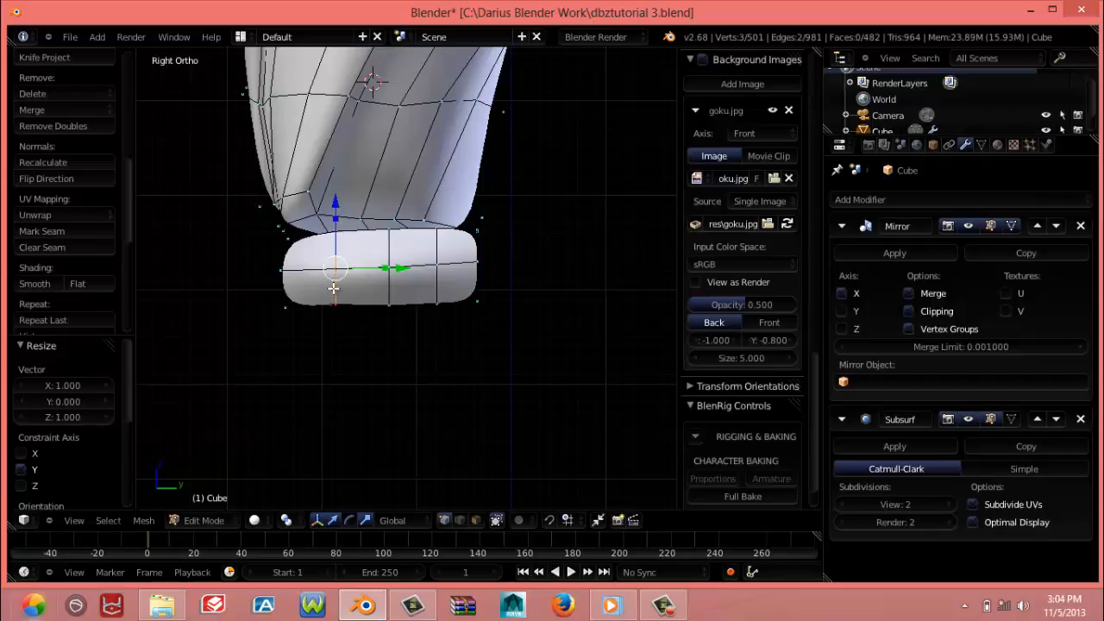
Straighten the cap's front boundary edge by scaling it to 0 along Y
{"action": "right_click", "coordinate": [283, 289]}
{"action": "key", "text": "s"}
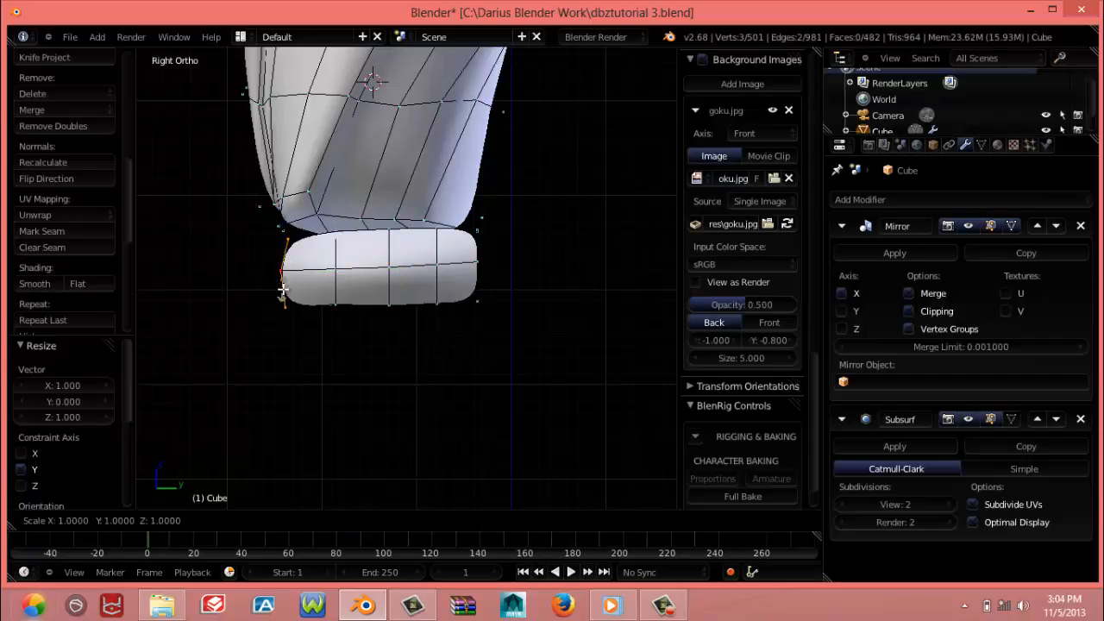
{"action": "key", "text": "y"}
{"action": "key", "text": "0"}
{"action": "key", "text": "Return"}
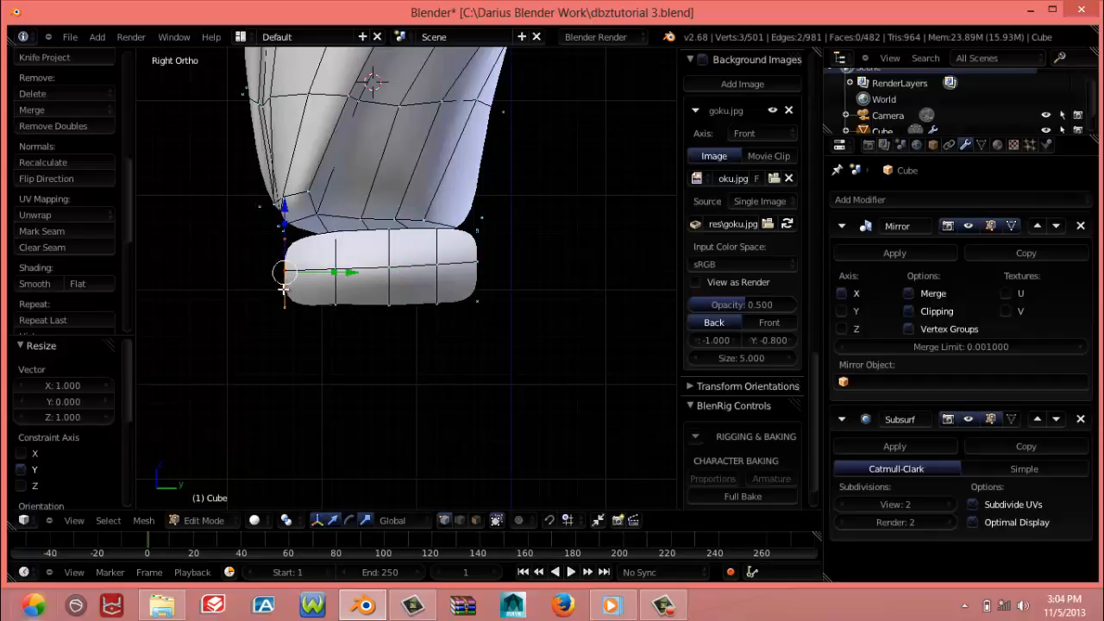
Level the cap's bottom boundary edge by scaling it to 0 along Z
{"action": "right_click", "coordinate": [357, 307], "text": "alt"}
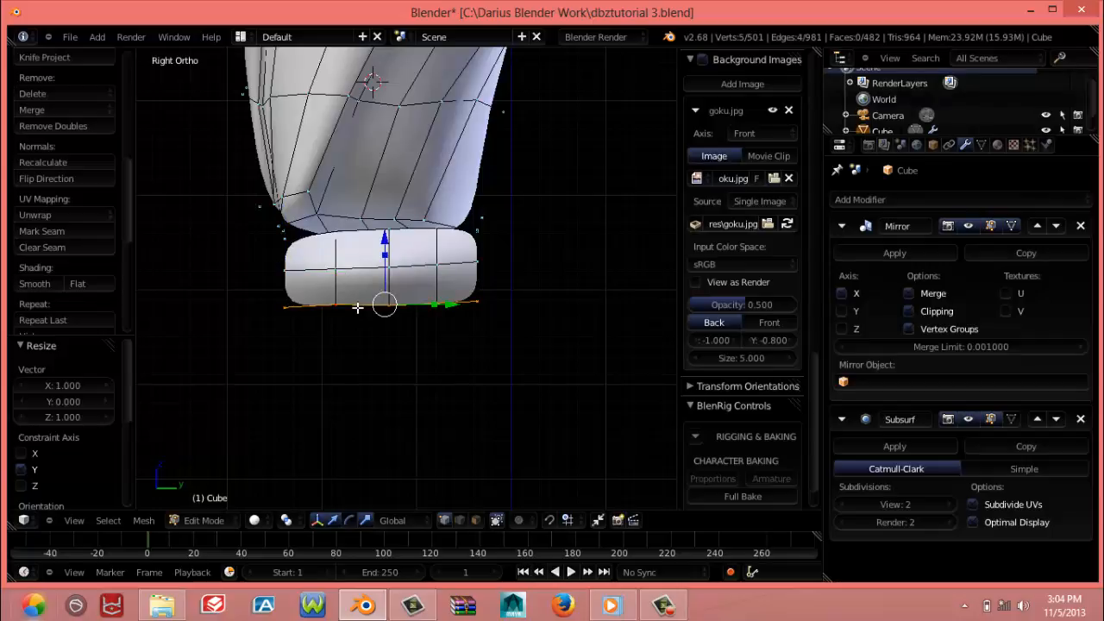
{"action": "key", "text": "s"}
{"action": "key", "text": "z"}
{"action": "key", "text": "0"}
{"action": "key", "text": "Return"}
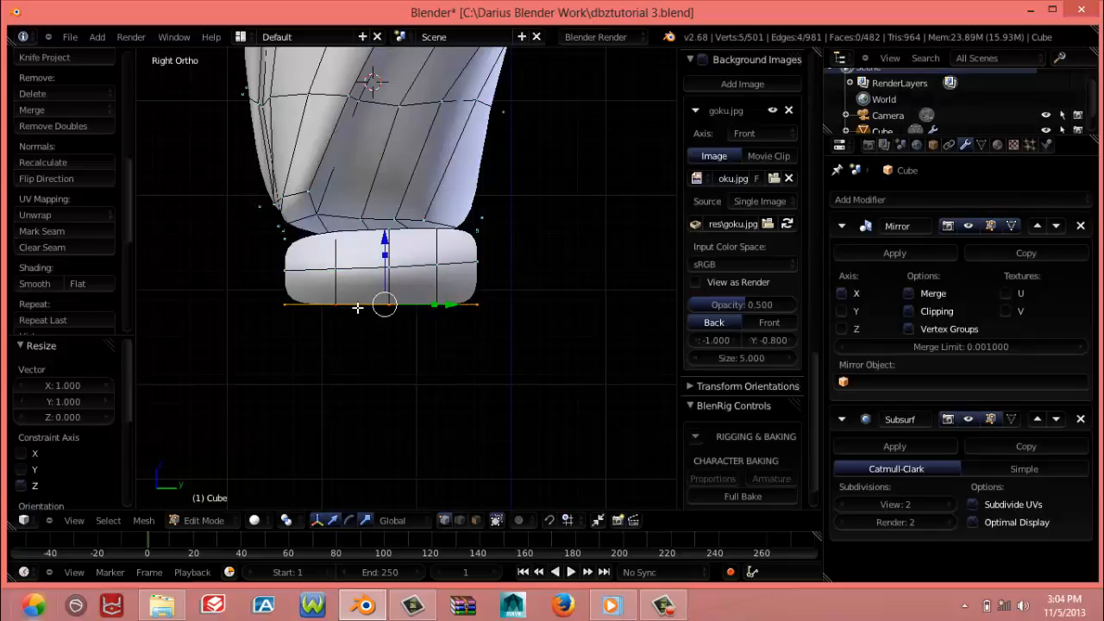
Level the cap's top boundary edge by scaling it to 0 along Z
{"action": "right_click", "coordinate": [418, 232], "text": "alt"}
{"action": "key", "text": "s"}
{"action": "key", "text": "z"}
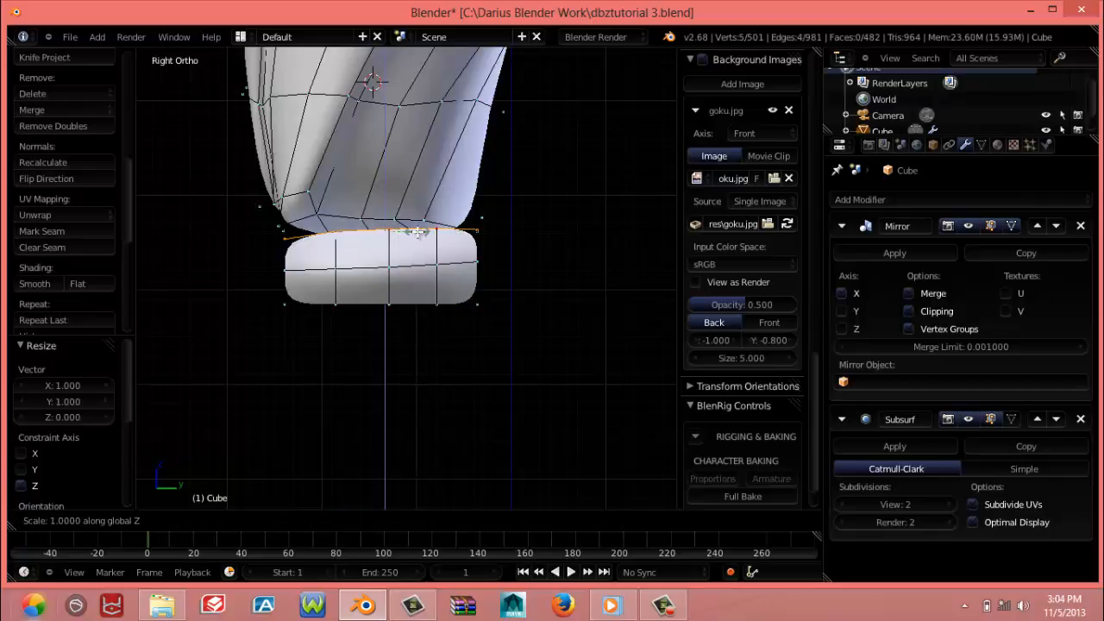
{"action": "key", "text": "0"}
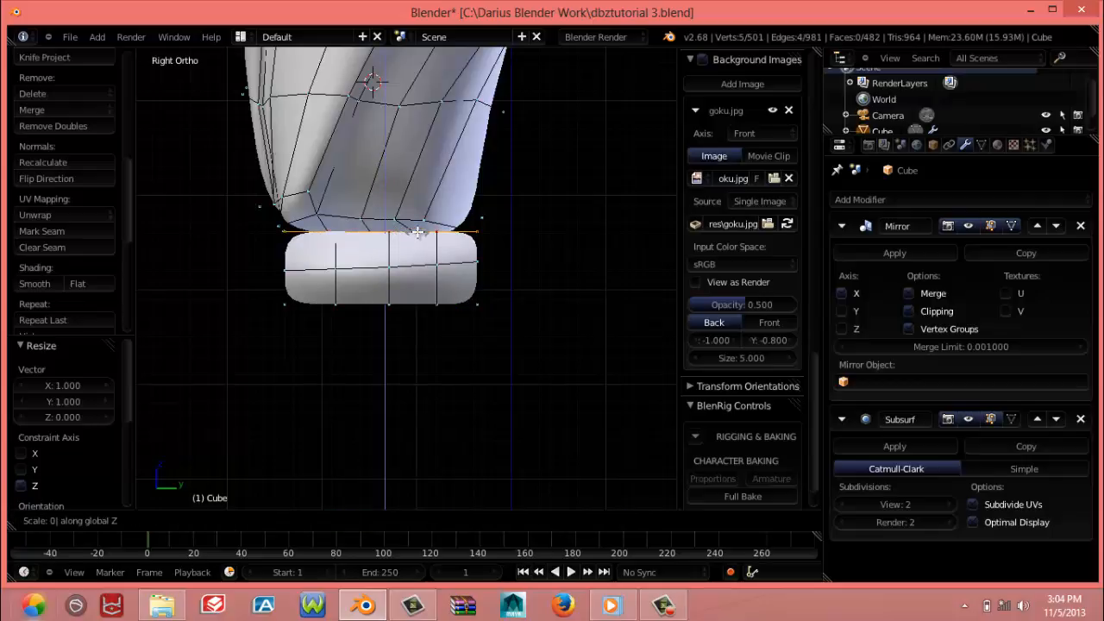
{"action": "key", "text": "Return"}
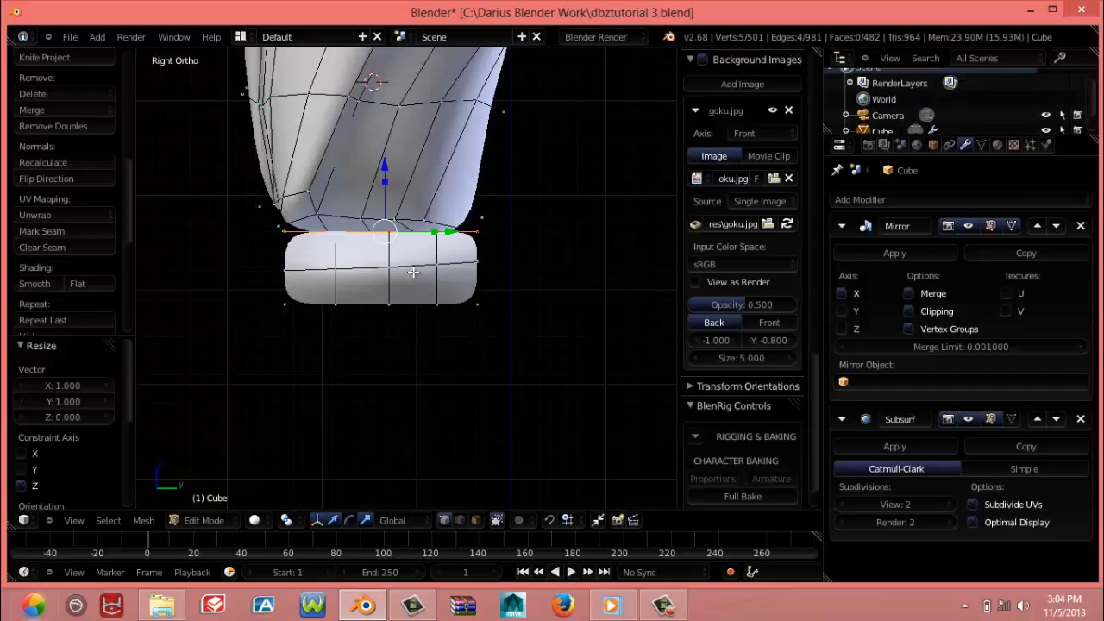
Level the cap's middle horizontal edge loop by scaling it to 0 along Z, and lower it about 0.003 along Z
{"action": "right_click", "coordinate": [412, 272], "text": "alt"}
{"action": "key", "text": "s"}
{"action": "key", "text": "z"}
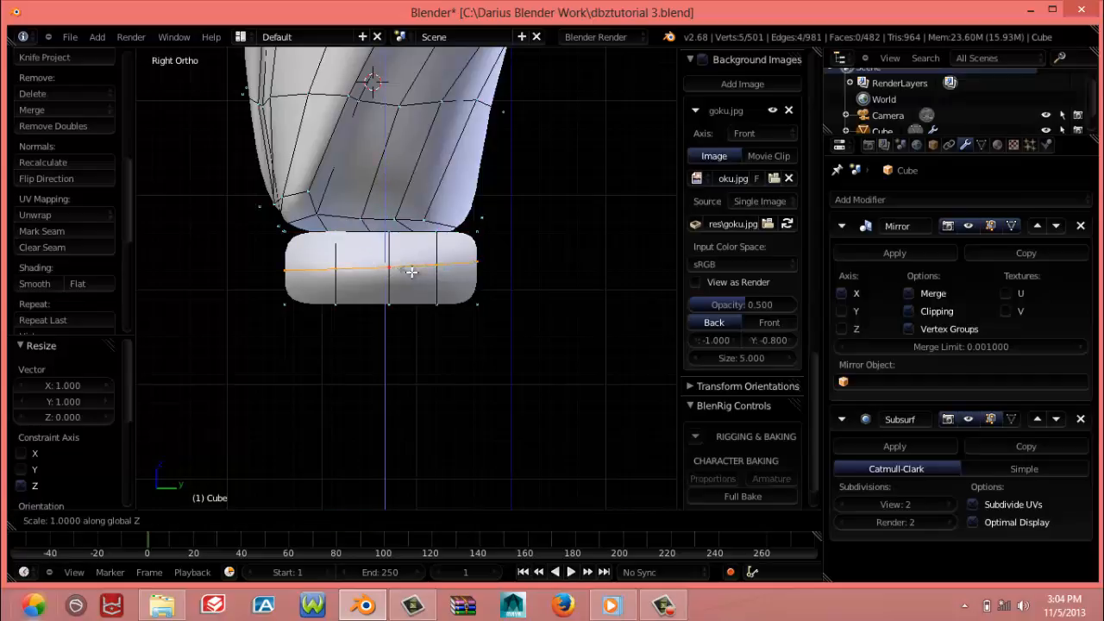
{"action": "key", "text": "0"}
{"action": "key", "text": "Return"}
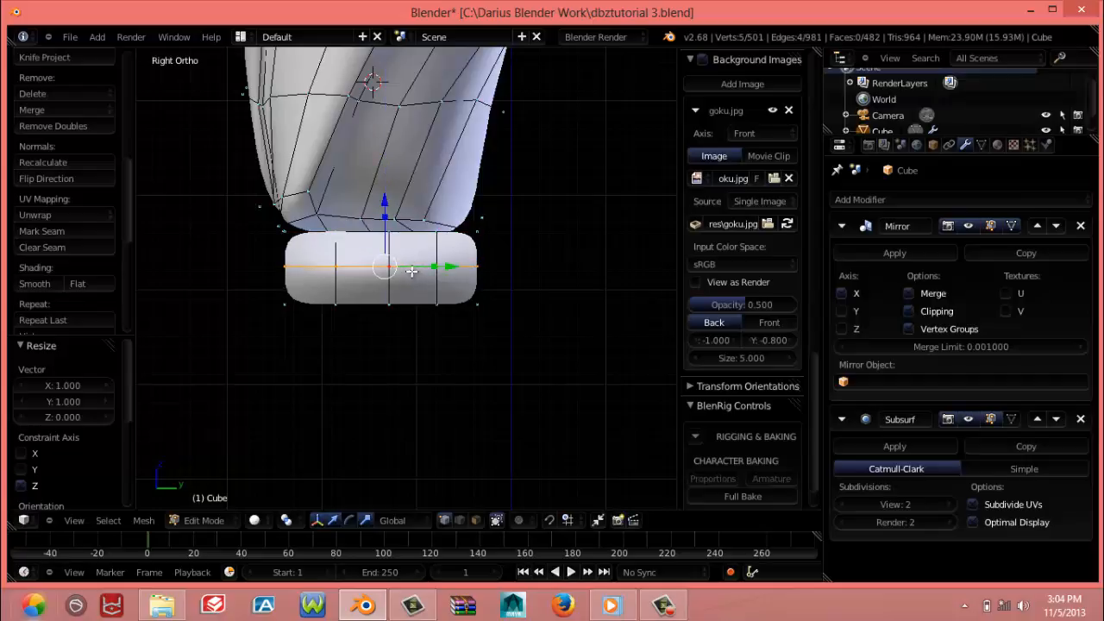
{"action": "key", "text": "g"}
{"action": "key", "text": "z"}
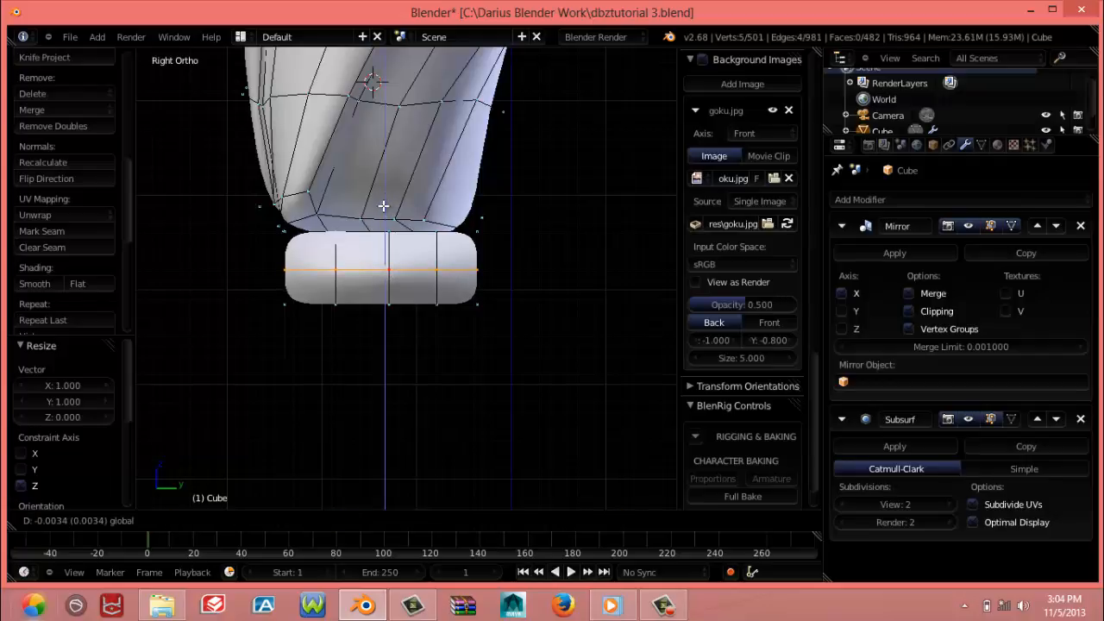
{"action": "left_click", "coordinate": [383, 205]}
Select the whole linked cap mesh in top view and flatten it by scaling it to 0 along X
{"action": "middle_click_drag", "start_coordinate": [382, 205], "coordinate": [318, 198]}
{"action": "key", "text": "KP_7"}
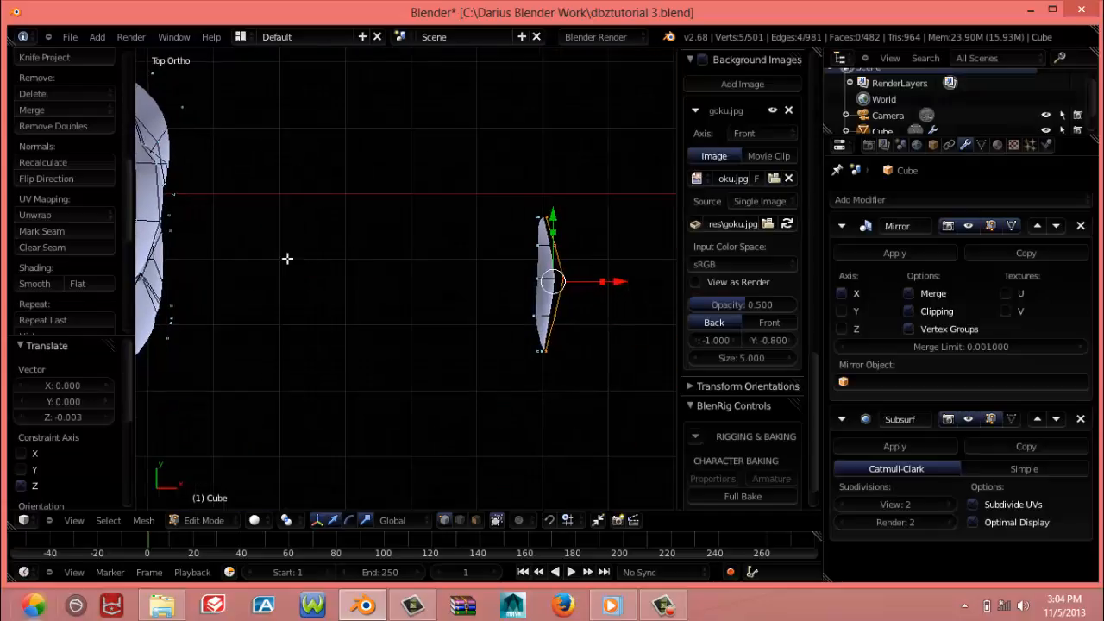
{"action": "middle_click_drag", "start_coordinate": [287, 258], "coordinate": [211, 266], "text": "shift"}
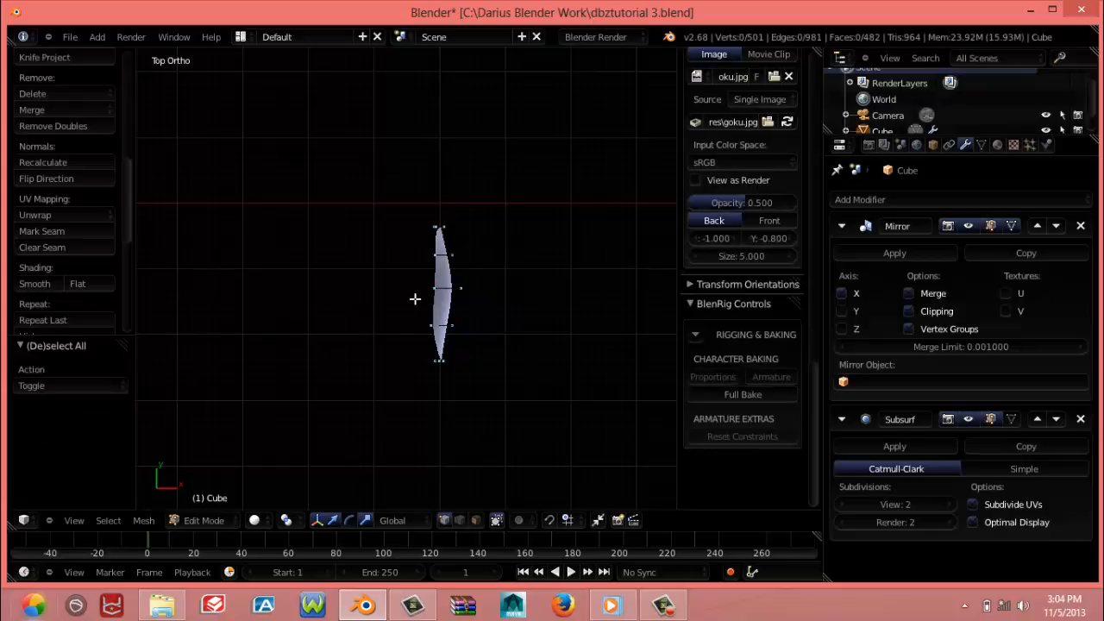
{"action": "right_click", "coordinate": [411, 298]}
{"action": "key", "text": "ctrl+l"}
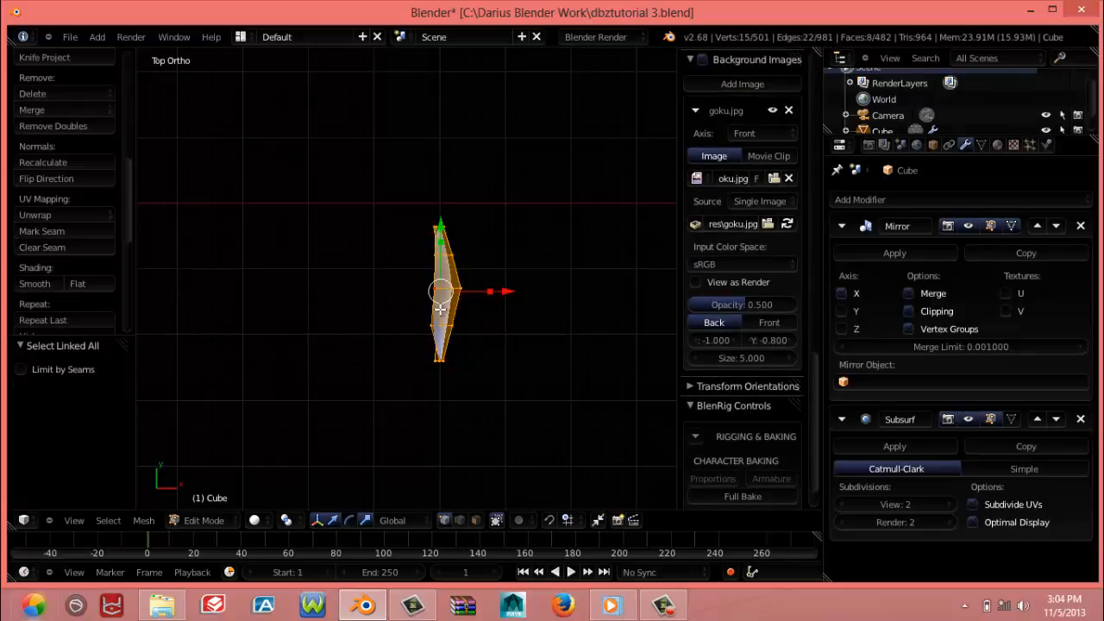
{"action": "key", "text": "s"}
{"action": "key", "text": "x"}
{"action": "key", "text": "0"}
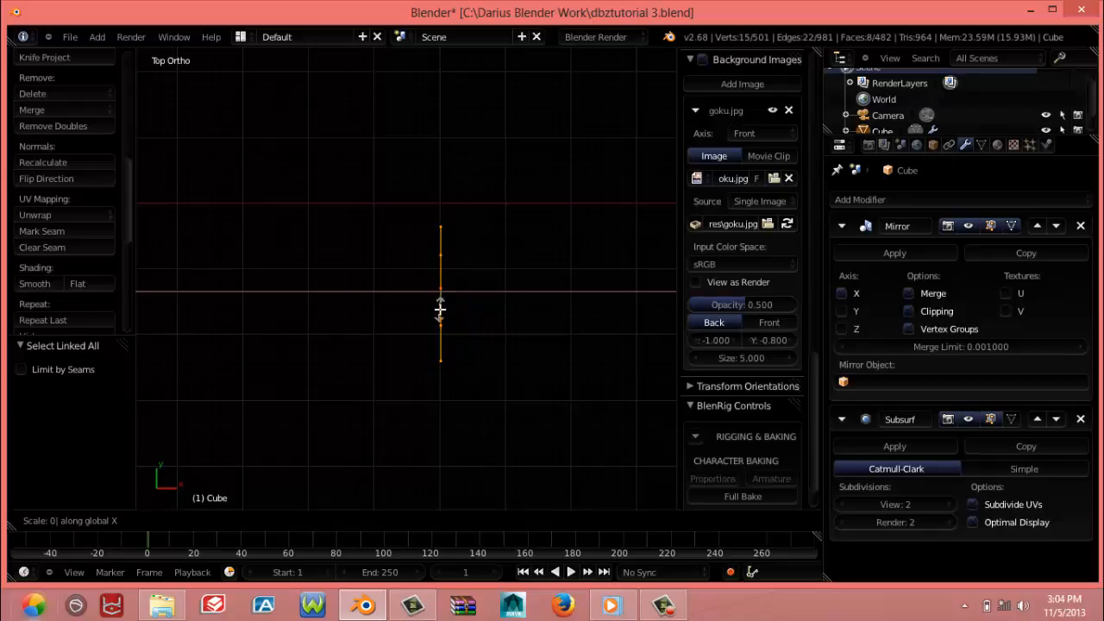
{"action": "key", "text": "Return"}
Extrude the flattened cap about 0.106 along X in front view to form the hand block
{"action": "key", "text": "KP_3"}
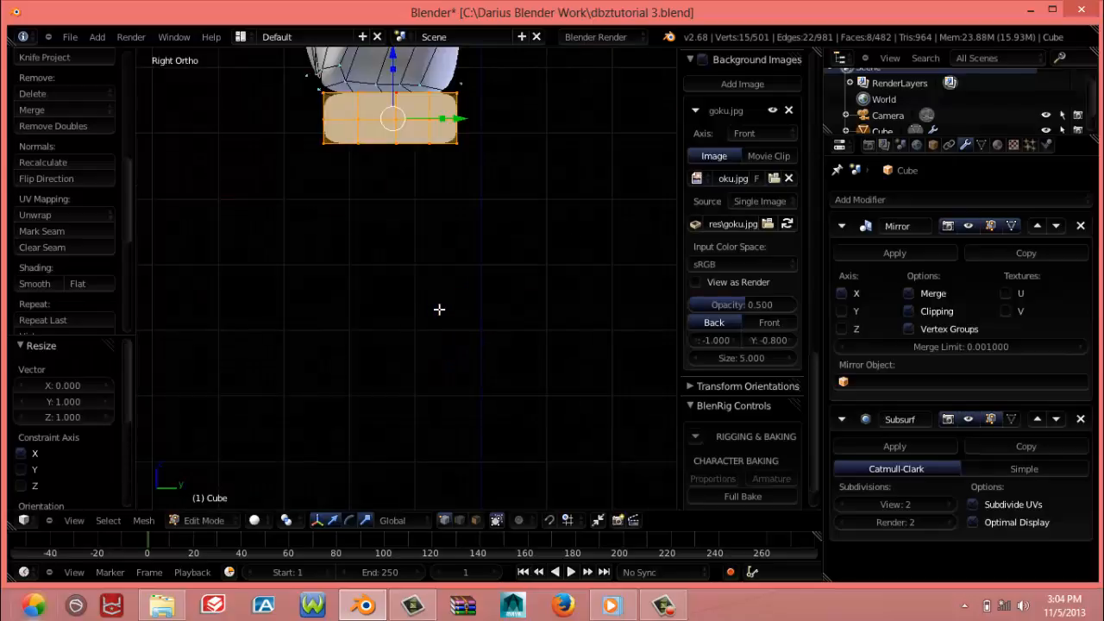
{"action": "scroll", "coordinate": [423, 309], "scroll_direction": "up", "scroll_amount": 5}
{"action": "middle_click_drag", "start_coordinate": [422, 308], "coordinate": [382, 394], "text": "shift"}
{"action": "middle_click_drag", "start_coordinate": [375, 250], "coordinate": [424, 446], "text": "shift"}
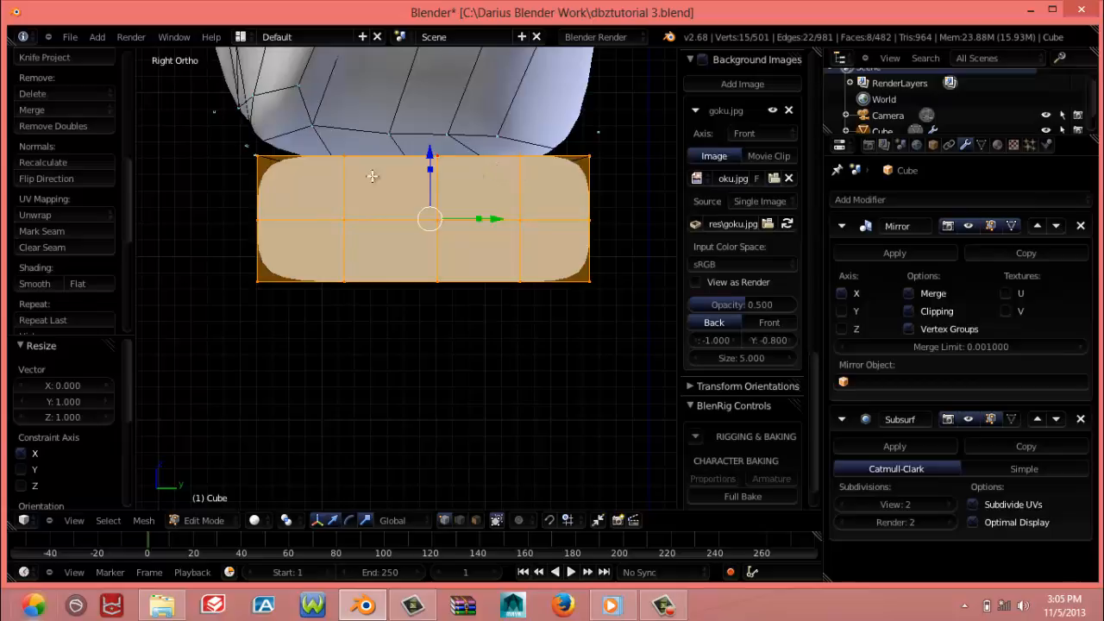
{"action": "middle_click_drag", "start_coordinate": [426, 298], "coordinate": [455, 295]}
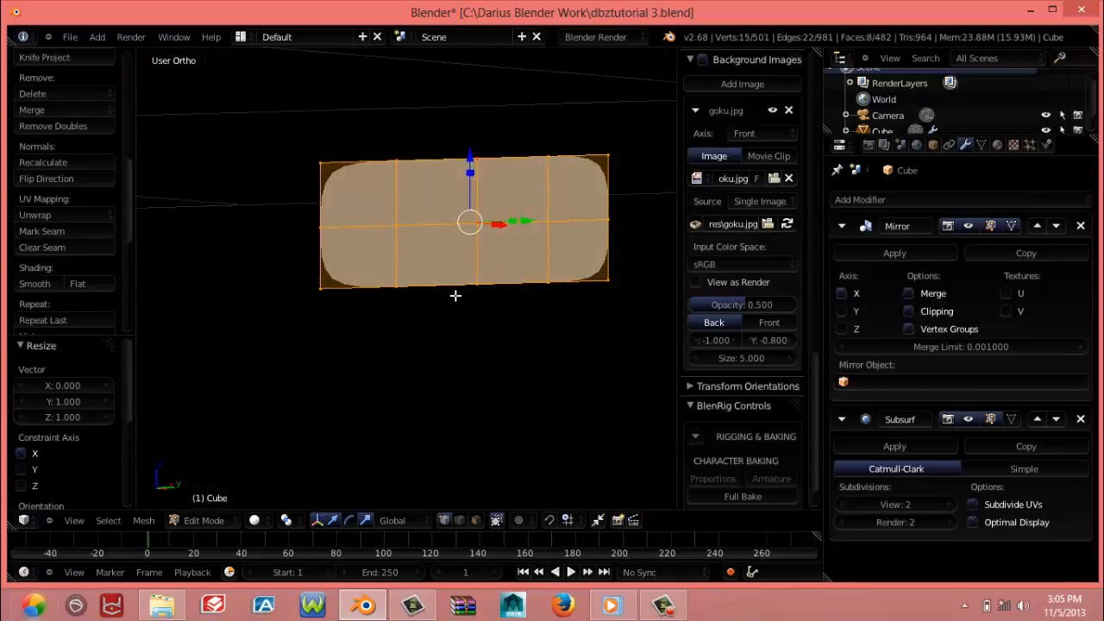
{"action": "key", "text": "KP_3"}
{"action": "key", "text": "KP_1"}
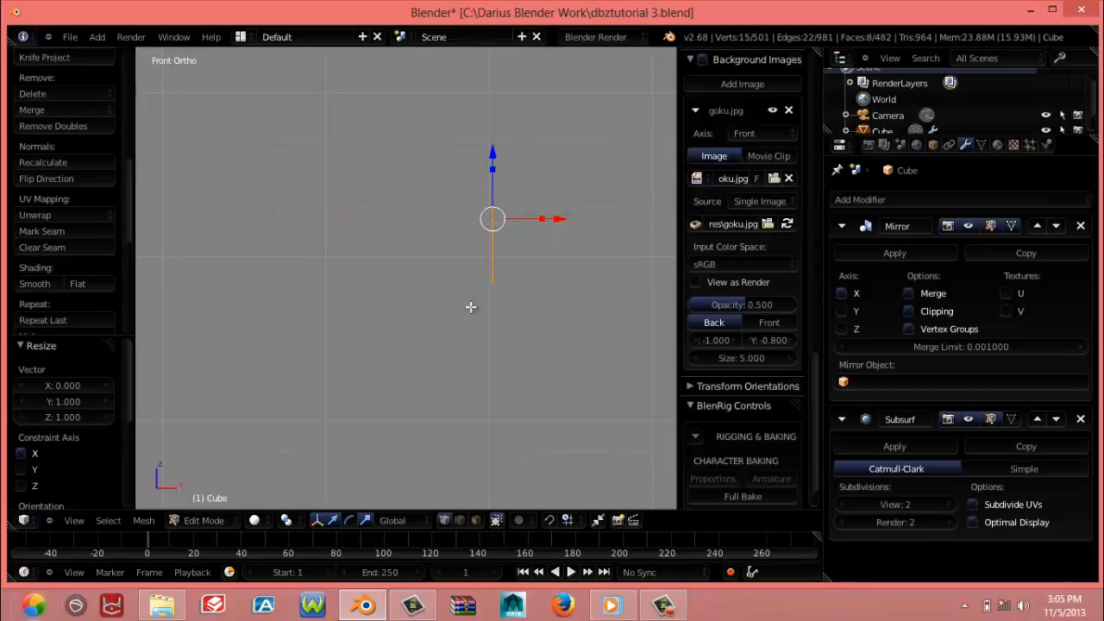
{"action": "middle_click_drag", "start_coordinate": [471, 305], "coordinate": [352, 332], "text": "shift"}
{"action": "key", "text": "e"}
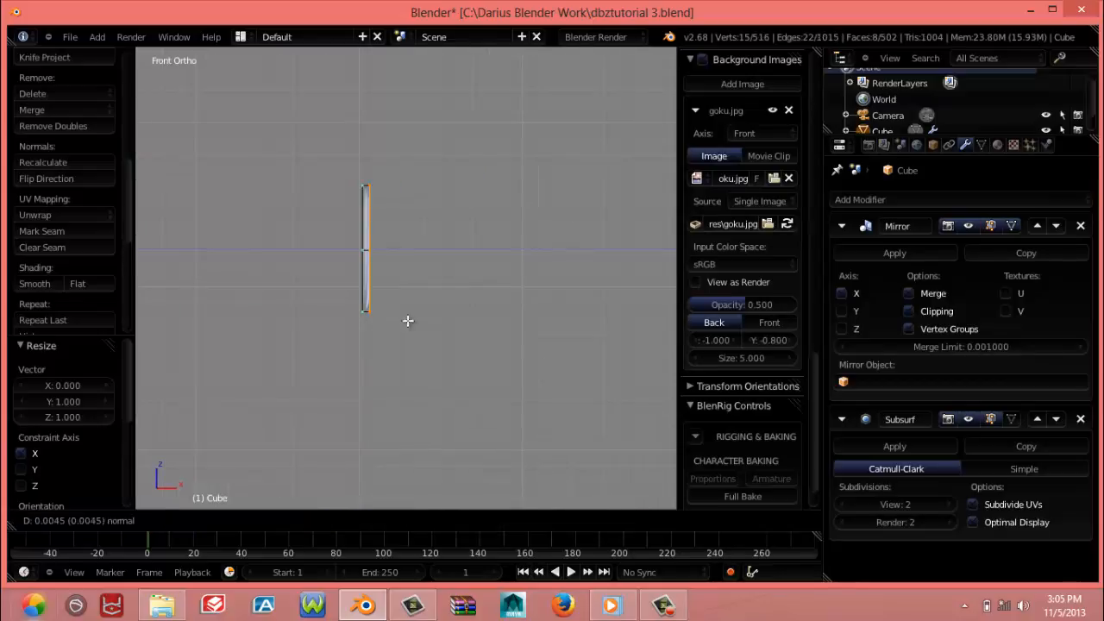
{"action": "left_click", "coordinate": [538, 326]}
Select the whole face grid on the hand block's inner side, facing the body, and delete only its faces
{"action": "middle_click_drag", "start_coordinate": [539, 325], "coordinate": [548, 348]}
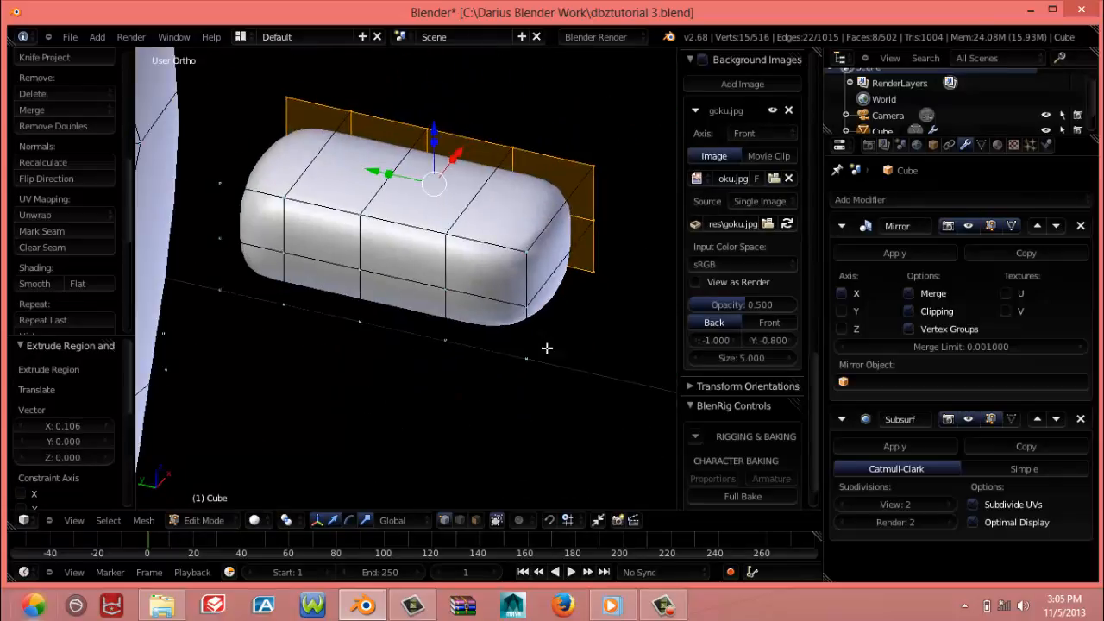
{"action": "right_click", "coordinate": [521, 270]}
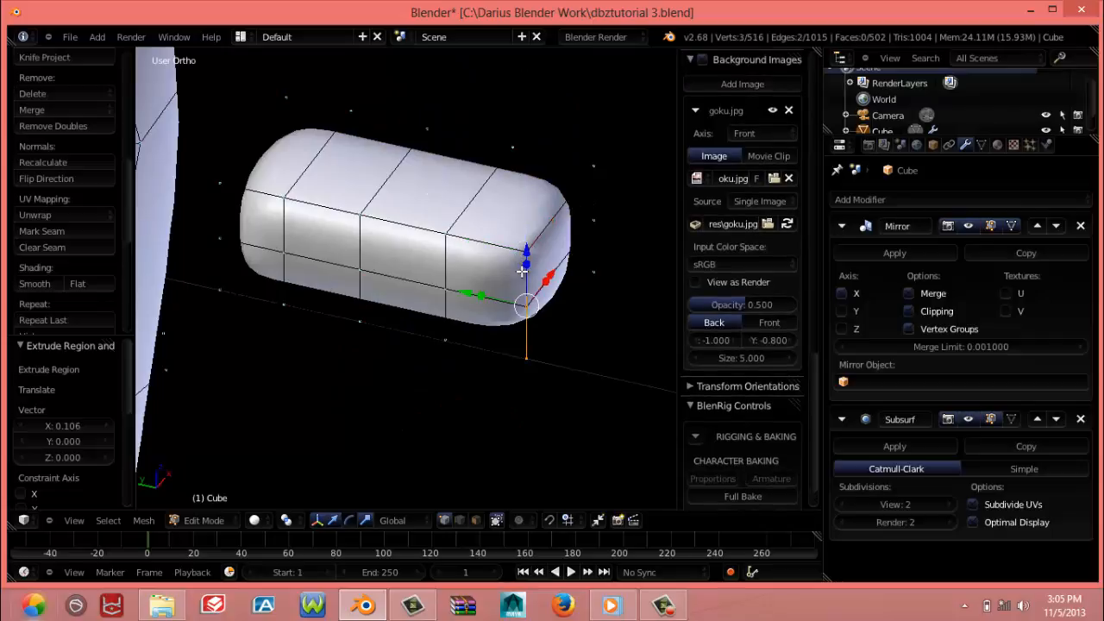
{"action": "right_click", "coordinate": [470, 240], "text": "alt"}
{"action": "right_click", "coordinate": [293, 308], "text": "alt+shift"}
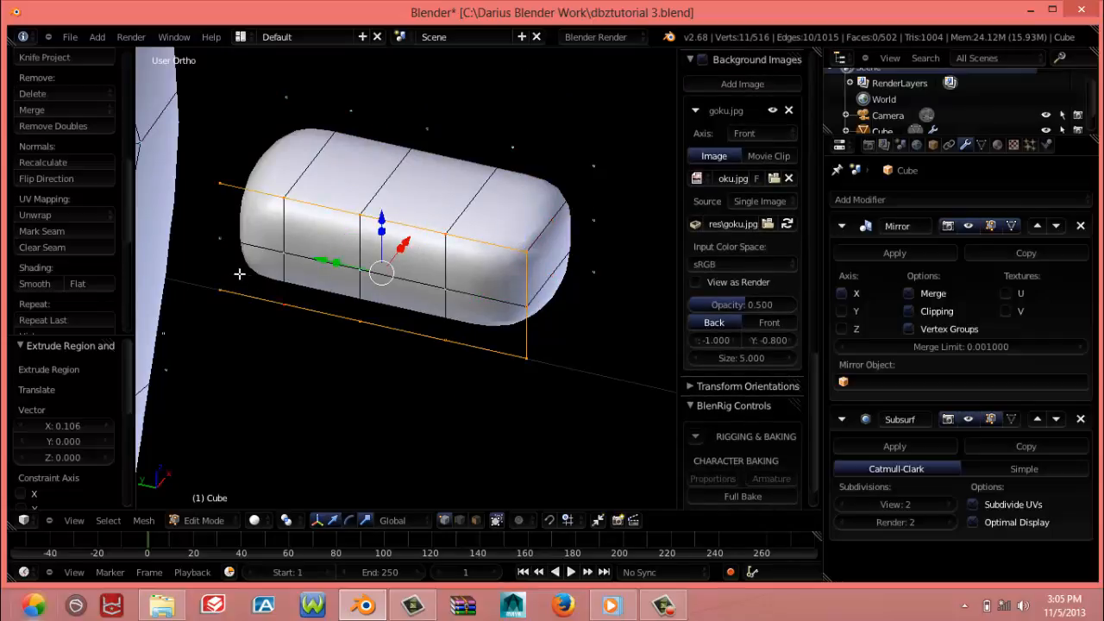
{"action": "right_click", "coordinate": [221, 266], "text": "alt+shift"}
{"action": "right_click", "coordinate": [284, 256], "text": "shift"}
{"action": "right_click", "coordinate": [360, 270], "text": "shift"}
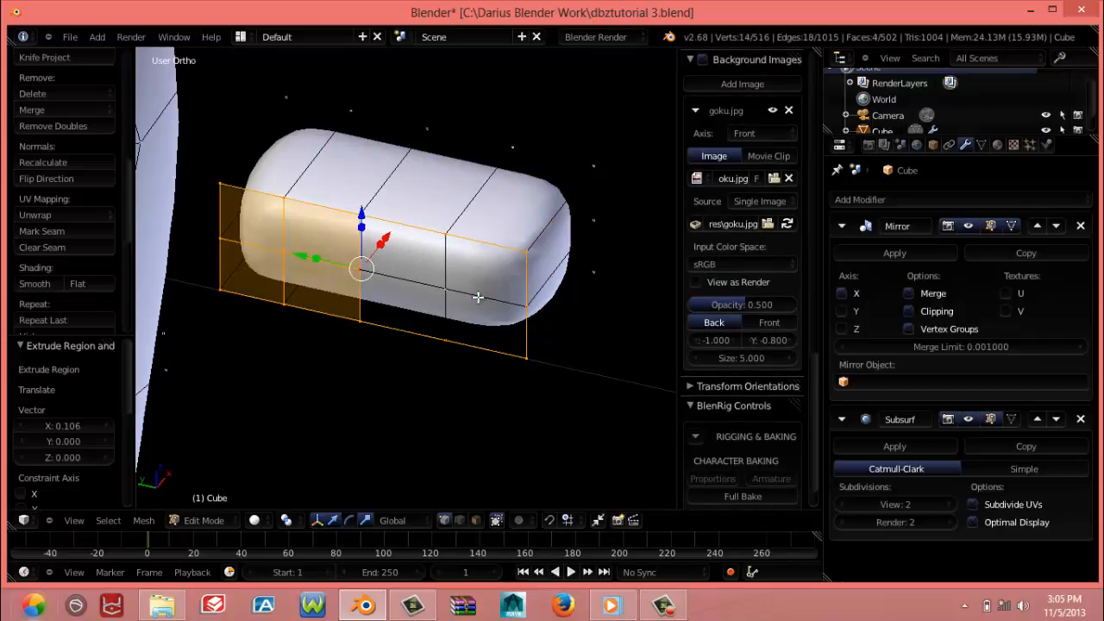
{"action": "right_click", "coordinate": [445, 293], "text": "shift"}
{"action": "key", "text": "x"}
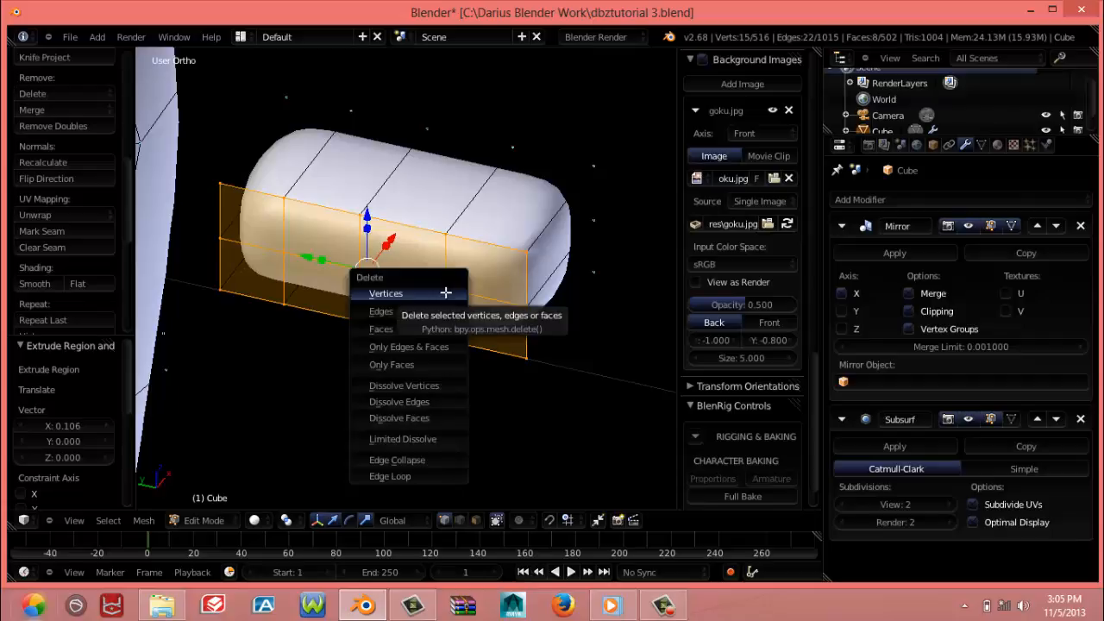
{"action": "left_click", "coordinate": [423, 329]}
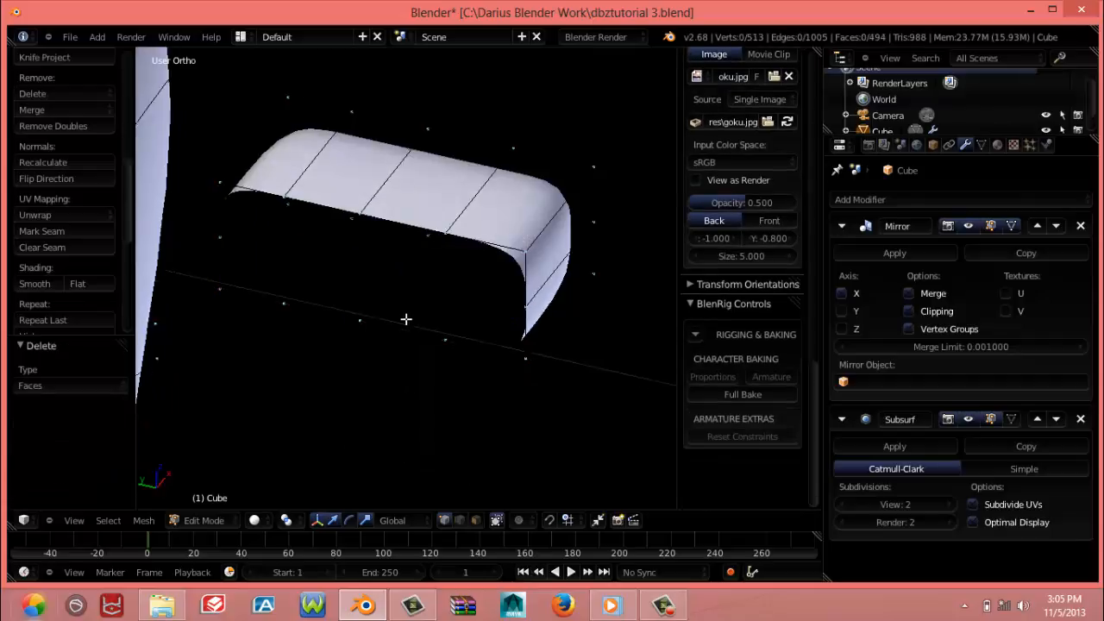
Examine the opened hand block from several angles, inside and out, and compare it with the nearby body mesh
{"action": "middle_click_drag", "start_coordinate": [359, 272], "coordinate": [377, 236]}
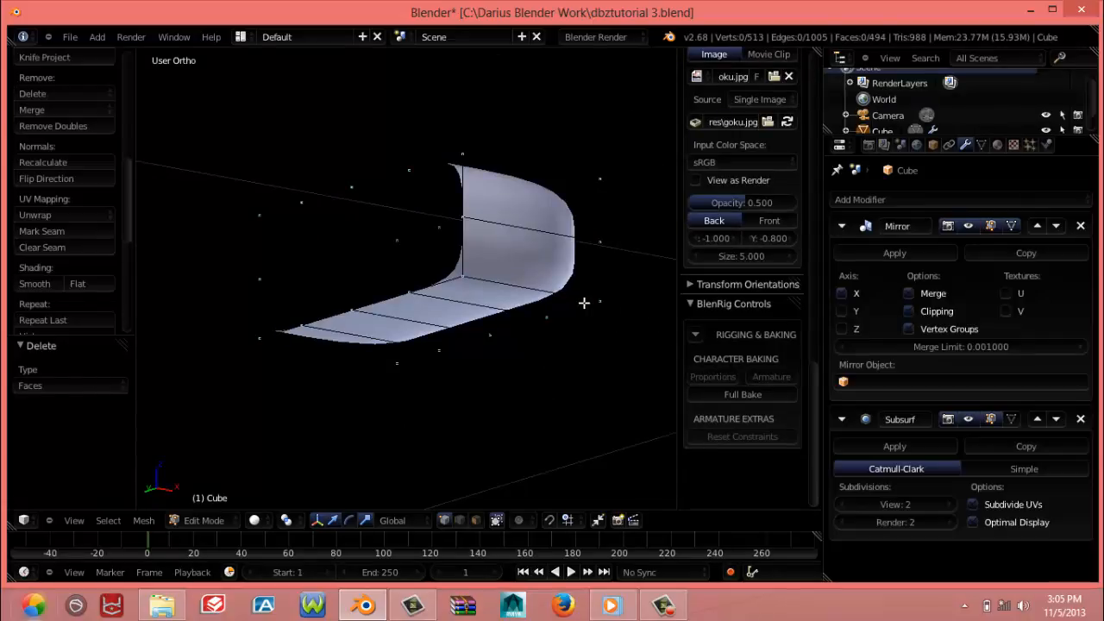
{"action": "middle_click_drag", "start_coordinate": [584, 301], "coordinate": [360, 340]}
{"action": "scroll", "coordinate": [362, 334], "scroll_direction": "down", "scroll_amount": 2}
{"action": "scroll", "coordinate": [361, 335], "scroll_direction": "down", "scroll_amount": 2}
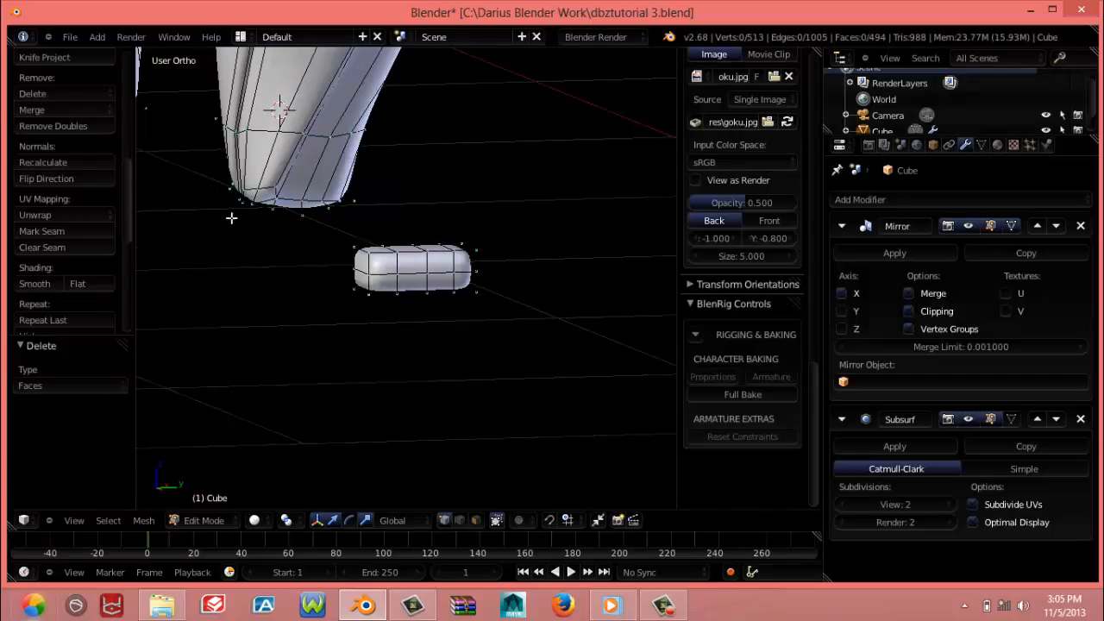
{"action": "middle_click_drag", "start_coordinate": [232, 216], "coordinate": [521, 169]}
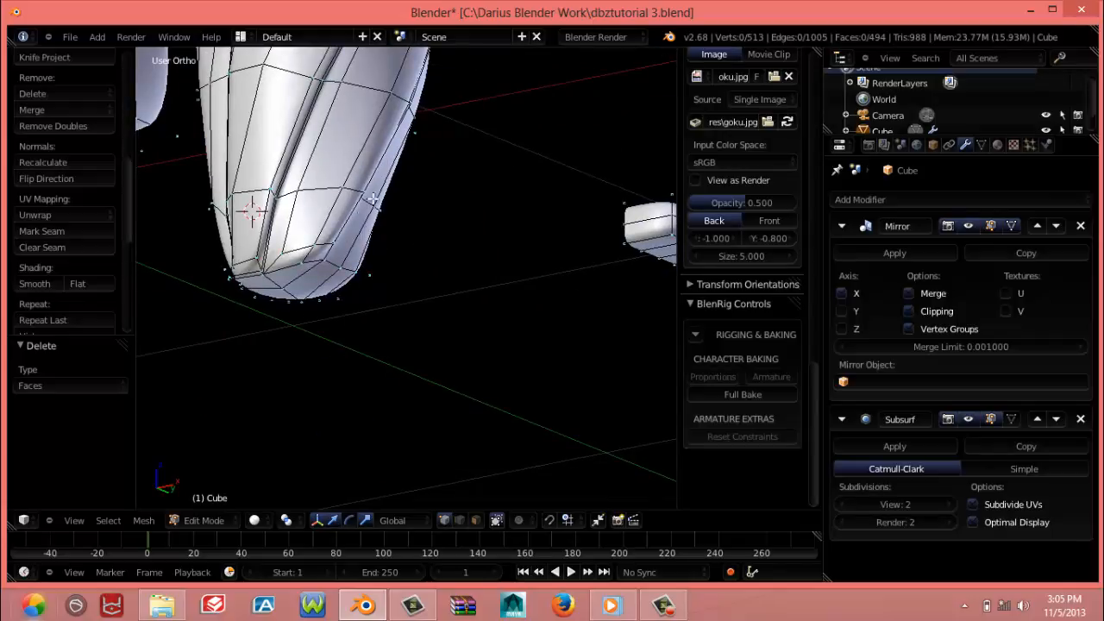
{"action": "middle_click_drag", "start_coordinate": [372, 200], "coordinate": [333, 249]}
{"action": "middle_click_drag", "start_coordinate": [446, 287], "coordinate": [287, 263], "text": "shift"}
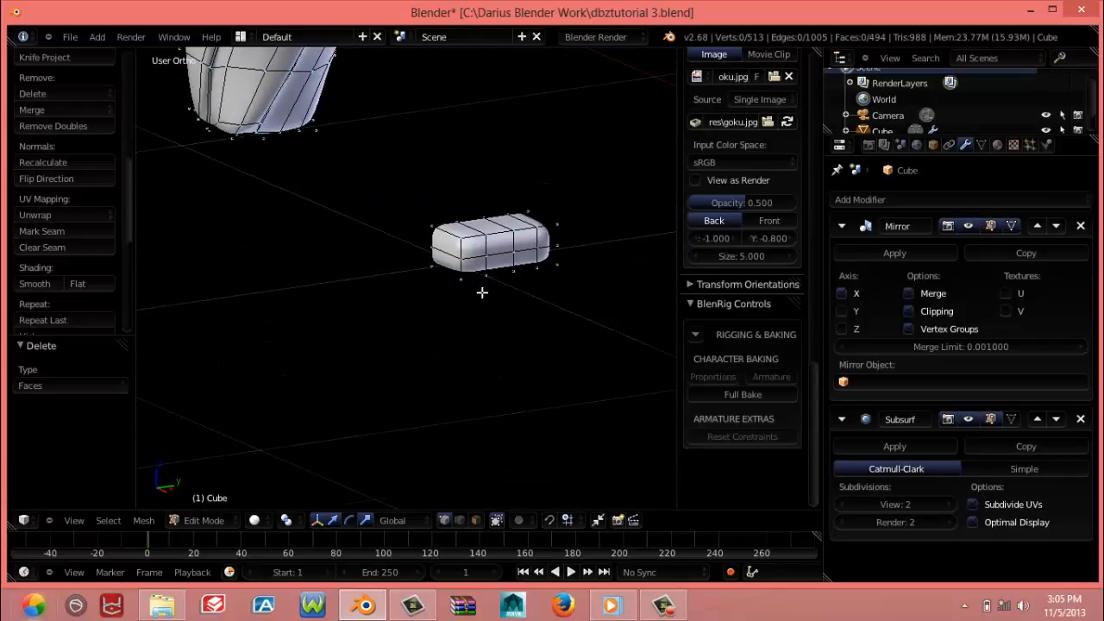
{"action": "scroll", "coordinate": [482, 293], "scroll_direction": "up", "scroll_amount": 4}
{"action": "middle_click_drag", "start_coordinate": [482, 292], "coordinate": [409, 277], "text": "shift"}
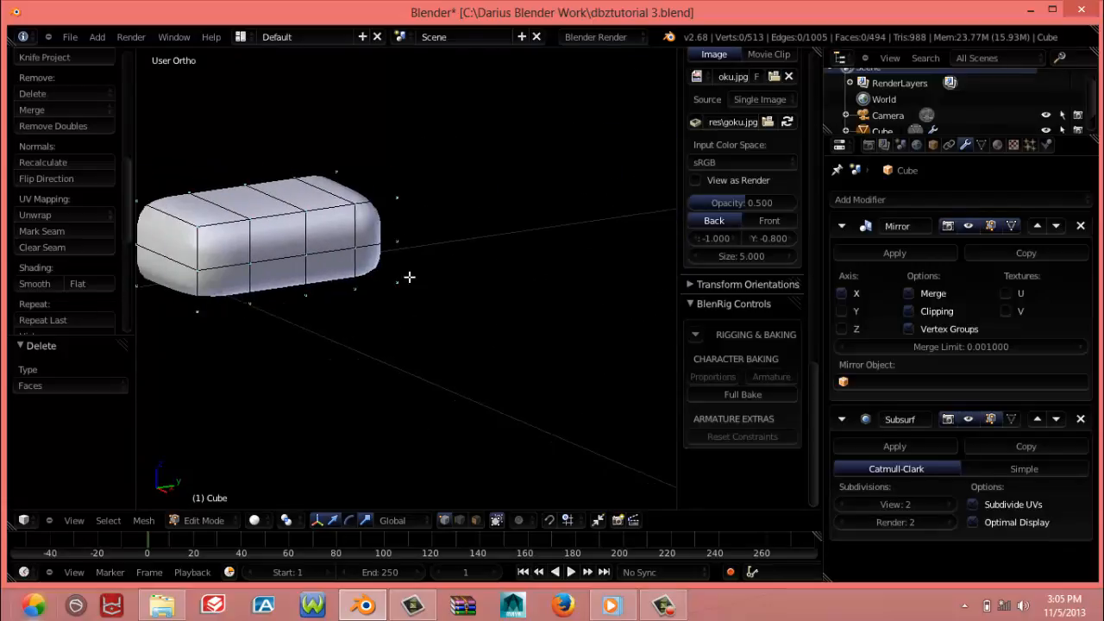
Select the upper row of faces on the hand block's outer end and move it about 0.072 along X
{"action": "right_click", "coordinate": [196, 230]}
{"action": "right_click", "coordinate": [206, 278], "text": "shift"}
{"action": "right_click", "coordinate": [258, 267], "text": "shift"}
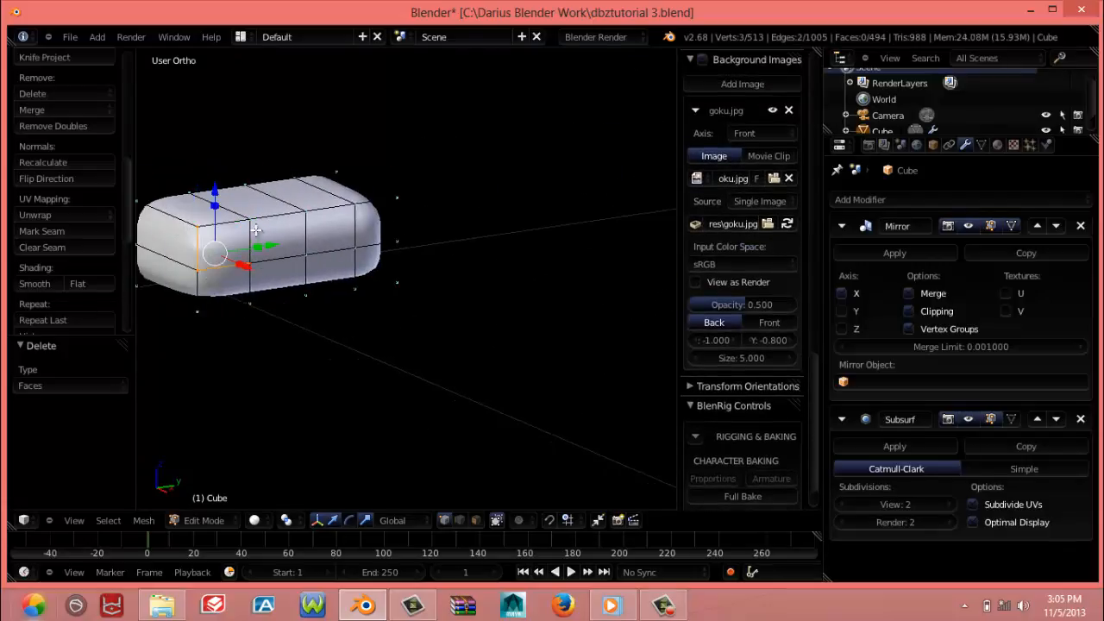
{"action": "right_click", "coordinate": [256, 229], "text": "shift"}
{"action": "right_click", "coordinate": [315, 214], "text": "shift"}
{"action": "right_click", "coordinate": [312, 245], "text": "shift"}
{"action": "right_click", "coordinate": [351, 239], "text": "shift"}
{"action": "right_click", "coordinate": [356, 208], "text": "shift"}
{"action": "right_click", "coordinate": [398, 203], "text": "shift"}
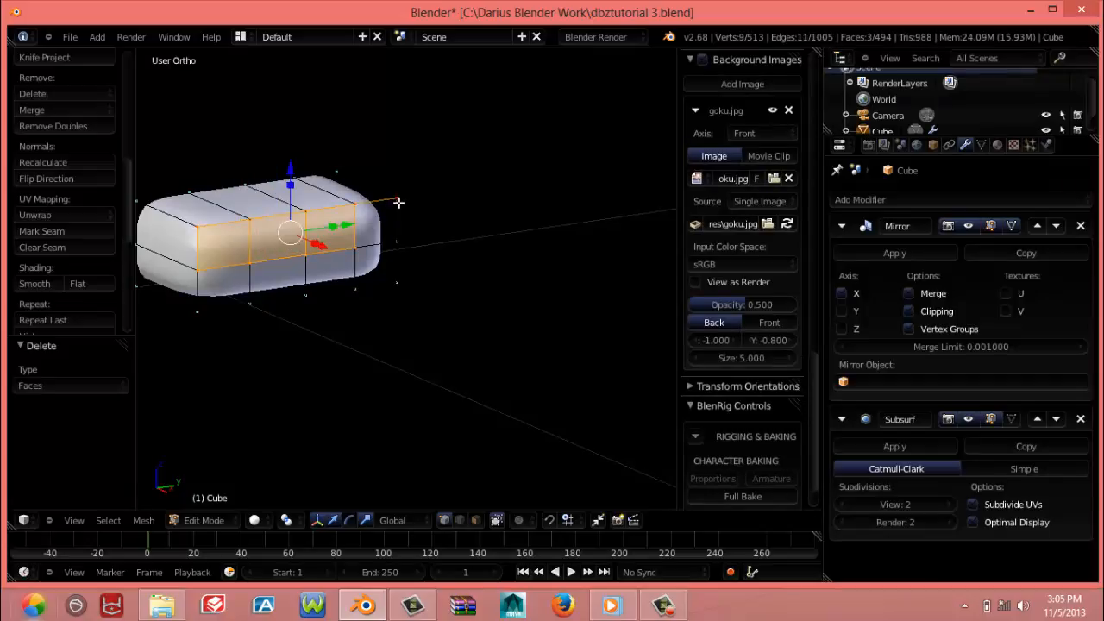
{"action": "right_click", "coordinate": [396, 242], "text": "shift"}
{"action": "key", "text": "g"}
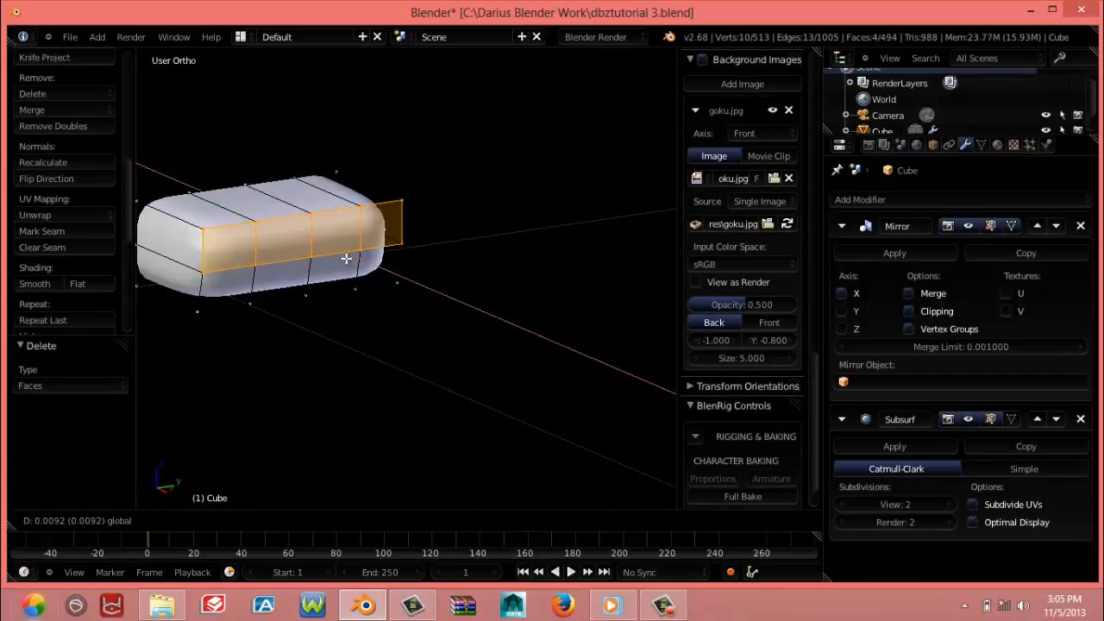
{"action": "key", "text": "x"}
{"action": "left_click", "coordinate": [377, 270]}
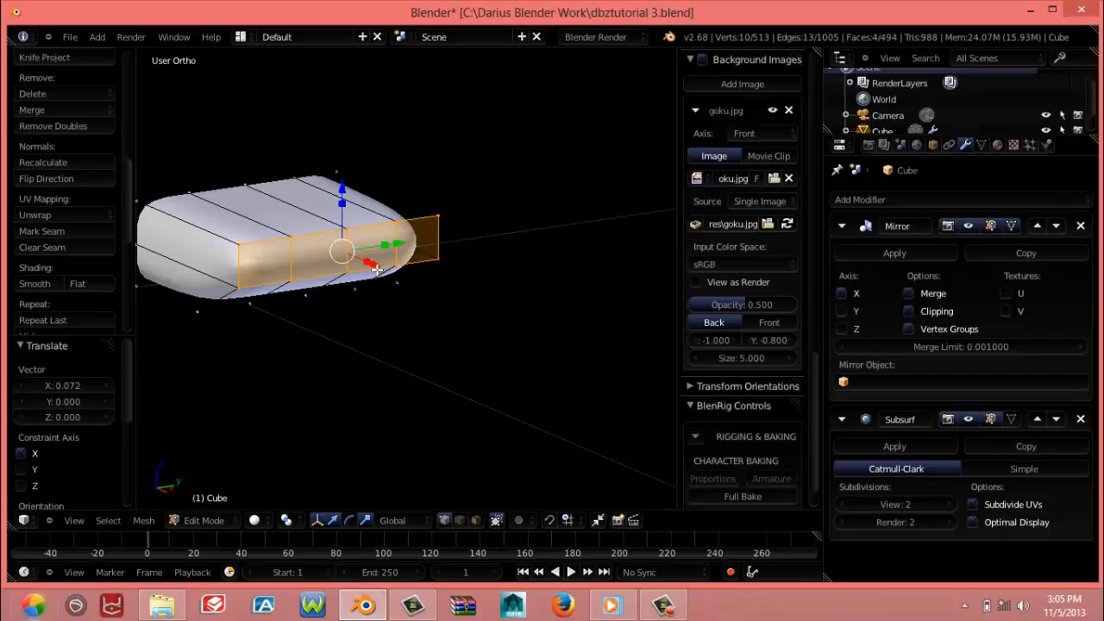
Select the five-vertex edge row across the block's underside, raise it 0.029 along Z and shift it back about 0.037 along X
{"action": "middle_click_drag", "start_coordinate": [331, 274], "coordinate": [549, 237], "text": "shift"}
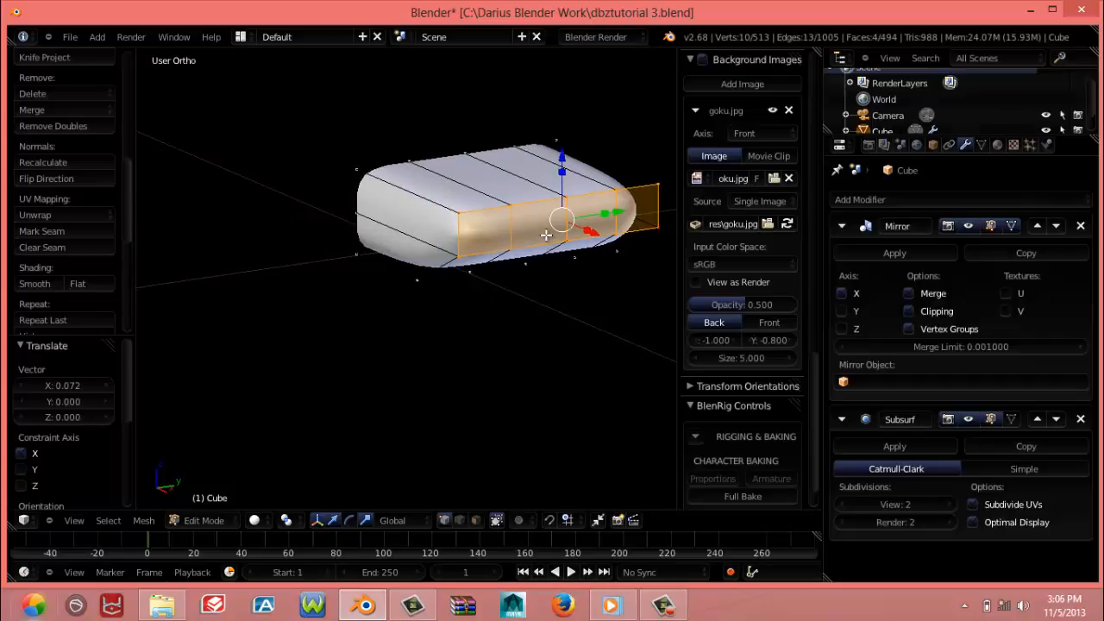
{"action": "middle_click_drag", "start_coordinate": [490, 273], "coordinate": [282, 259], "text": "shift"}
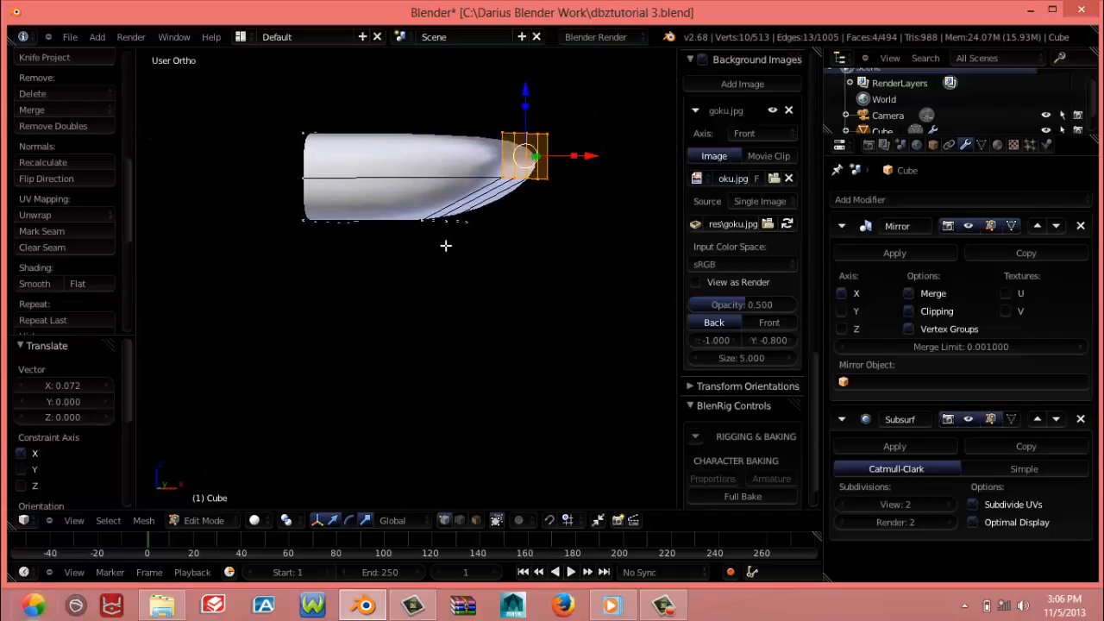
{"action": "middle_click_drag", "start_coordinate": [446, 244], "coordinate": [440, 175]}
{"action": "right_click", "coordinate": [418, 165]}
{"action": "right_click", "coordinate": [427, 185], "text": "shift"}
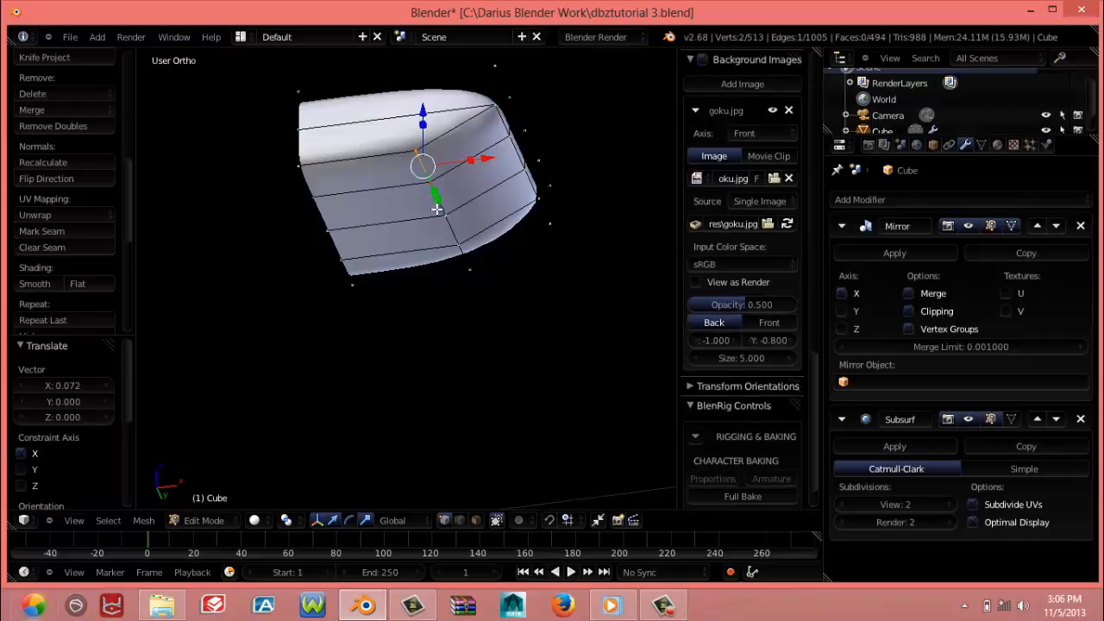
{"action": "right_click", "coordinate": [438, 212], "text": "shift"}
{"action": "right_click", "coordinate": [456, 255], "text": "shift"}
{"action": "right_click", "coordinate": [464, 269], "text": "shift"}
{"action": "middle_click_drag", "start_coordinate": [464, 269], "coordinate": [451, 254]}
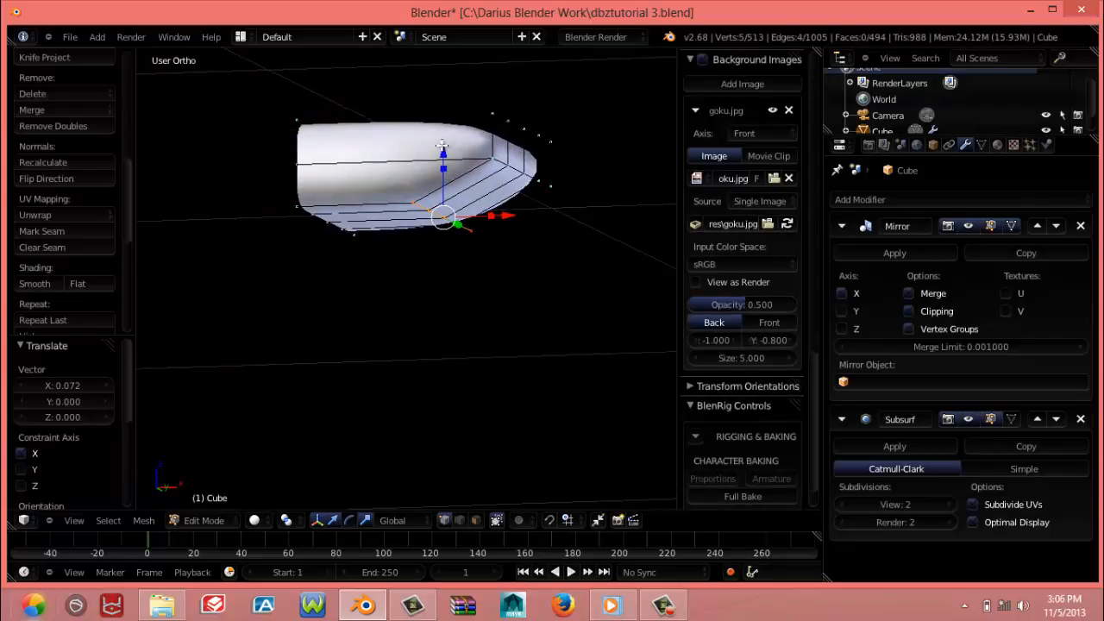
{"action": "left_click_drag", "start_coordinate": [441, 150], "coordinate": [439, 118]}
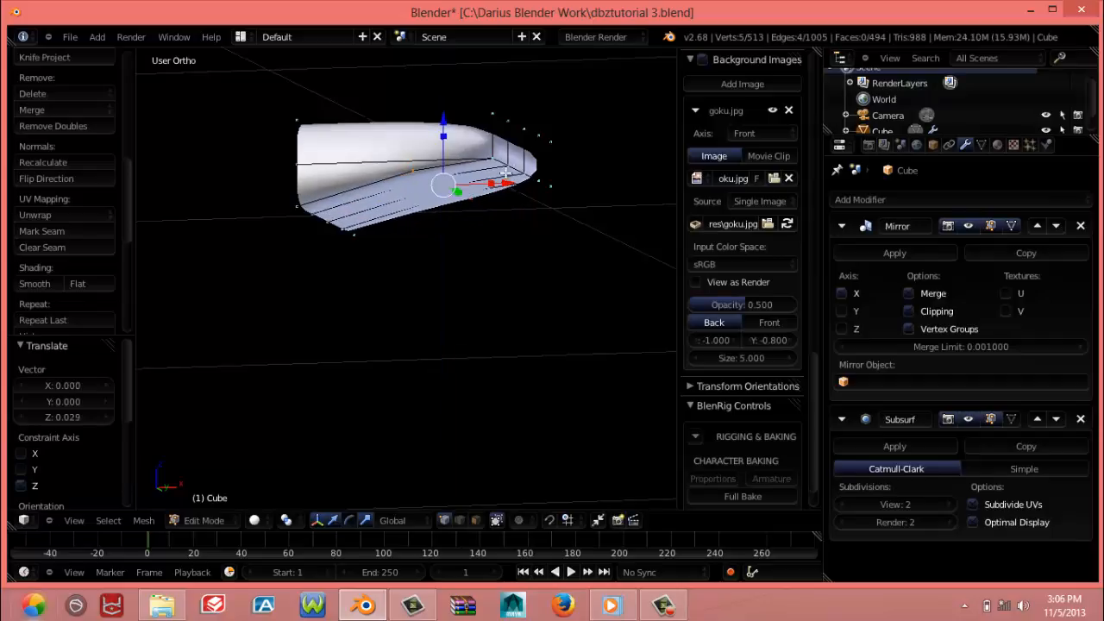
{"action": "left_click_drag", "start_coordinate": [503, 185], "coordinate": [422, 187]}
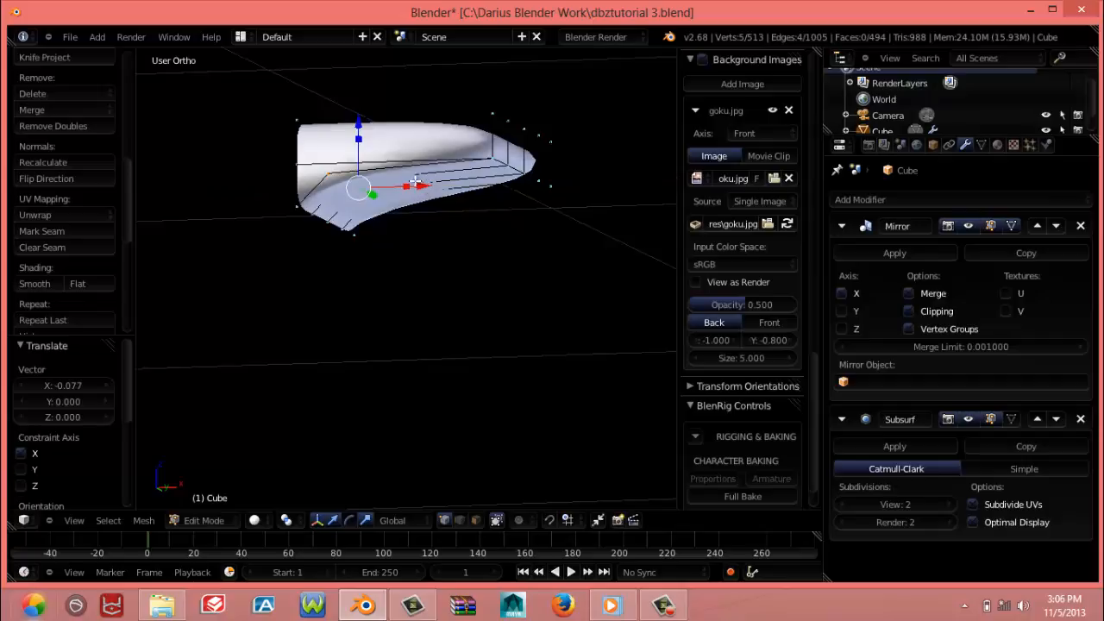
{"action": "left_click_drag", "start_coordinate": [427, 188], "coordinate": [457, 190]}
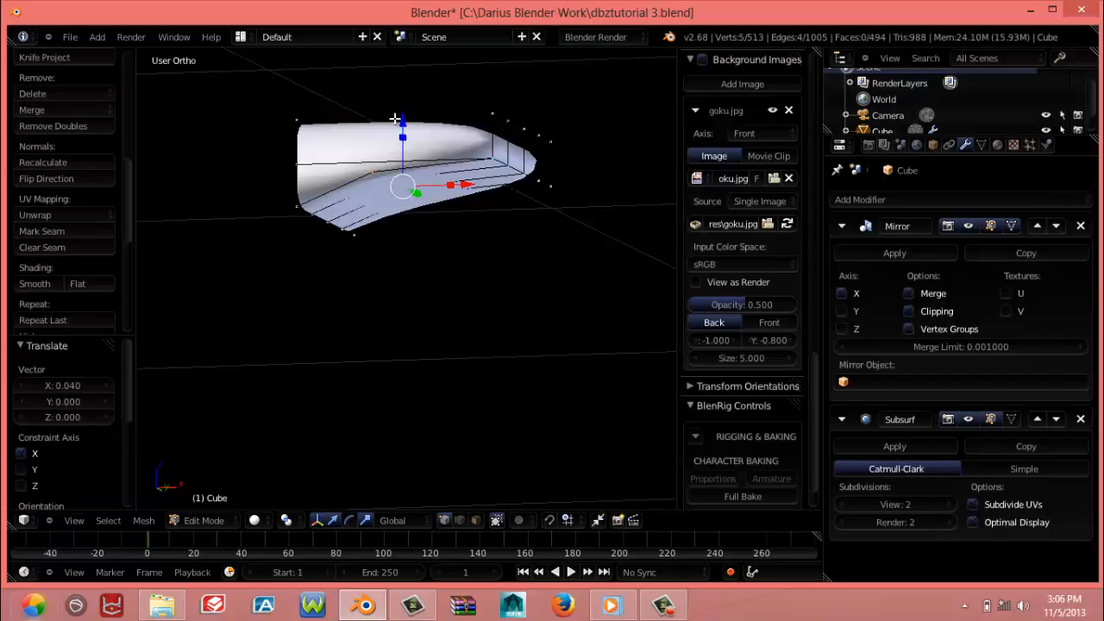
Scale the underside edge row to about 0.718 along Y and raise it 0.006 along Z
{"action": "middle_click_drag", "start_coordinate": [394, 118], "coordinate": [353, 222]}
{"action": "middle_click_drag", "start_coordinate": [437, 226], "coordinate": [400, 192]}
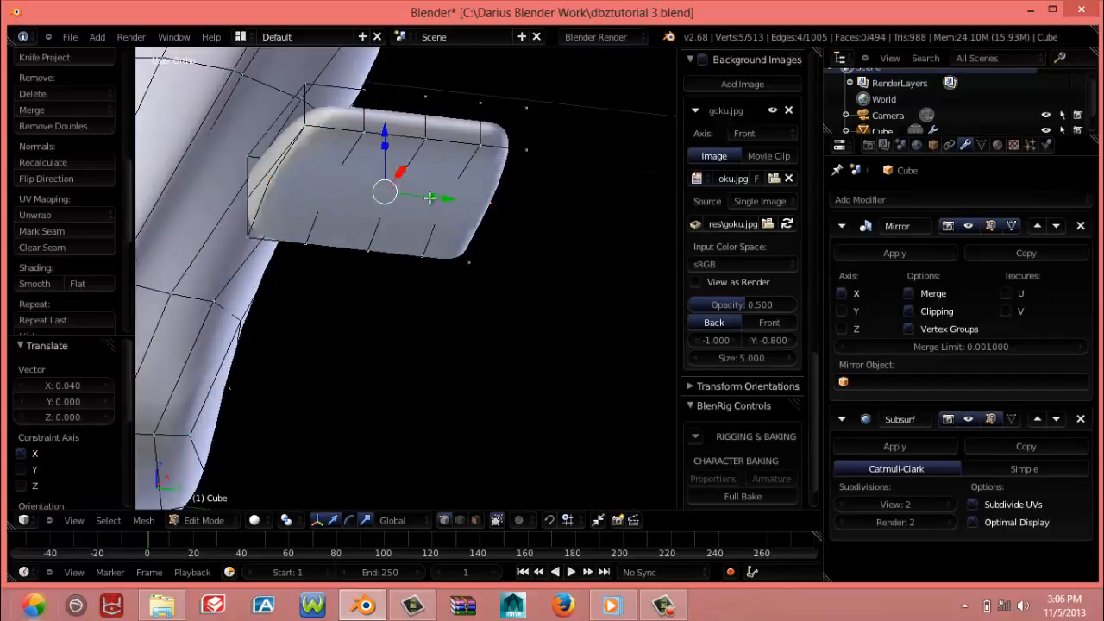
{"action": "key", "text": "s"}
{"action": "key", "text": "y"}
{"action": "left_click", "coordinate": [416, 199]}
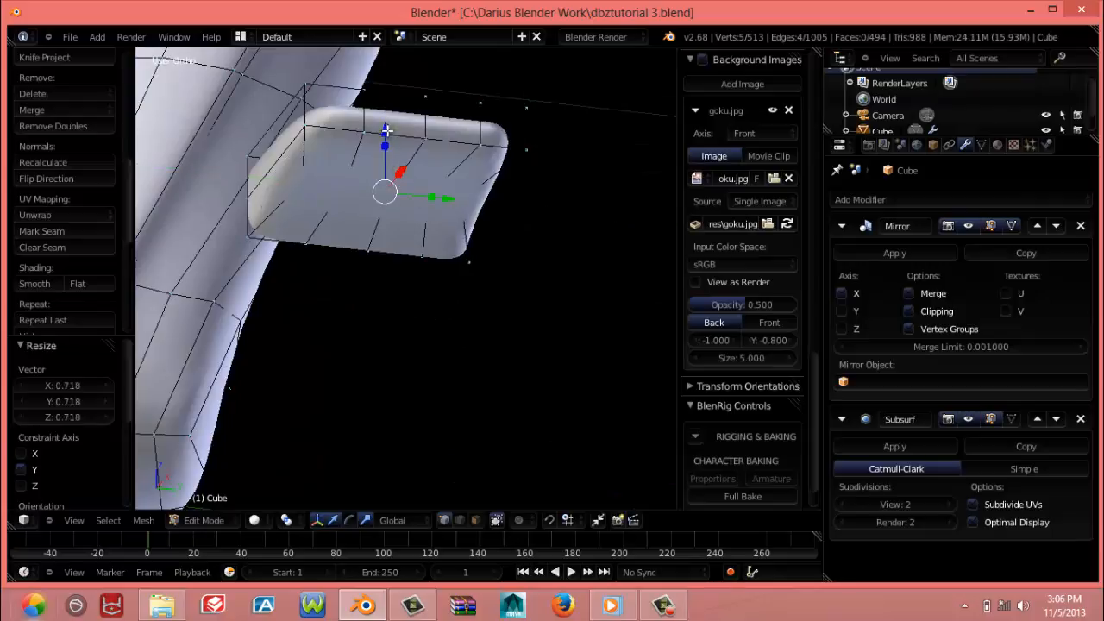
{"action": "left_click_drag", "start_coordinate": [387, 128], "coordinate": [387, 124]}
{"action": "middle_click_drag", "start_coordinate": [390, 130], "coordinate": [488, 208]}
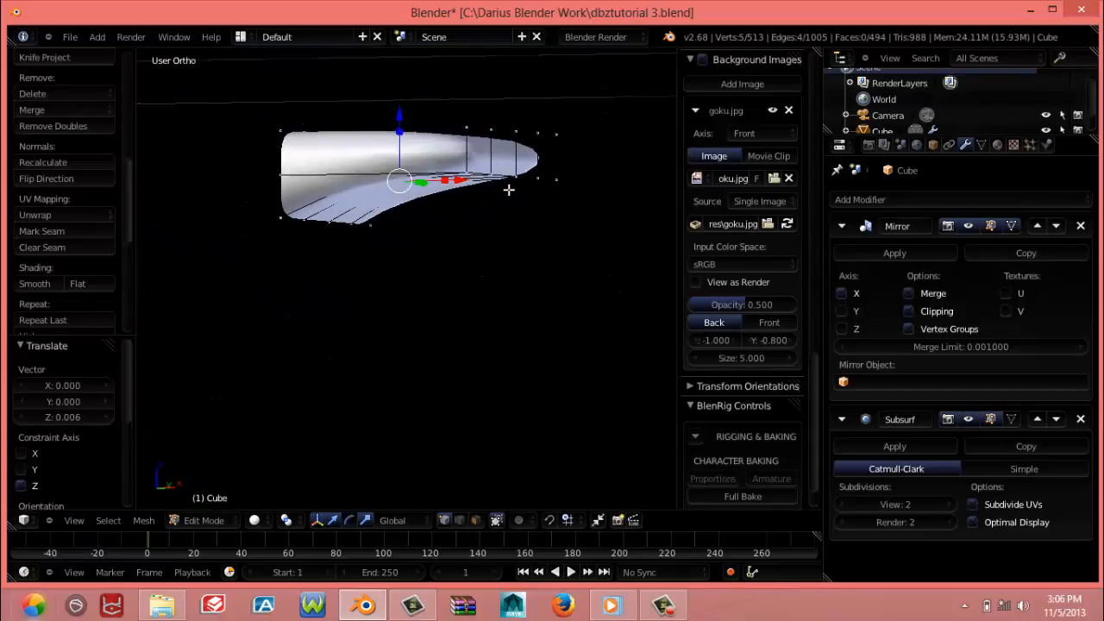
Select the single outer-end face at the block's -Y corner and extrude it about 0.329 along X as the first finger
{"action": "middle_click_drag", "start_coordinate": [509, 189], "coordinate": [380, 235]}
{"action": "right_click", "coordinate": [428, 201]}
{"action": "right_click", "coordinate": [385, 212], "text": "shift"}
{"action": "right_click", "coordinate": [385, 251], "text": "shift"}
{"action": "right_click", "coordinate": [424, 240], "text": "shift"}
{"action": "scroll", "coordinate": [348, 232], "scroll_direction": "down", "scroll_amount": 4}
{"action": "middle_click_drag", "start_coordinate": [329, 198], "coordinate": [363, 195], "text": "shift"}
{"action": "scroll", "coordinate": [414, 308], "scroll_direction": "up", "scroll_amount": 9}
{"action": "middle_click_drag", "start_coordinate": [414, 290], "coordinate": [411, 325], "text": "shift"}
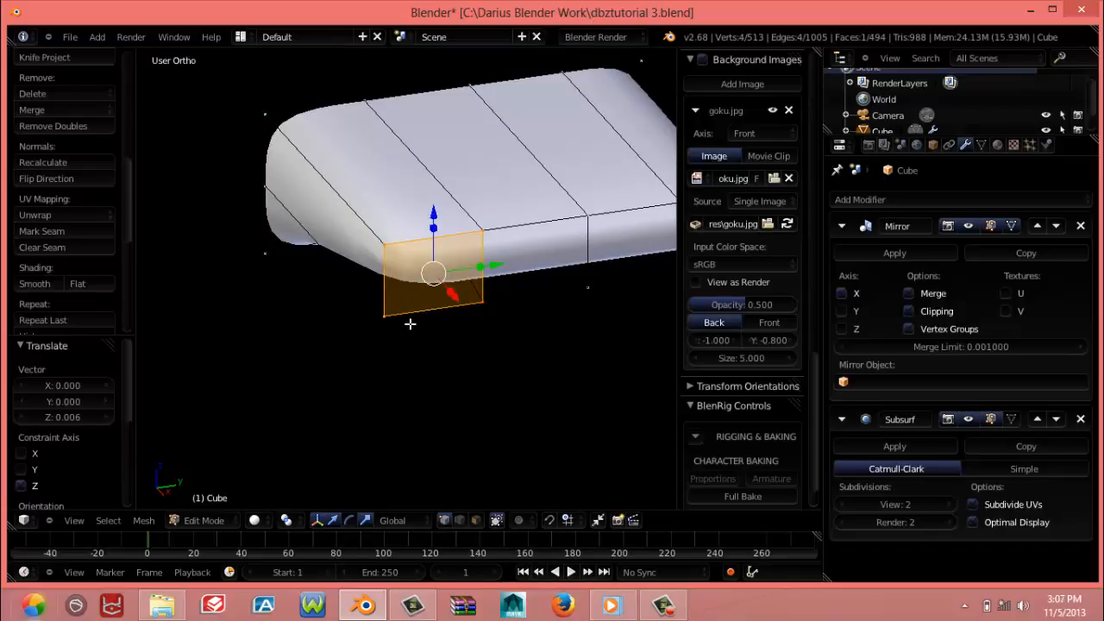
{"action": "key", "text": "KP_3"}
{"action": "key", "text": "KP_7"}
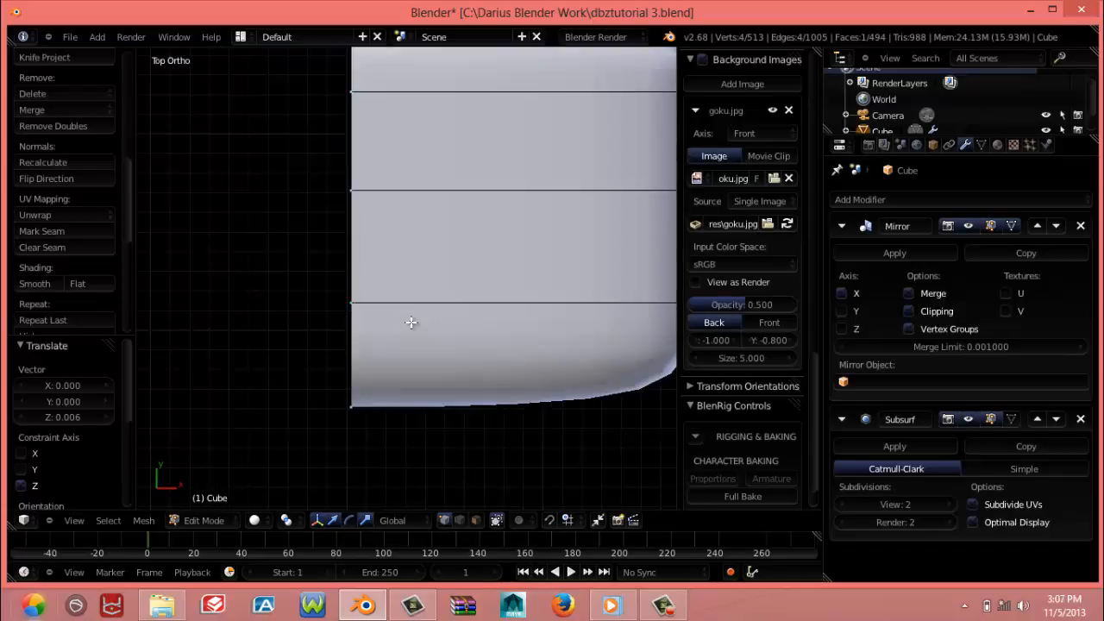
{"action": "middle_click_drag", "start_coordinate": [431, 337], "coordinate": [241, 346], "text": "shift"}
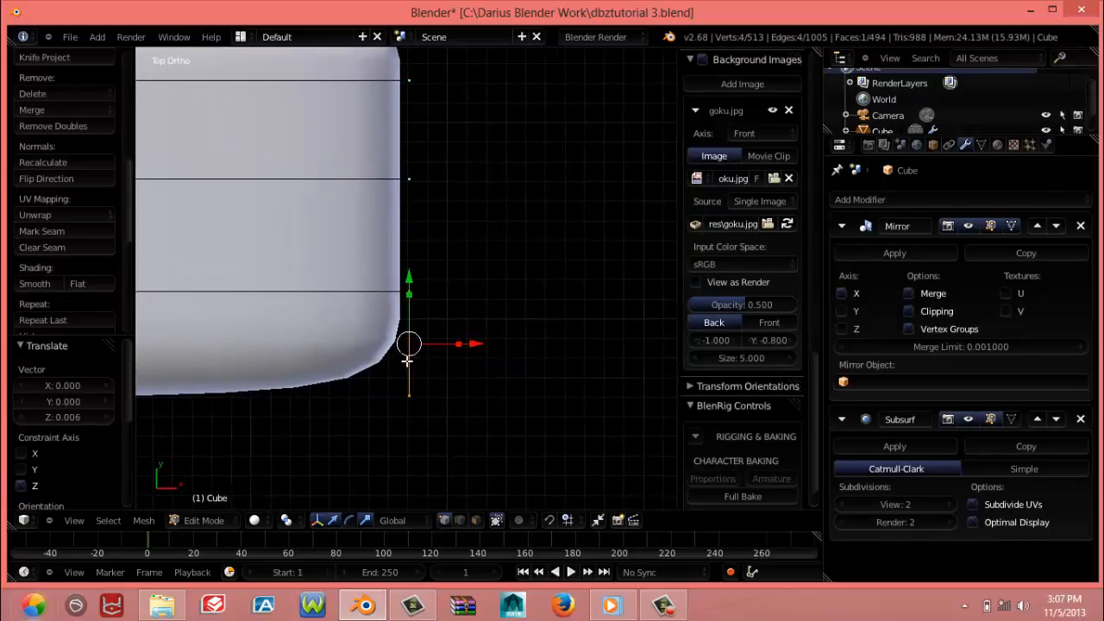
{"action": "key", "text": "e"}
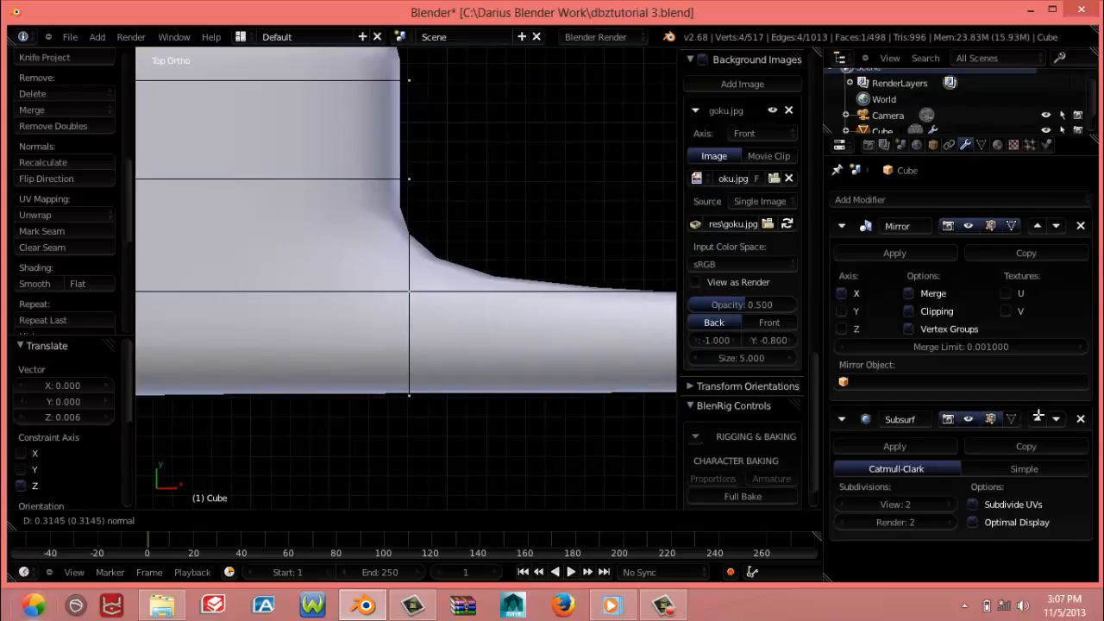
{"action": "left_click", "coordinate": [1052, 411]}
Examine the extruded finger's length in top and front views against the Goku reference image
{"action": "scroll", "coordinate": [289, 307], "scroll_direction": "down", "scroll_amount": 8}
{"action": "middle_click_drag", "start_coordinate": [437, 320], "coordinate": [348, 320], "text": "shift"}
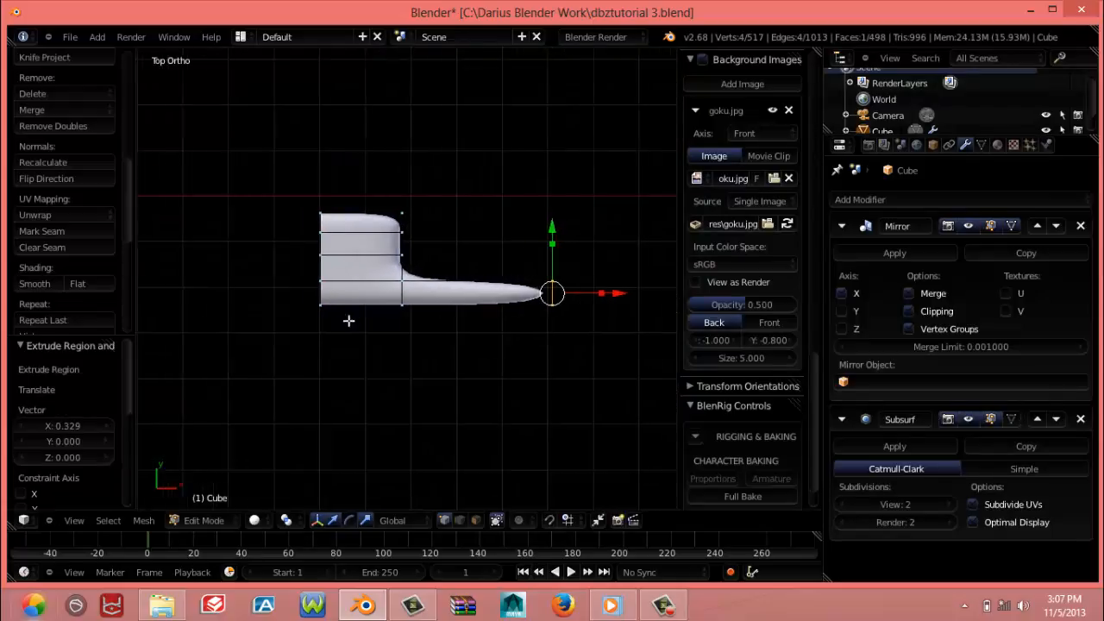
{"action": "scroll", "coordinate": [322, 316], "scroll_direction": "down", "scroll_amount": 5}
{"action": "key", "text": "KP_1"}
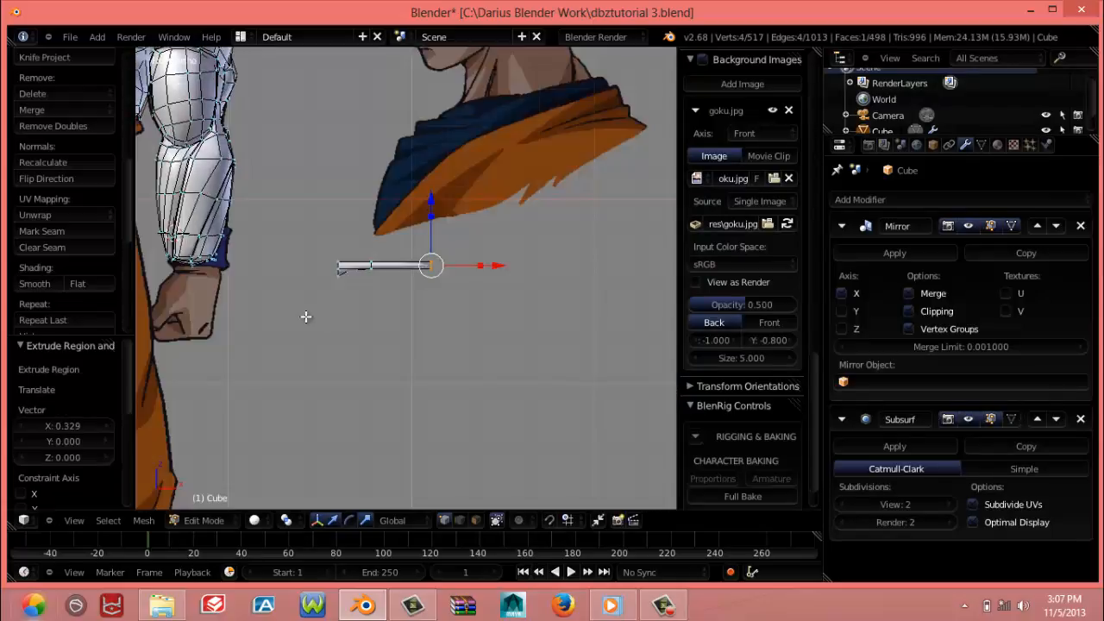
{"action": "scroll", "coordinate": [294, 316], "scroll_direction": "down", "scroll_amount": 3}
{"action": "scroll", "coordinate": [291, 318], "scroll_direction": "up", "scroll_amount": 8}
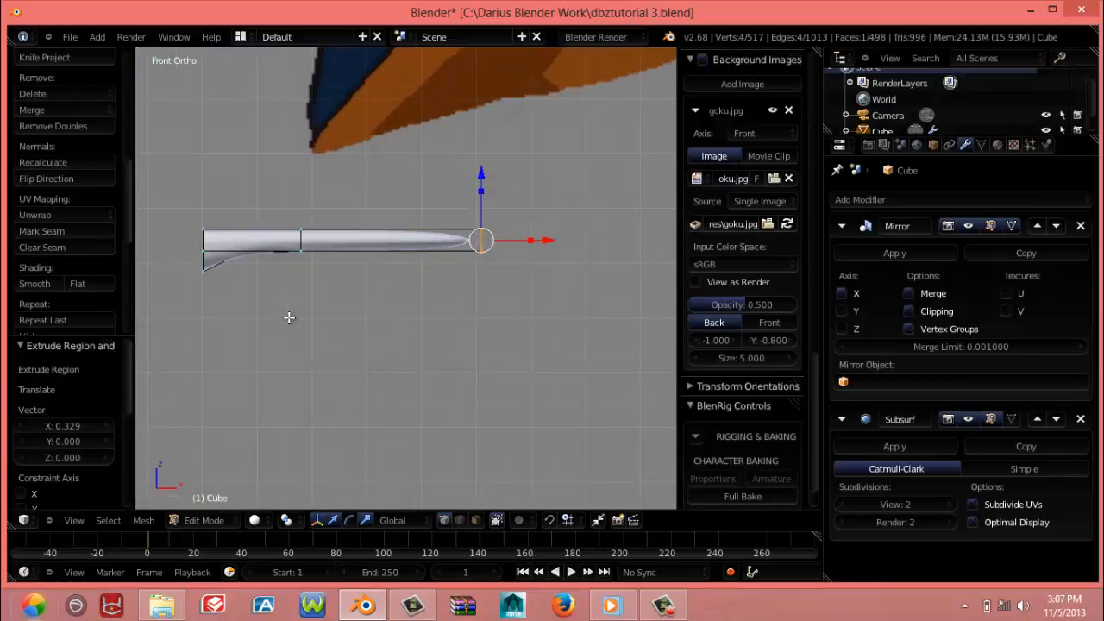
{"action": "middle_click_drag", "start_coordinate": [397, 237], "coordinate": [375, 409]}
Add three evenly spaced loop cuts along the finger in top view
{"action": "key", "text": "KP_7"}
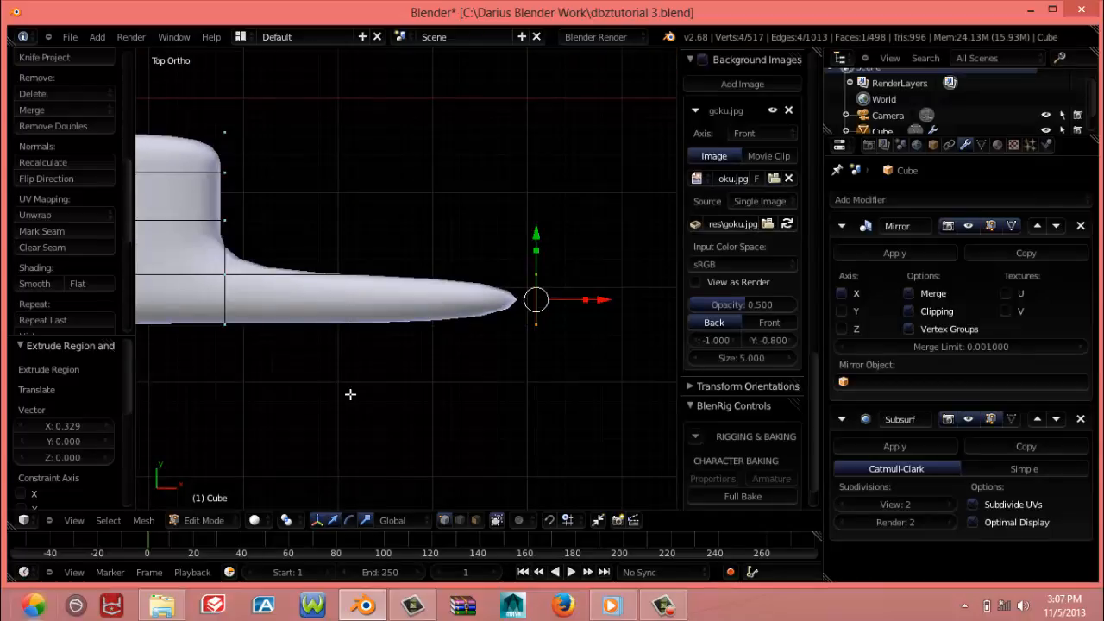
{"action": "middle_click_drag", "start_coordinate": [319, 345], "coordinate": [402, 283], "text": "shift"}
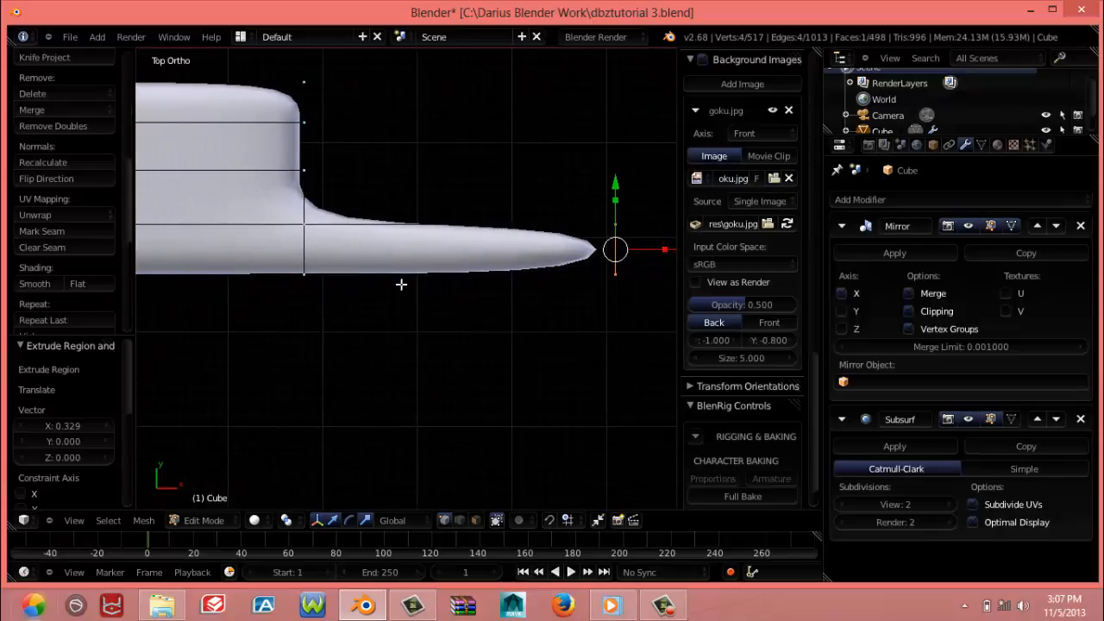
{"action": "key", "text": "ctrl+r"}
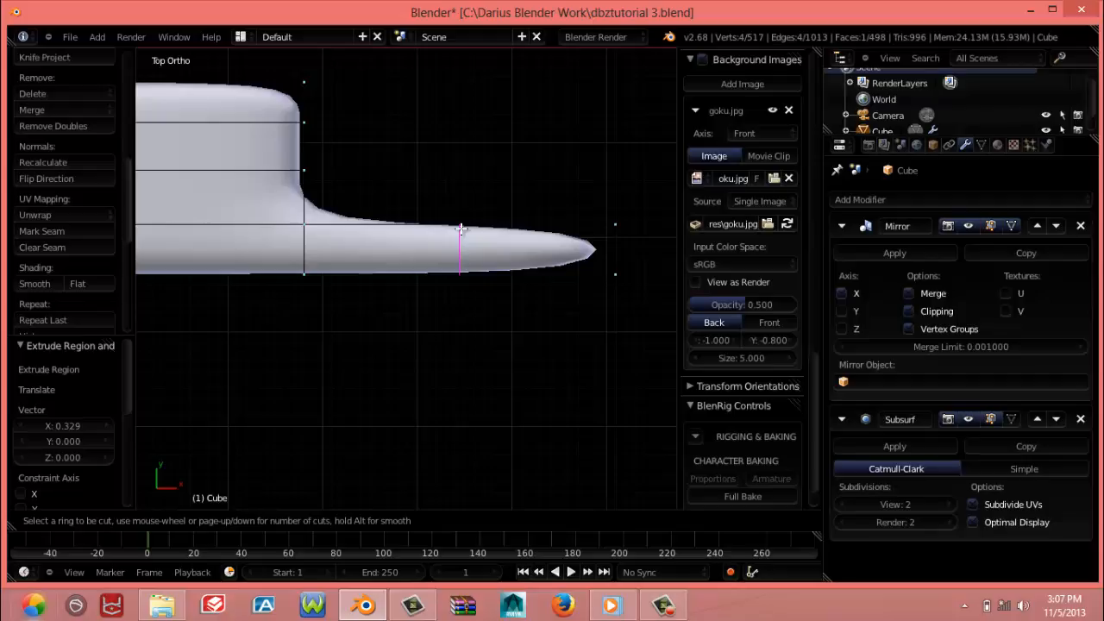
{"action": "scroll", "coordinate": [461, 229], "scroll_direction": "up", "scroll_amount": 1}
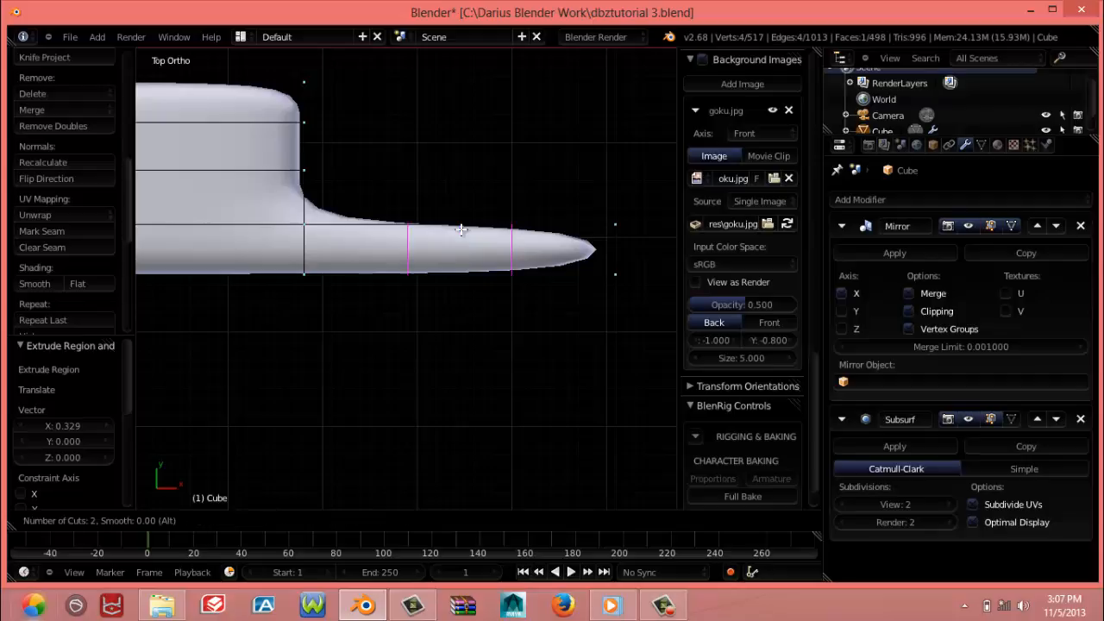
{"action": "scroll", "coordinate": [461, 229], "scroll_direction": "up", "scroll_amount": 1}
{"action": "scroll", "coordinate": [459, 230], "scroll_direction": "up", "scroll_amount": 1}
{"action": "scroll", "coordinate": [460, 229], "scroll_direction": "down", "scroll_amount": 1}
{"action": "left_click", "coordinate": [460, 229]}
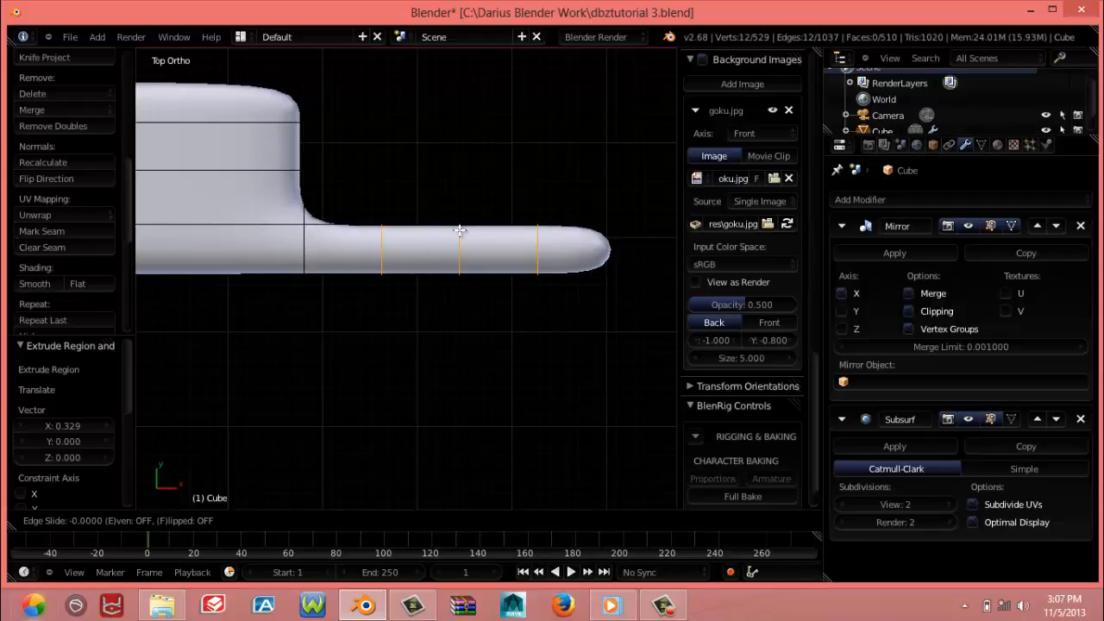
{"action": "left_click", "coordinate": [460, 230]}
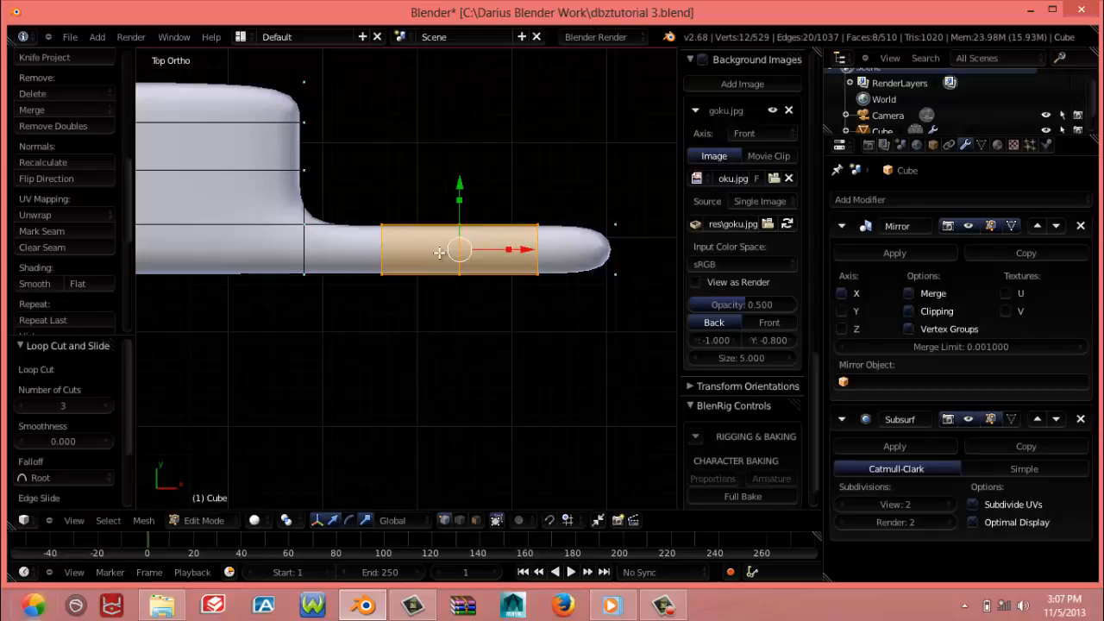
Add a single loop cut at the finger's base, slid close to the palm with an edge slide of about 0.77
{"action": "middle_click_drag", "start_coordinate": [441, 254], "coordinate": [414, 337]}
{"action": "key", "text": "KP_7"}
{"action": "key", "text": "ctrl+r"}
{"action": "left_click", "coordinate": [334, 226]}
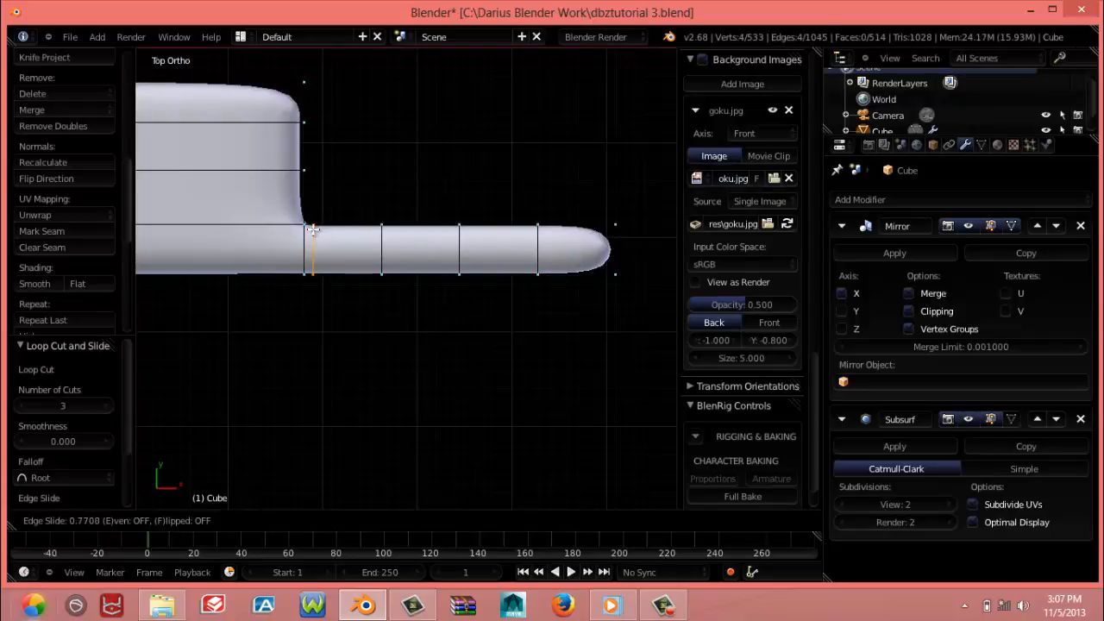
{"action": "left_click", "coordinate": [312, 228]}
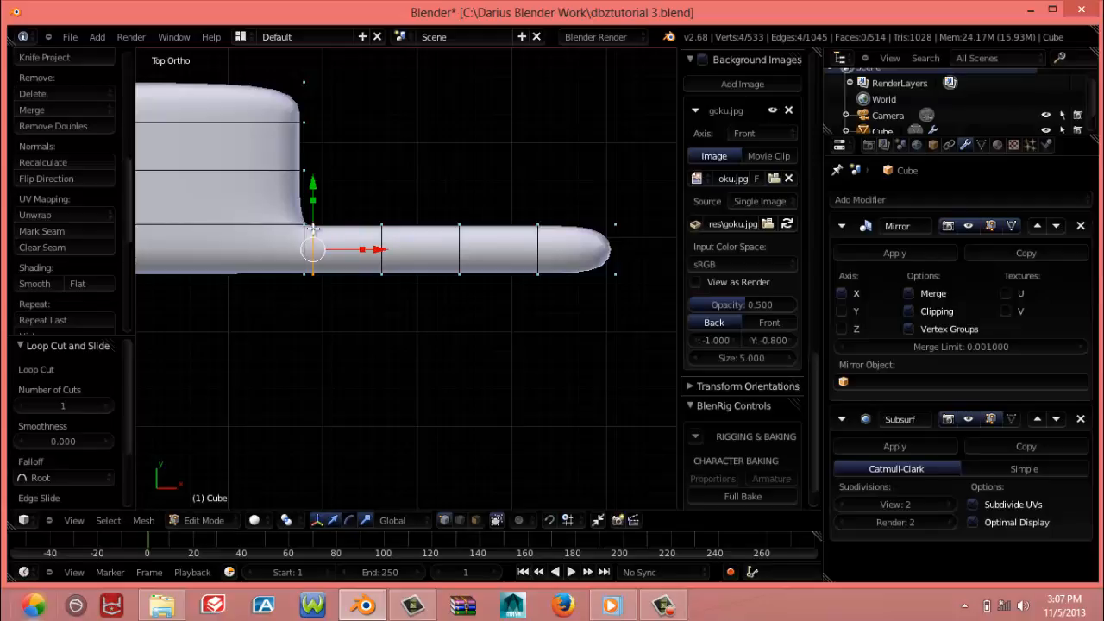
Add a supporting loop cut on each side of the finger's joint loop nearest the tip, with edge slides of about 0.71 and 0.67
{"action": "middle_click_drag", "start_coordinate": [312, 229], "coordinate": [436, 323]}
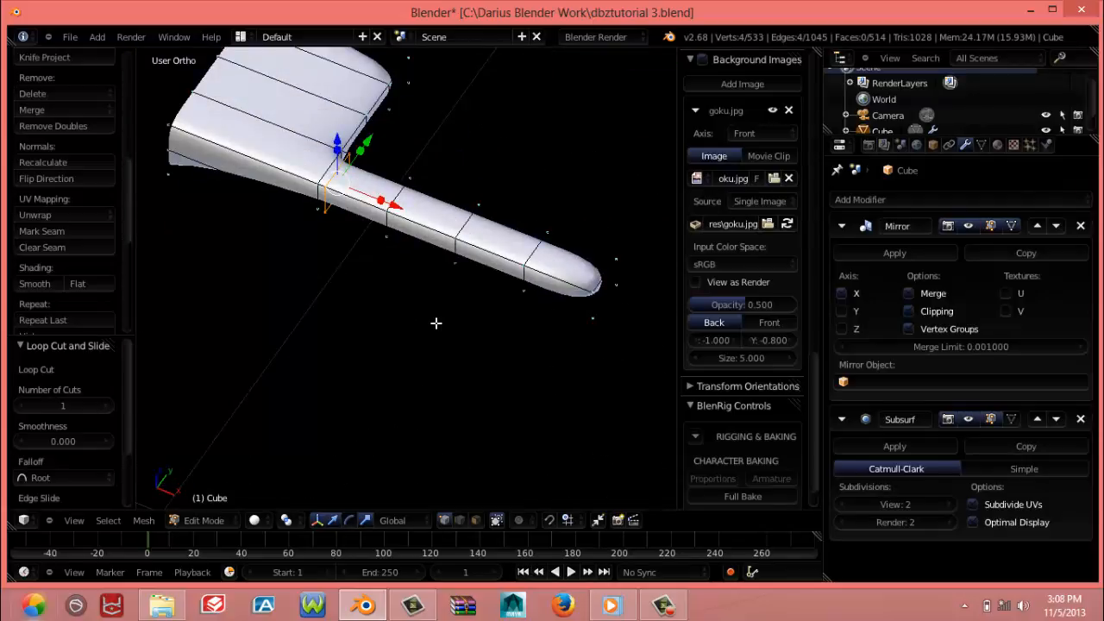
{"action": "key", "text": "KP_3"}
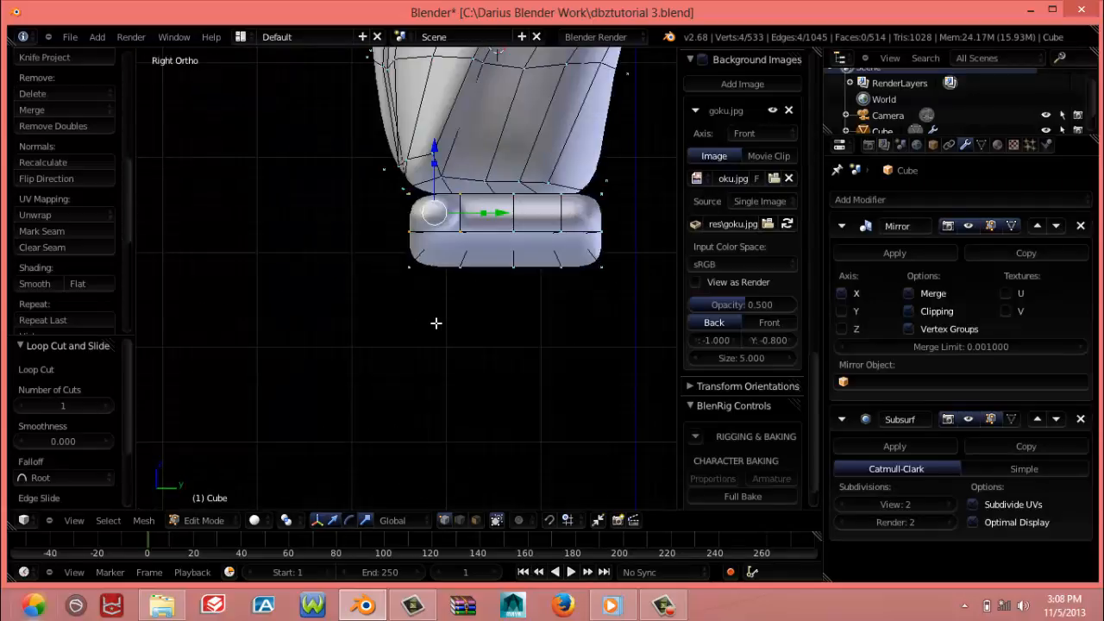
{"action": "key", "text": "KP_1"}
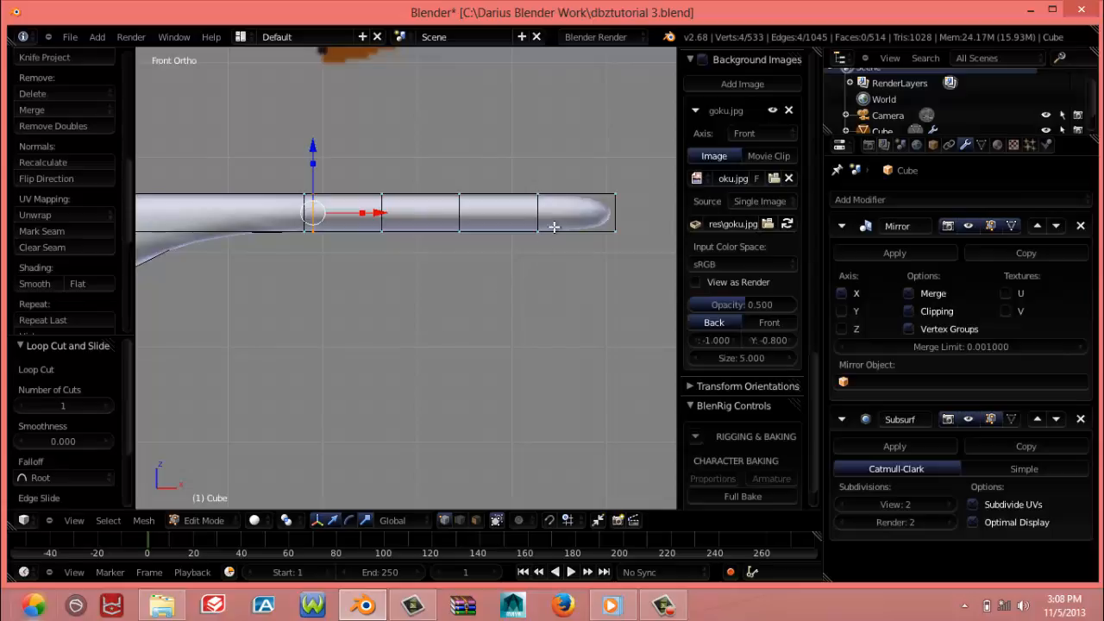
{"action": "middle_click_drag", "start_coordinate": [554, 228], "coordinate": [393, 247], "text": "shift"}
{"action": "middle_click_drag", "start_coordinate": [416, 381], "coordinate": [346, 213]}
{"action": "key", "text": "KP_1"}
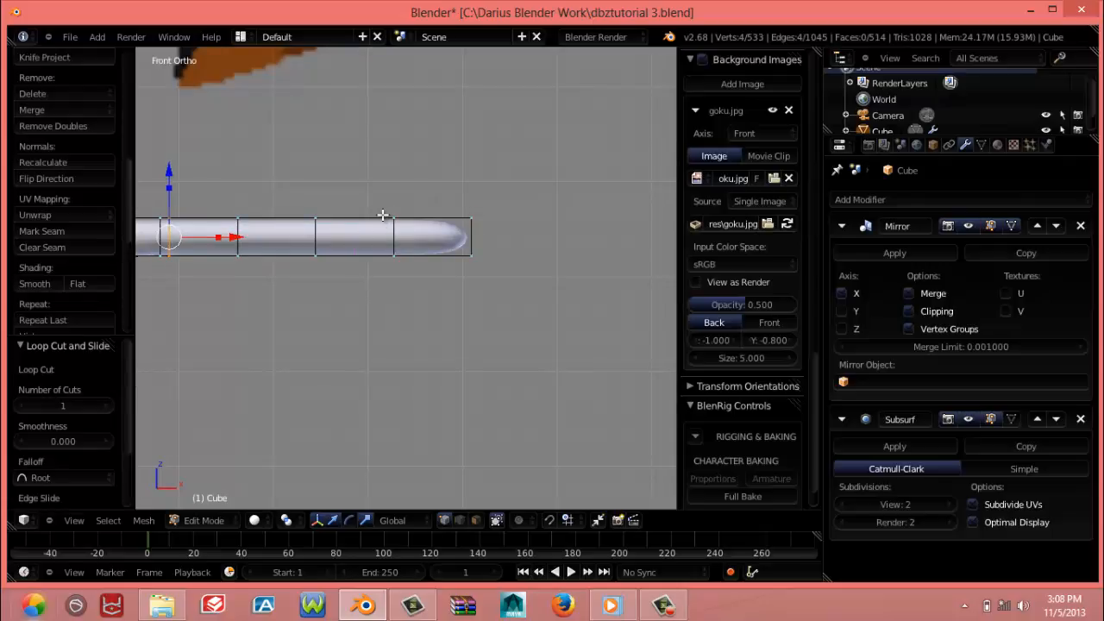
{"action": "key", "text": "ctrl+r"}
{"action": "left_click", "coordinate": [382, 217]}
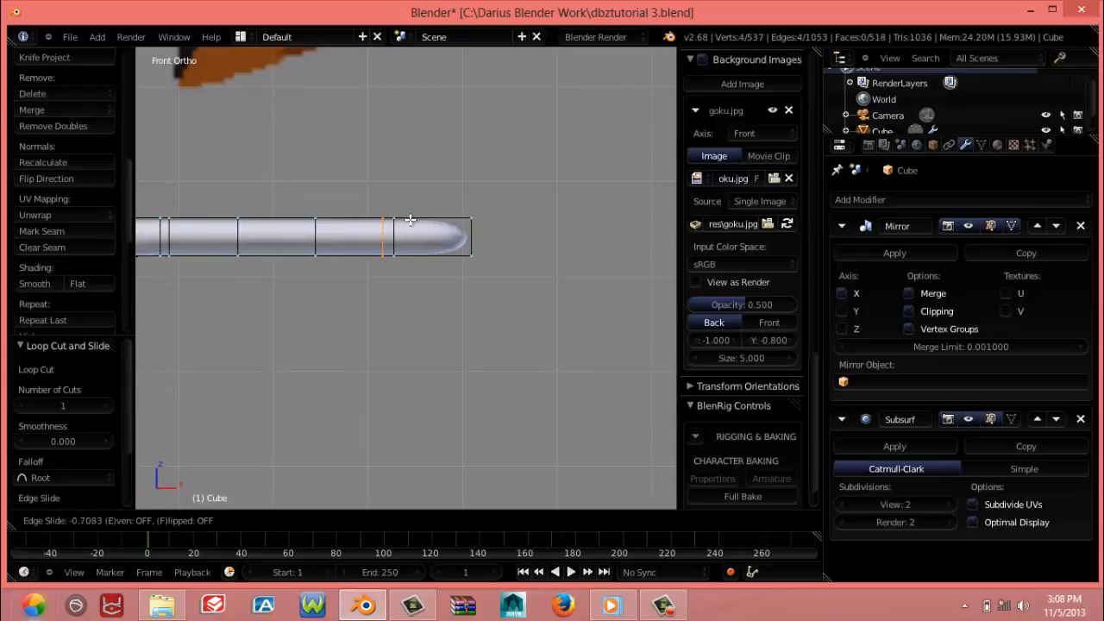
{"action": "left_click", "coordinate": [411, 220]}
{"action": "key", "text": "ctrl+r"}
{"action": "left_click", "coordinate": [409, 224]}
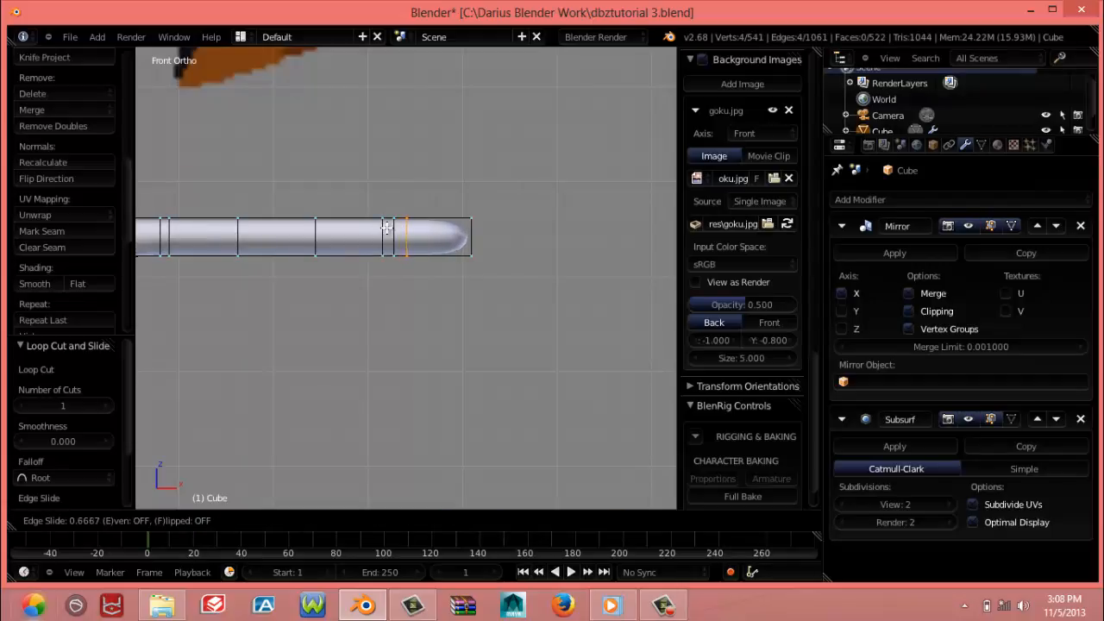
{"action": "left_click", "coordinate": [386, 227]}
Add a supporting loop cut on each side of the finger's middle joint loop, each slid close to it by about 0.67
{"action": "key", "text": "ctrl+r"}
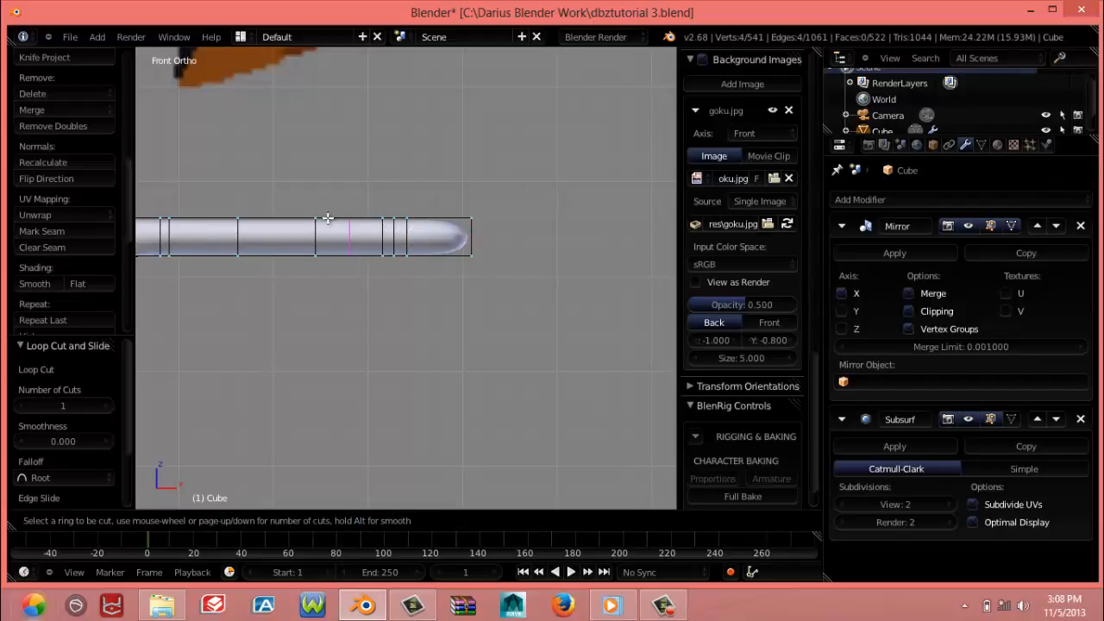
{"action": "left_click", "coordinate": [313, 219]}
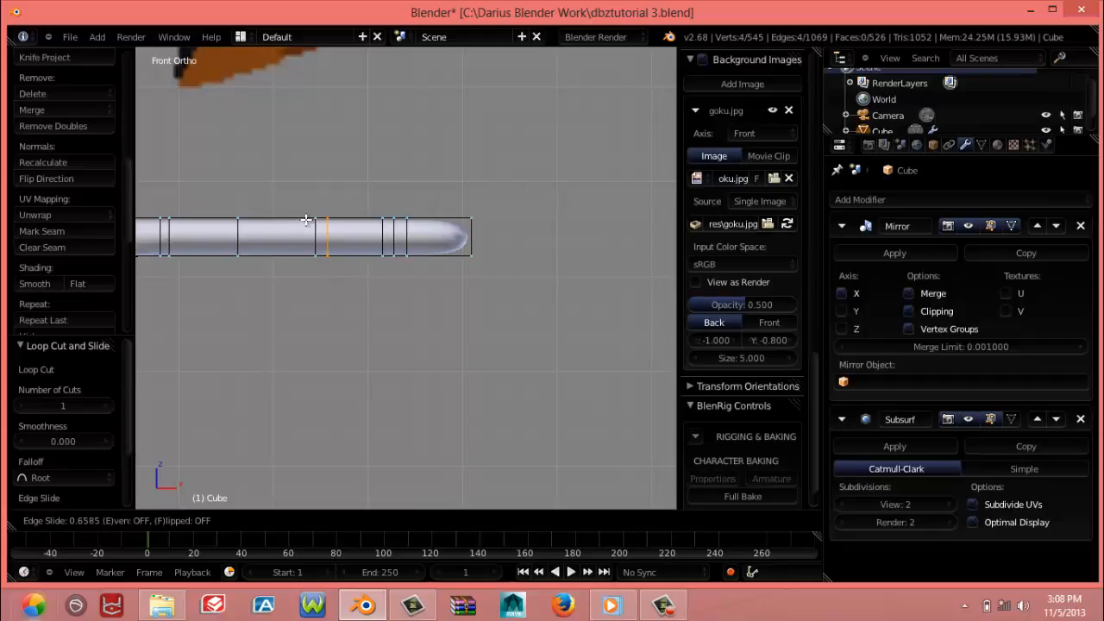
{"action": "left_click", "coordinate": [304, 220]}
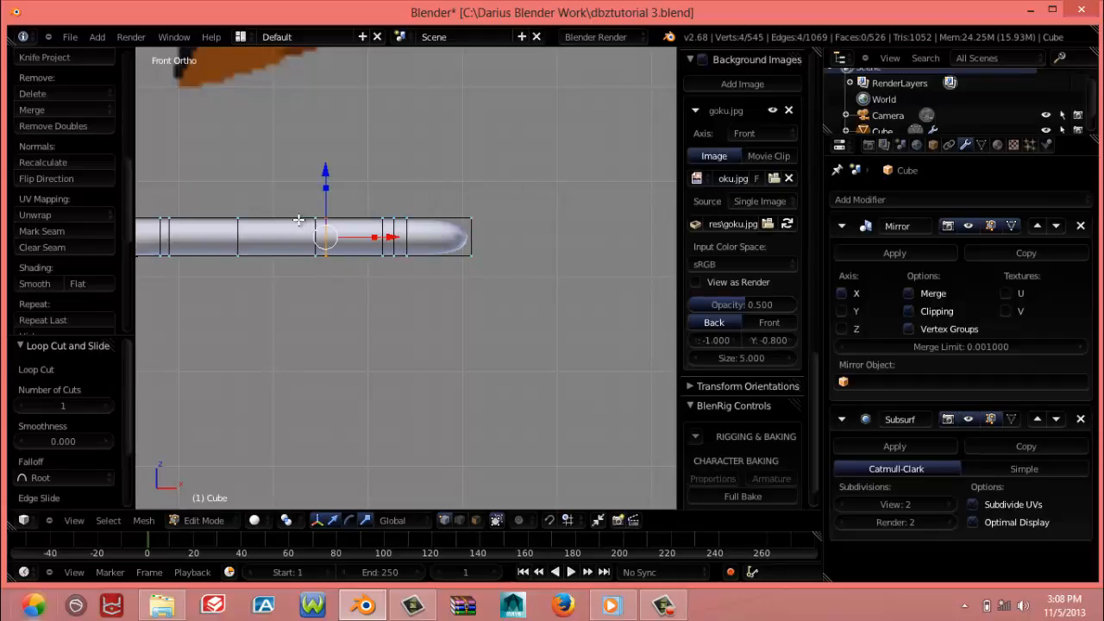
{"action": "key", "text": "ctrl+r"}
{"action": "left_click", "coordinate": [309, 222]}
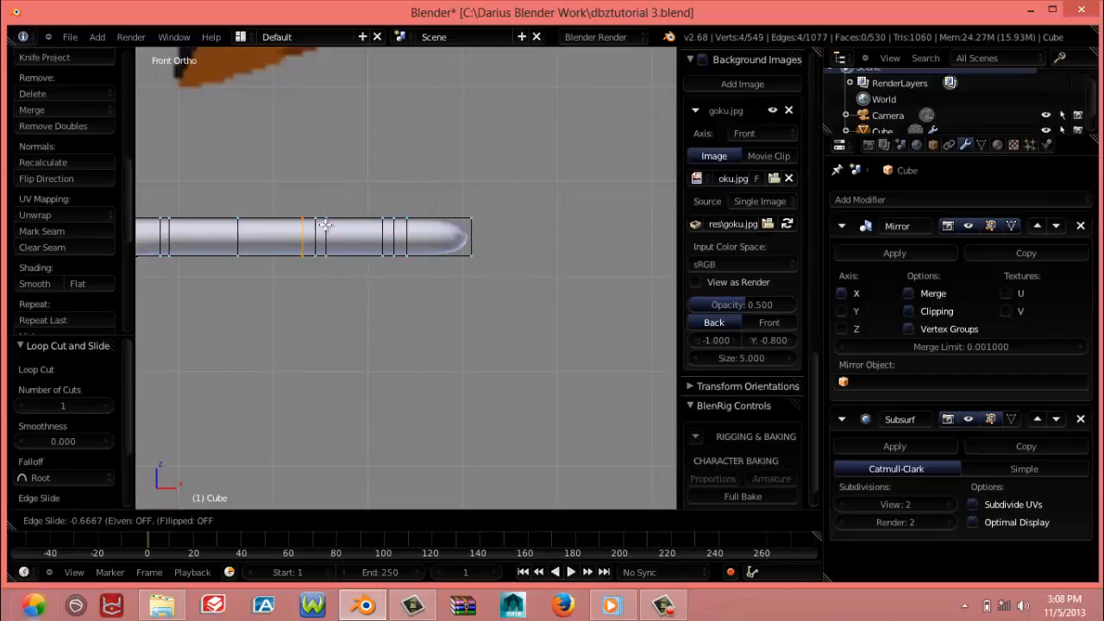
{"action": "left_click", "coordinate": [325, 225]}
Add a supporting loop cut on each side of the joint loop nearest the palm, sliding both close to it
{"action": "middle_click_drag", "start_coordinate": [325, 225], "coordinate": [312, 244]}
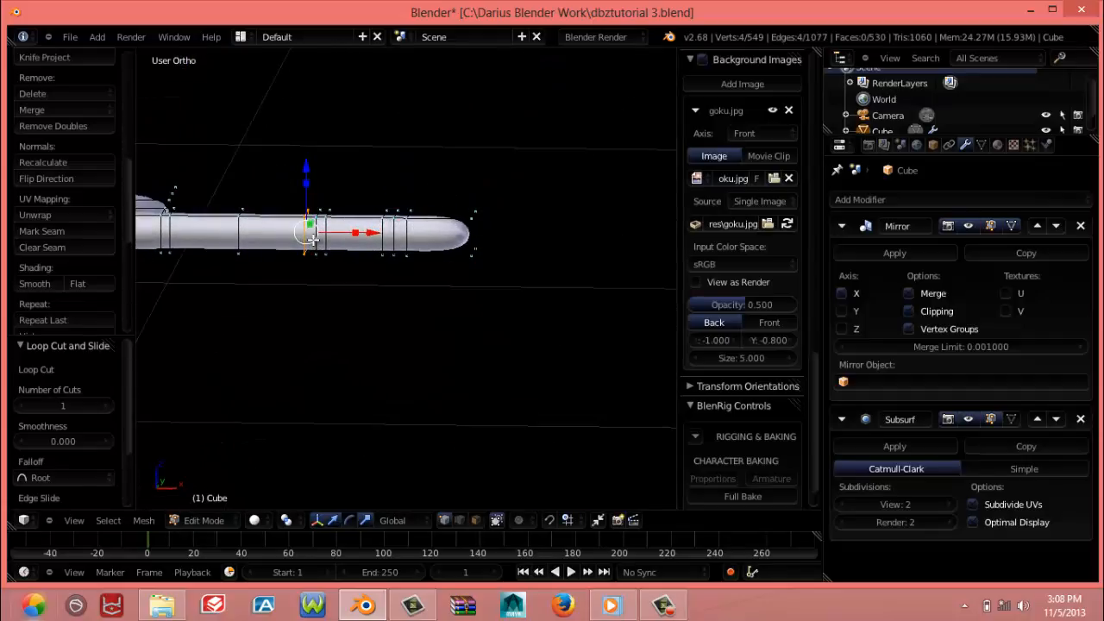
{"action": "key", "text": "KP_3"}
{"action": "key", "text": "KP_1"}
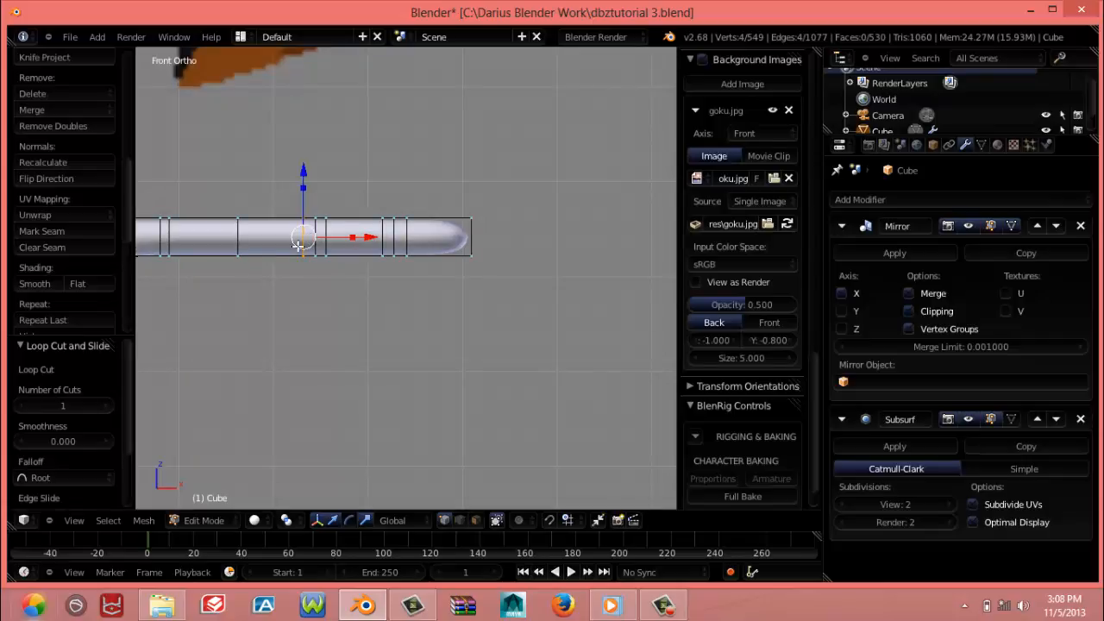
{"action": "middle_click_drag", "start_coordinate": [236, 246], "coordinate": [369, 253], "text": "shift"}
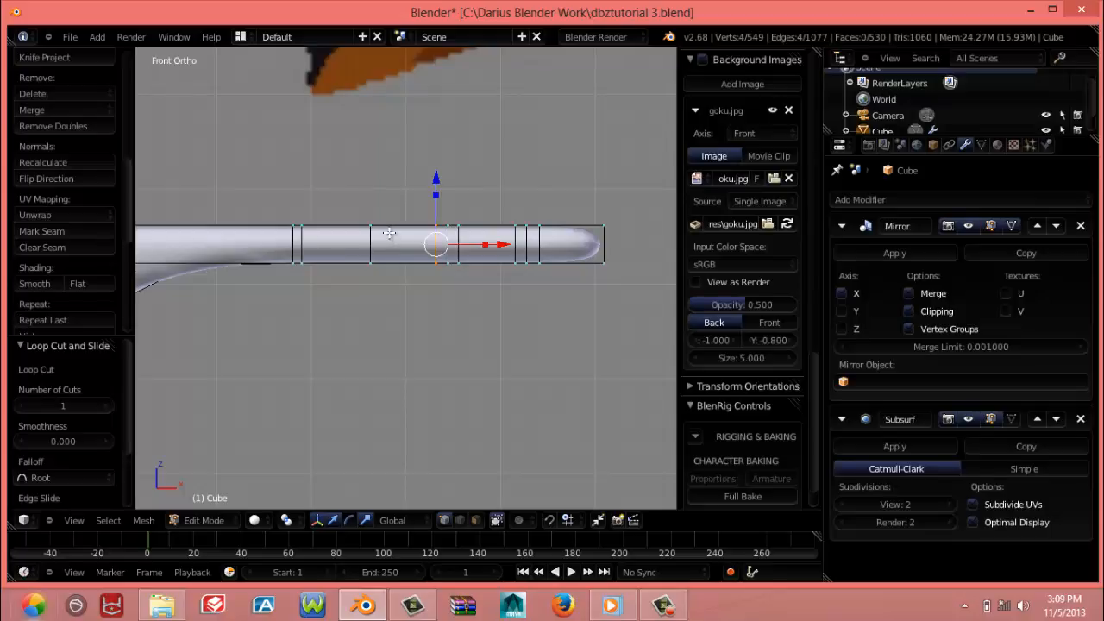
{"action": "key", "text": "ctrl+r"}
{"action": "left_click", "coordinate": [392, 232]}
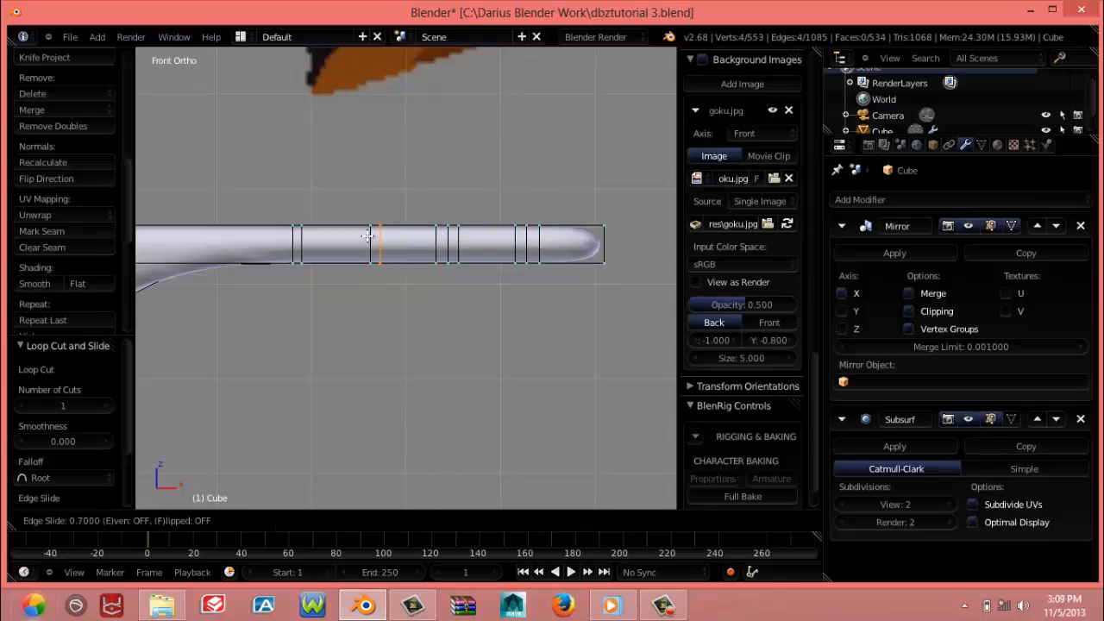
{"action": "left_click", "coordinate": [368, 235]}
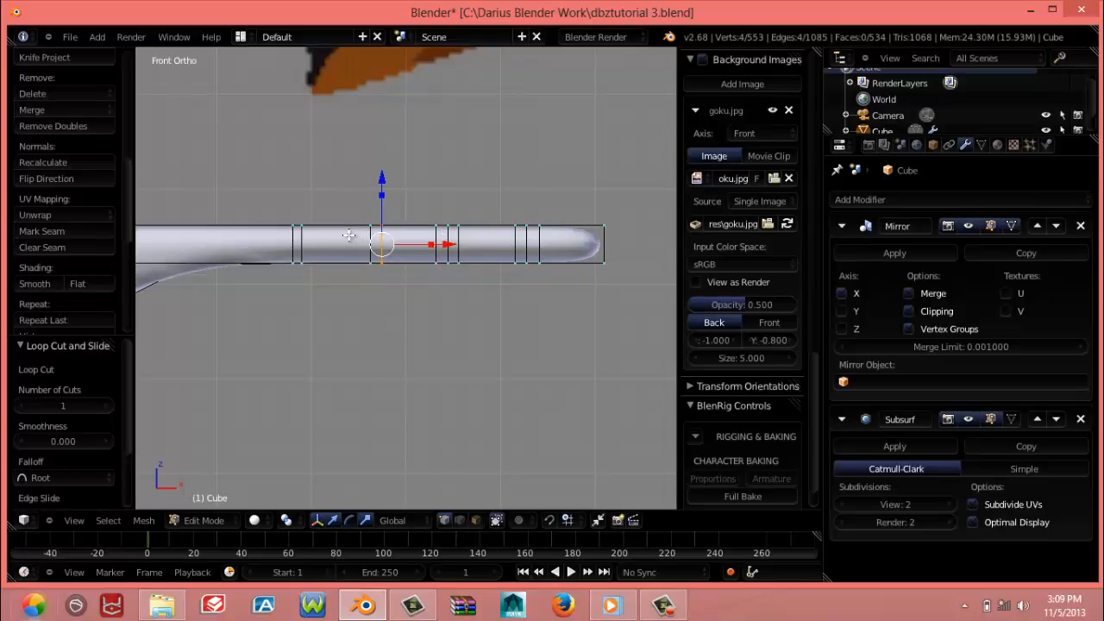
{"action": "key", "text": "ctrl+r"}
{"action": "left_click", "coordinate": [354, 236]}
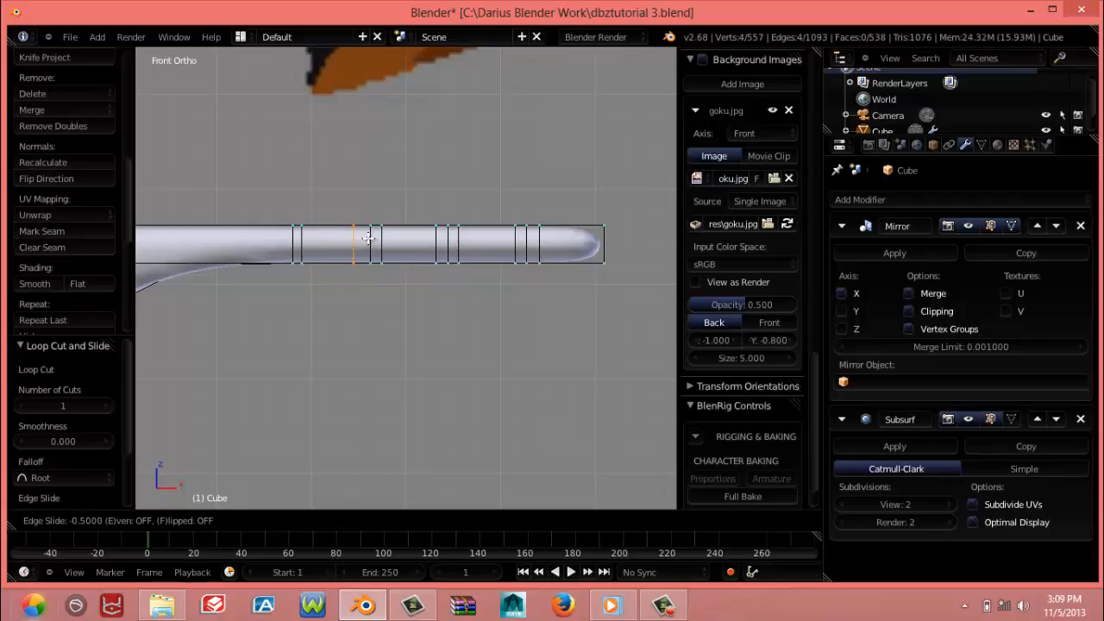
{"action": "left_click", "coordinate": [369, 238]}
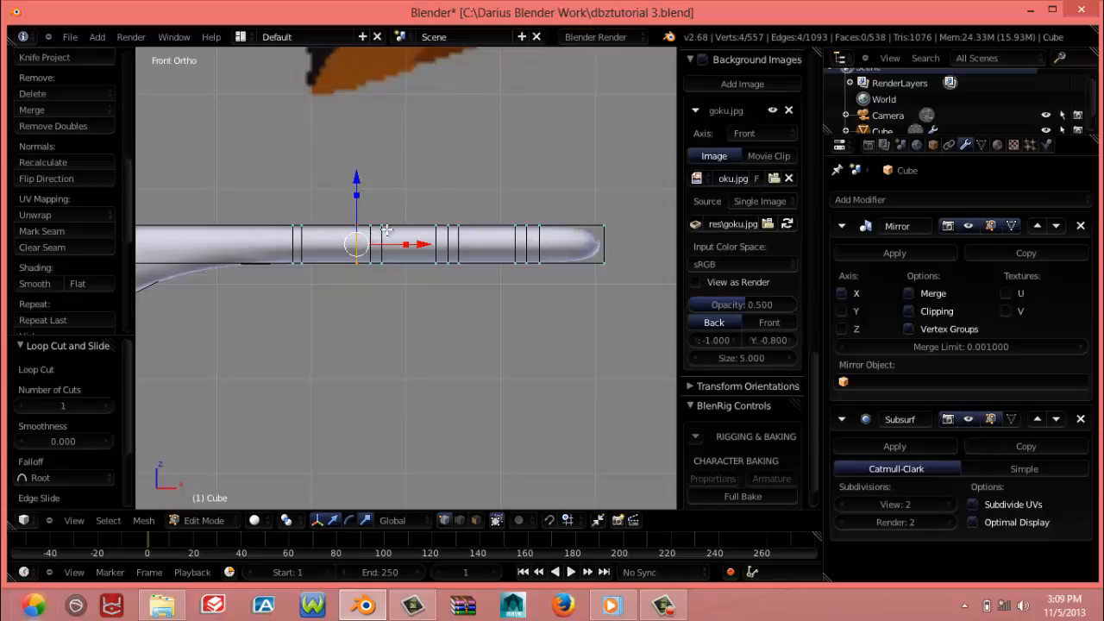
Add one centred loop cut in the fingertip segment and another in the neighbouring finger segment
{"action": "middle_click_drag", "start_coordinate": [387, 229], "coordinate": [470, 198]}
{"action": "key", "text": "KP_1"}
{"action": "middle_click_drag", "start_coordinate": [521, 250], "coordinate": [365, 269], "text": "shift"}
{"action": "scroll", "coordinate": [341, 269], "scroll_direction": "up", "scroll_amount": 3}
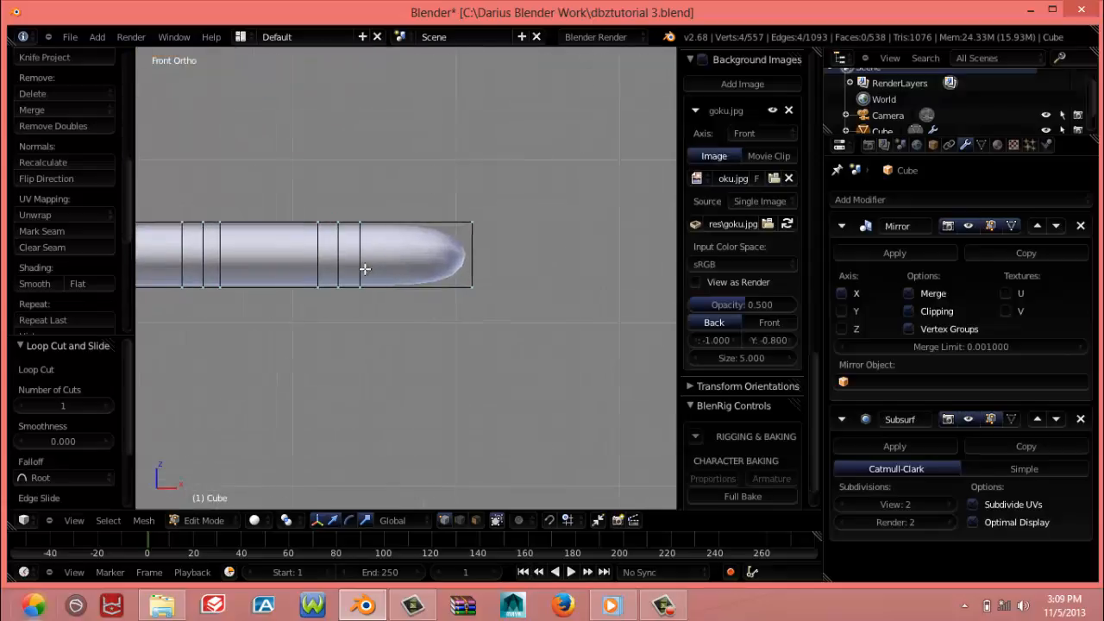
{"action": "key", "text": "ctrl+r"}
{"action": "left_click", "coordinate": [422, 226]}
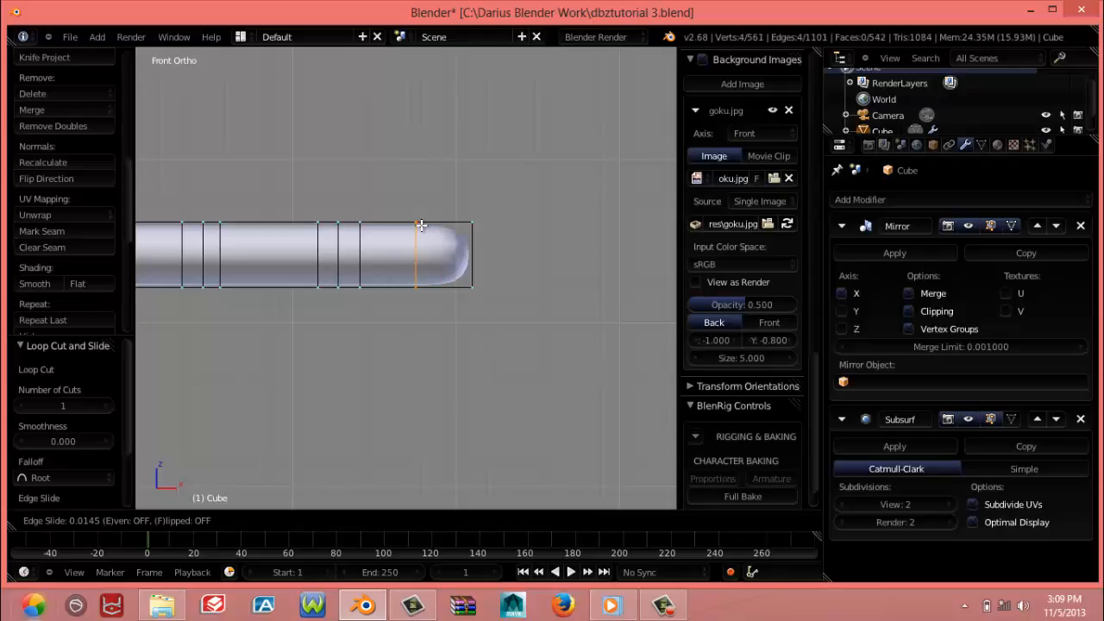
{"action": "left_click", "coordinate": [420, 226]}
{"action": "key", "text": "ctrl+r"}
{"action": "left_click", "coordinate": [271, 229]}
{"action": "left_click", "coordinate": [271, 230]}
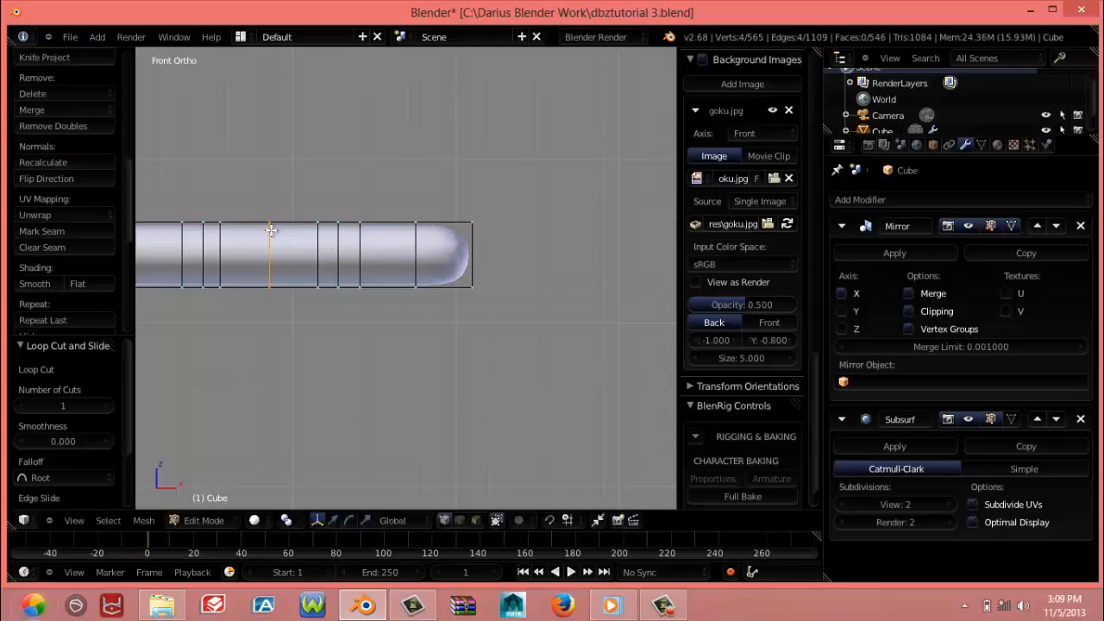
{"action": "left_click", "coordinate": [270, 230]}
Add one centred loop cut in the third segment from the fingertip and another in the base segment beside the palm
{"action": "middle_click_drag", "start_coordinate": [272, 231], "coordinate": [524, 225], "text": "shift"}
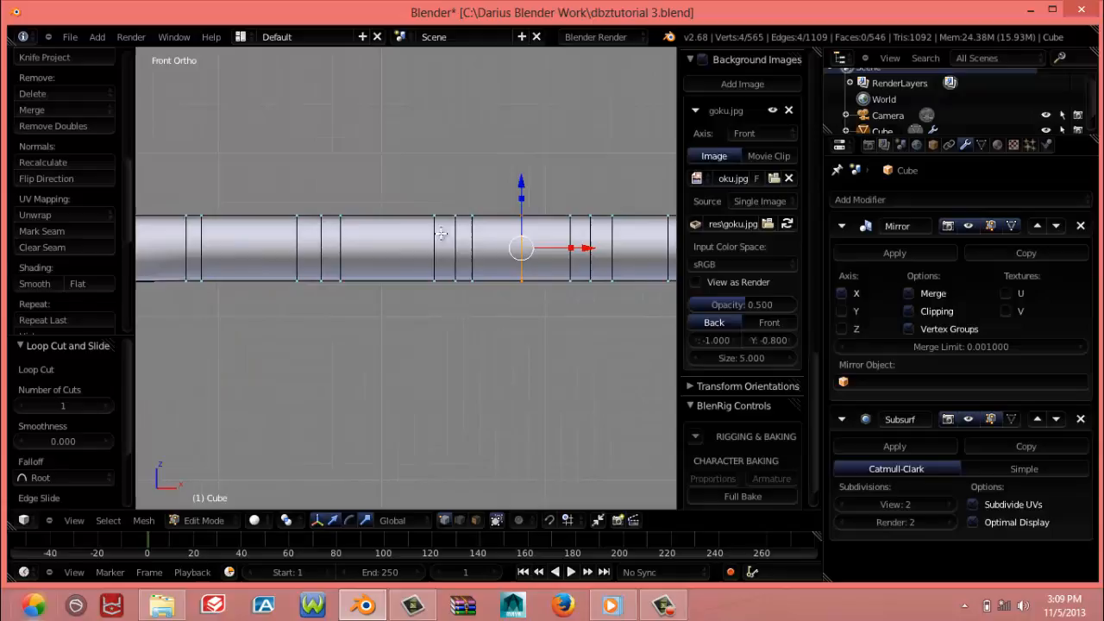
{"action": "key", "text": "ctrl+r"}
{"action": "left_click", "coordinate": [385, 228]}
{"action": "left_click", "coordinate": [383, 222]}
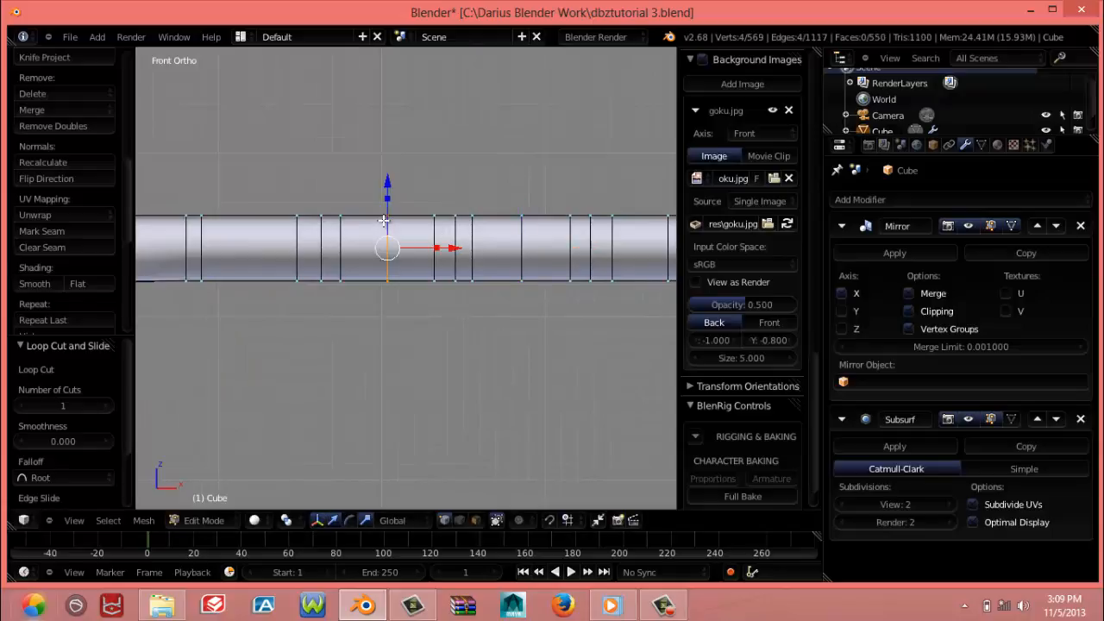
{"action": "middle_click_drag", "start_coordinate": [383, 221], "coordinate": [360, 264]}
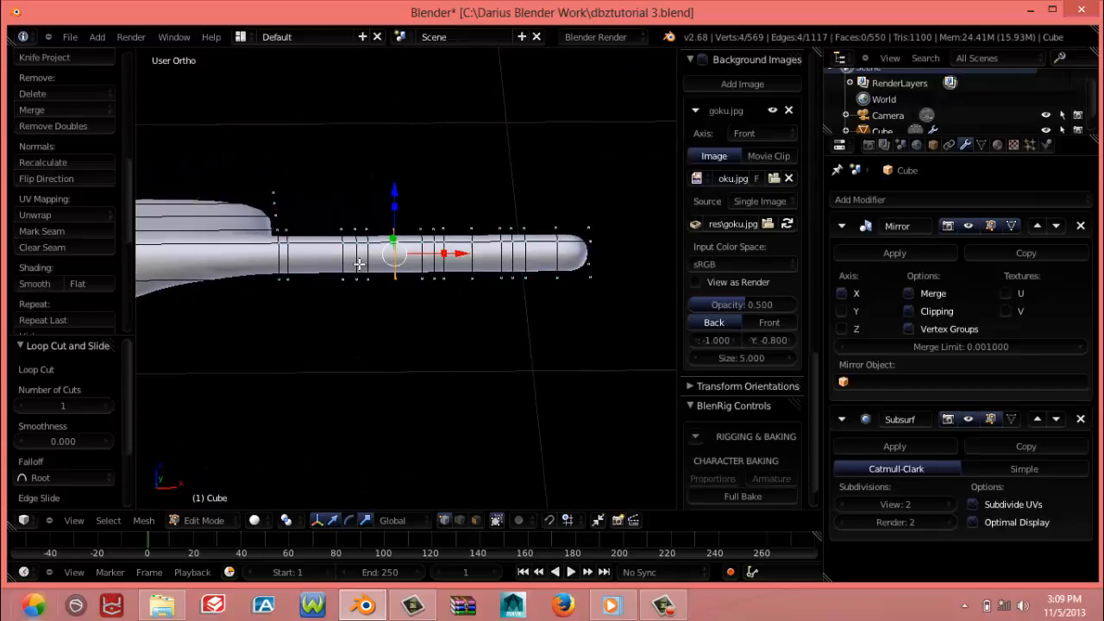
{"action": "key", "text": "ctrl+r"}
{"action": "left_click", "coordinate": [305, 249]}
{"action": "left_click", "coordinate": [307, 250]}
{"action": "left_click", "coordinate": [309, 251]}
{"action": "middle_click_drag", "start_coordinate": [331, 281], "coordinate": [321, 178]}
{"action": "middle_click_drag", "start_coordinate": [405, 257], "coordinate": [390, 299]}
{"action": "key", "text": "KP_3"}
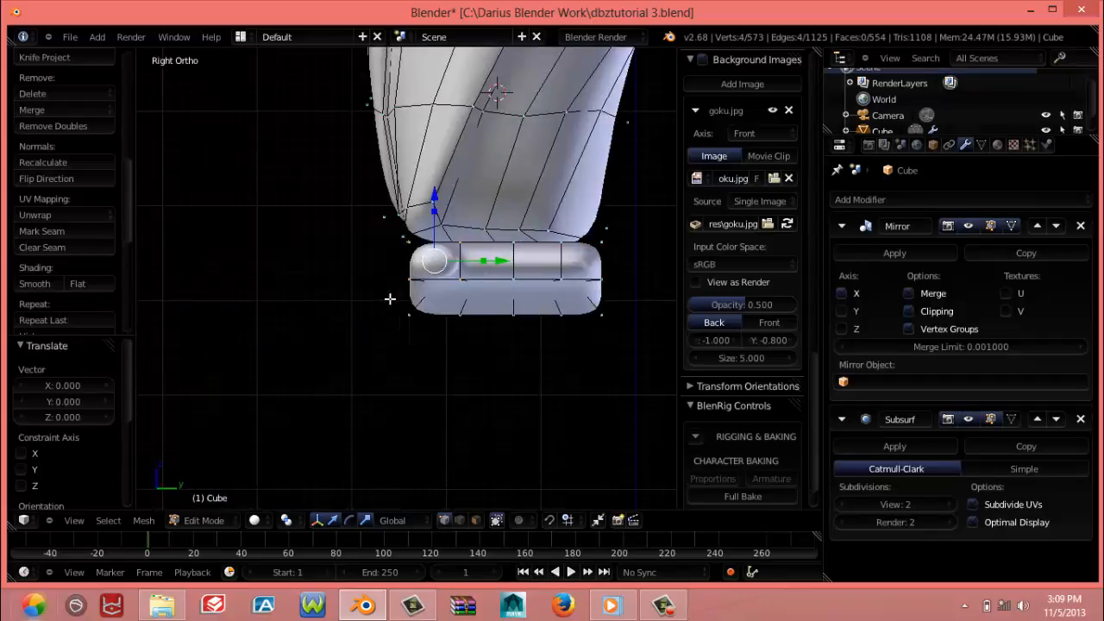
{"action": "key", "text": "KP_1"}
{"action": "scroll", "coordinate": [390, 299], "scroll_direction": "up", "scroll_amount": 3}
{"action": "middle_click_drag", "start_coordinate": [389, 299], "coordinate": [164, 248], "text": "shift"}
{"action": "middle_click_drag", "start_coordinate": [466, 289], "coordinate": [441, 289], "text": "shift"}
{"action": "right_click", "coordinate": [419, 246]}
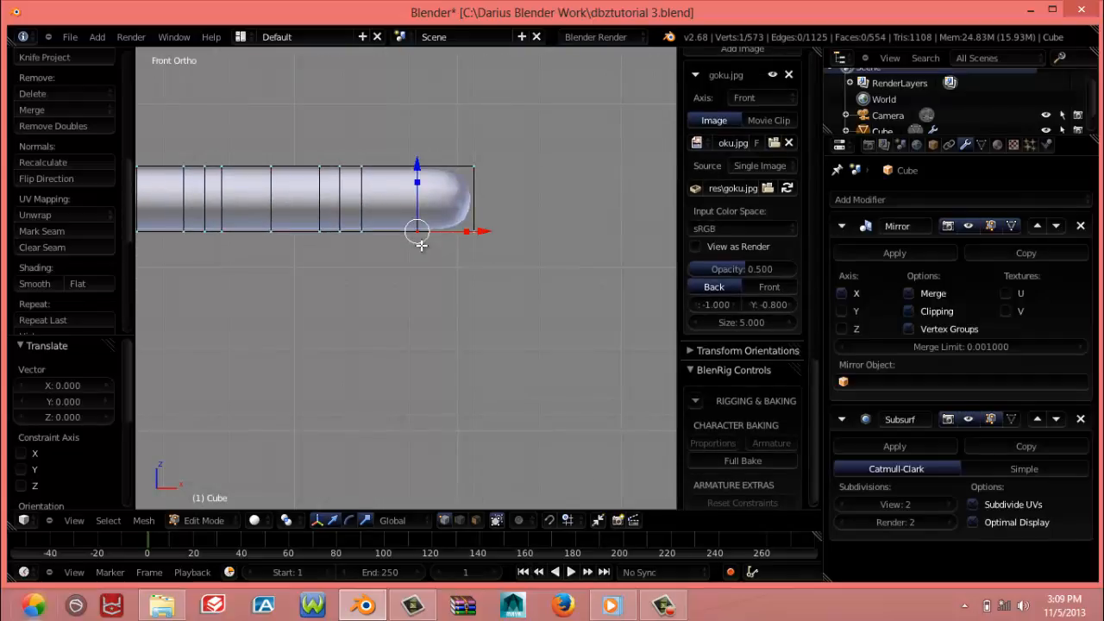
{"action": "key", "text": "z"}
{"action": "mouse_move", "coordinate": [416, 230]}
{"action": "middle_mouse_down"}
{"action": "mouse_move", "coordinate": [238, 281]}
{"action": "mouse_move", "coordinate": [420, 220]}
{"action": "middle_mouse_up"}
{"action": "key", "text": "ctrl+r"}
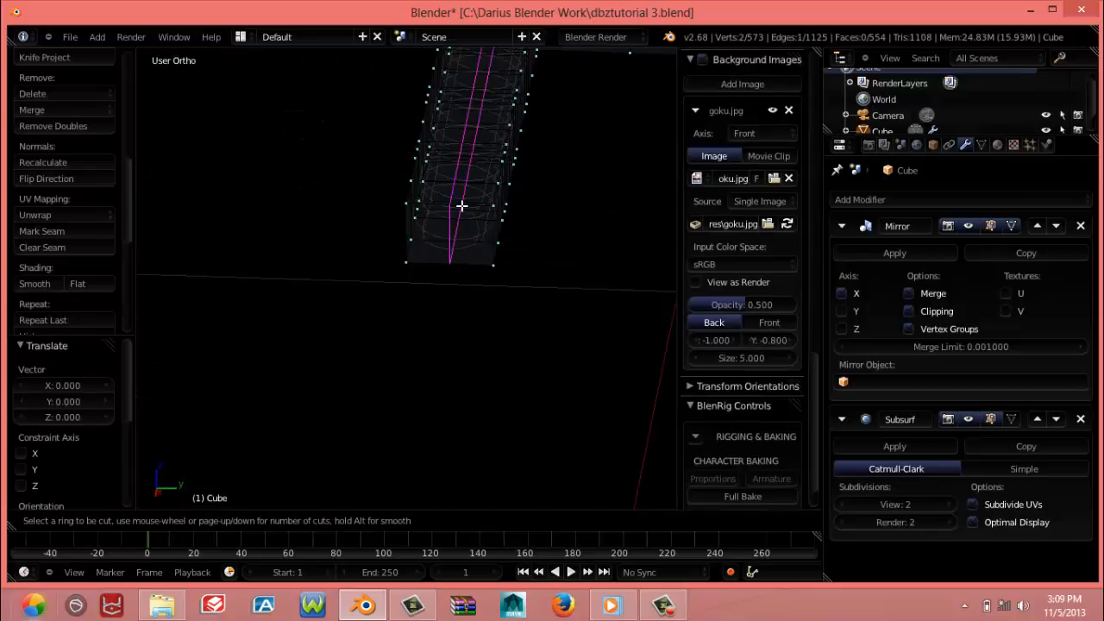
{"action": "left_click", "coordinate": [459, 206]}
{"action": "right_click", "coordinate": [459, 206]}
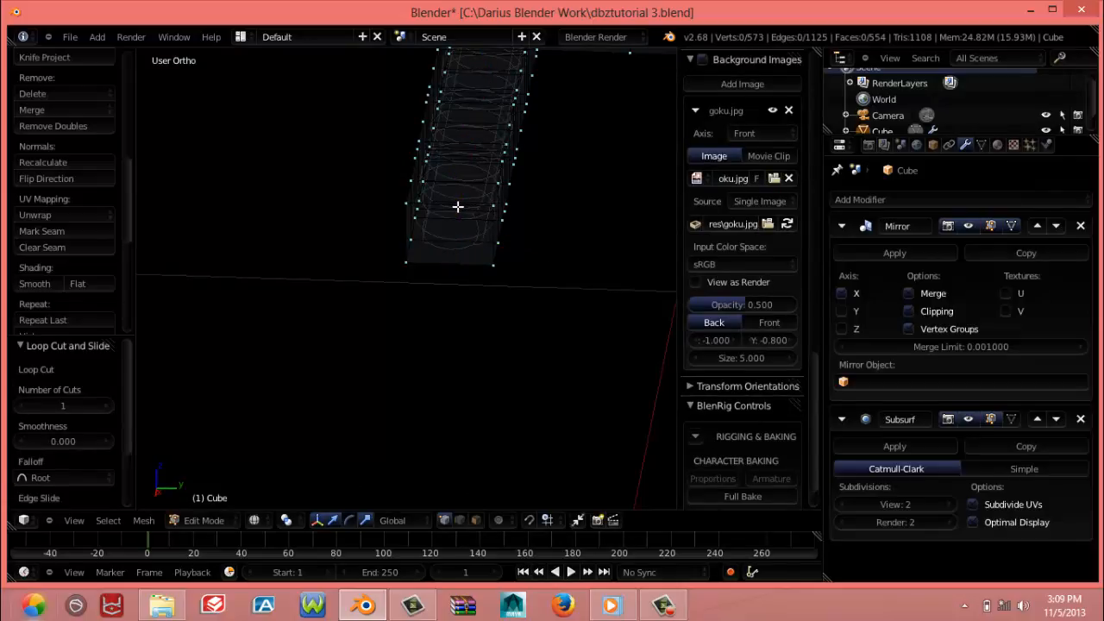
Select the underside vertices at the middle of the fingertip segment and lower them about 0.007 along Z
{"action": "key", "text": "z"}
{"action": "key", "text": "KP_1"}
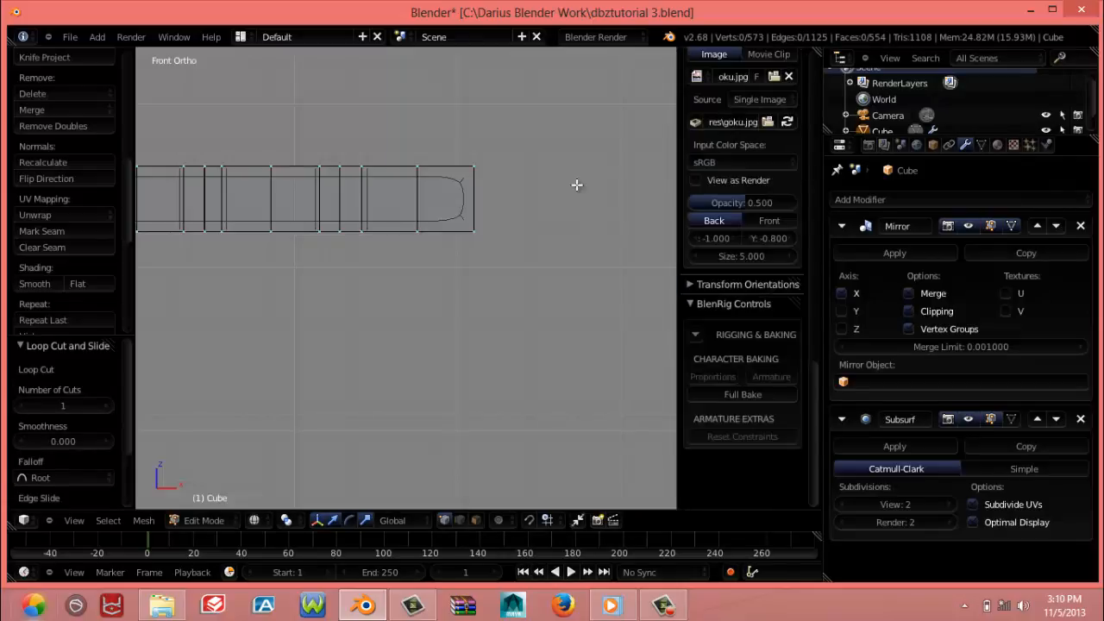
{"action": "mouse_move", "coordinate": [381, 213]}
{"action": "middle_mouse_down", "text": "shift"}
{"action": "mouse_move", "coordinate": [508, 276]}
{"action": "mouse_move", "coordinate": [467, 279]}
{"action": "middle_mouse_up", "text": "shift"}
{"action": "key", "text": "z"}
{"action": "scroll", "coordinate": [477, 276], "scroll_direction": "down", "scroll_amount": 4}
{"action": "right_click", "coordinate": [473, 282]}
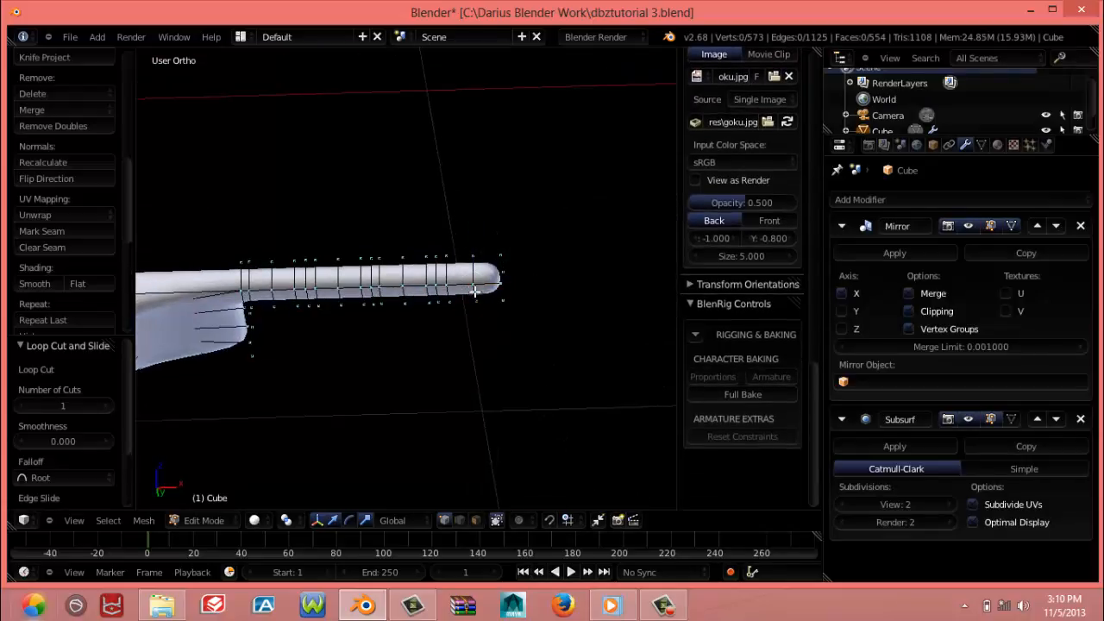
{"action": "key", "text": "KP_1"}
{"action": "right_click", "coordinate": [474, 291], "text": "shift"}
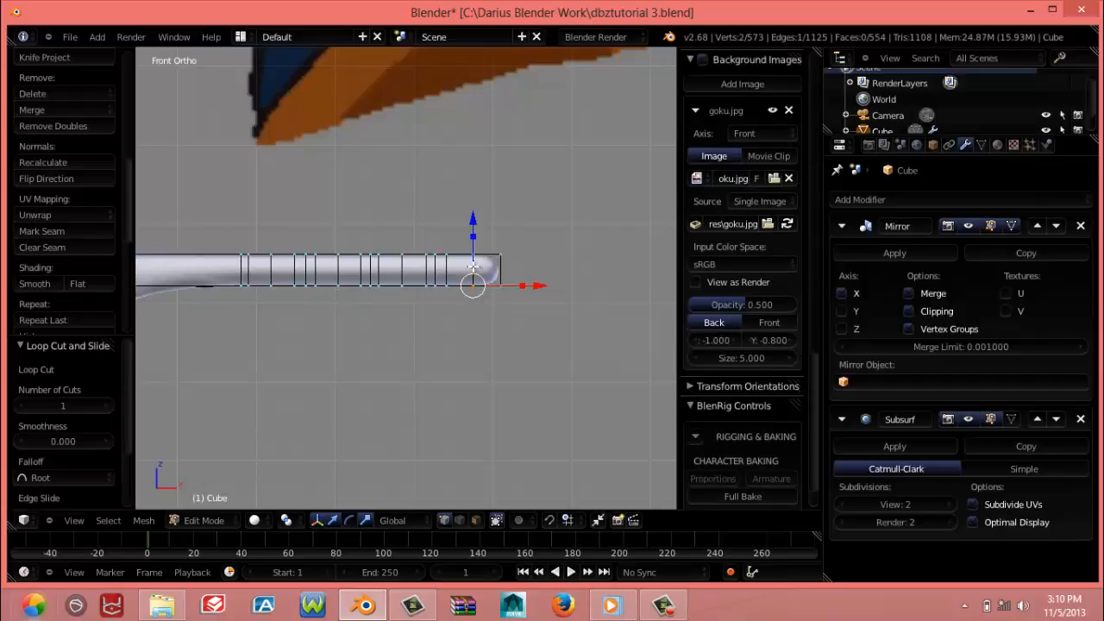
{"action": "left_click_drag", "start_coordinate": [473, 218], "coordinate": [473, 222]}
Box-select the underside vertices at the middle of the second segment from the tip in wireframe and lower them about 0.008 along Z
{"action": "key", "text": "z"}
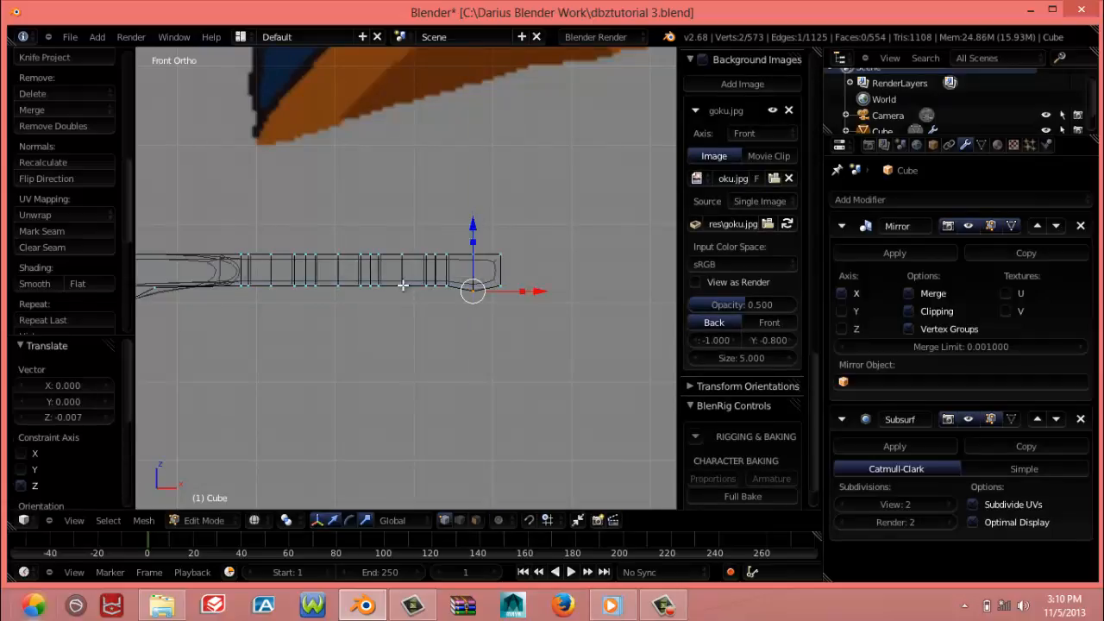
{"action": "key", "text": "a"}
{"action": "key", "text": "b"}
{"action": "left_click_drag", "start_coordinate": [398, 278], "coordinate": [403, 289]}
{"action": "left_click_drag", "start_coordinate": [404, 220], "coordinate": [404, 223]}
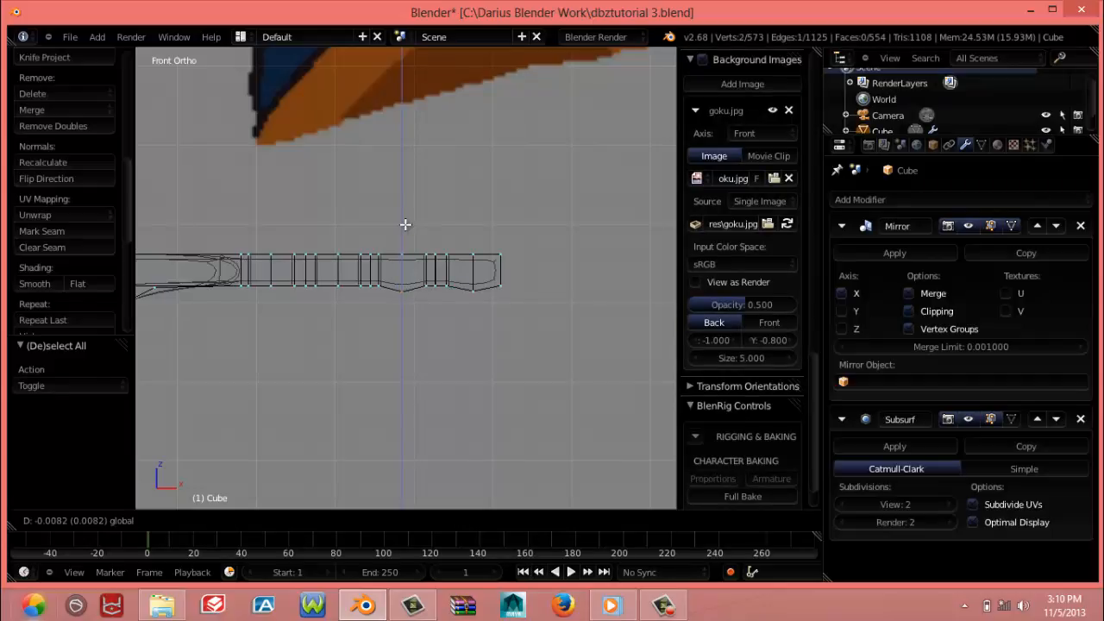
{"action": "left_click_drag", "start_coordinate": [406, 224], "coordinate": [405, 224]}
Select the underside vertices at the middle of the third segment from the tip and lower them slightly along Z
{"action": "key", "text": "a"}
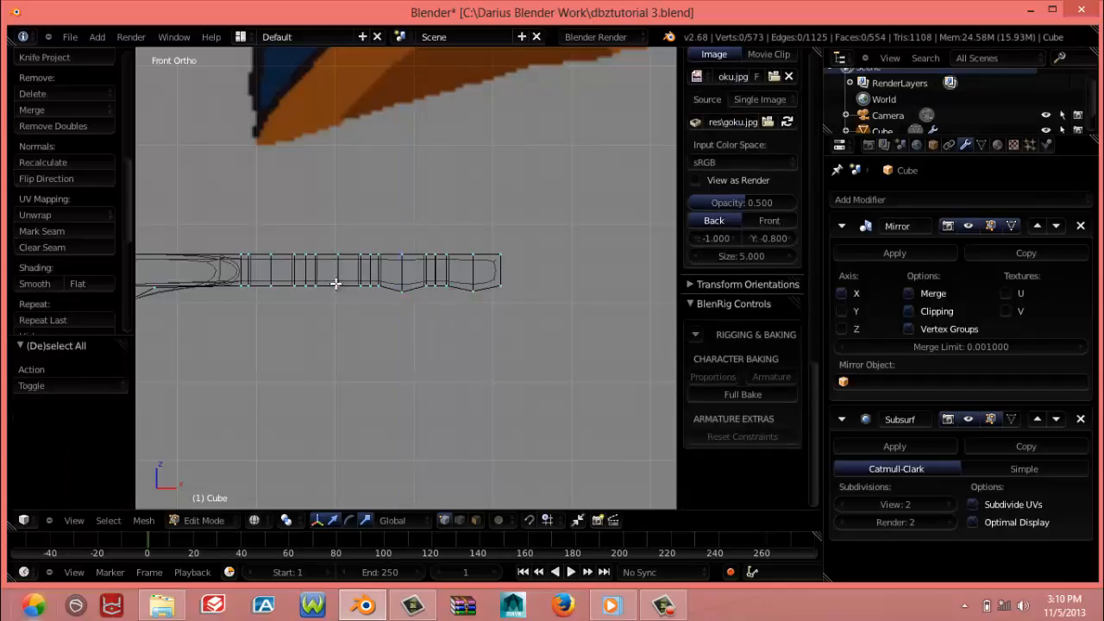
{"action": "right_click", "coordinate": [336, 284]}
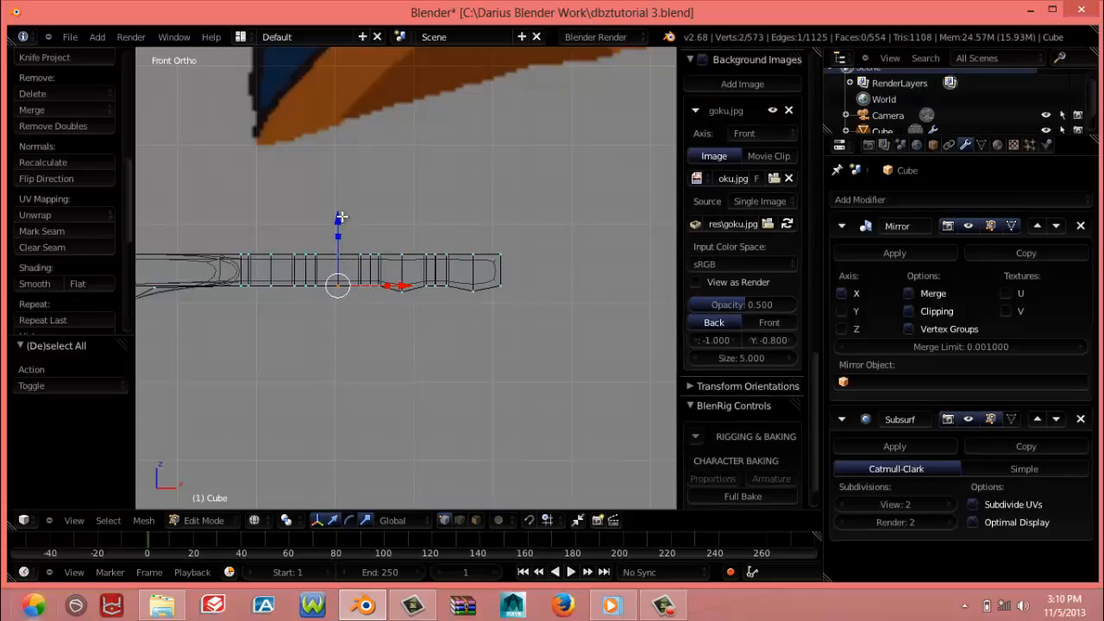
{"action": "left_click_drag", "start_coordinate": [340, 216], "coordinate": [342, 219]}
Select the underside vertices at the middle of the base segment beside the palm and lower them slightly along Z
{"action": "right_click", "coordinate": [271, 284]}
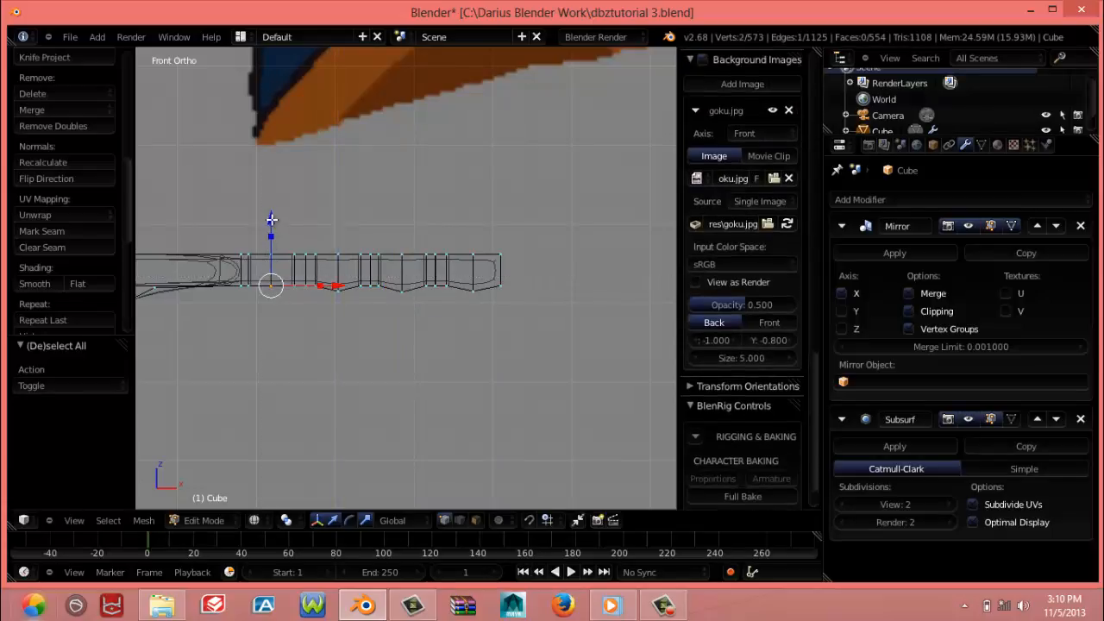
{"action": "left_click_drag", "start_coordinate": [272, 220], "coordinate": [274, 222]}
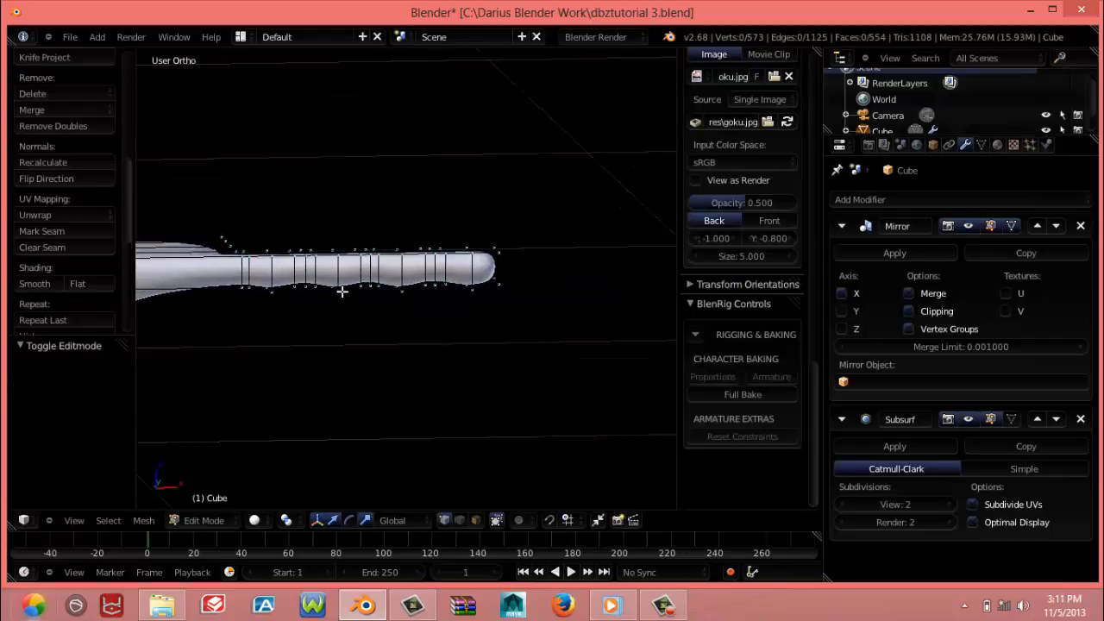
{"action": "middle_click_drag", "start_coordinate": [343, 290], "coordinate": [333, 276]}
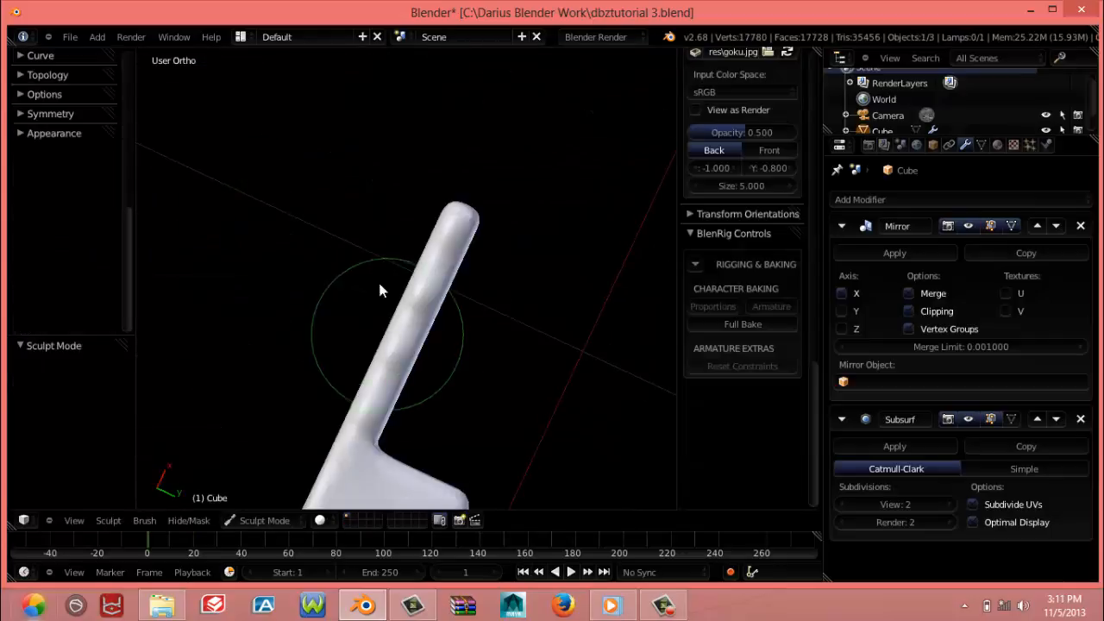
{"action": "mouse_move", "coordinate": [380, 285]}
{"action": "middle_mouse_down"}
{"action": "mouse_move", "coordinate": [359, 298]}
{"action": "mouse_move", "coordinate": [287, 232]}
{"action": "mouse_move", "coordinate": [400, 328]}
{"action": "middle_mouse_up"}
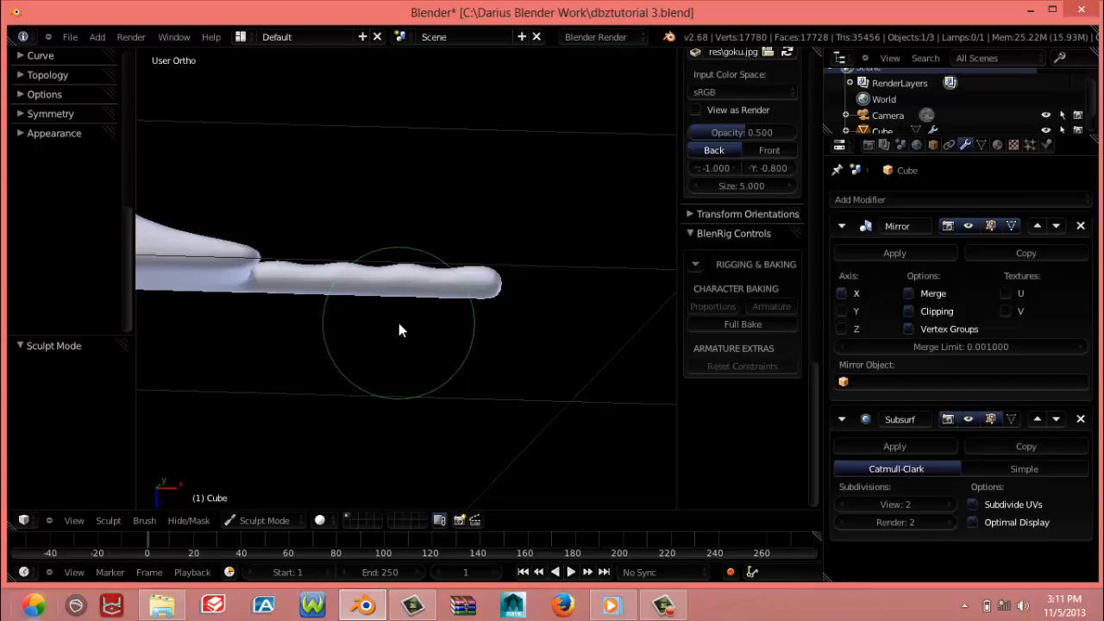
{"action": "key", "text": "KP_1"}
{"action": "scroll", "coordinate": [399, 329], "scroll_direction": "up", "scroll_amount": 3}
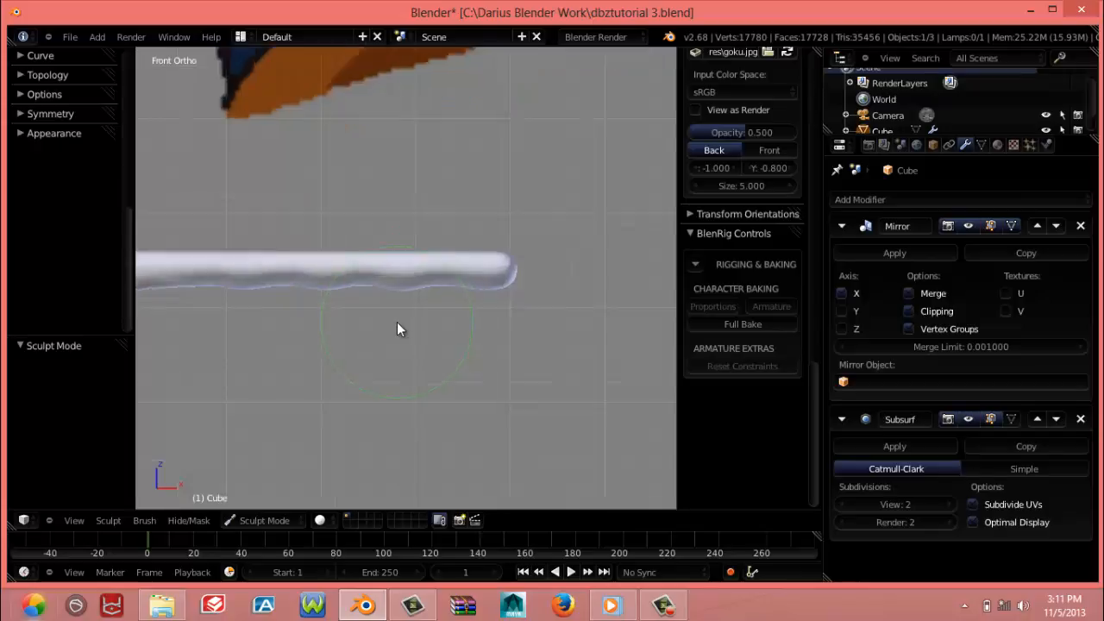
Select the lowered underside vertices of all four finger segments in wireframe and raise them slightly along Z to flatten the pads
{"action": "key", "text": "Tab"}
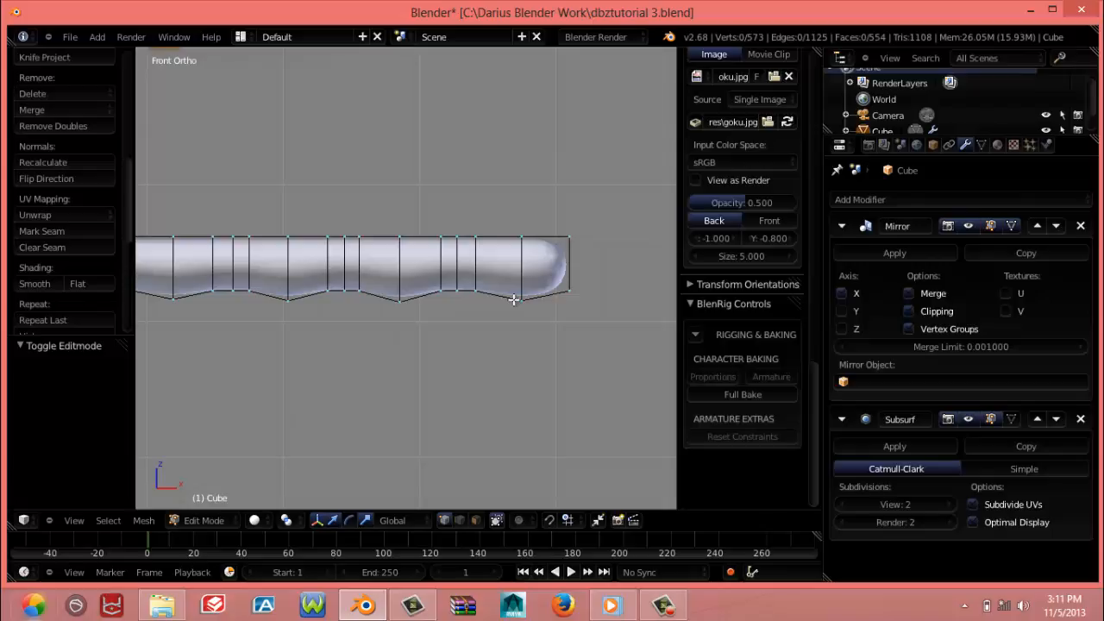
{"action": "key", "text": "a"}
{"action": "key", "text": "a"}
{"action": "key", "text": "z"}
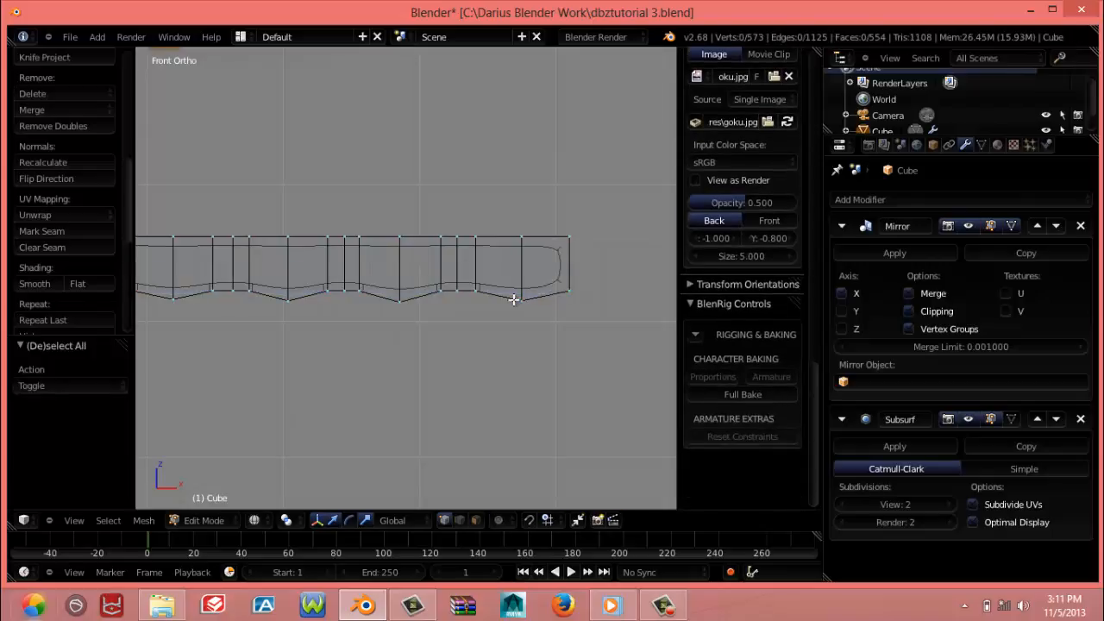
{"action": "right_click", "coordinate": [520, 303]}
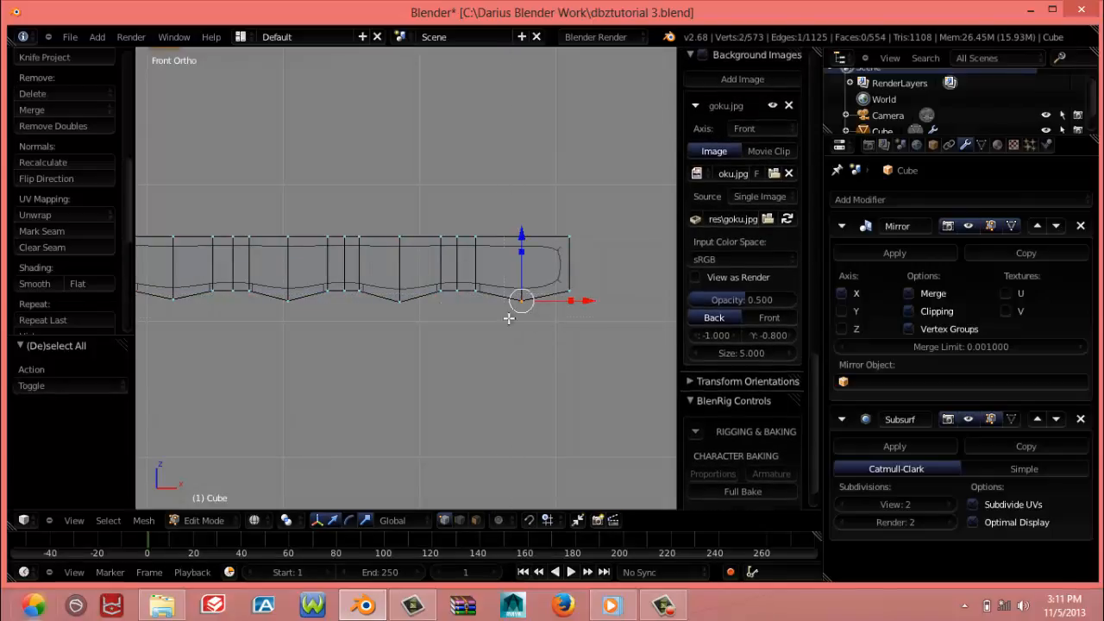
{"action": "key", "text": "b"}
{"action": "left_click_drag", "start_coordinate": [382, 289], "coordinate": [411, 312]}
{"action": "key", "text": "b"}
{"action": "left_click_drag", "start_coordinate": [267, 291], "coordinate": [311, 320]}
{"action": "middle_click_drag", "start_coordinate": [384, 322], "coordinate": [506, 333], "text": "shift"}
{"action": "middle_click_drag", "start_coordinate": [428, 322], "coordinate": [482, 326], "text": "shift"}
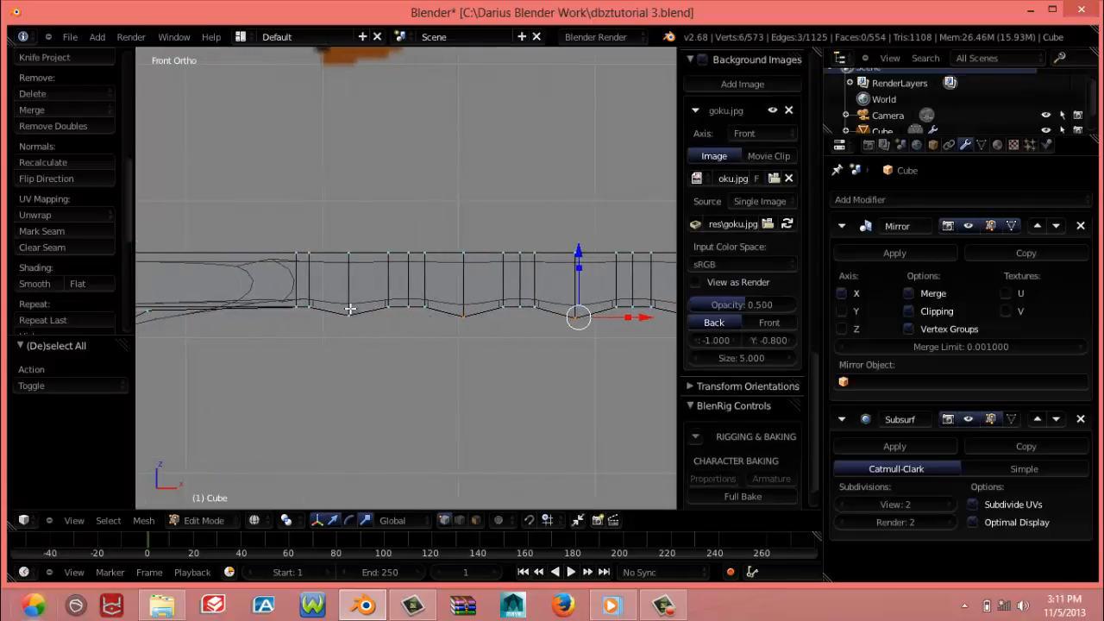
{"action": "key", "text": "b"}
{"action": "left_click_drag", "start_coordinate": [336, 301], "coordinate": [380, 343]}
{"action": "middle_click_drag", "start_coordinate": [538, 302], "coordinate": [447, 262], "text": "shift"}
{"action": "left_click_drag", "start_coordinate": [448, 262], "coordinate": [448, 255]}
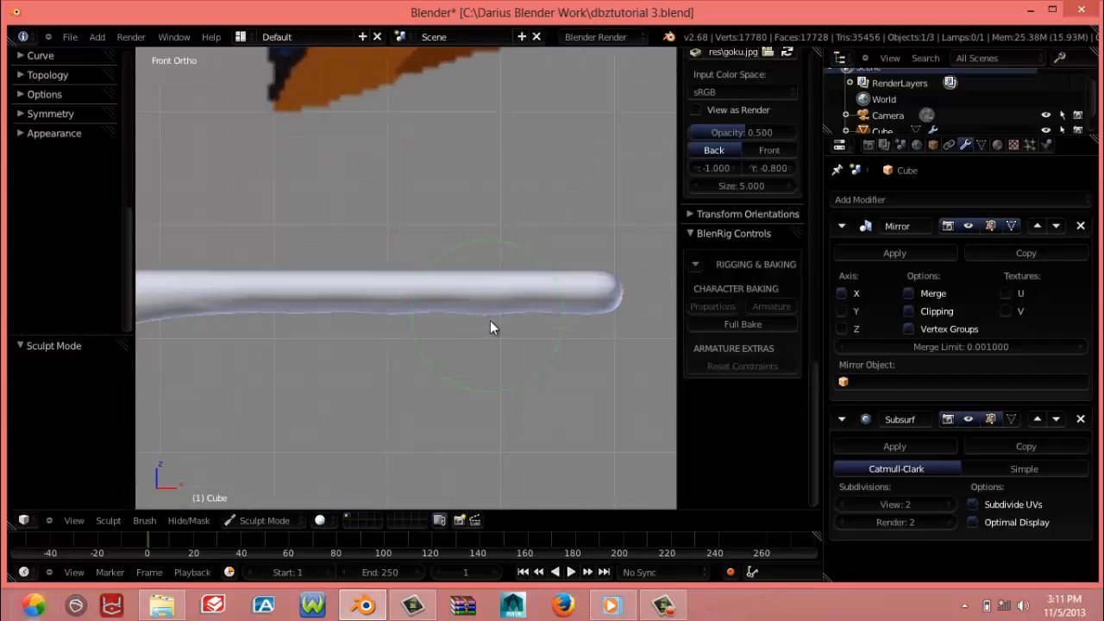
Examine the smoothed finger and its softened underside pads from an angled view, the front and the top
{"action": "mouse_move", "coordinate": [490, 325]}
{"action": "middle_mouse_down"}
{"action": "mouse_move", "coordinate": [437, 302]}
{"action": "mouse_move", "coordinate": [271, 316]}
{"action": "mouse_move", "coordinate": [187, 352]}
{"action": "mouse_move", "coordinate": [170, 325]}
{"action": "mouse_move", "coordinate": [342, 436]}
{"action": "mouse_move", "coordinate": [458, 399]}
{"action": "mouse_move", "coordinate": [498, 352]}
{"action": "middle_mouse_up"}
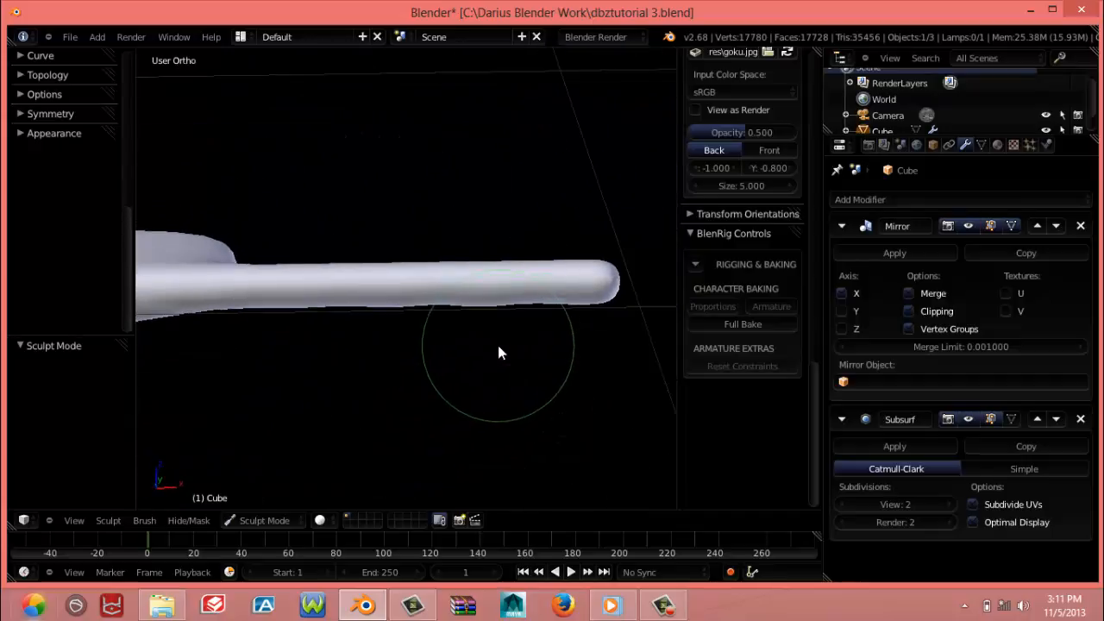
{"action": "key", "text": "KP_1"}
{"action": "scroll", "coordinate": [477, 341], "scroll_direction": "down", "scroll_amount": 3}
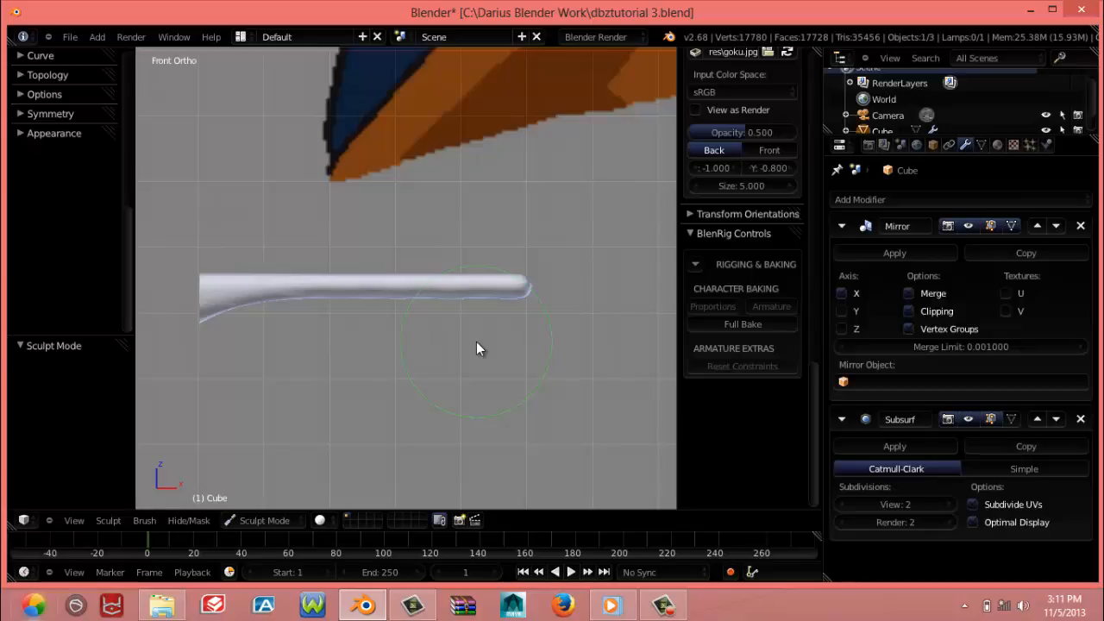
{"action": "middle_click_drag", "start_coordinate": [441, 378], "coordinate": [456, 412]}
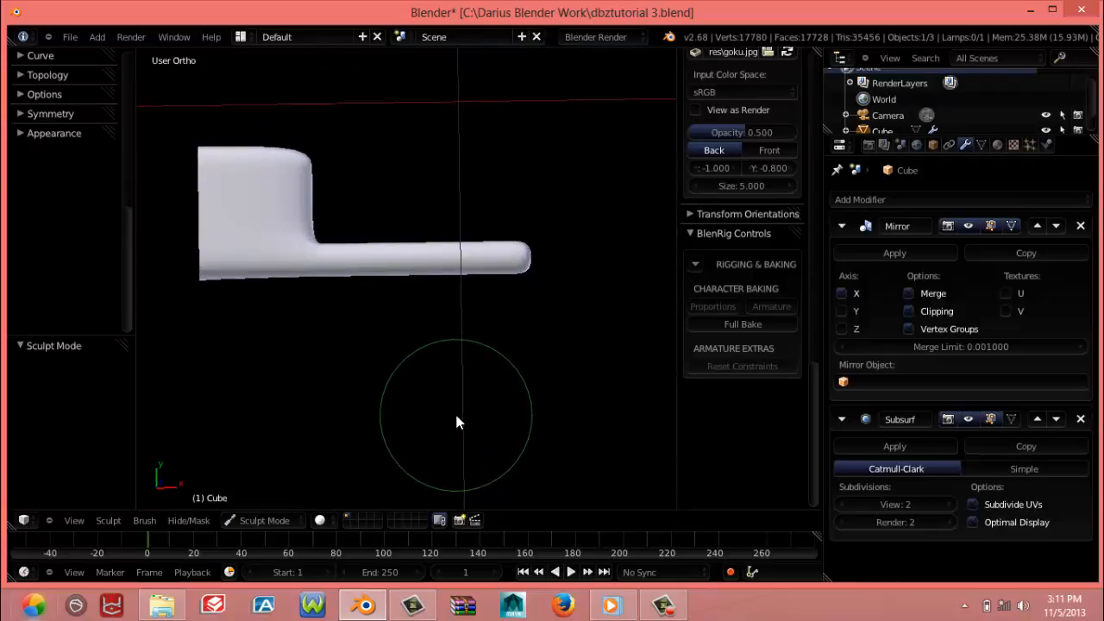
{"action": "key", "text": "KP_7"}
{"action": "scroll", "coordinate": [455, 412], "scroll_direction": "up", "scroll_amount": 4}
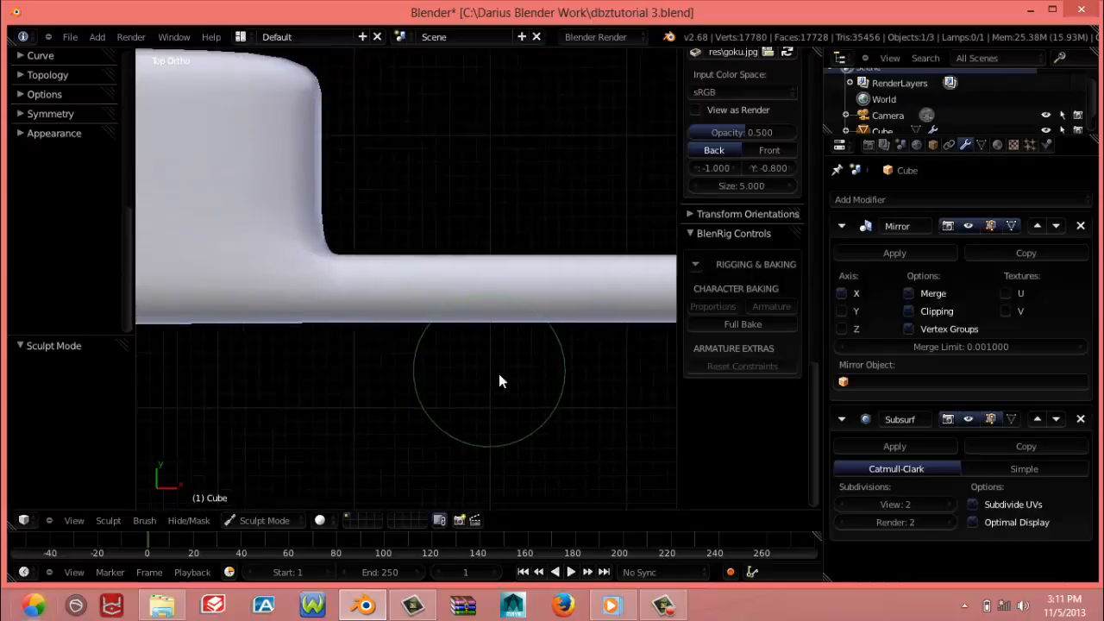
Select all of the finger's edge loops out to the fingertip in the top view, leaving out the loop joining the palm
{"action": "key", "text": "Tab"}
{"action": "scroll", "coordinate": [388, 354], "scroll_direction": "down", "scroll_amount": 2}
{"action": "scroll", "coordinate": [388, 349], "scroll_direction": "up", "scroll_amount": 2}
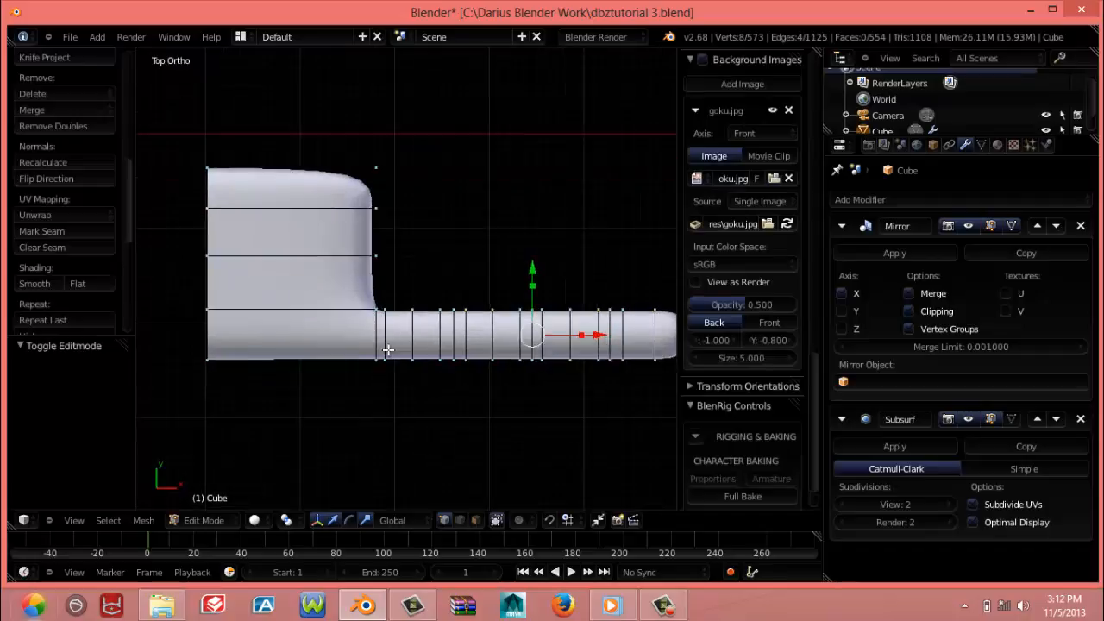
{"action": "right_click", "coordinate": [374, 355], "text": "alt"}
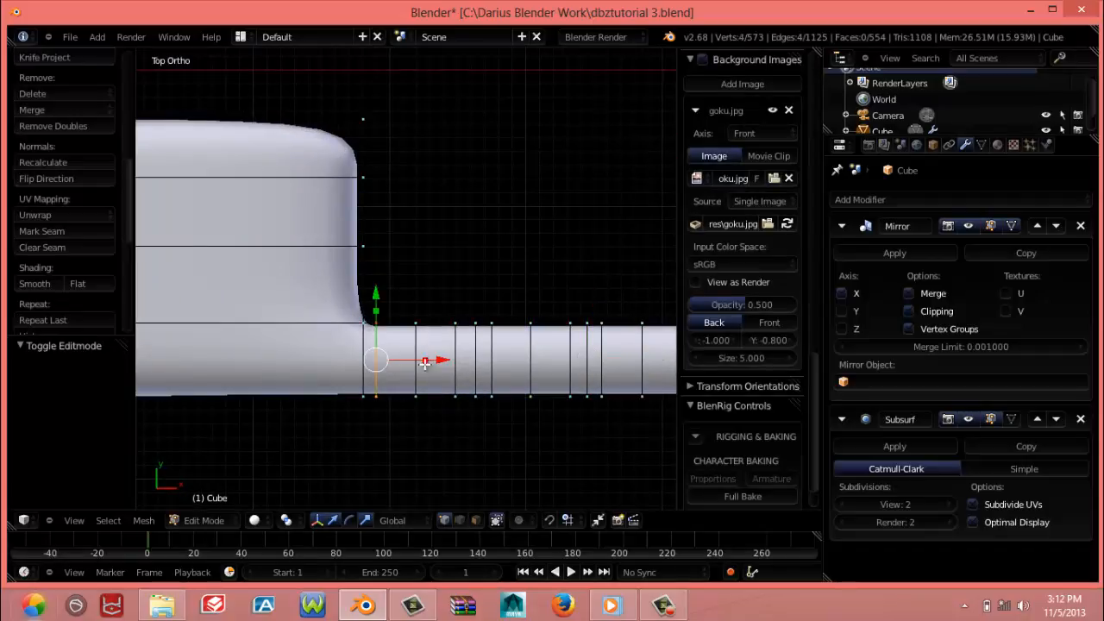
{"action": "right_click", "coordinate": [422, 366], "text": "alt+shift"}
{"action": "right_click", "coordinate": [453, 365], "text": "alt+shift"}
{"action": "right_click", "coordinate": [478, 363], "text": "alt+shift"}
{"action": "right_click", "coordinate": [495, 361], "text": "alt+shift"}
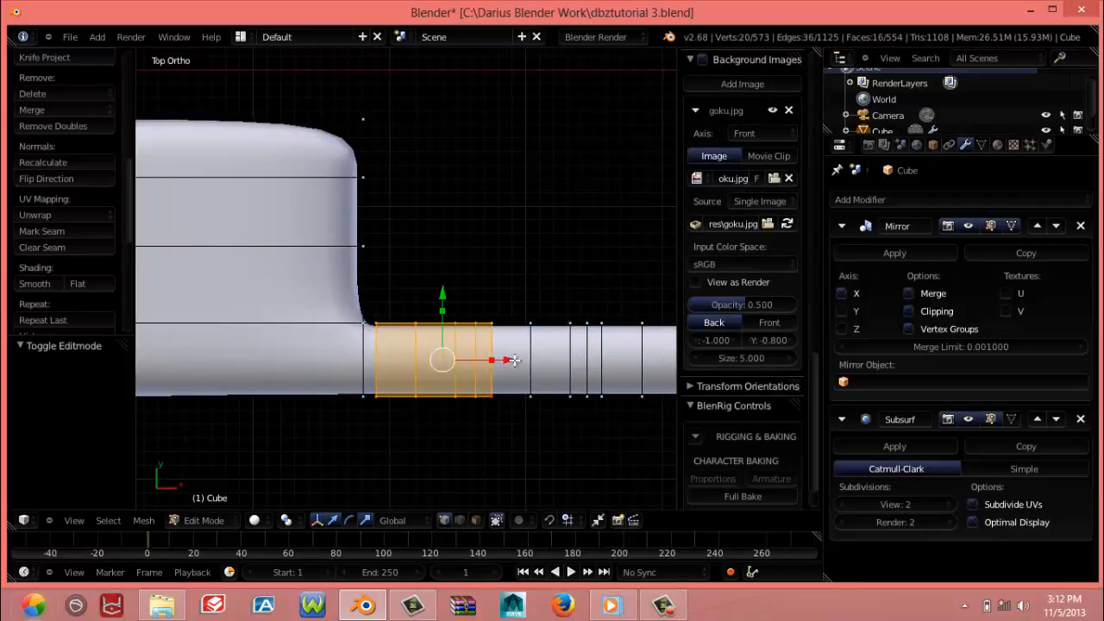
{"action": "scroll", "coordinate": [377, 382], "scroll_direction": "down", "scroll_amount": 3}
{"action": "key", "text": "z"}
{"action": "key", "text": "b"}
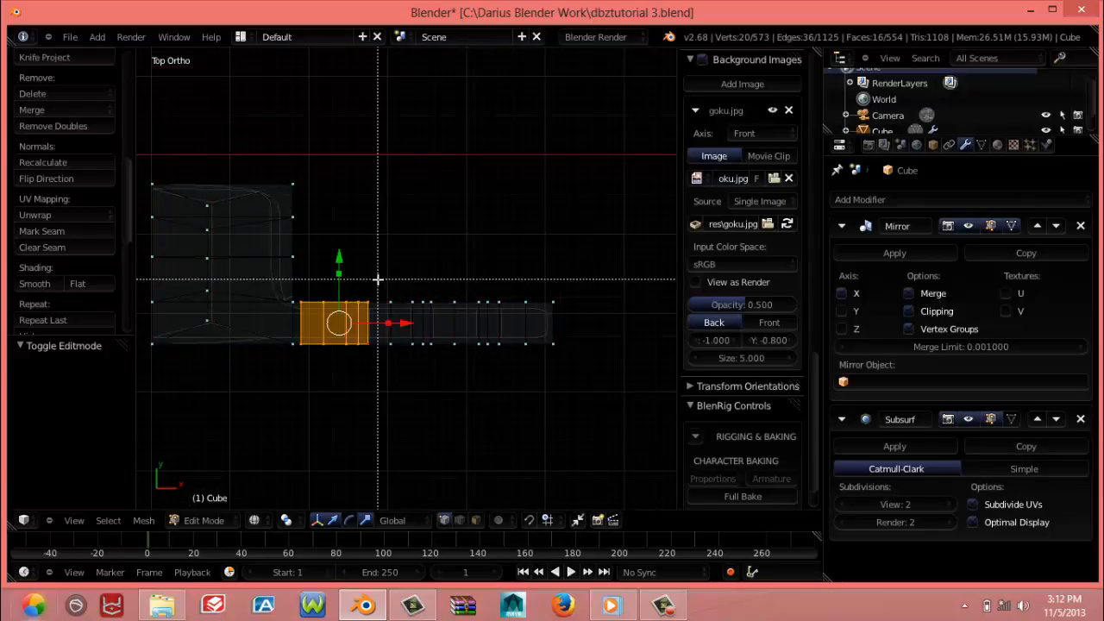
{"action": "left_click_drag", "start_coordinate": [377, 279], "coordinate": [570, 372]}
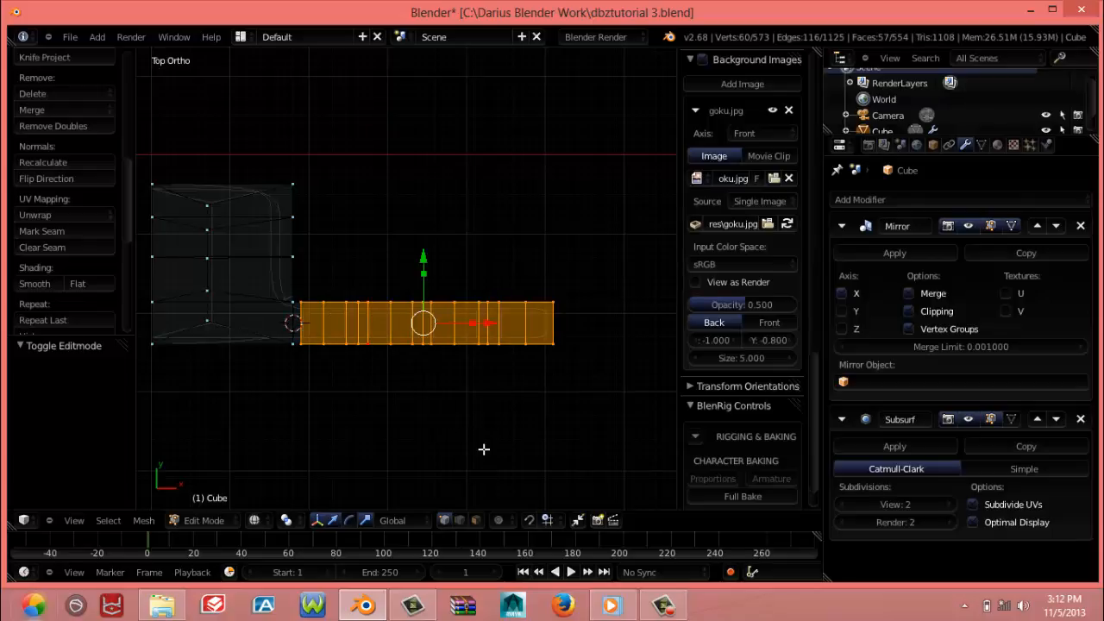
Set the pivot to the 3D cursor at the finger's base and rotate the selected finger clockwise with smooth proportional editing
{"action": "key", "text": "period"}
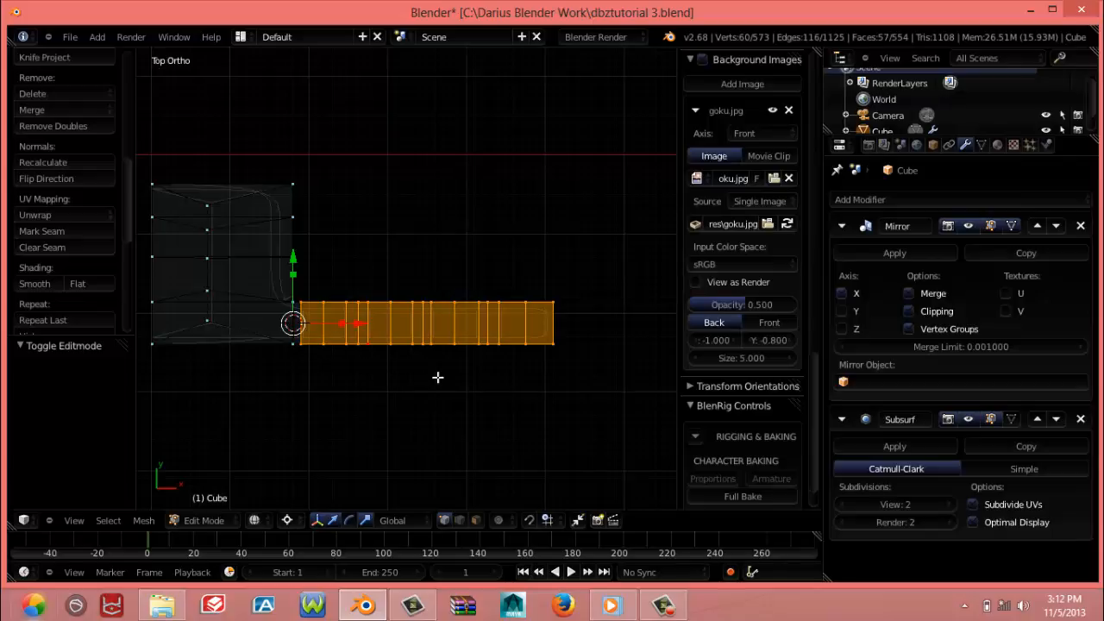
{"action": "key", "text": "r"}
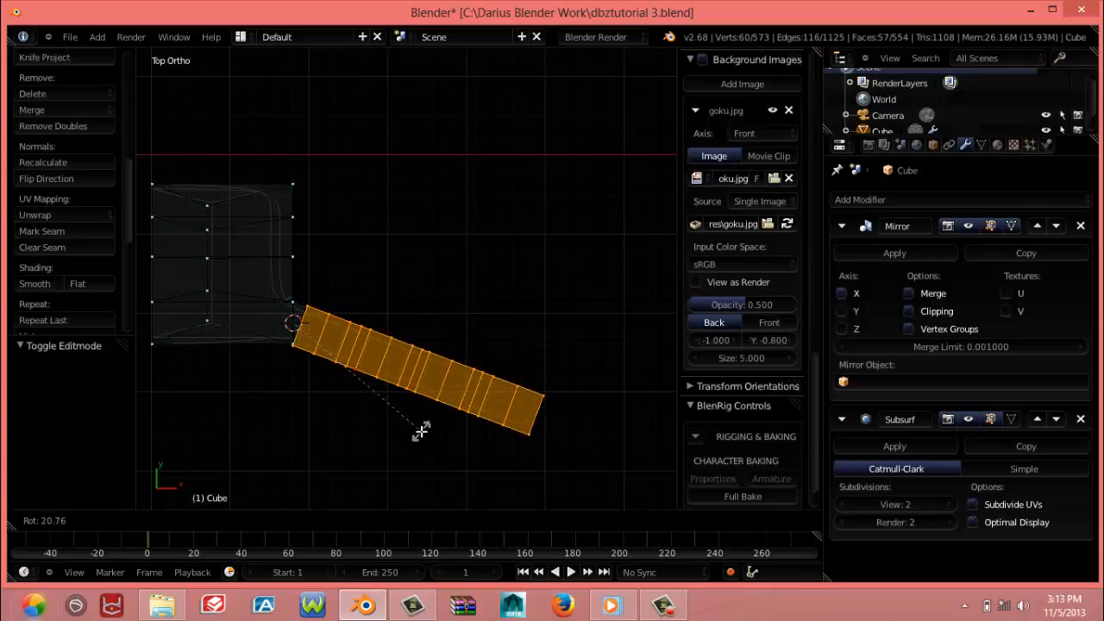
{"action": "key", "text": "Escape"}
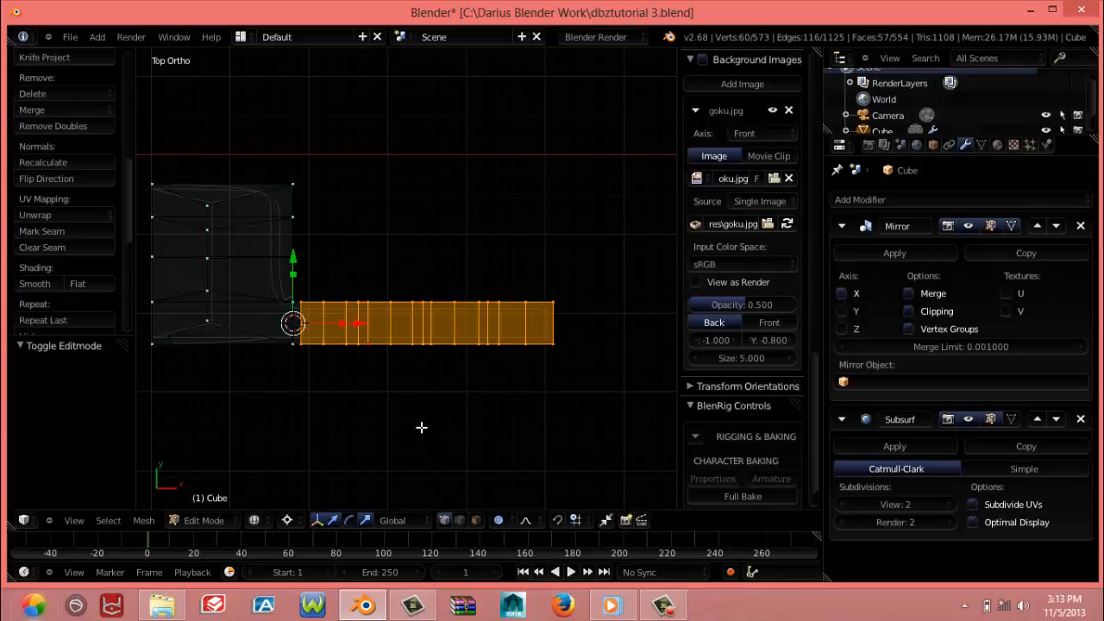
{"action": "key", "text": "r"}
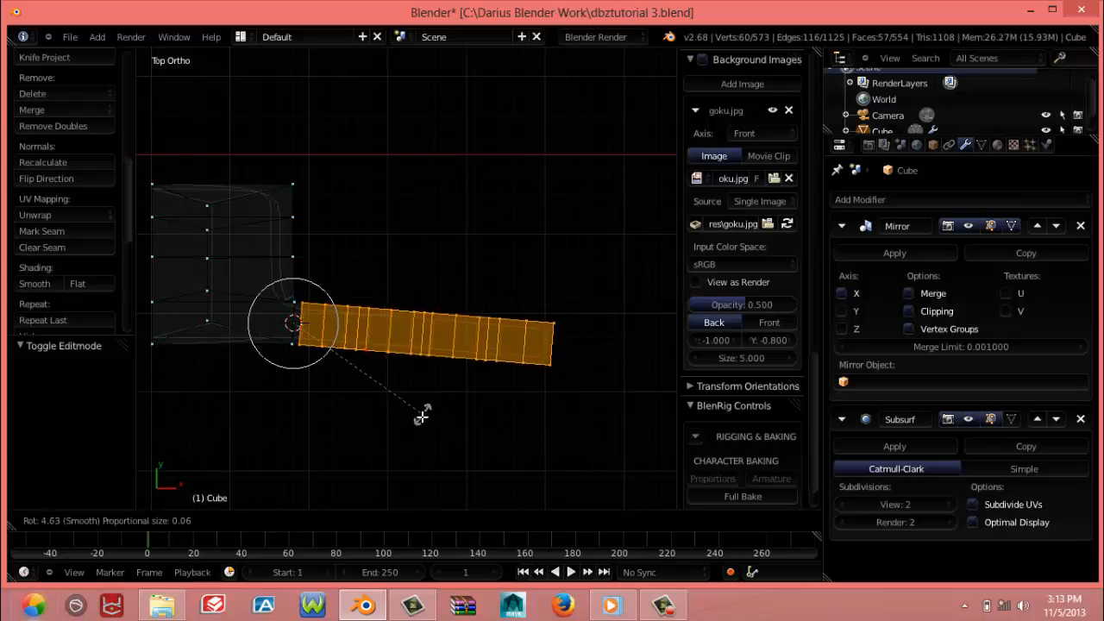
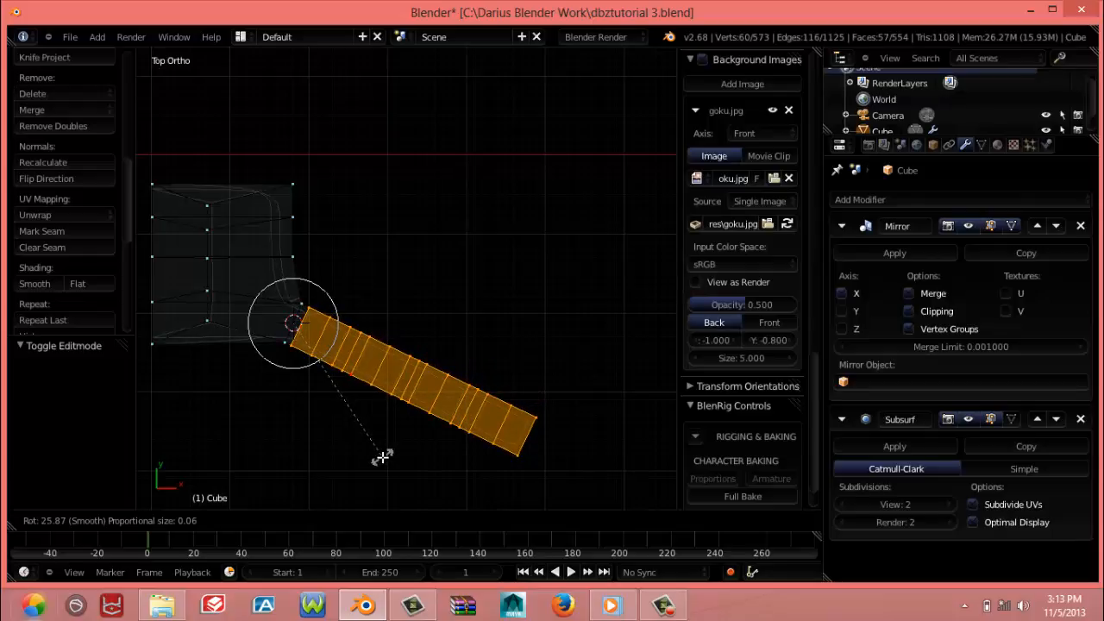
Finish the finger's clockwise rotation at about 26°, and duplicate the finger in place with the 3D cursor at the palm's centre
{"action": "left_click", "coordinate": [382, 457]}
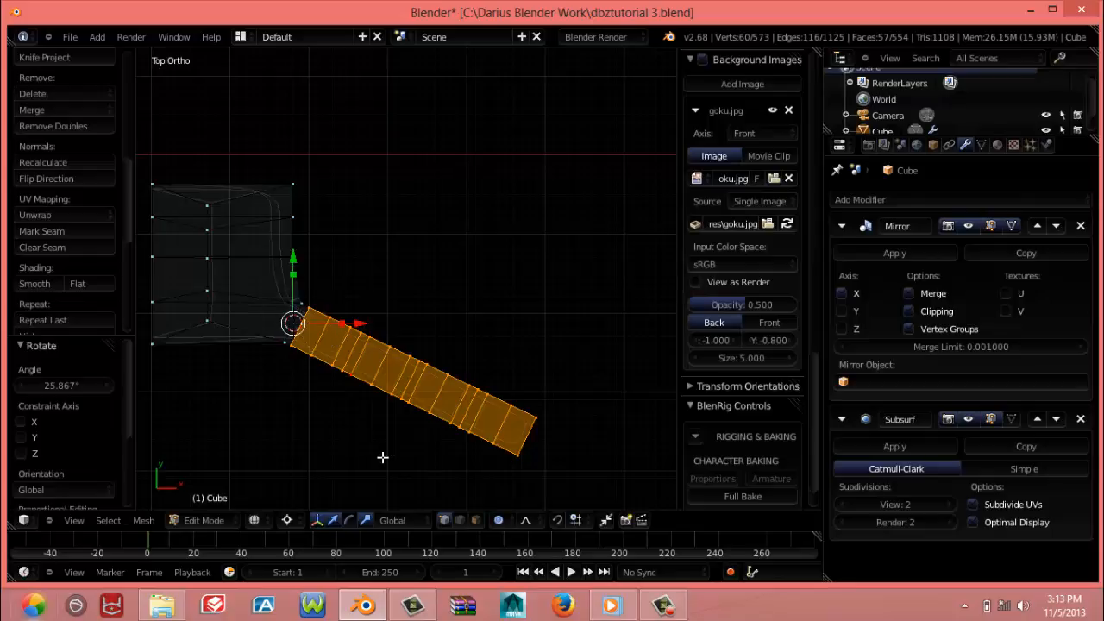
{"action": "left_click", "coordinate": [206, 256]}
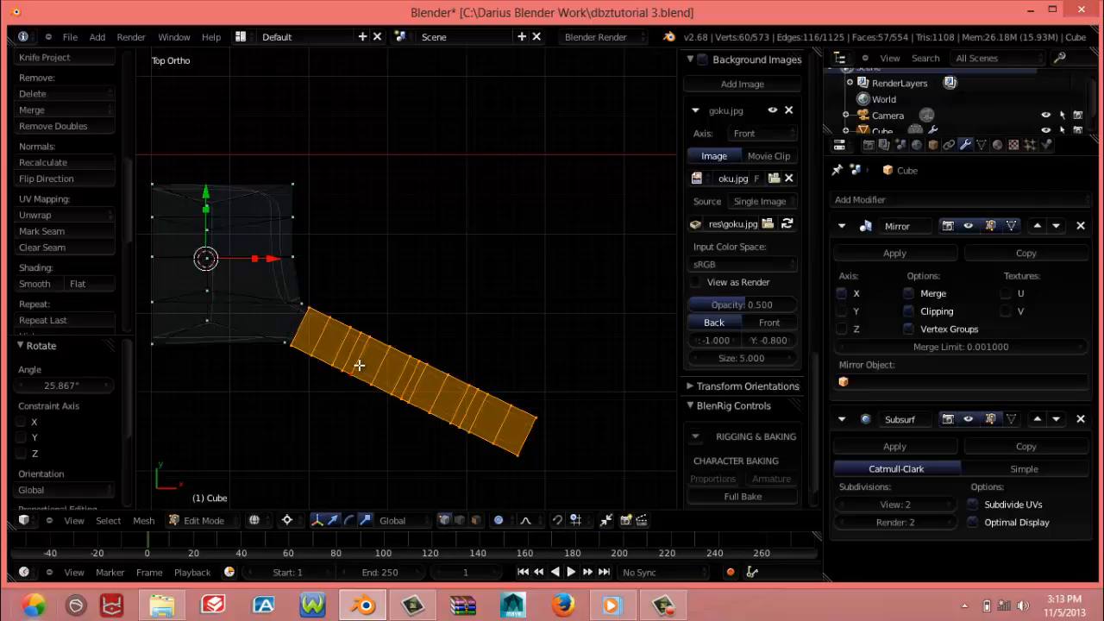
{"action": "key", "text": "shift+d"}
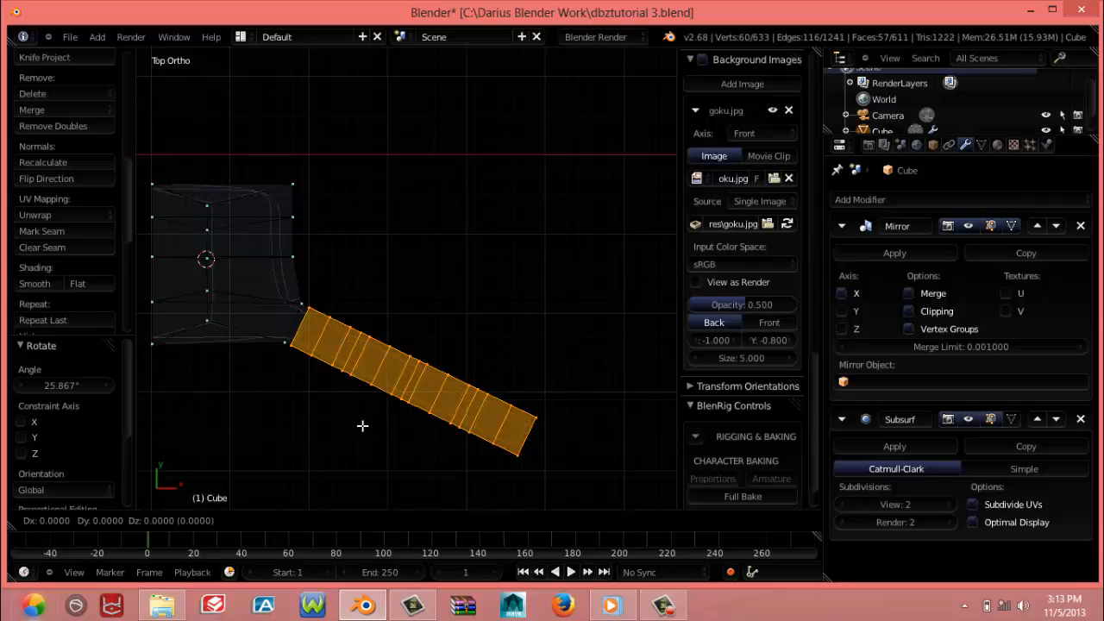
{"action": "right_click", "coordinate": [362, 425]}
Rotate the duplicated finger about 26.9° counter-clockwise around the palm's centre with proportional editing turned off
{"action": "key", "text": "r"}
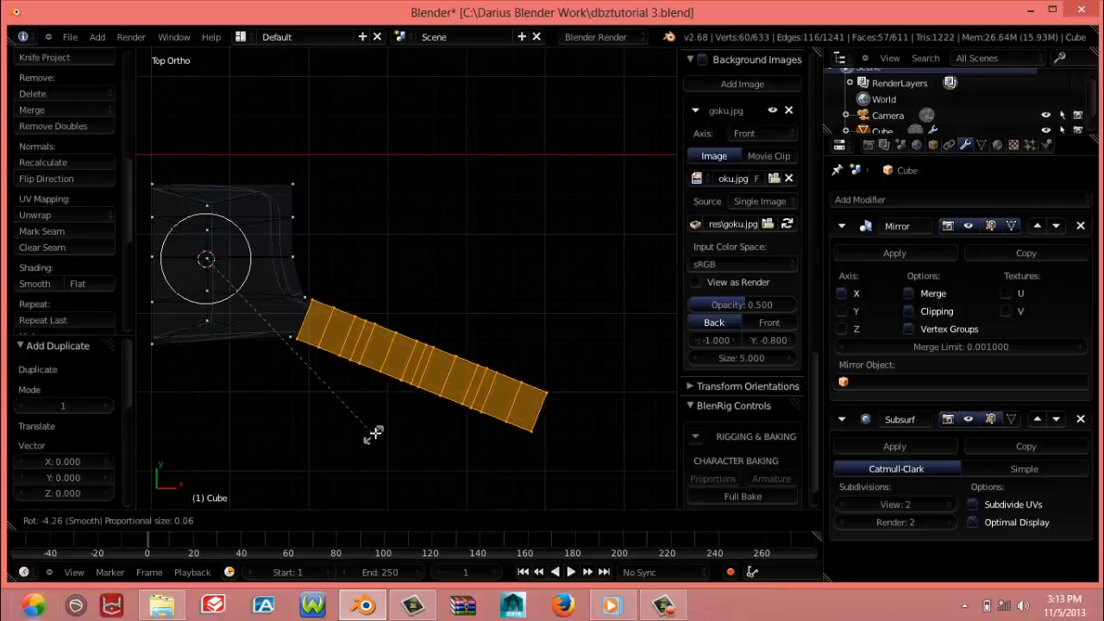
{"action": "left_click", "coordinate": [373, 434]}
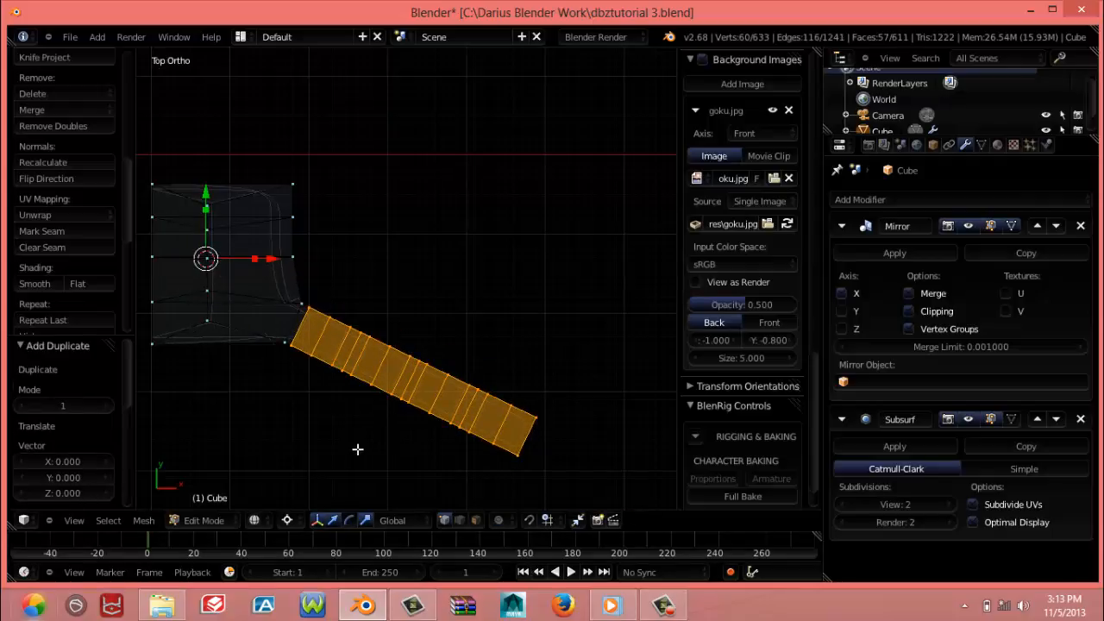
{"action": "key", "text": "r"}
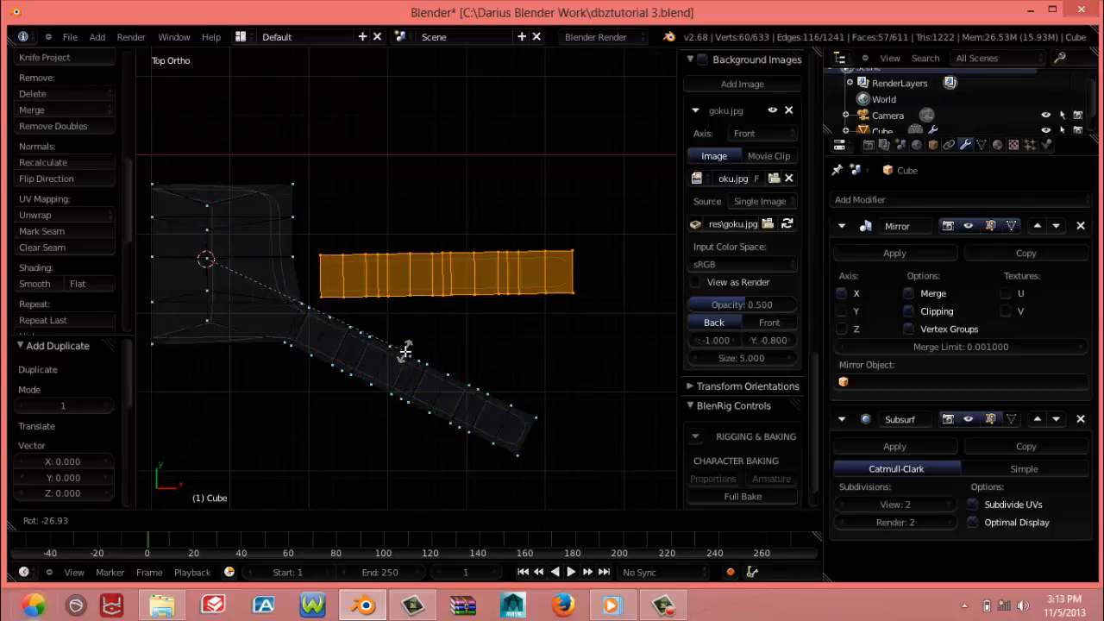
{"action": "left_click", "coordinate": [405, 354]}
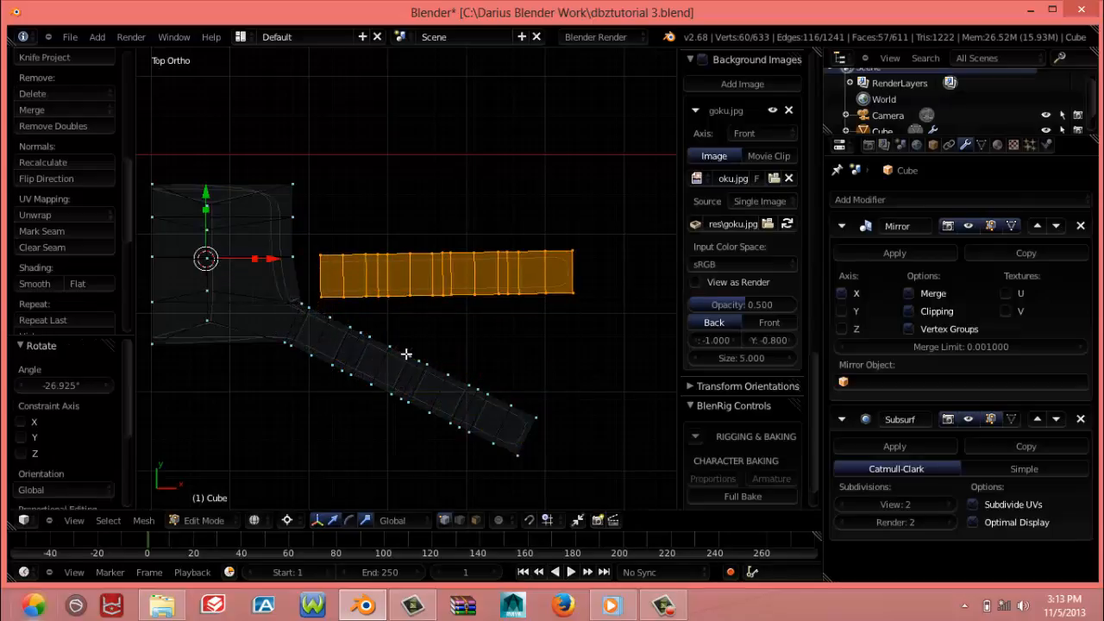
Straighten the second finger by rotating it about 1° clockwise, and lengthen it along X by factors of 1.065 and 1.017
{"action": "left_click_drag", "start_coordinate": [255, 261], "coordinate": [256, 263]}
{"action": "right_click", "coordinate": [256, 263]}
{"action": "key", "text": "r"}
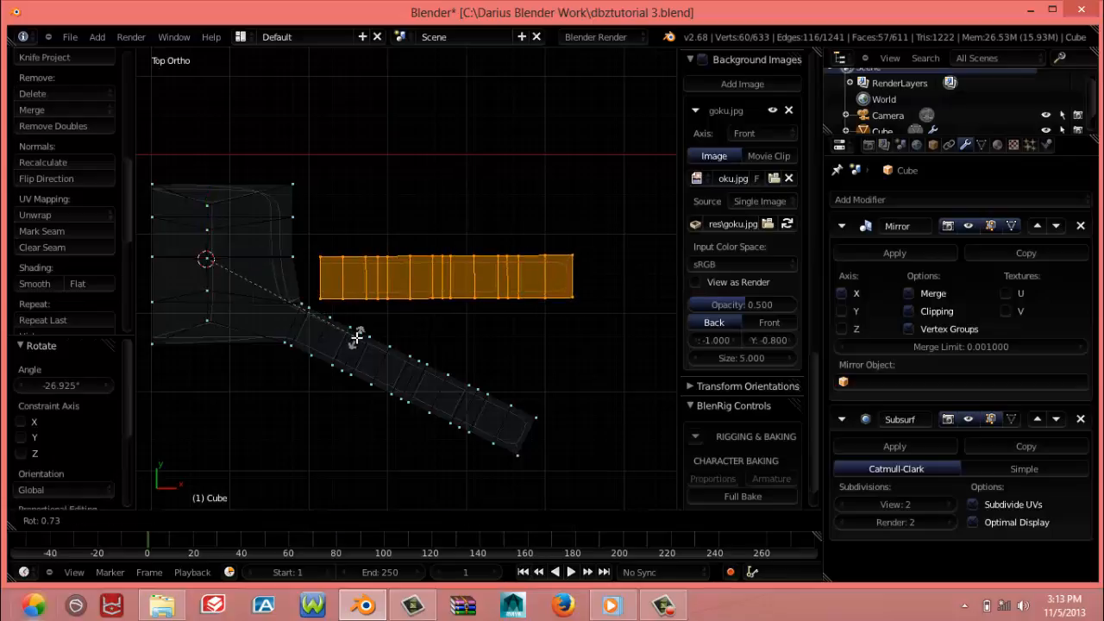
{"action": "left_click", "coordinate": [291, 301]}
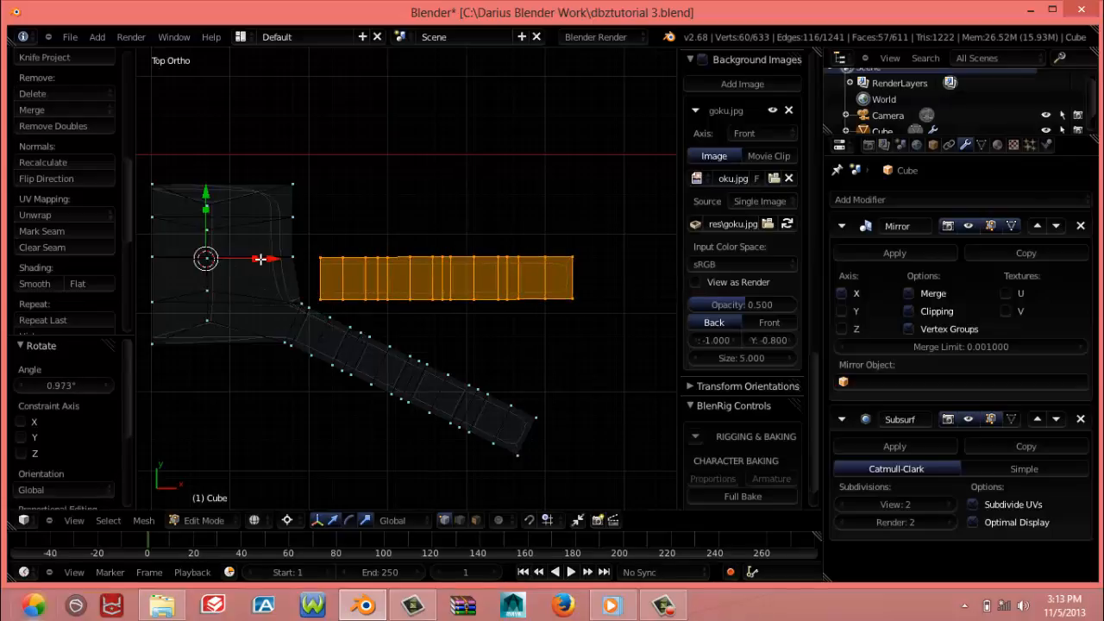
{"action": "left_click_drag", "start_coordinate": [256, 258], "coordinate": [260, 258]}
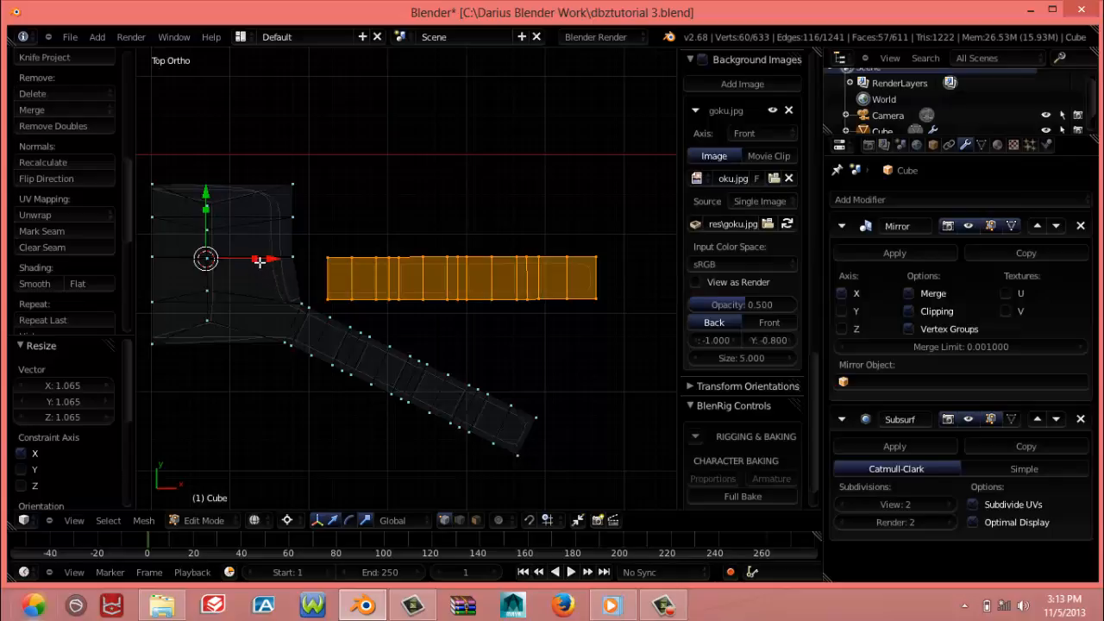
{"action": "left_click_drag", "start_coordinate": [256, 259], "coordinate": [258, 259]}
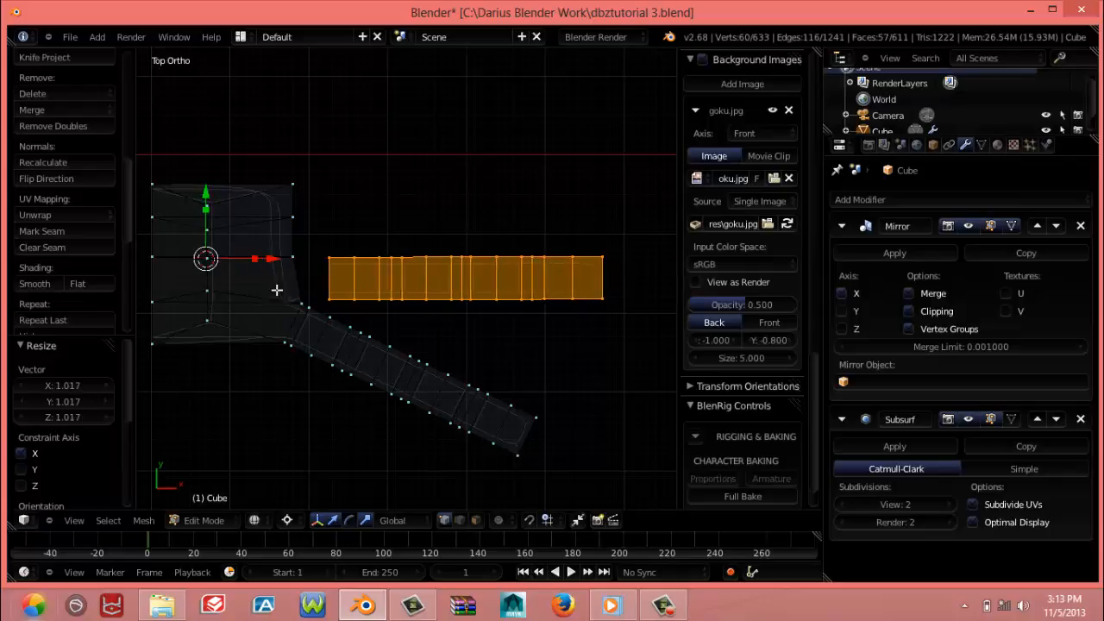
Duplicate the straight finger in place and scale the copy to about 0.966 along X
{"action": "key", "text": "shift+d"}
{"action": "right_click", "coordinate": [347, 331]}
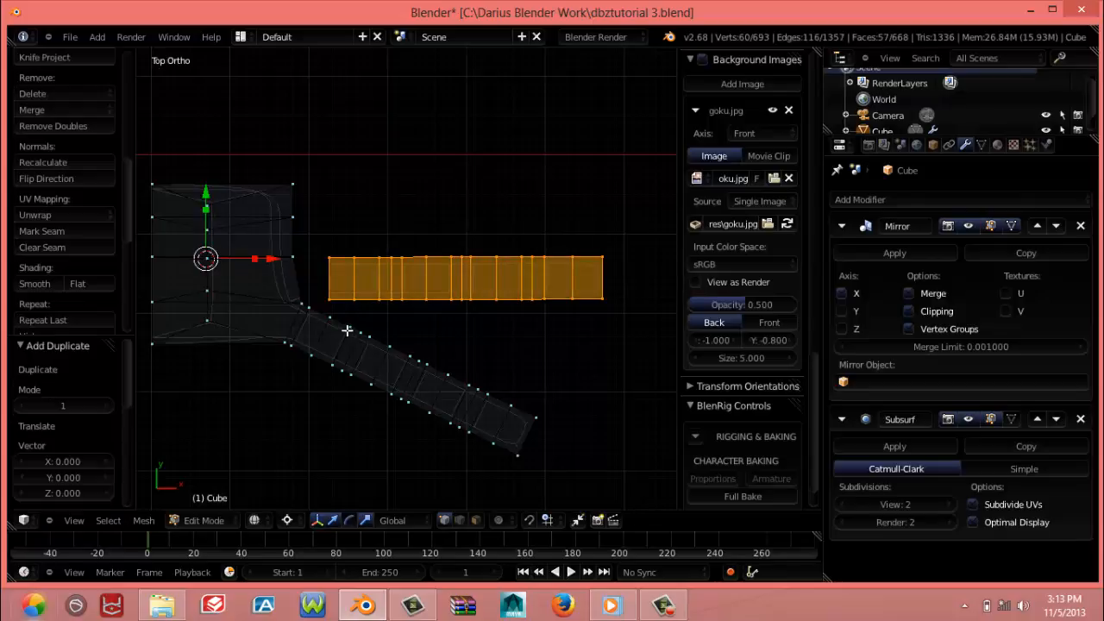
{"action": "key", "text": "s"}
{"action": "key", "text": "x"}
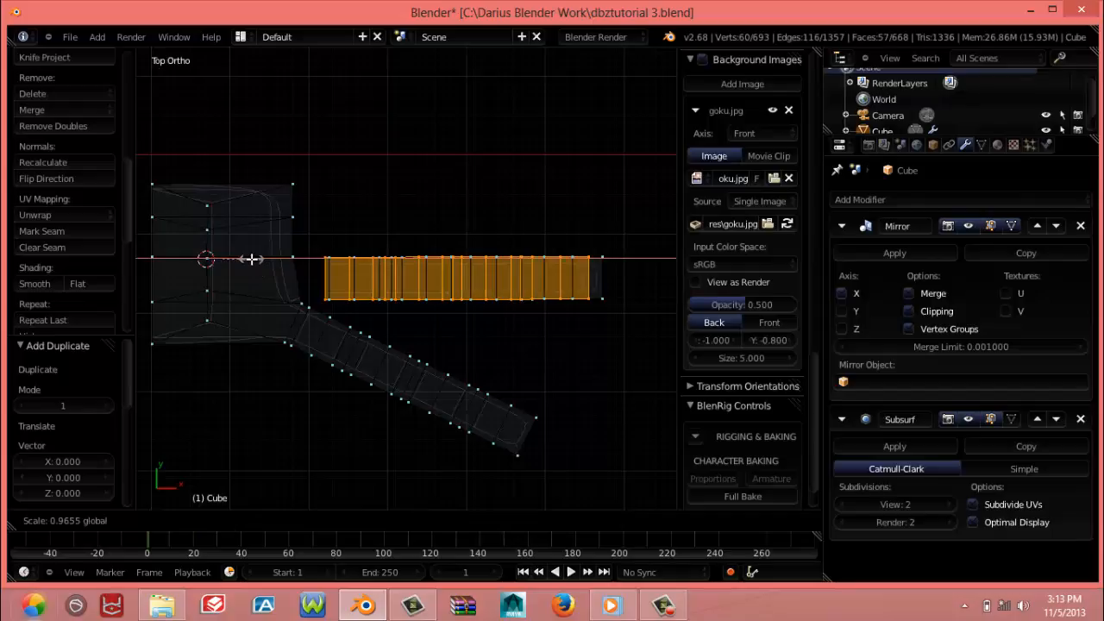
{"action": "left_click", "coordinate": [251, 259]}
{"action": "key", "text": "r"}
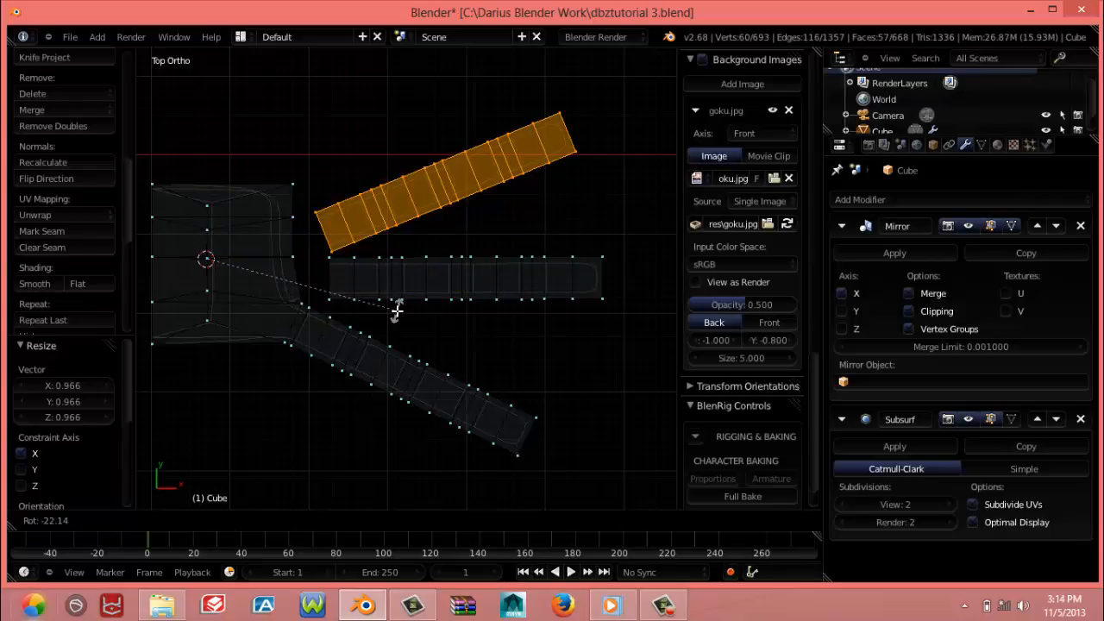
{"action": "key", "text": "Escape"}
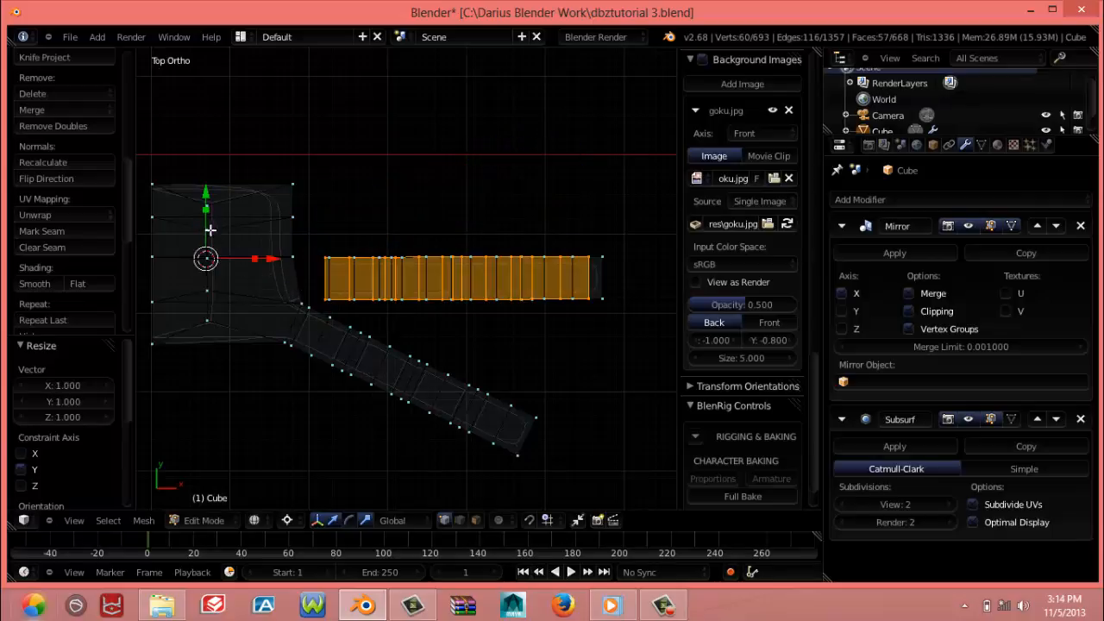
{"action": "left_click", "coordinate": [151, 260]}
{"action": "left_click", "coordinate": [206, 230]}
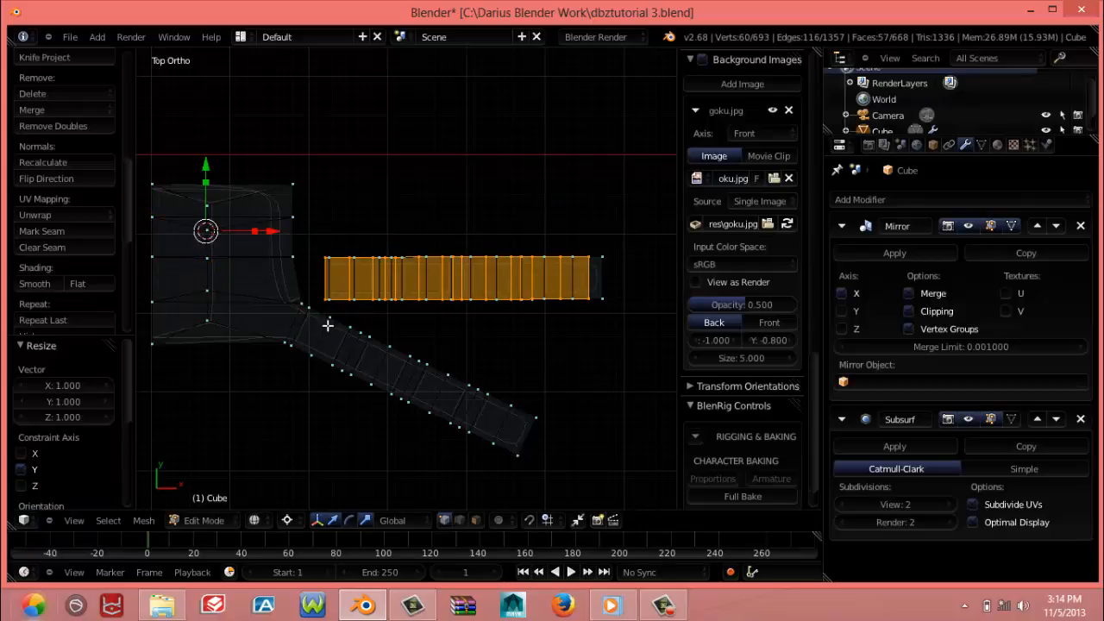
{"action": "key", "text": "r"}
{"action": "key", "text": "Escape"}
{"action": "left_click", "coordinate": [213, 290]}
{"action": "key", "text": "r"}
{"action": "key", "text": "Escape"}
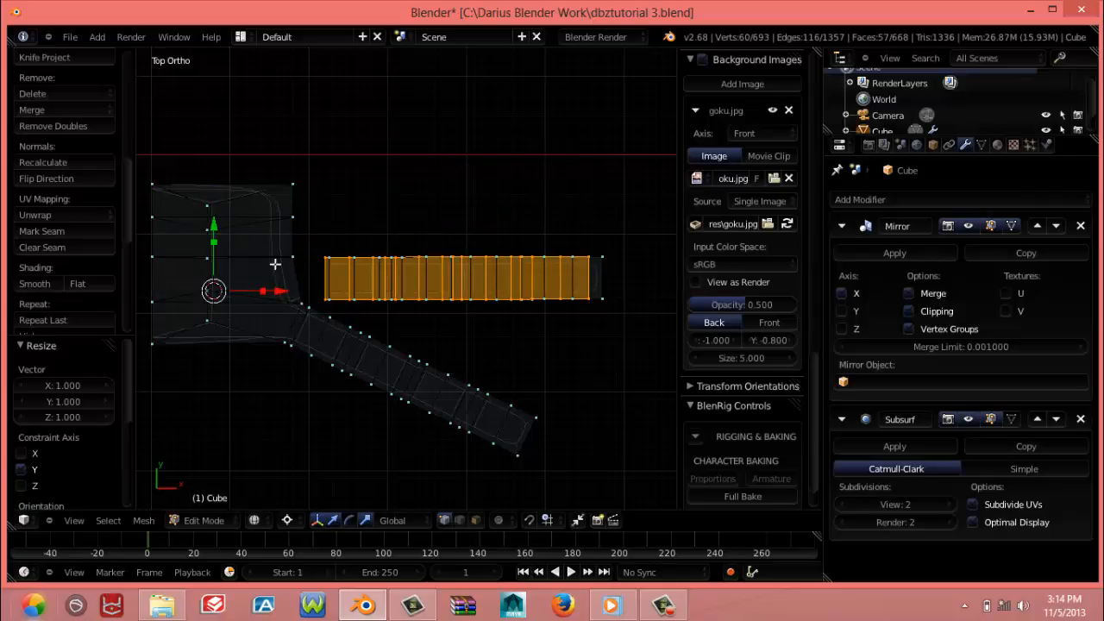
{"action": "left_click", "coordinate": [290, 256]}
{"action": "key", "text": "r"}
{"action": "key", "text": "Escape"}
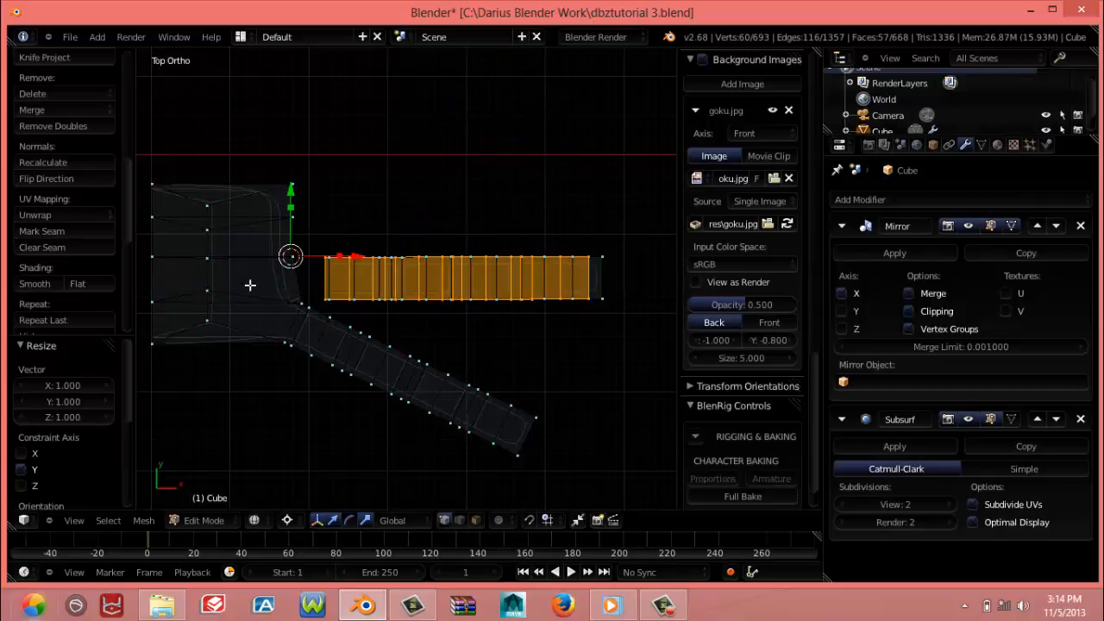
Place the 3D cursor at the middle of the palm's wrist edge and rotate the third finger about 15.4° counter-clockwise around it
{"action": "left_click", "coordinate": [147, 254]}
{"action": "key", "text": "r"}
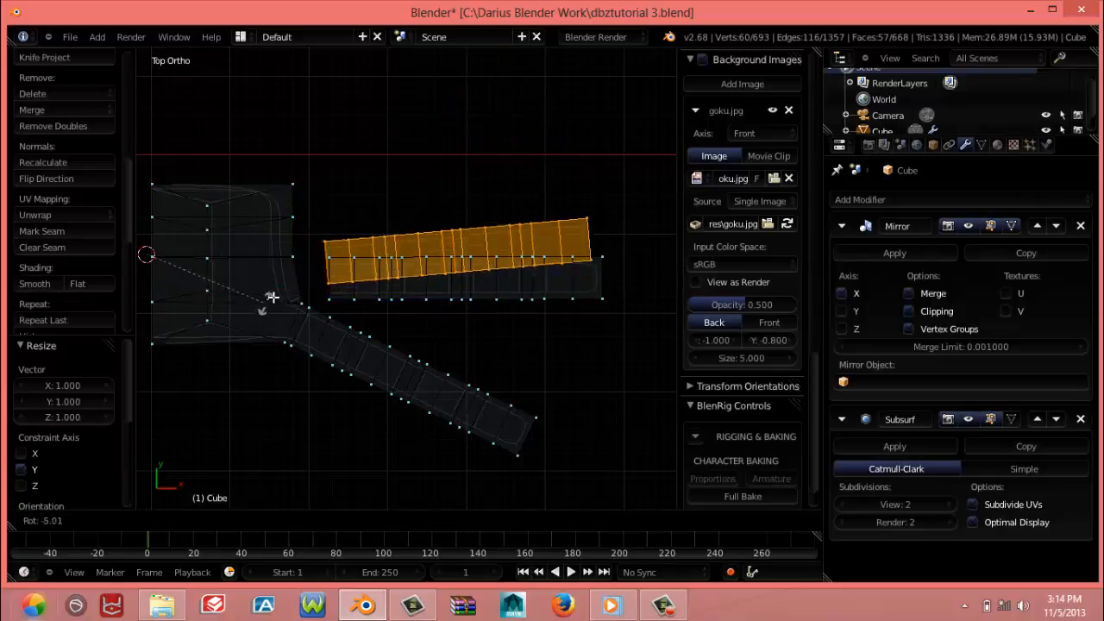
{"action": "left_click", "coordinate": [280, 282]}
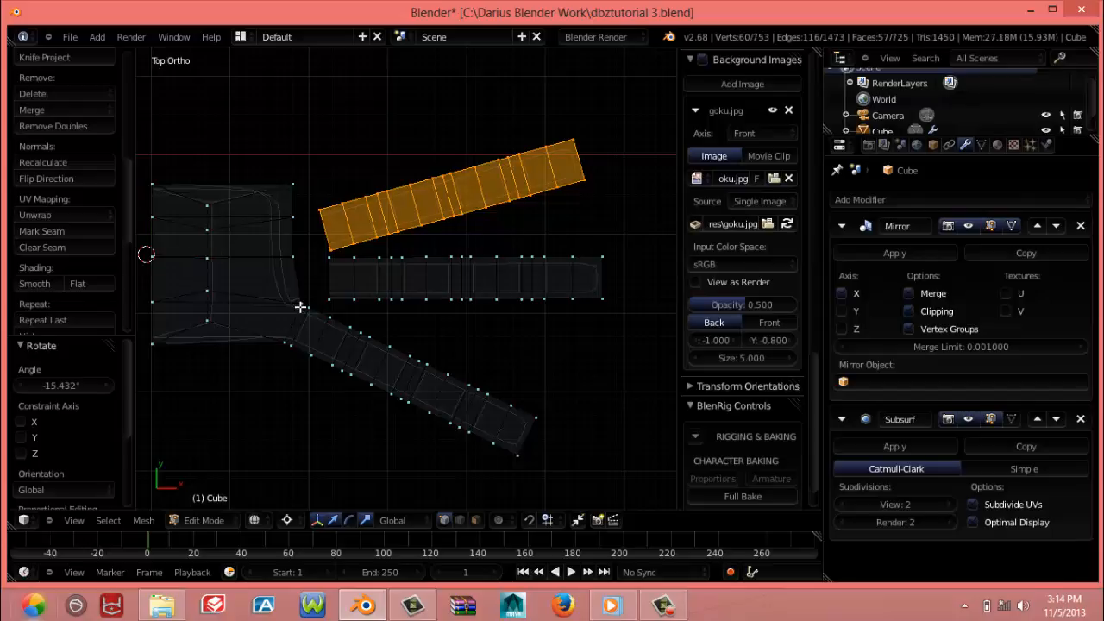
Duplicate the third finger in place, rotate the copy about 15.4° clockwise to horizontal and shorten it to 0.711 along X
{"action": "key", "text": "shift+d"}
{"action": "right_click", "coordinate": [300, 306]}
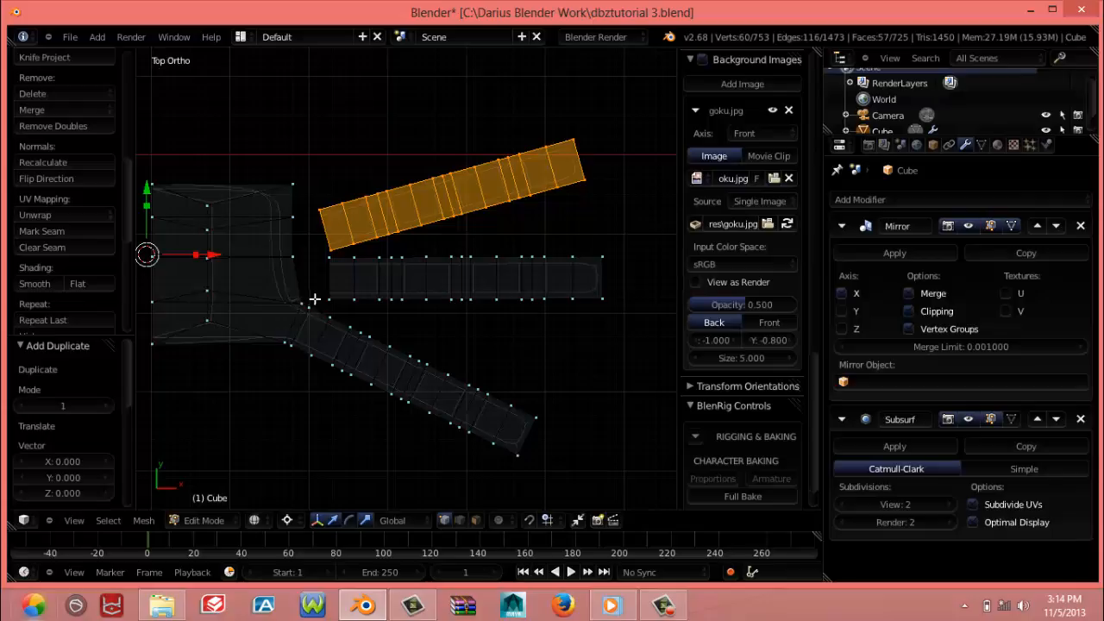
{"action": "key", "text": "r"}
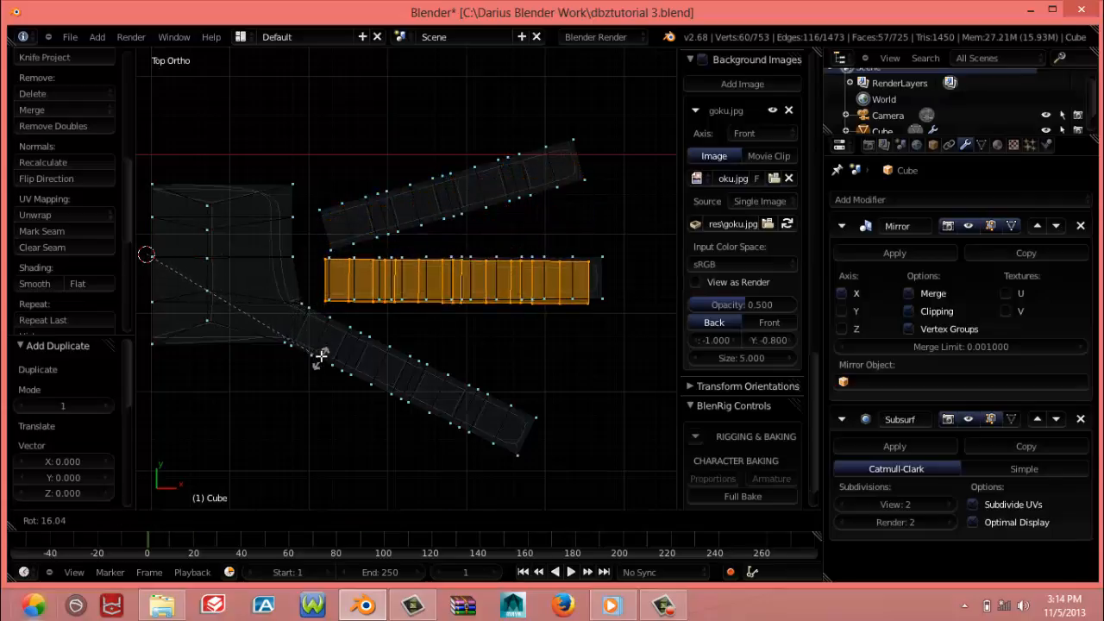
{"action": "left_click", "coordinate": [320, 355]}
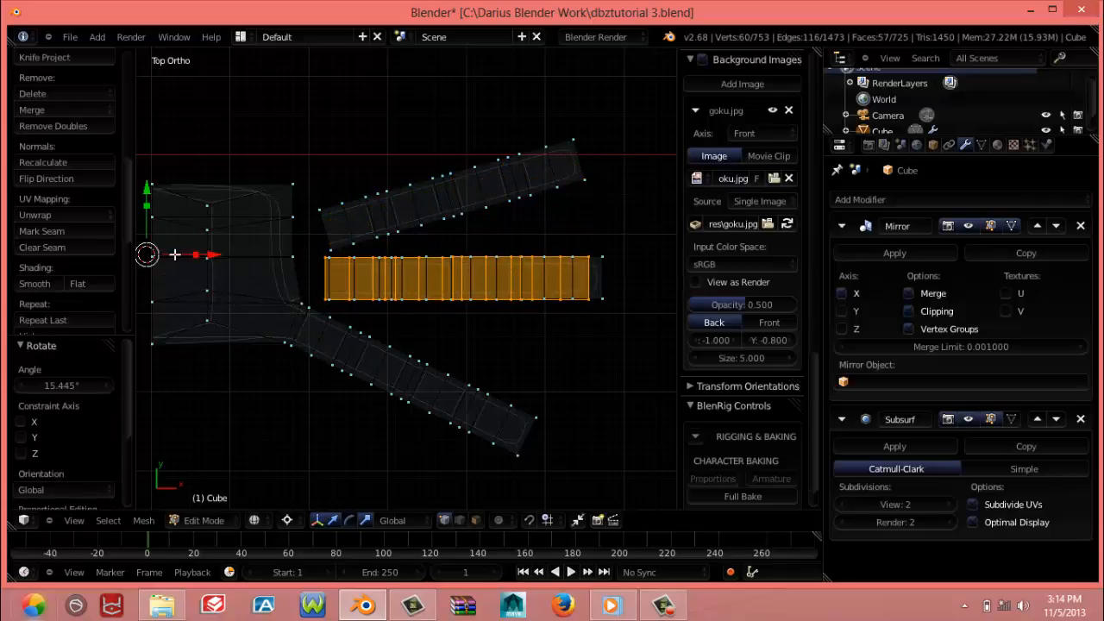
{"action": "key", "text": "s"}
{"action": "key", "text": "x"}
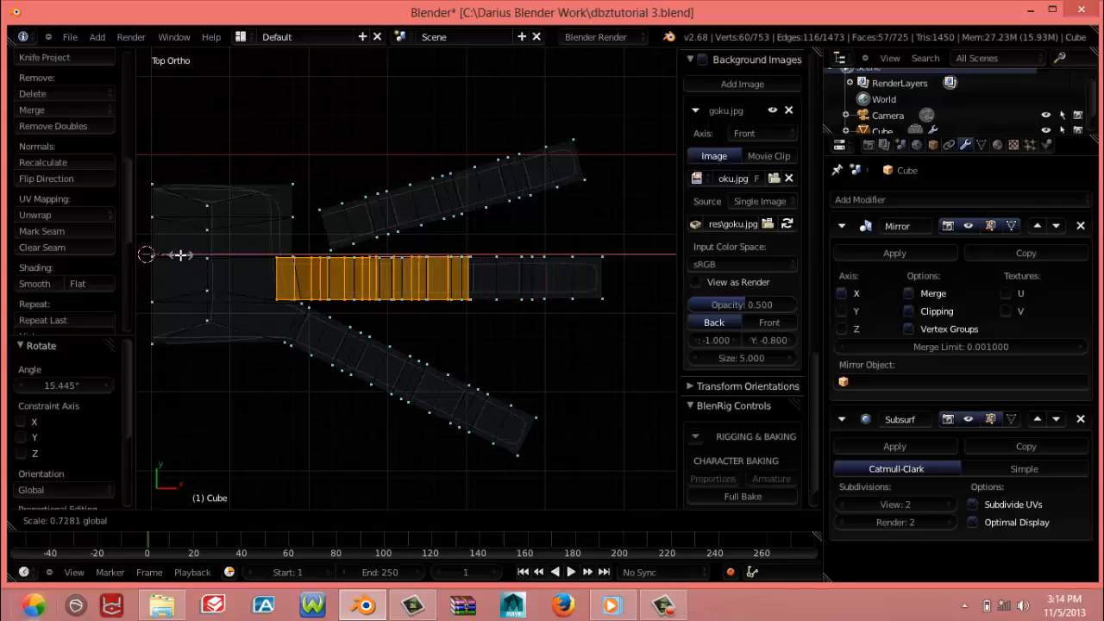
{"action": "left_click", "coordinate": [180, 254]}
Rotate the short finger about 38.1° counter-clockwise and move it 0.057 in X and 0.009 in Y beside the palm's upper corner
{"action": "key", "text": "r"}
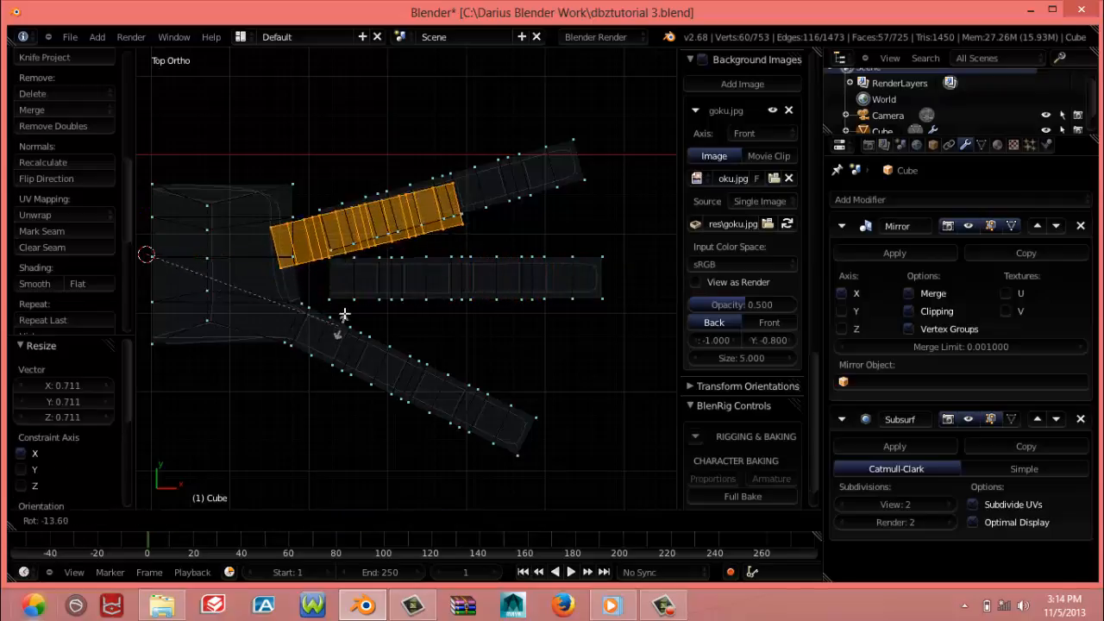
{"action": "left_click", "coordinate": [328, 244]}
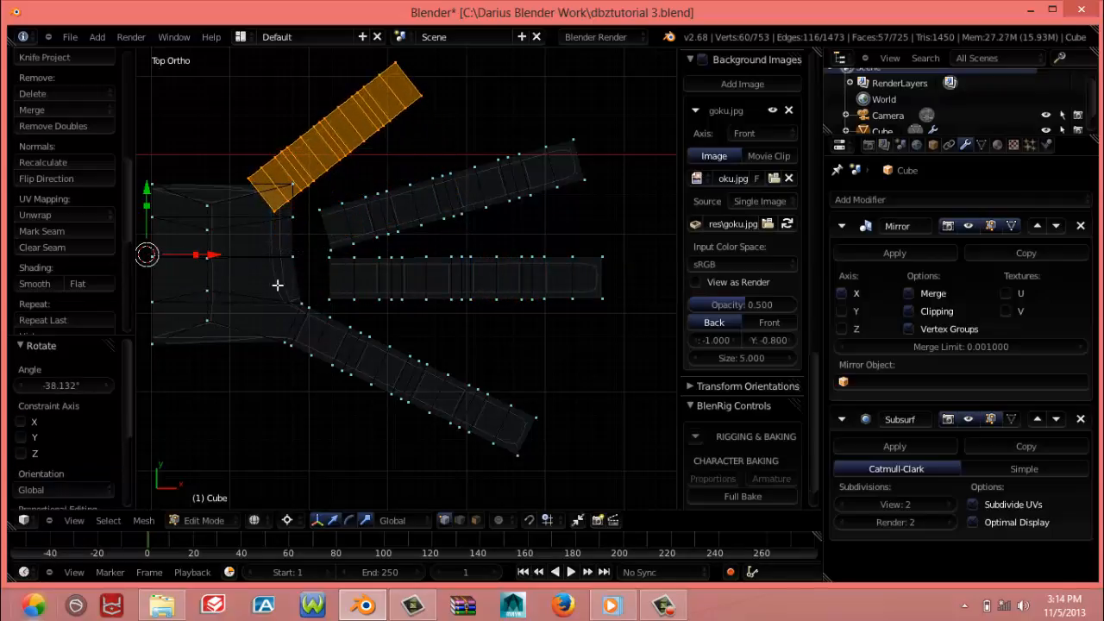
{"action": "key", "text": "g"}
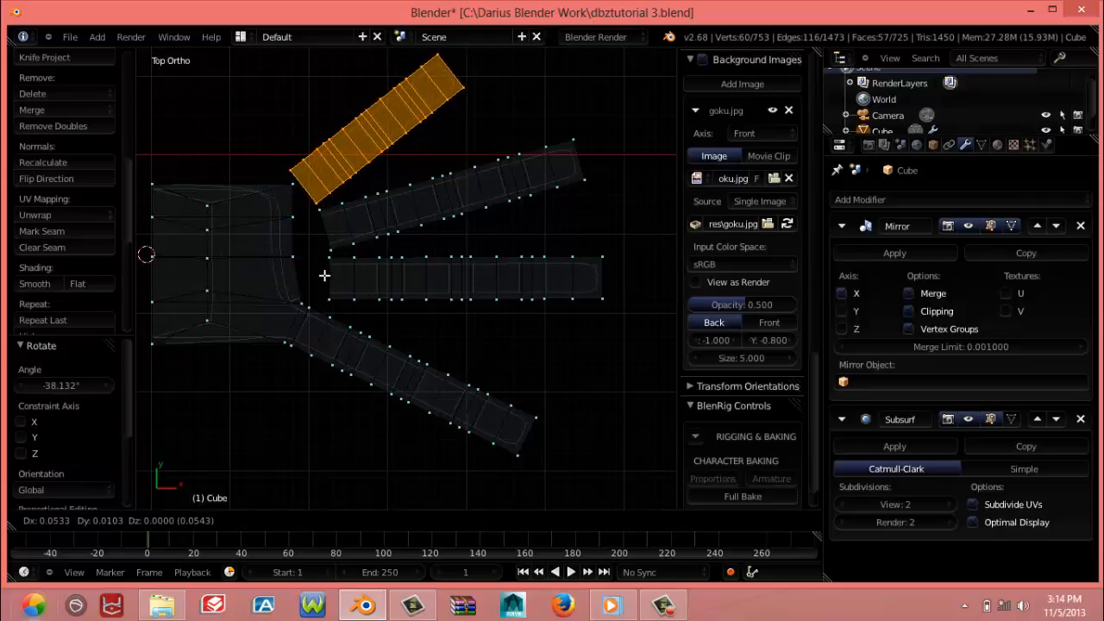
{"action": "left_click", "coordinate": [326, 301]}
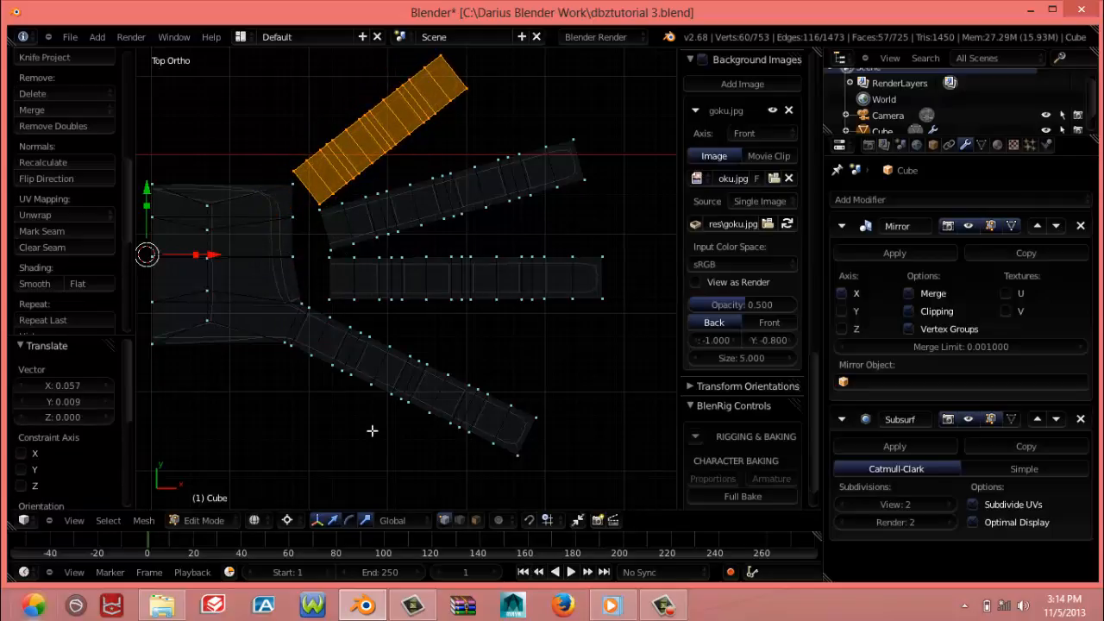
Select all geometry of the three detached fingers through their linked vertices in solid shading from an angled view
{"action": "mouse_move", "coordinate": [370, 431]}
{"action": "middle_mouse_down"}
{"action": "mouse_move", "coordinate": [316, 380]}
{"action": "mouse_move", "coordinate": [189, 339]}
{"action": "mouse_move", "coordinate": [389, 414]}
{"action": "mouse_move", "coordinate": [535, 431]}
{"action": "mouse_move", "coordinate": [337, 379]}
{"action": "mouse_move", "coordinate": [391, 492]}
{"action": "mouse_move", "coordinate": [348, 431]}
{"action": "mouse_move", "coordinate": [379, 500]}
{"action": "mouse_move", "coordinate": [277, 479]}
{"action": "mouse_move", "coordinate": [372, 507]}
{"action": "mouse_move", "coordinate": [361, 450]}
{"action": "middle_mouse_up"}
{"action": "key", "text": "z"}
{"action": "scroll", "coordinate": [341, 496], "scroll_direction": "up", "scroll_amount": 3}
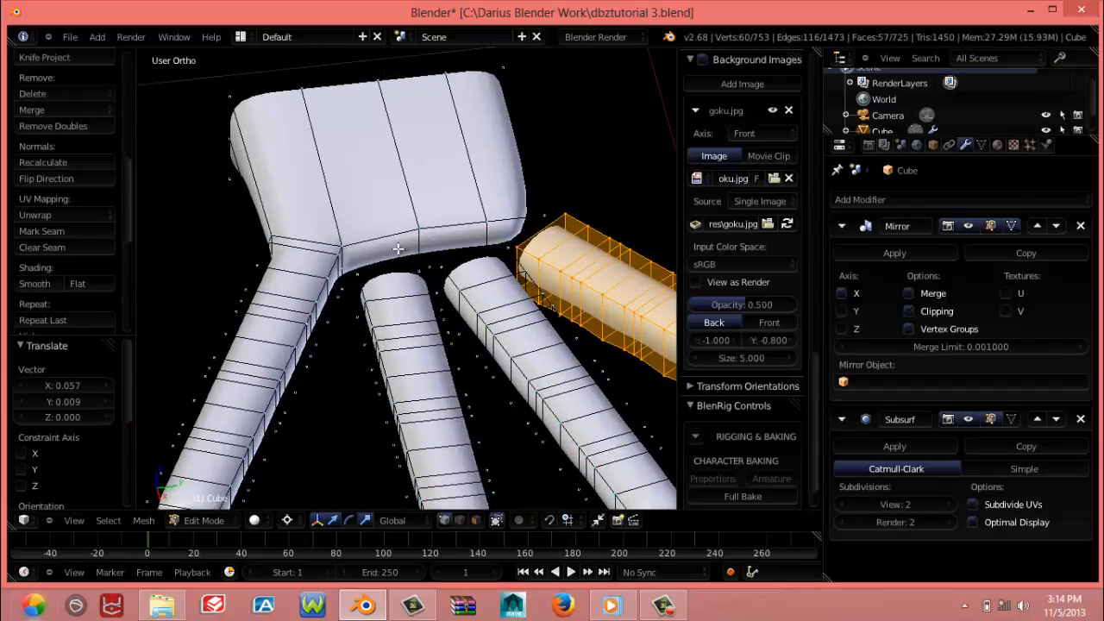
{"action": "right_click", "coordinate": [390, 364], "text": "shift"}
{"action": "right_click", "coordinate": [487, 349], "text": "shift"}
{"action": "key", "text": "ctrl+l"}
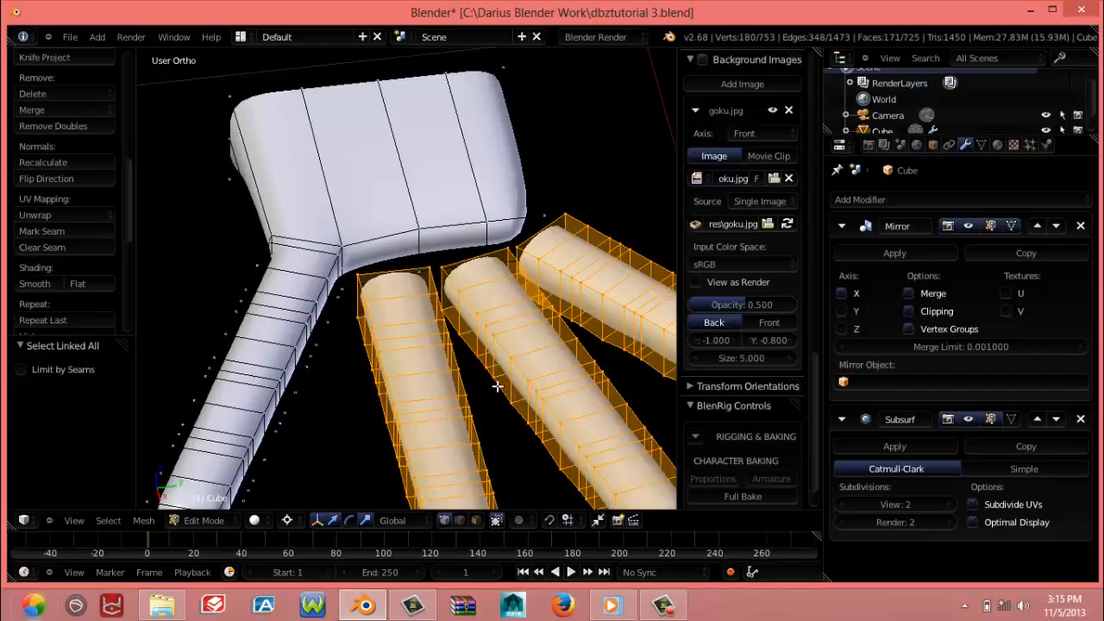
Move the three selected fingers in the top view about 0.031 along negative X so their bases sit closer to the palm
{"action": "key", "text": "KP_1"}
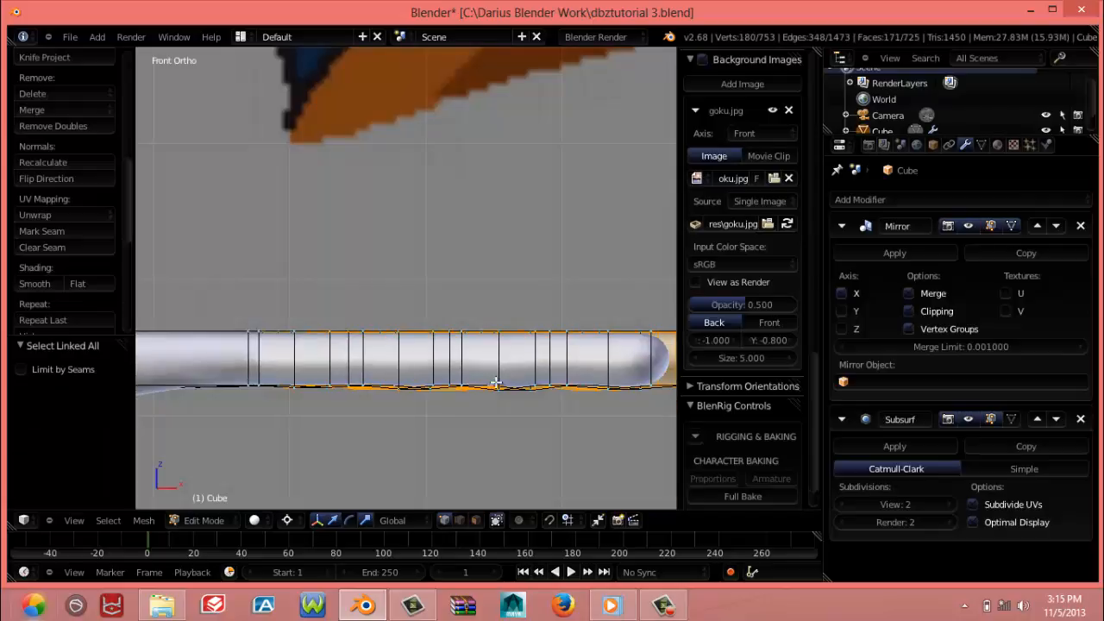
{"action": "key", "text": "KP_7"}
{"action": "scroll", "coordinate": [479, 338], "scroll_direction": "down", "scroll_amount": 3}
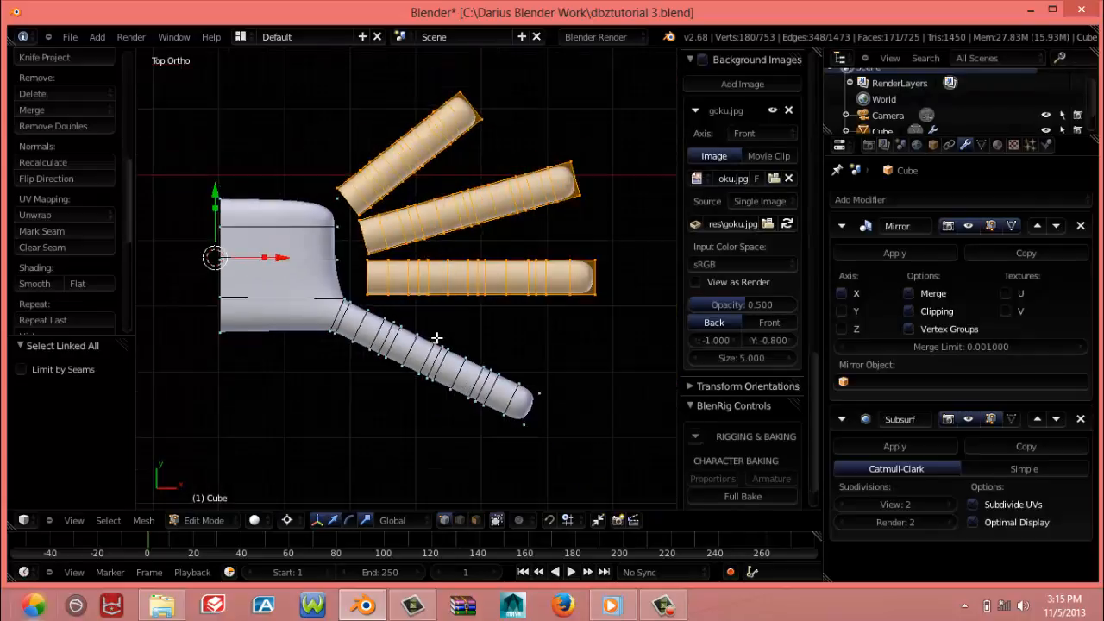
{"action": "key", "text": "g"}
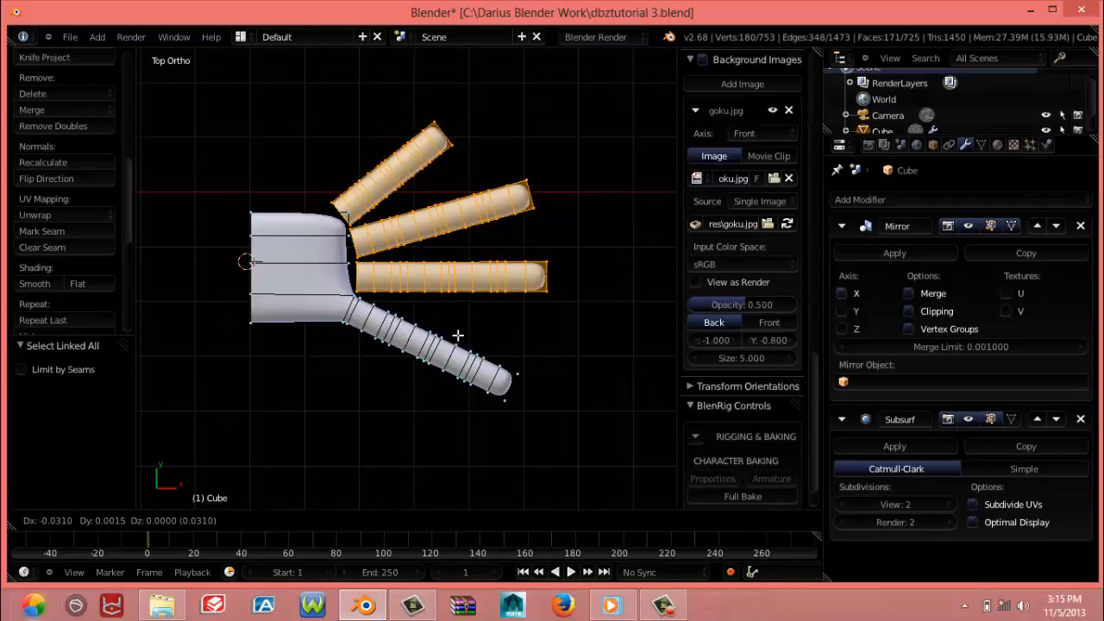
{"action": "left_click", "coordinate": [457, 336]}
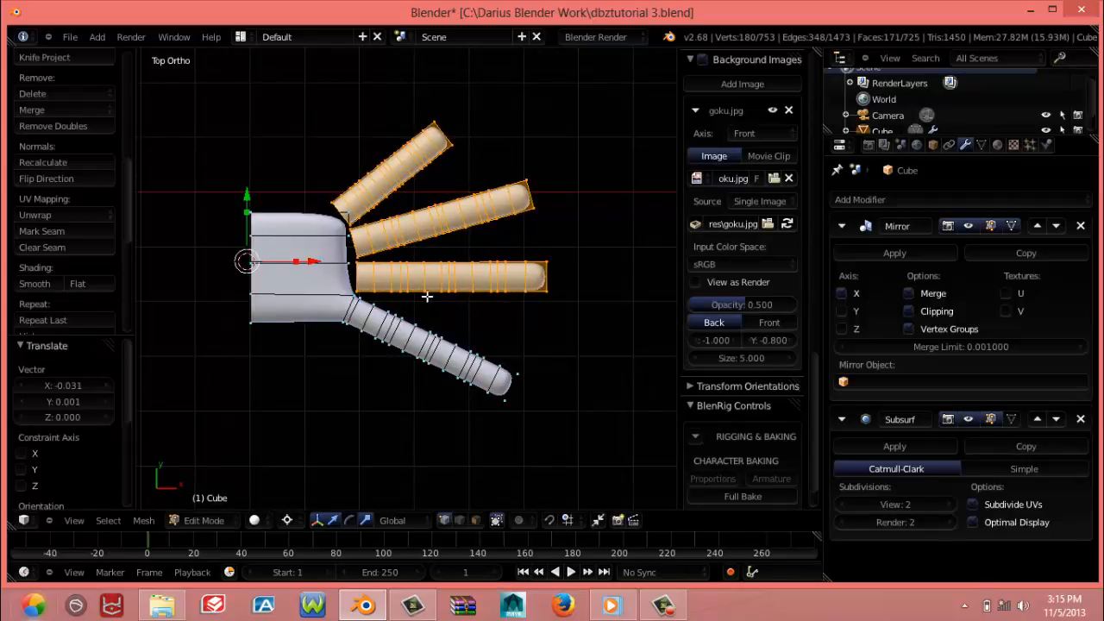
{"action": "scroll", "coordinate": [365, 337], "scroll_direction": "up", "scroll_amount": 4}
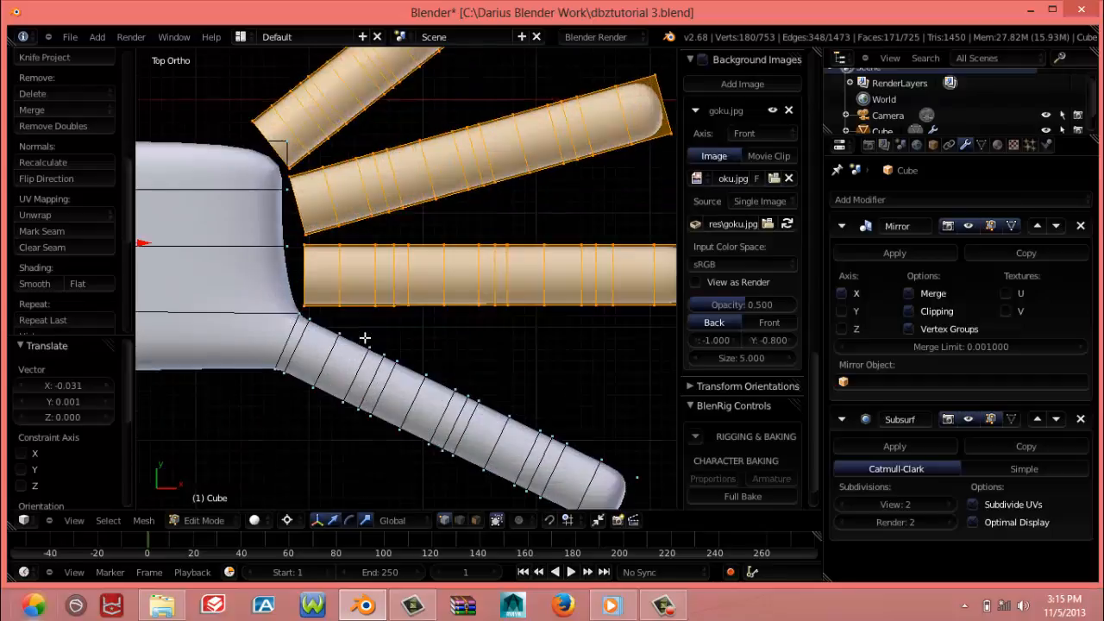
Delete the three palm side faces opposite the detached fingers, selecting their vertices in wireframe, and return to solid shading
{"action": "key", "text": "z"}
{"action": "mouse_move", "coordinate": [287, 282]}
{"action": "middle_mouse_down", "text": "shift"}
{"action": "mouse_move", "coordinate": [333, 289]}
{"action": "mouse_move", "coordinate": [273, 249]}
{"action": "mouse_move", "coordinate": [370, 245]}
{"action": "mouse_move", "coordinate": [398, 284]}
{"action": "mouse_move", "coordinate": [382, 216]}
{"action": "middle_mouse_up", "text": "shift"}
{"action": "left_click", "coordinate": [335, 288], "text": "alt"}
{"action": "right_click", "coordinate": [357, 252]}
{"action": "right_click", "coordinate": [331, 288], "text": "shift"}
{"action": "right_click", "coordinate": [384, 213], "text": "shift"}
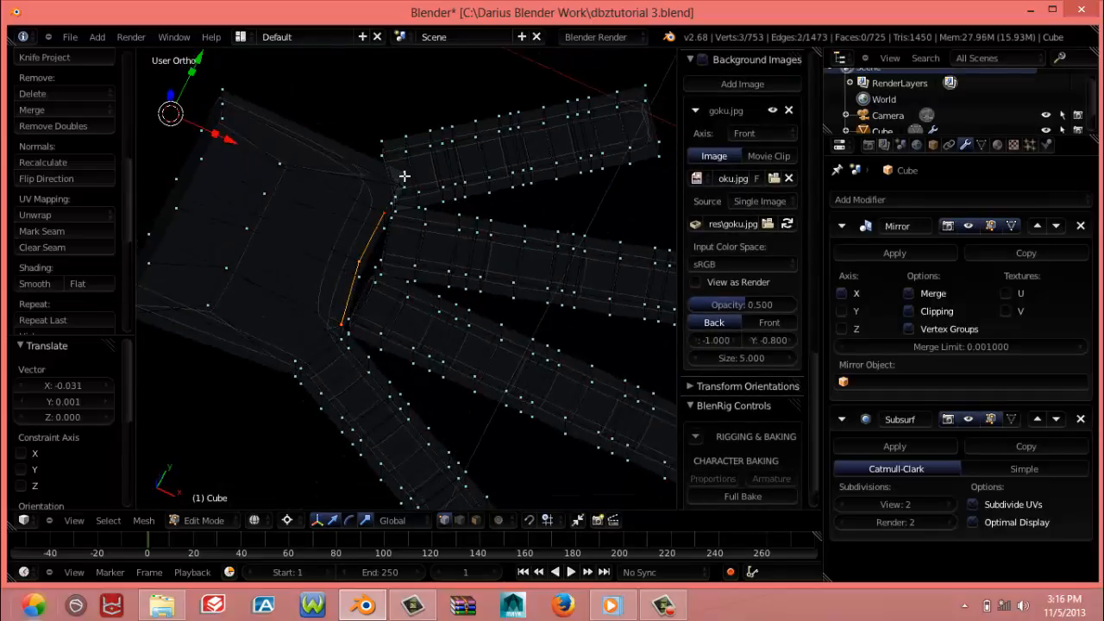
{"action": "right_click", "coordinate": [403, 176], "text": "shift"}
{"action": "right_click", "coordinate": [408, 185], "text": "shift"}
{"action": "right_click", "coordinate": [386, 225], "text": "shift"}
{"action": "right_click", "coordinate": [369, 268], "text": "shift"}
{"action": "key", "text": "f"}
{"action": "middle_click_drag", "start_coordinate": [364, 275], "coordinate": [365, 247]}
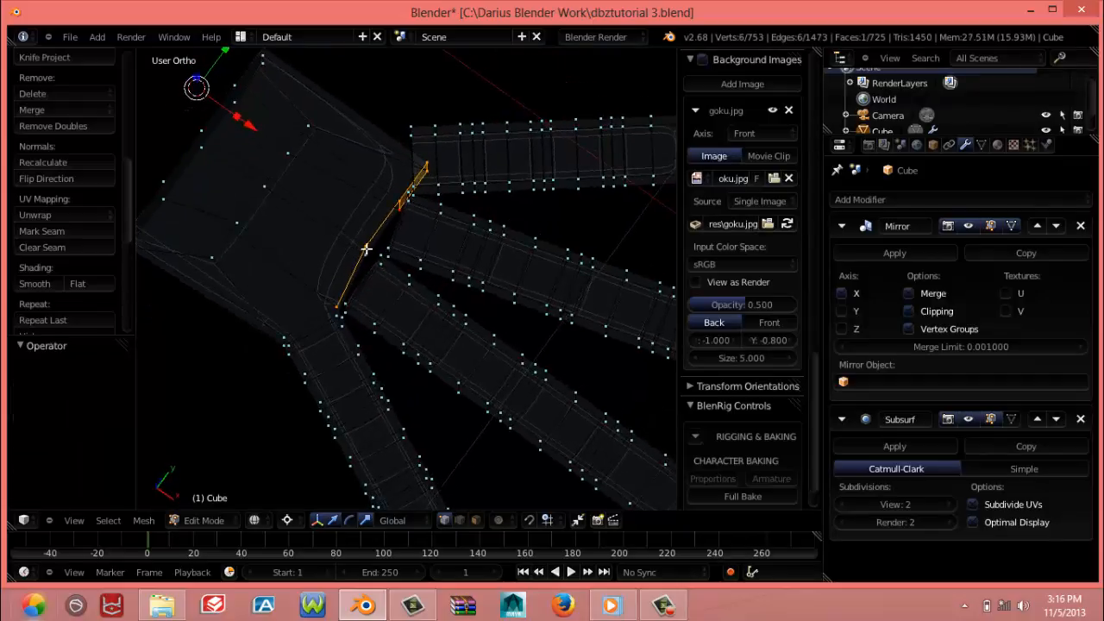
{"action": "right_click", "coordinate": [341, 304], "text": "shift"}
{"action": "middle_click_drag", "start_coordinate": [337, 313], "coordinate": [265, 281]}
{"action": "key", "text": "x"}
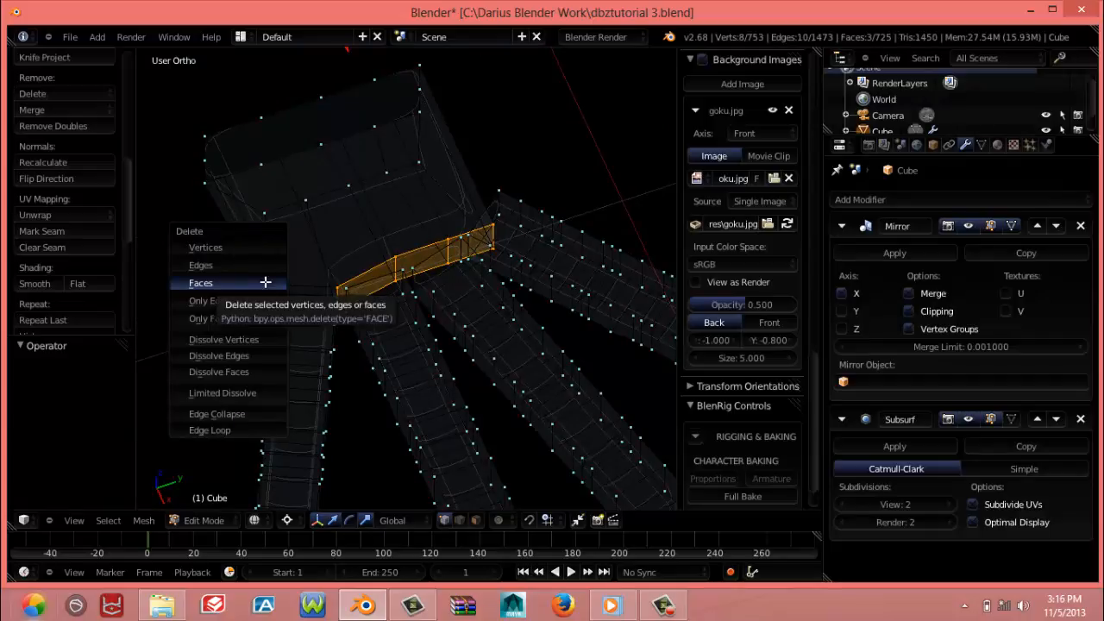
{"action": "left_click", "coordinate": [264, 285]}
{"action": "key", "text": "z"}
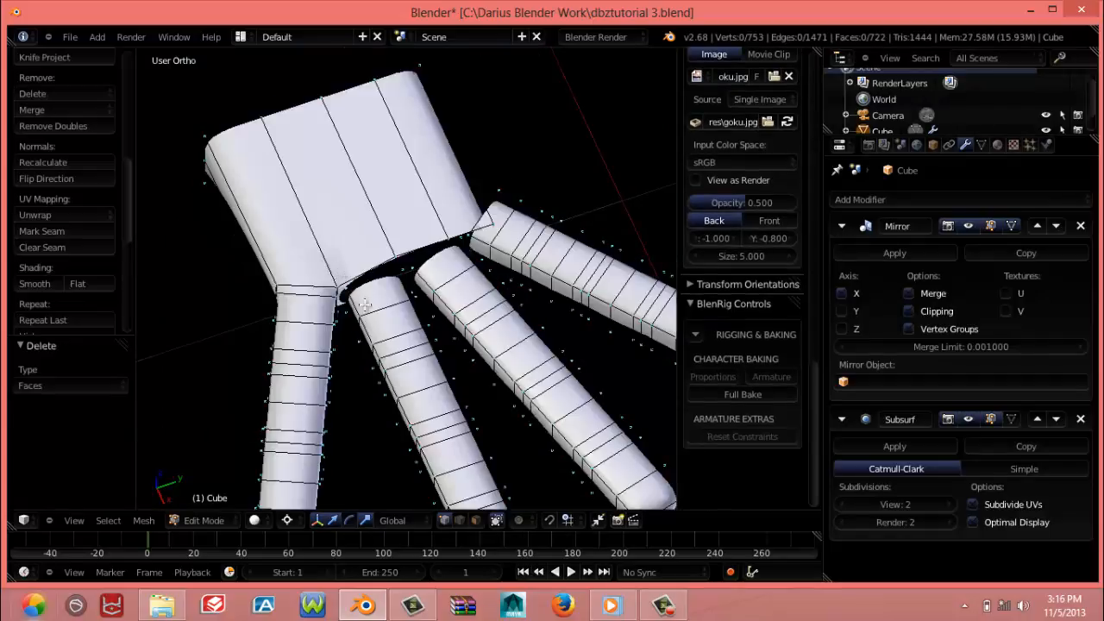
Select the palm's two upper corner vertices beside the short finger, pivot on the median point and move them 0.037 along Y
{"action": "middle_click_drag", "start_coordinate": [339, 273], "coordinate": [351, 146]}
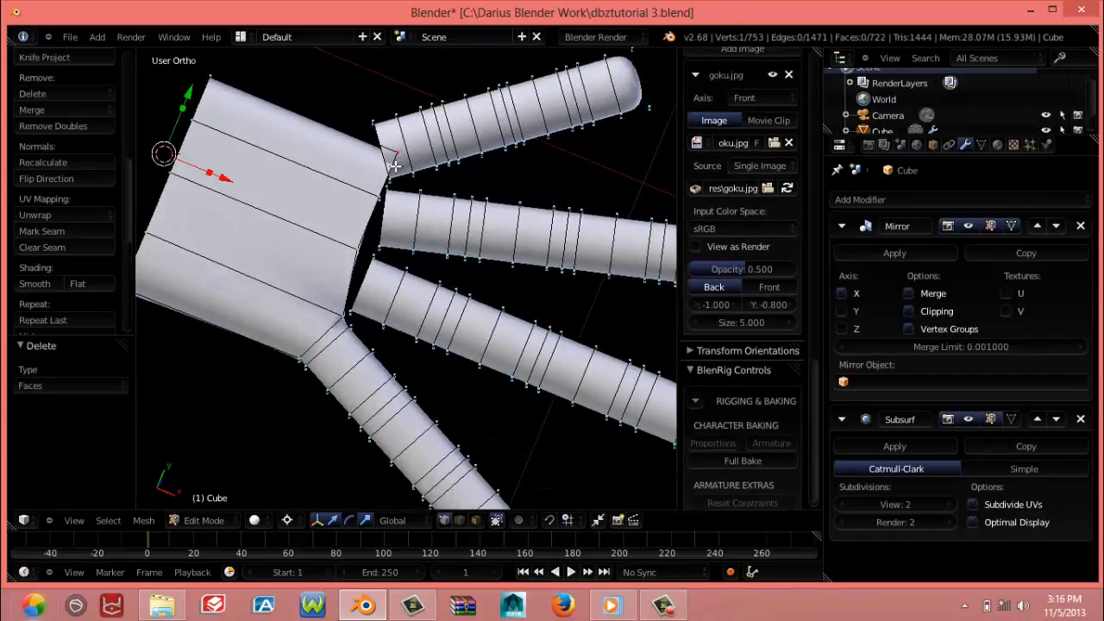
{"action": "key", "text": "z"}
{"action": "middle_click_drag", "start_coordinate": [399, 212], "coordinate": [372, 234]}
{"action": "right_click", "coordinate": [443, 221], "text": "shift"}
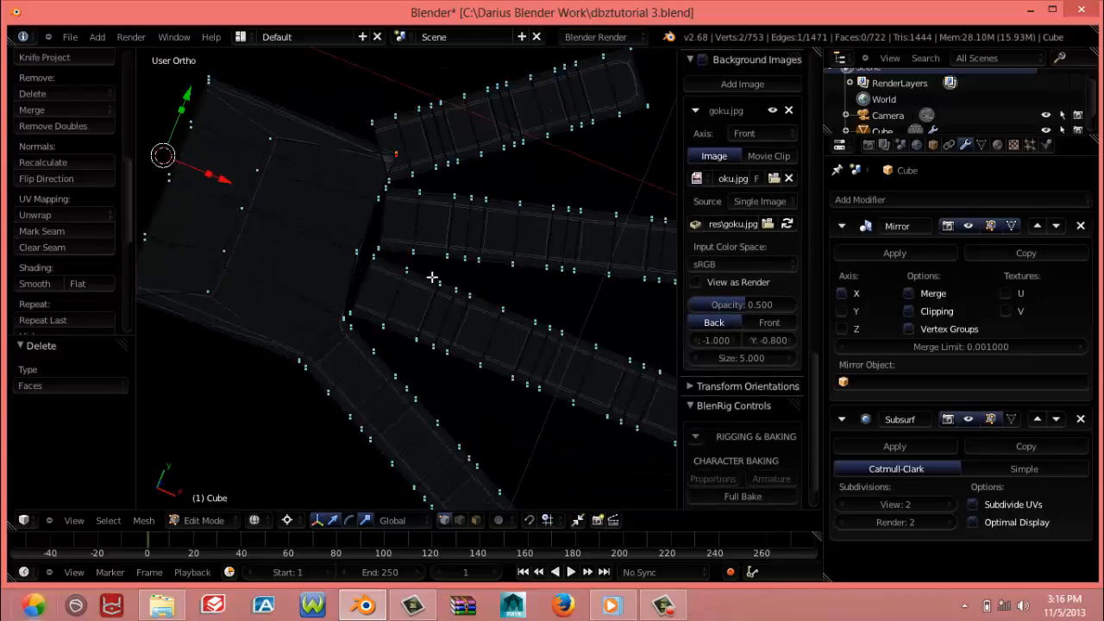
{"action": "key", "text": "ctrl+comma"}
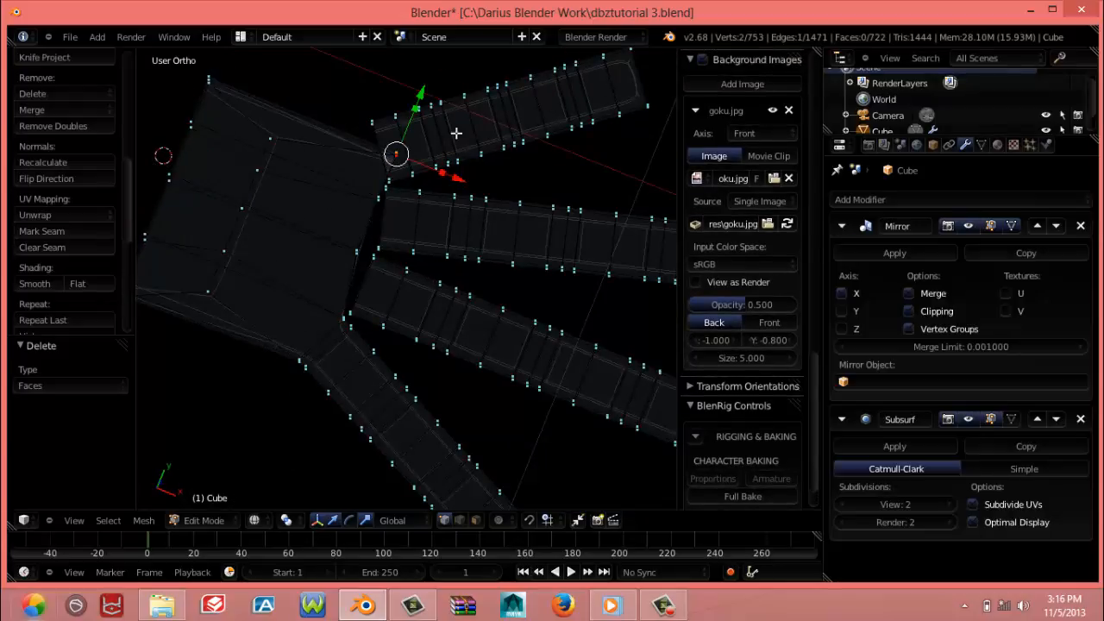
{"action": "left_click_drag", "start_coordinate": [416, 98], "coordinate": [433, 55]}
Select the whole short finger through its linked vertices and move it 0.039 in X and 0.022 in Y in the top view
{"action": "scroll", "coordinate": [421, 150], "scroll_direction": "down", "scroll_amount": 4}
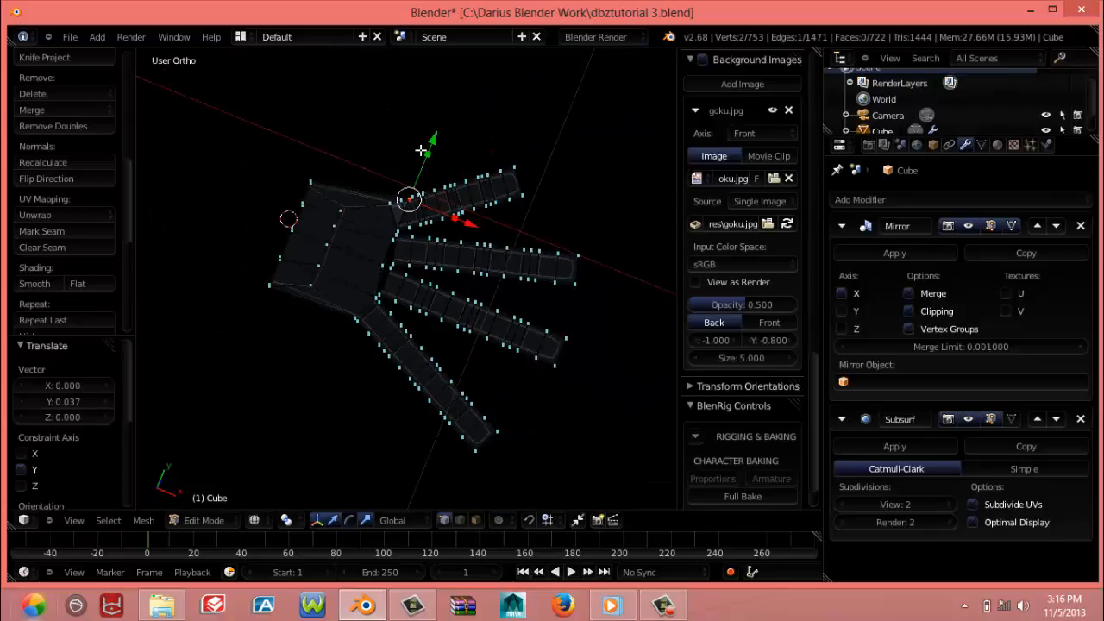
{"action": "key", "text": "KP_1"}
{"action": "key", "text": "KP_7"}
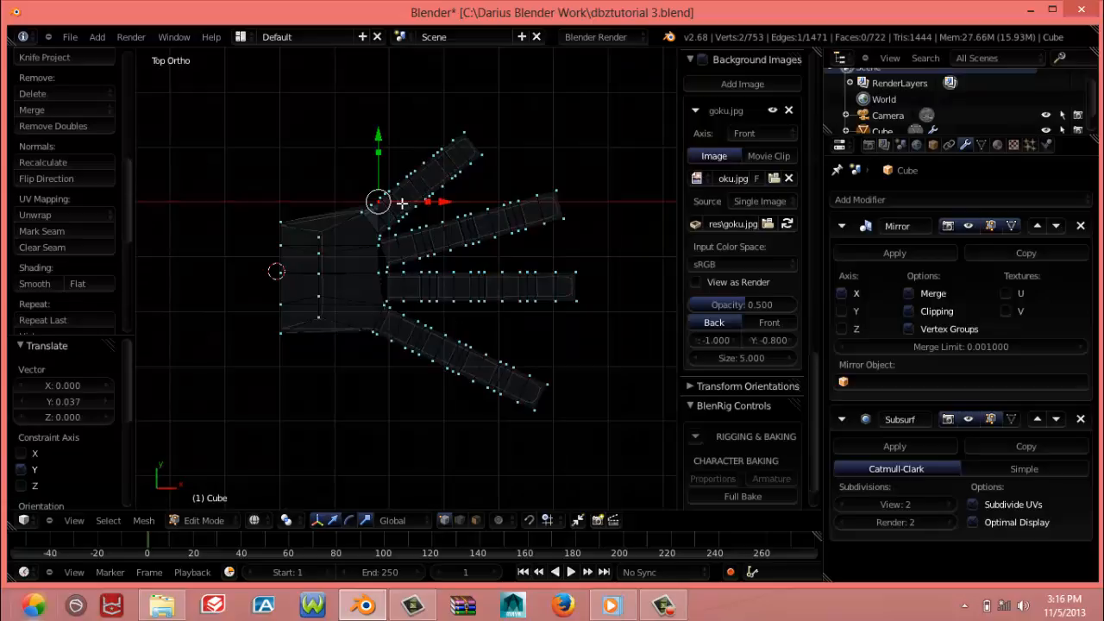
{"action": "scroll", "coordinate": [401, 203], "scroll_direction": "up", "scroll_amount": 5}
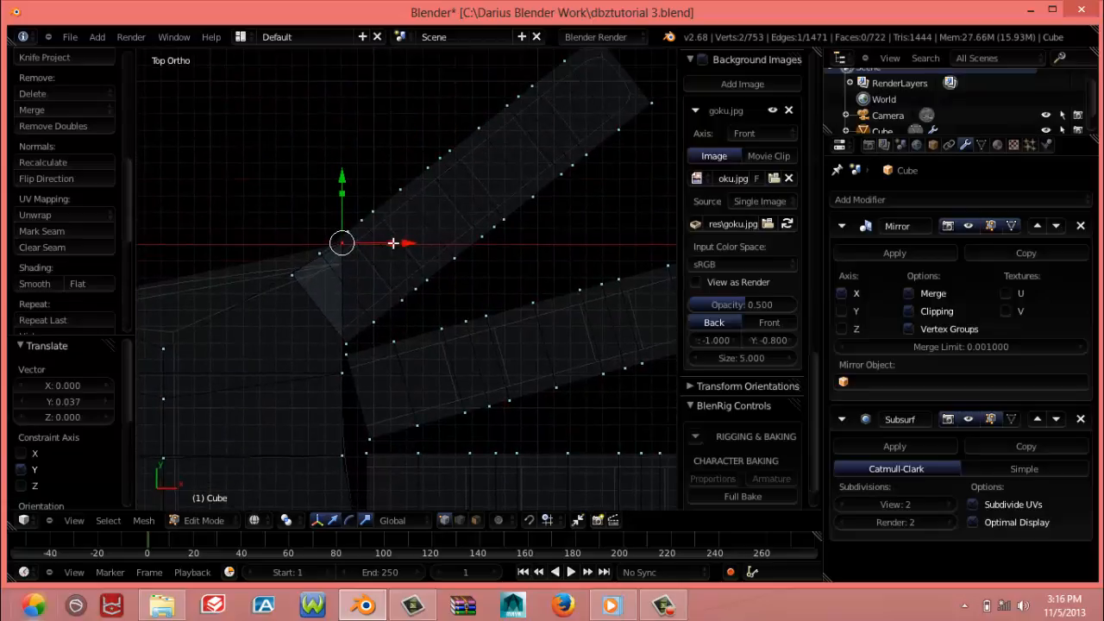
{"action": "scroll", "coordinate": [392, 244], "scroll_direction": "down", "scroll_amount": 4}
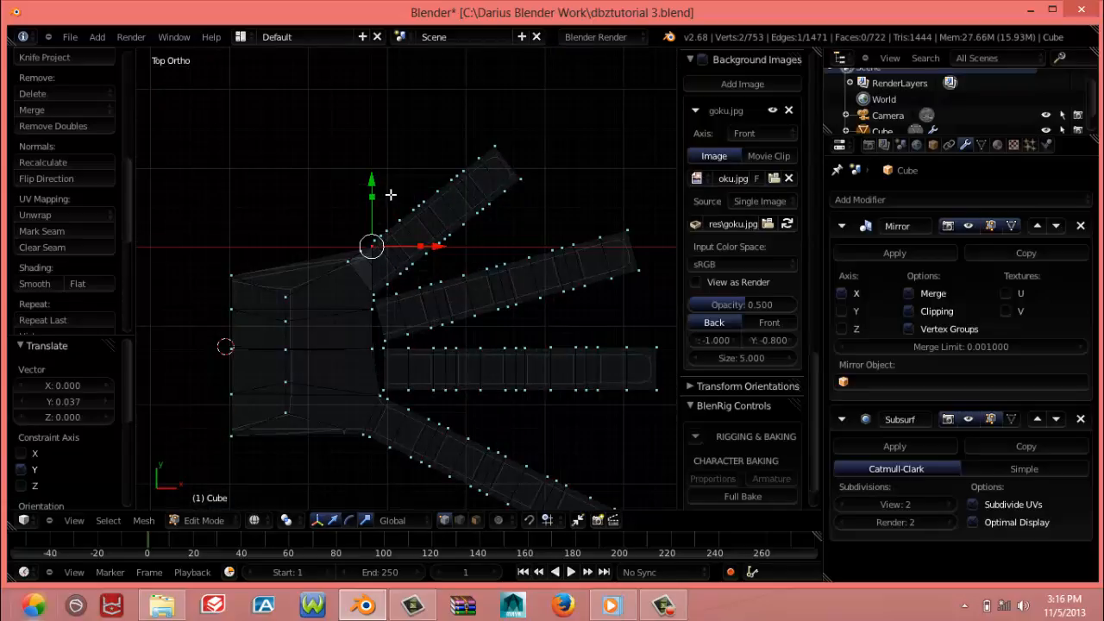
{"action": "right_click", "coordinate": [453, 210]}
{"action": "key", "text": "ctrl+l"}
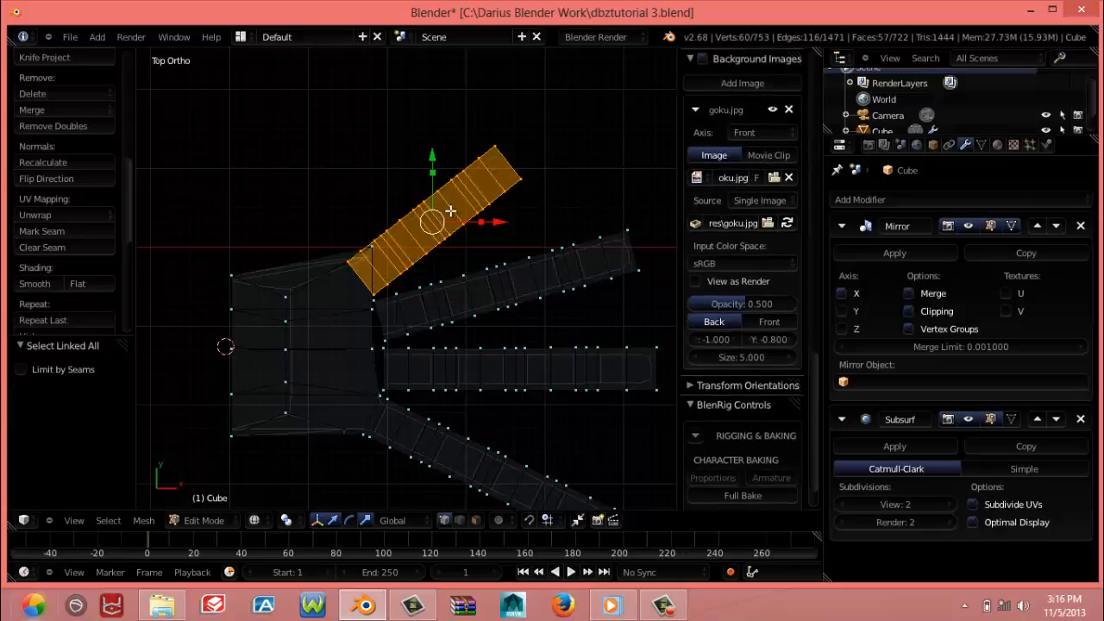
{"action": "key", "text": "g"}
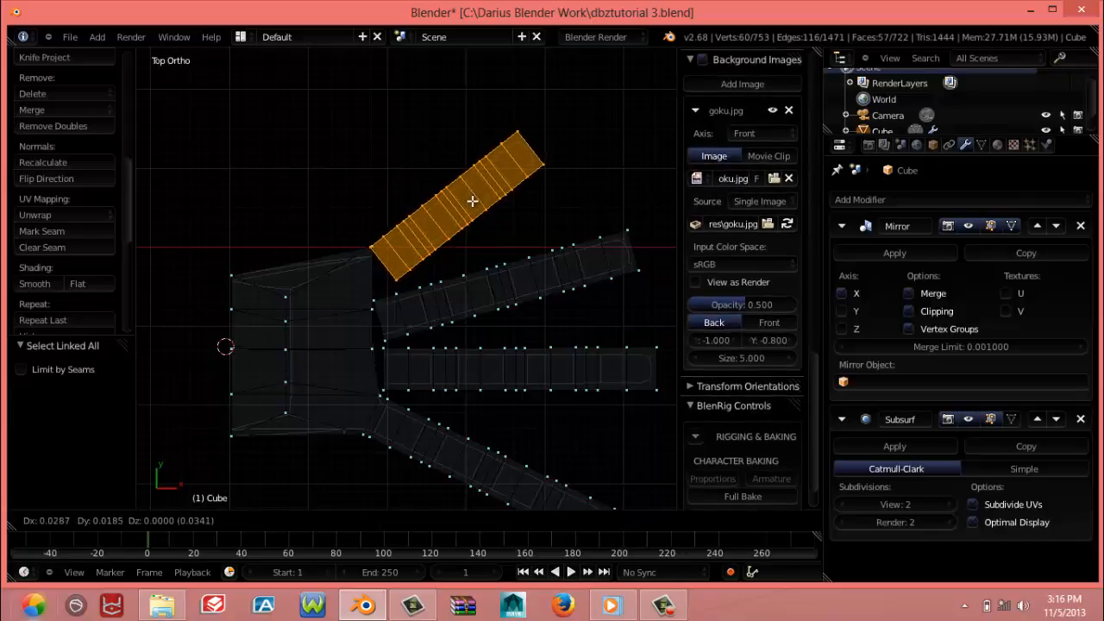
{"action": "left_click", "coordinate": [479, 197]}
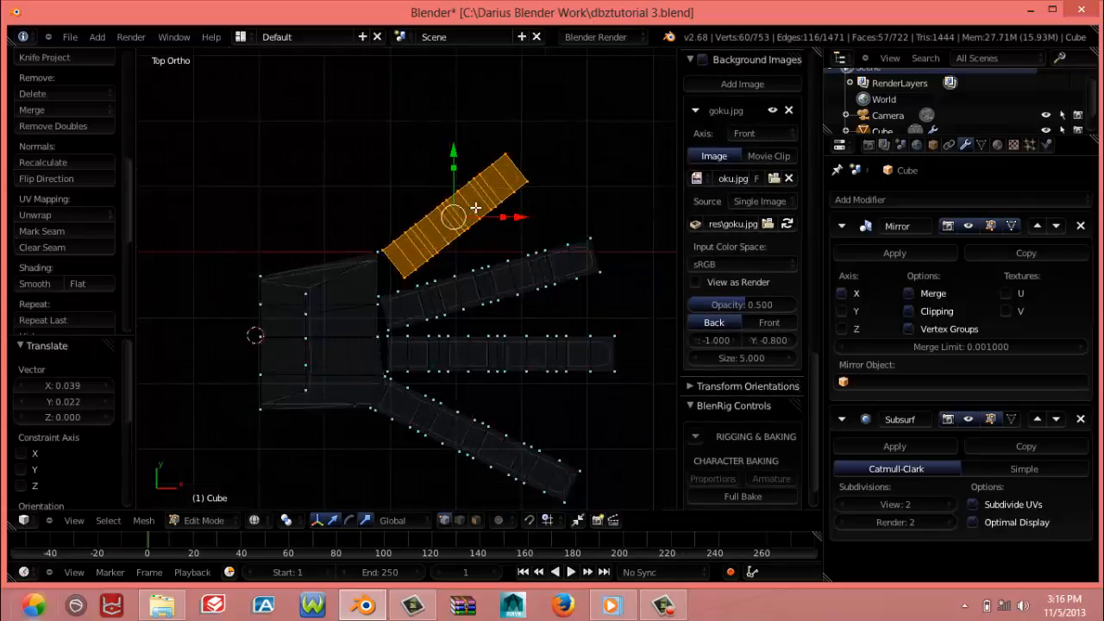
Rotate the short finger about 38.4° clockwise to horizontal and scale it to 0.837 along X
{"action": "scroll", "coordinate": [517, 220], "scroll_direction": "down", "scroll_amount": 1}
{"action": "key", "text": "r"}
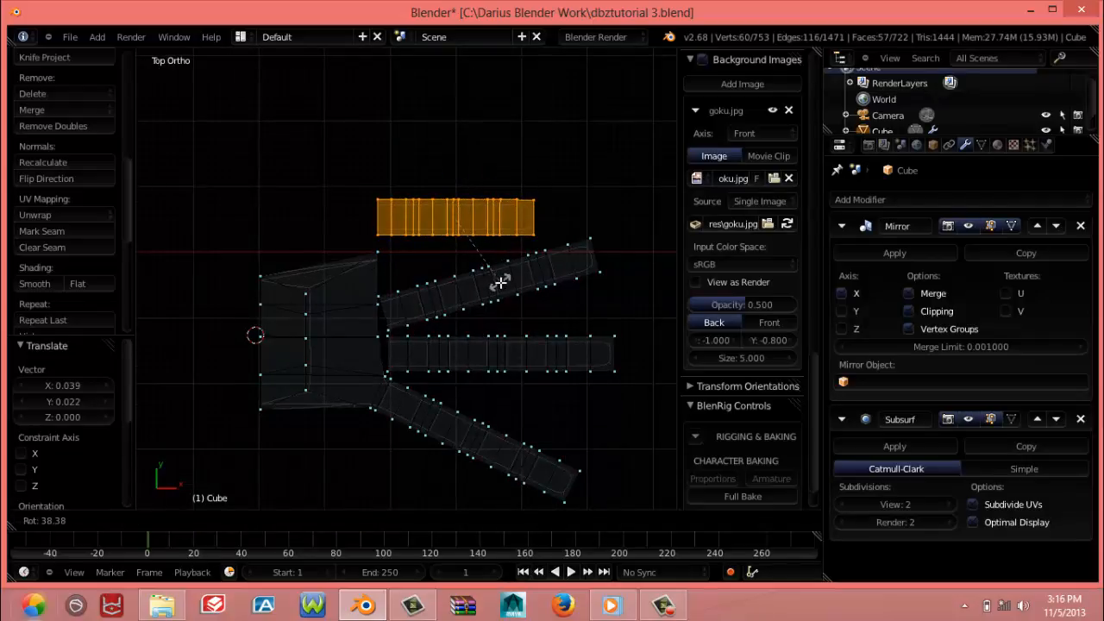
{"action": "left_click", "coordinate": [489, 260]}
{"action": "key", "text": "s"}
{"action": "key", "text": "x"}
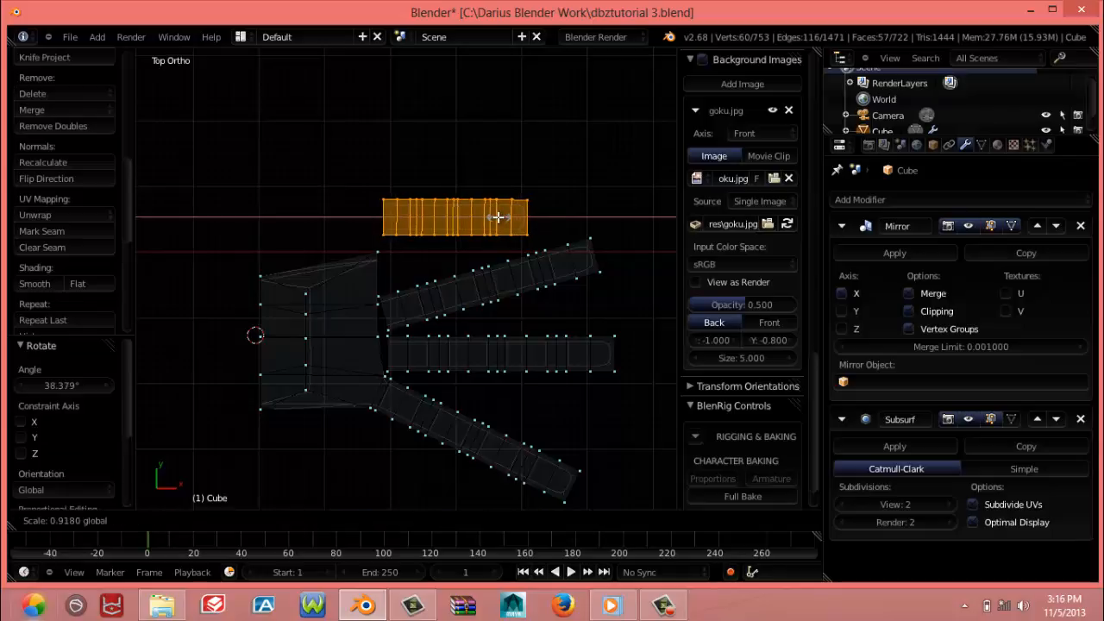
{"action": "left_click", "coordinate": [494, 215]}
Rotate the short finger about 40.2° counter-clockwise and move it -0.020 in X and -0.009 in Y beside the palm's upper corner
{"action": "key", "text": "r"}
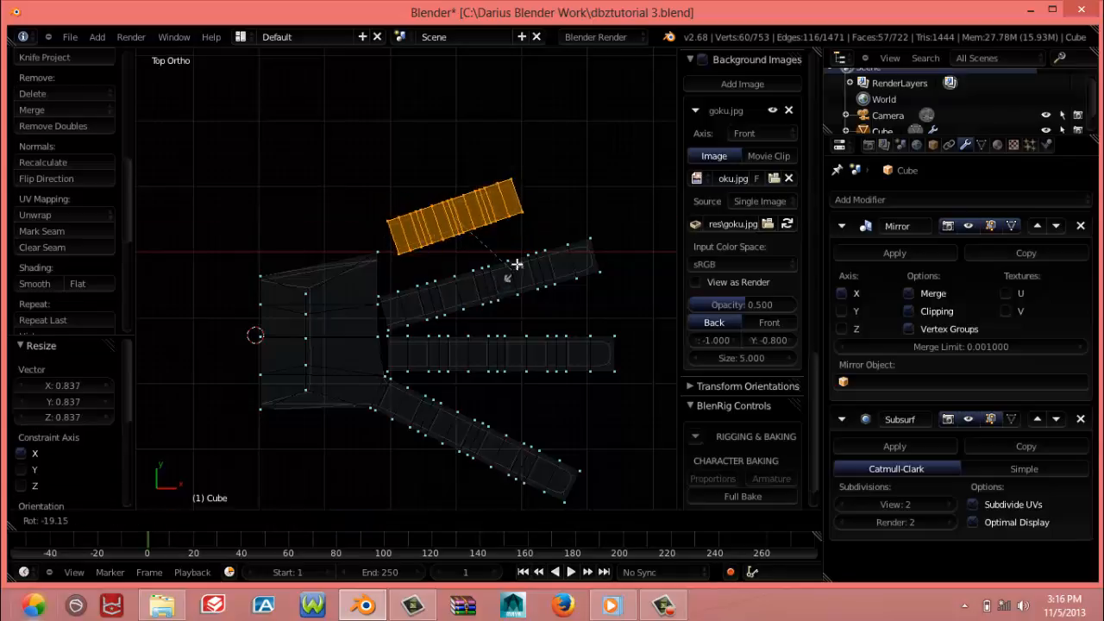
{"action": "left_click", "coordinate": [518, 242]}
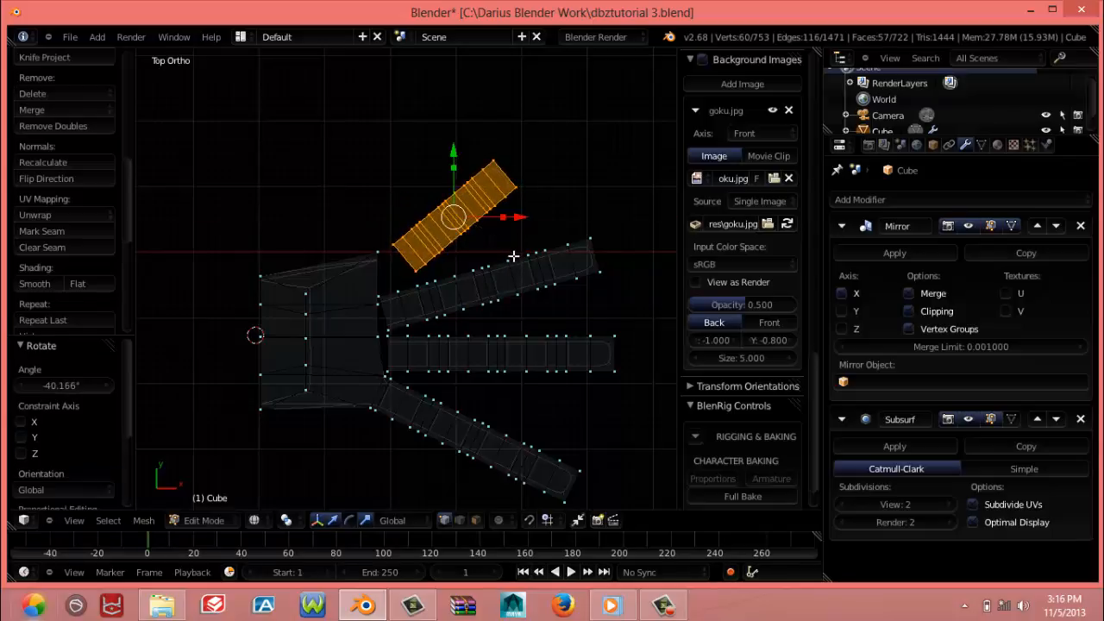
{"action": "key", "text": "g"}
{"action": "left_click", "coordinate": [498, 267]}
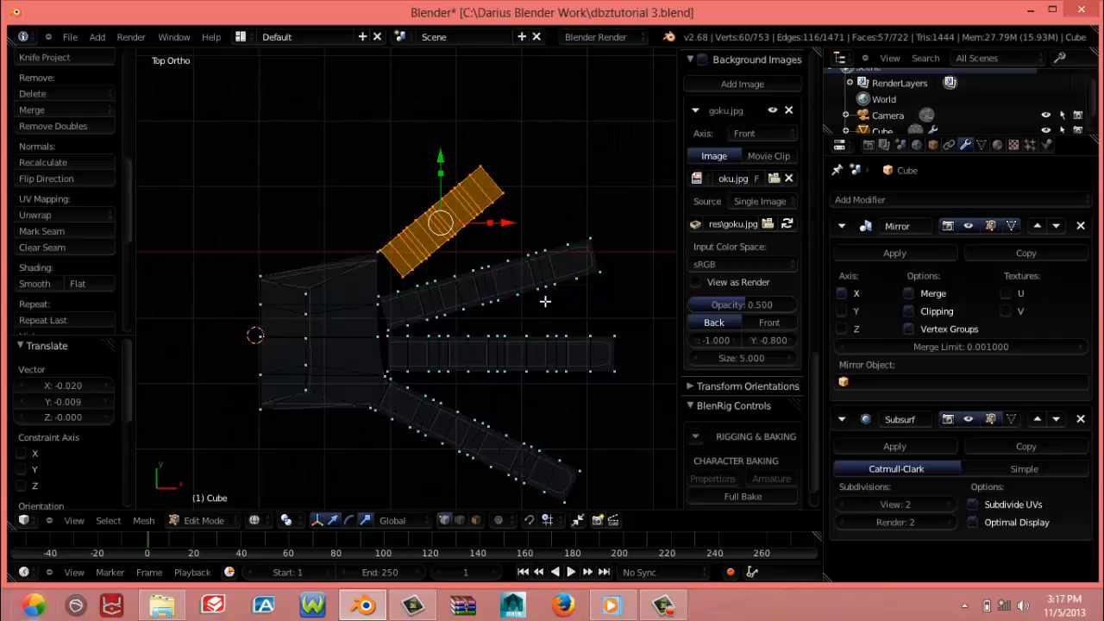
Box-select the six upper vertices on the palm's open edge and move them about 0.0099 along X toward the fingers
{"action": "scroll", "coordinate": [524, 327], "scroll_direction": "up", "scroll_amount": 2}
{"action": "scroll", "coordinate": [440, 367], "scroll_direction": "up", "scroll_amount": 2}
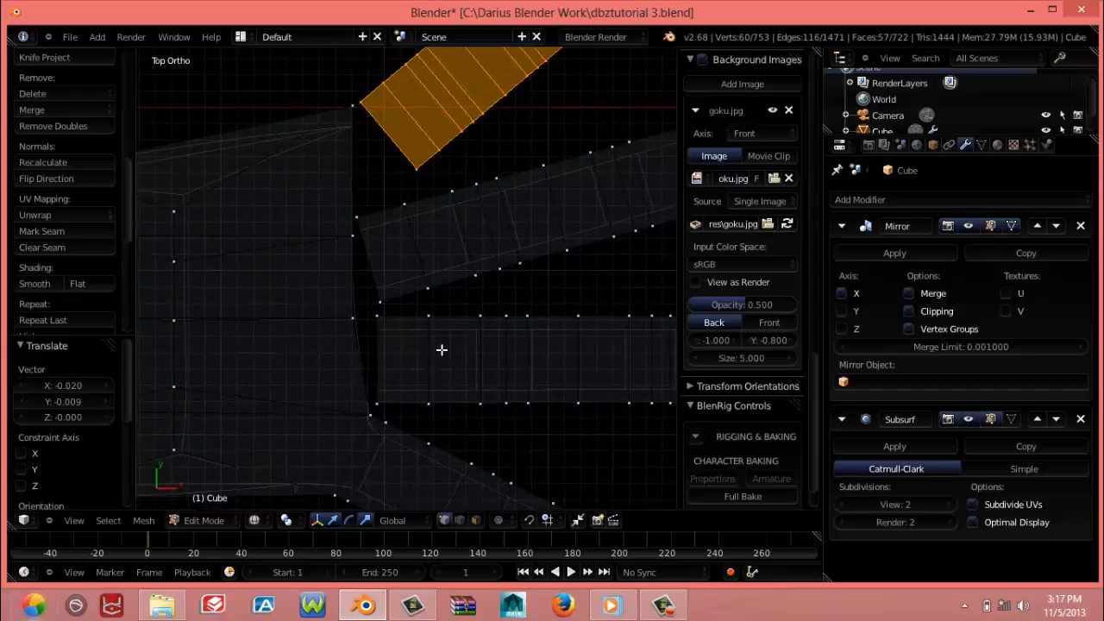
{"action": "scroll", "coordinate": [443, 350], "scroll_direction": "up", "scroll_amount": 1}
{"action": "right_click", "coordinate": [347, 275]}
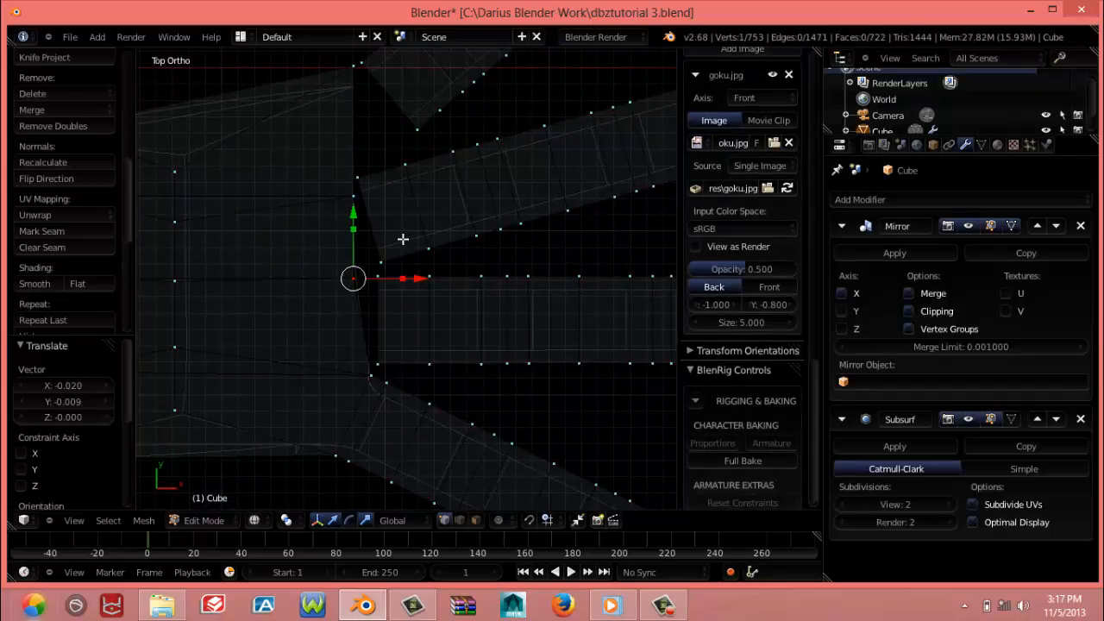
{"action": "key", "text": "b"}
{"action": "left_click_drag", "start_coordinate": [325, 262], "coordinate": [363, 298]}
{"action": "key", "text": "b"}
{"action": "left_click_drag", "start_coordinate": [342, 190], "coordinate": [361, 213]}
{"action": "key", "text": "b"}
{"action": "left_click_drag", "start_coordinate": [332, 61], "coordinate": [369, 126]}
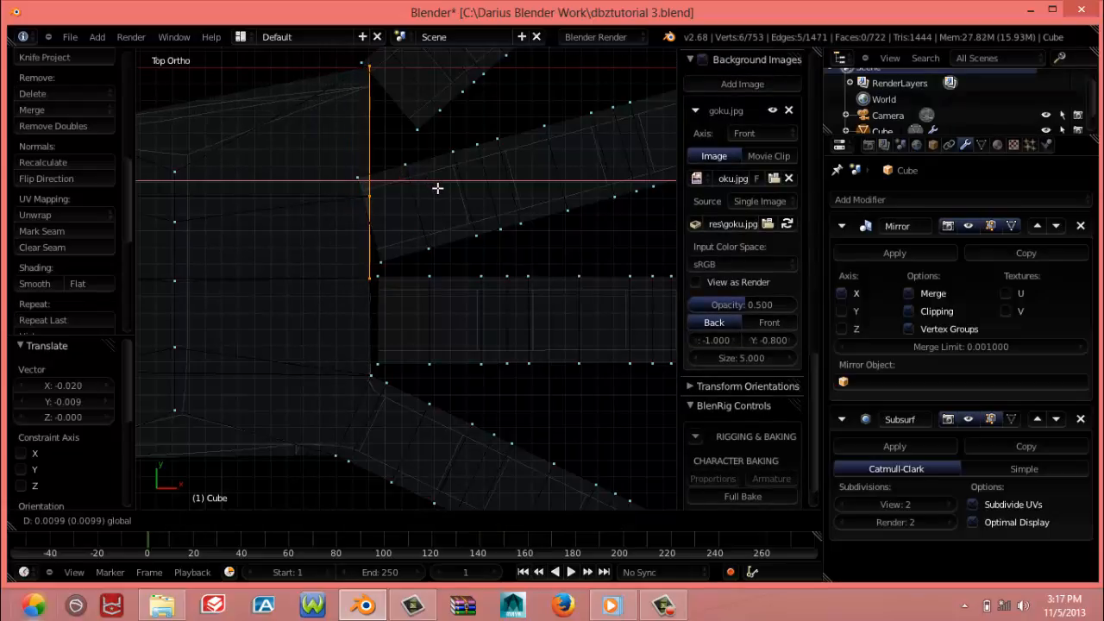
{"action": "right_click", "coordinate": [437, 188]}
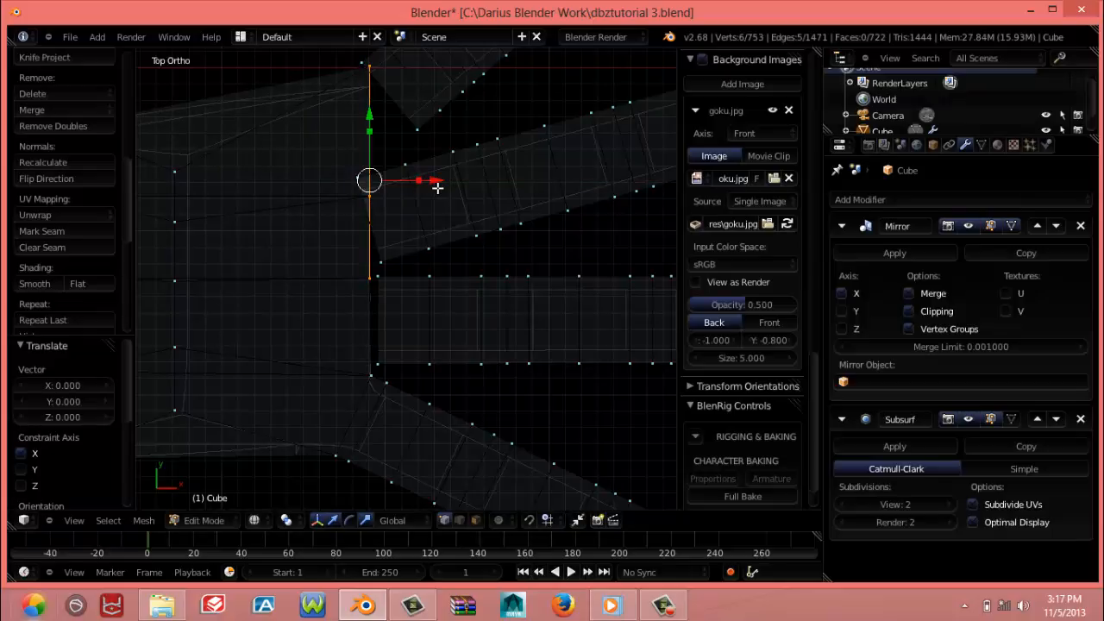
Select all three detached fingers through their linked vertices and move them 0.012 along X away from the palm
{"action": "scroll", "coordinate": [437, 188], "scroll_direction": "down", "scroll_amount": 2}
{"action": "scroll", "coordinate": [437, 188], "scroll_direction": "down", "scroll_amount": 4}
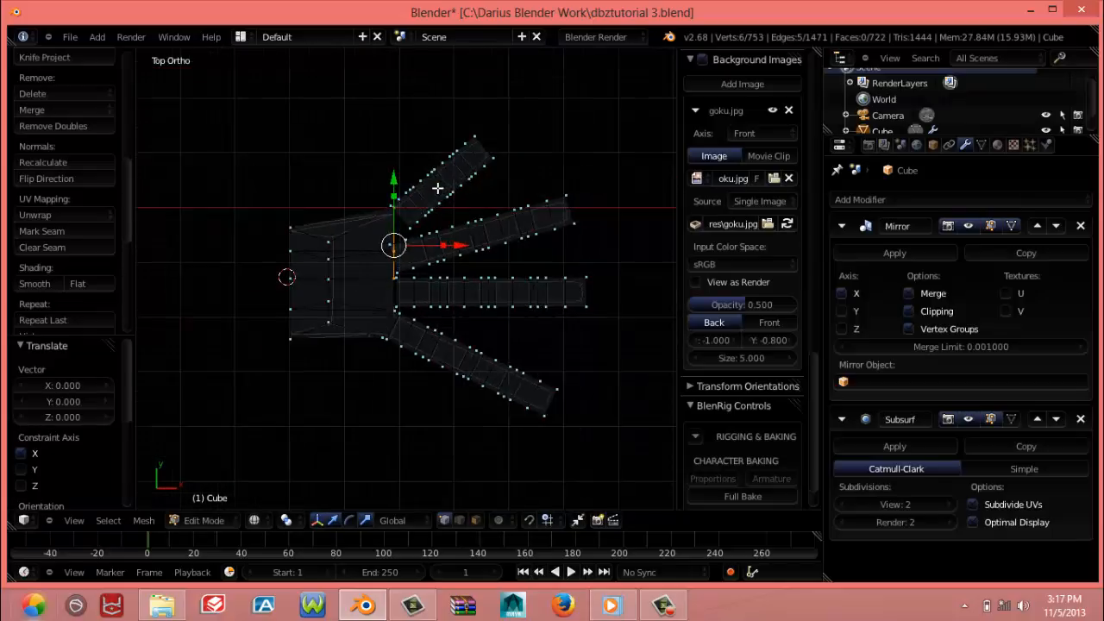
{"action": "right_click", "coordinate": [470, 252]}
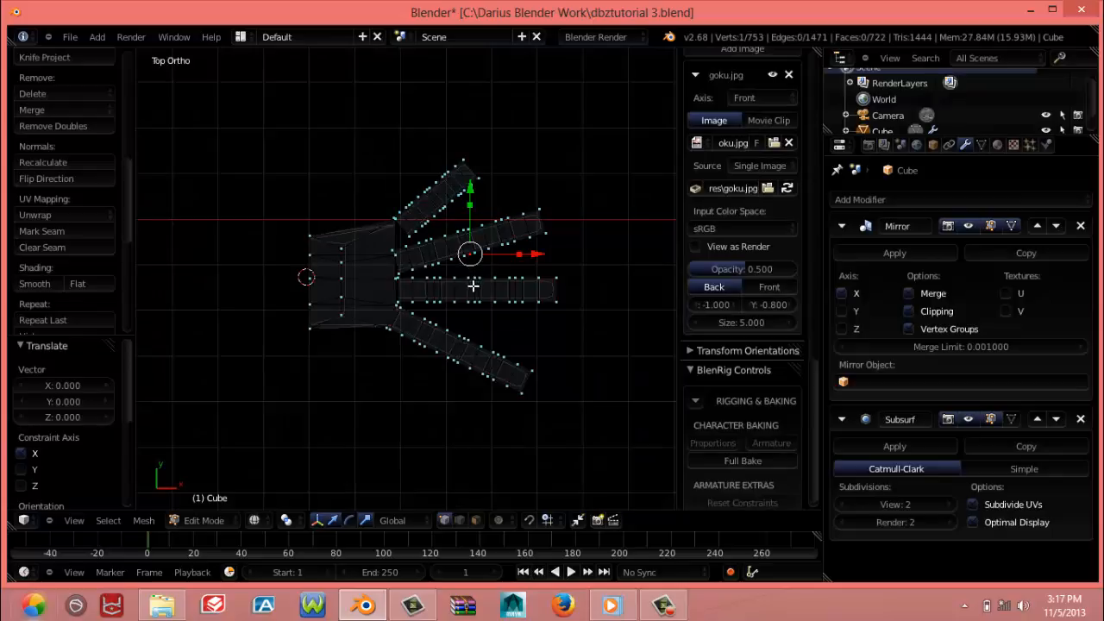
{"action": "right_click", "coordinate": [473, 284], "text": "shift"}
{"action": "right_click", "coordinate": [455, 193], "text": "shift"}
{"action": "key", "text": "ctrl+l"}
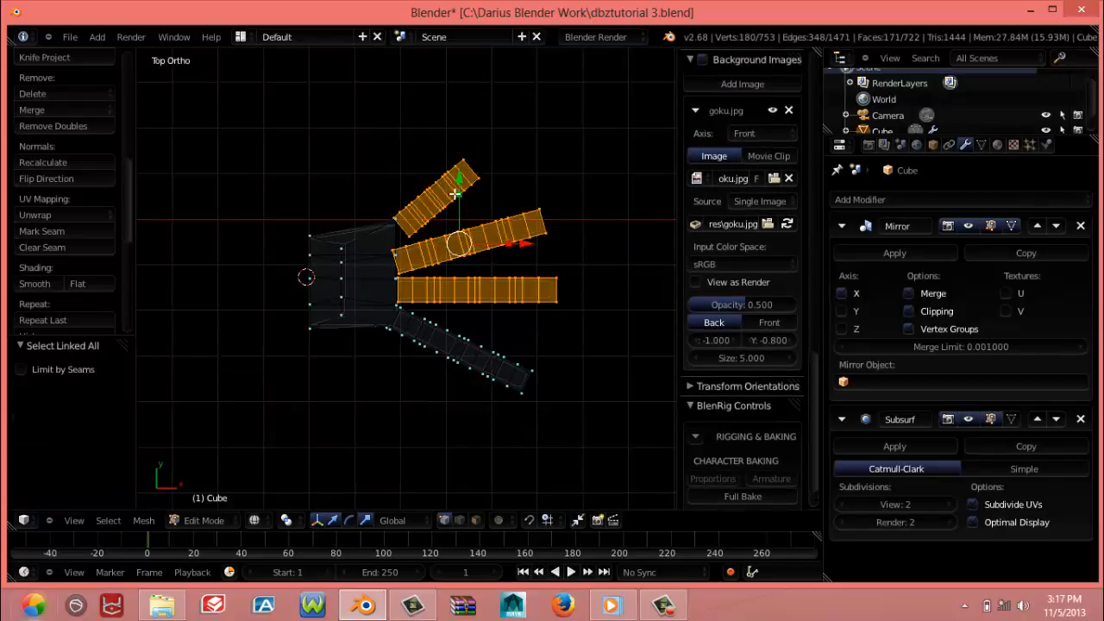
{"action": "left_click_drag", "start_coordinate": [527, 244], "coordinate": [534, 246]}
Select the horizontal finger through its linked vertices, move it 0.005 along negative Y and shift it back 0.001 along positive Y
{"action": "scroll", "coordinate": [508, 254], "scroll_direction": "up", "scroll_amount": 6}
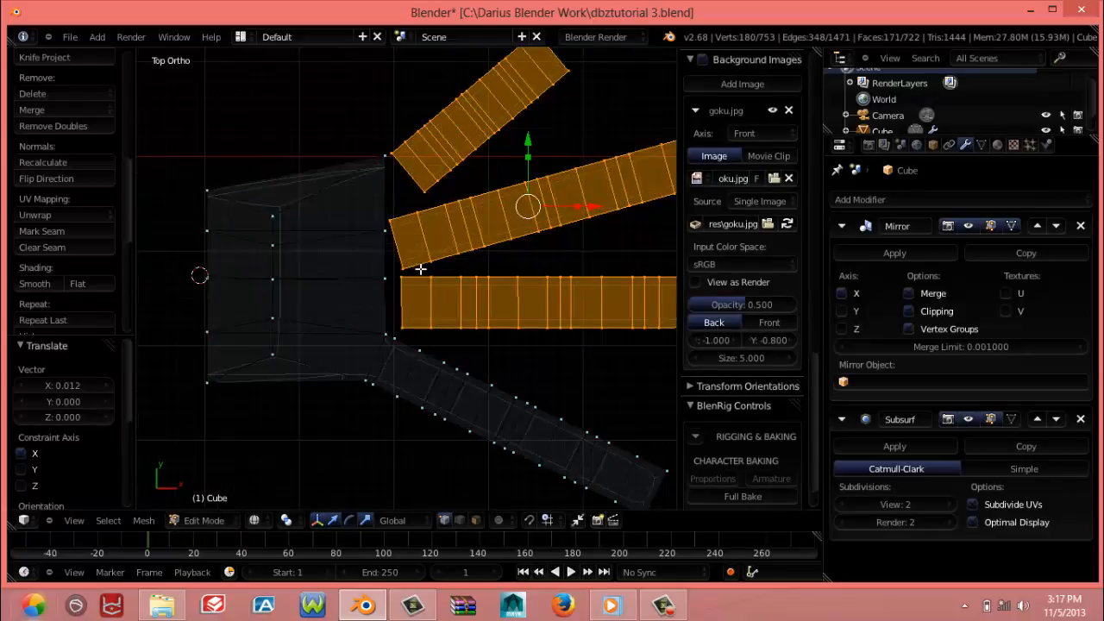
{"action": "right_click", "coordinate": [394, 249], "text": "alt"}
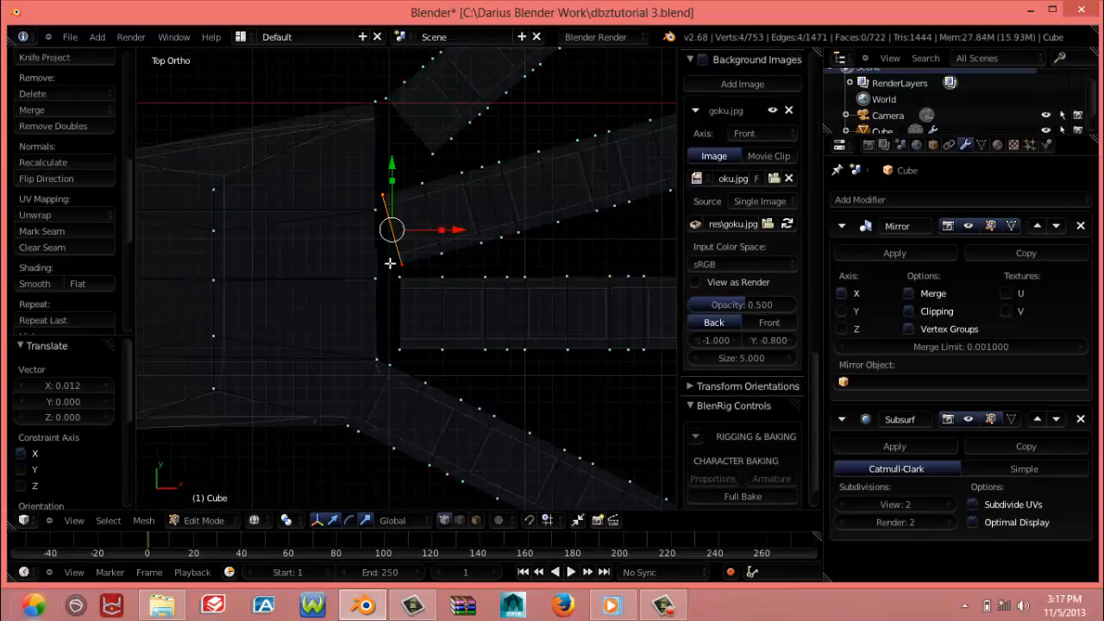
{"action": "scroll", "coordinate": [399, 343], "scroll_direction": "up", "scroll_amount": 3}
{"action": "right_click", "coordinate": [440, 394]}
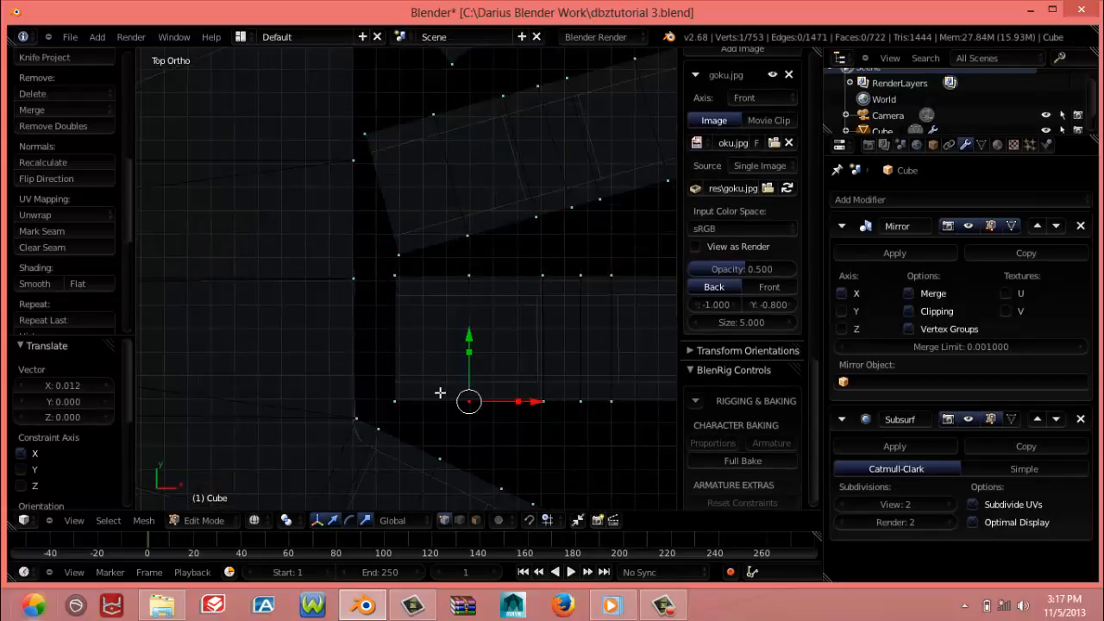
{"action": "key", "text": "ctrl+l"}
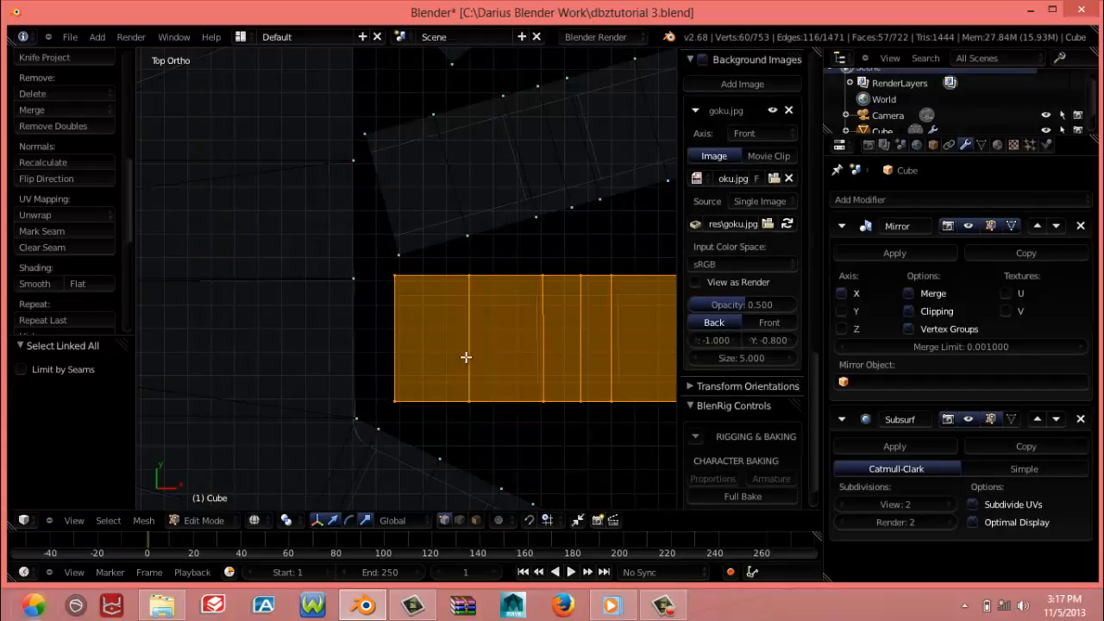
{"action": "key", "text": "g"}
{"action": "key", "text": "z"}
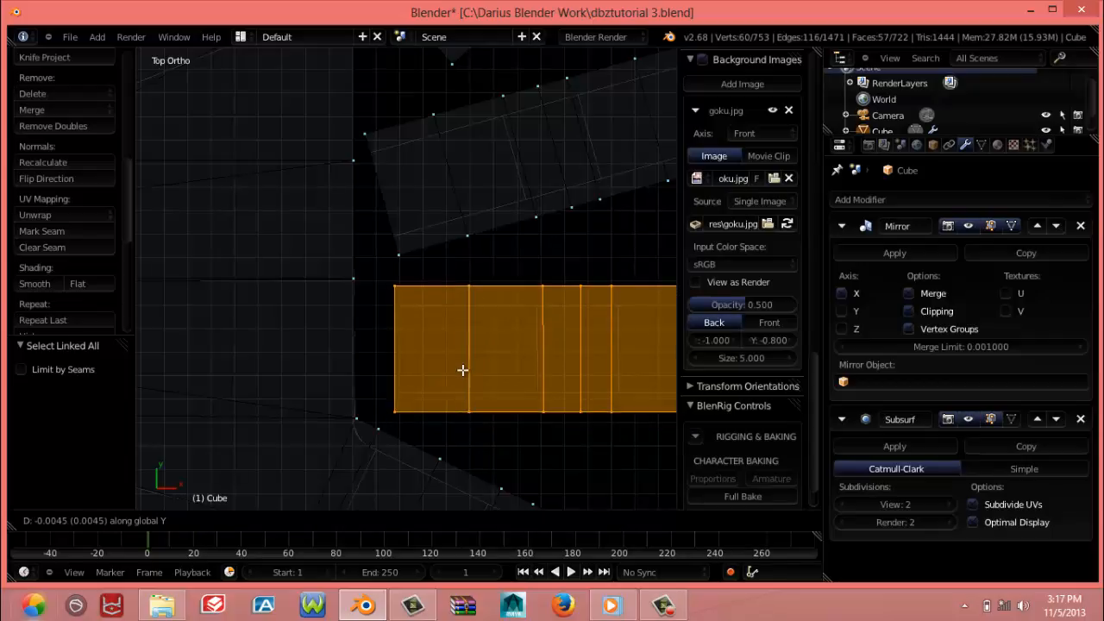
{"action": "left_click", "coordinate": [462, 369]}
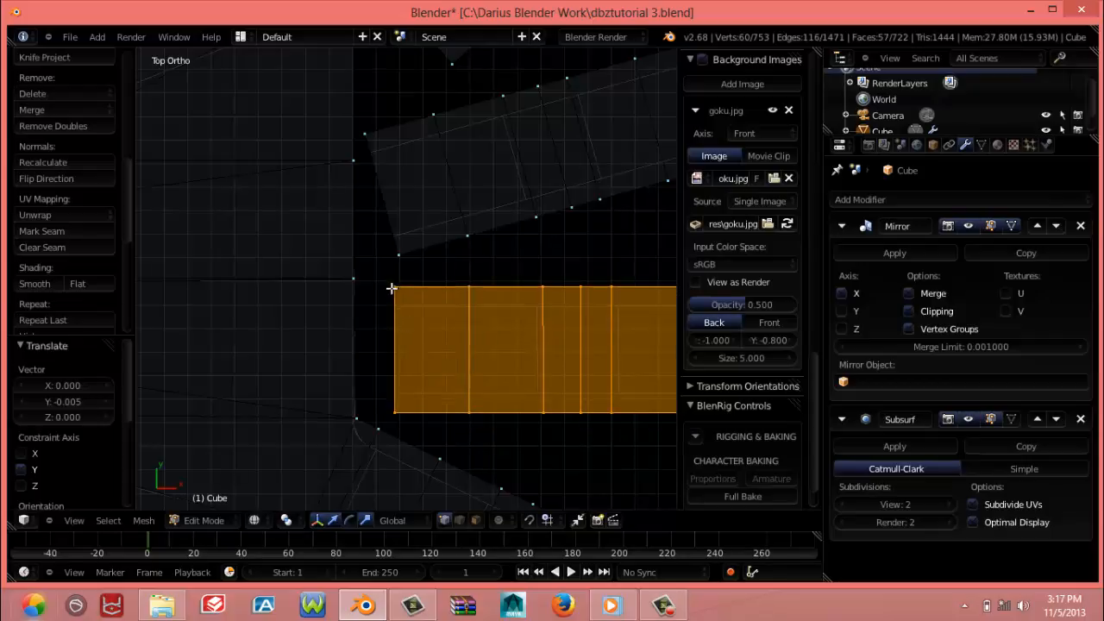
{"action": "scroll", "coordinate": [400, 292], "scroll_direction": "down", "scroll_amount": 4}
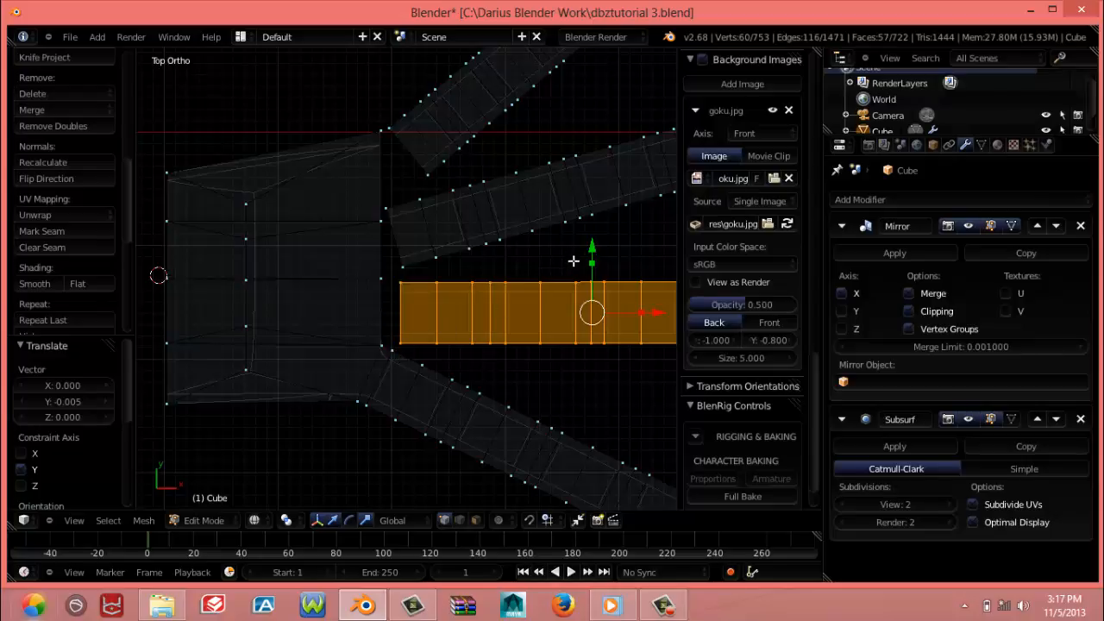
{"action": "left_click_drag", "start_coordinate": [591, 246], "coordinate": [591, 244]}
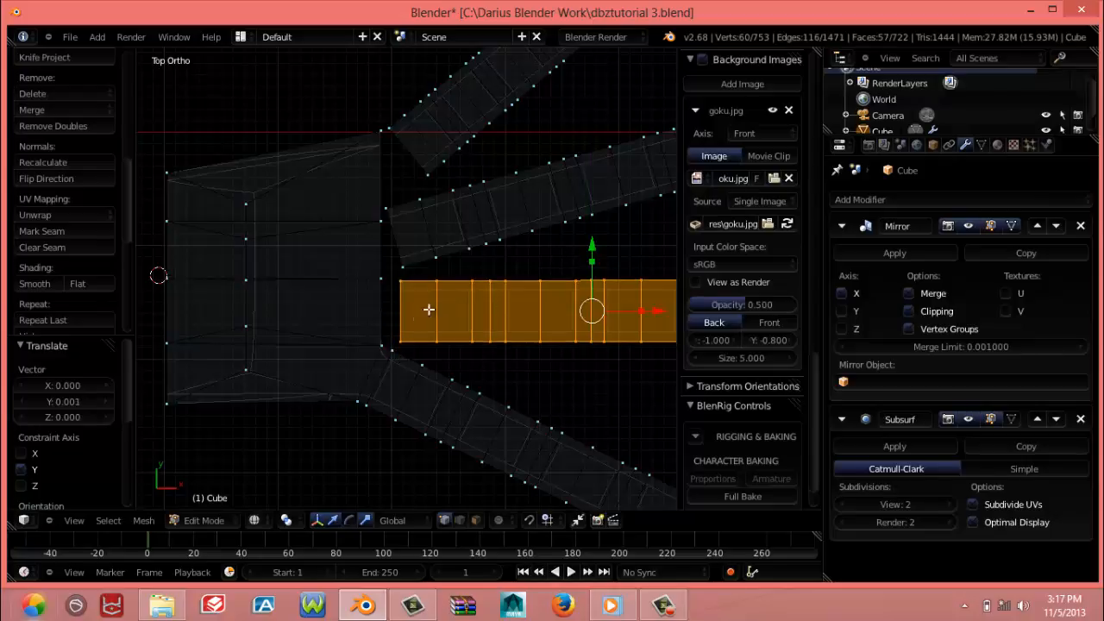
Fill a four-vertex face between the horizontal finger's upper base edge and the adjacent edge of the palm
{"action": "scroll", "coordinate": [382, 308], "scroll_direction": "up", "scroll_amount": 4}
{"action": "right_click", "coordinate": [394, 283]}
{"action": "right_click", "coordinate": [354, 280], "text": "shift"}
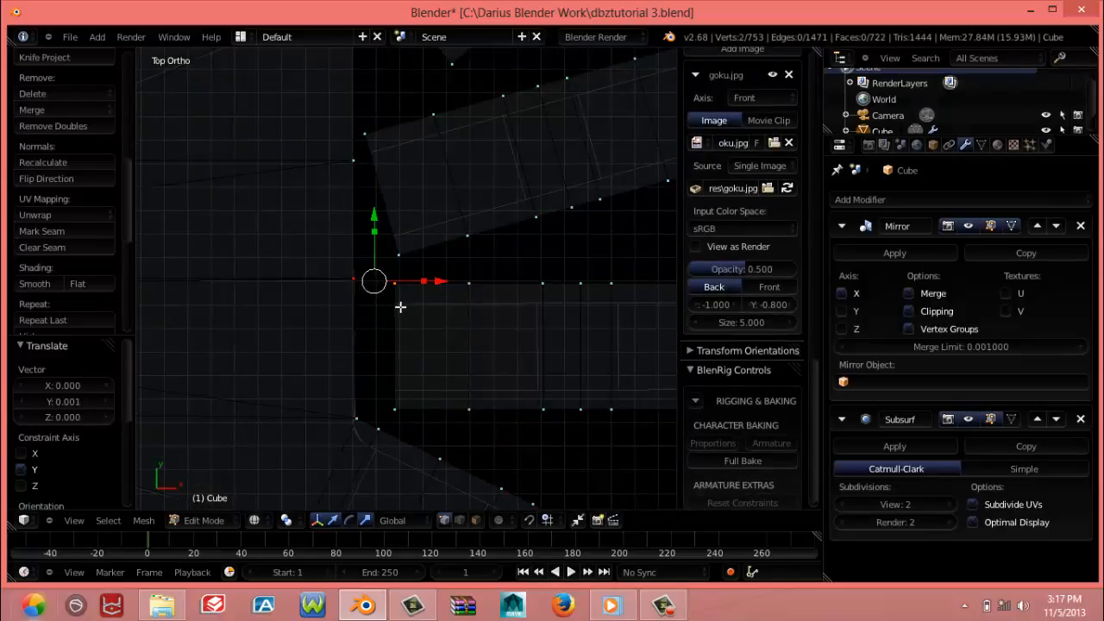
{"action": "key", "text": "z"}
{"action": "right_click", "coordinate": [394, 284]}
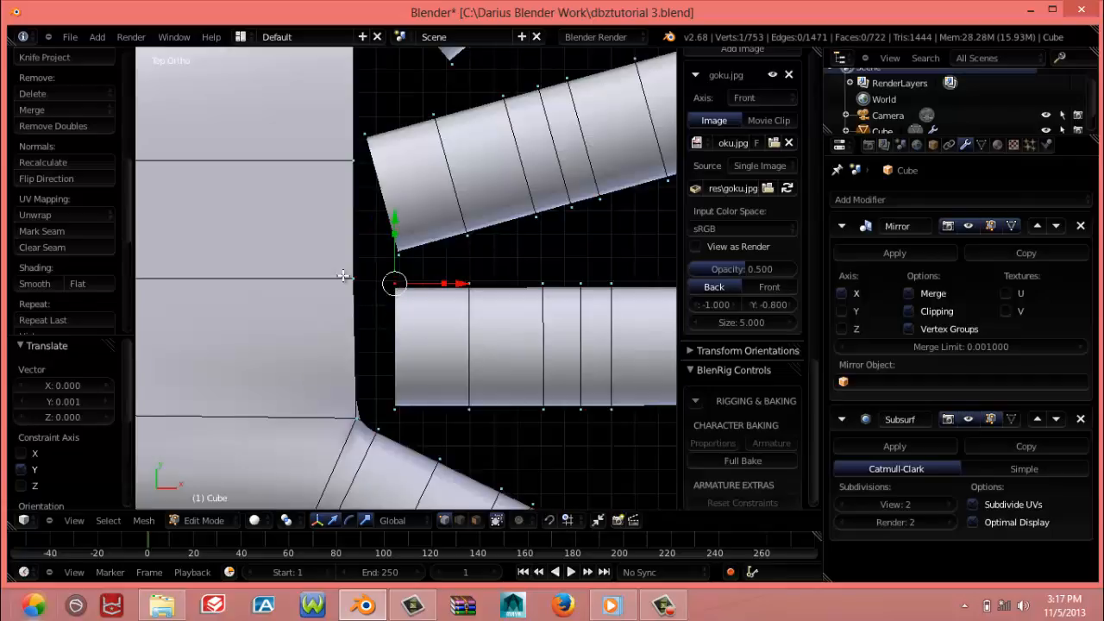
{"action": "right_click", "coordinate": [354, 288], "text": "shift"}
{"action": "right_click", "coordinate": [396, 409], "text": "shift"}
{"action": "right_click", "coordinate": [355, 421], "text": "shift"}
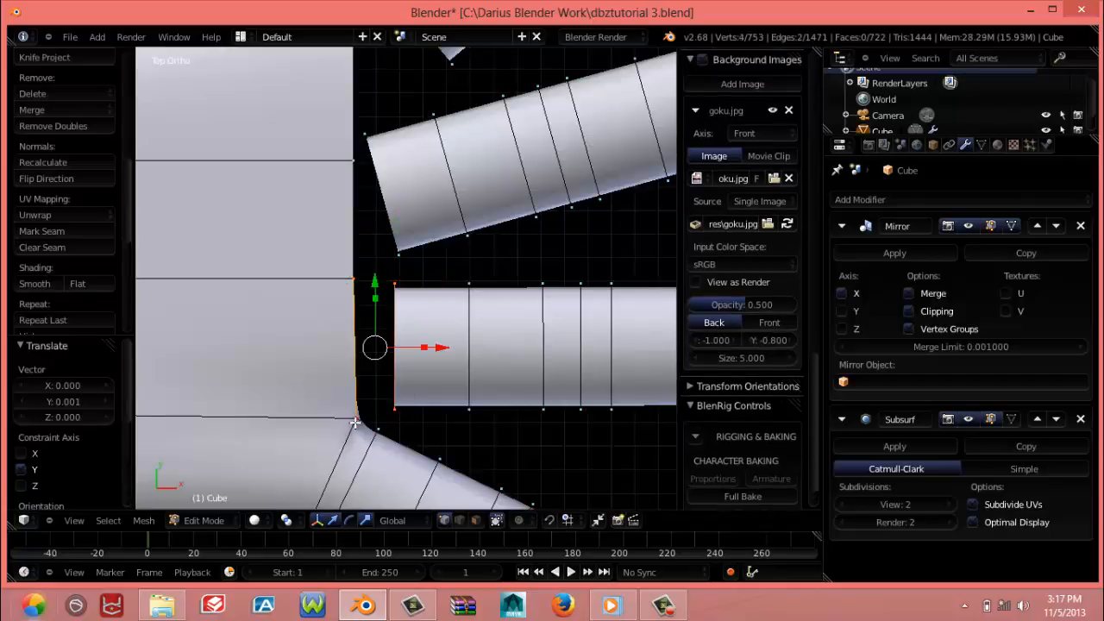
{"action": "key", "text": "f"}
Fill the side gap at the horizontal finger's base, next to the attached diagonal finger, with a four-vertex face
{"action": "middle_click_drag", "start_coordinate": [354, 420], "coordinate": [346, 372]}
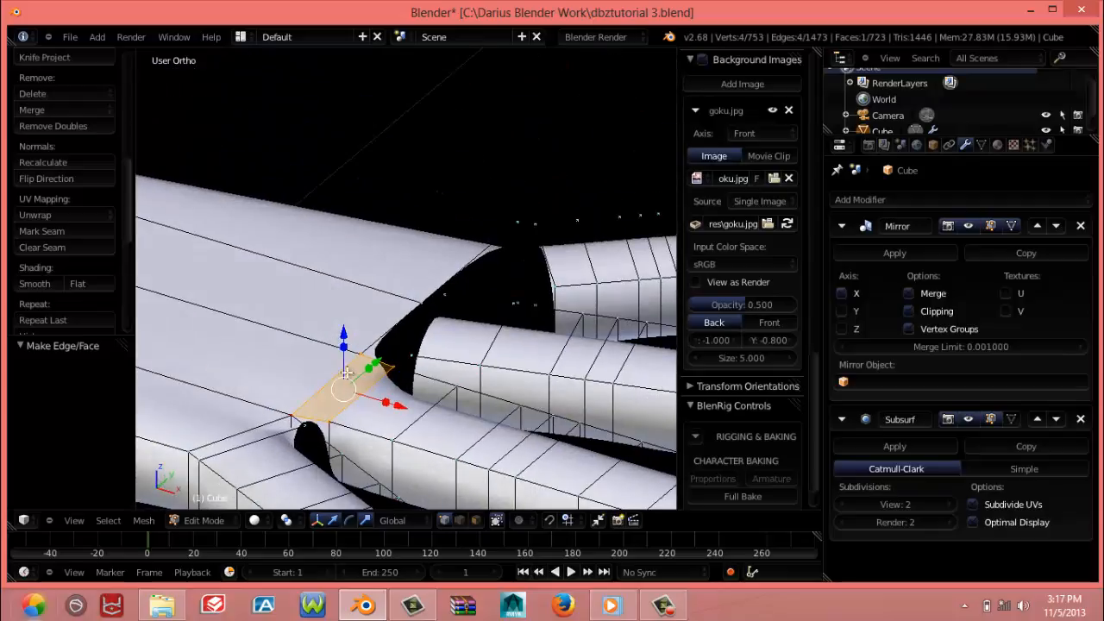
{"action": "middle_click_drag", "start_coordinate": [326, 460], "coordinate": [278, 435]}
{"action": "right_click", "coordinate": [277, 433]}
{"action": "right_click", "coordinate": [266, 414], "text": "shift"}
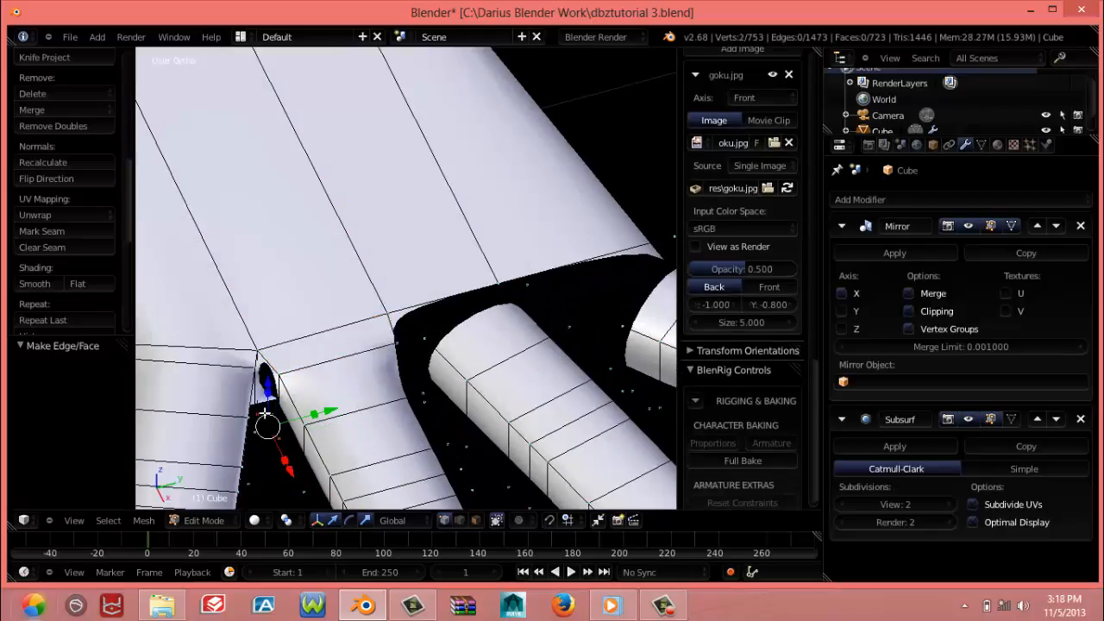
{"action": "right_click", "coordinate": [262, 352], "text": "shift"}
{"action": "right_click", "coordinate": [277, 369], "text": "shift"}
{"action": "key", "text": "f"}
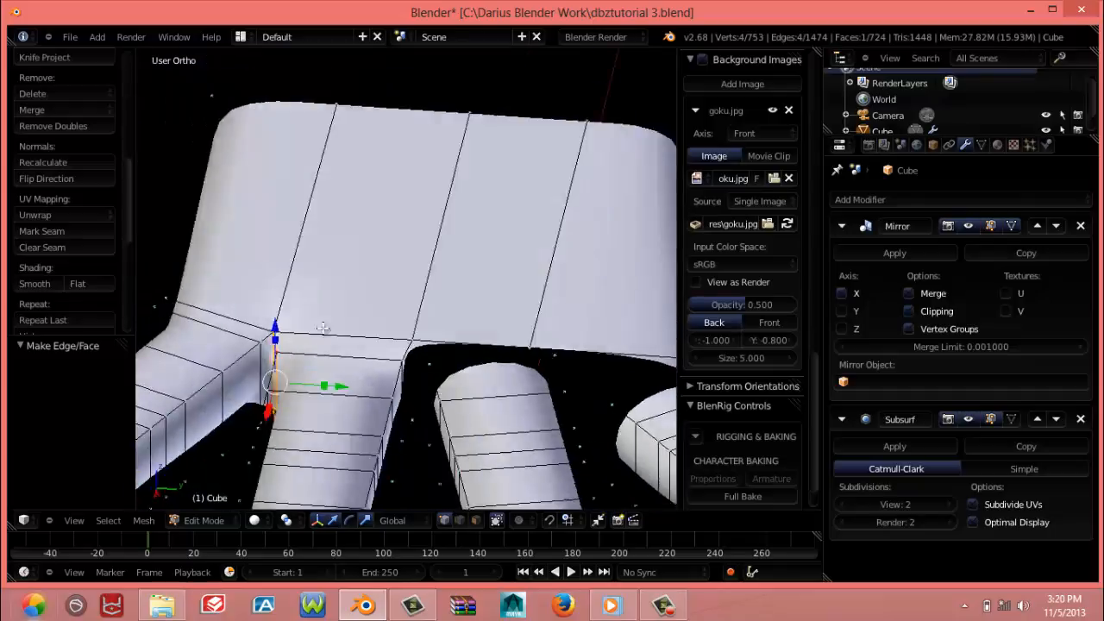
Fill a four-vertex face on the underside between the horizontal finger's base and the palm
{"action": "middle_click_drag", "start_coordinate": [336, 397], "coordinate": [270, 340]}
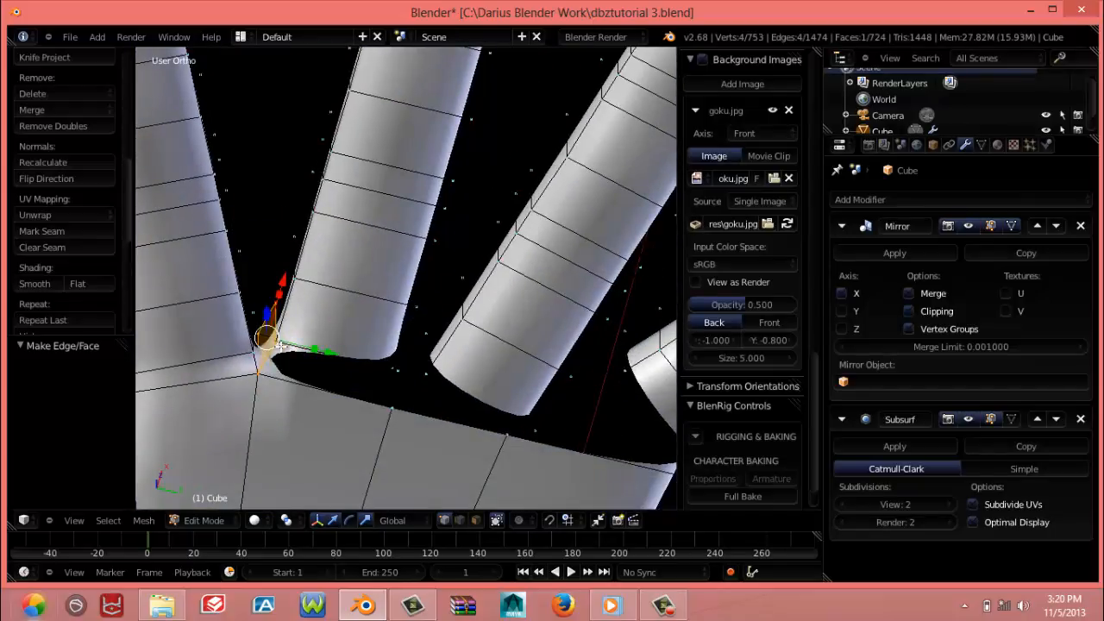
{"action": "right_click", "coordinate": [277, 344]}
{"action": "right_click", "coordinate": [261, 369], "text": "shift"}
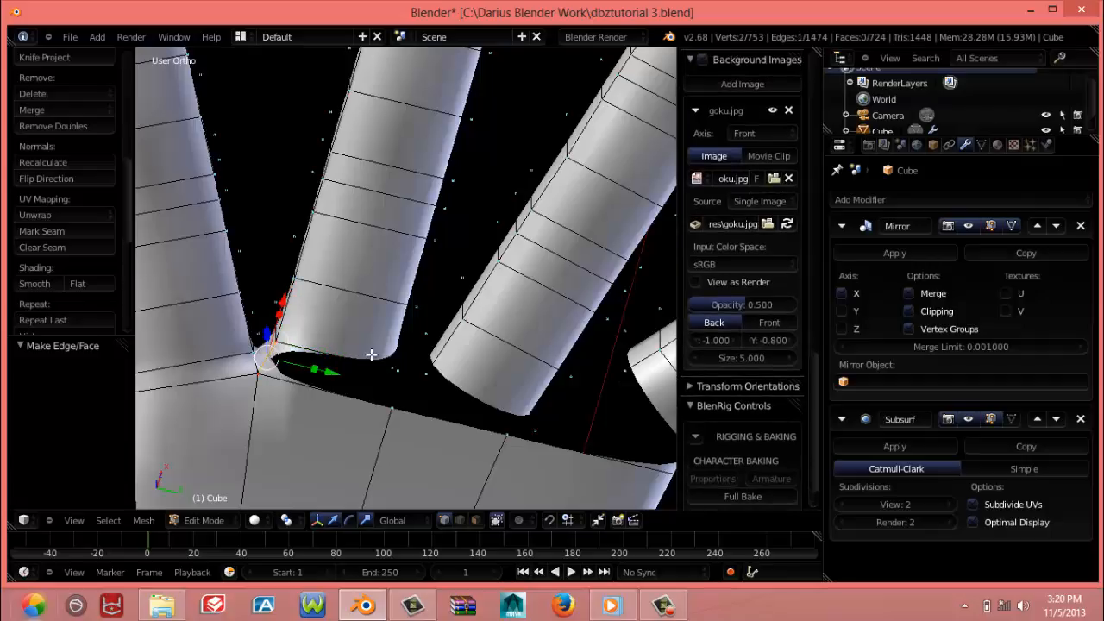
{"action": "right_click", "coordinate": [391, 368], "text": "shift"}
{"action": "right_click", "coordinate": [388, 408], "text": "shift"}
{"action": "middle_click_drag", "start_coordinate": [371, 410], "coordinate": [334, 429]}
{"action": "key", "text": "f"}
Select the detached long angled finger through its linked vertices and move it about 0.006 along negative Y
{"action": "middle_click_drag", "start_coordinate": [360, 385], "coordinate": [376, 432]}
{"action": "right_click", "coordinate": [435, 372]}
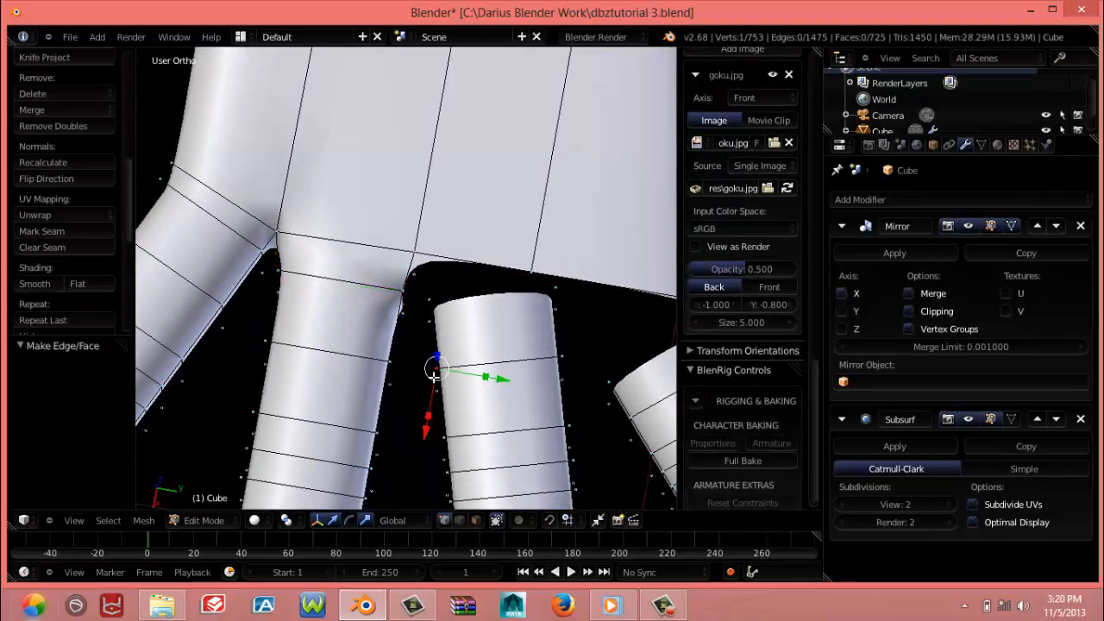
{"action": "key", "text": "ctrl+l"}
{"action": "key", "text": "g"}
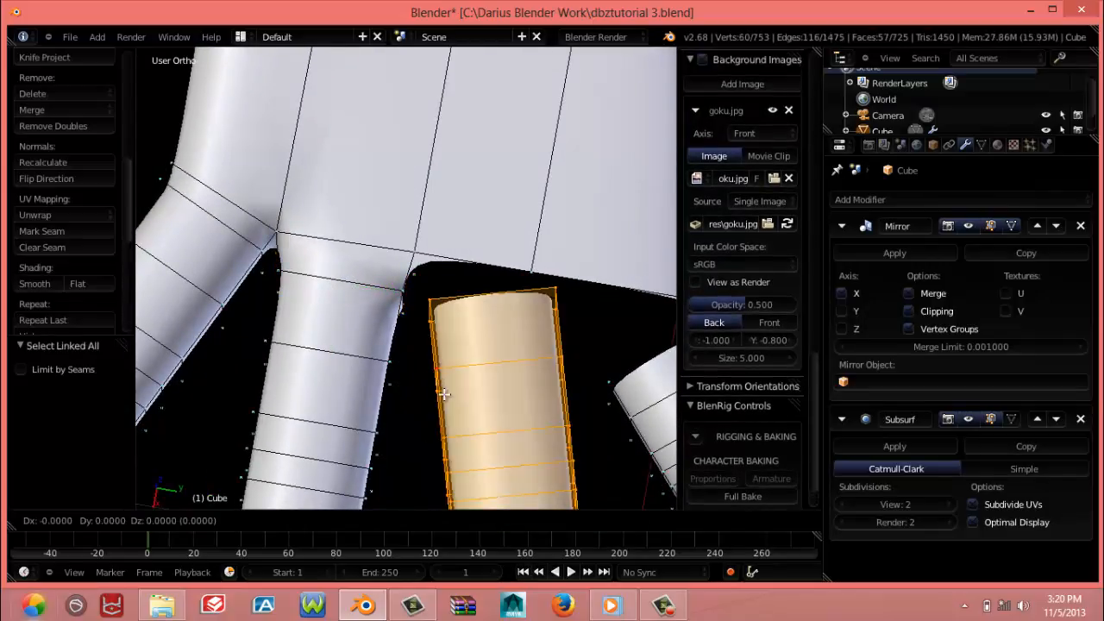
{"action": "key", "text": "y"}
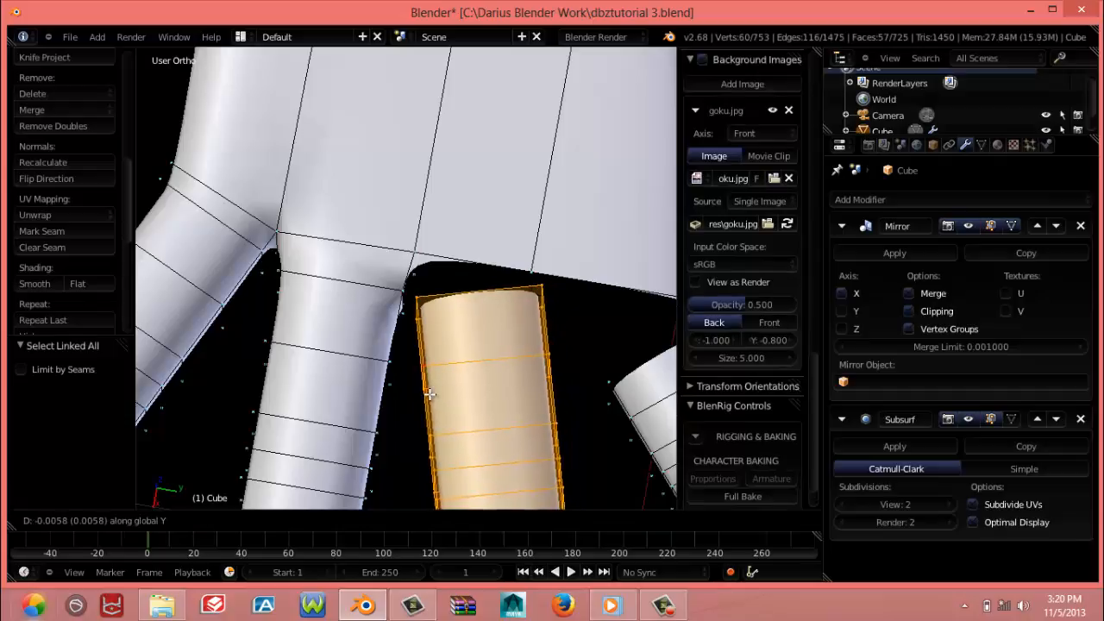
{"action": "left_click", "coordinate": [429, 392]}
Fill a four-vertex face between the long angled finger's upper base edge and the adjacent palm edge
{"action": "key", "text": "KP_7"}
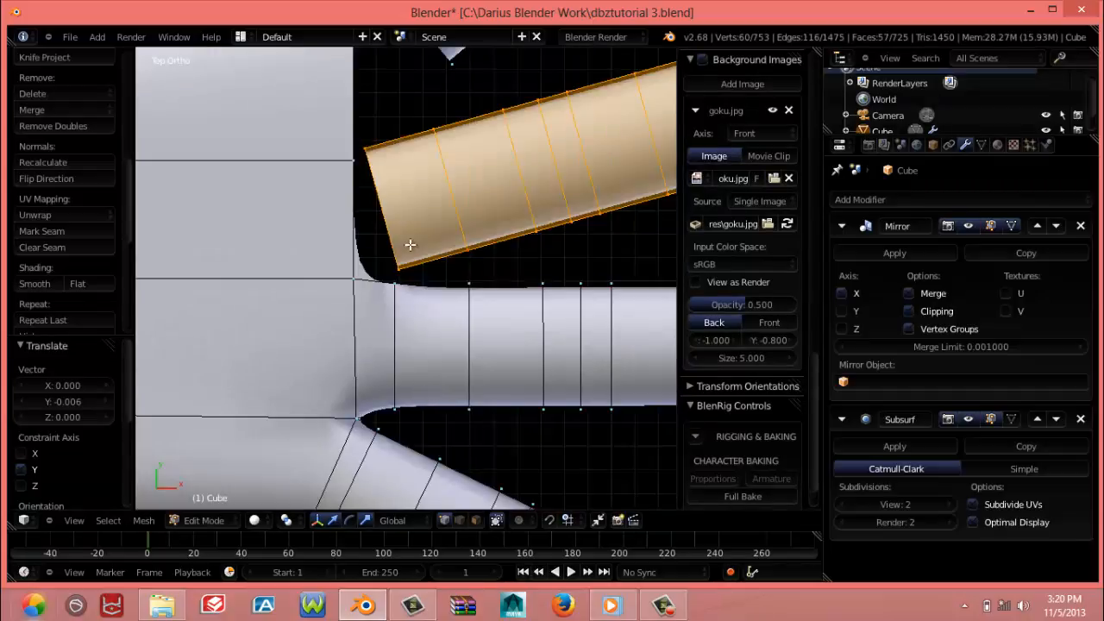
{"action": "scroll", "coordinate": [422, 215], "scroll_direction": "down", "scroll_amount": 6}
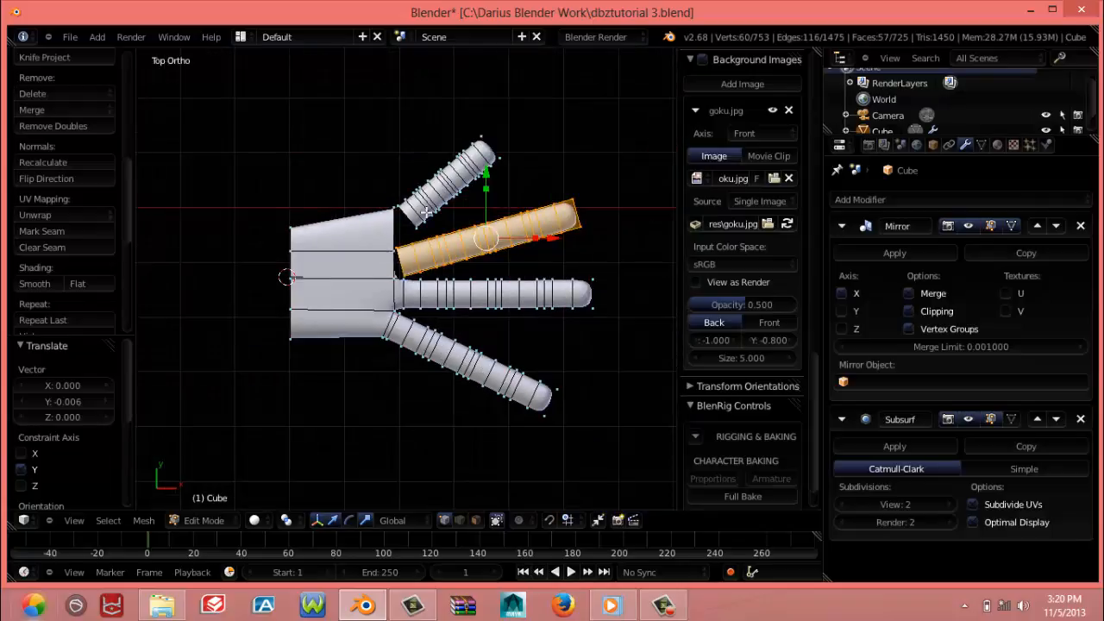
{"action": "scroll", "coordinate": [388, 241], "scroll_direction": "up", "scroll_amount": 5}
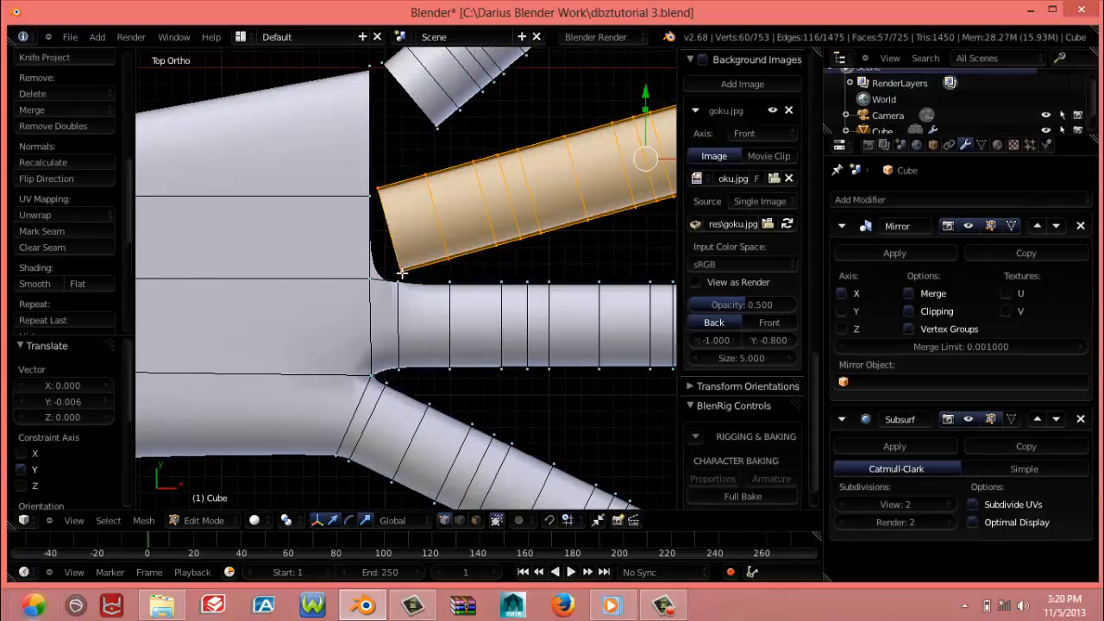
{"action": "right_click", "coordinate": [400, 275]}
{"action": "right_click", "coordinate": [370, 282], "text": "shift"}
{"action": "right_click", "coordinate": [369, 203], "text": "shift"}
{"action": "right_click", "coordinate": [378, 184], "text": "shift"}
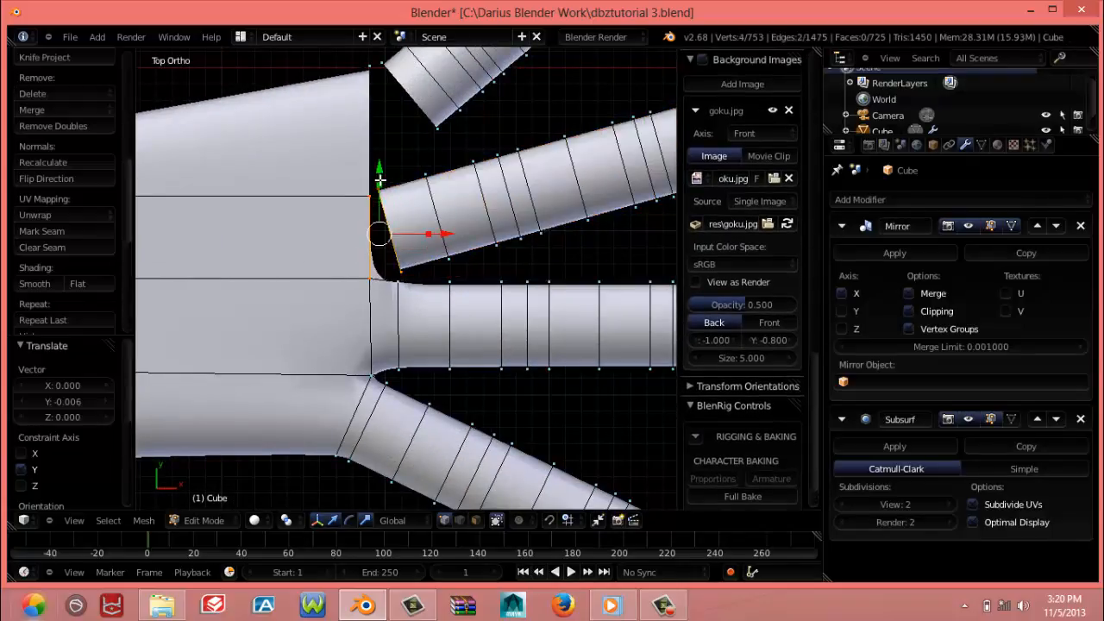
{"action": "key", "text": "f"}
Move the outer corner vertex at the long angled finger's base 0.002 in X and -0.003 in Y
{"action": "right_click", "coordinate": [392, 193]}
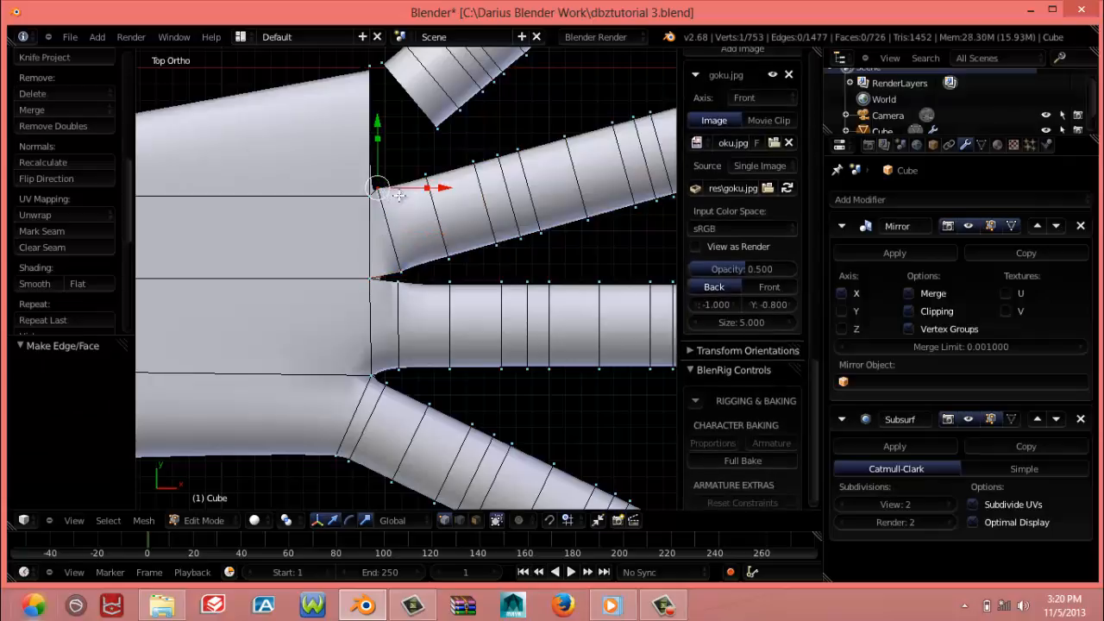
{"action": "key", "text": "g"}
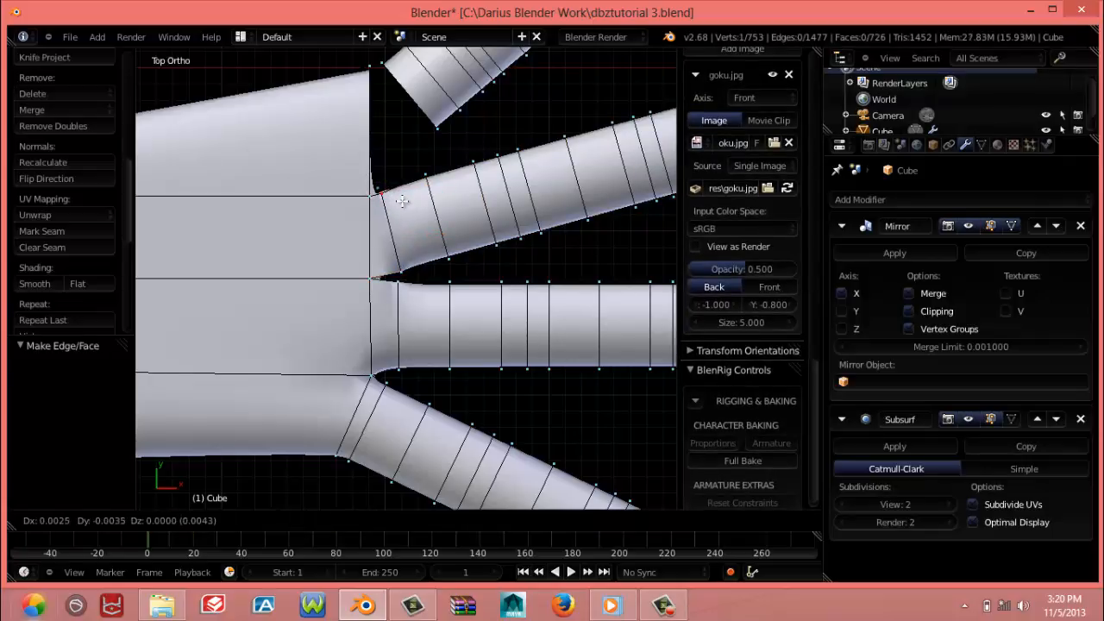
{"action": "left_click", "coordinate": [406, 202]}
Create a vertical edge joining the palm's upper and lower vertices between the horizontal and long angled fingers
{"action": "middle_click_drag", "start_coordinate": [470, 390], "coordinate": [379, 323]}
{"action": "right_click", "coordinate": [412, 305]}
{"action": "middle_click_drag", "start_coordinate": [393, 379], "coordinate": [404, 265]}
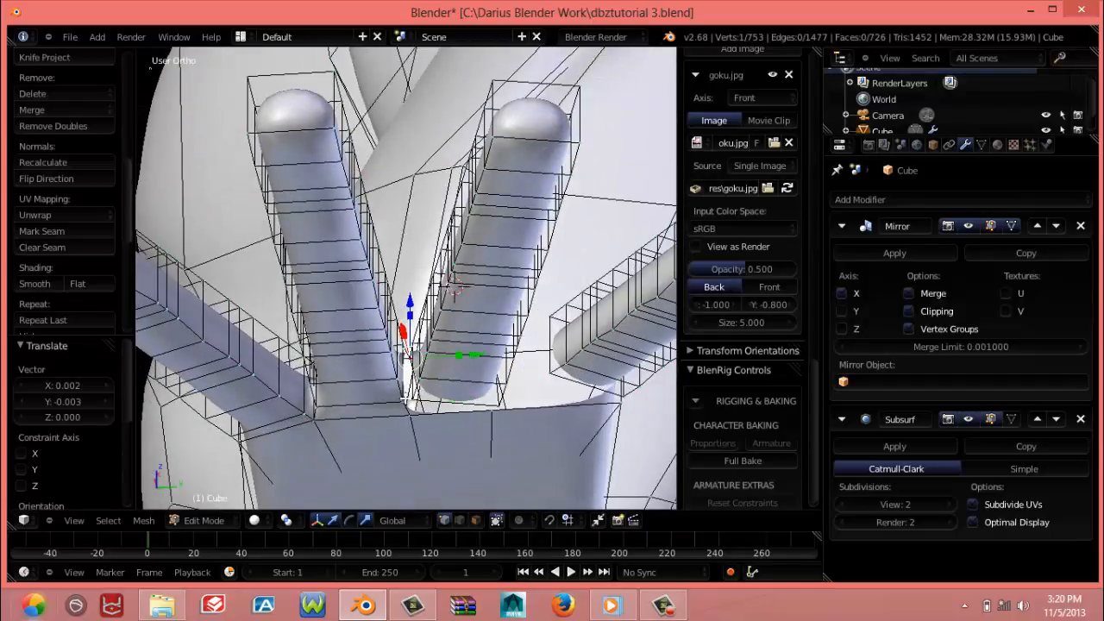
{"action": "right_click", "coordinate": [407, 400]}
{"action": "right_click", "coordinate": [415, 398]}
{"action": "middle_click_drag", "start_coordinate": [417, 362], "coordinate": [417, 467]}
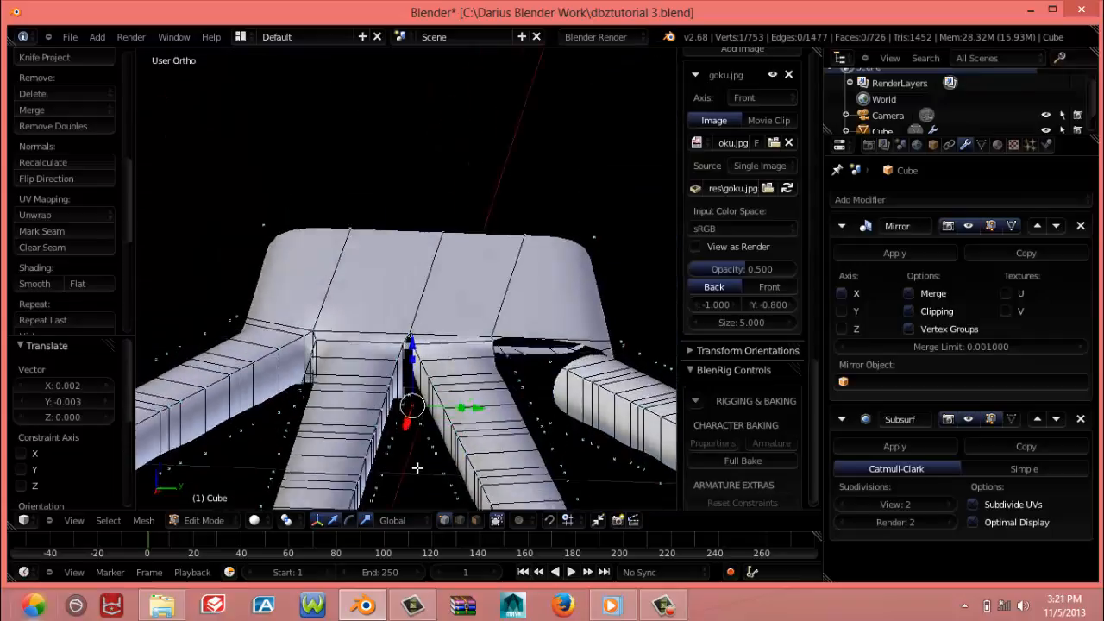
{"action": "scroll", "coordinate": [417, 468], "scroll_direction": "up", "scroll_amount": 6}
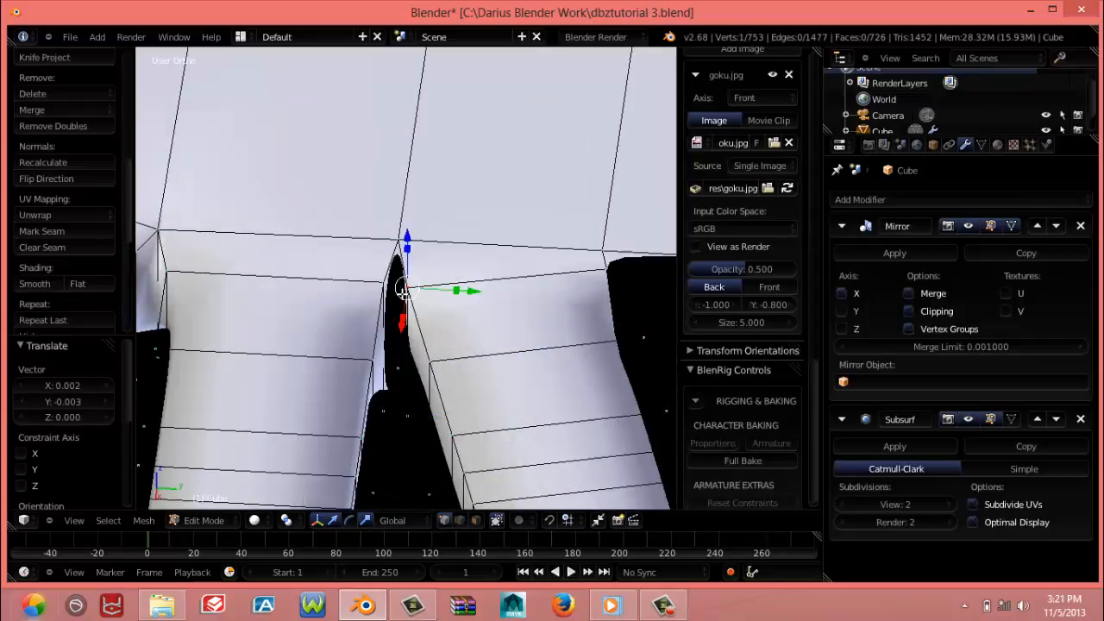
{"action": "middle_click_drag", "start_coordinate": [395, 332], "coordinate": [398, 288]}
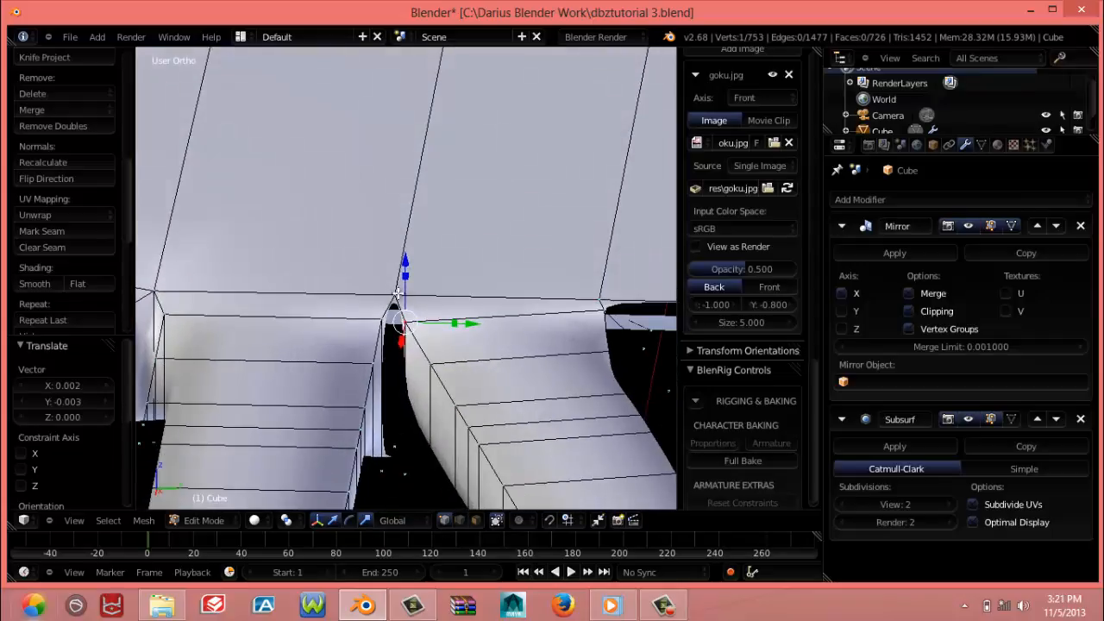
{"action": "right_click", "coordinate": [397, 293]}
{"action": "middle_click_drag", "start_coordinate": [373, 400], "coordinate": [419, 425]}
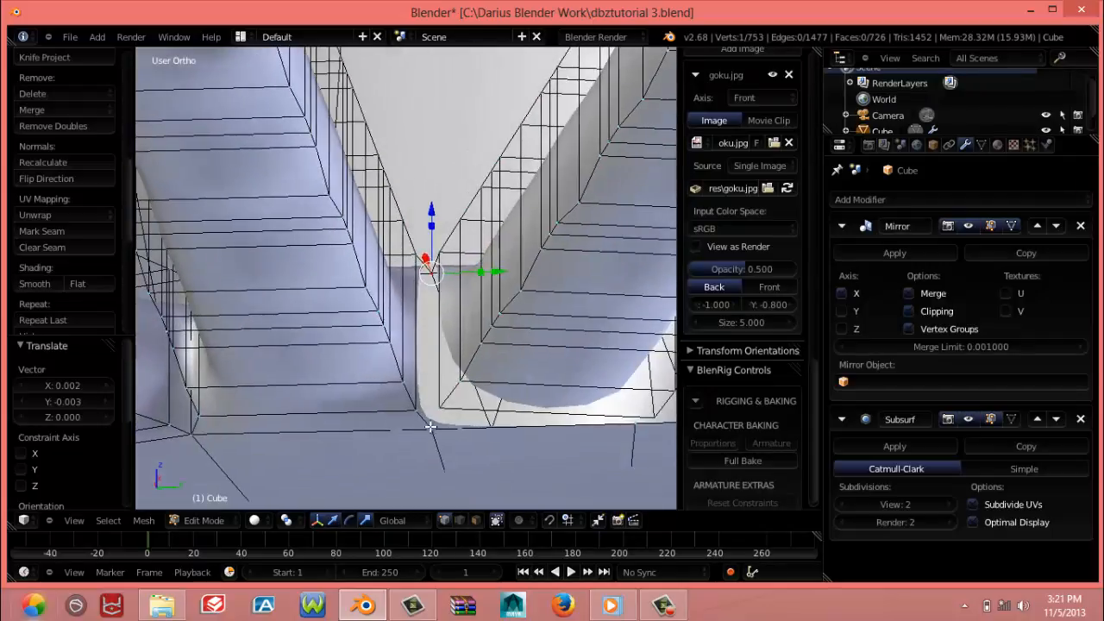
{"action": "right_click", "coordinate": [431, 412], "text": "shift"}
{"action": "key", "text": "f"}
Fill a face between the new vertical palm edge and the horizontal finger's base side
{"action": "middle_click_drag", "start_coordinate": [431, 314], "coordinate": [445, 249]}
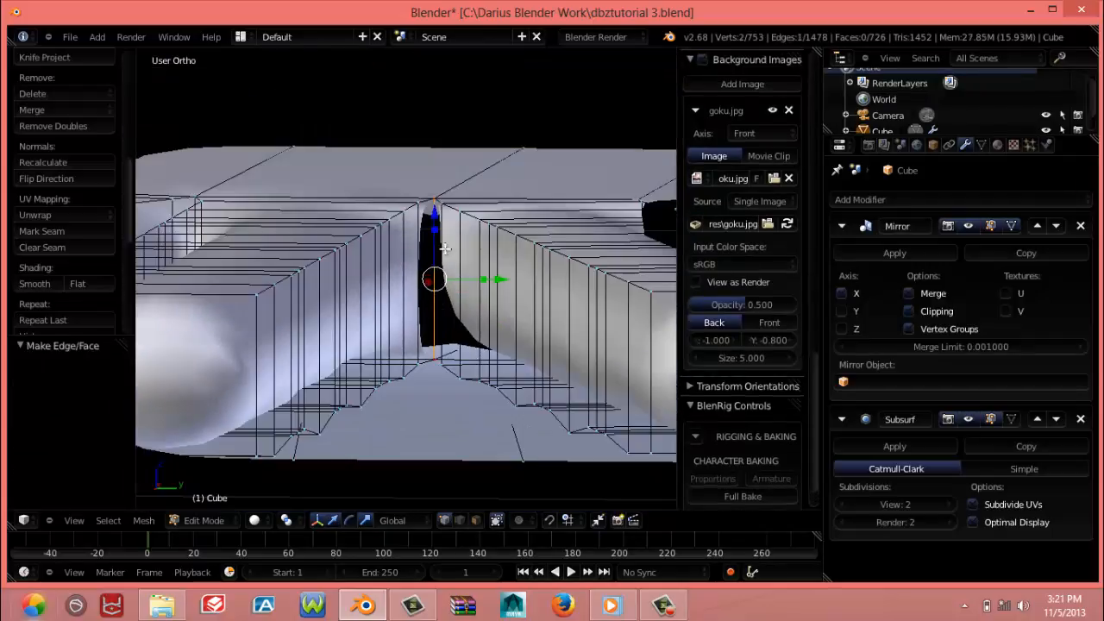
{"action": "middle_click_drag", "start_coordinate": [431, 197], "coordinate": [423, 318]}
{"action": "right_click", "coordinate": [419, 326], "text": "shift"}
{"action": "right_click", "coordinate": [436, 307], "text": "shift"}
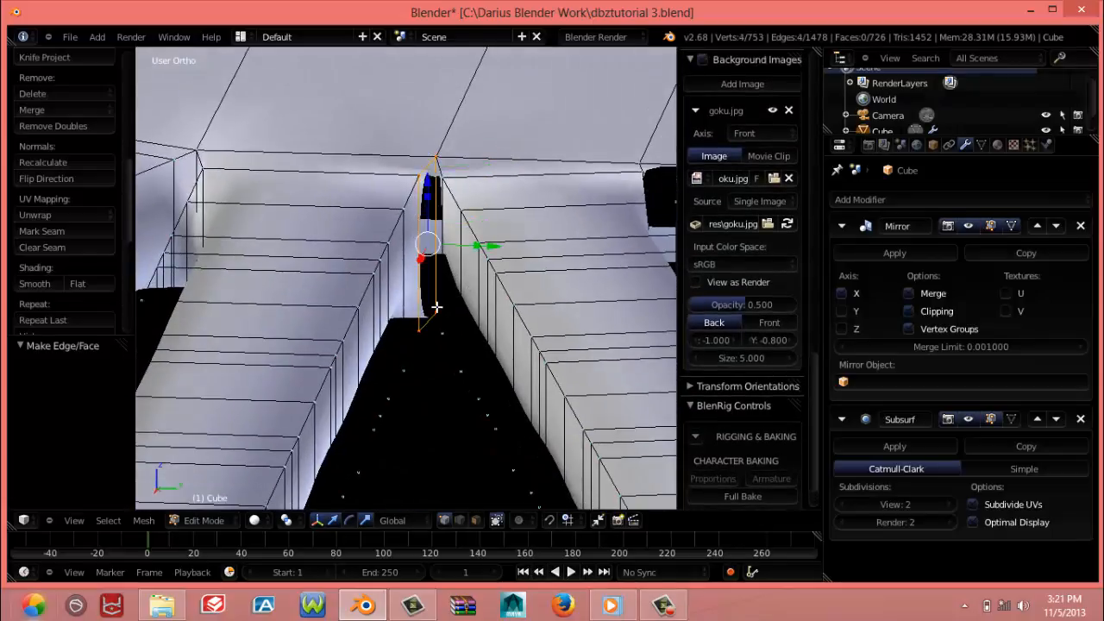
{"action": "key", "text": "f"}
Fill a face between the same vertical palm edge and the facing base side of the long angled finger
{"action": "middle_click_drag", "start_coordinate": [449, 212], "coordinate": [483, 200]}
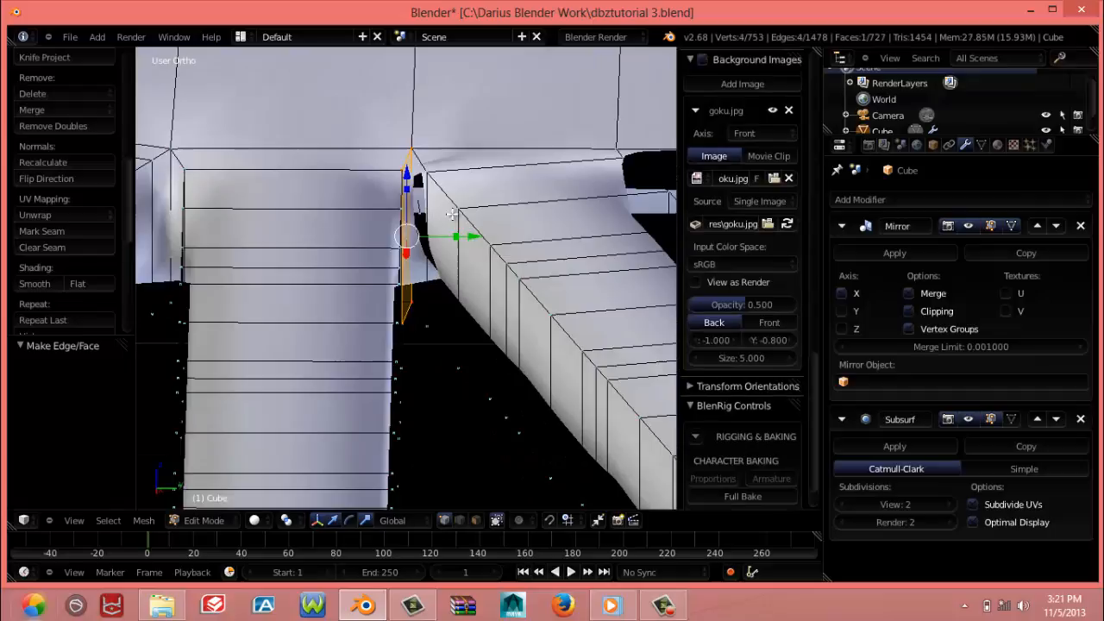
{"action": "right_click", "coordinate": [416, 159]}
{"action": "right_click", "coordinate": [423, 172], "text": "shift"}
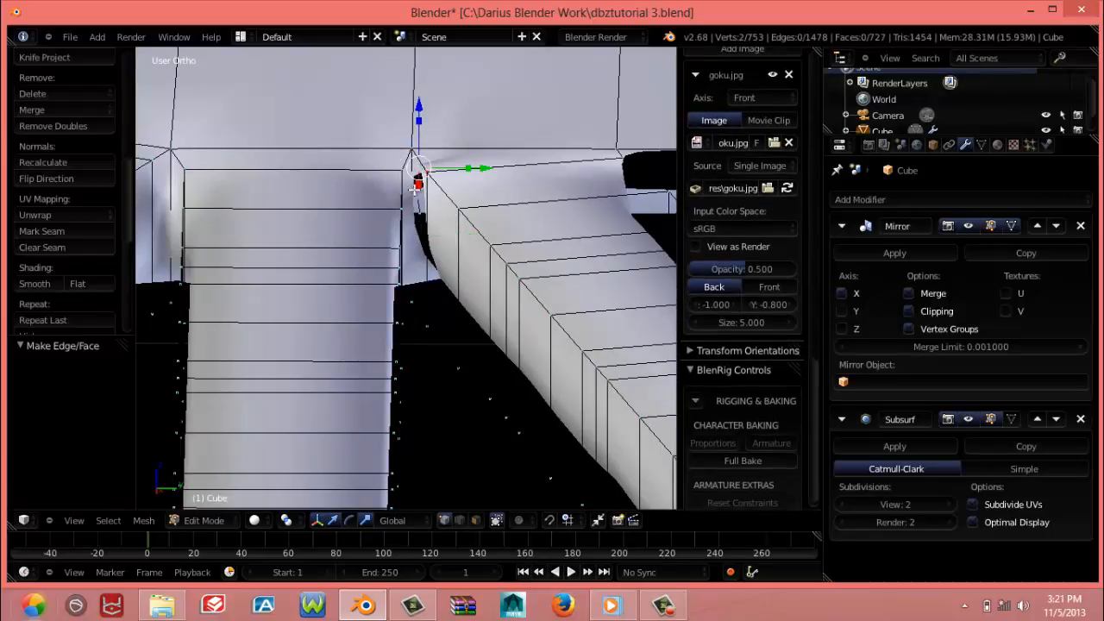
{"action": "right_click", "coordinate": [412, 151]}
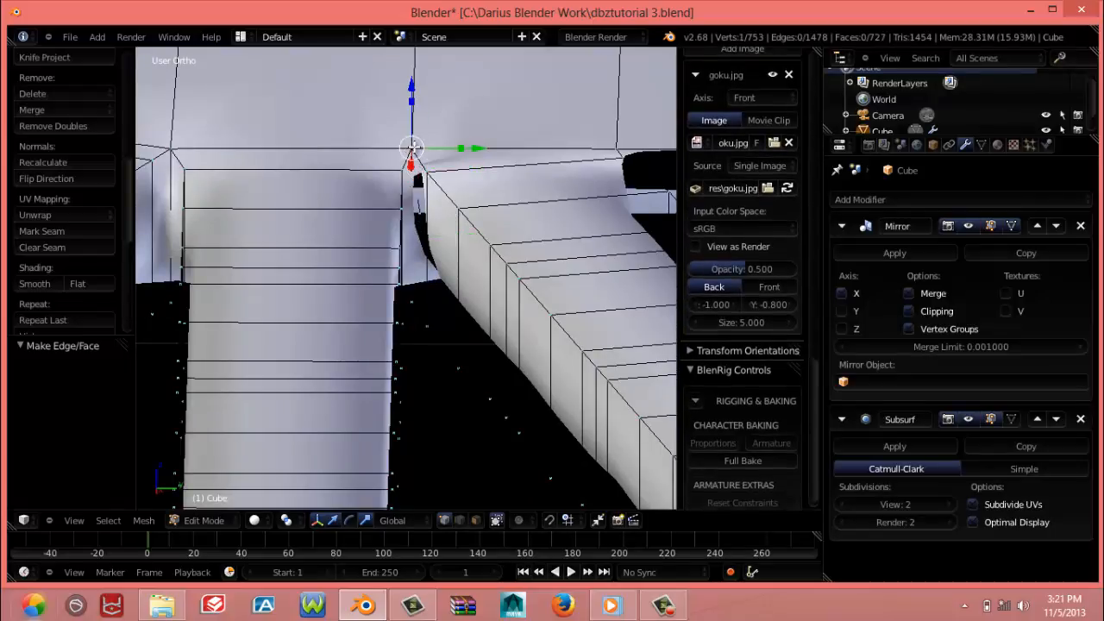
{"action": "right_click", "coordinate": [428, 171], "text": "shift"}
{"action": "middle_click_drag", "start_coordinate": [413, 263], "coordinate": [412, 120]}
{"action": "right_click", "coordinate": [415, 464], "text": "shift"}
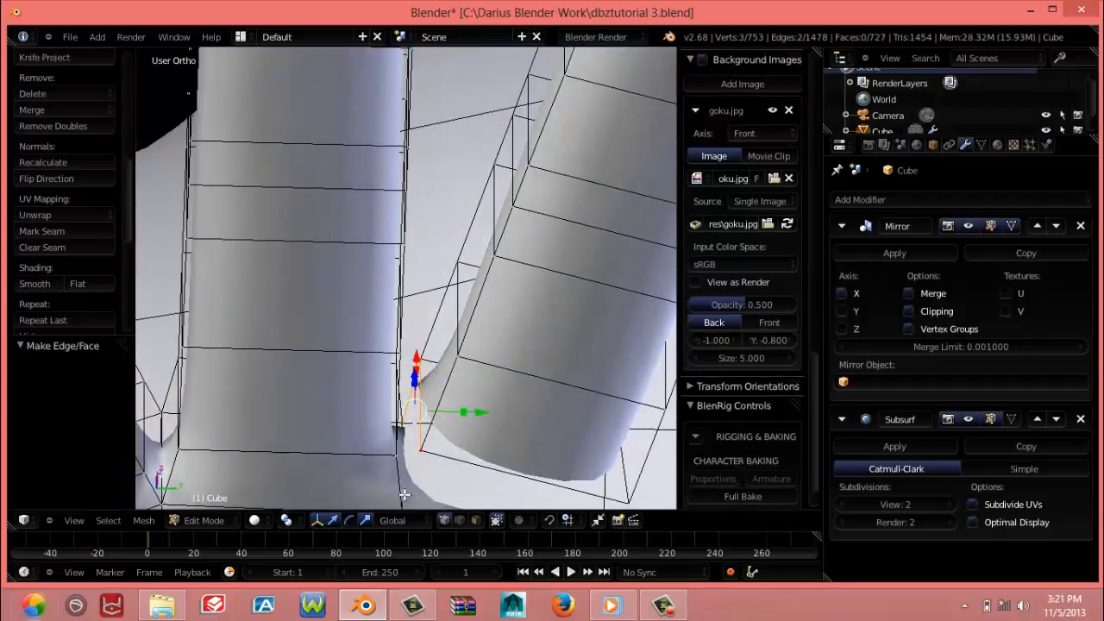
{"action": "middle_click_drag", "start_coordinate": [407, 496], "coordinate": [418, 296], "text": "shift"}
{"action": "right_click", "coordinate": [398, 446], "text": "shift"}
{"action": "key", "text": "f"}
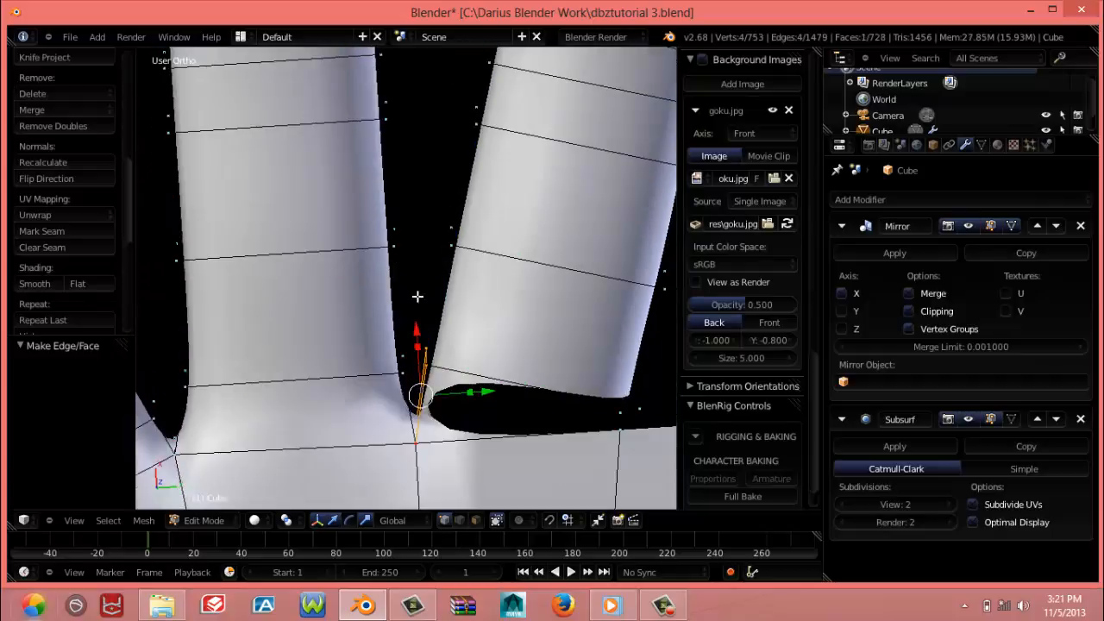
Fill a four-vertex face on the underside between the long angled finger's base and the palm
{"action": "right_click", "coordinate": [633, 408]}
{"action": "right_click", "coordinate": [619, 431], "text": "shift"}
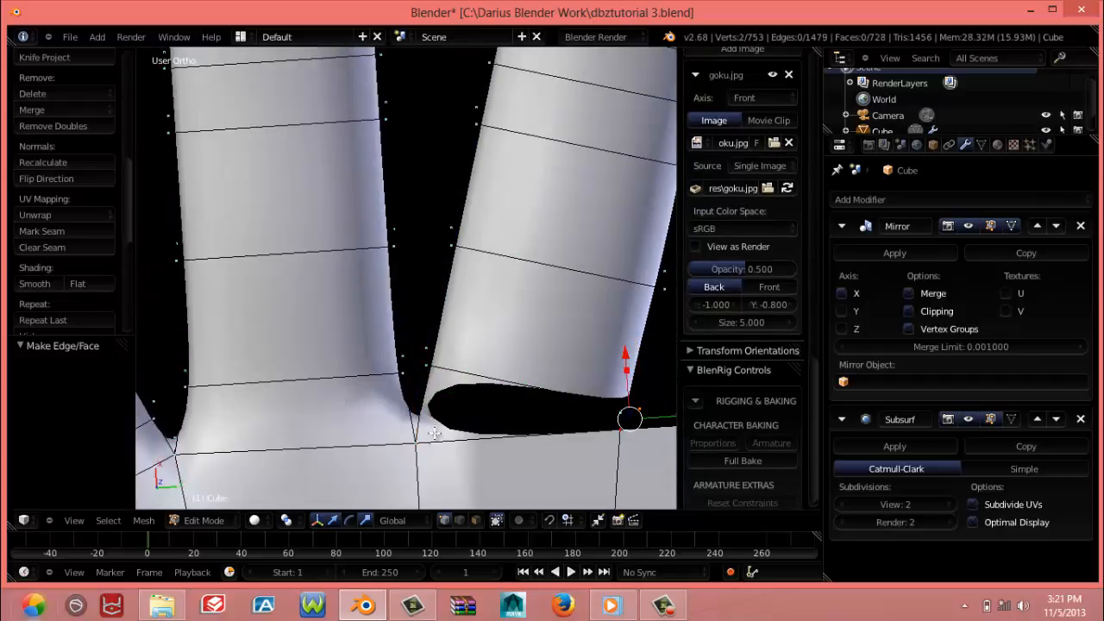
{"action": "right_click", "coordinate": [415, 443], "text": "shift"}
{"action": "right_click", "coordinate": [437, 365], "text": "shift"}
{"action": "key", "text": "f"}
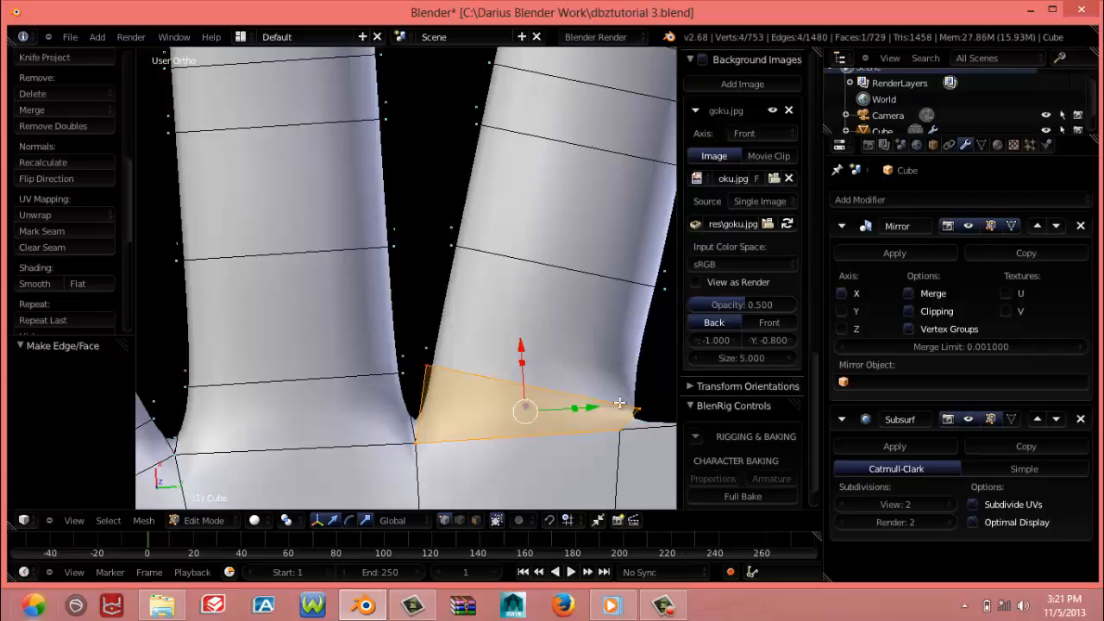
Move the underside outer corner vertex at the long angled finger's base 0.001 in X and -0.004 in Y
{"action": "right_click", "coordinate": [632, 406]}
{"action": "key", "text": "g"}
{"action": "left_click", "coordinate": [604, 402]}
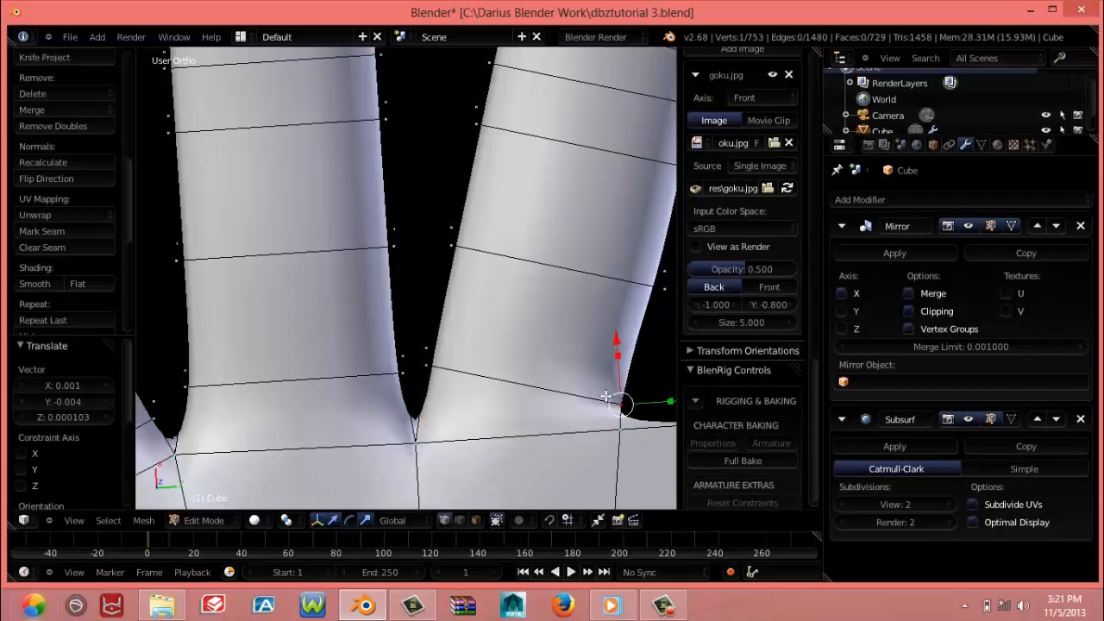
In top view, select the whole detached short finger and rotate it about 18 degrees clockwise
{"action": "scroll", "coordinate": [585, 380], "scroll_direction": "down", "scroll_amount": 3}
{"action": "middle_click_drag", "start_coordinate": [470, 326], "coordinate": [536, 484]}
{"action": "scroll", "coordinate": [526, 406], "scroll_direction": "down", "scroll_amount": 3}
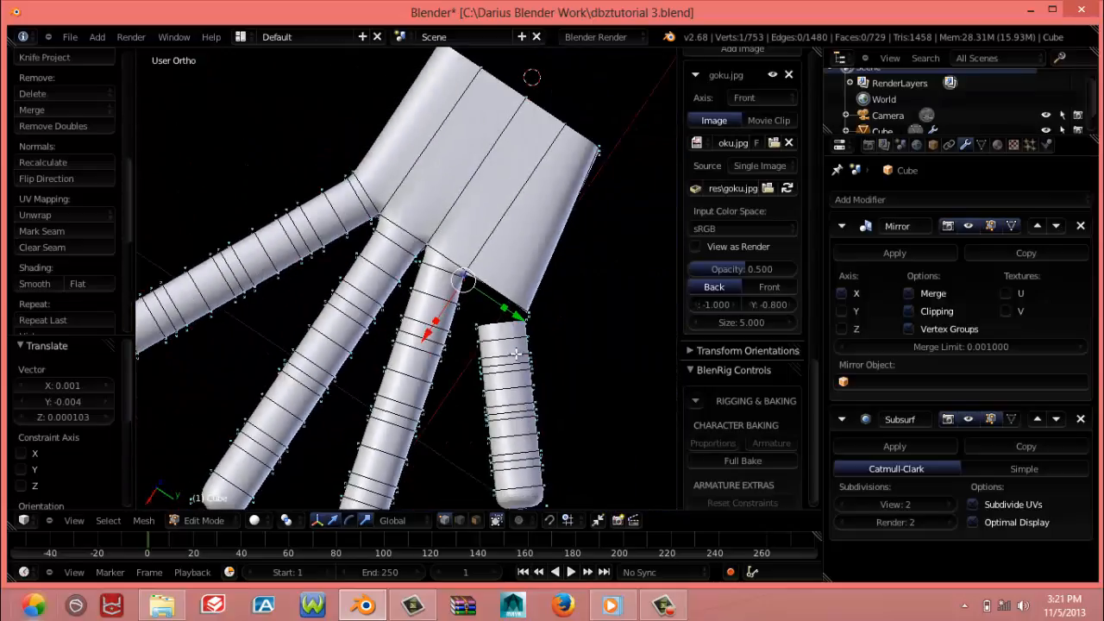
{"action": "middle_click_drag", "start_coordinate": [515, 354], "coordinate": [547, 378]}
{"action": "right_click", "coordinate": [546, 365]}
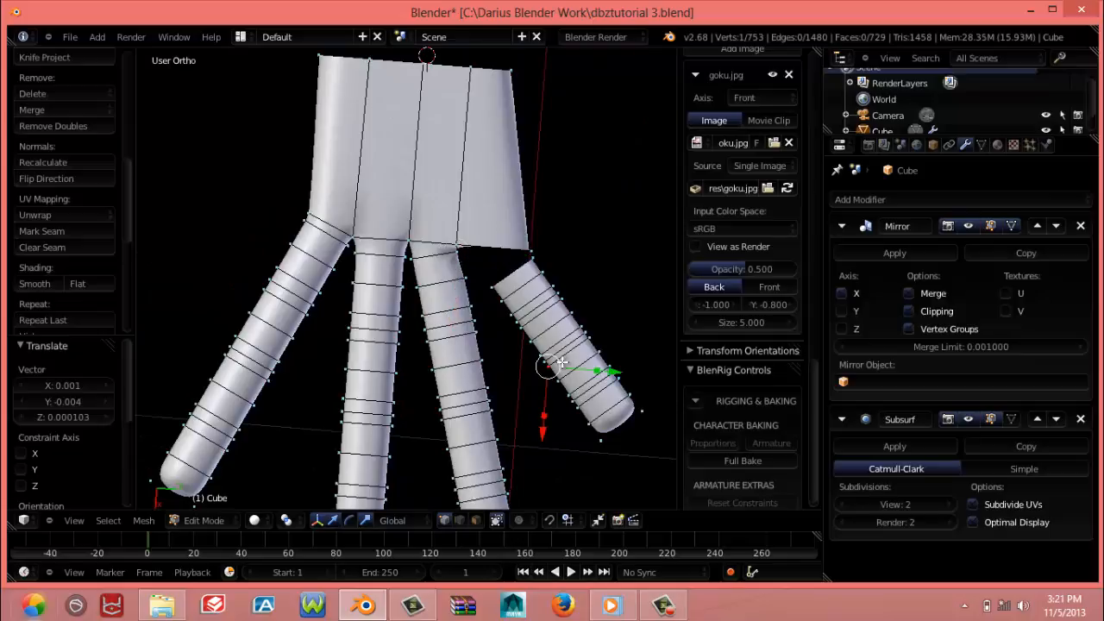
{"action": "key", "text": "KP_7"}
{"action": "scroll", "coordinate": [451, 262], "scroll_direction": "down", "scroll_amount": 3}
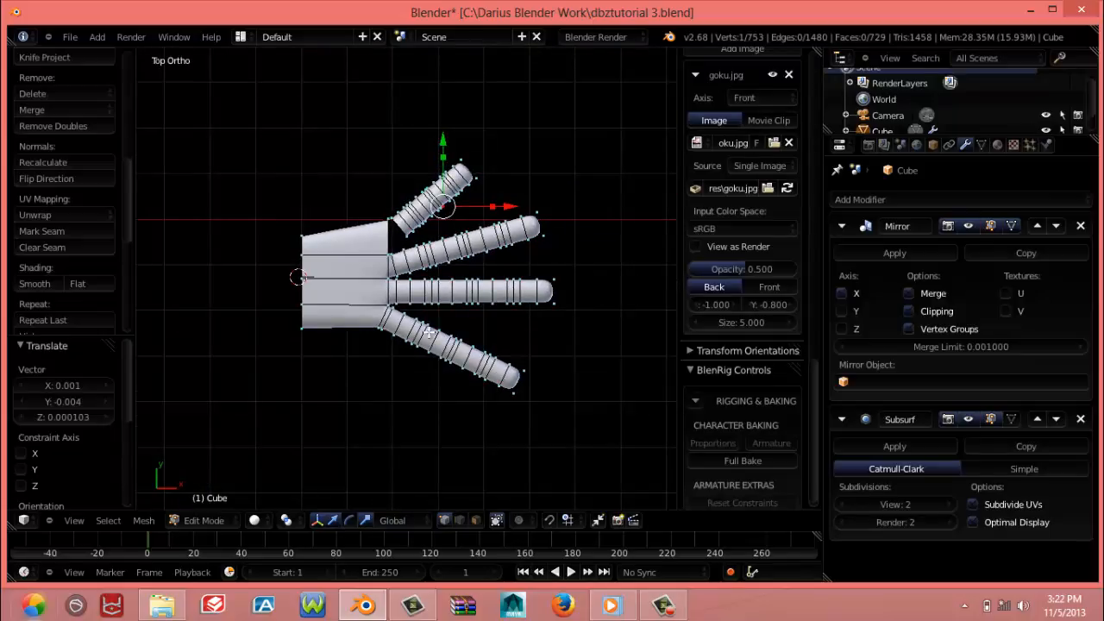
{"action": "scroll", "coordinate": [443, 324], "scroll_direction": "up", "scroll_amount": 4}
{"action": "scroll", "coordinate": [417, 221], "scroll_direction": "up", "scroll_amount": 3}
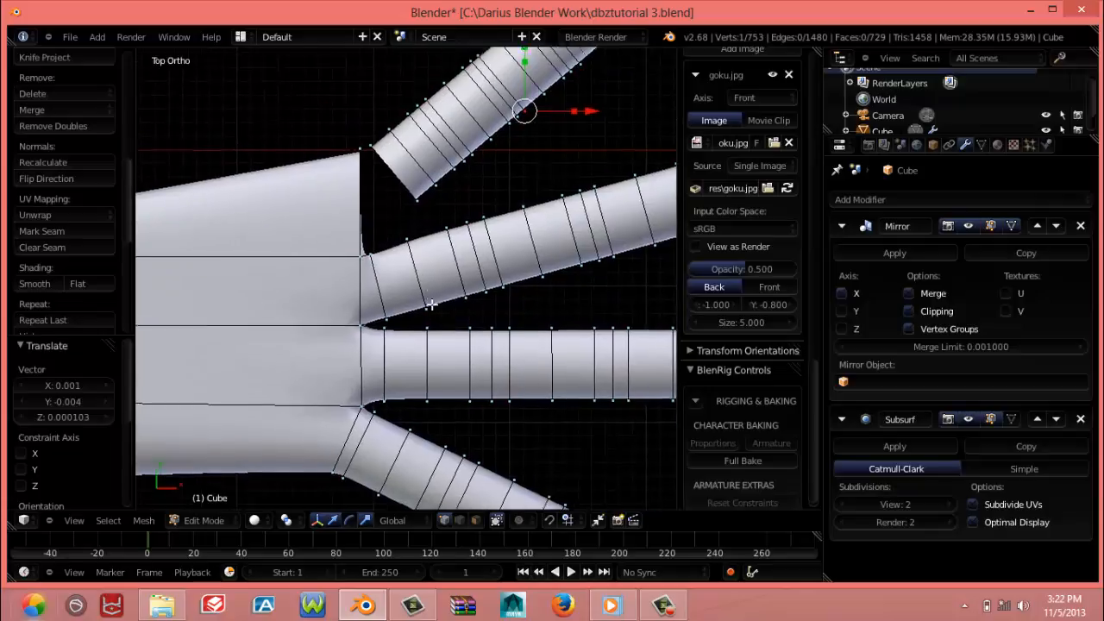
{"action": "right_click", "coordinate": [422, 242]}
{"action": "key", "text": "ctrl+l"}
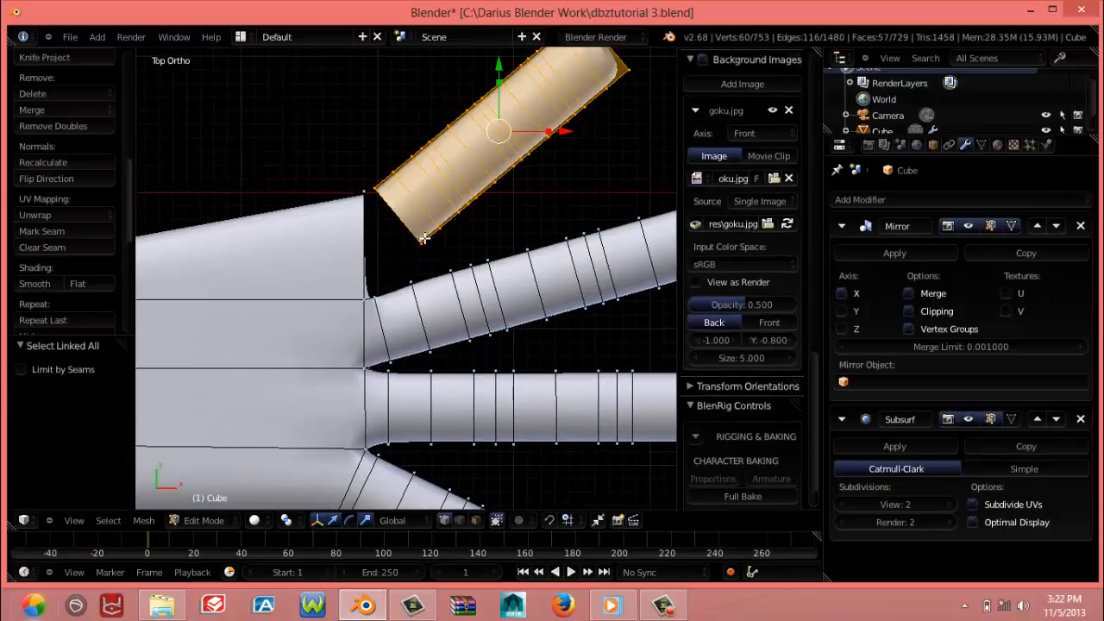
{"action": "key", "text": "r"}
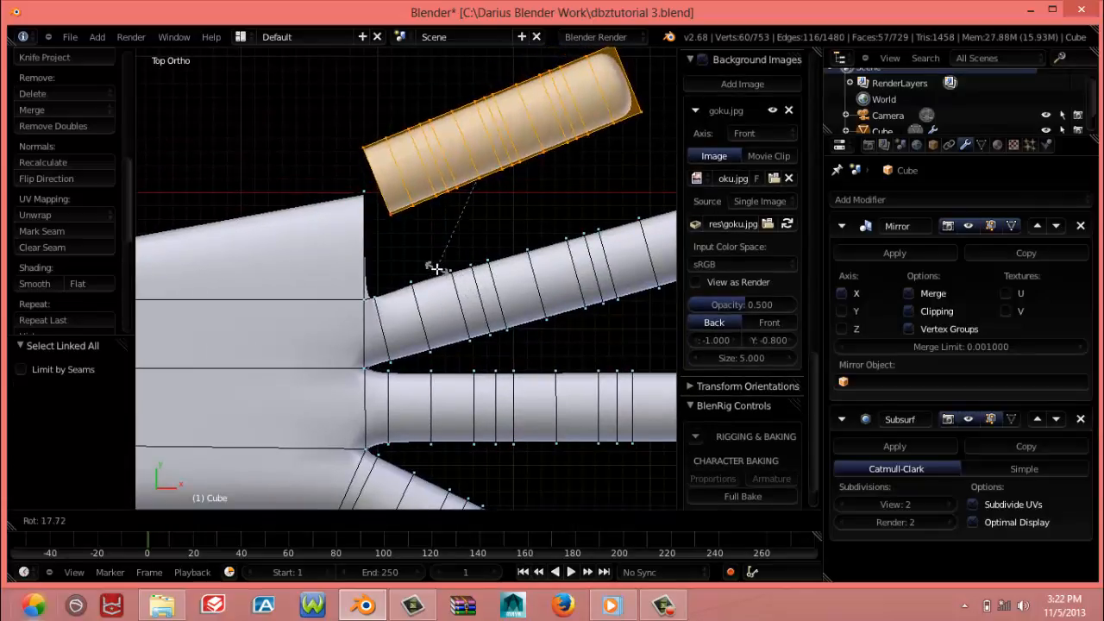
{"action": "left_click", "coordinate": [444, 259]}
Move the short finger 0.008 in X and -0.034 in Y, close to the palm's outer corner
{"action": "key", "text": "g"}
{"action": "left_click", "coordinate": [509, 269]}
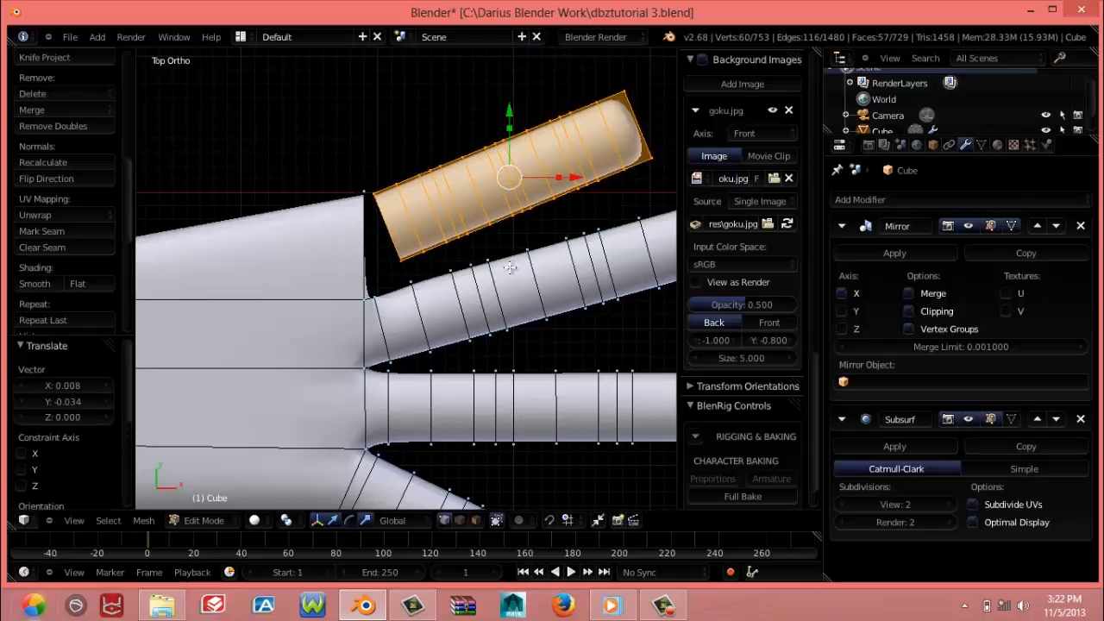
{"action": "scroll", "coordinate": [507, 267], "scroll_direction": "down", "scroll_amount": 4}
{"action": "scroll", "coordinate": [507, 267], "scroll_direction": "down", "scroll_amount": 3}
{"action": "scroll", "coordinate": [441, 279], "scroll_direction": "up", "scroll_amount": 3}
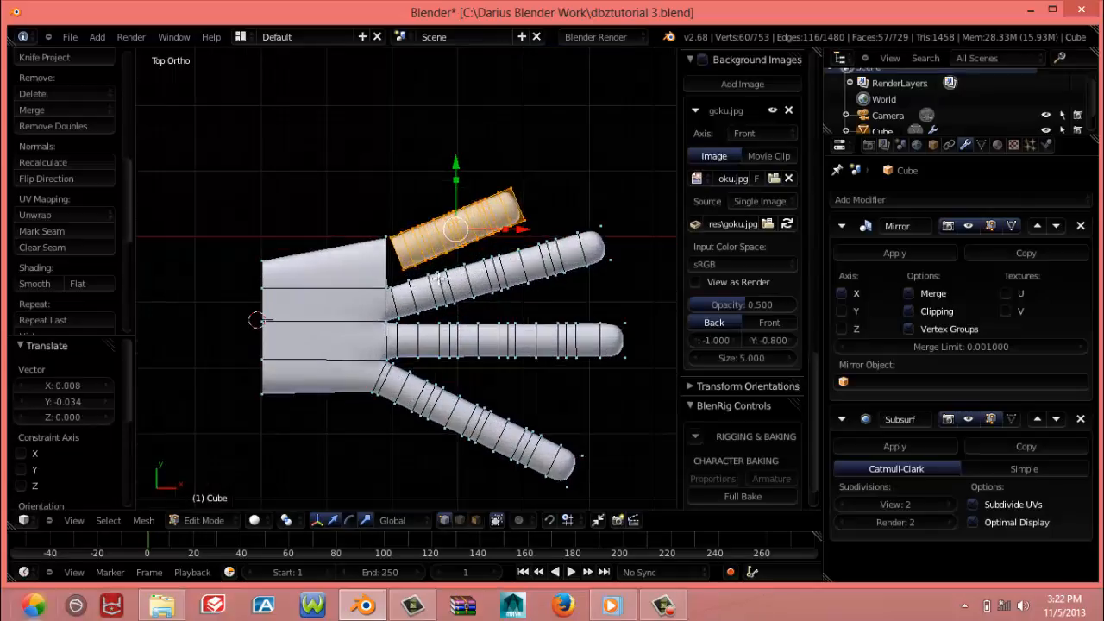
In wireframe display, move the palm's outer corner vertices beside the short finger -0.030 in Y
{"action": "key", "text": "a"}
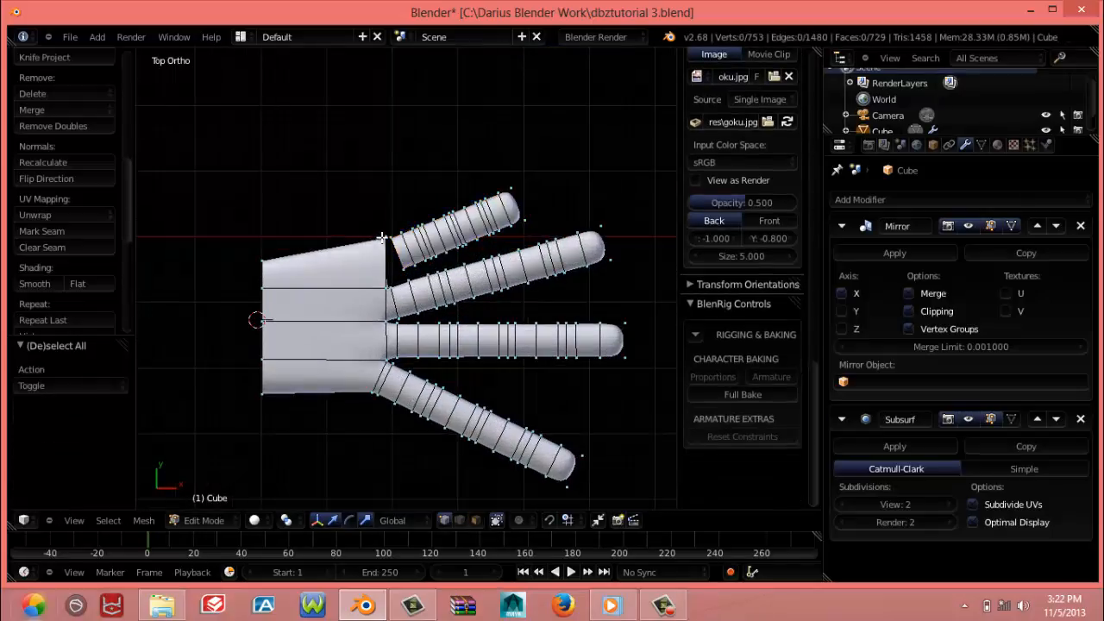
{"action": "key", "text": "z"}
{"action": "right_click", "coordinate": [385, 235]}
{"action": "right_click", "coordinate": [384, 235], "text": "shift"}
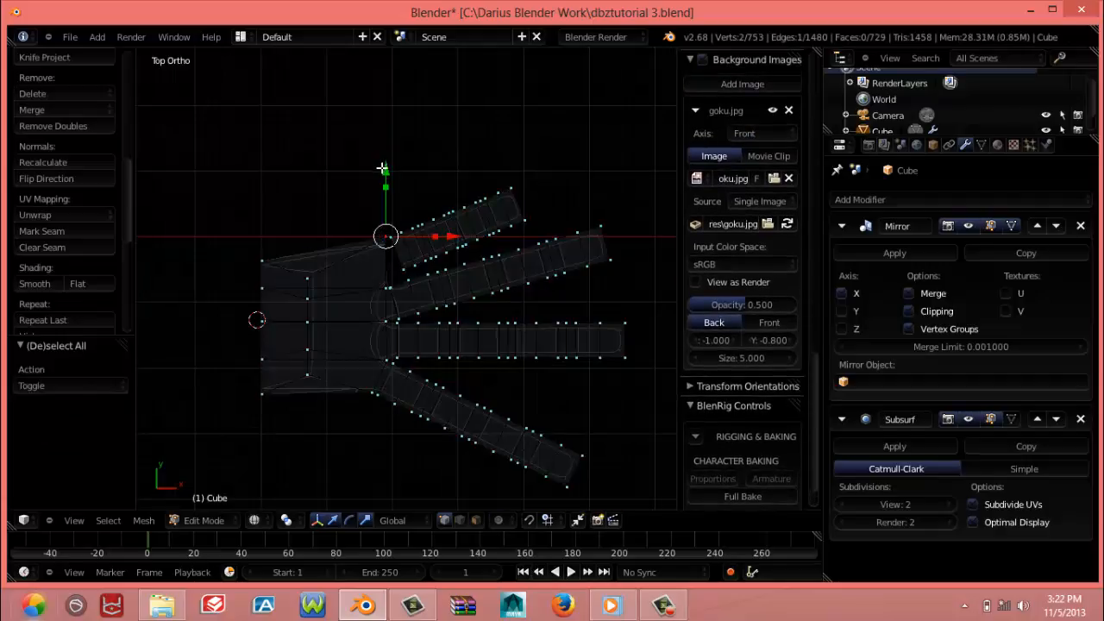
{"action": "left_click_drag", "start_coordinate": [384, 169], "coordinate": [387, 186]}
Select all vertices of the long angled finger next to the short one, from its base to its tip
{"action": "right_click", "coordinate": [395, 295]}
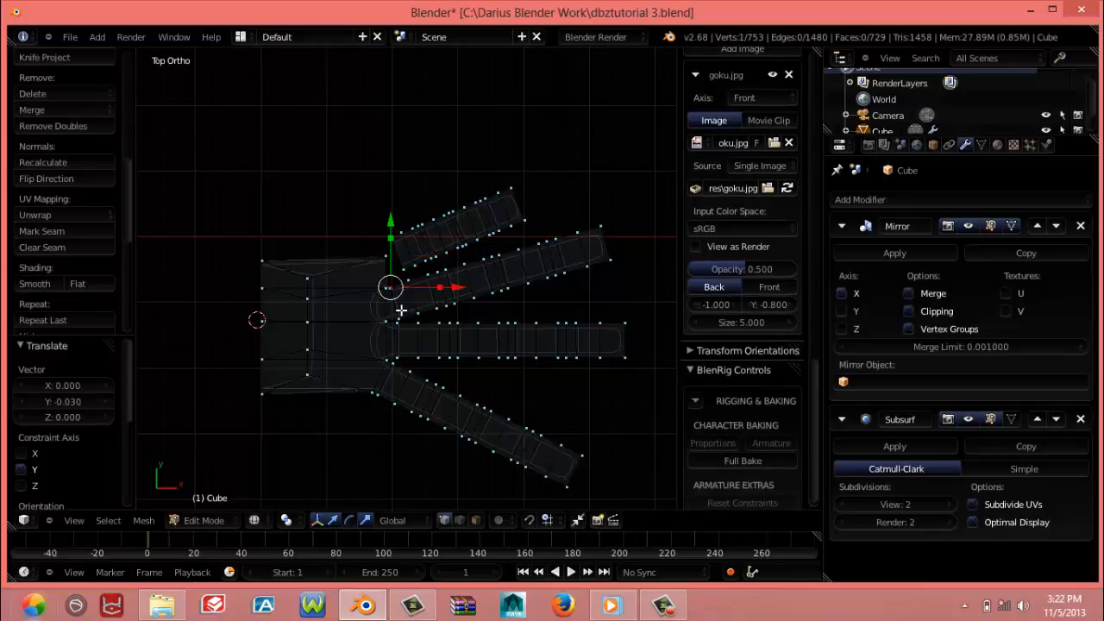
{"action": "right_click", "coordinate": [397, 307], "text": "alt"}
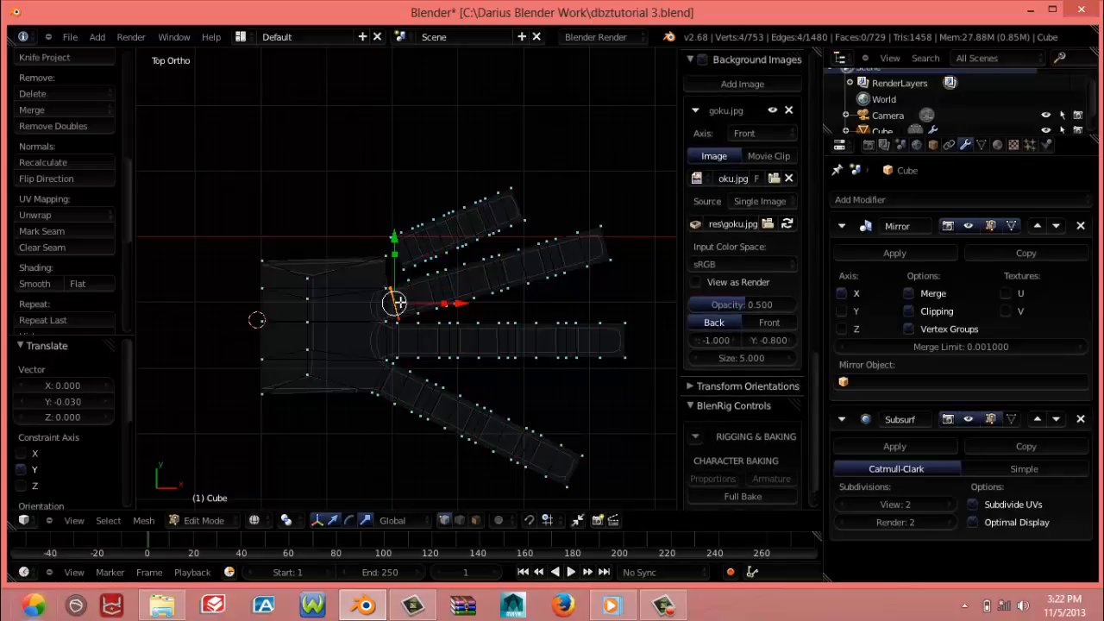
{"action": "right_click", "coordinate": [417, 294], "text": "alt+shift"}
{"action": "right_click", "coordinate": [434, 292], "text": "alt+shift"}
{"action": "right_click", "coordinate": [443, 290], "text": "alt+shift"}
{"action": "right_click", "coordinate": [453, 287], "text": "alt+shift"}
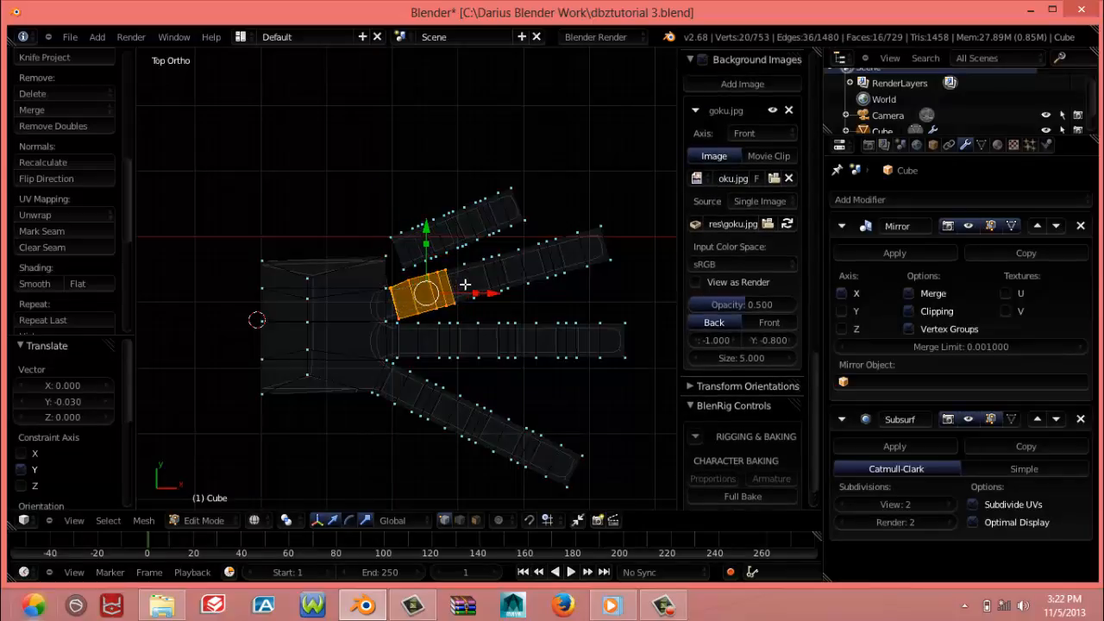
{"action": "right_click", "coordinate": [472, 283], "text": "alt+shift"}
{"action": "right_click", "coordinate": [486, 281], "text": "alt+shift"}
{"action": "right_click", "coordinate": [498, 277], "text": "alt+shift"}
{"action": "right_click", "coordinate": [509, 273], "text": "alt+shift"}
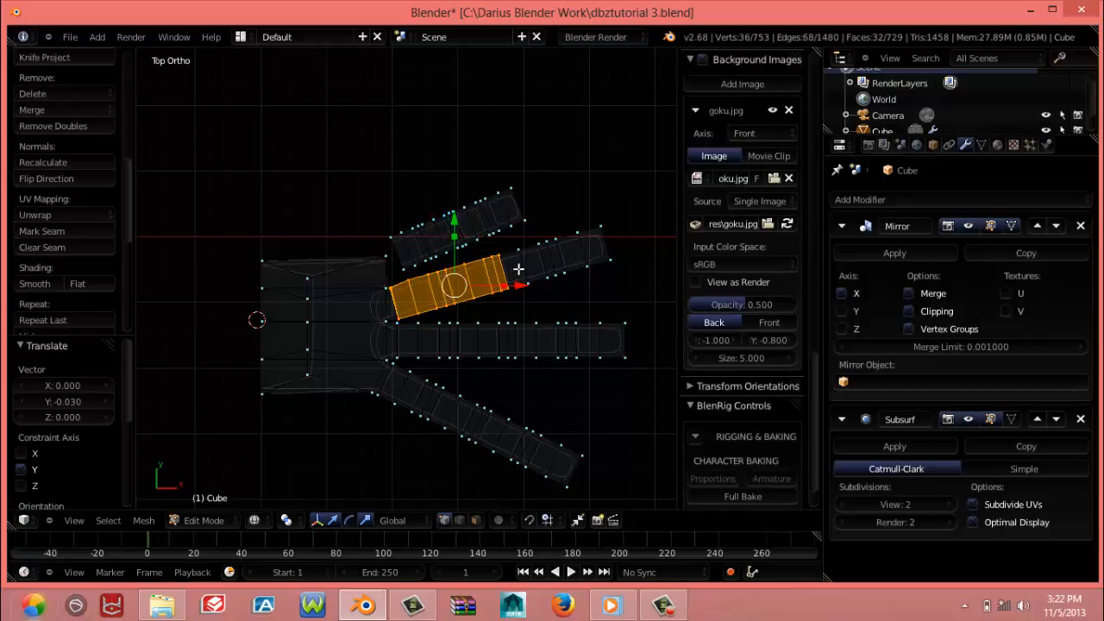
{"action": "right_click", "coordinate": [529, 268], "text": "alt+shift"}
{"action": "right_click", "coordinate": [545, 261], "text": "alt+shift"}
{"action": "right_click", "coordinate": [559, 256], "text": "alt+shift"}
{"action": "right_click", "coordinate": [570, 251], "text": "alt+shift"}
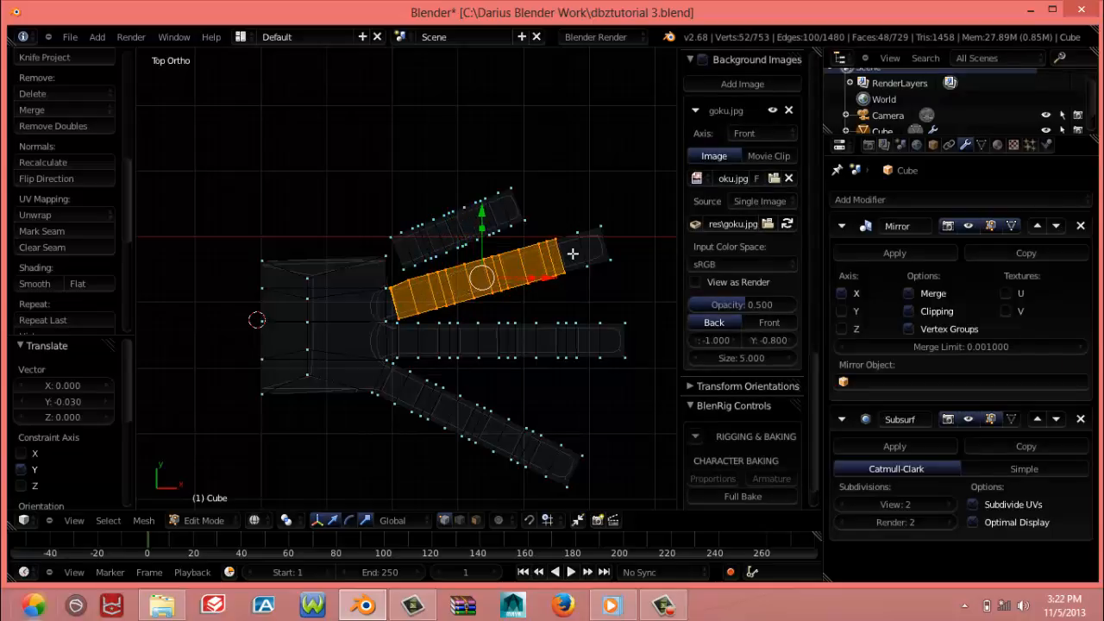
{"action": "right_click", "coordinate": [586, 249], "text": "alt+shift"}
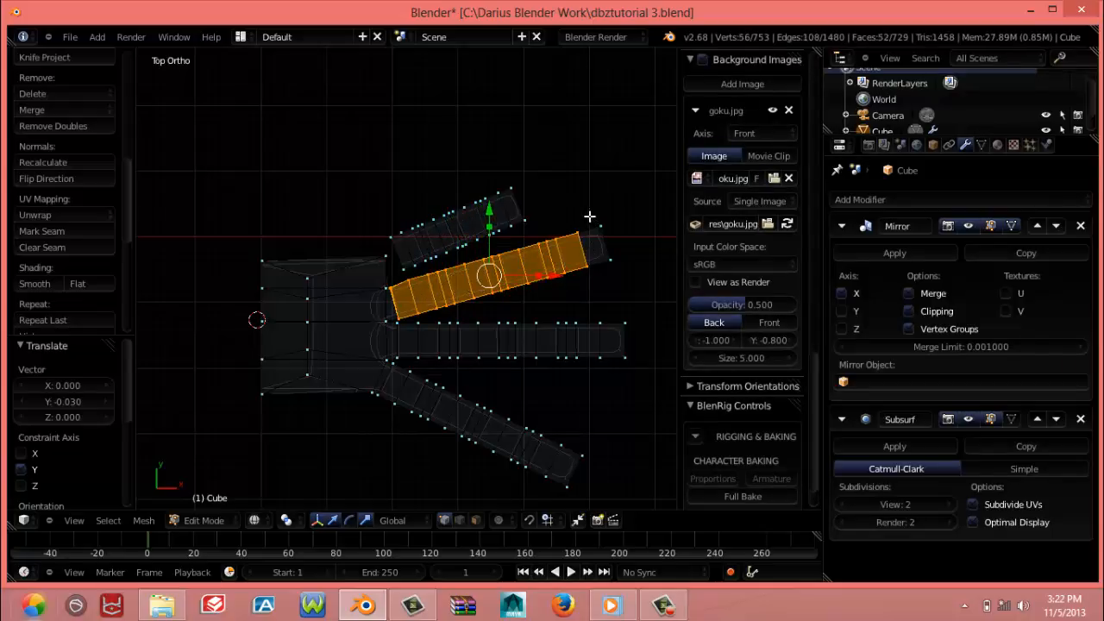
{"action": "right_click", "coordinate": [603, 257], "text": "alt+shift"}
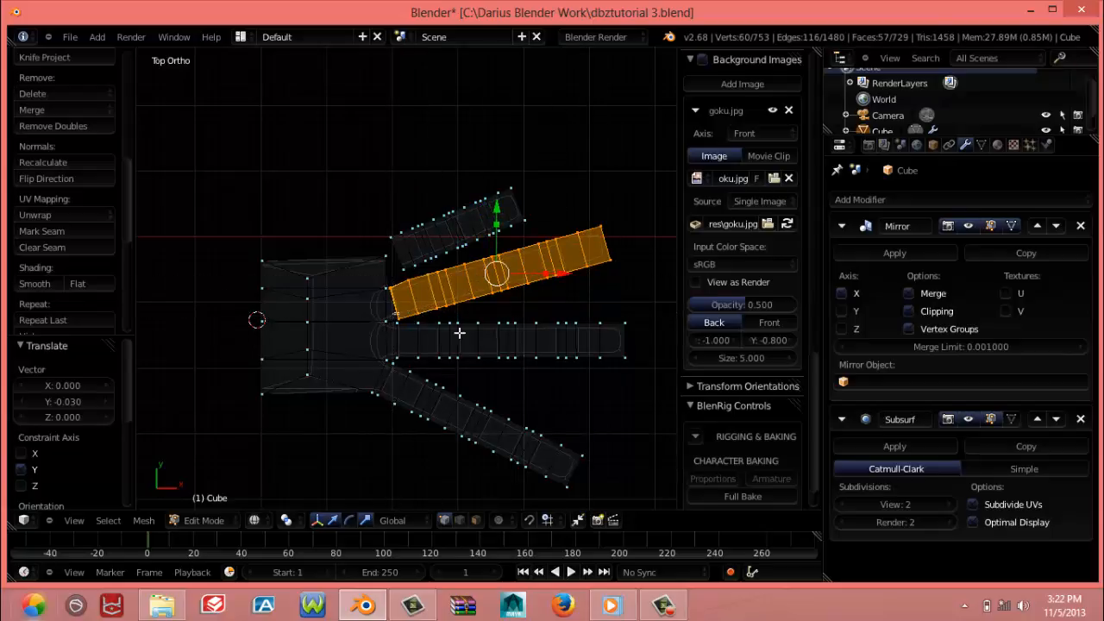
Add the horizontal finger and the opposite angled finger to the selection, and set the pivot point to the 3D cursor
{"action": "key", "text": "b"}
{"action": "left_click_drag", "start_coordinate": [394, 311], "coordinate": [641, 457]}
{"action": "key", "text": "b"}
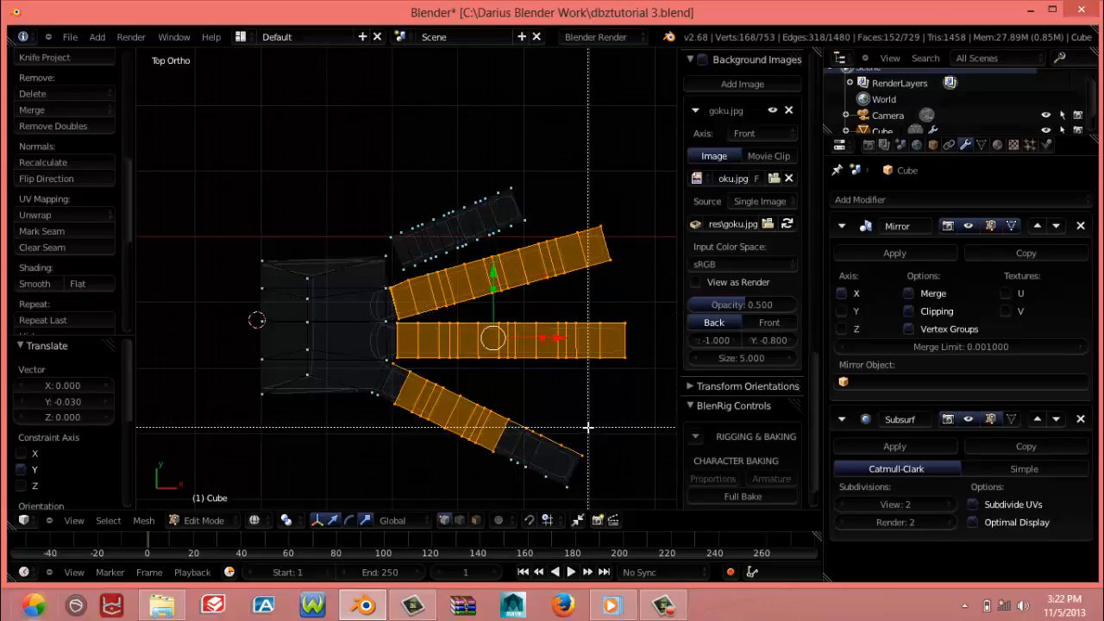
{"action": "left_click_drag", "start_coordinate": [489, 419], "coordinate": [591, 505]}
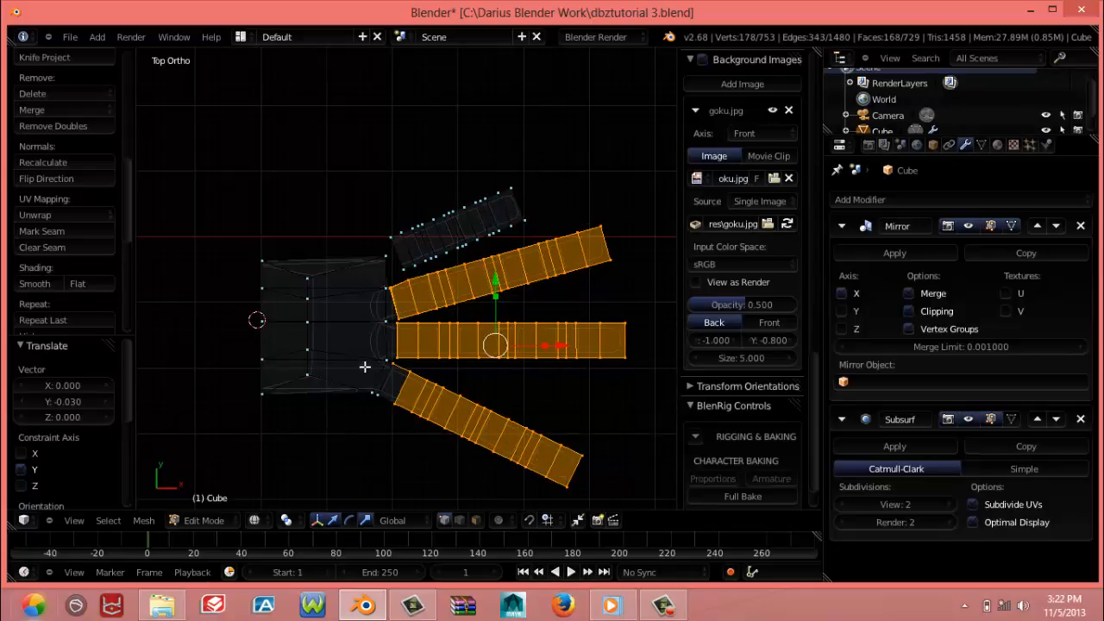
{"action": "key", "text": "l"}
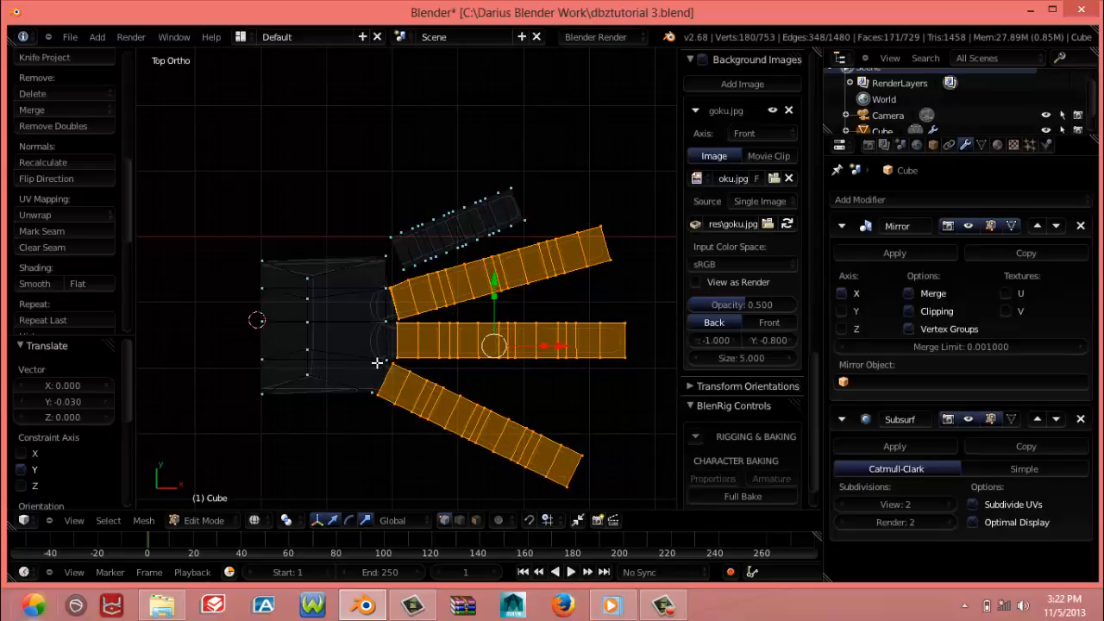
{"action": "key", "text": "period"}
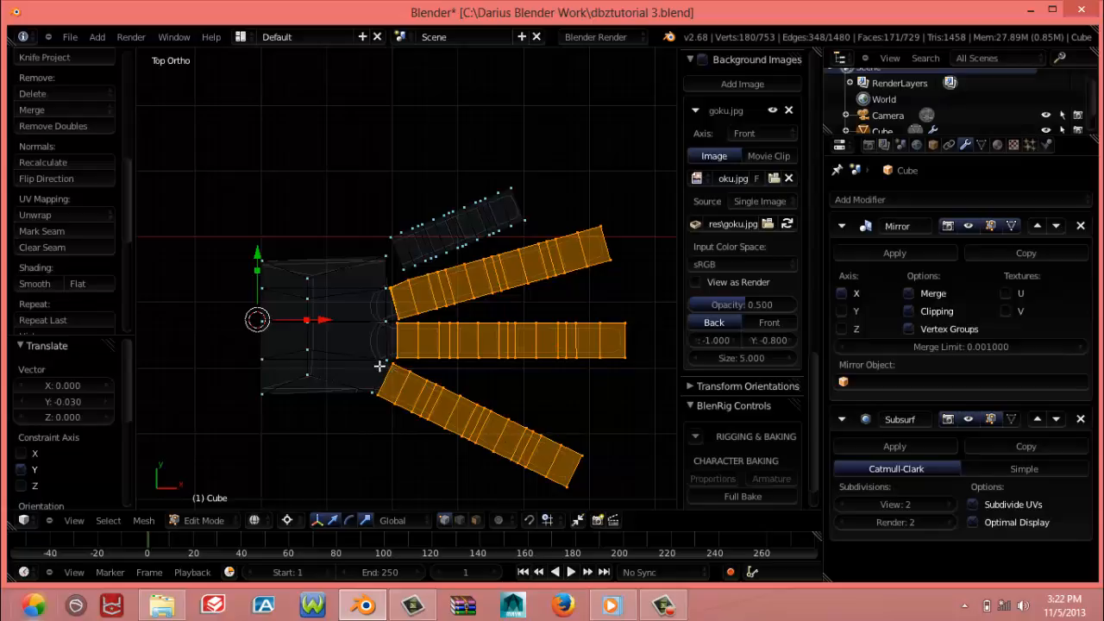
Turn on proportional editing and try to rotate the three long fingers clockwise around the 3D cursor with a small influence radius
{"action": "key", "text": "r"}
{"action": "right_click", "coordinate": [466, 366]}
{"action": "key", "text": "r"}
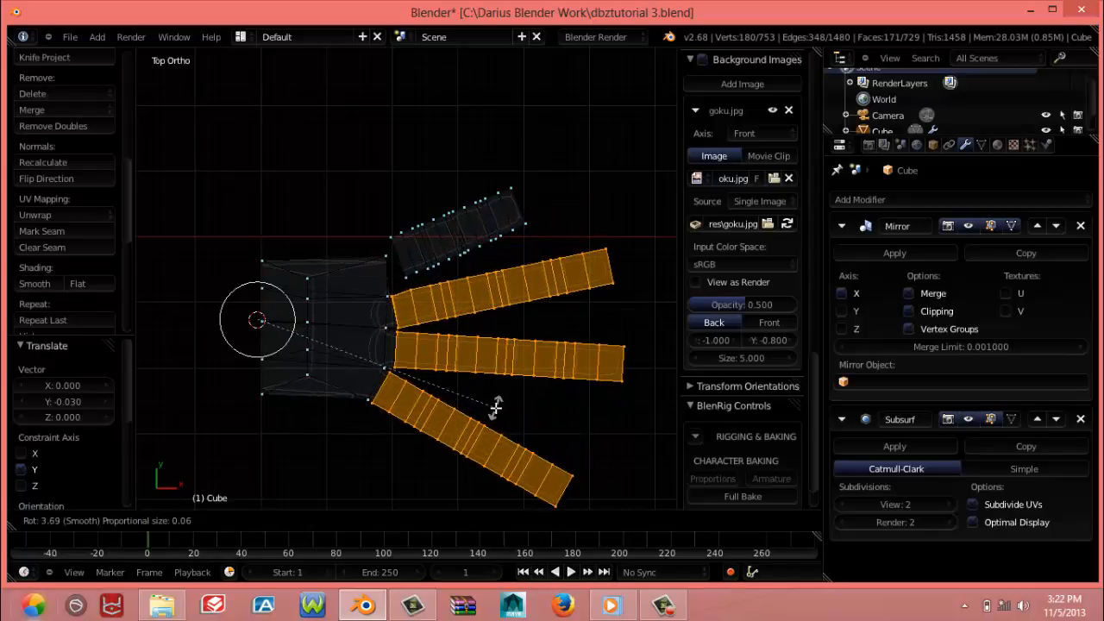
{"action": "scroll", "coordinate": [496, 407], "scroll_direction": "up", "scroll_amount": 12}
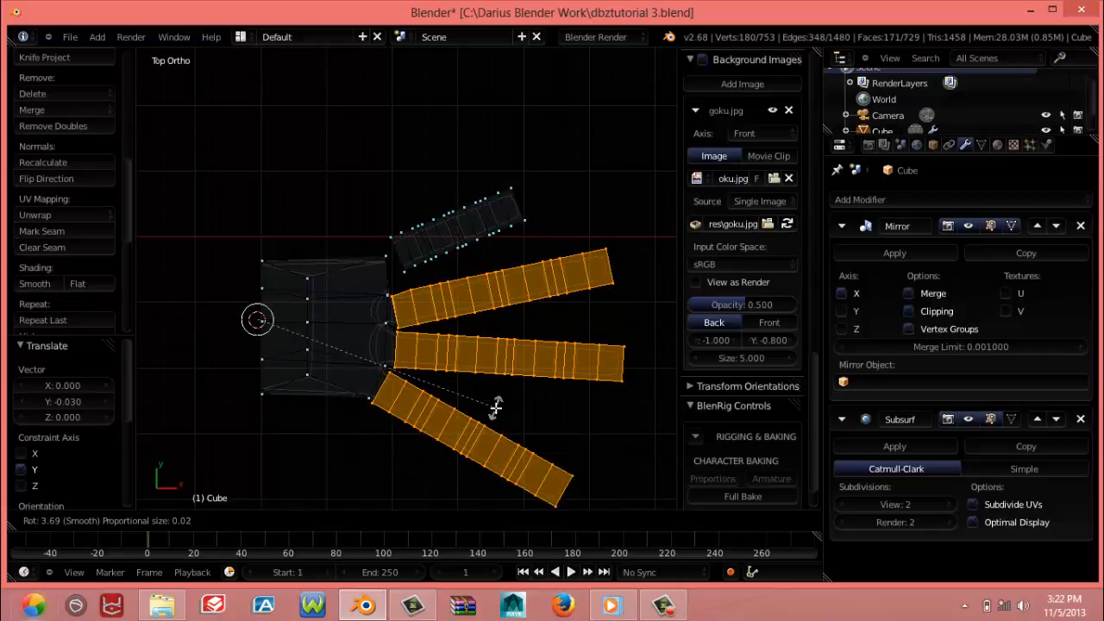
{"action": "scroll", "coordinate": [496, 410], "scroll_direction": "up", "scroll_amount": 3}
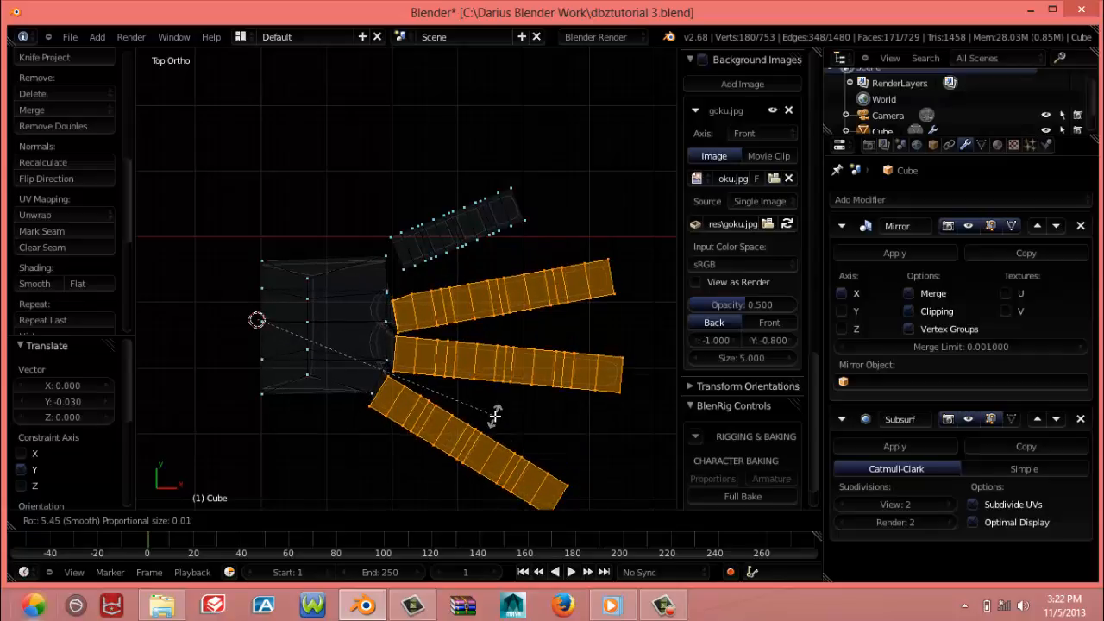
{"action": "scroll", "coordinate": [496, 415], "scroll_direction": "down", "scroll_amount": 6}
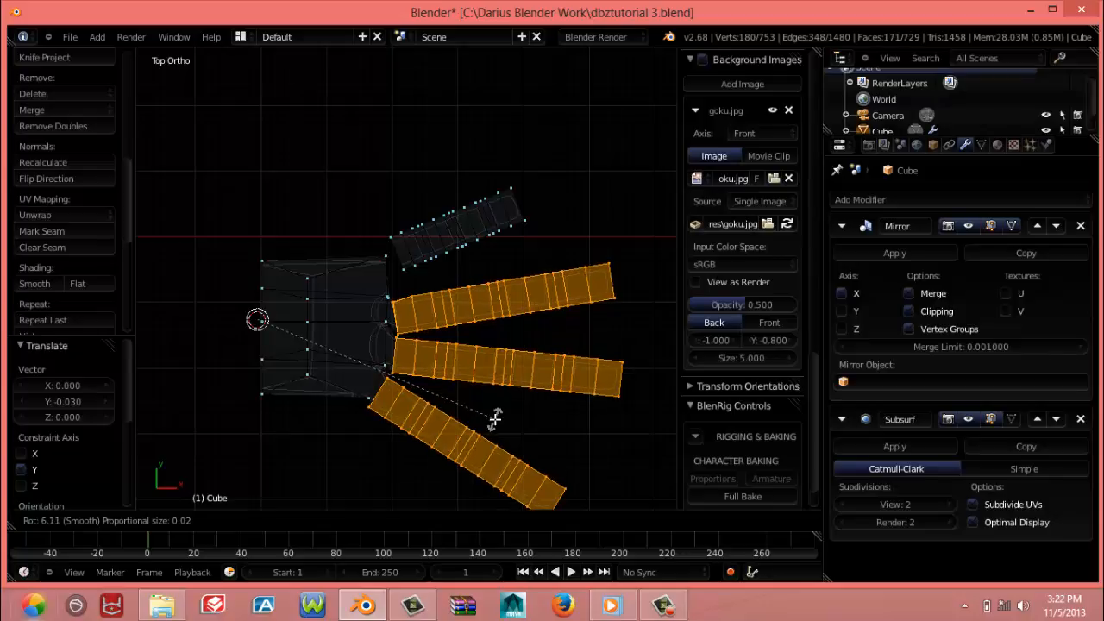
{"action": "right_click", "coordinate": [502, 409]}
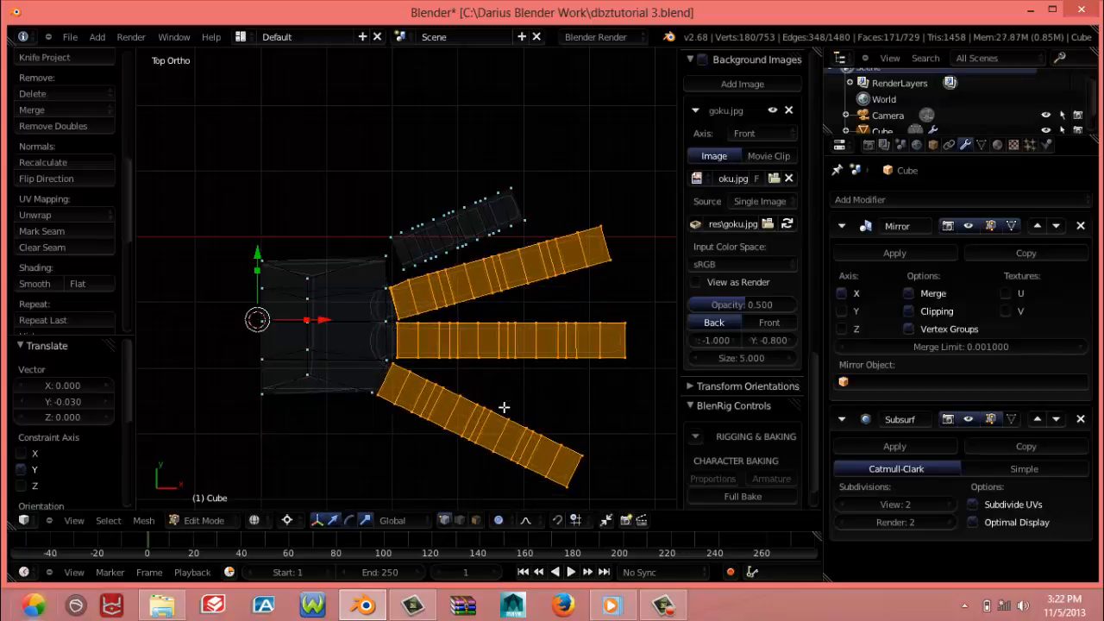
Select the entire detached short finger and hide it
{"action": "right_click", "coordinate": [443, 247]}
{"action": "key", "text": "ctrl+l"}
{"action": "key", "text": "h"}
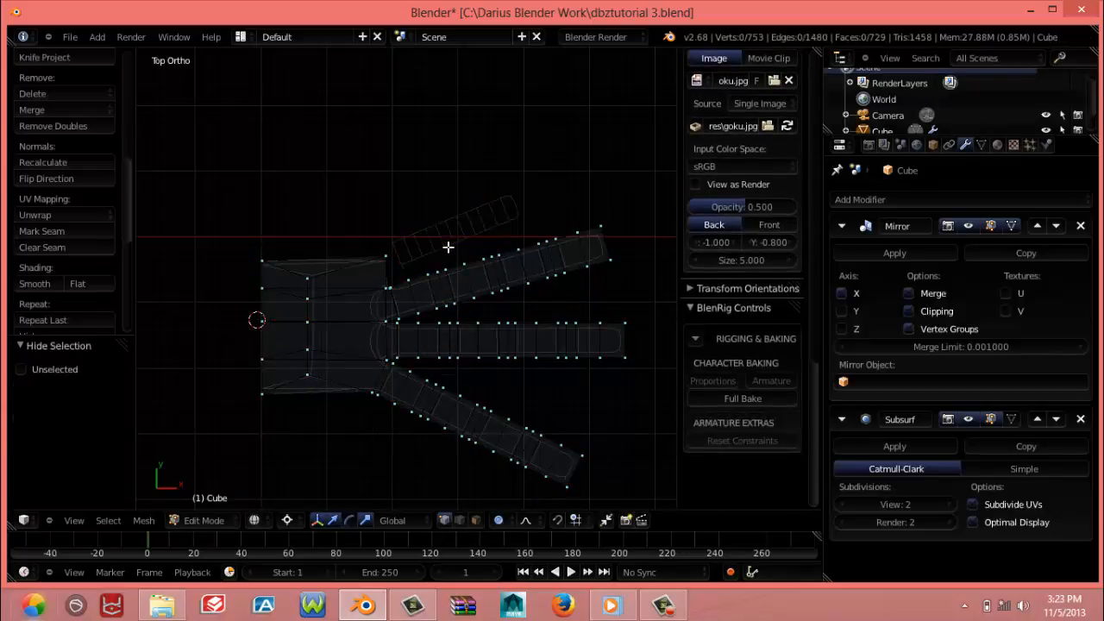
Select all vertices of the three long fingers, including the downward-angled finger's base, leaving the palm unselected
{"action": "right_click", "coordinate": [474, 298]}
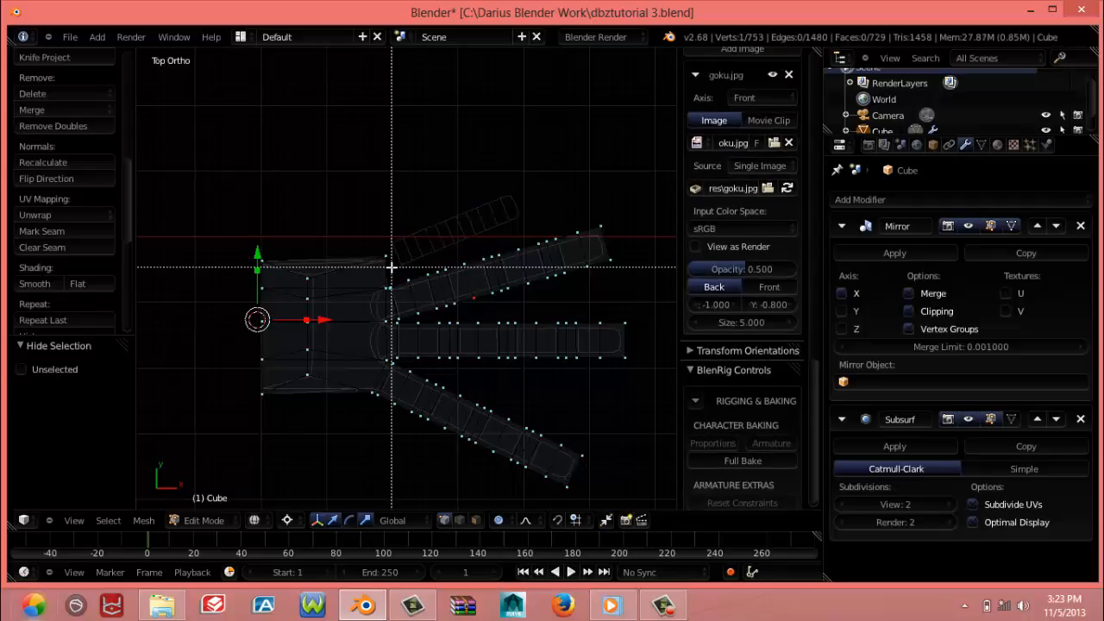
{"action": "key", "text": "ctrl+l"}
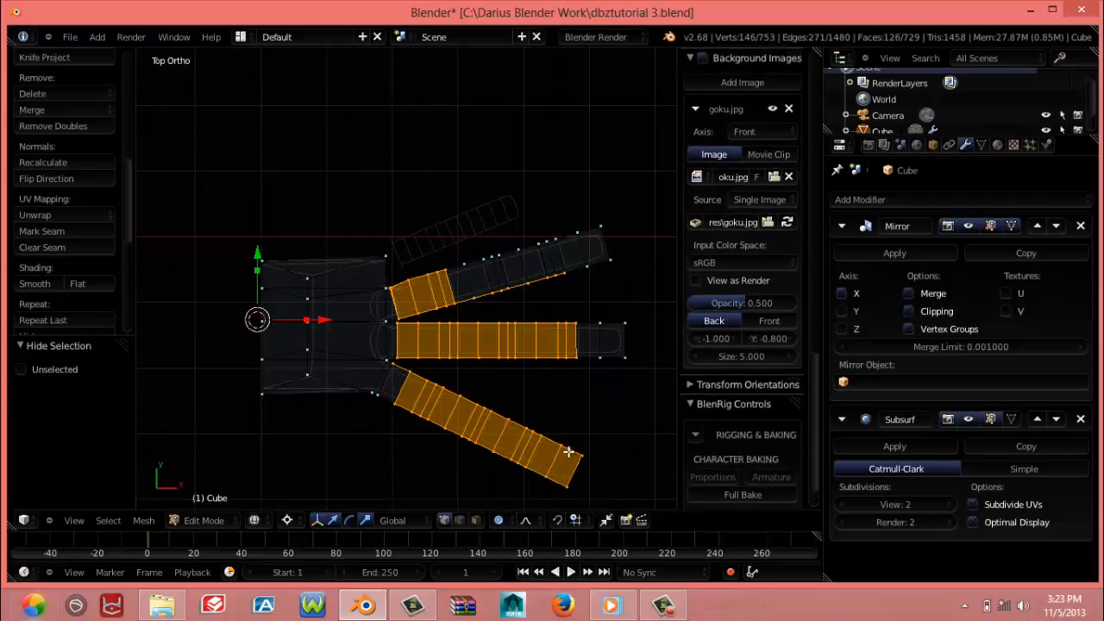
{"action": "key", "text": "b"}
{"action": "left_click_drag", "start_coordinate": [622, 357], "coordinate": [624, 359]}
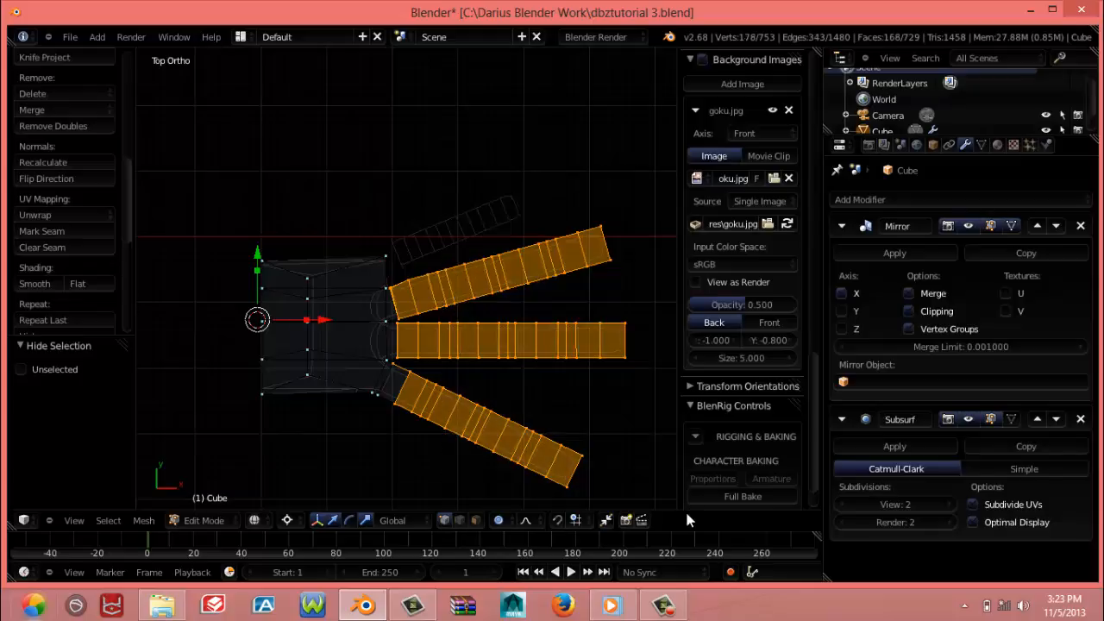
{"action": "right_click", "coordinate": [387, 374], "text": "shift"}
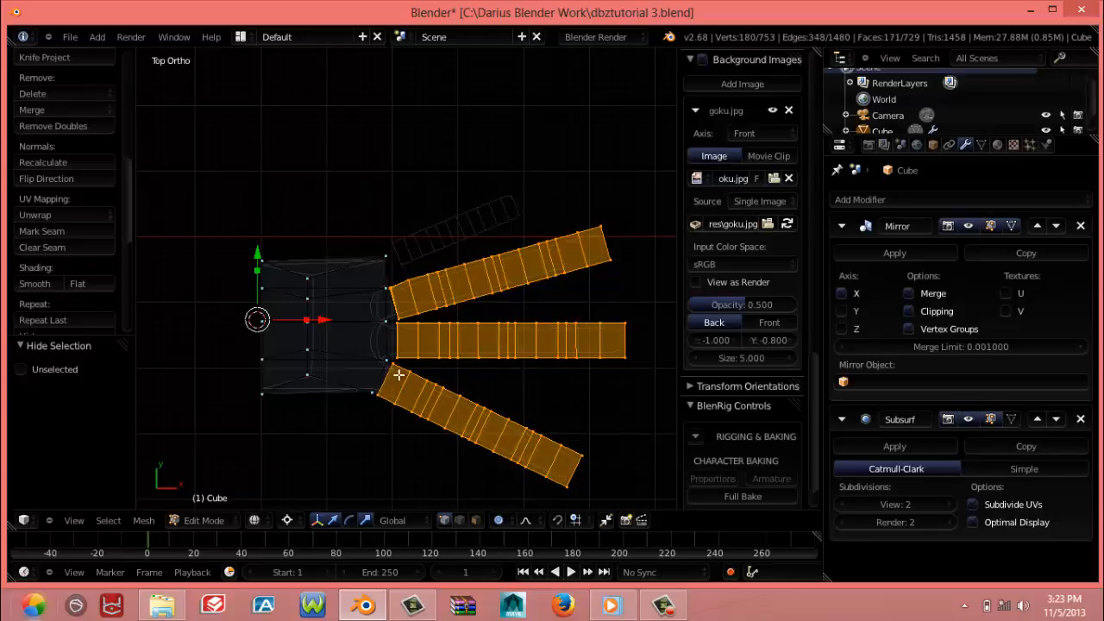
Rotate the three long fingers 4.62 degrees clockwise around the 3D cursor with smooth proportional falloff at size 0.06
{"action": "key", "text": "r"}
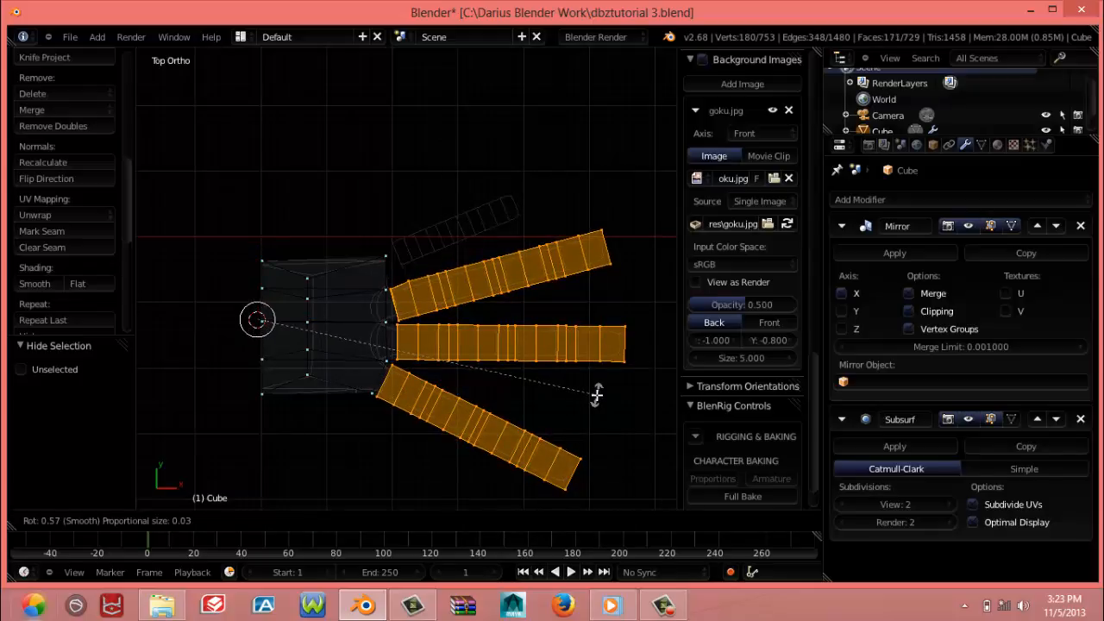
{"action": "scroll", "coordinate": [595, 395], "scroll_direction": "down", "scroll_amount": 10}
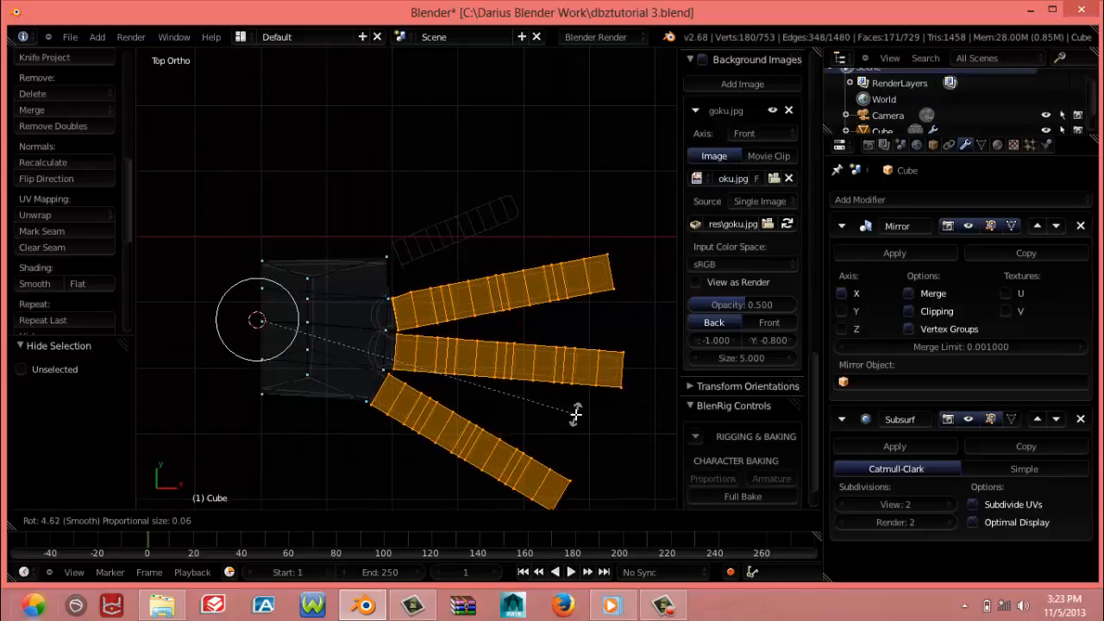
{"action": "left_click", "coordinate": [575, 414]}
Raise the vertices where the uppermost long finger's upper edge meets the palm by 0.006 along Y
{"action": "key", "text": "a"}
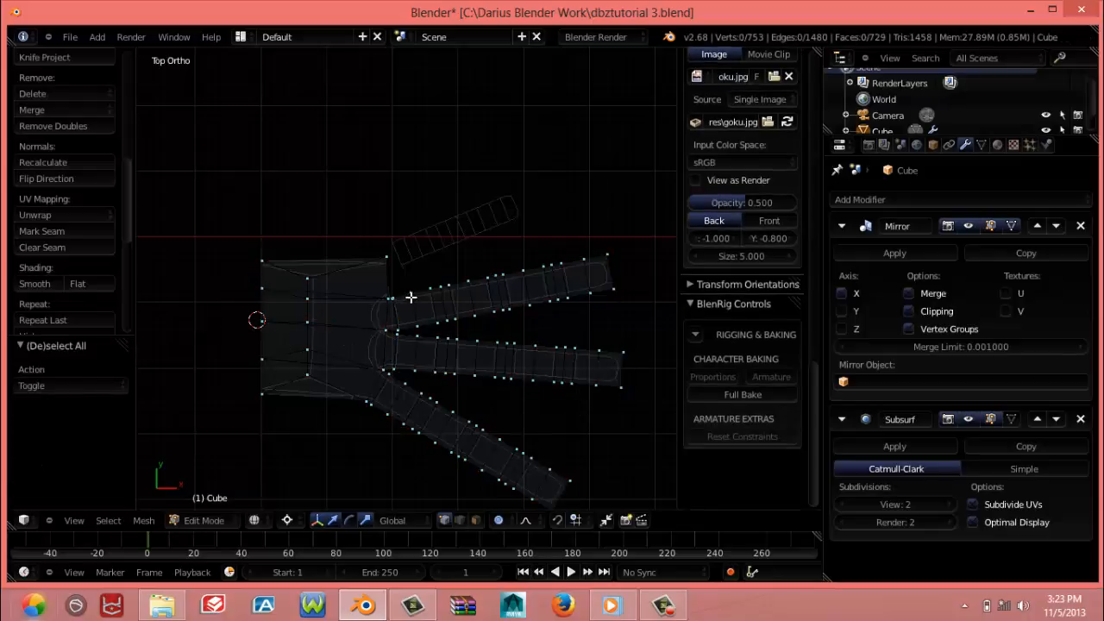
{"action": "scroll", "coordinate": [388, 314], "scroll_direction": "up", "scroll_amount": 7}
{"action": "right_click", "coordinate": [336, 355]}
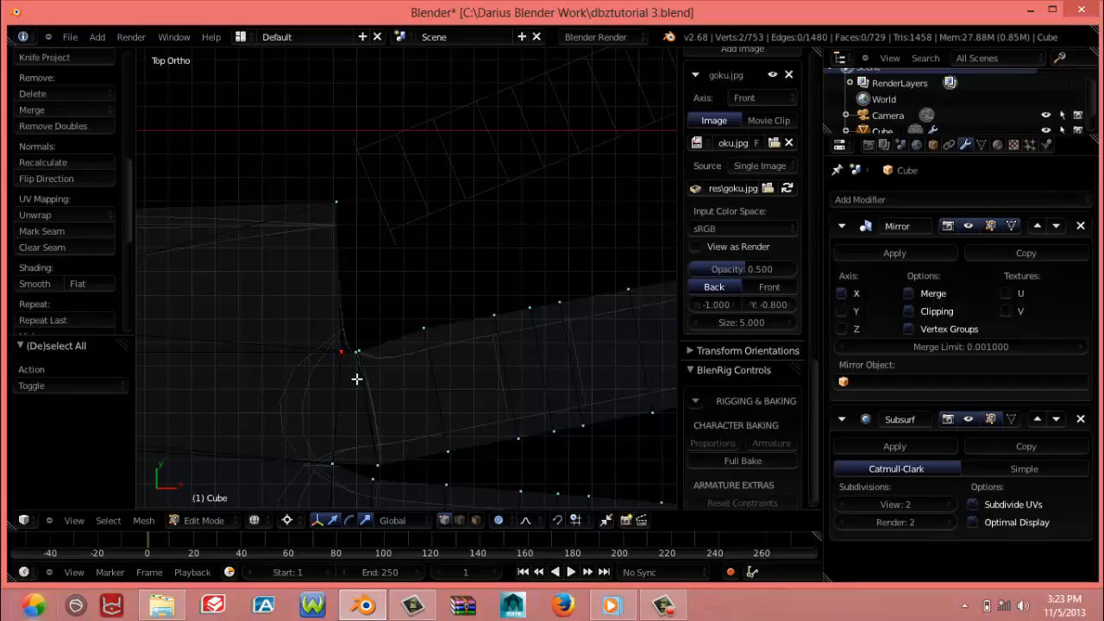
{"action": "key", "text": "g"}
{"action": "left_click", "coordinate": [364, 369]}
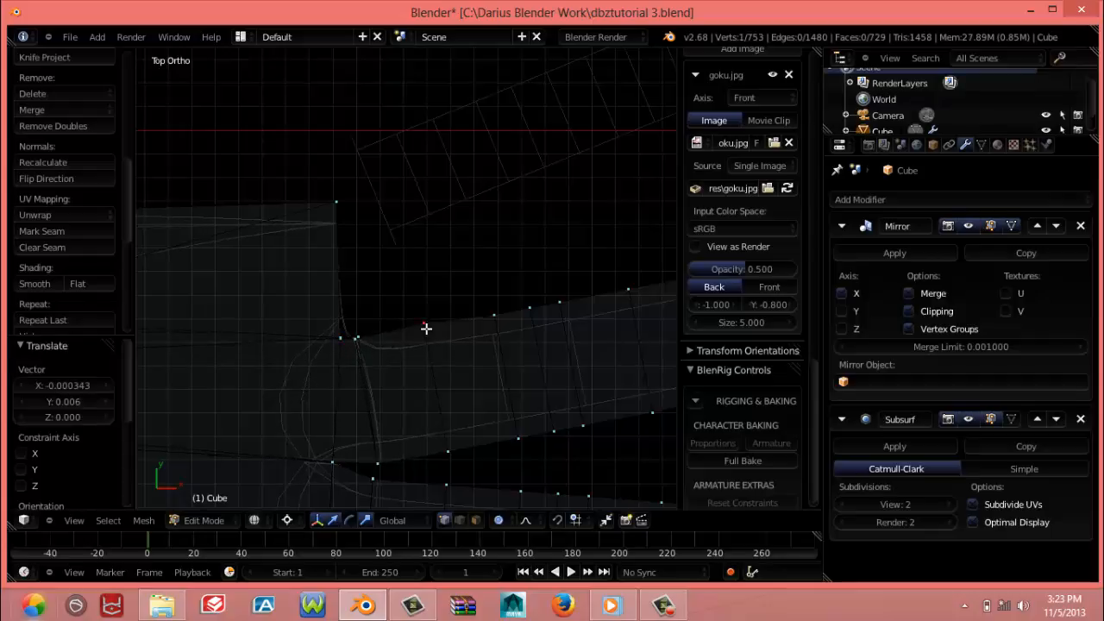
Lower the first vertices beyond that finger's base on its upper edge by 0.004 along Y and nudge the base vertex 0.001 toward the palm
{"action": "right_click", "coordinate": [426, 327]}
{"action": "key", "text": "g"}
{"action": "left_click", "coordinate": [427, 340]}
{"action": "right_click", "coordinate": [422, 325]}
{"action": "key", "text": "g"}
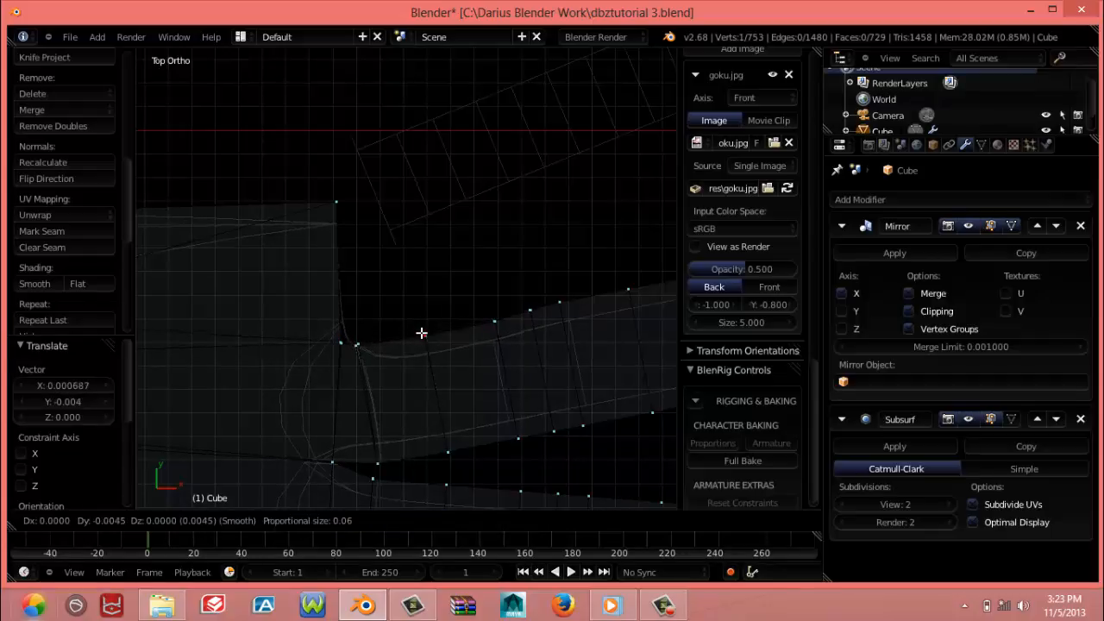
{"action": "left_click", "coordinate": [424, 332]}
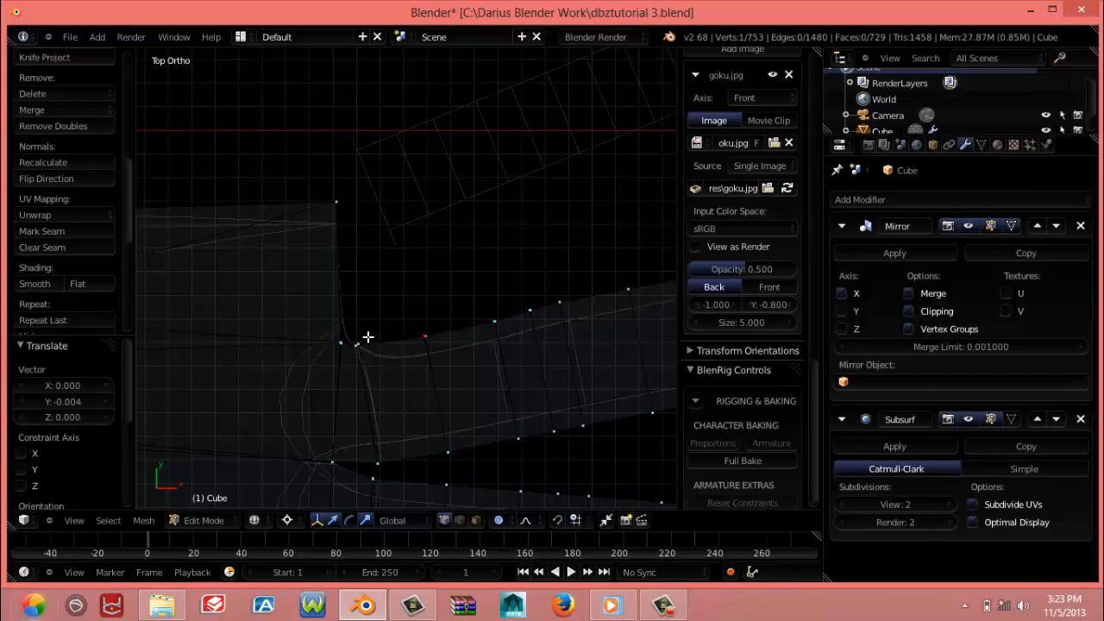
{"action": "key", "text": "g"}
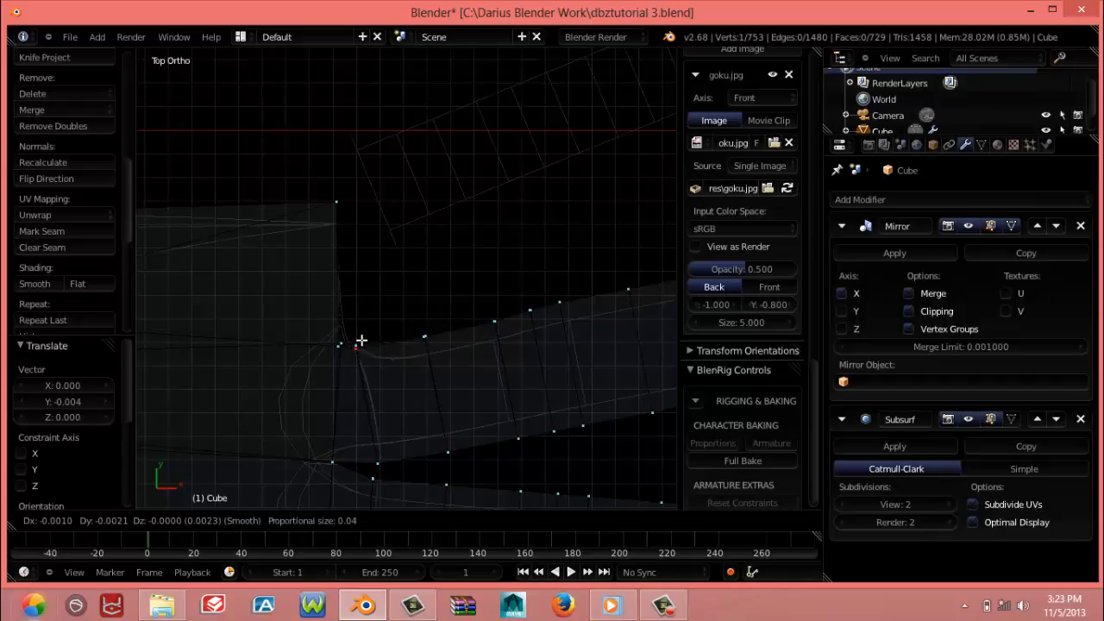
{"action": "left_click", "coordinate": [363, 339]}
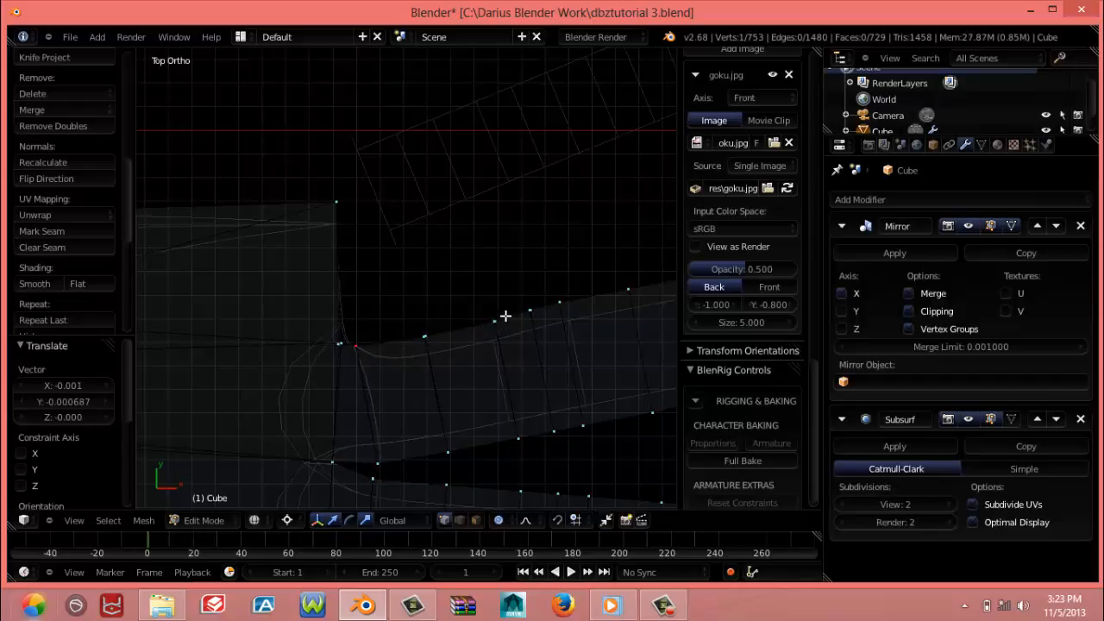
Return the mesh to solid shading in Edit Mode, reveal the hidden short finger and deselect everything
{"action": "key", "text": "a"}
{"action": "scroll", "coordinate": [377, 329], "scroll_direction": "down", "scroll_amount": 6}
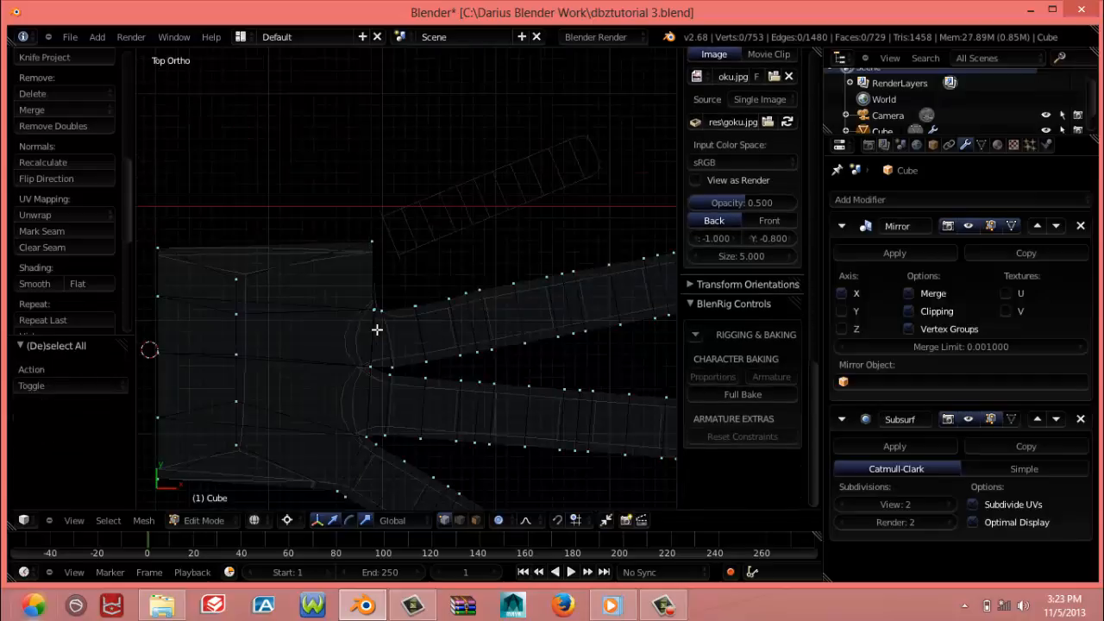
{"action": "key", "text": "Tab"}
{"action": "key", "text": "Tab"}
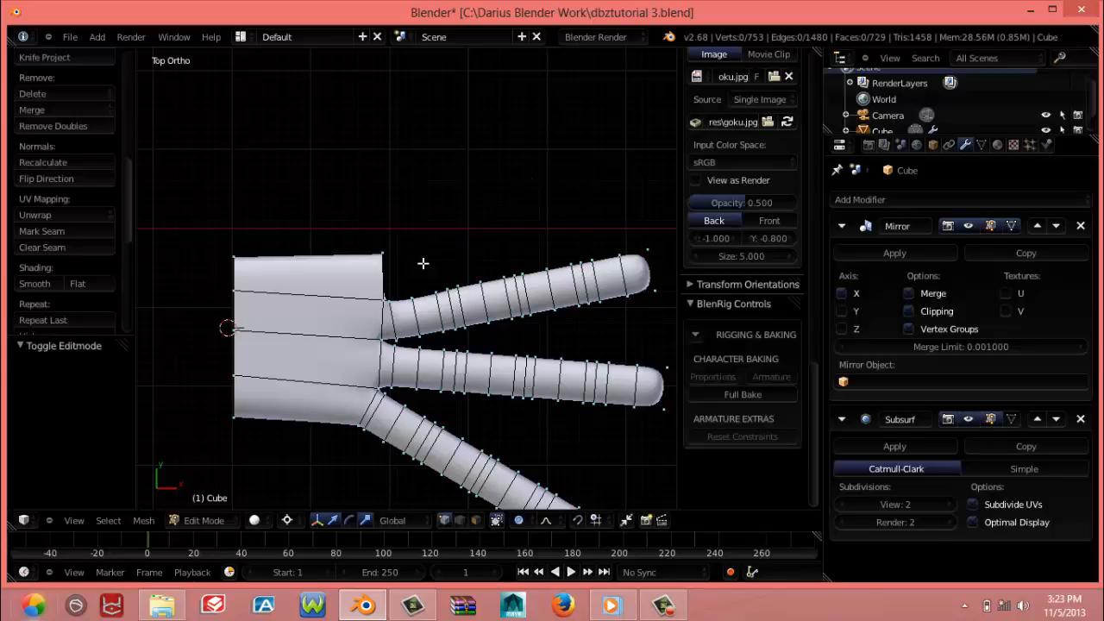
{"action": "key", "text": "alt+h"}
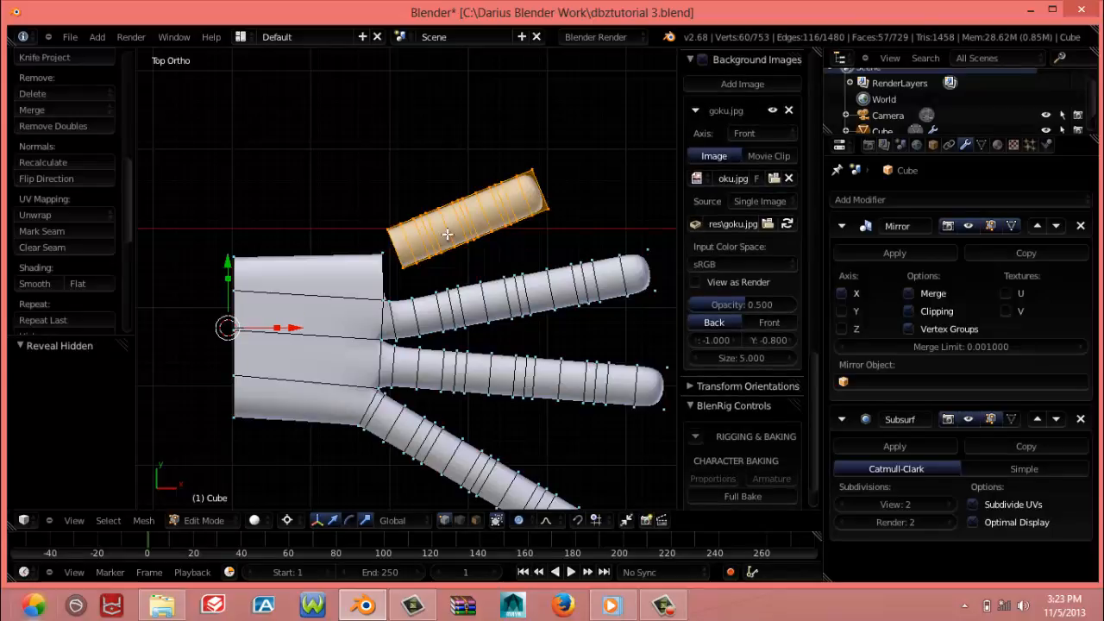
{"action": "key", "text": "a"}
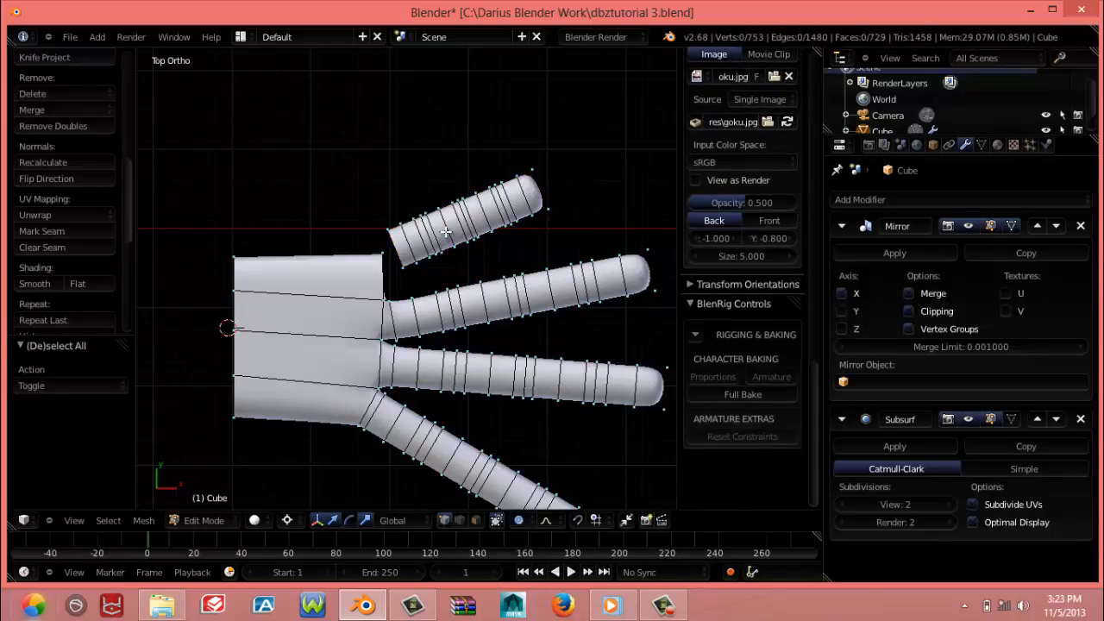
Select the whole short finger, turn off proportional editing and move the finger by -0.028 along Y, beside the palm's free end
{"action": "scroll", "coordinate": [445, 231], "scroll_direction": "down", "scroll_amount": 4}
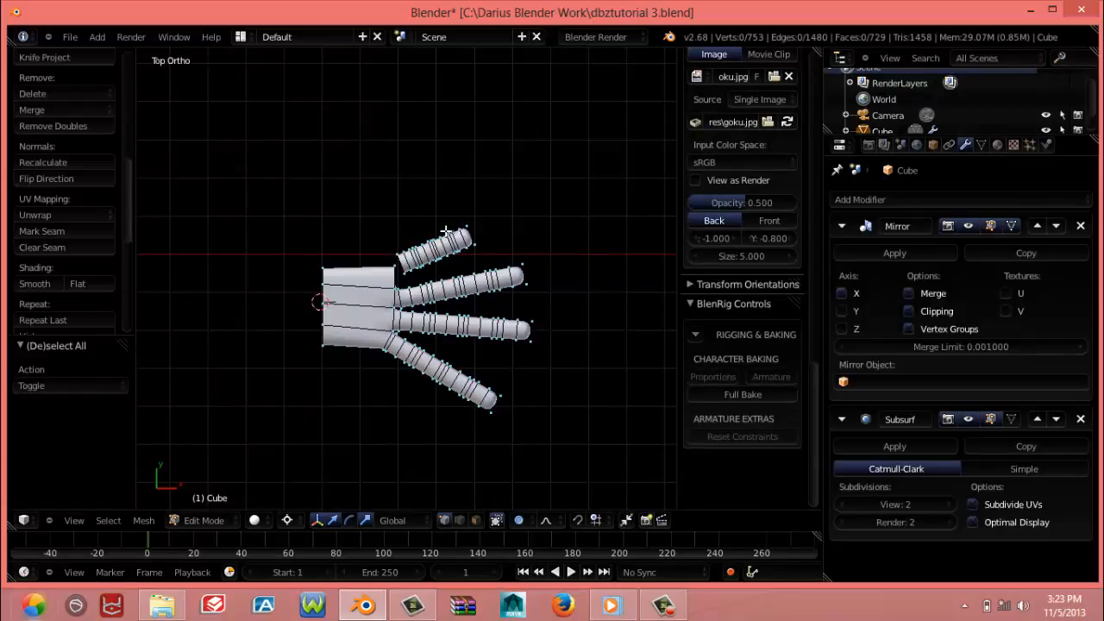
{"action": "scroll", "coordinate": [444, 231], "scroll_direction": "up", "scroll_amount": 4}
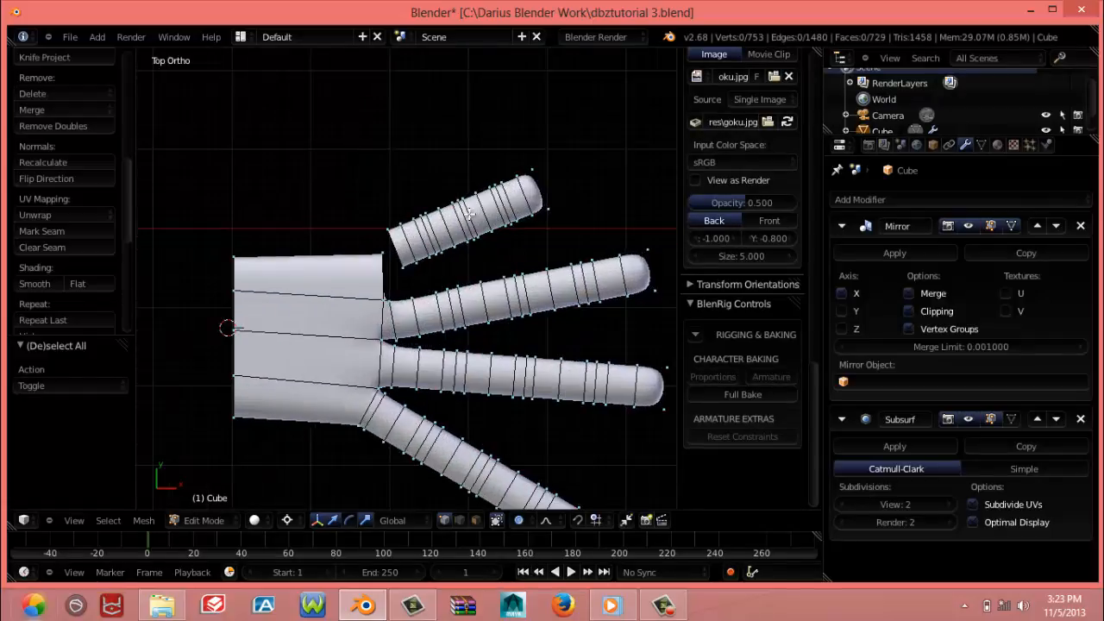
{"action": "right_click", "coordinate": [445, 248]}
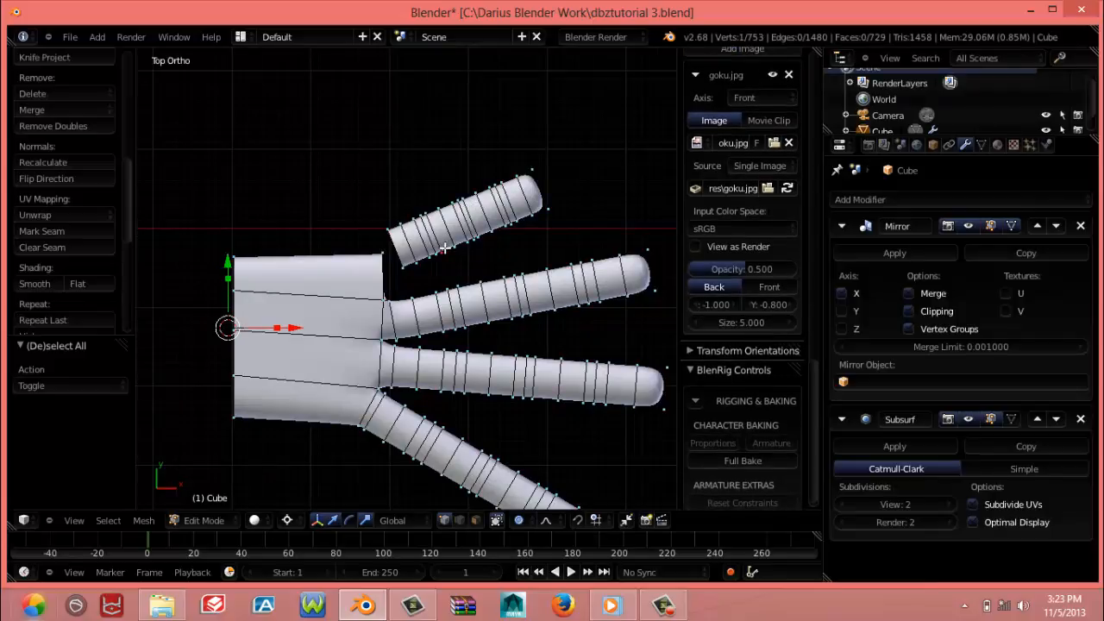
{"action": "key", "text": "ctrl+l"}
{"action": "key", "text": "g"}
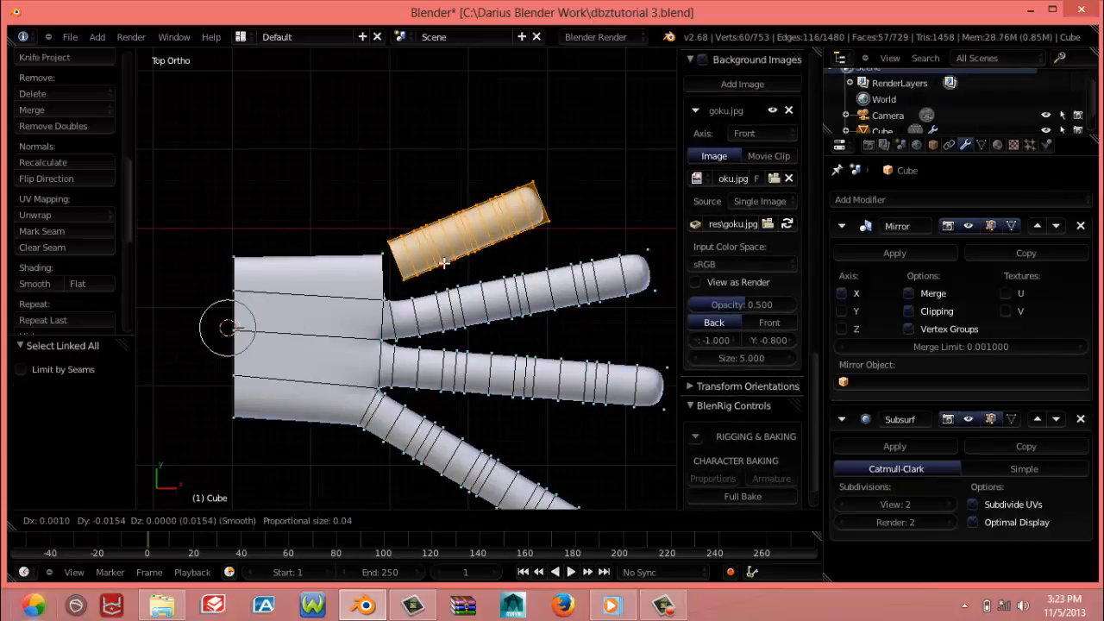
{"action": "key", "text": "Escape"}
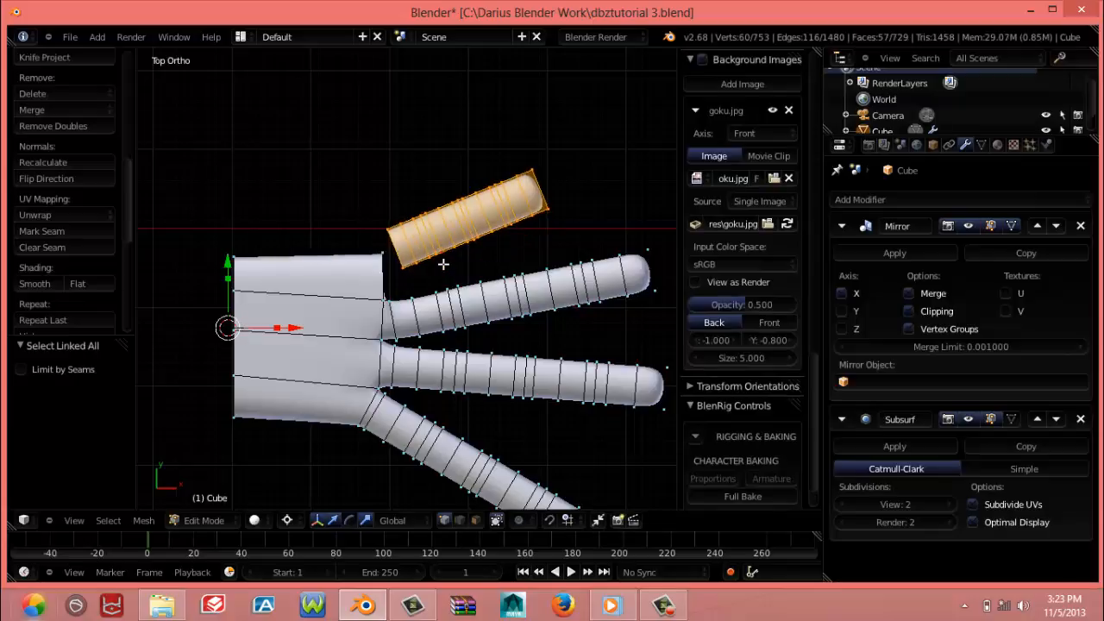
{"action": "key", "text": "g"}
{"action": "left_click", "coordinate": [445, 285]}
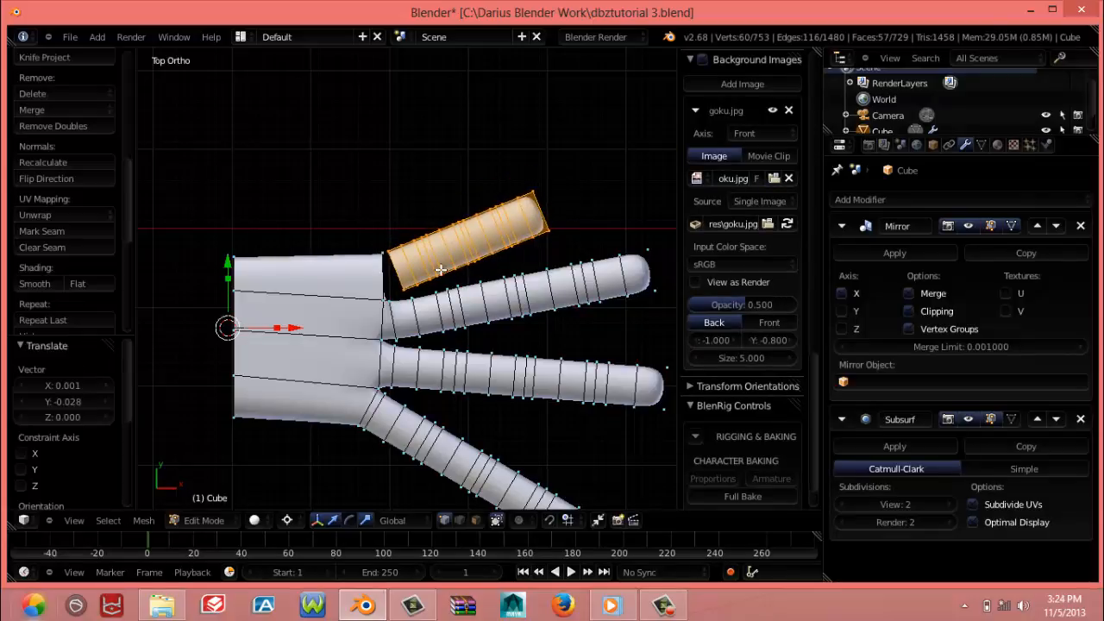
Fill the gap on the upper side between the palm's free edge and the short finger's base with a face
{"action": "scroll", "coordinate": [440, 270], "scroll_direction": "down", "scroll_amount": 3}
{"action": "scroll", "coordinate": [440, 270], "scroll_direction": "up", "scroll_amount": 6}
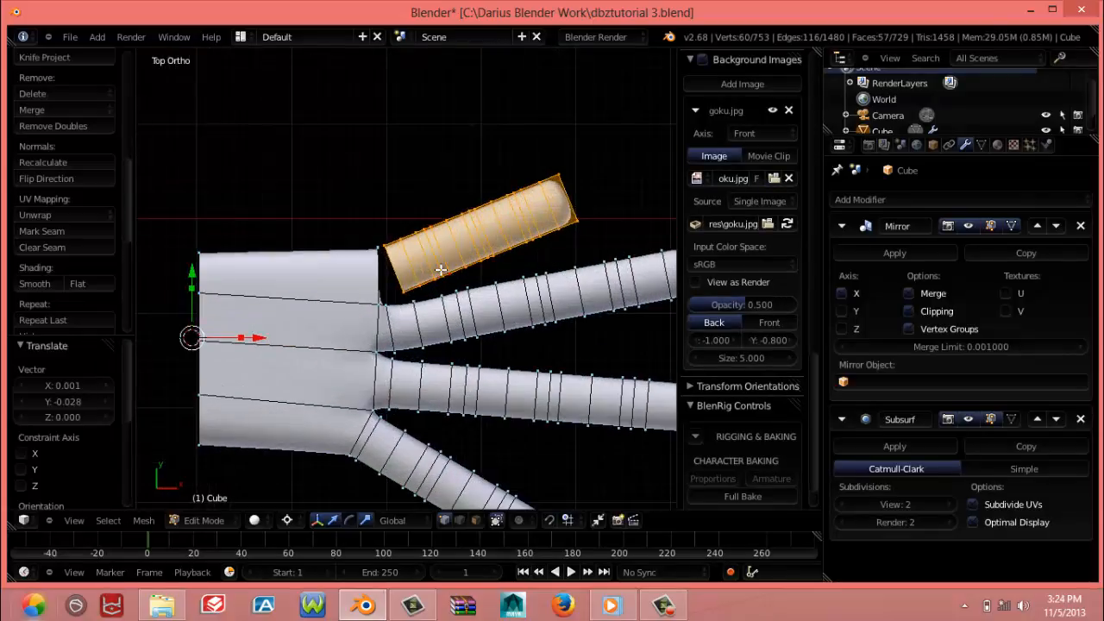
{"action": "middle_click_drag", "start_coordinate": [343, 276], "coordinate": [275, 244]}
{"action": "middle_click_drag", "start_coordinate": [432, 227], "coordinate": [420, 248]}
{"action": "right_click", "coordinate": [426, 228]}
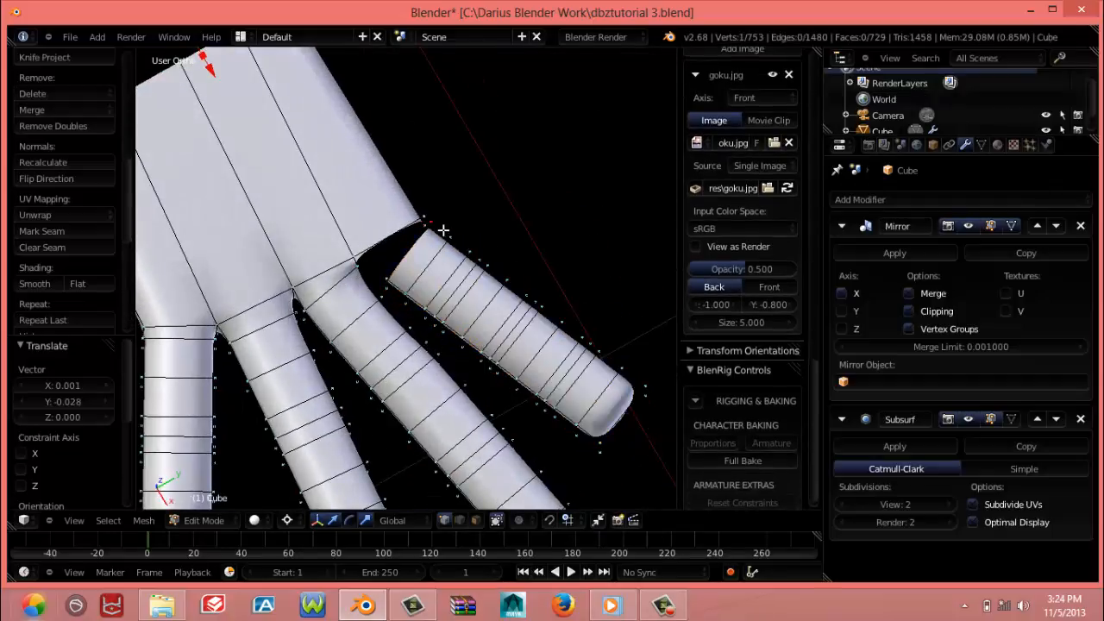
{"action": "right_click", "coordinate": [355, 256], "text": "shift"}
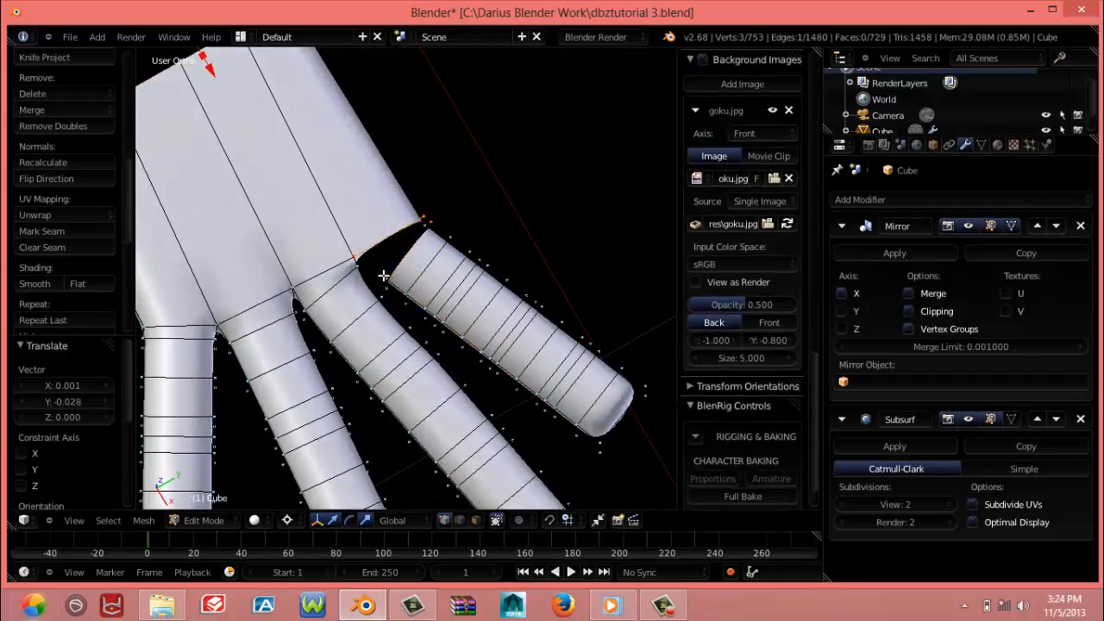
{"action": "key", "text": "f"}
Fill the gap on the hand's outer side between the palm corner and the short finger's base with a face
{"action": "middle_click_drag", "start_coordinate": [396, 292], "coordinate": [433, 332]}
{"action": "right_click", "coordinate": [429, 320]}
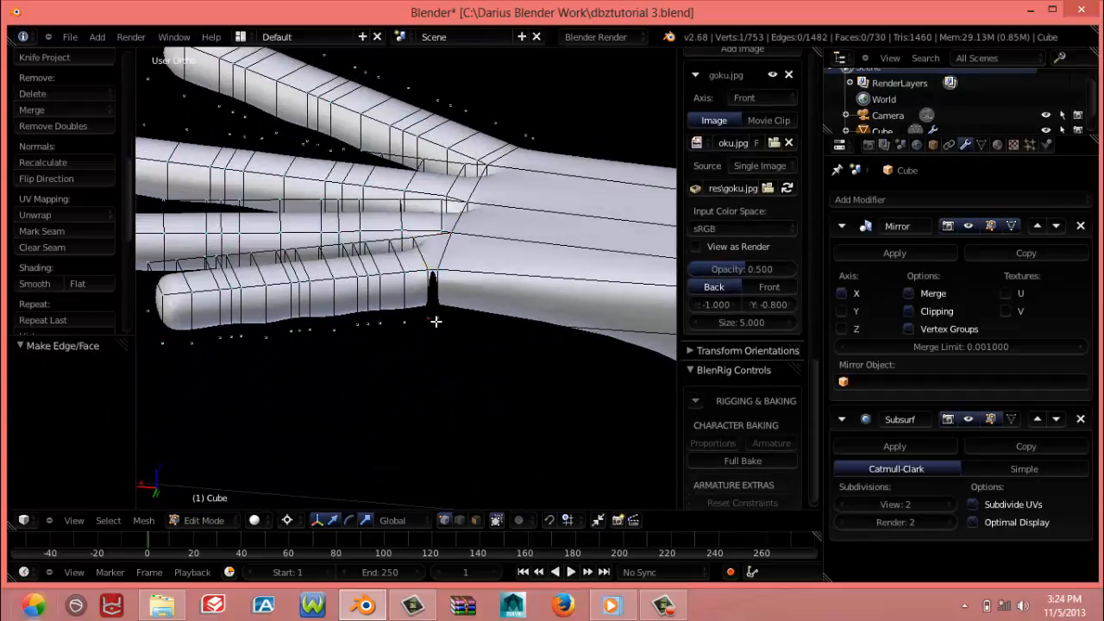
{"action": "right_click", "coordinate": [443, 263], "text": "shift"}
{"action": "right_click", "coordinate": [427, 274], "text": "shift"}
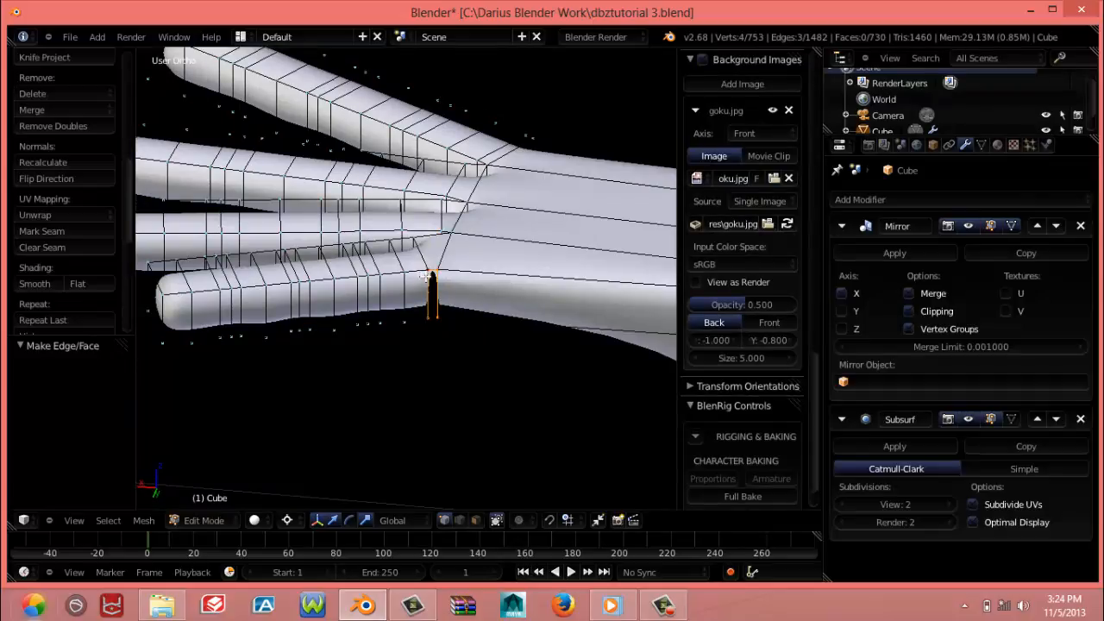
{"action": "key", "text": "f"}
Fill the gap on the hand's underside between the palm edge and the short finger's base with a face
{"action": "middle_click_drag", "start_coordinate": [428, 273], "coordinate": [445, 227]}
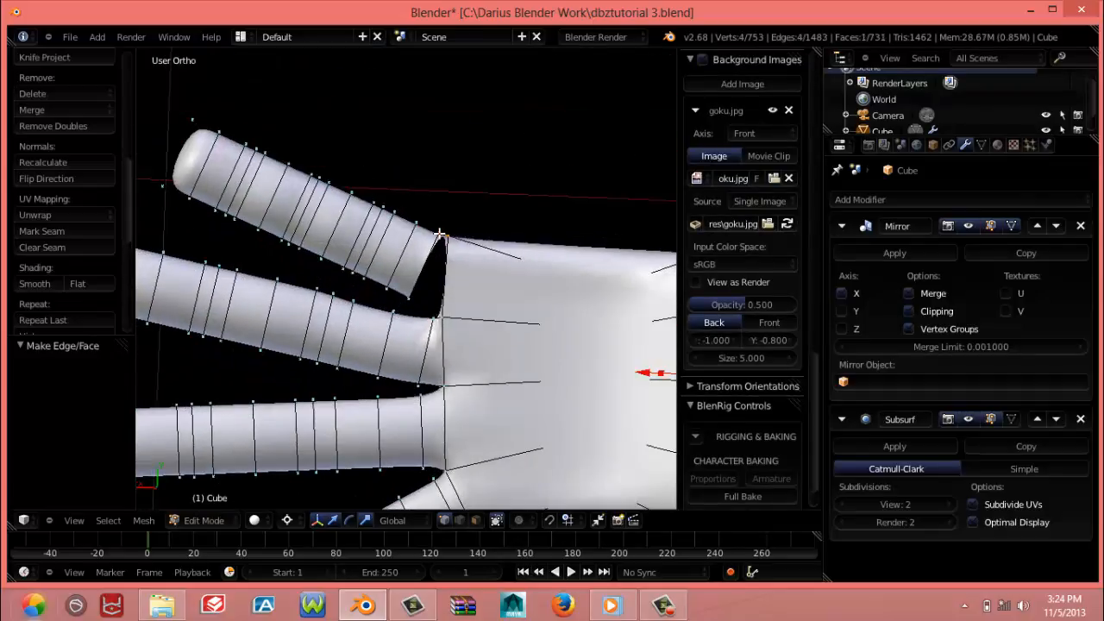
{"action": "right_click", "coordinate": [440, 234]}
{"action": "right_click", "coordinate": [450, 237], "text": "shift"}
{"action": "right_click", "coordinate": [444, 319], "text": "shift"}
{"action": "right_click", "coordinate": [414, 296], "text": "shift"}
{"action": "key", "text": "f"}
Create an edge joining the palm's upper vertex between the fingers to the short finger's inner base vertex
{"action": "middle_click_drag", "start_coordinate": [411, 274], "coordinate": [386, 226]}
{"action": "right_click", "coordinate": [381, 225]}
{"action": "scroll", "coordinate": [381, 225], "scroll_direction": "up", "scroll_amount": 6}
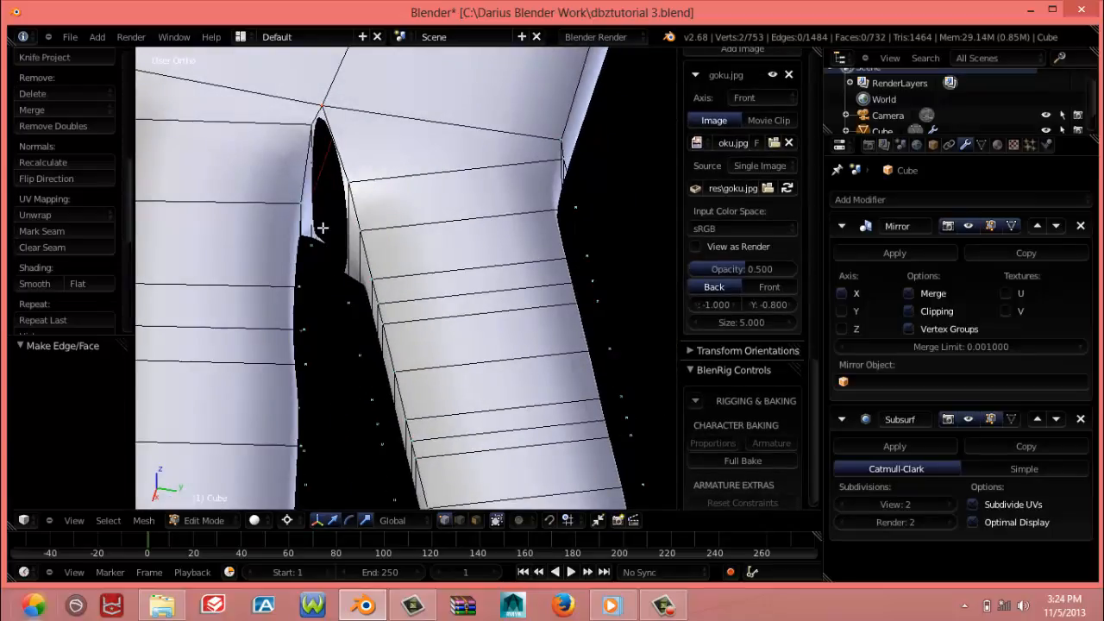
{"action": "key", "text": "f"}
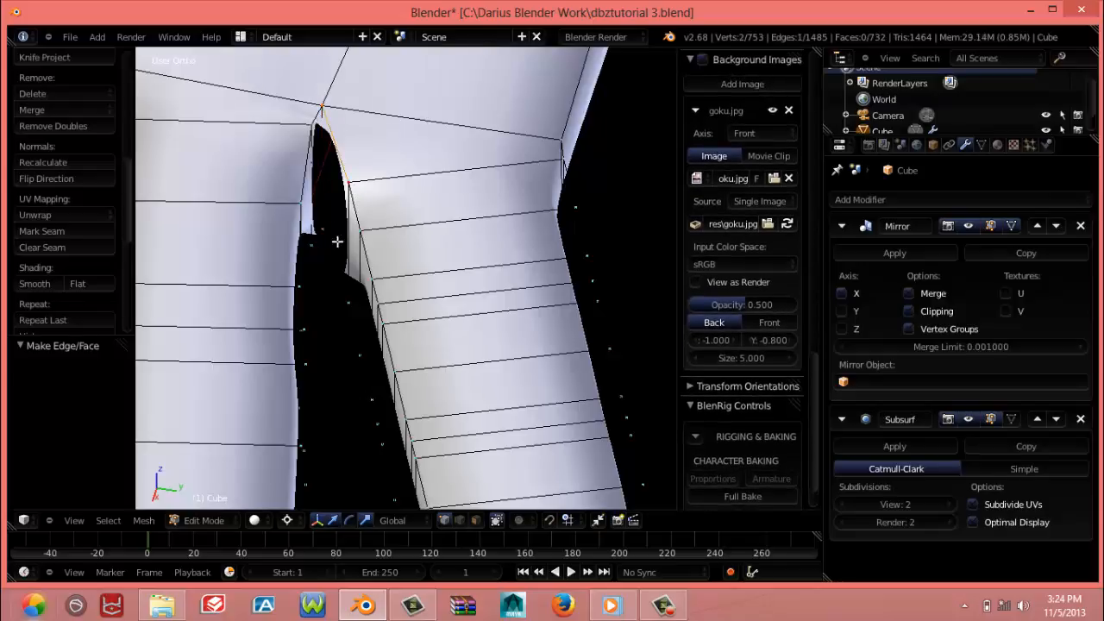
Close the short finger's inner side to the palm with a face, undoing it once to swap in the correct lower palm vertex
{"action": "middle_click_drag", "start_coordinate": [363, 252], "coordinate": [304, 222]}
{"action": "right_click", "coordinate": [349, 296], "text": "shift"}
{"action": "right_click", "coordinate": [323, 226], "text": "shift"}
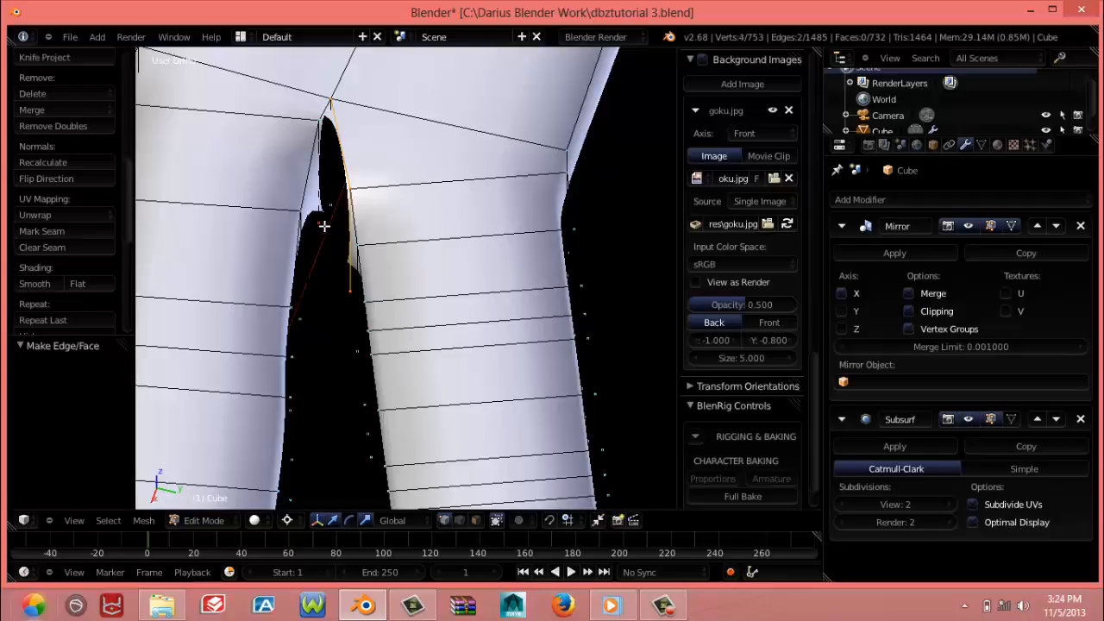
{"action": "key", "text": "f"}
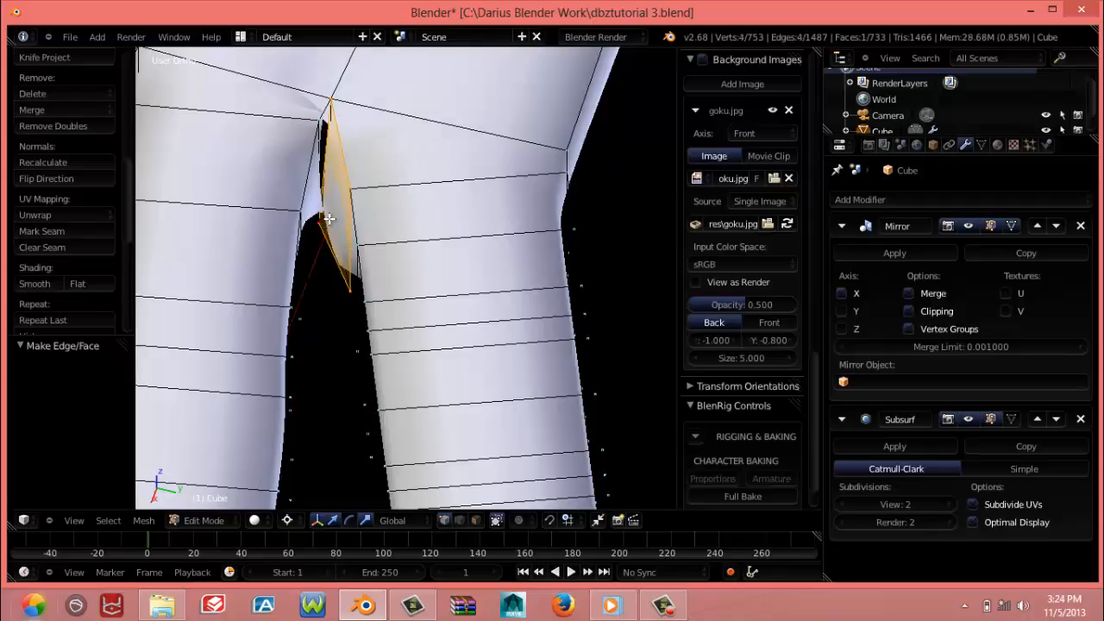
{"action": "key", "text": "ctrl+z"}
{"action": "right_click", "coordinate": [322, 226], "text": "shift"}
{"action": "right_click", "coordinate": [330, 202], "text": "shift"}
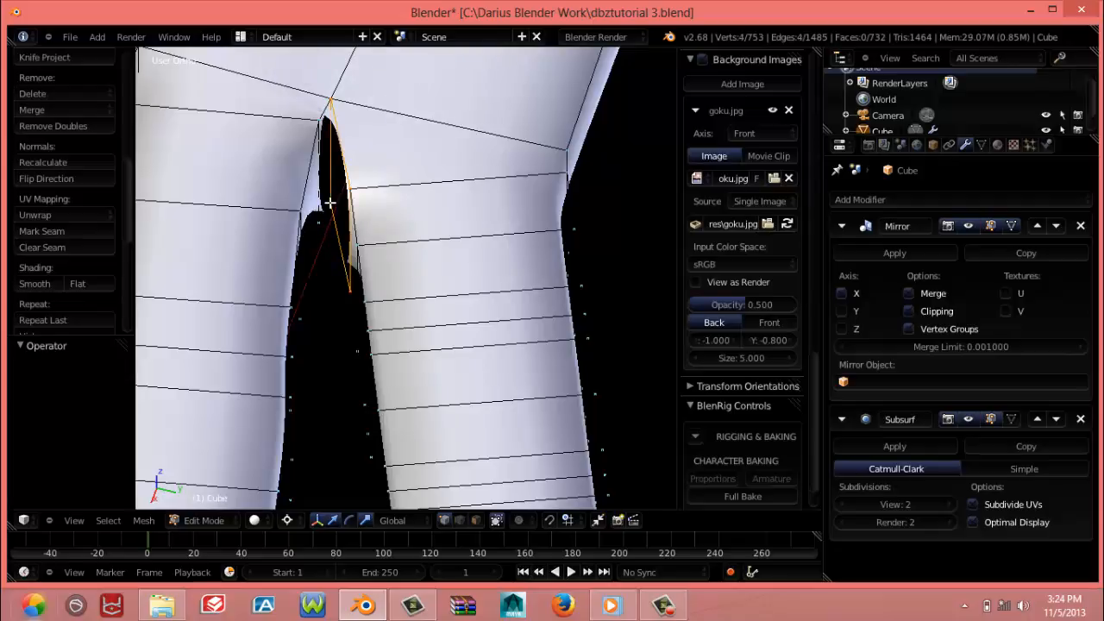
{"action": "key", "text": "f"}
Fill the remaining narrow gap between the new inner face and the neighbouring long finger's base with a face
{"action": "middle_click_drag", "start_coordinate": [331, 202], "coordinate": [400, 138]}
{"action": "right_click", "coordinate": [356, 112]}
{"action": "right_click", "coordinate": [357, 112], "text": "alt"}
{"action": "key", "text": "f"}
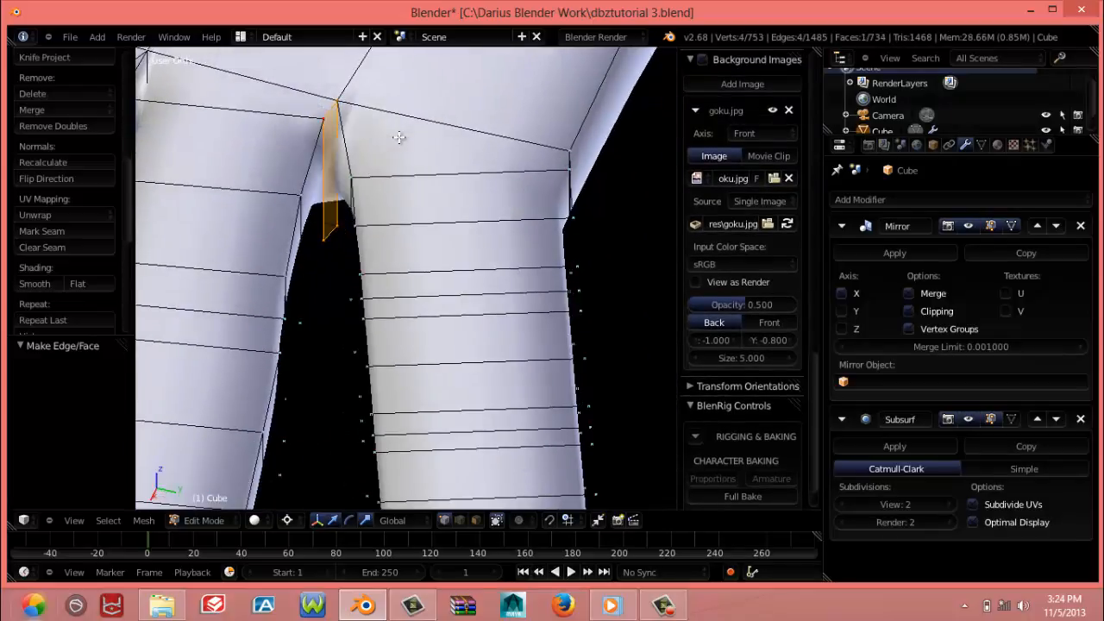
Examine the smoothed hand and its finger joints outside Edit Mode at an angle and from the top, and return to Edit Mode
{"action": "key", "text": "a"}
{"action": "key", "text": "Tab"}
{"action": "scroll", "coordinate": [379, 174], "scroll_direction": "down", "scroll_amount": 8}
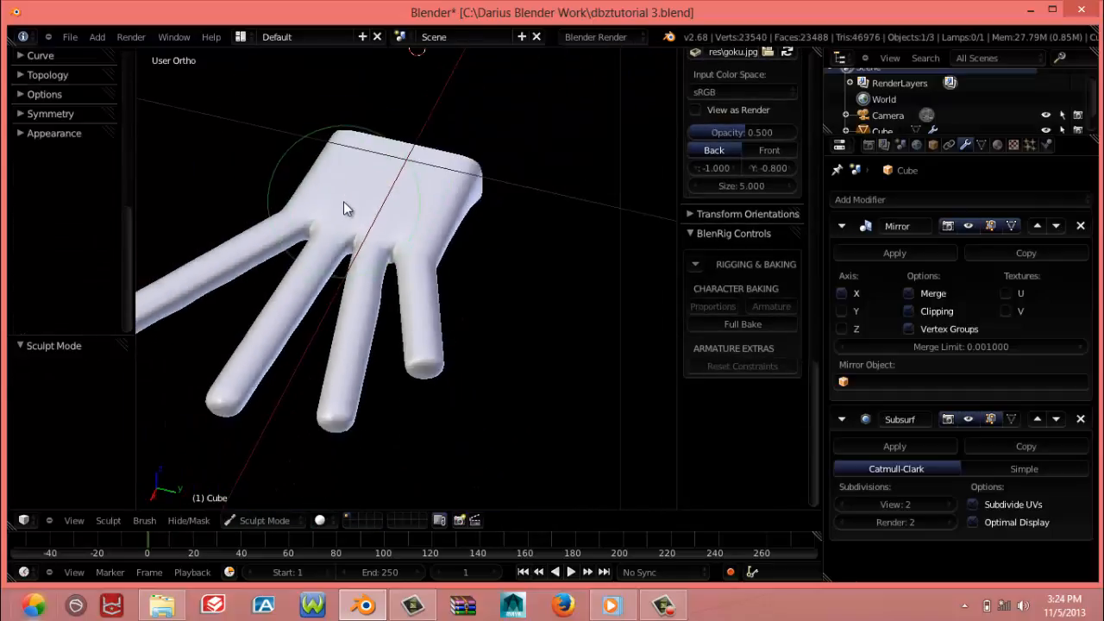
{"action": "mouse_move", "coordinate": [343, 201]}
{"action": "middle_mouse_down"}
{"action": "mouse_move", "coordinate": [438, 314]}
{"action": "mouse_move", "coordinate": [420, 280]}
{"action": "mouse_move", "coordinate": [534, 338]}
{"action": "mouse_move", "coordinate": [450, 312]}
{"action": "middle_mouse_up"}
{"action": "key", "text": "KP_7"}
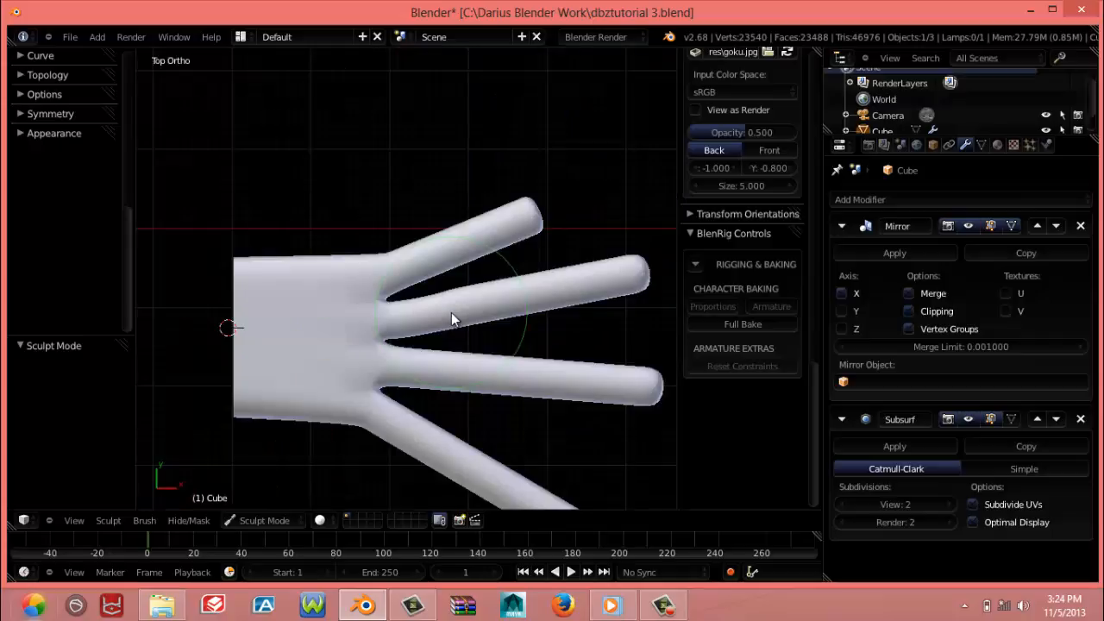
{"action": "scroll", "coordinate": [462, 313], "scroll_direction": "down", "scroll_amount": 10}
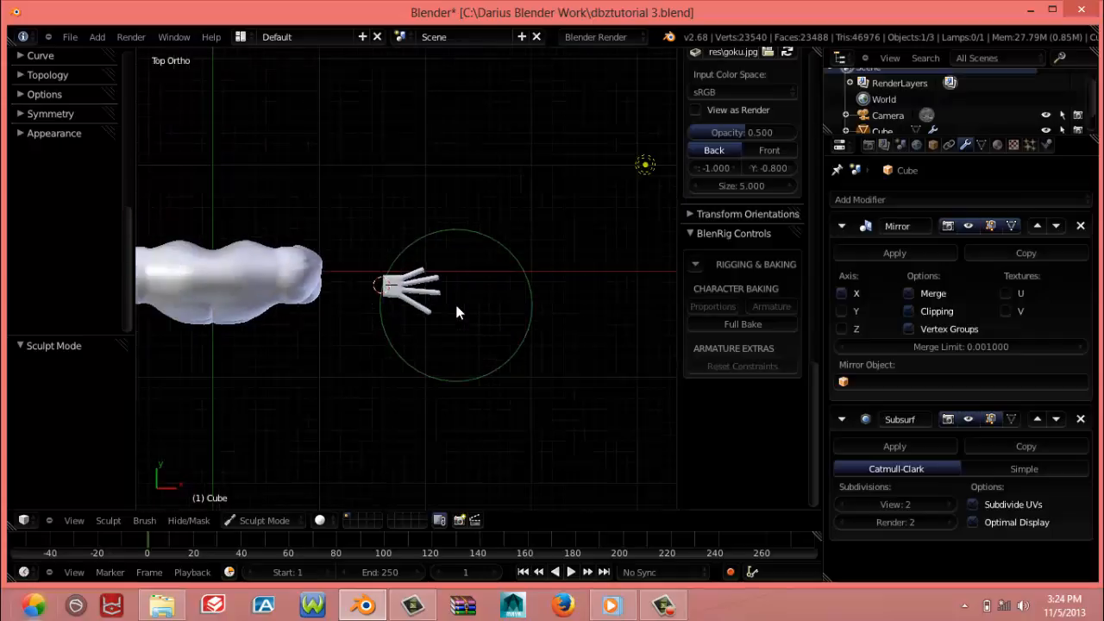
{"action": "scroll", "coordinate": [456, 306], "scroll_direction": "up", "scroll_amount": 10}
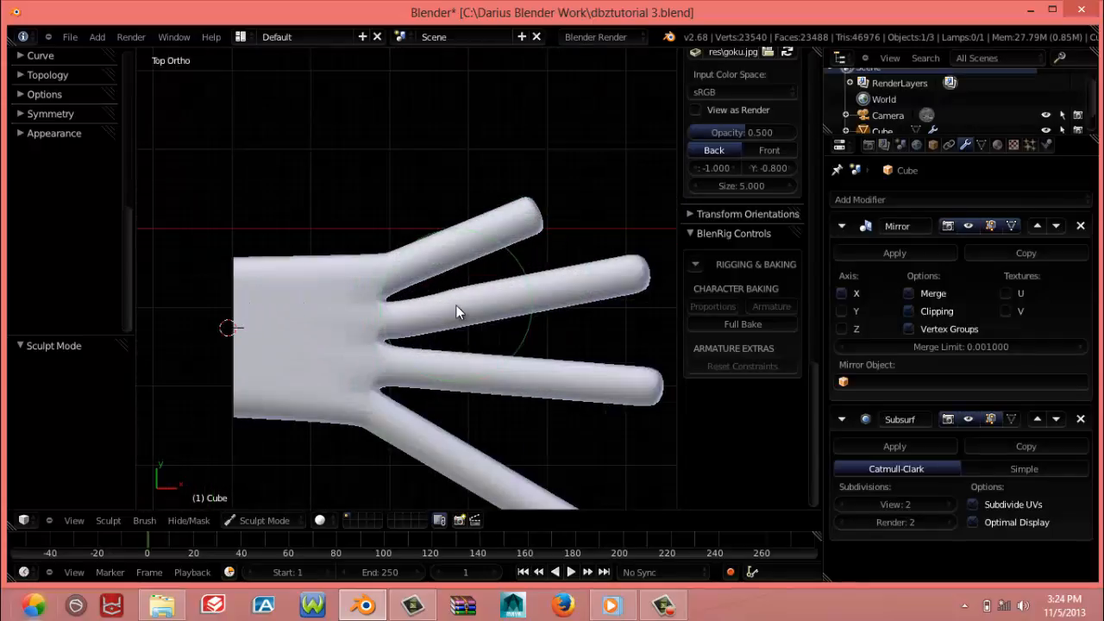
{"action": "scroll", "coordinate": [456, 305], "scroll_direction": "up", "scroll_amount": 4}
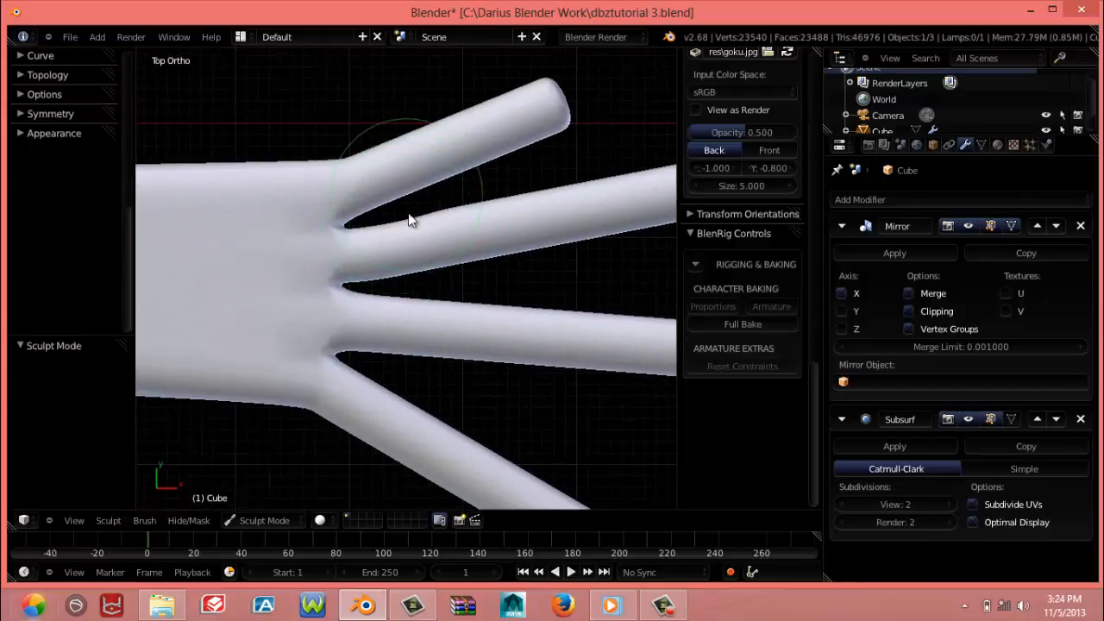
{"action": "key", "text": "Tab"}
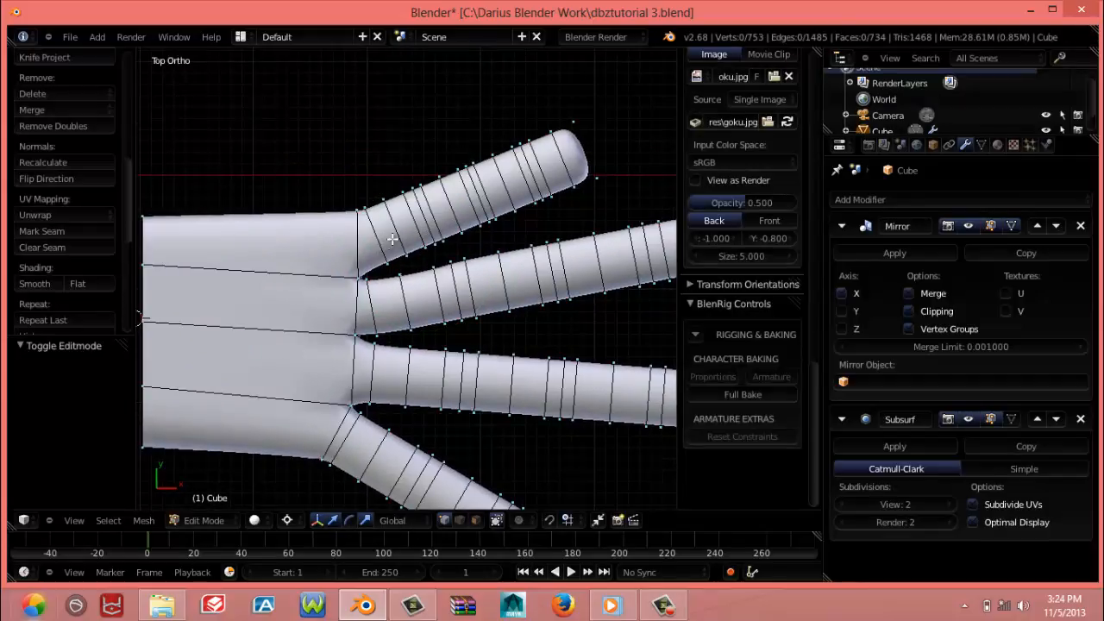
Select the whole short finger from its base loop to the tip and move it about 0.026 along Y, away from the neighbouring finger
{"action": "right_click", "coordinate": [355, 233], "text": "alt"}
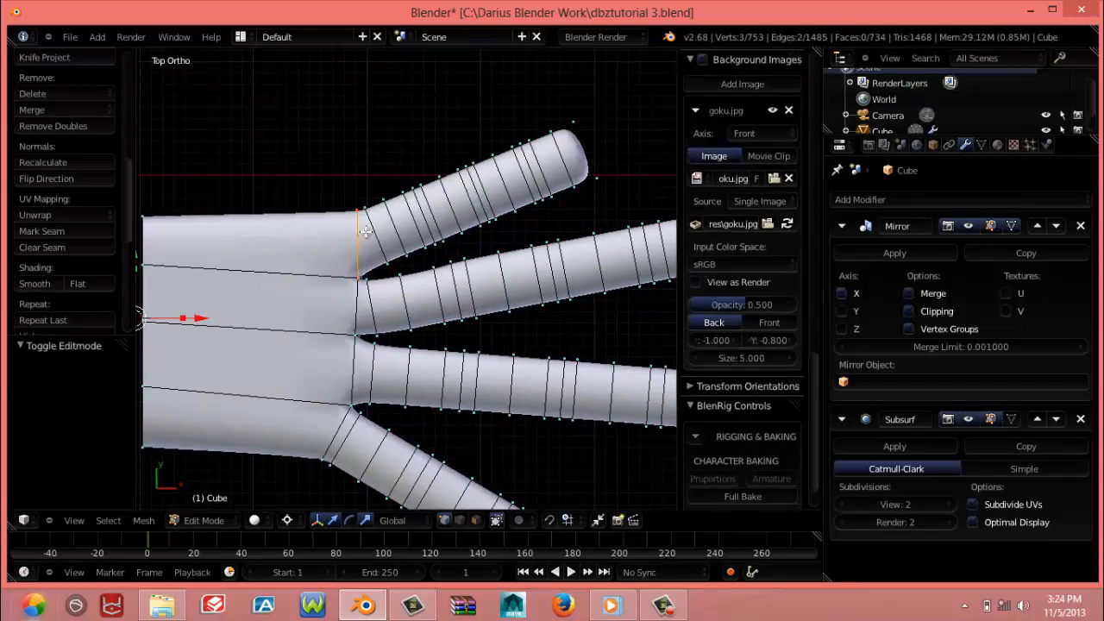
{"action": "right_click", "coordinate": [383, 232], "text": "alt+shift"}
{"action": "right_click", "coordinate": [398, 232], "text": "alt+shift"}
{"action": "right_click", "coordinate": [423, 226], "text": "alt+shift"}
{"action": "right_click", "coordinate": [433, 220], "text": "alt+shift"}
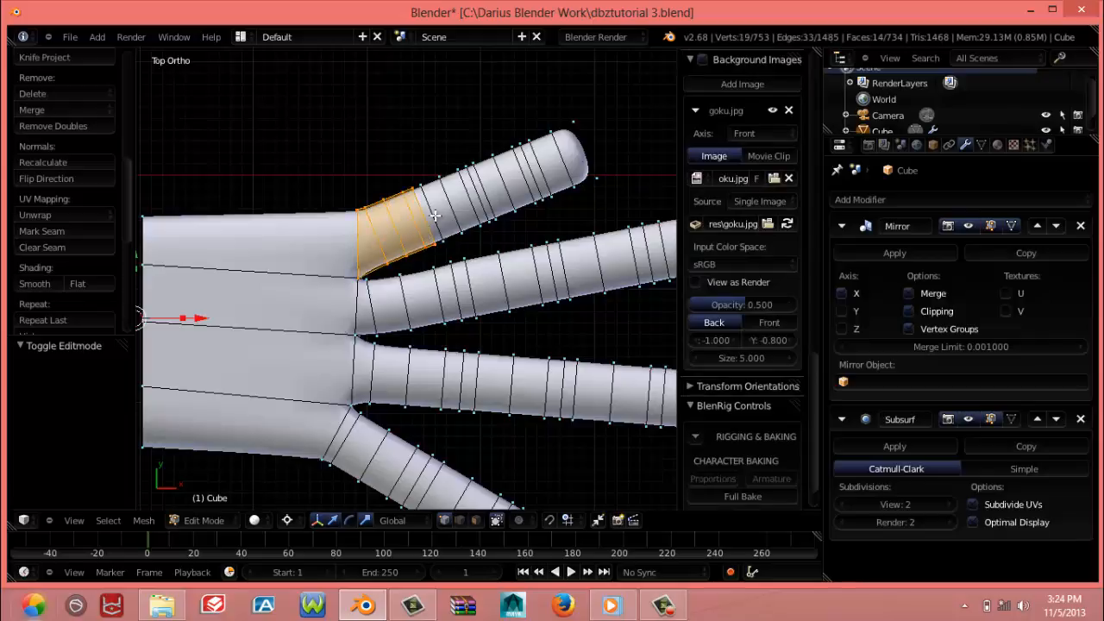
{"action": "right_click", "coordinate": [449, 212], "text": "alt+shift"}
{"action": "right_click", "coordinate": [463, 205], "text": "alt+shift"}
{"action": "right_click", "coordinate": [476, 200], "text": "alt+shift"}
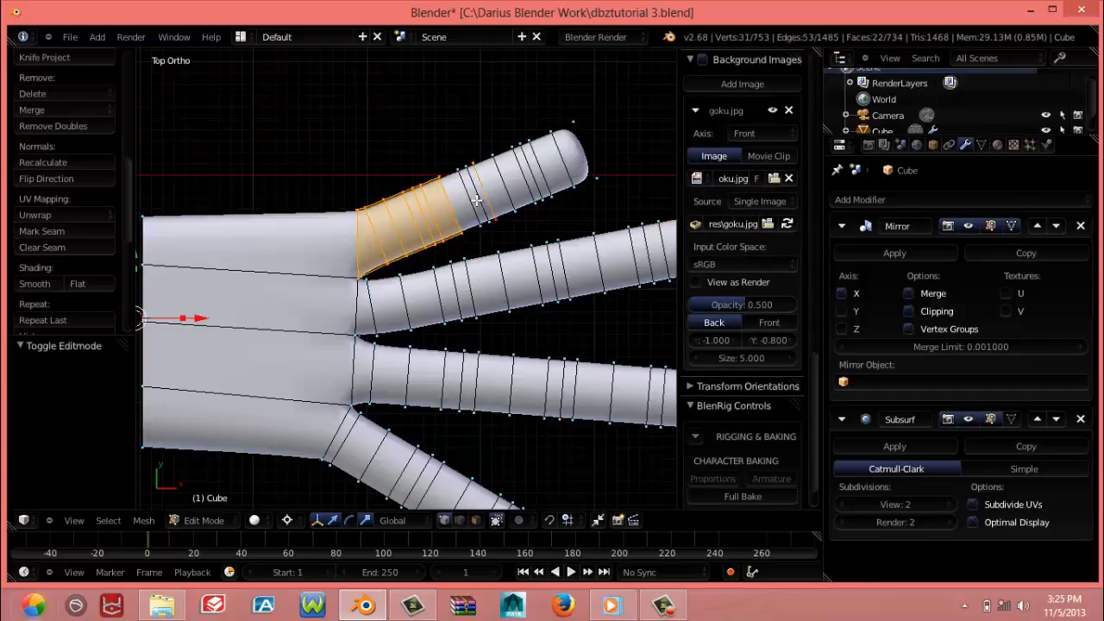
{"action": "right_click", "coordinate": [488, 197], "text": "alt+shift"}
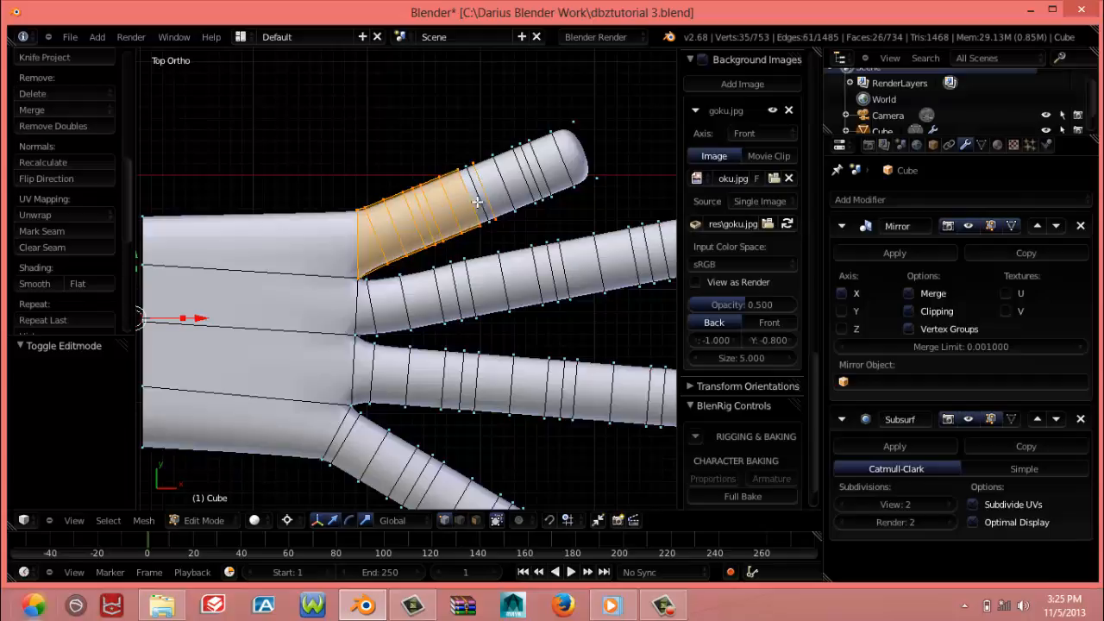
{"action": "right_click", "coordinate": [501, 192], "text": "alt+shift"}
{"action": "right_click", "coordinate": [515, 186], "text": "alt+shift"}
{"action": "right_click", "coordinate": [527, 181], "text": "alt+shift"}
{"action": "right_click", "coordinate": [539, 176], "text": "alt+shift"}
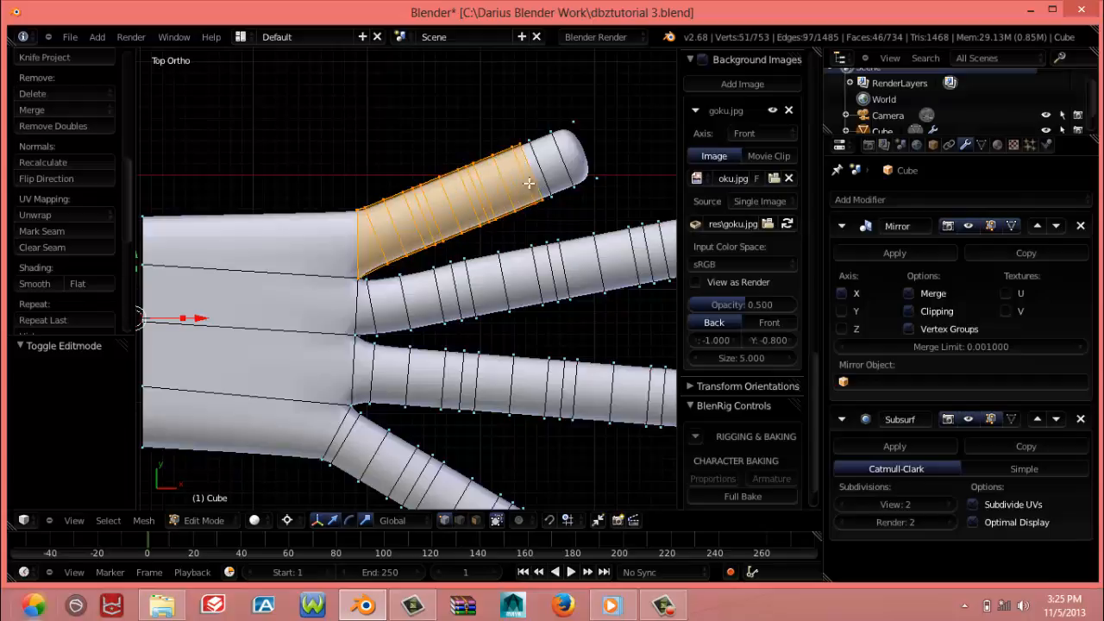
{"action": "right_click", "coordinate": [552, 171], "text": "alt+shift"}
{"action": "right_click", "coordinate": [566, 165], "text": "alt+shift"}
{"action": "right_click", "coordinate": [590, 152], "text": "alt+shift"}
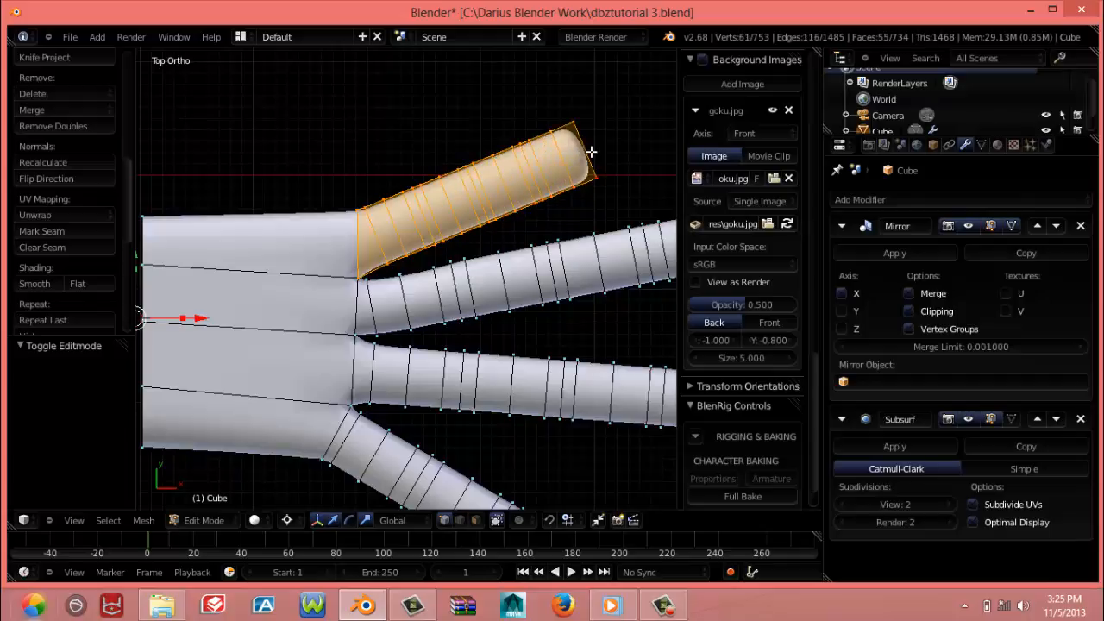
{"action": "key", "text": "z"}
{"action": "right_click", "coordinate": [590, 152], "text": "alt+shift"}
{"action": "key", "text": "z"}
{"action": "scroll", "coordinate": [500, 210], "scroll_direction": "down", "scroll_amount": 6}
{"action": "key", "text": "g"}
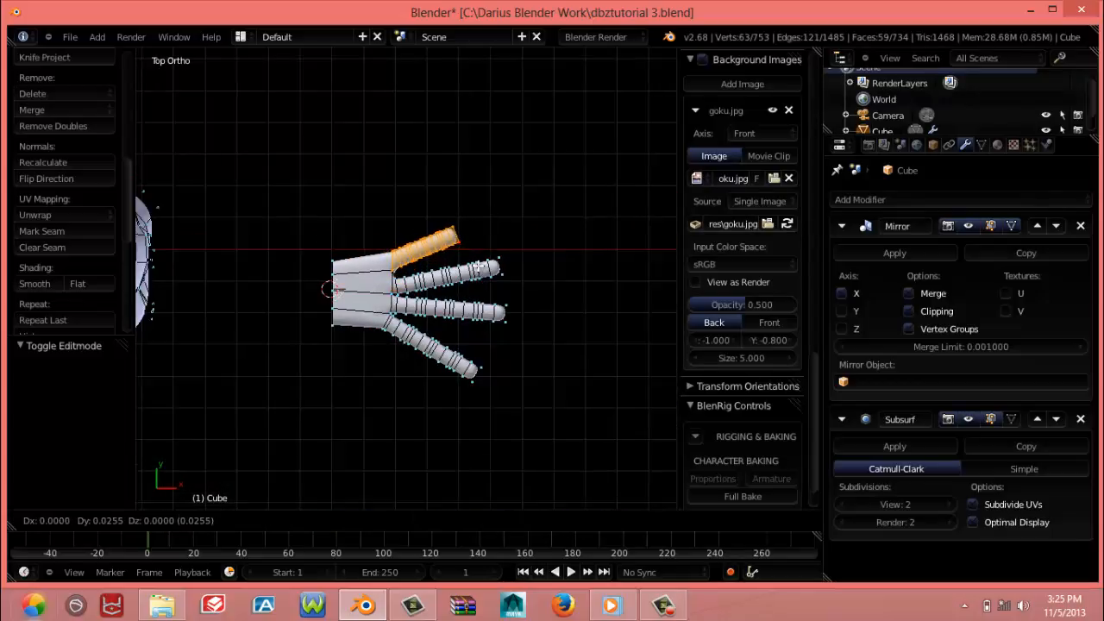
{"action": "left_click", "coordinate": [477, 268]}
{"action": "scroll", "coordinate": [438, 280], "scroll_direction": "up", "scroll_amount": 5}
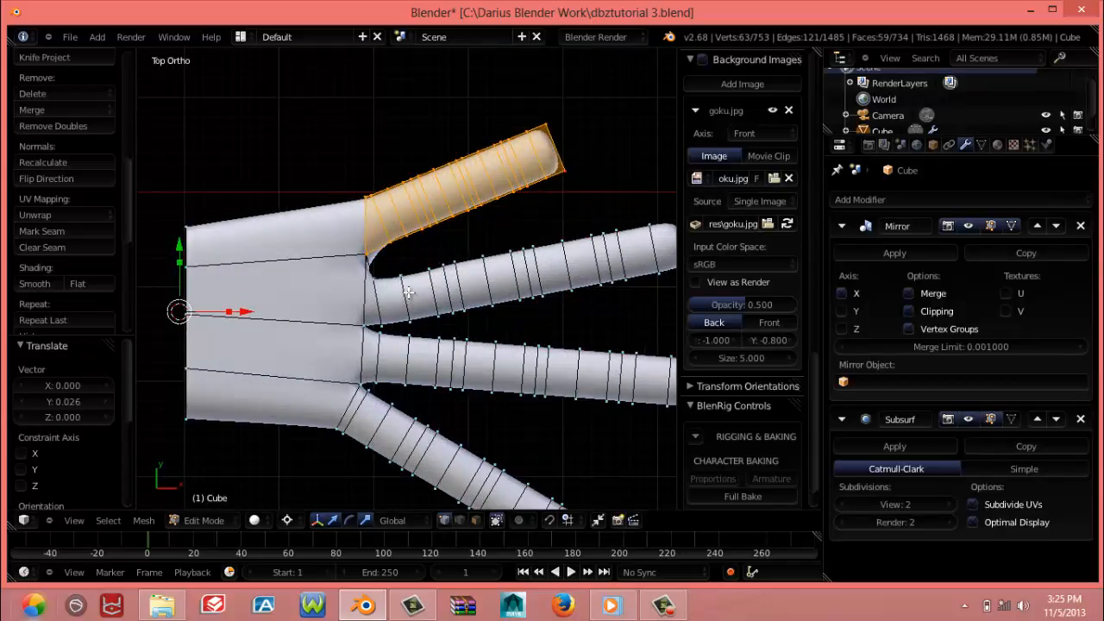
Select all loops of the long finger beside the short finger, tip included, and move it about 0.011 along Y toward the short finger
{"action": "middle_click_drag", "start_coordinate": [412, 293], "coordinate": [381, 269]}
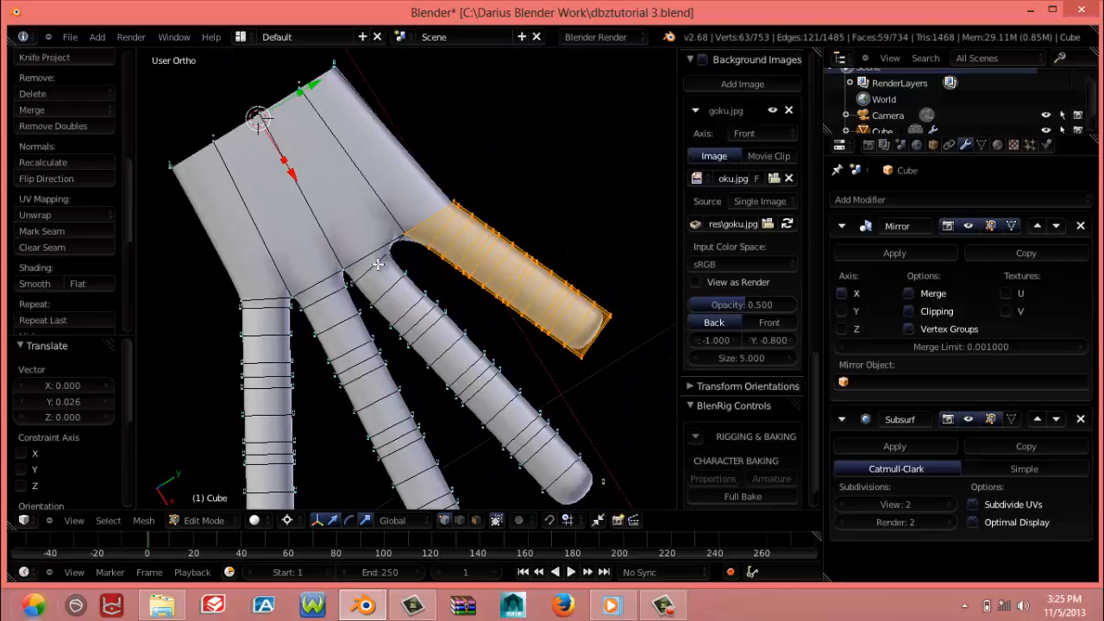
{"action": "right_click", "coordinate": [381, 267], "text": "alt"}
{"action": "right_click", "coordinate": [400, 285], "text": "alt+shift"}
{"action": "right_click", "coordinate": [411, 308], "text": "alt+shift"}
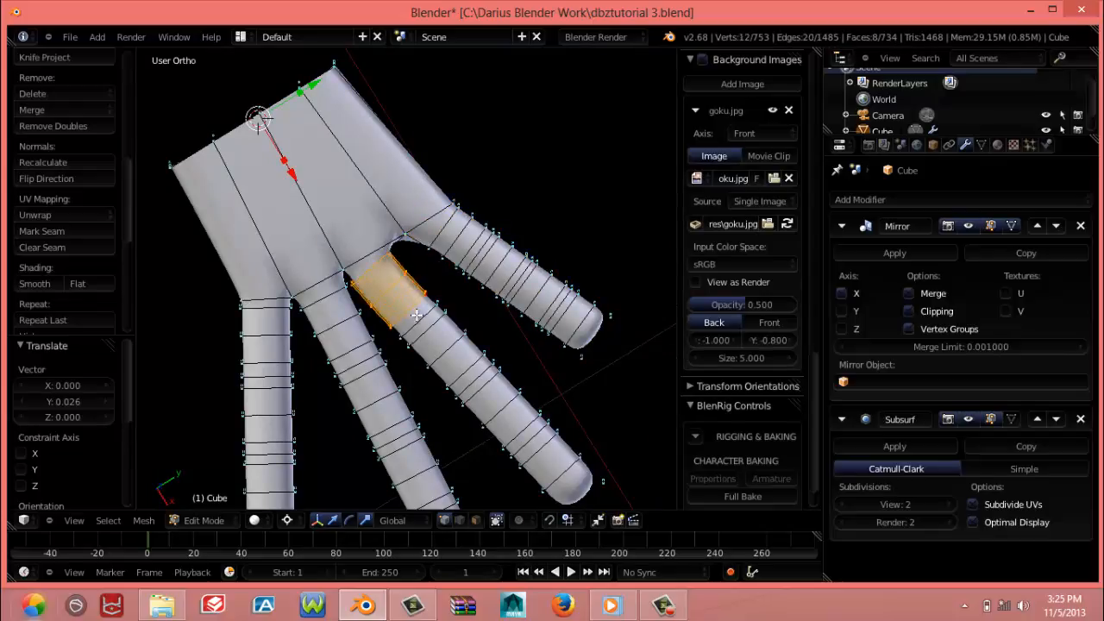
{"action": "right_click", "coordinate": [420, 319], "text": "alt+shift"}
{"action": "right_click", "coordinate": [439, 344], "text": "alt+shift"}
{"action": "right_click", "coordinate": [452, 355], "text": "alt+shift"}
{"action": "right_click", "coordinate": [463, 369], "text": "alt+shift"}
{"action": "right_click", "coordinate": [475, 382], "text": "alt+shift"}
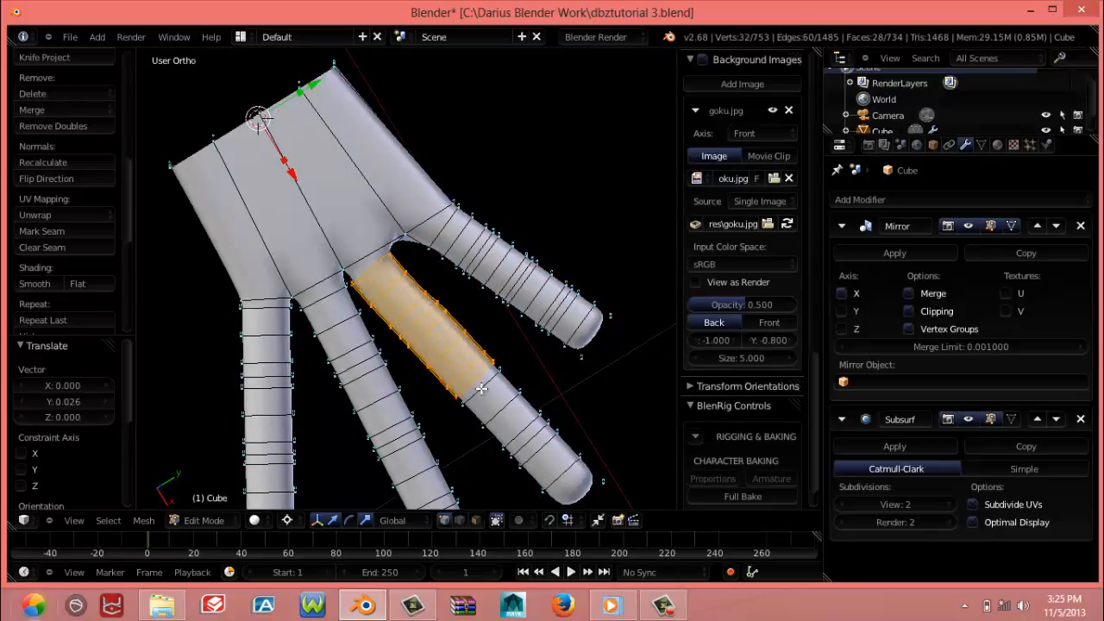
{"action": "right_click", "coordinate": [483, 391], "text": "alt+shift"}
{"action": "right_click", "coordinate": [507, 421], "text": "alt+shift"}
{"action": "right_click", "coordinate": [520, 436], "text": "alt+shift"}
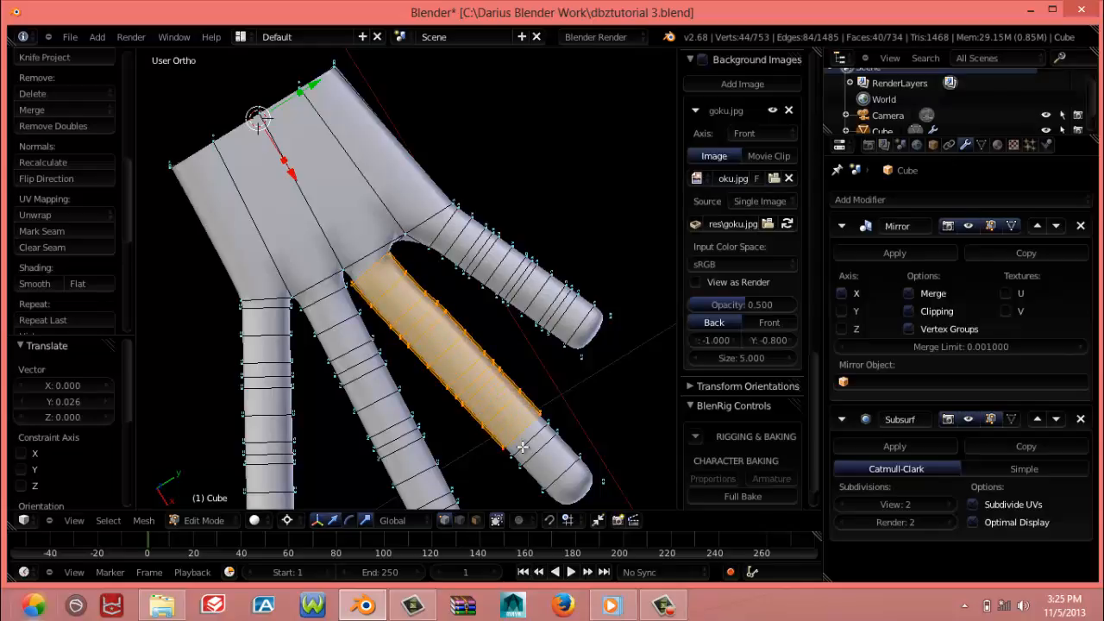
{"action": "right_click", "coordinate": [531, 449], "text": "alt+shift"}
{"action": "right_click", "coordinate": [543, 463], "text": "alt+shift"}
{"action": "right_click", "coordinate": [553, 477], "text": "alt+shift"}
{"action": "middle_click_drag", "start_coordinate": [553, 479], "coordinate": [547, 419], "text": "shift"}
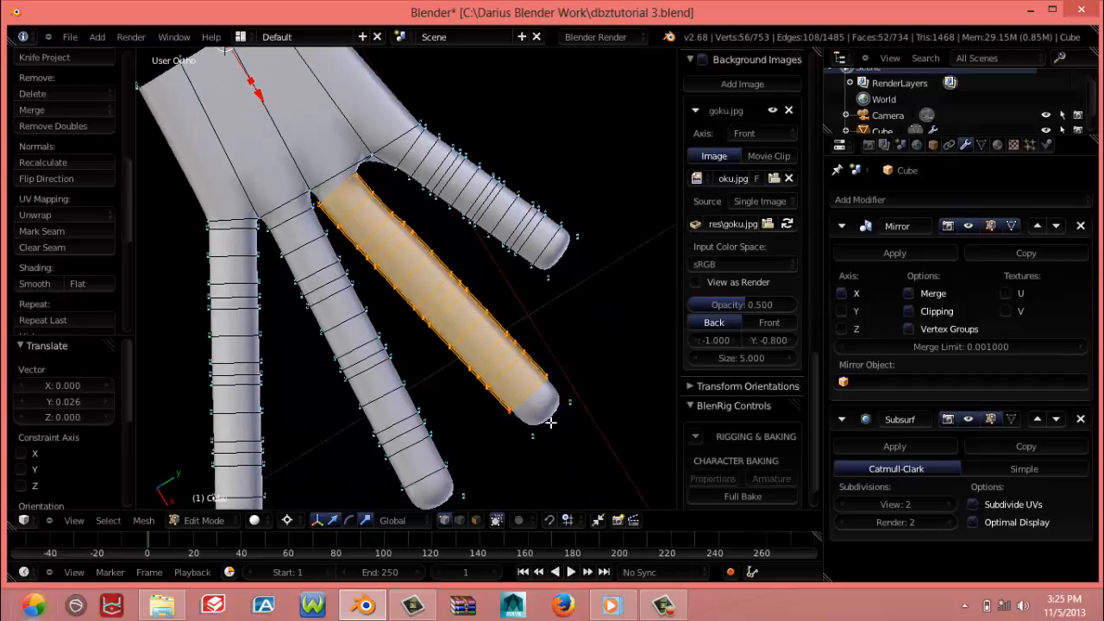
{"action": "right_click", "coordinate": [552, 424], "text": "alt+shift"}
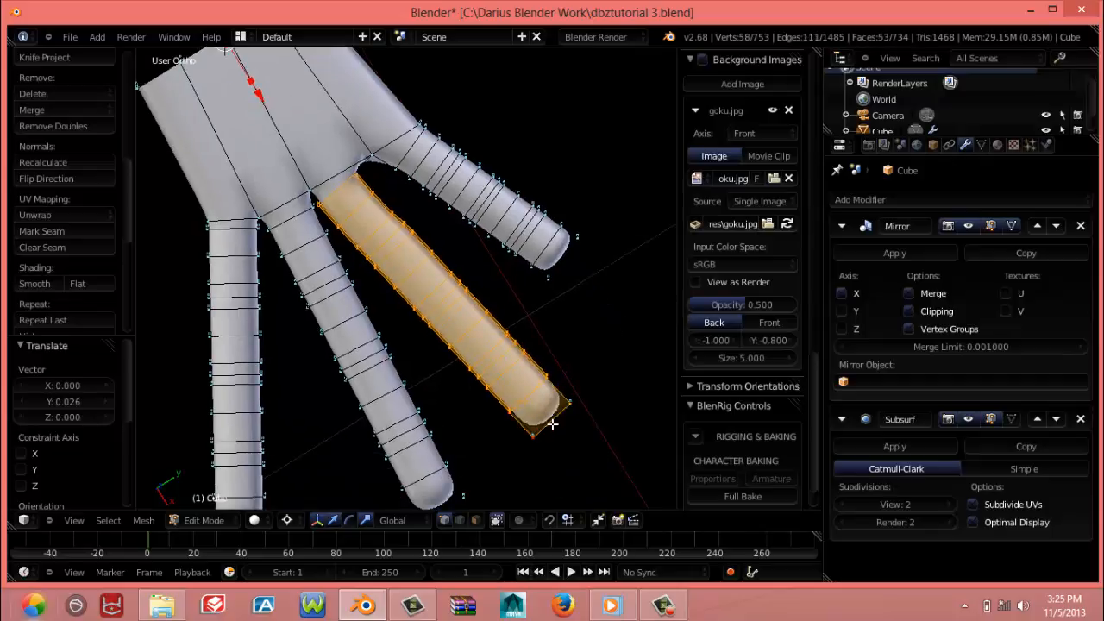
{"action": "key", "text": "z"}
{"action": "right_click", "coordinate": [552, 424], "text": "alt+shift"}
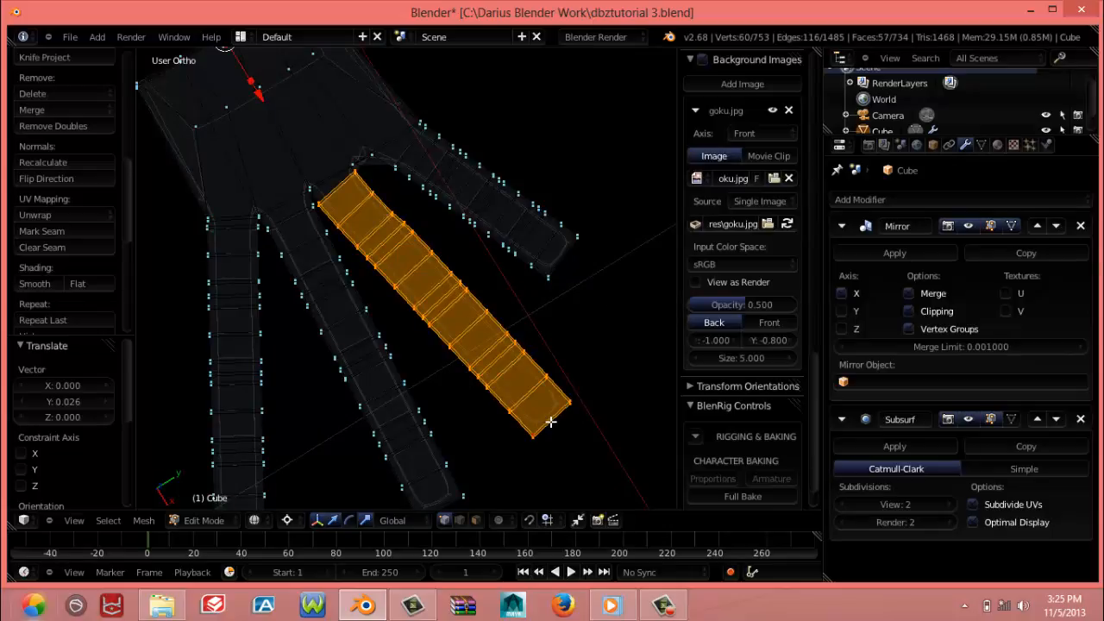
{"action": "key", "text": "z"}
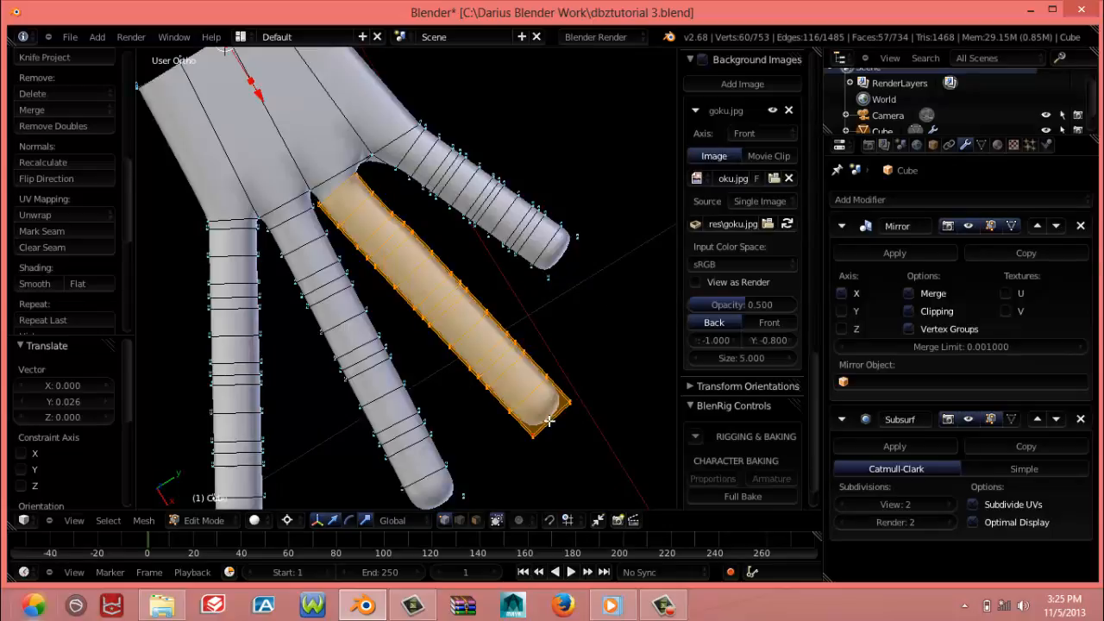
{"action": "key", "text": "KP_7"}
{"action": "key", "text": "g"}
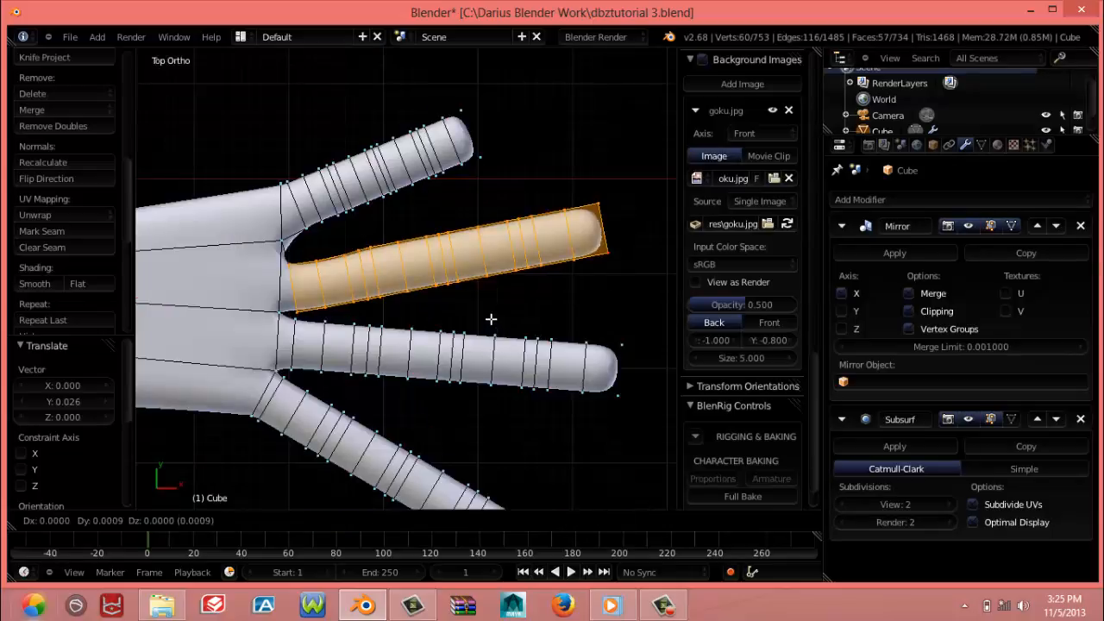
{"action": "left_click", "coordinate": [490, 310]}
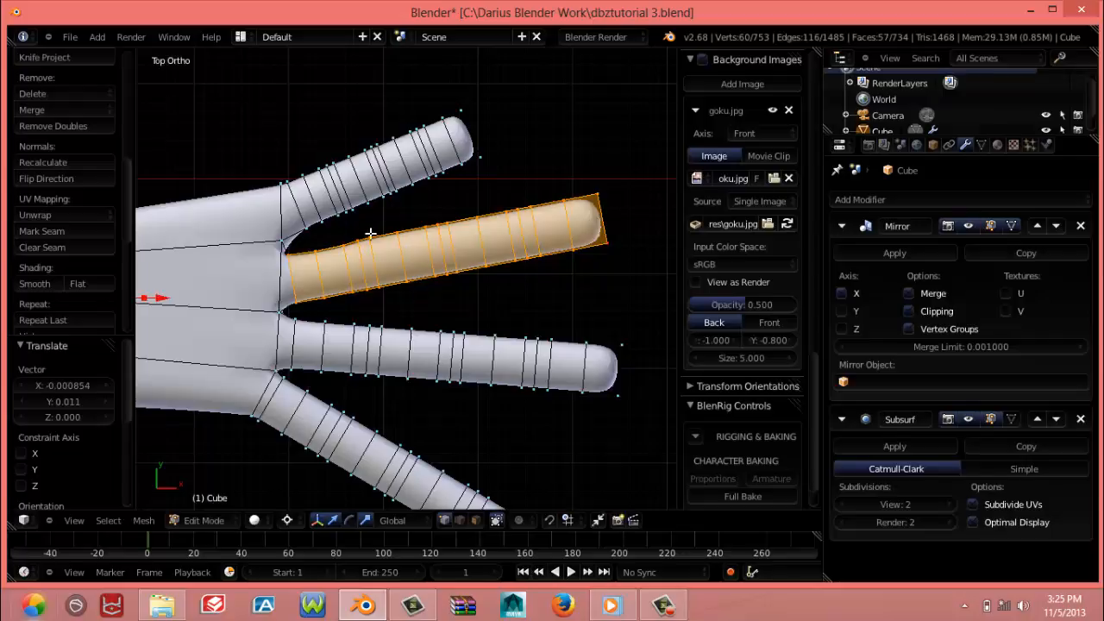
Even out the moved long finger's edge facing the short finger by nudging three joint vertex pairs about 0.0004 to 0.0008 in wireframe
{"action": "scroll", "coordinate": [365, 227], "scroll_direction": "up", "scroll_amount": 4}
{"action": "key", "text": "a"}
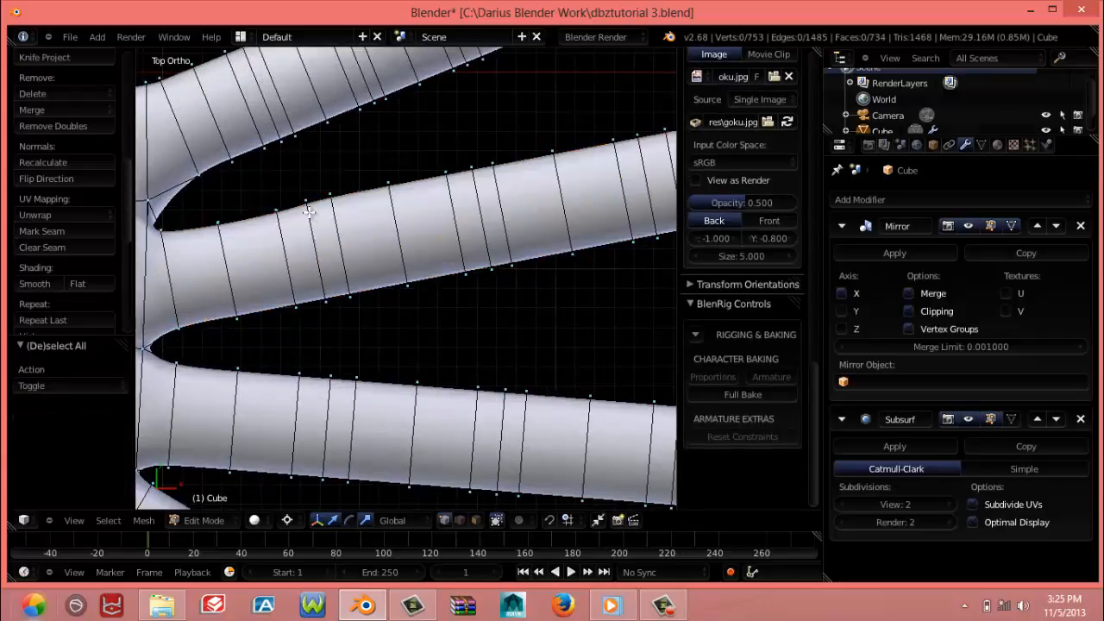
{"action": "key", "text": "z"}
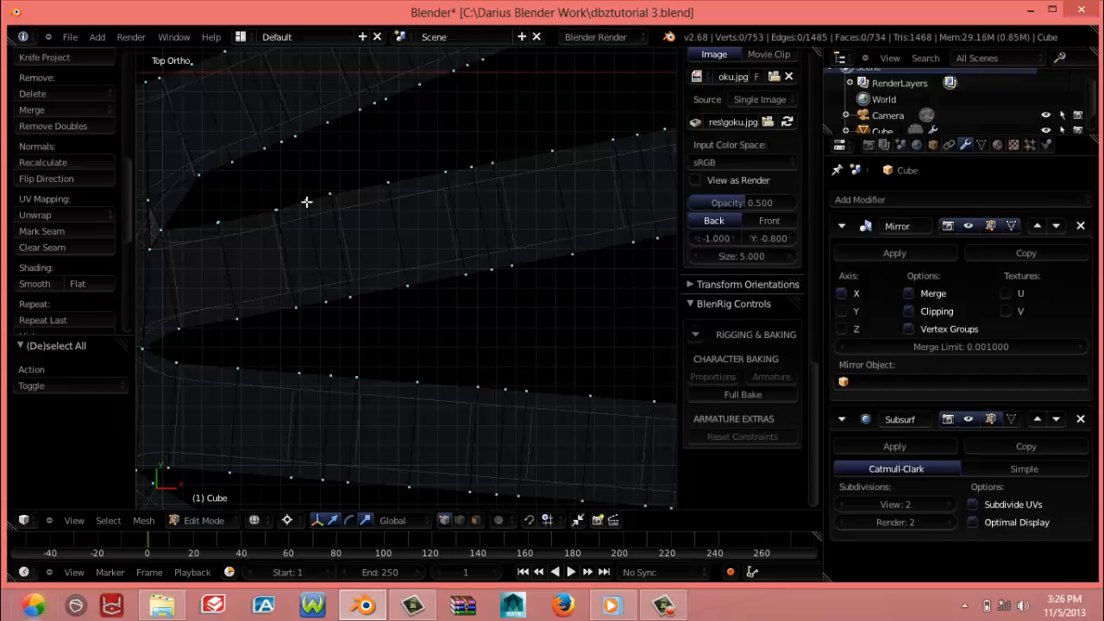
{"action": "right_click", "coordinate": [306, 202]}
{"action": "key", "text": "g"}
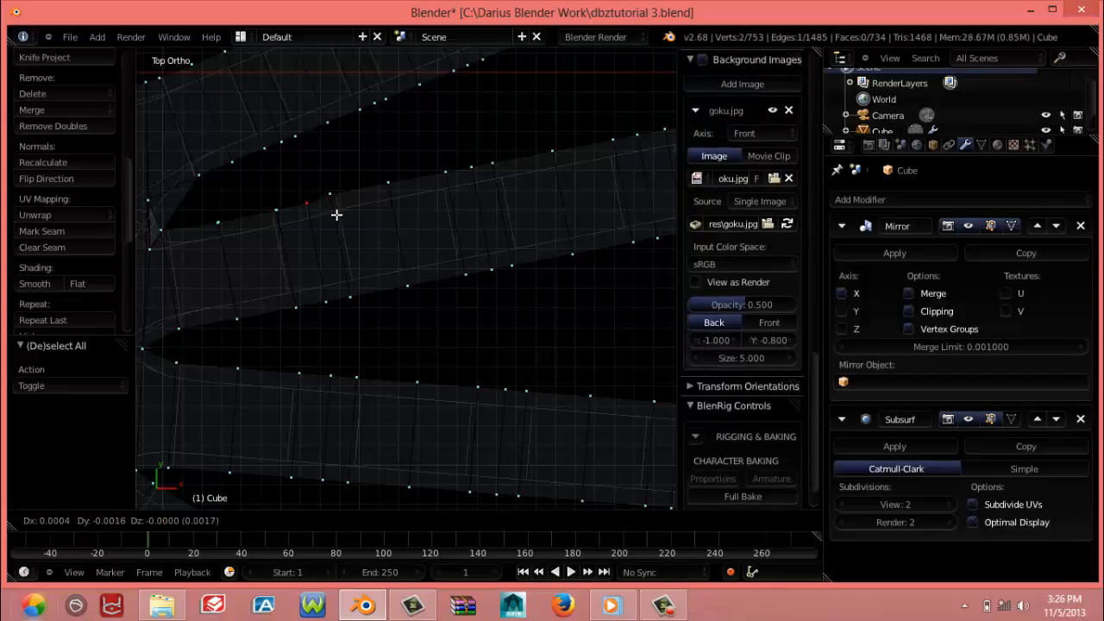
{"action": "left_click", "coordinate": [336, 210]}
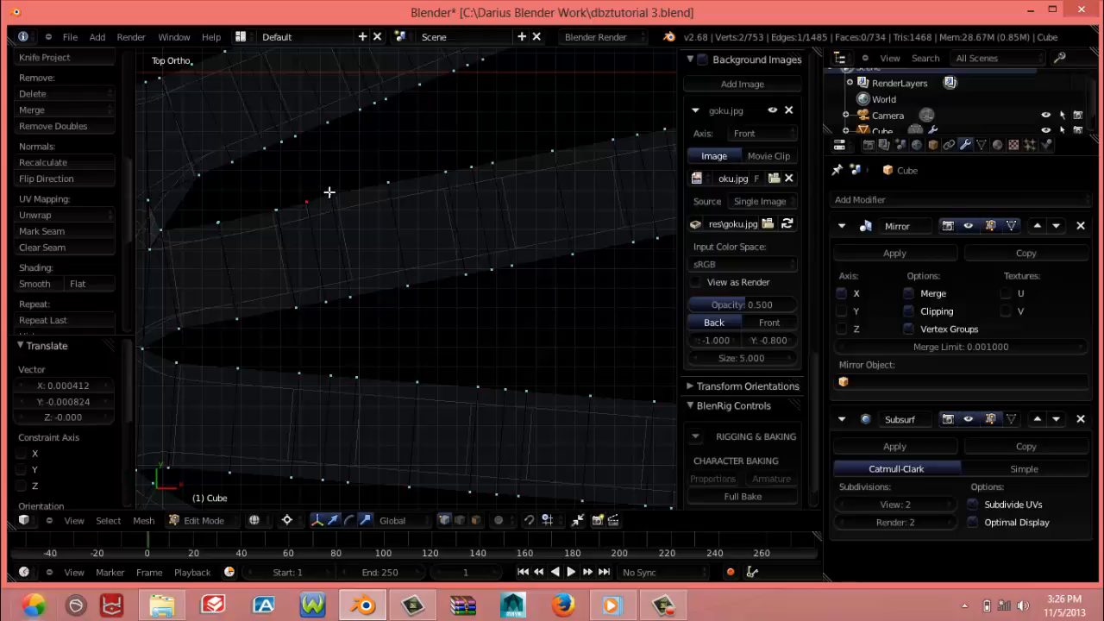
{"action": "key", "text": "g"}
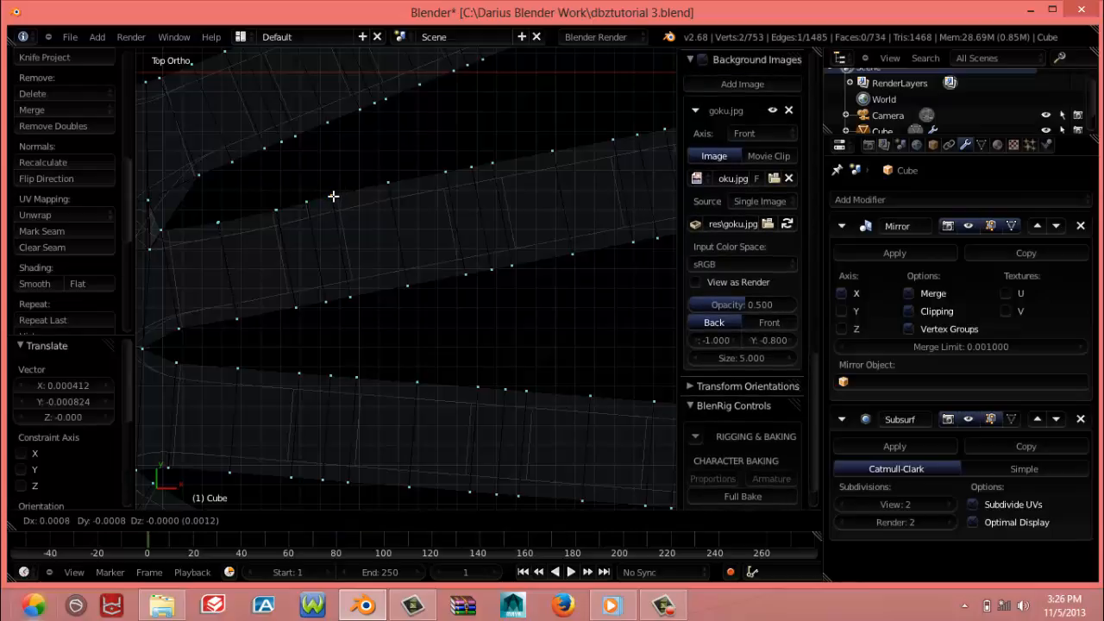
{"action": "left_click", "coordinate": [333, 197]}
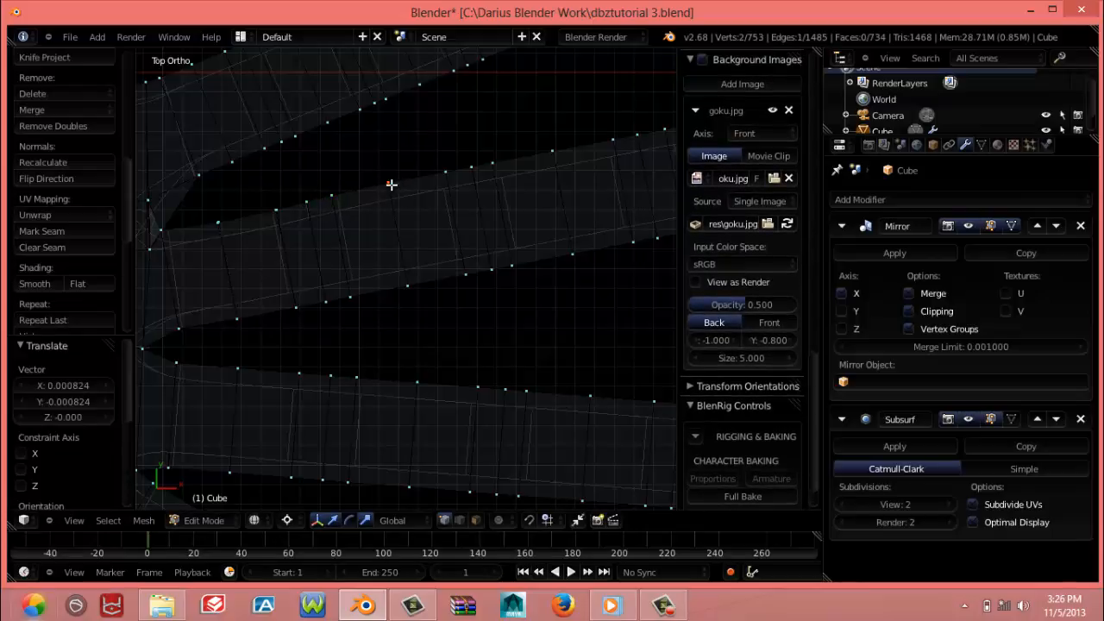
{"action": "key", "text": "g"}
{"action": "left_click", "coordinate": [391, 185]}
{"action": "key", "text": "z"}
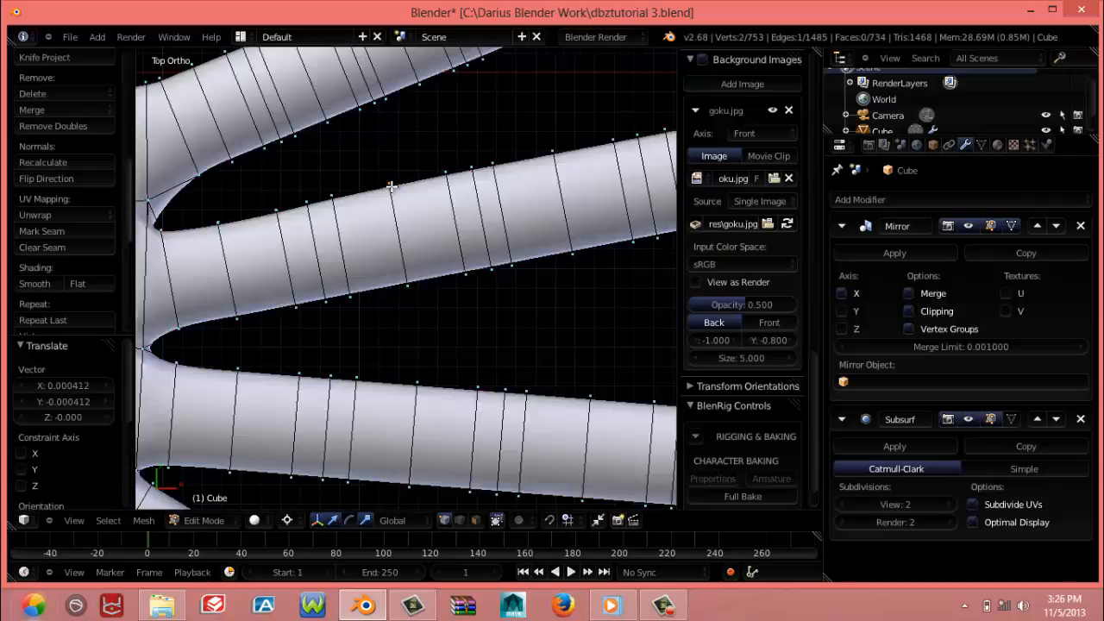
Clear the selection, select the short finger's tip segment with its end face, and enable proportional editing in top view
{"action": "scroll", "coordinate": [391, 187], "scroll_direction": "down", "scroll_amount": 5}
{"action": "scroll", "coordinate": [392, 184], "scroll_direction": "down", "scroll_amount": 2}
{"action": "middle_click_drag", "start_coordinate": [325, 252], "coordinate": [416, 322]}
{"action": "middle_click_drag", "start_coordinate": [377, 280], "coordinate": [346, 235]}
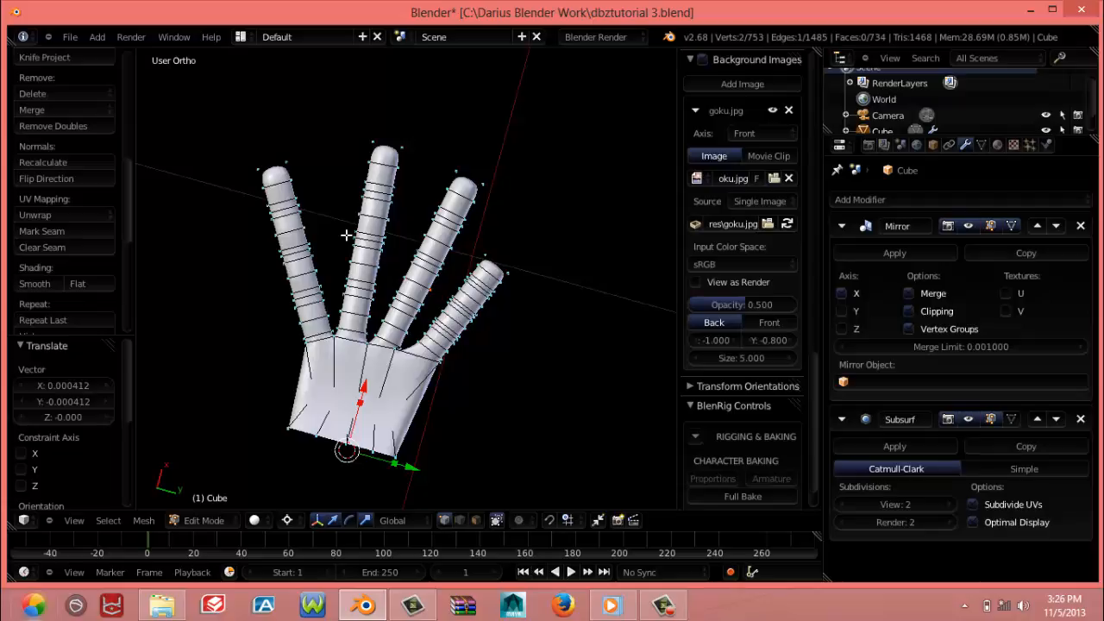
{"action": "key", "text": "a"}
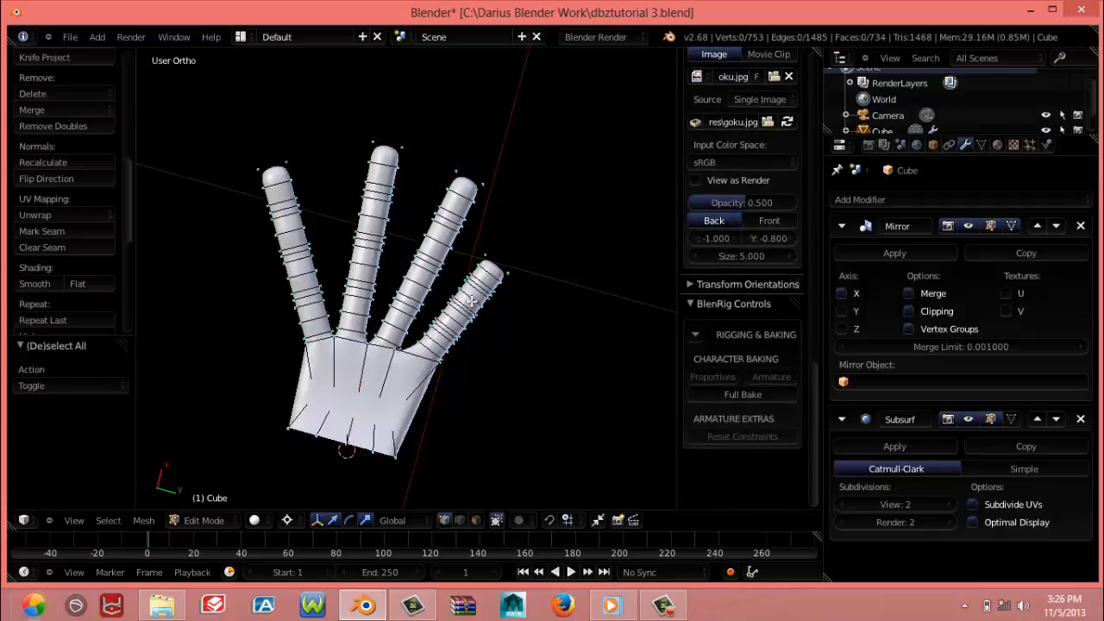
{"action": "scroll", "coordinate": [468, 308], "scroll_direction": "up", "scroll_amount": 2}
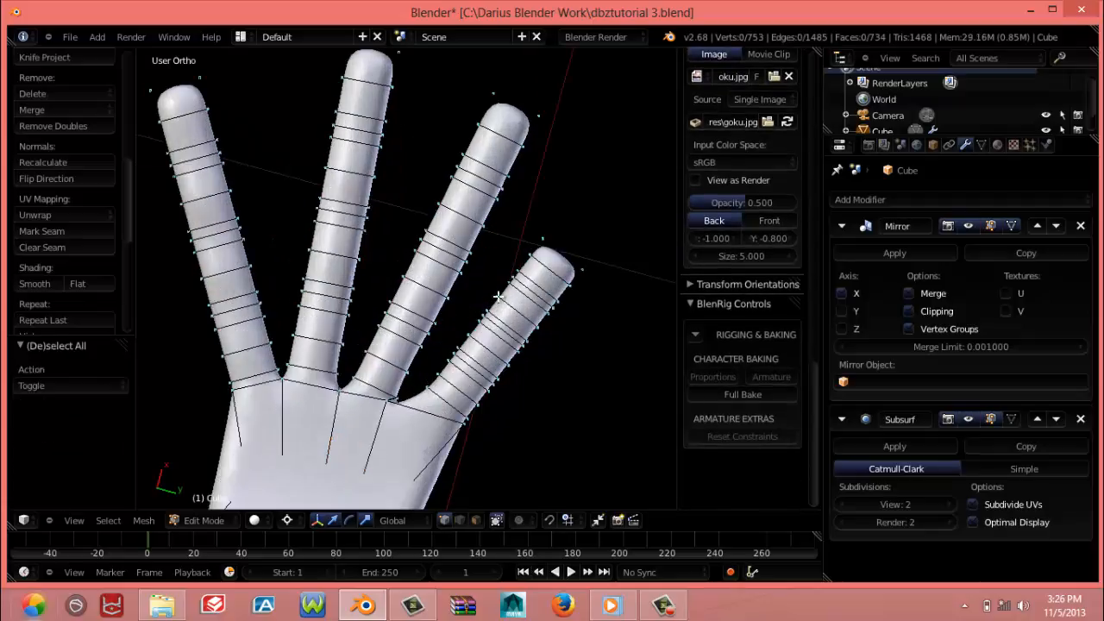
{"action": "right_click", "coordinate": [550, 269], "text": "alt"}
{"action": "middle_click_drag", "start_coordinate": [550, 269], "coordinate": [511, 404]}
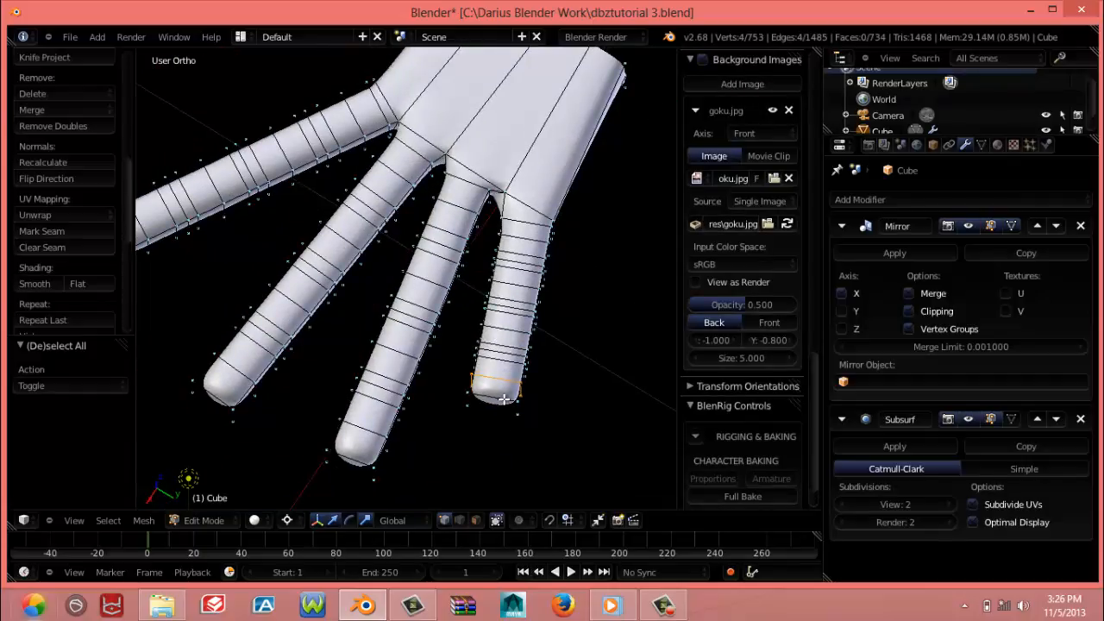
{"action": "right_click", "coordinate": [500, 413], "text": "alt+shift"}
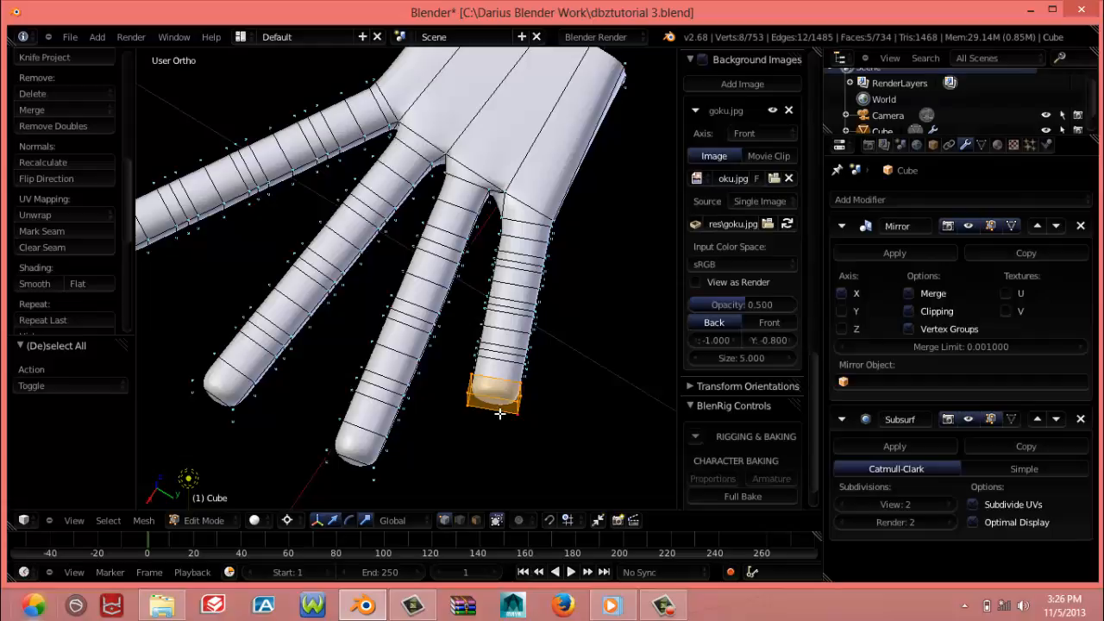
{"action": "key", "text": "KP_7"}
{"action": "key", "text": "o"}
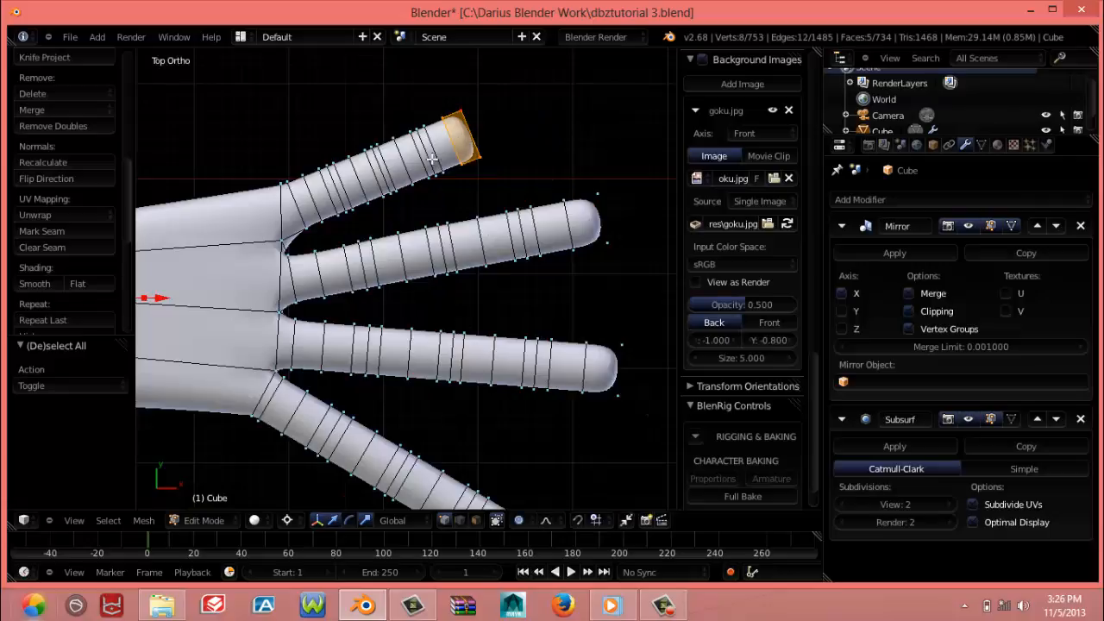
{"action": "key", "text": "g"}
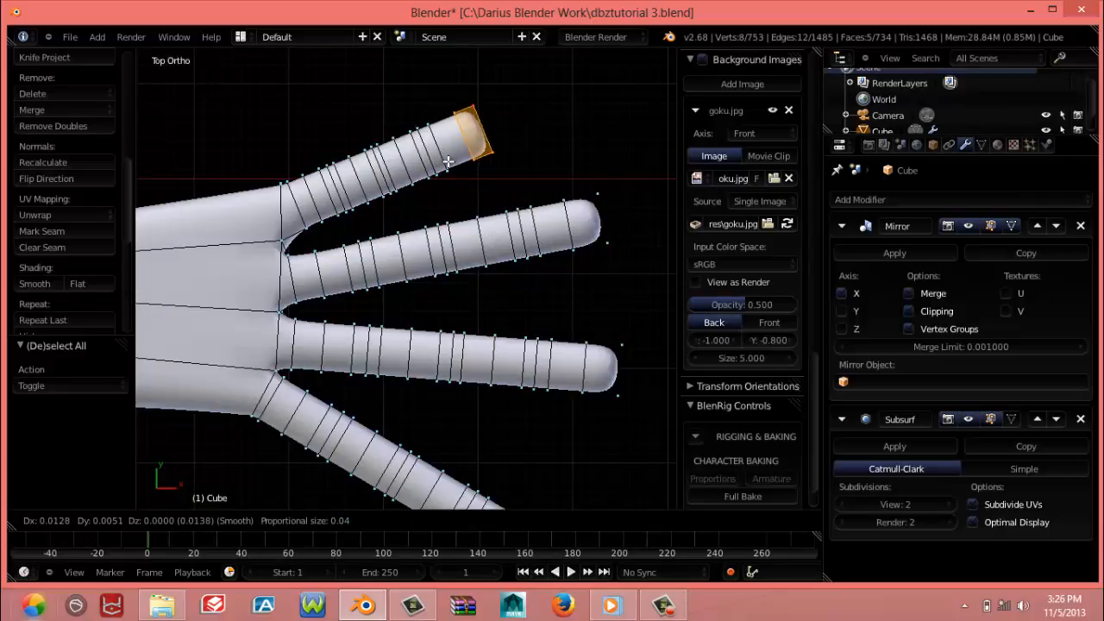
{"action": "scroll", "coordinate": [449, 160], "scroll_direction": "down", "scroll_amount": 5}
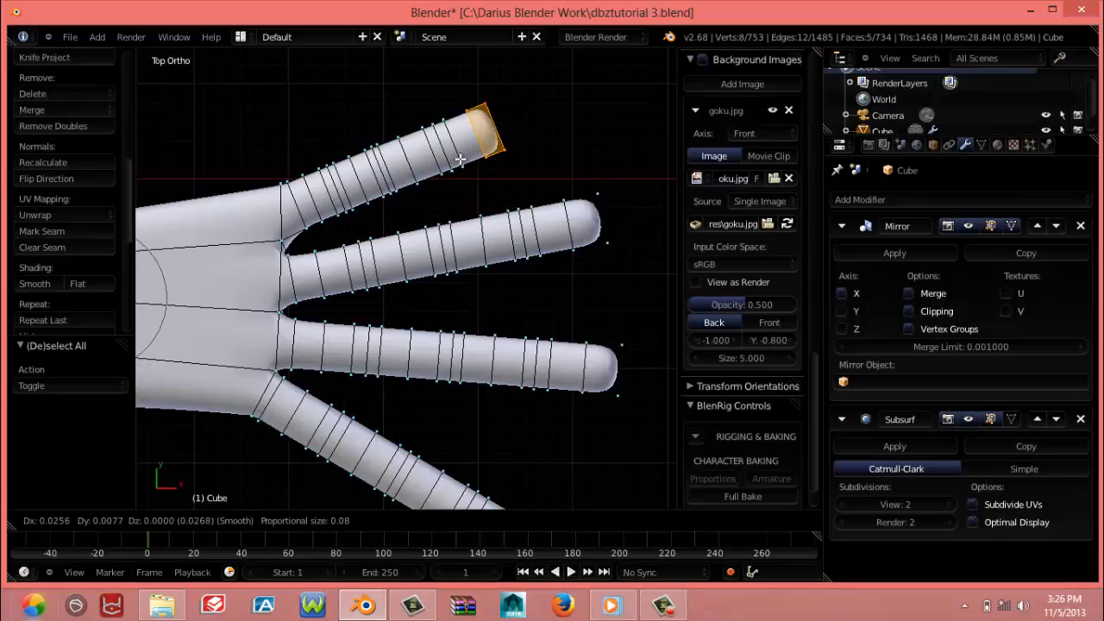
{"action": "right_click", "coordinate": [460, 158]}
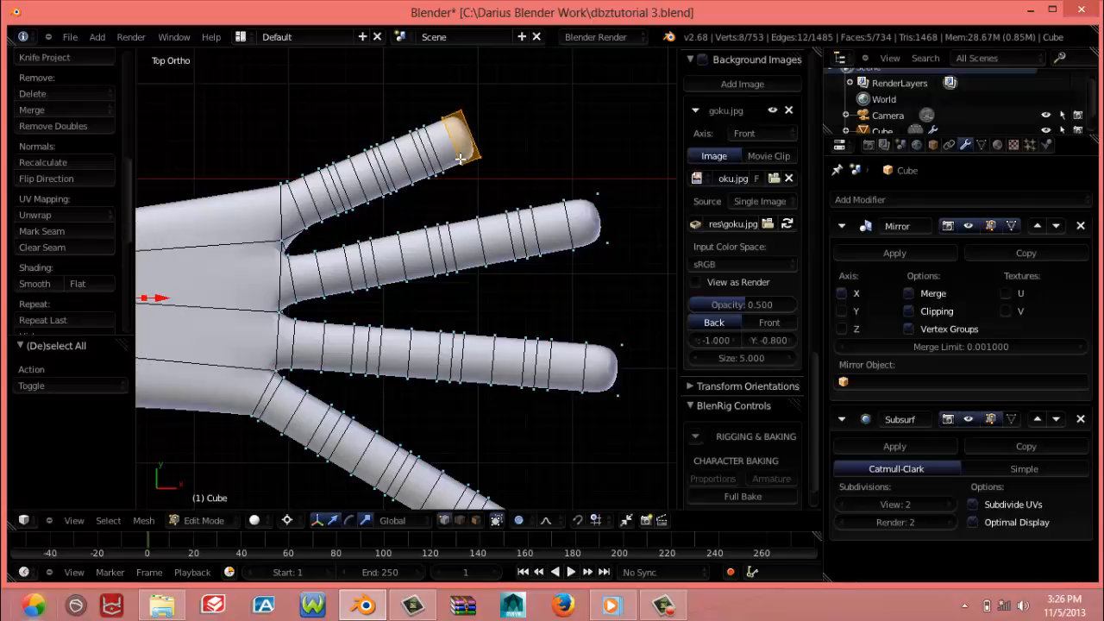
Lengthen the short finger by moving its tip about 0.044 along X and 0.013 along Y with proportional size 0.08, then clear the selection
{"action": "key", "text": "ctrl+space"}
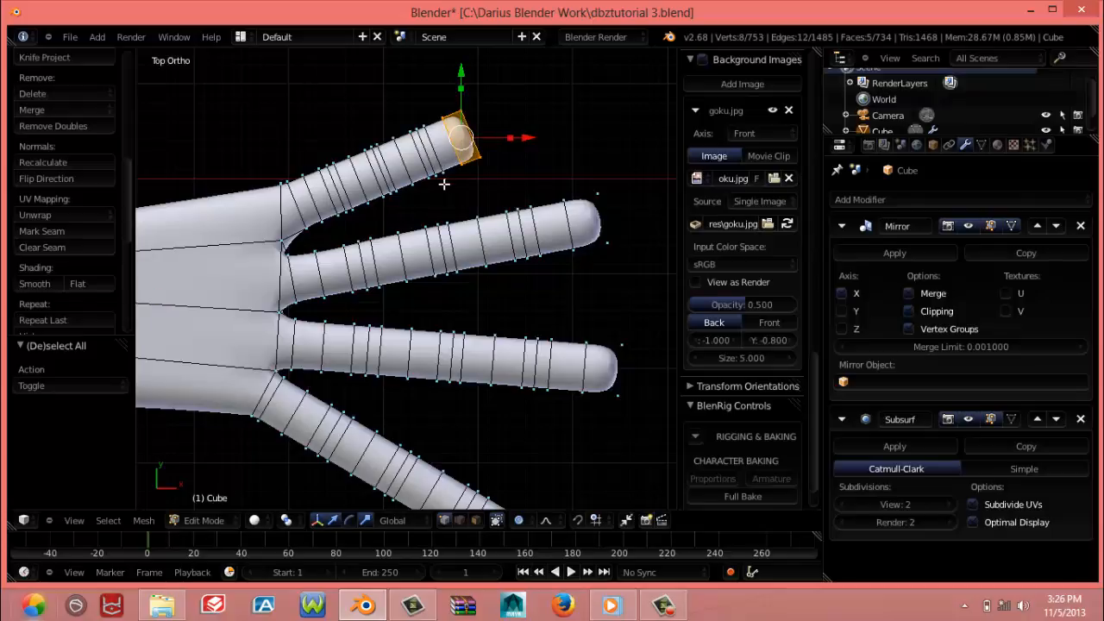
{"action": "key", "text": "g"}
{"action": "scroll", "coordinate": [453, 178], "scroll_direction": "down", "scroll_amount": 3}
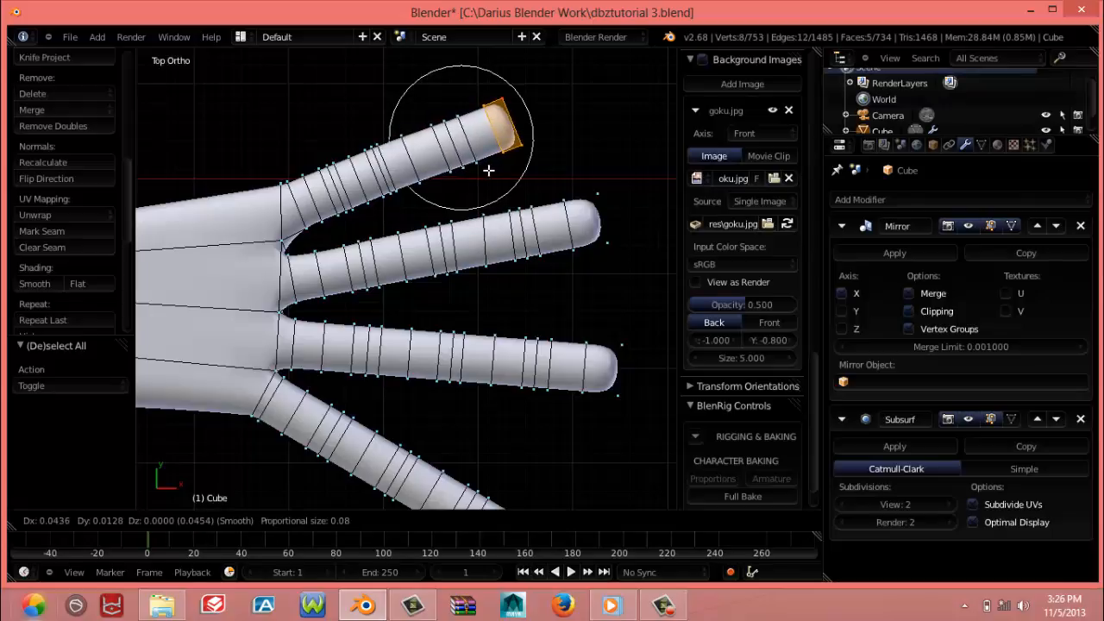
{"action": "left_click", "coordinate": [489, 170]}
{"action": "scroll", "coordinate": [455, 242], "scroll_direction": "down", "scroll_amount": 5}
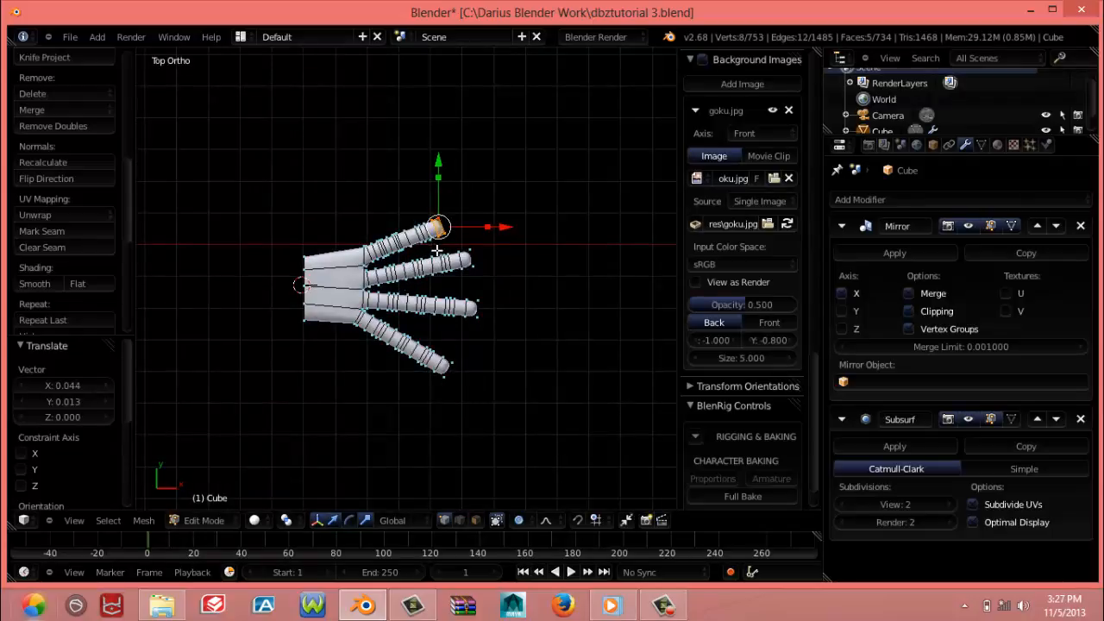
{"action": "key", "text": "a"}
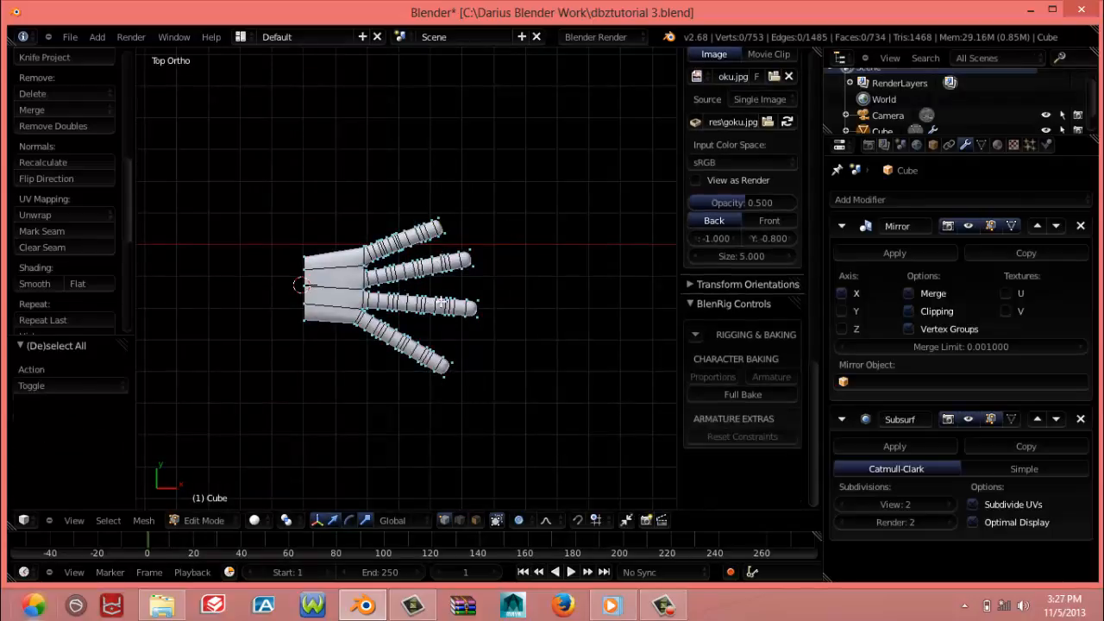
Shorten the diagonal finger on the opposite side of the hand by moving its tip segment about -0.025 along X and 0.018 along Y with proportional editing
{"action": "scroll", "coordinate": [427, 365], "scroll_direction": "up", "scroll_amount": 3}
{"action": "scroll", "coordinate": [427, 366], "scroll_direction": "up", "scroll_amount": 4}
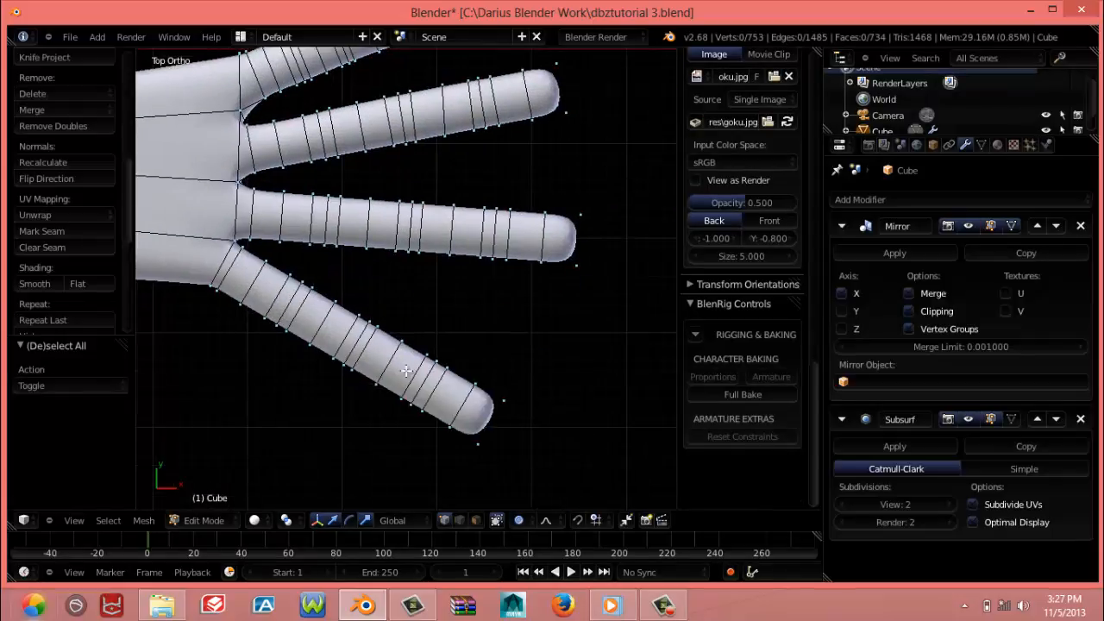
{"action": "right_click", "coordinate": [457, 393], "text": "alt"}
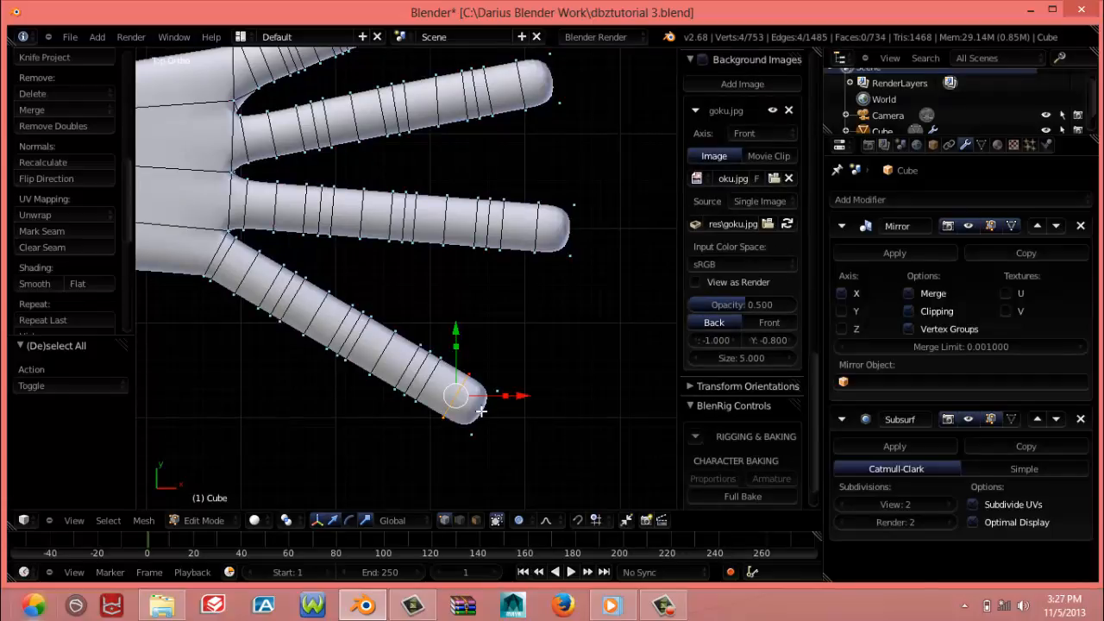
{"action": "key", "text": "z"}
{"action": "key", "text": "ctrl+KP_Add"}
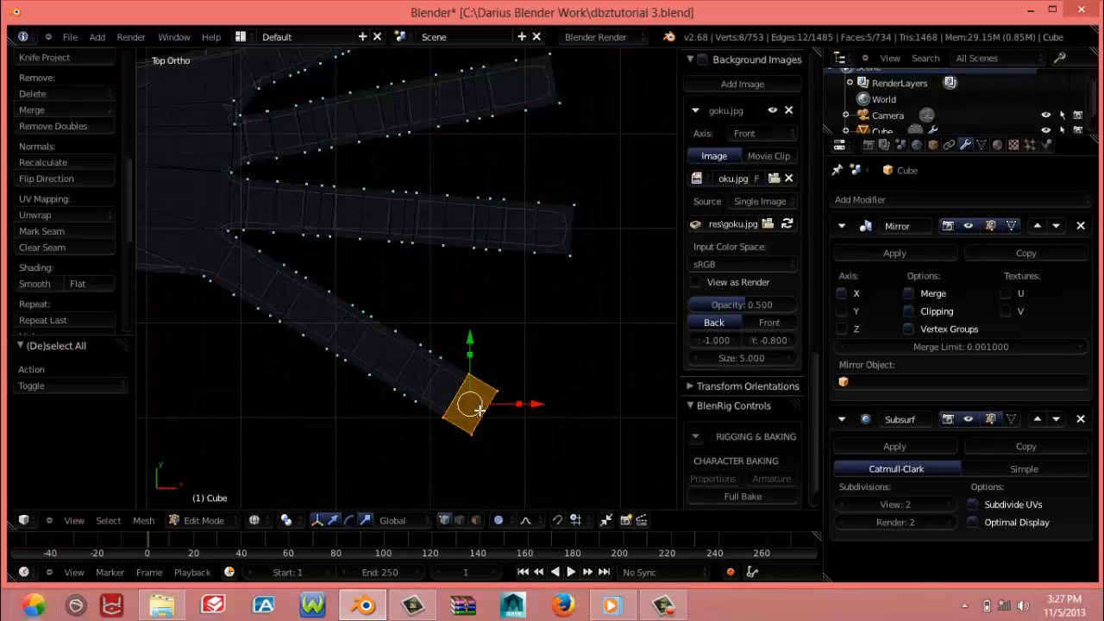
{"action": "key", "text": "z"}
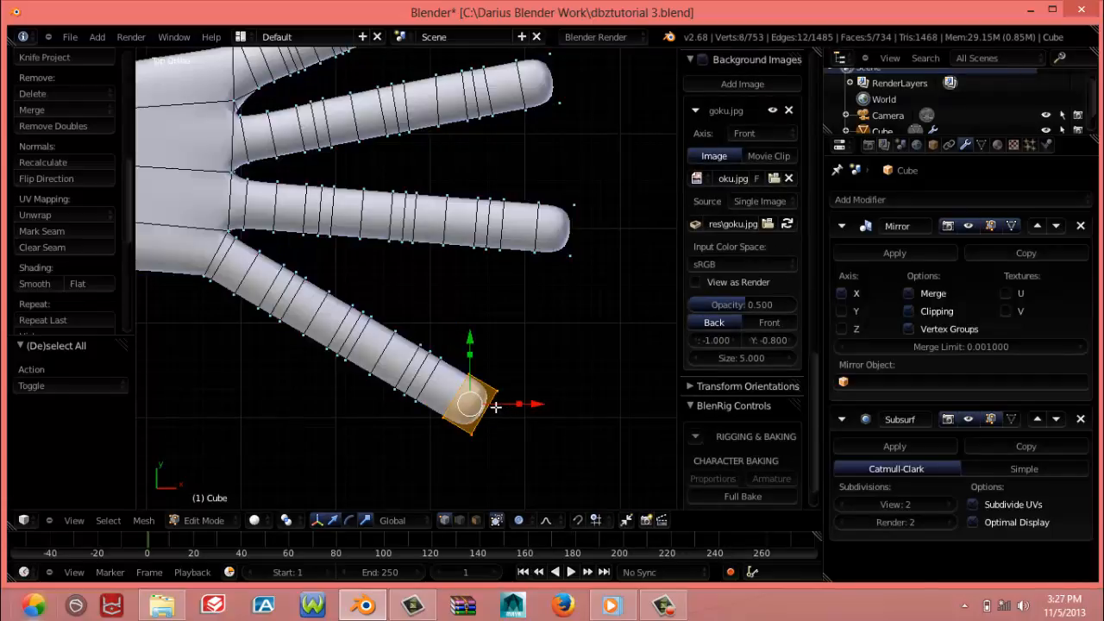
{"action": "key", "text": "g"}
{"action": "scroll", "coordinate": [477, 393], "scroll_direction": "down", "scroll_amount": 4}
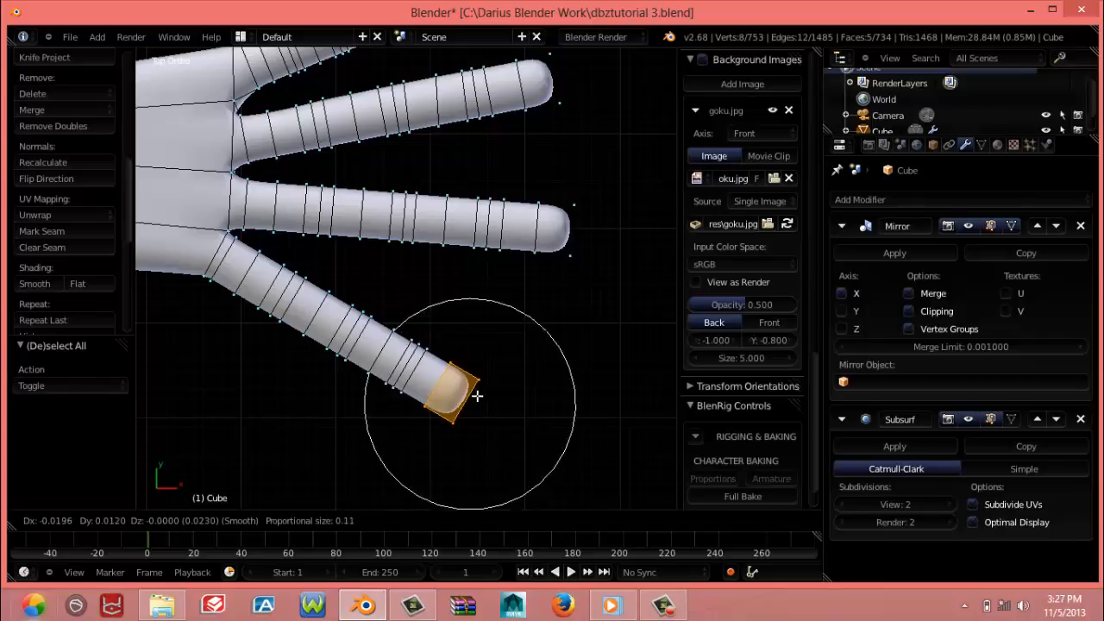
{"action": "scroll", "coordinate": [472, 390], "scroll_direction": "down", "scroll_amount": 2}
{"action": "left_click", "coordinate": [472, 390]}
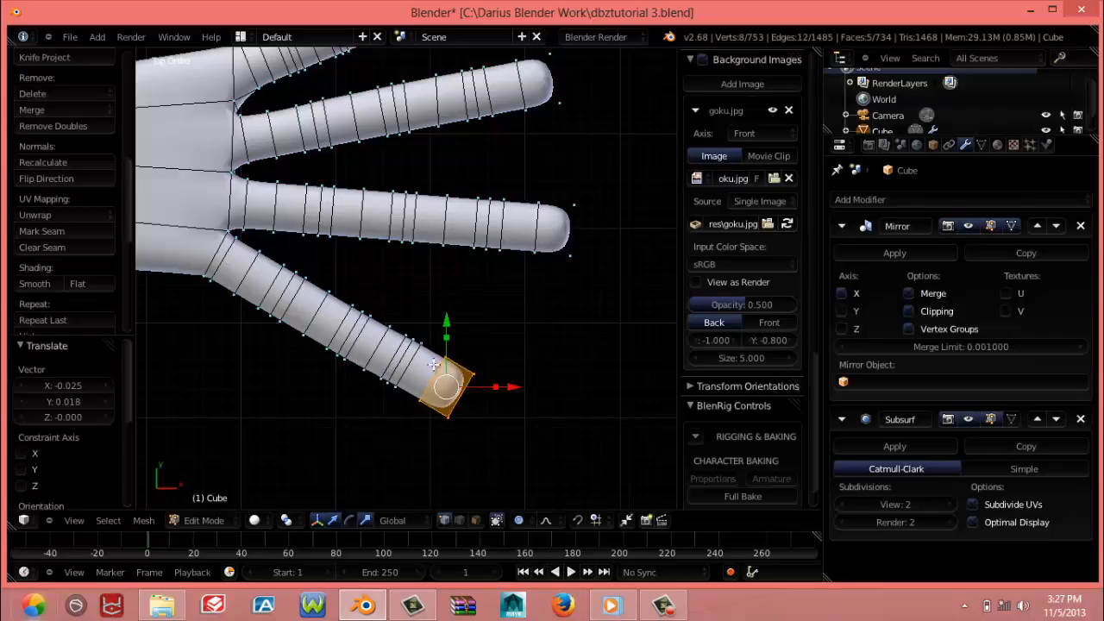
In wireframe, move the short finger's outer base vertex pair about -0.020 X and -0.005 Y, and its inner base vertex about -0.003 X and -0.005 Y
{"action": "scroll", "coordinate": [420, 362], "scroll_direction": "down", "scroll_amount": 7}
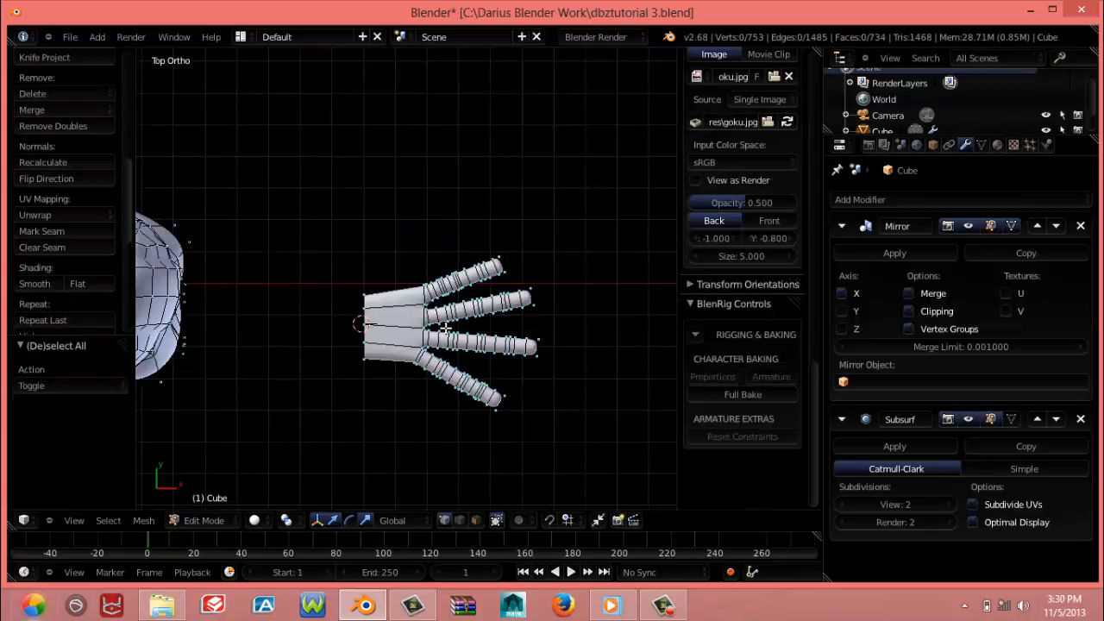
{"action": "scroll", "coordinate": [434, 325], "scroll_direction": "up", "scroll_amount": 5}
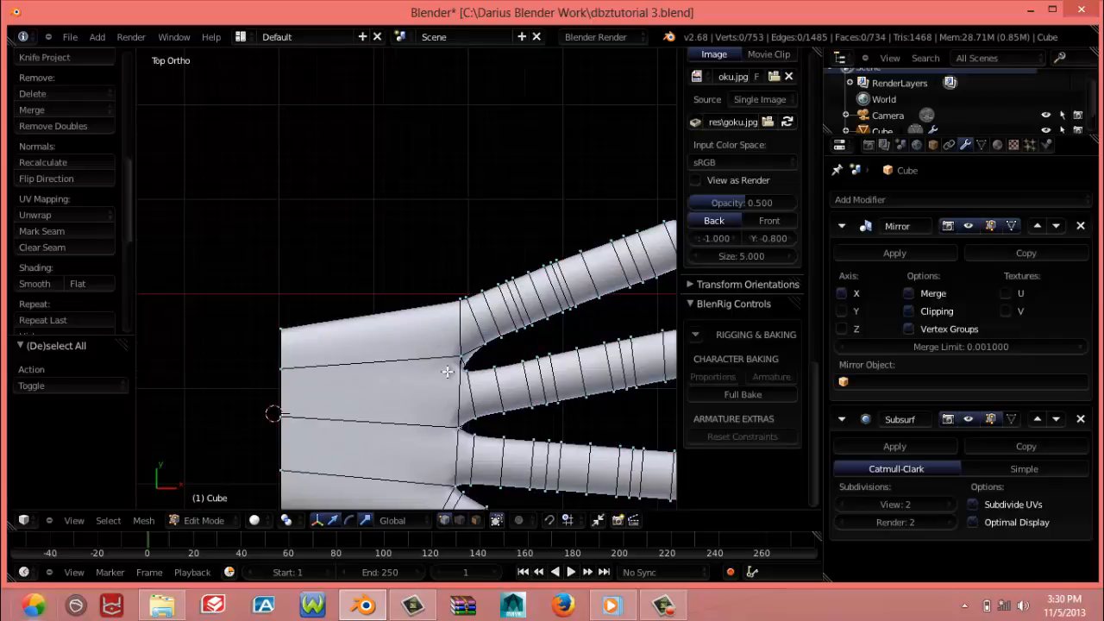
{"action": "scroll", "coordinate": [427, 327], "scroll_direction": "up", "scroll_amount": 4}
{"action": "key", "text": "z"}
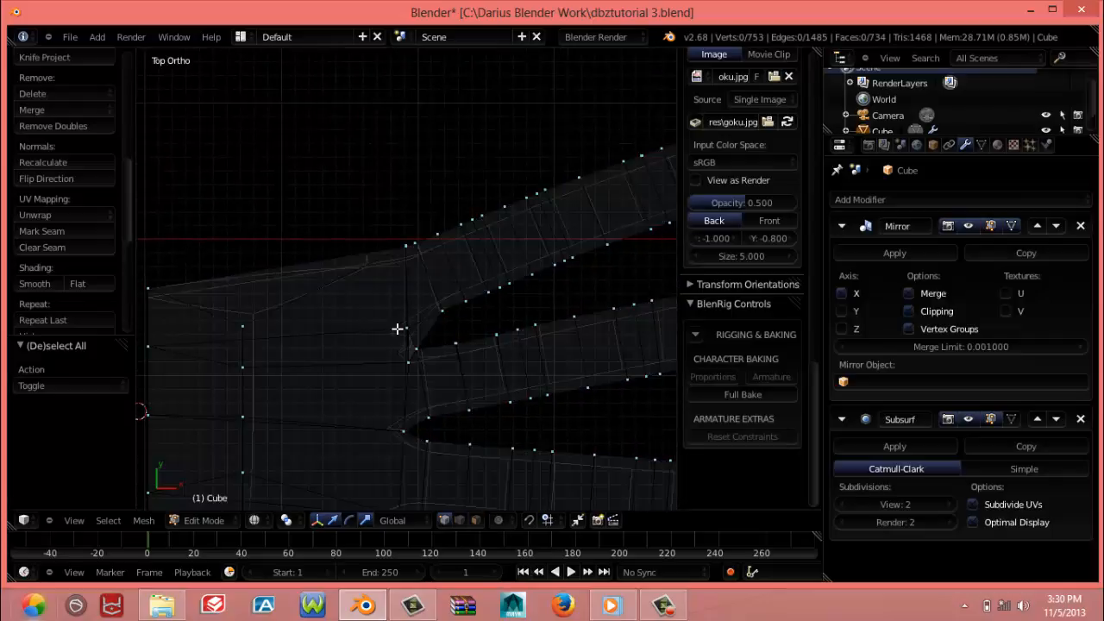
{"action": "right_click", "coordinate": [404, 248]}
{"action": "key", "text": "g"}
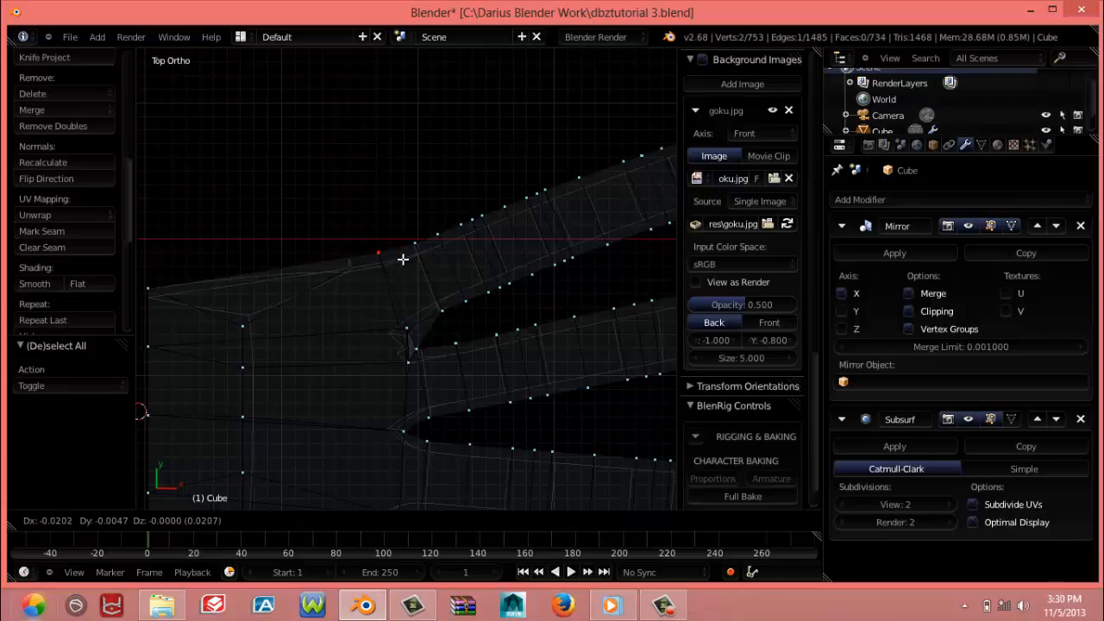
{"action": "left_click", "coordinate": [402, 257]}
{"action": "right_click", "coordinate": [407, 321]}
{"action": "key", "text": "g"}
{"action": "left_click", "coordinate": [405, 329]}
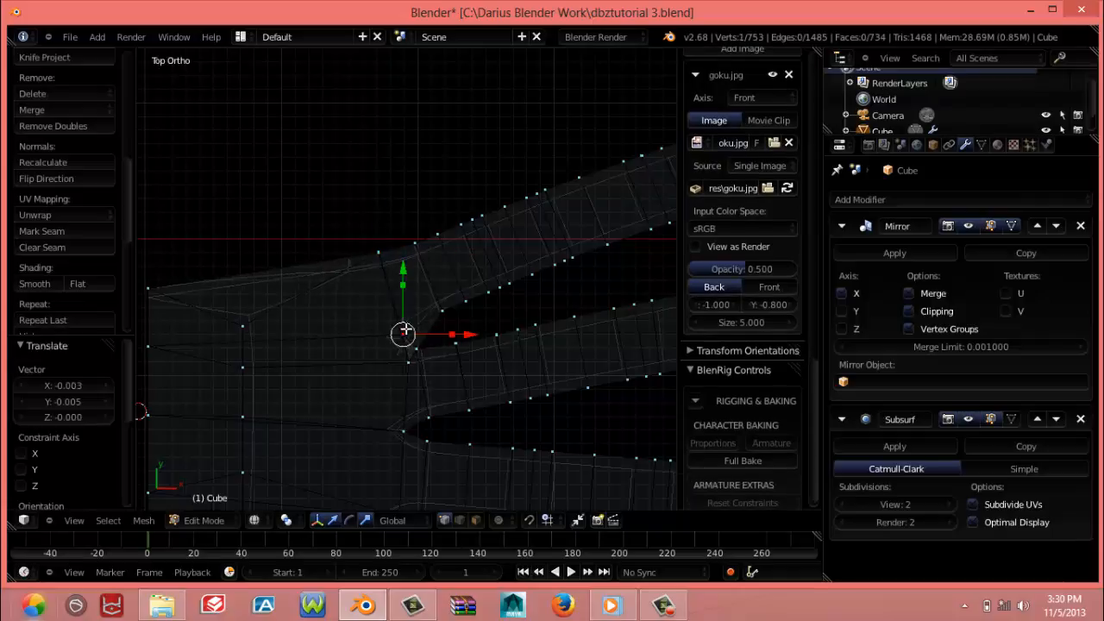
{"action": "right_click", "coordinate": [421, 352]}
{"action": "key", "text": "g"}
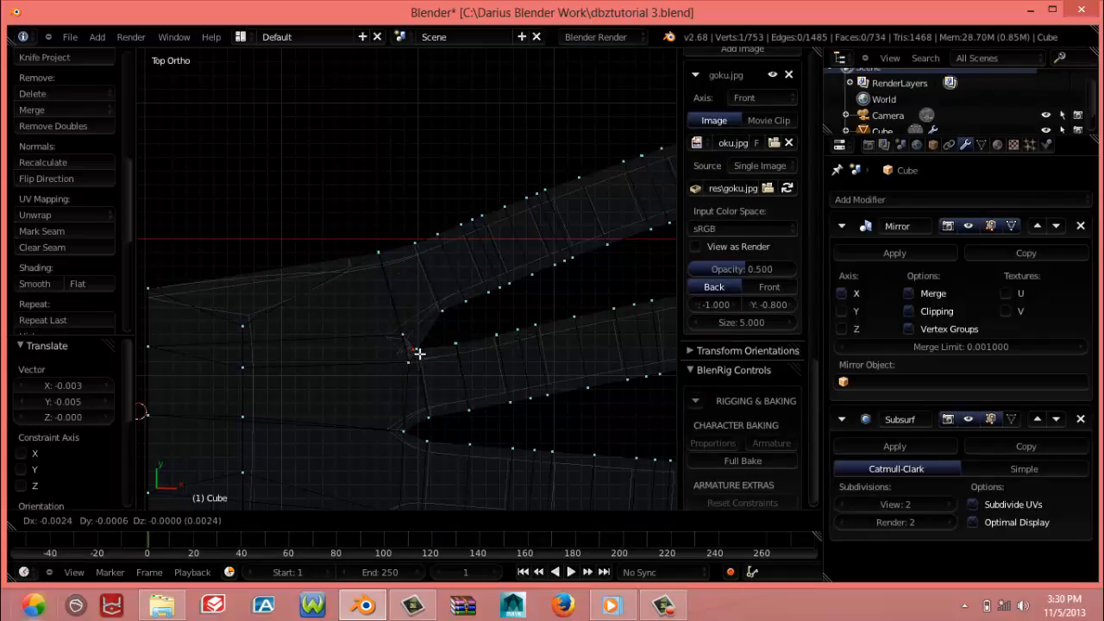
{"action": "right_click", "coordinate": [418, 351]}
{"action": "key", "text": "g"}
{"action": "right_click", "coordinate": [416, 350]}
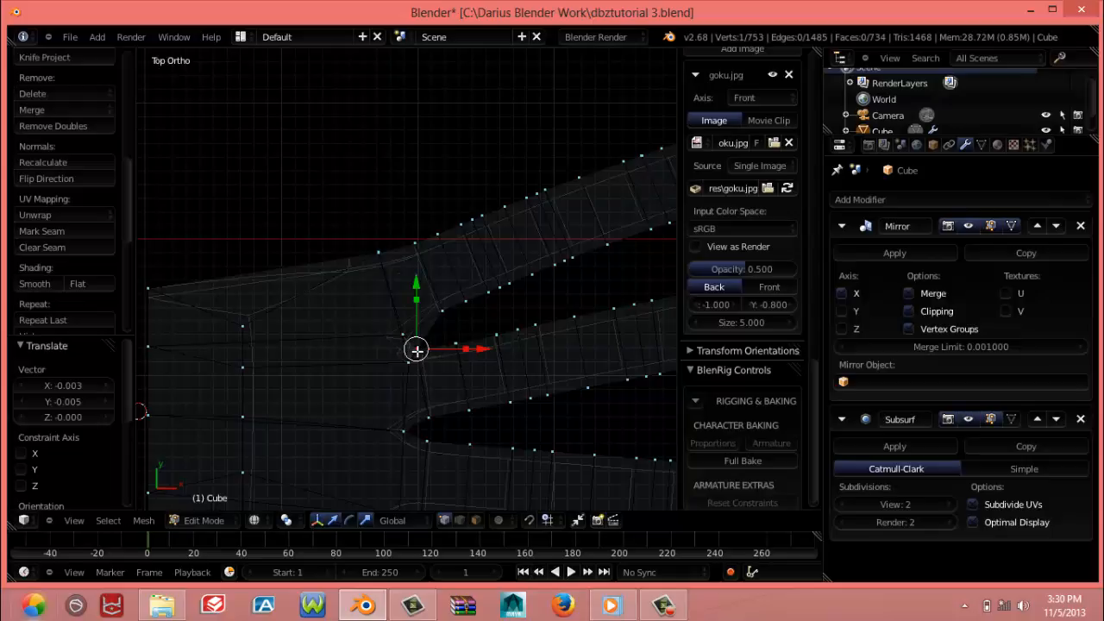
{"action": "key", "text": "g"}
{"action": "right_click", "coordinate": [417, 357]}
Move the lower vertex in the gap between the short finger and its neighbour about -0.002 along X and 0.018 along Y in top view
{"action": "middle_click_drag", "start_coordinate": [417, 357], "coordinate": [419, 384]}
{"action": "right_click", "coordinate": [408, 355]}
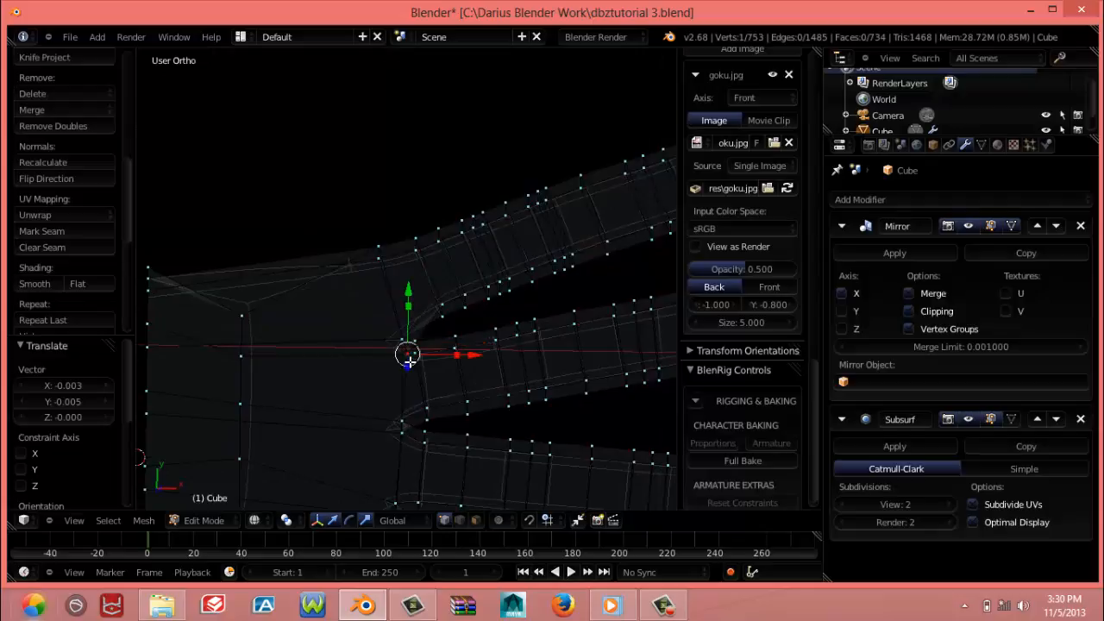
{"action": "key", "text": "KP_3"}
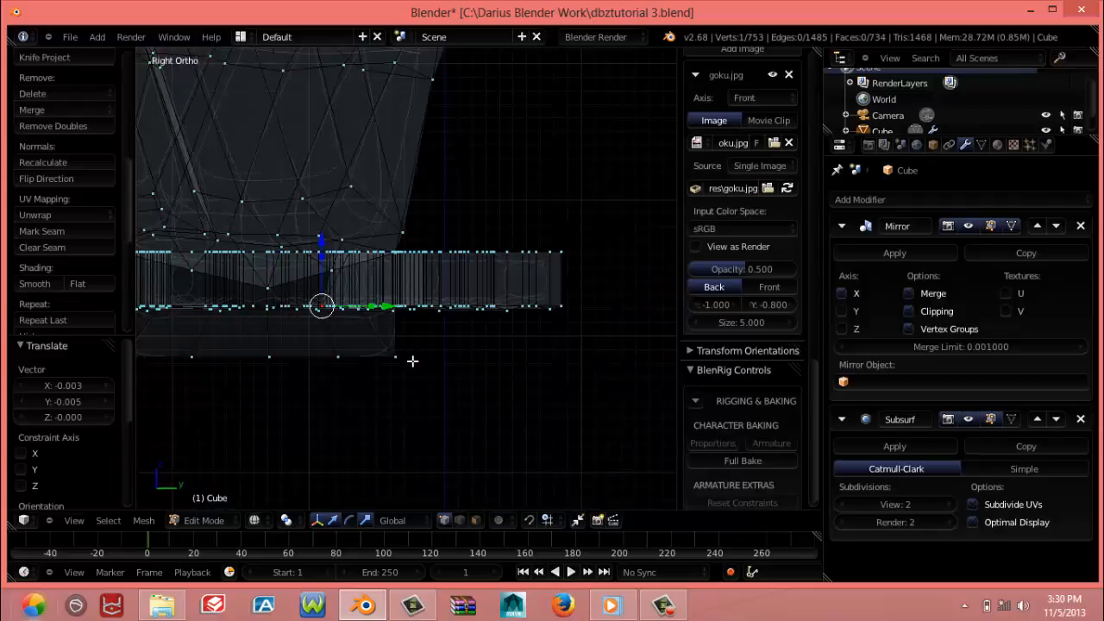
{"action": "key", "text": "KP_7"}
{"action": "key", "text": "g"}
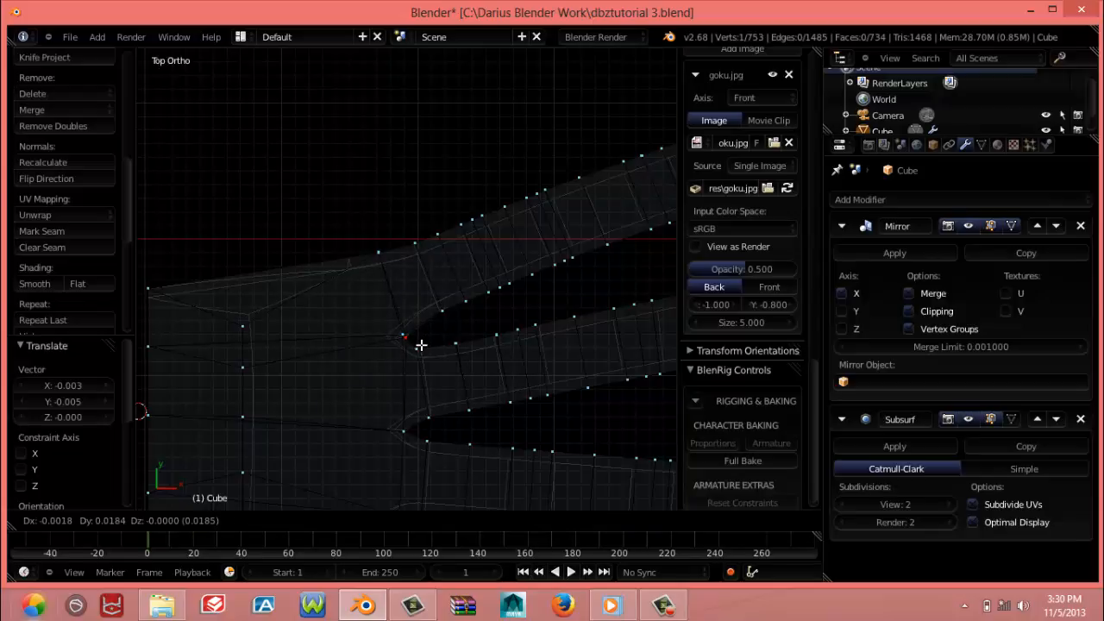
{"action": "left_click", "coordinate": [420, 345]}
{"action": "scroll", "coordinate": [414, 397], "scroll_direction": "down", "scroll_amount": 1}
Select only the vertex pair in the gap between the two long fingers and move it about 0.016 along X and 0.002 along Y
{"action": "key", "text": "a"}
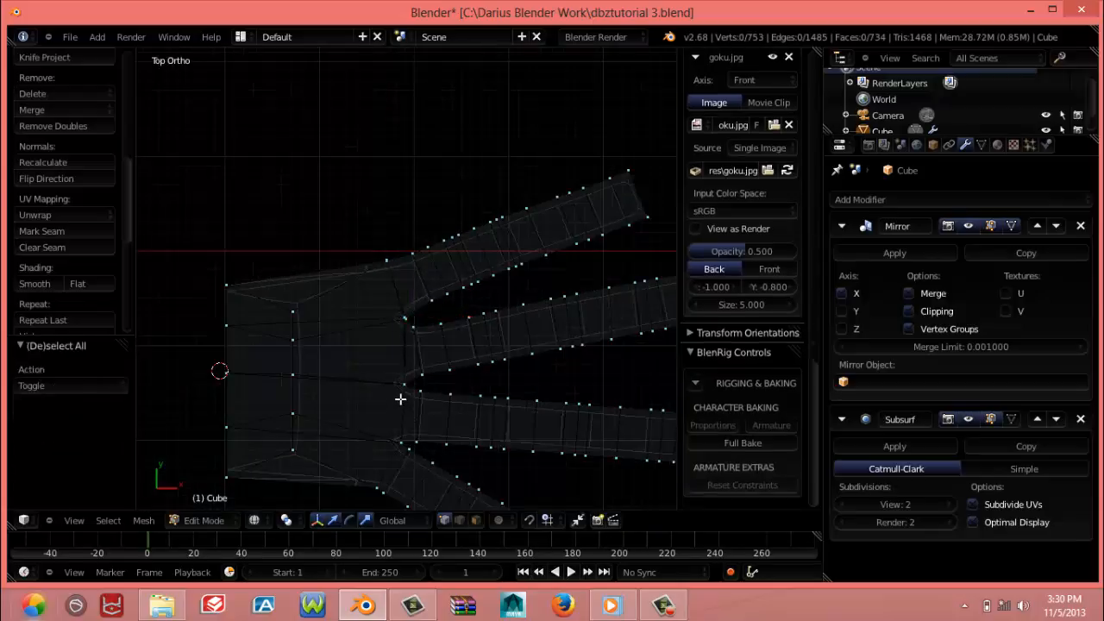
{"action": "key", "text": "b"}
{"action": "left_click_drag", "start_coordinate": [389, 380], "coordinate": [402, 386]}
{"action": "key", "text": "g"}
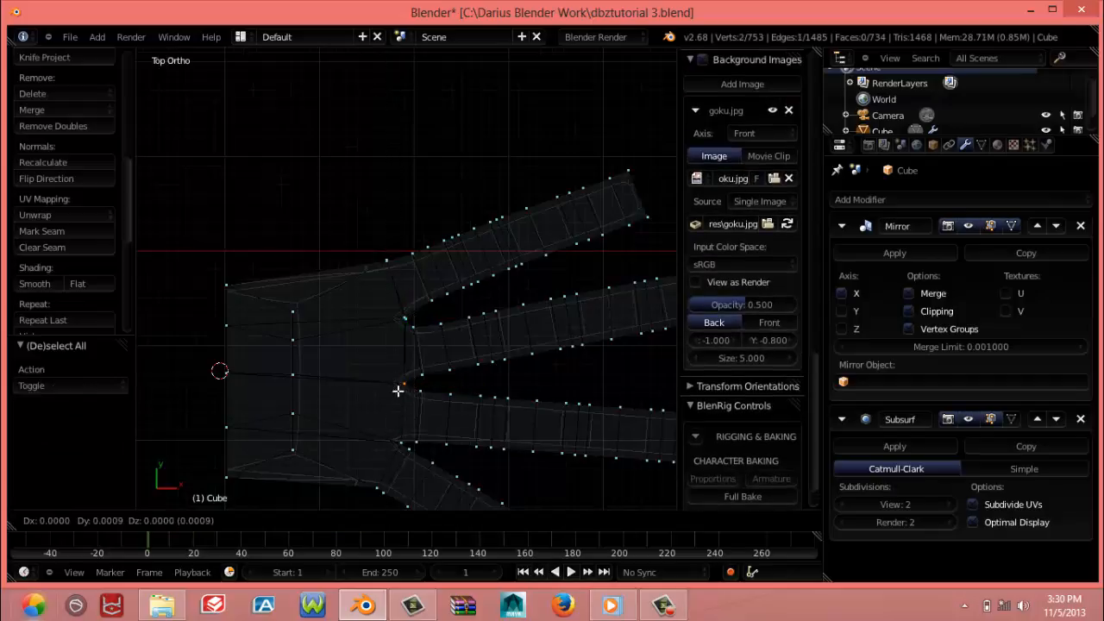
{"action": "left_click", "coordinate": [411, 384]}
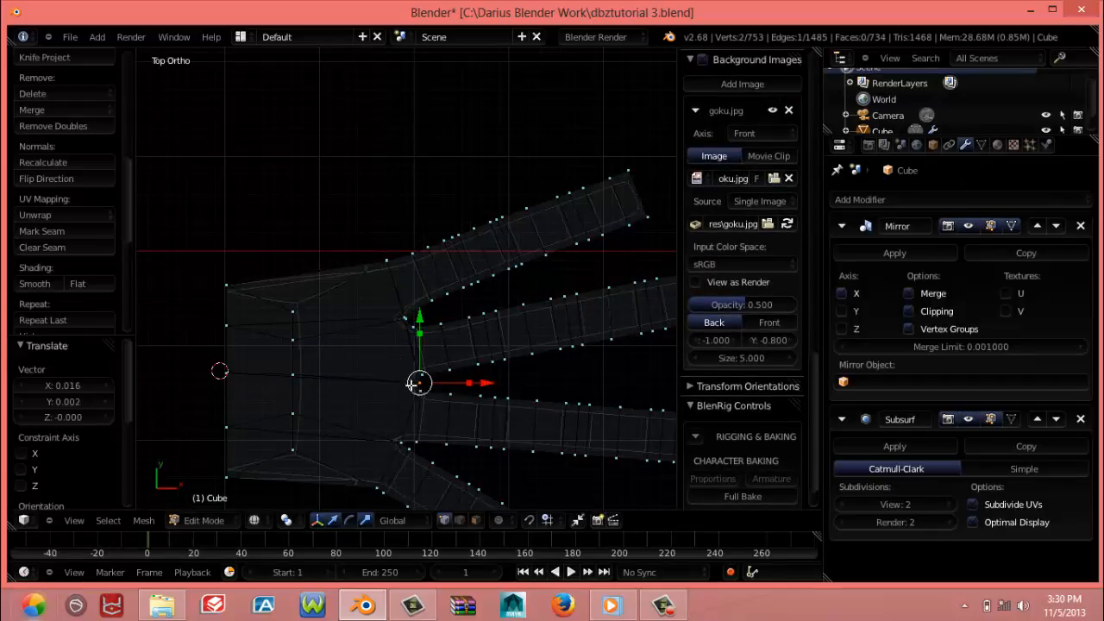
{"action": "scroll", "coordinate": [397, 352], "scroll_direction": "up", "scroll_amount": 4}
{"action": "middle_click_drag", "start_coordinate": [416, 384], "coordinate": [273, 390]}
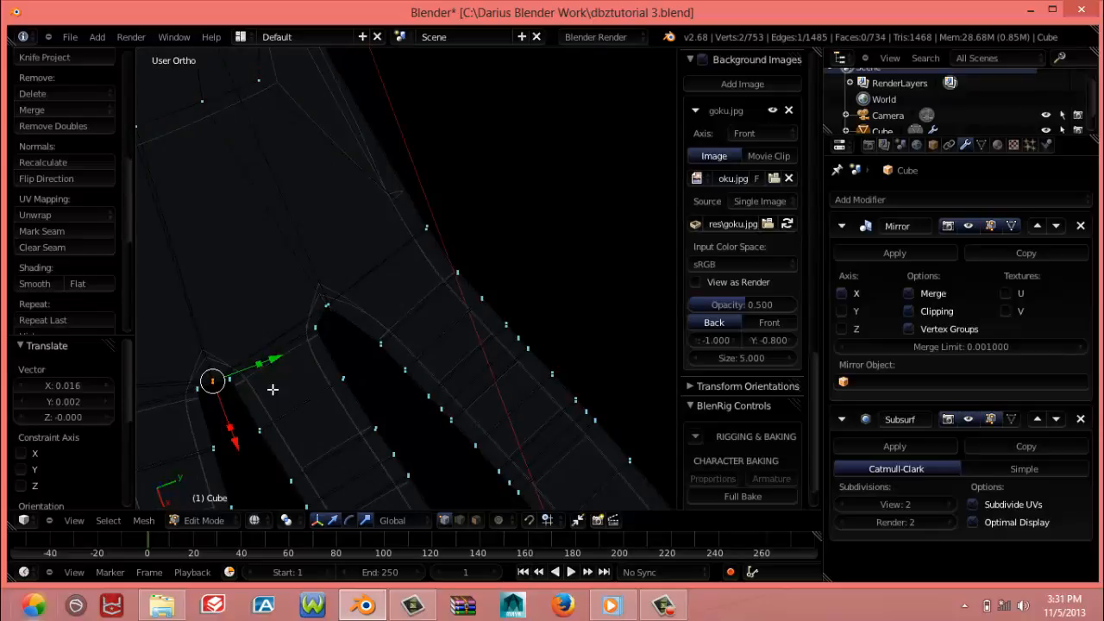
{"action": "scroll", "coordinate": [278, 382], "scroll_direction": "down", "scroll_amount": 3}
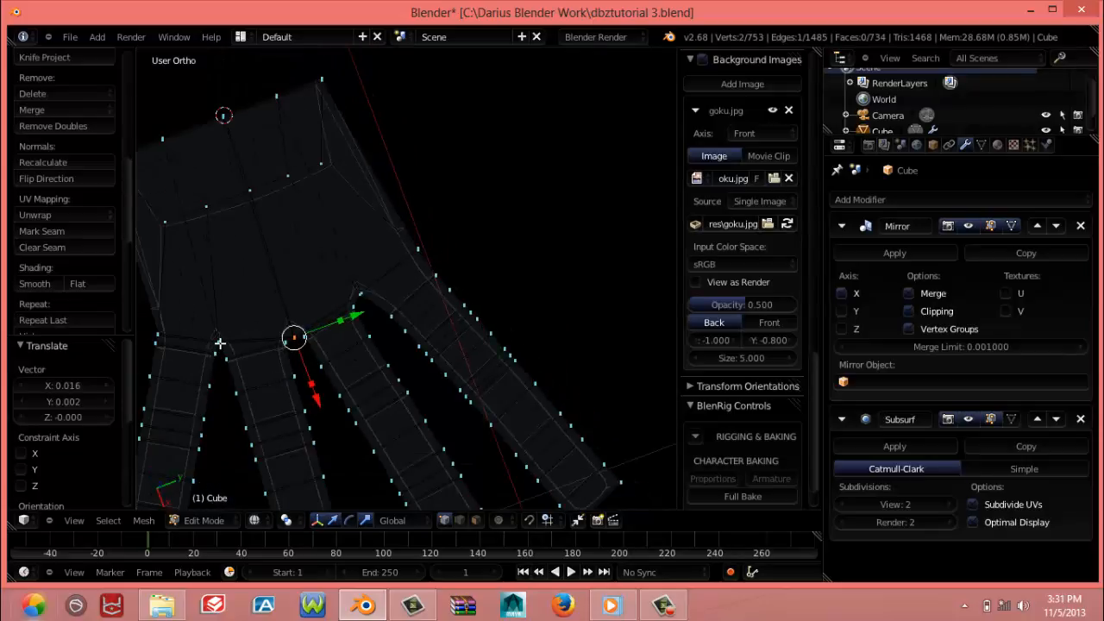
{"action": "key", "text": "a"}
{"action": "key", "text": "b"}
{"action": "left_click_drag", "start_coordinate": [211, 333], "coordinate": [226, 351]}
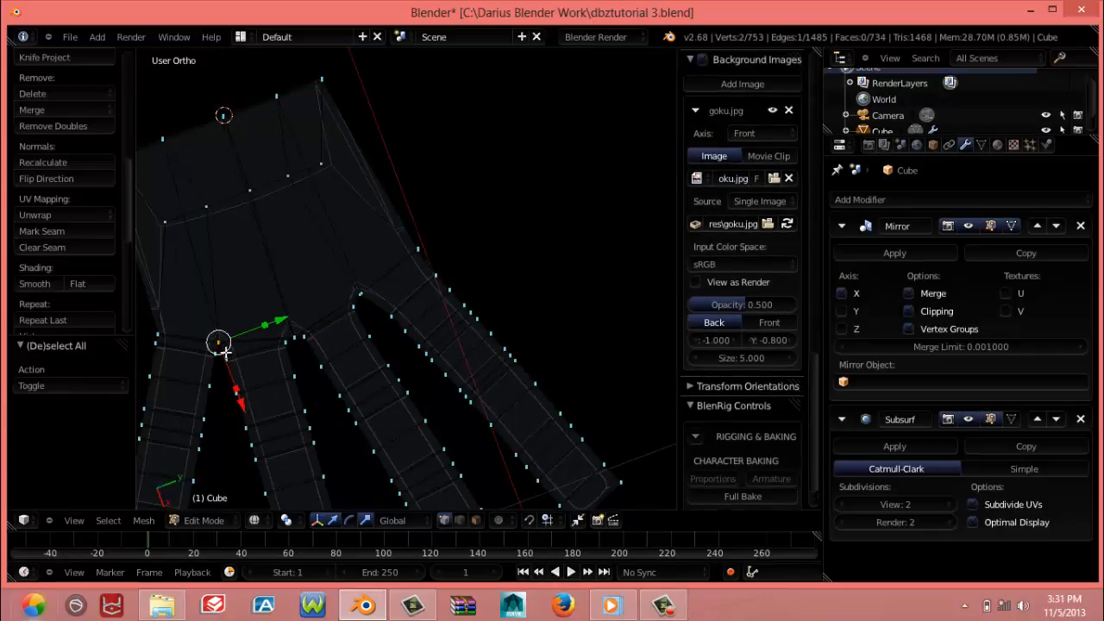
{"action": "key", "text": "KP_7"}
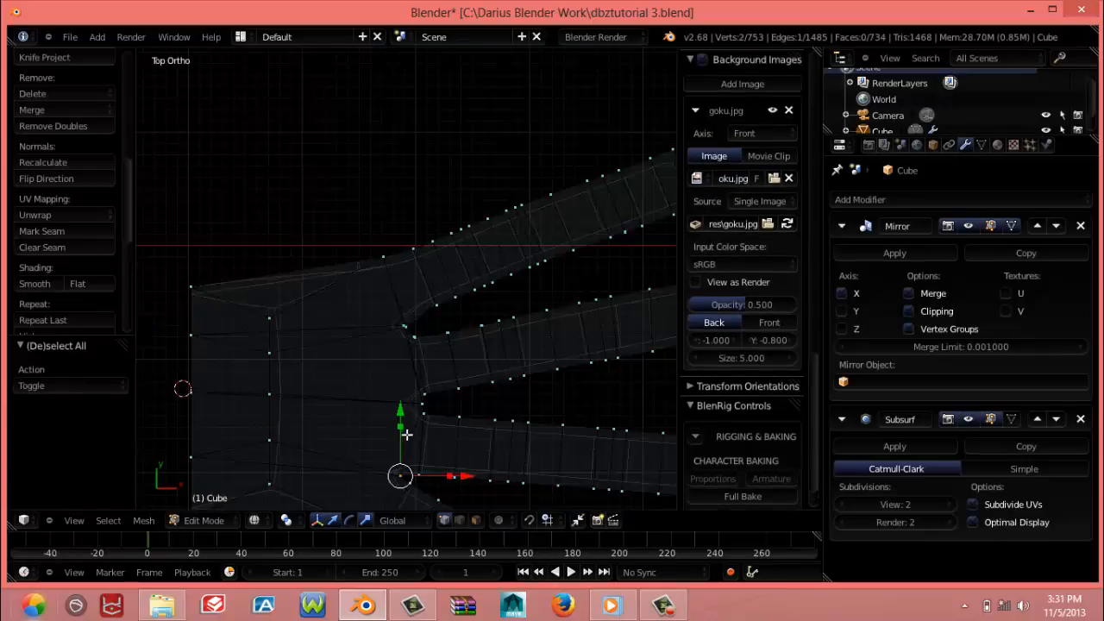
{"action": "key", "text": "h"}
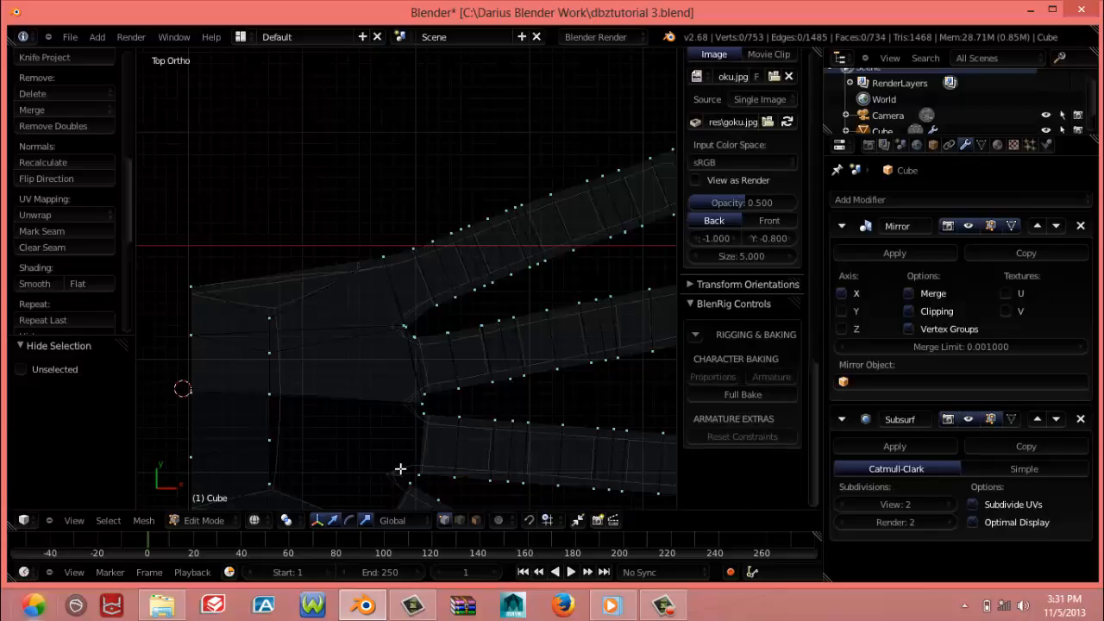
{"action": "key", "text": "ctrl+z"}
{"action": "key", "text": "ctrl+z"}
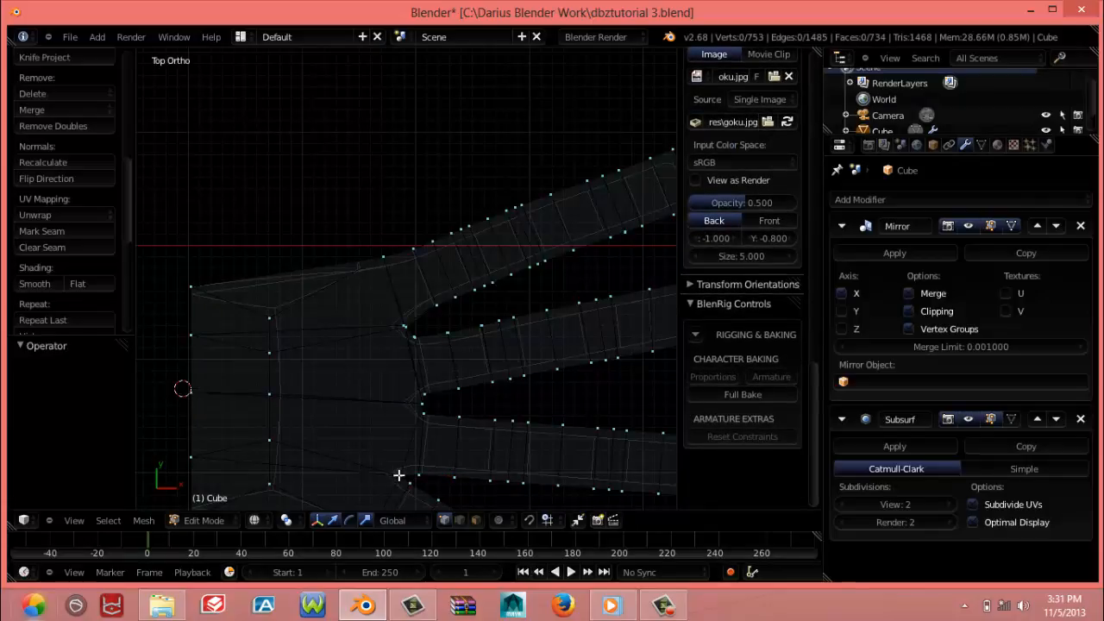
Move the palm vertex pair between the long finger and the diagonal finger about 0.011 along X and -0.0007 along Y, then clear the selection
{"action": "right_click", "coordinate": [399, 474]}
{"action": "key", "text": "g"}
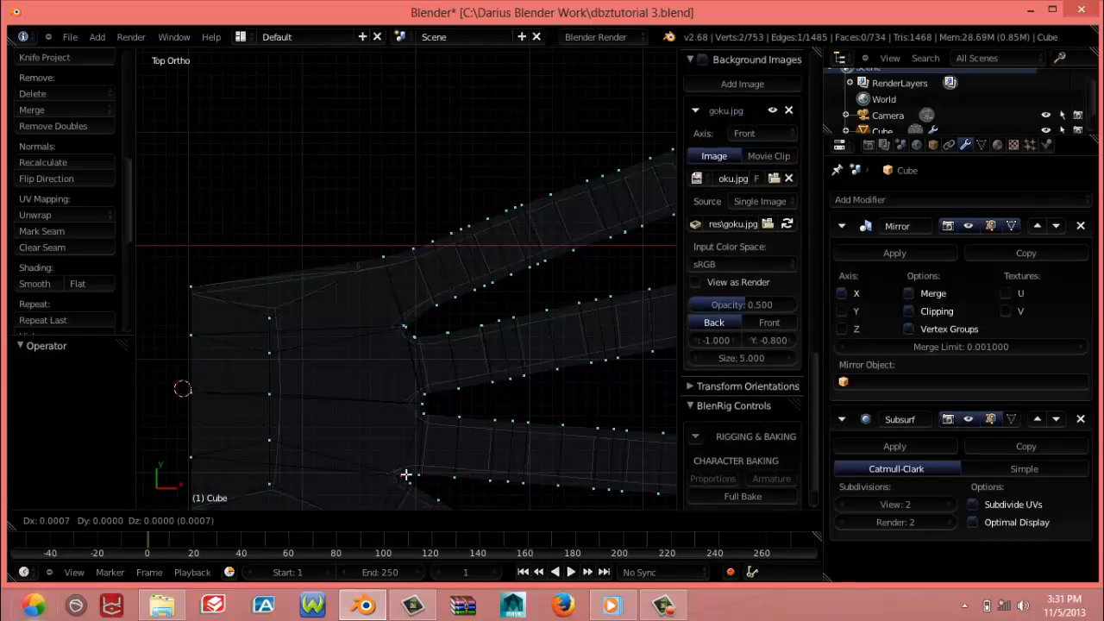
{"action": "scroll", "coordinate": [411, 474], "scroll_direction": "down", "scroll_amount": 5}
{"action": "left_click", "coordinate": [411, 475]}
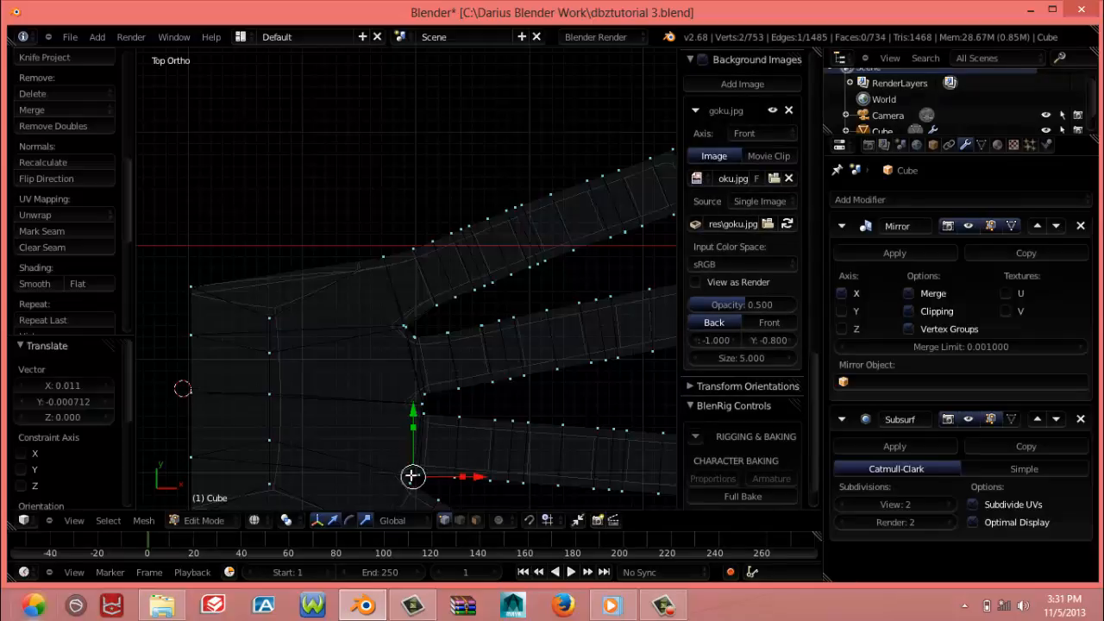
{"action": "scroll", "coordinate": [399, 463], "scroll_direction": "down", "scroll_amount": 1}
{"action": "scroll", "coordinate": [397, 462], "scroll_direction": "up", "scroll_amount": 3}
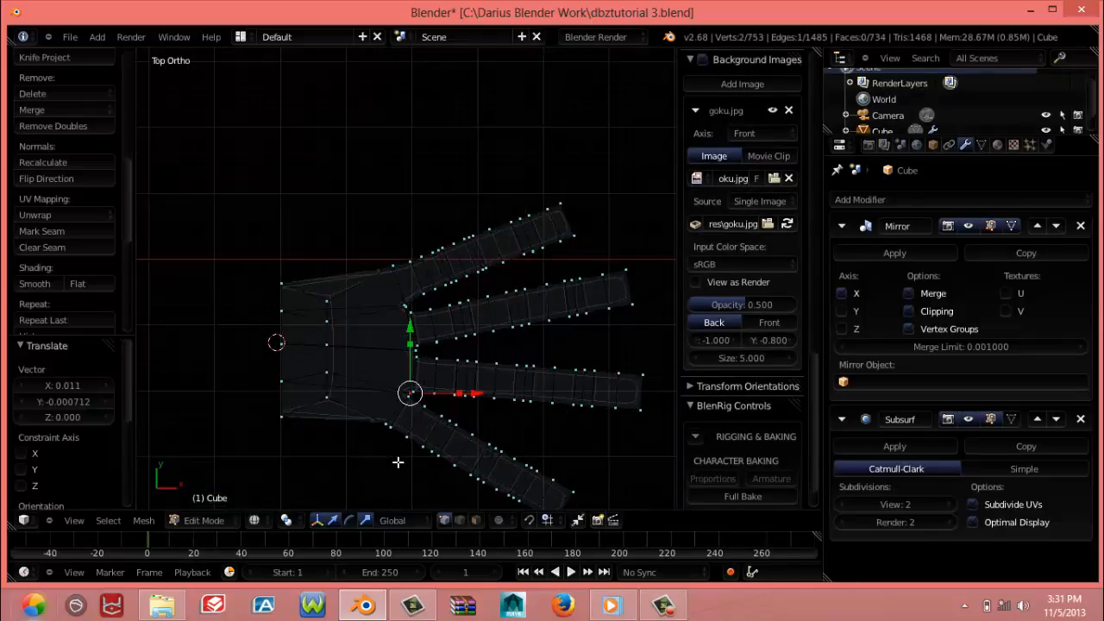
{"action": "key", "text": "a"}
Select the edge loop around the hand's wrist opening and scale it by about 0.672 along Z in front view
{"action": "middle_click_drag", "start_coordinate": [397, 470], "coordinate": [353, 276]}
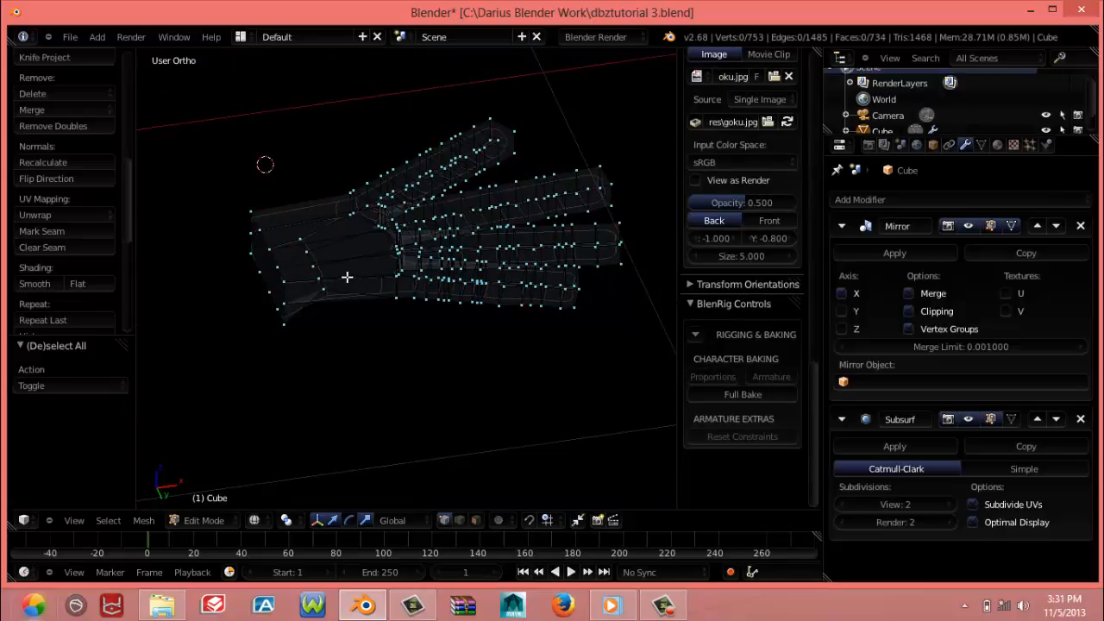
{"action": "middle_click_drag", "start_coordinate": [347, 278], "coordinate": [353, 362]}
{"action": "right_click", "coordinate": [453, 387], "text": "alt"}
{"action": "key", "text": "KP_3"}
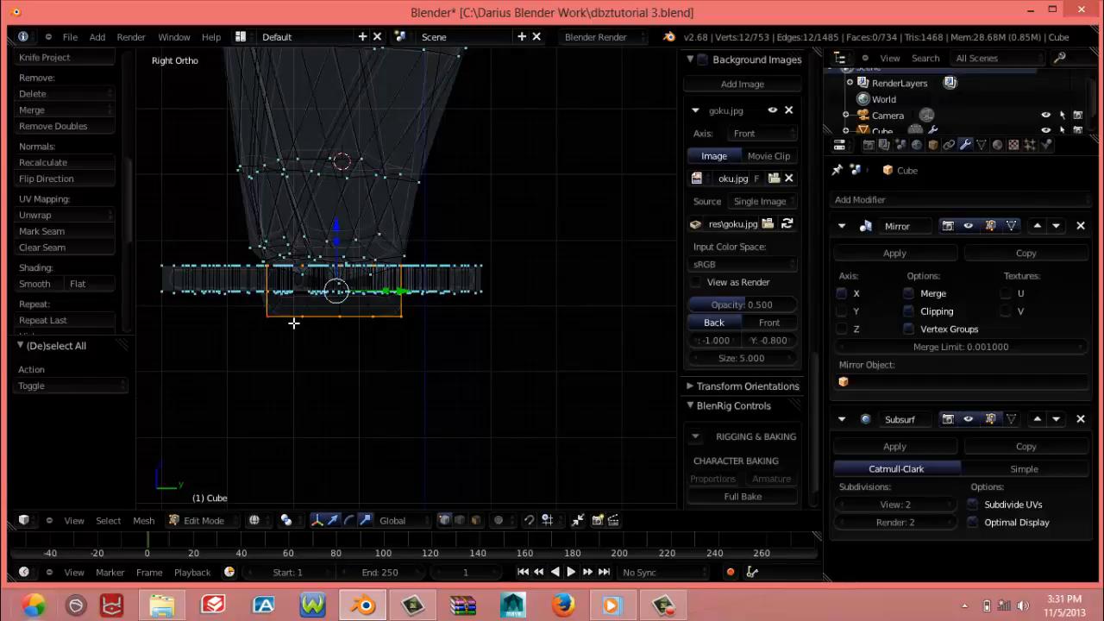
{"action": "key", "text": "KP_1"}
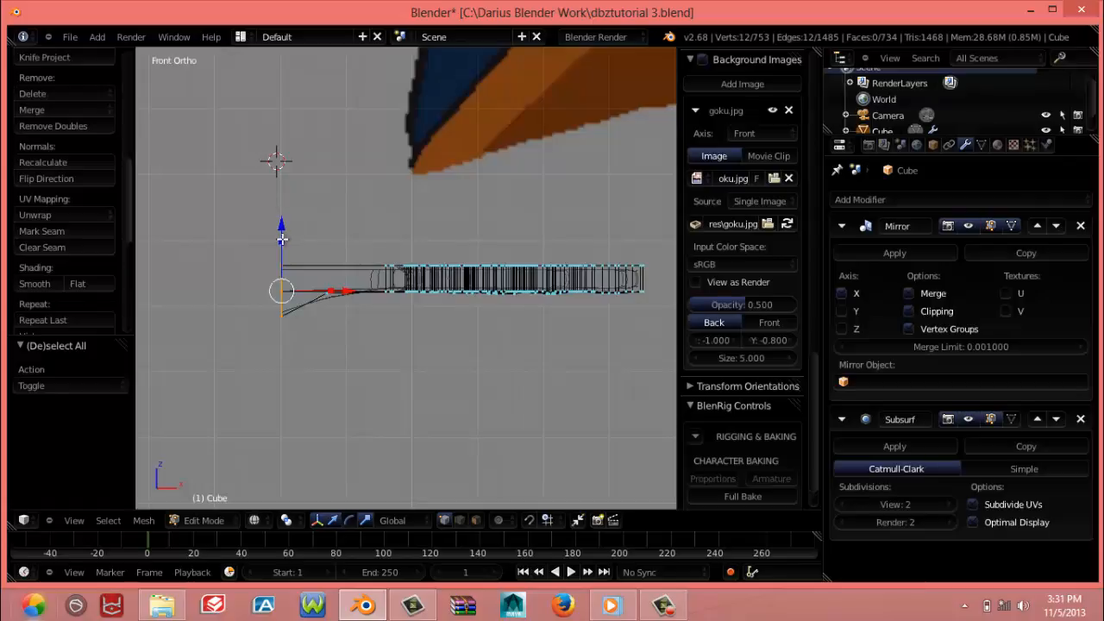
{"action": "key", "text": "s"}
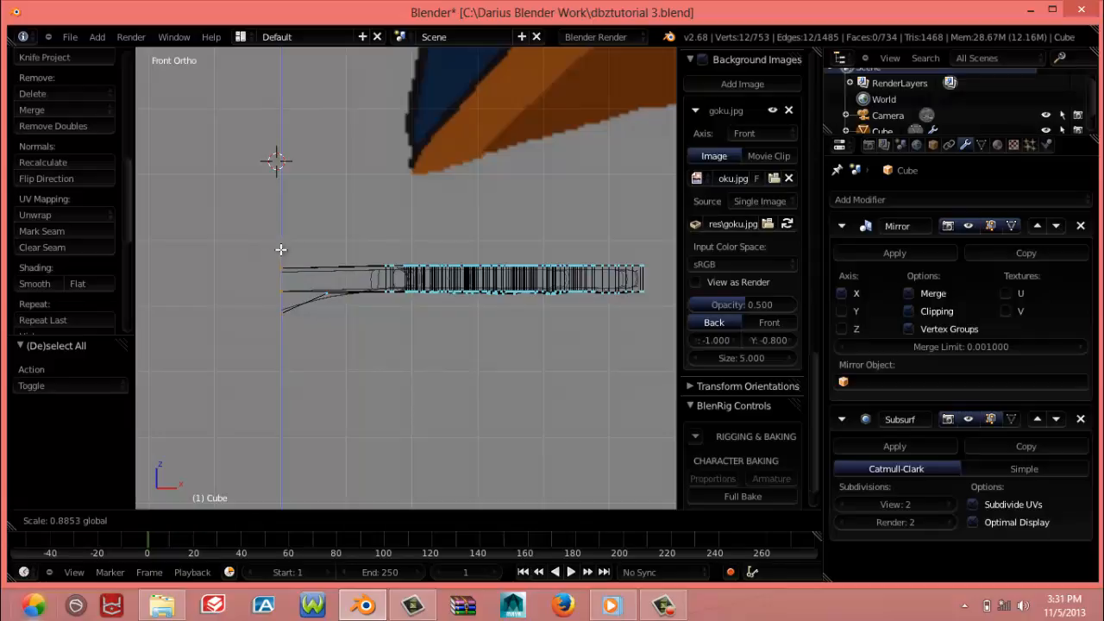
{"action": "left_click", "coordinate": [280, 257]}
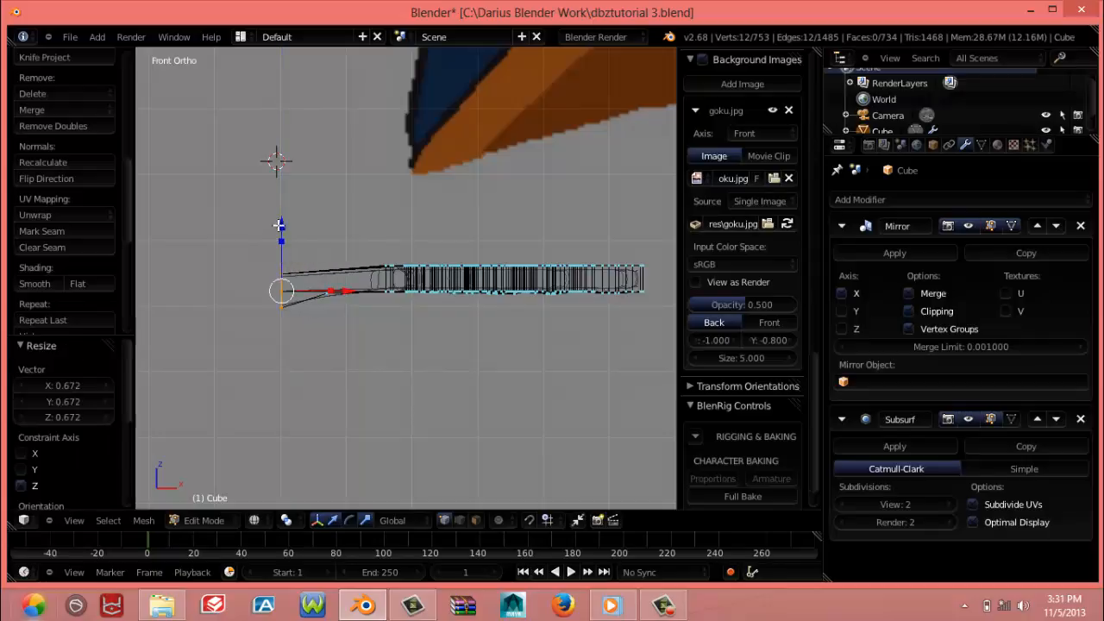
Move the wrist opening's edge loop up about 0.0135 along Z, then clear the selection
{"action": "key", "text": "g"}
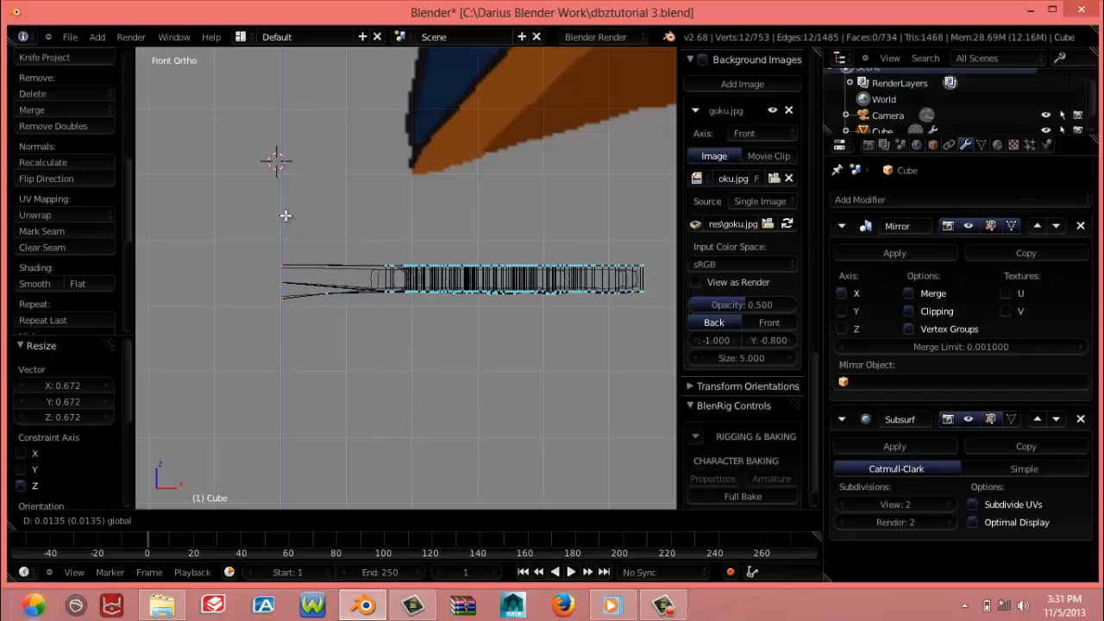
{"action": "left_click", "coordinate": [285, 216]}
{"action": "scroll", "coordinate": [742, 258], "scroll_direction": "down", "scroll_amount": 3}
{"action": "key", "text": "a"}
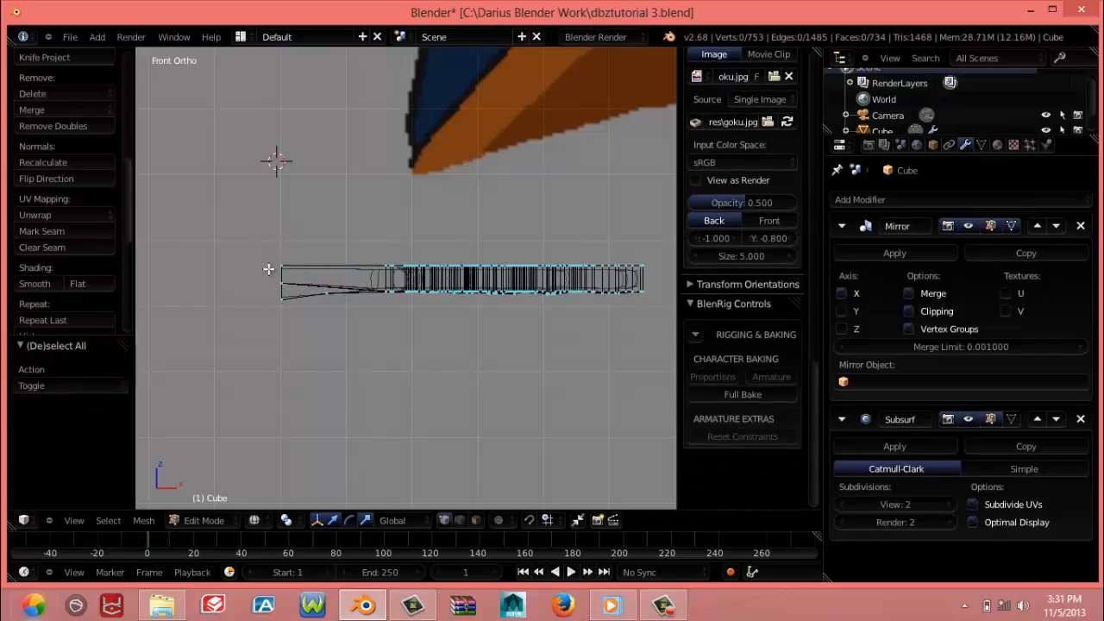
Select only the ten underside vertices near the wrist and flatten them by scaling to 0 along Z
{"action": "key", "text": "b"}
{"action": "left_click_drag", "start_coordinate": [266, 276], "coordinate": [316, 309]}
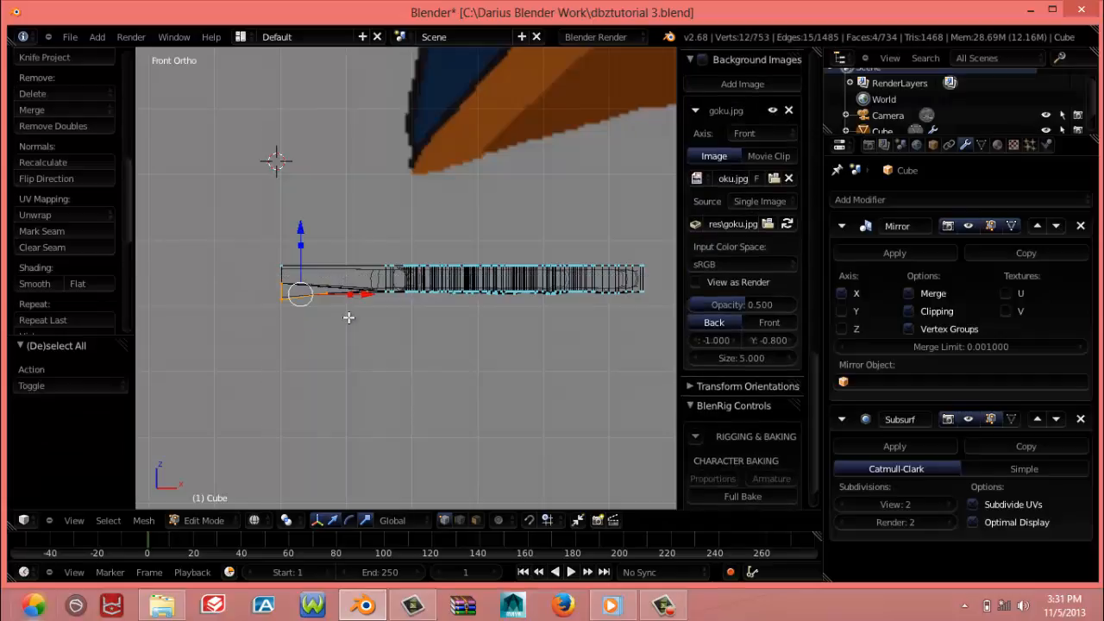
{"action": "middle_click_drag", "start_coordinate": [349, 318], "coordinate": [298, 318]}
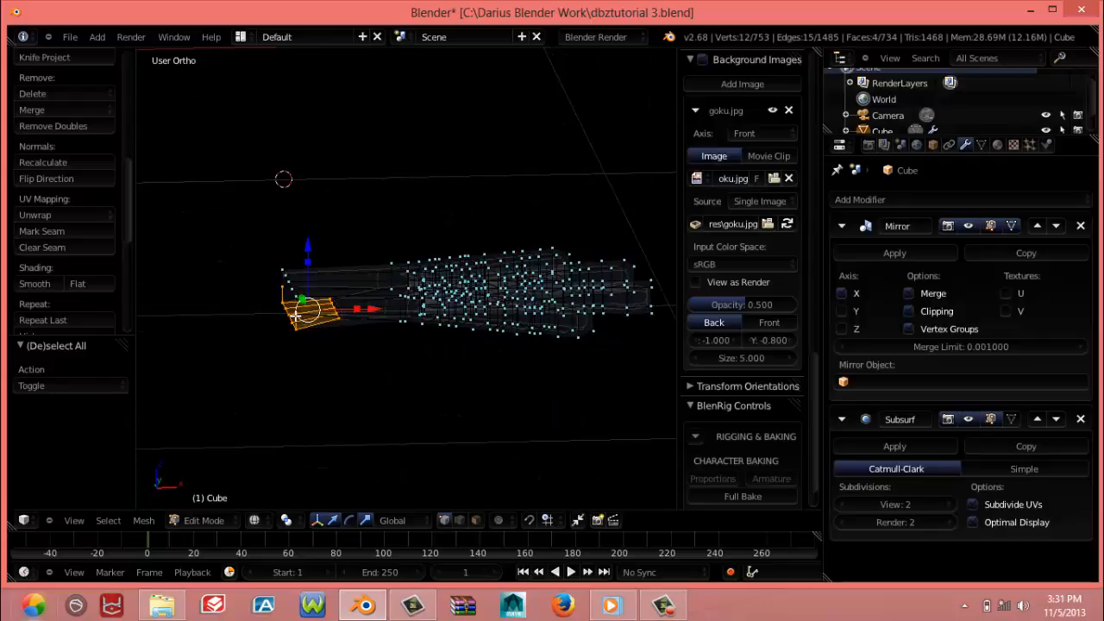
{"action": "right_click", "coordinate": [292, 310], "text": "shift"}
{"action": "right_click", "coordinate": [279, 287], "text": "shift"}
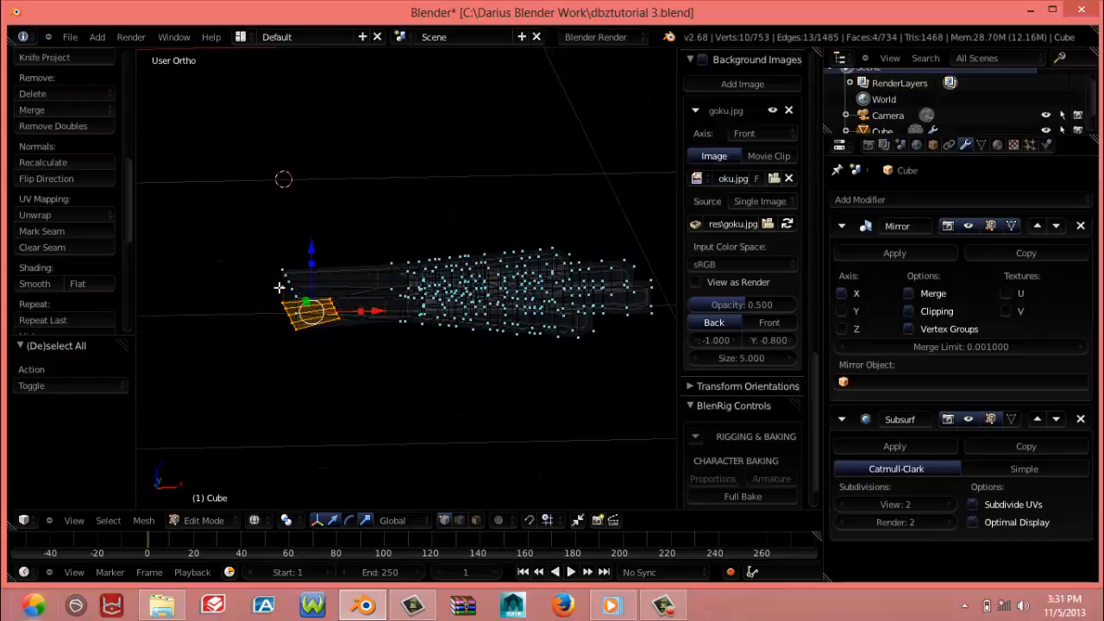
{"action": "key", "text": "KP_3"}
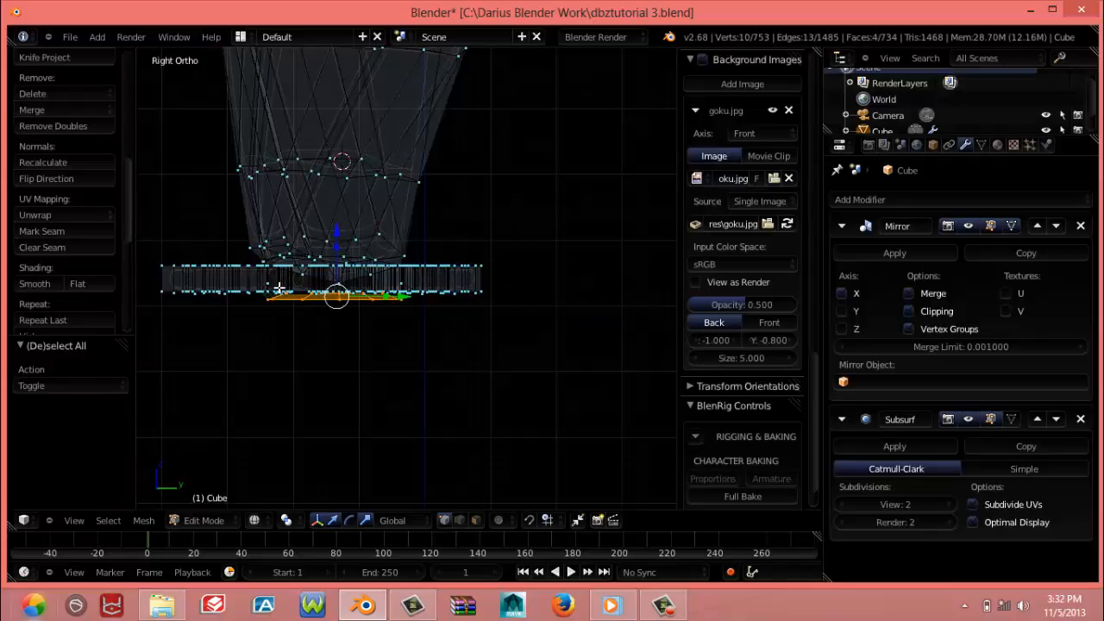
{"action": "key", "text": "s"}
{"action": "key", "text": "z"}
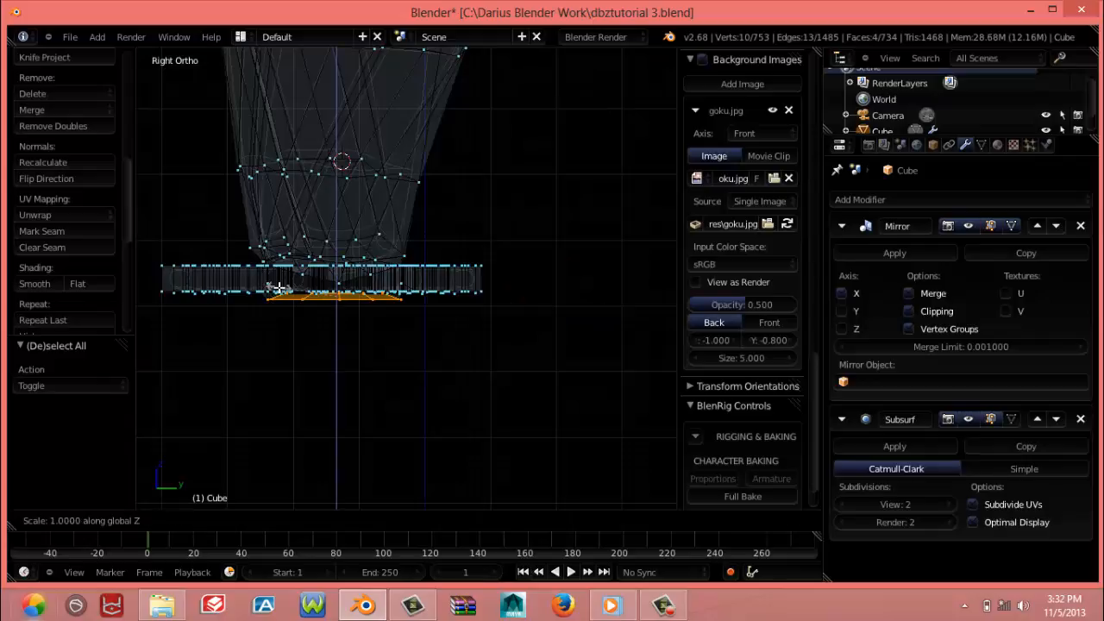
{"action": "key", "text": "0"}
{"action": "key", "text": "Return"}
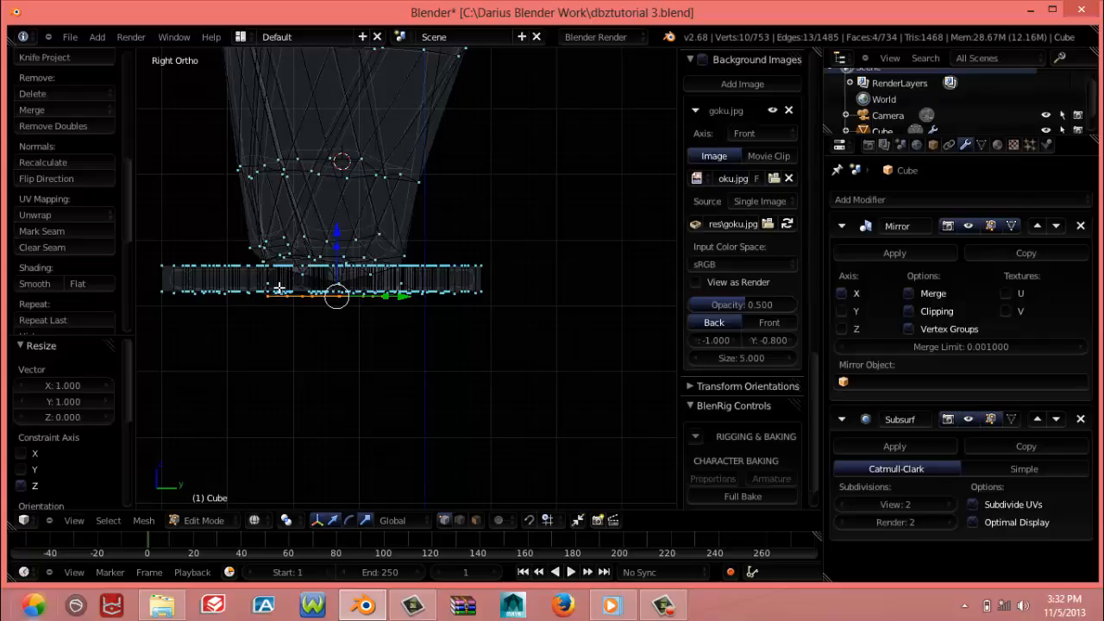
In front view, raise the flattened underside wrist vertices about 0.007 along Z
{"action": "middle_click_drag", "start_coordinate": [315, 316], "coordinate": [499, 317]}
{"action": "key", "text": "KP_3"}
{"action": "key", "text": "KP_1"}
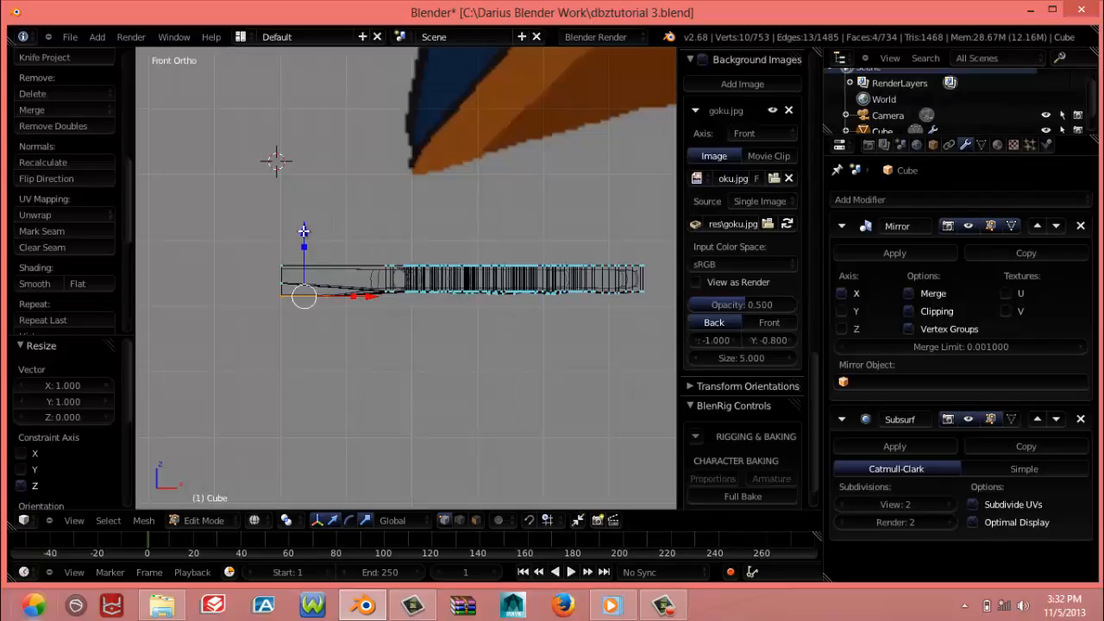
{"action": "key", "text": "g"}
{"action": "key", "text": "z"}
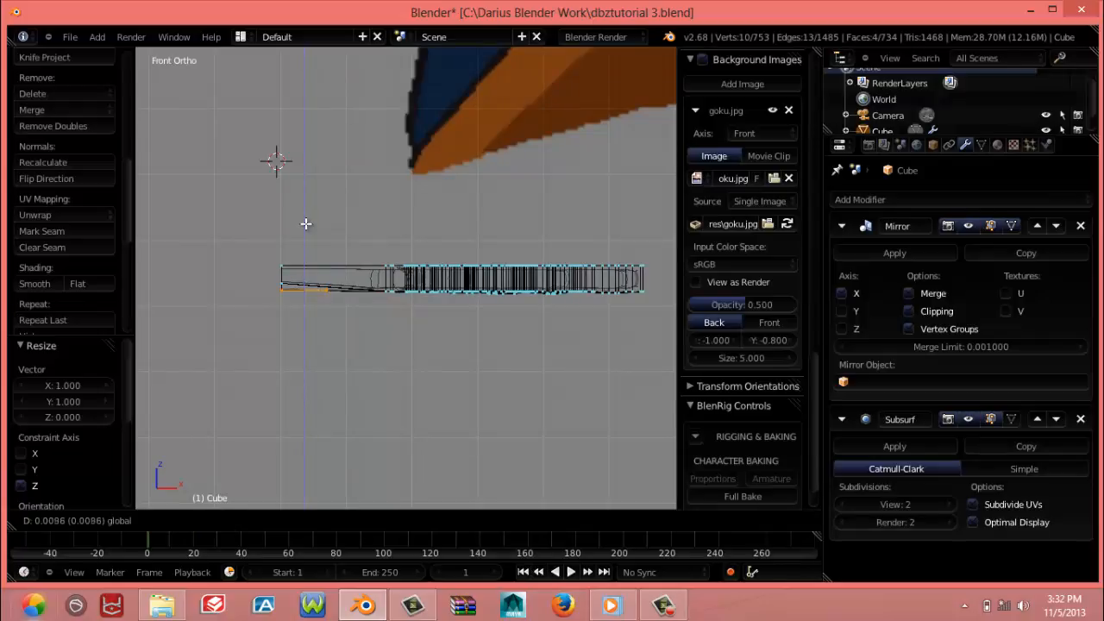
{"action": "left_click", "coordinate": [305, 224]}
{"action": "middle_click_drag", "start_coordinate": [306, 223], "coordinate": [407, 411]}
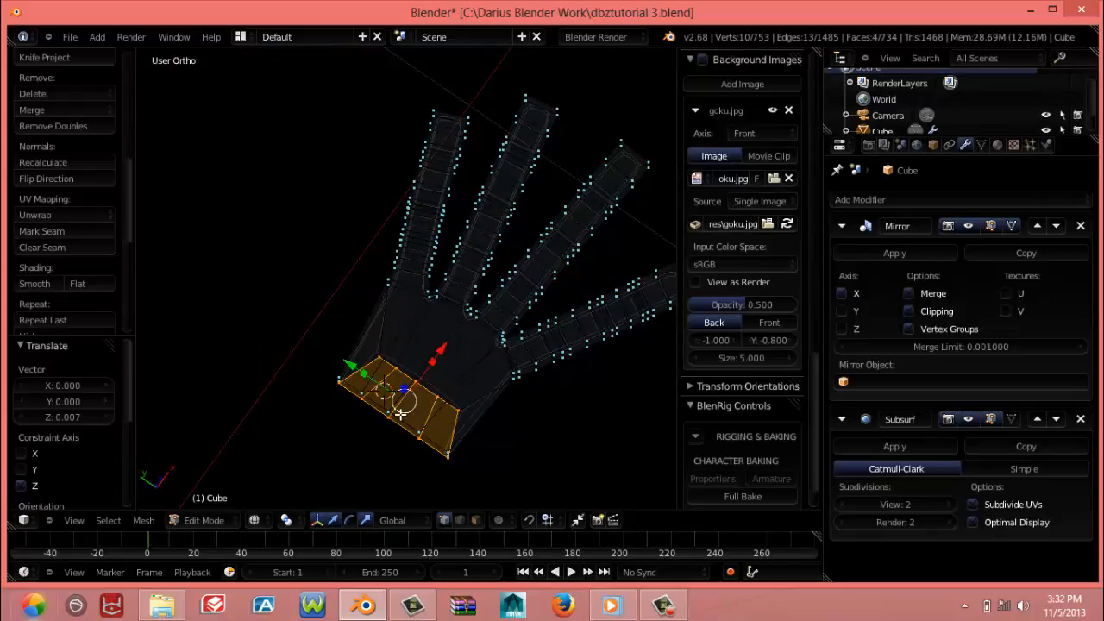
In top view, scale the wrist section by about 1.184 along Y, shift it about 0.002 along Y, and restore solid shading
{"action": "key", "text": "KP_7"}
{"action": "key", "text": "a"}
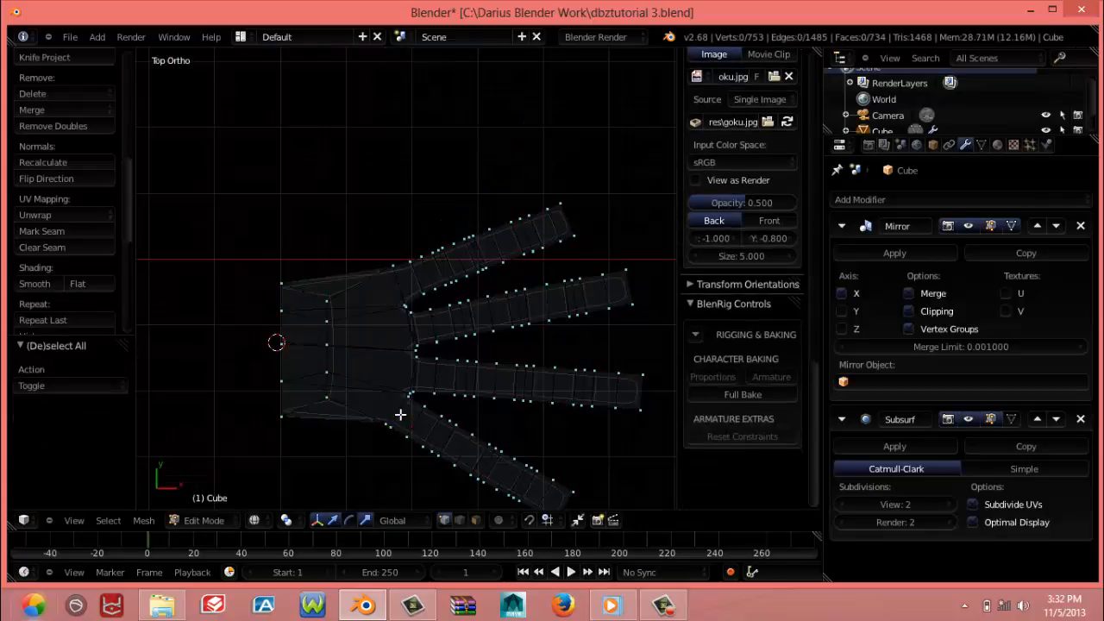
{"action": "key", "text": "z"}
{"action": "key", "text": "z"}
{"action": "right_click", "coordinate": [294, 299], "text": "alt"}
{"action": "key", "text": "s"}
{"action": "key", "text": "y"}
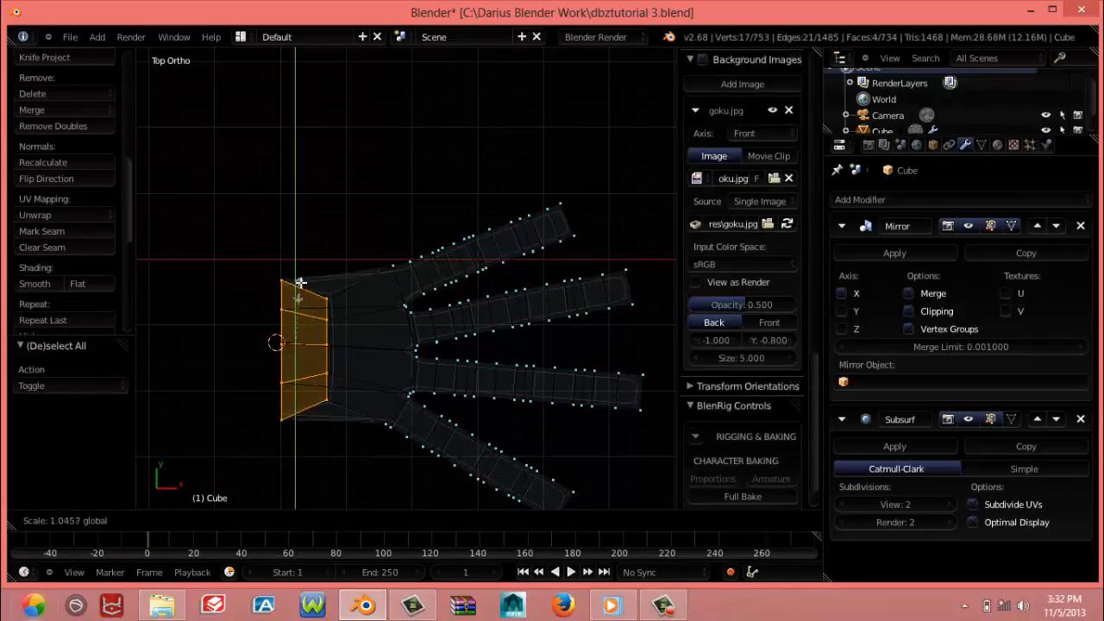
{"action": "left_click", "coordinate": [303, 282]}
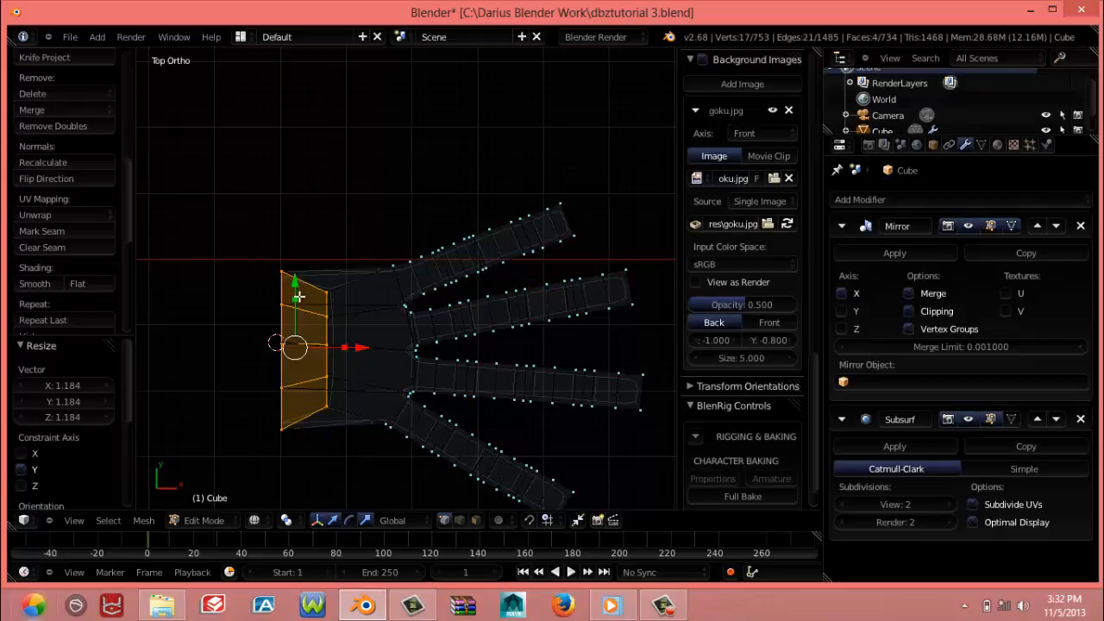
{"action": "left_click_drag", "start_coordinate": [299, 296], "coordinate": [296, 284]}
{"action": "key", "text": "z"}
Select the four underside palm vertices near the wrist on the diagonal finger's side and move them about -0.022 along Z
{"action": "mouse_move", "coordinate": [296, 284]}
{"action": "middle_mouse_down"}
{"action": "mouse_move", "coordinate": [288, 329]}
{"action": "mouse_move", "coordinate": [320, 322]}
{"action": "mouse_move", "coordinate": [320, 259]}
{"action": "mouse_move", "coordinate": [332, 283]}
{"action": "middle_mouse_up"}
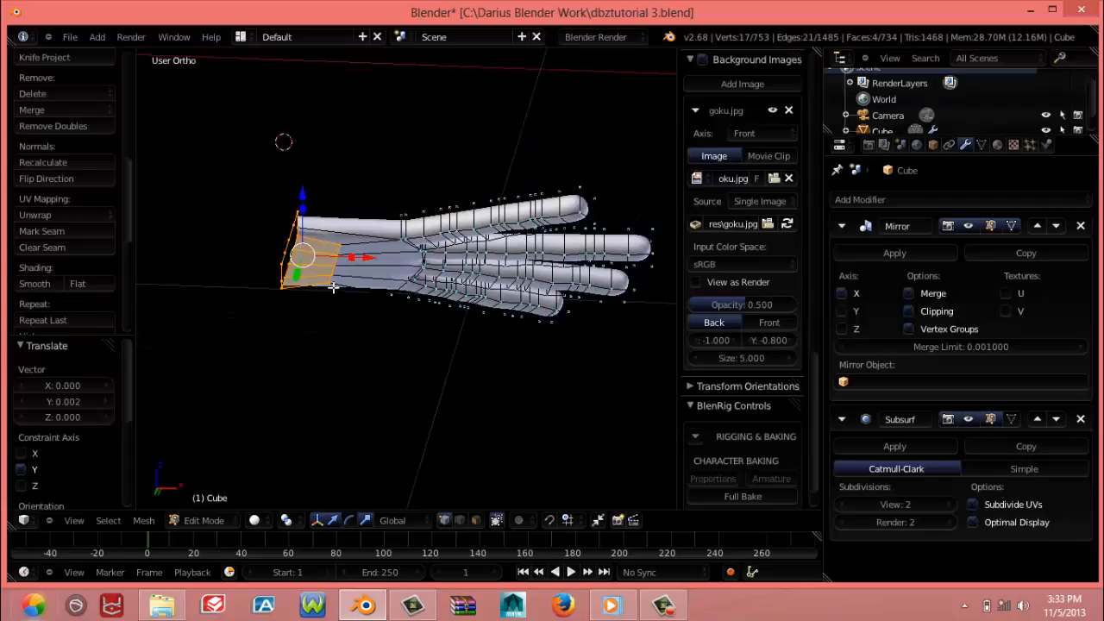
{"action": "middle_click_drag", "start_coordinate": [333, 287], "coordinate": [404, 254]}
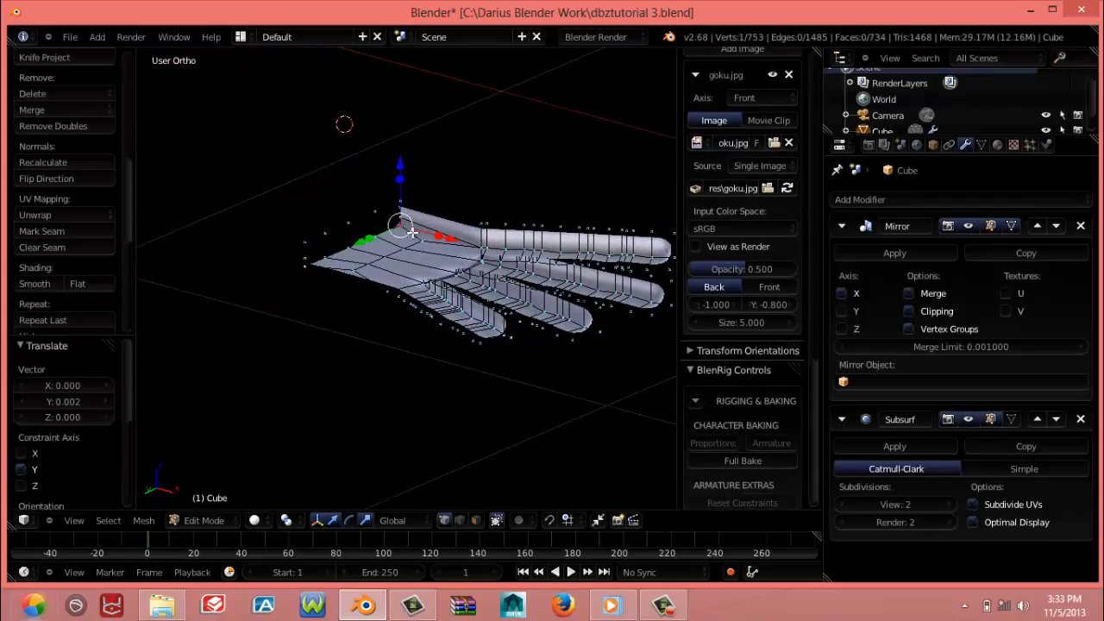
{"action": "right_click", "coordinate": [417, 244]}
{"action": "right_click", "coordinate": [373, 235], "text": "shift"}
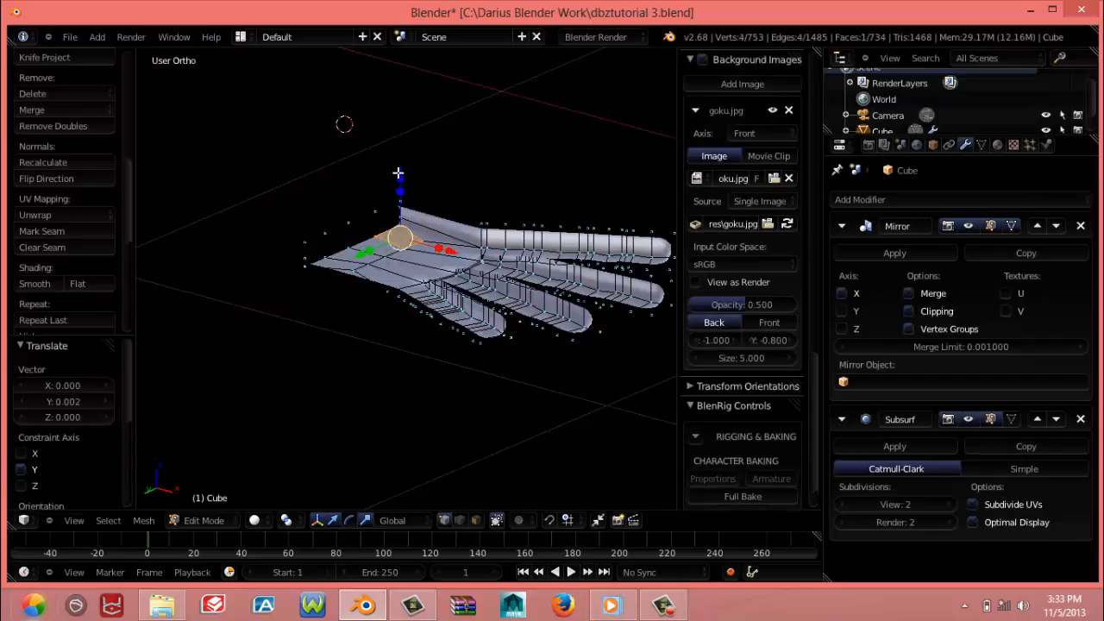
{"action": "key", "text": "g"}
{"action": "key", "text": "z"}
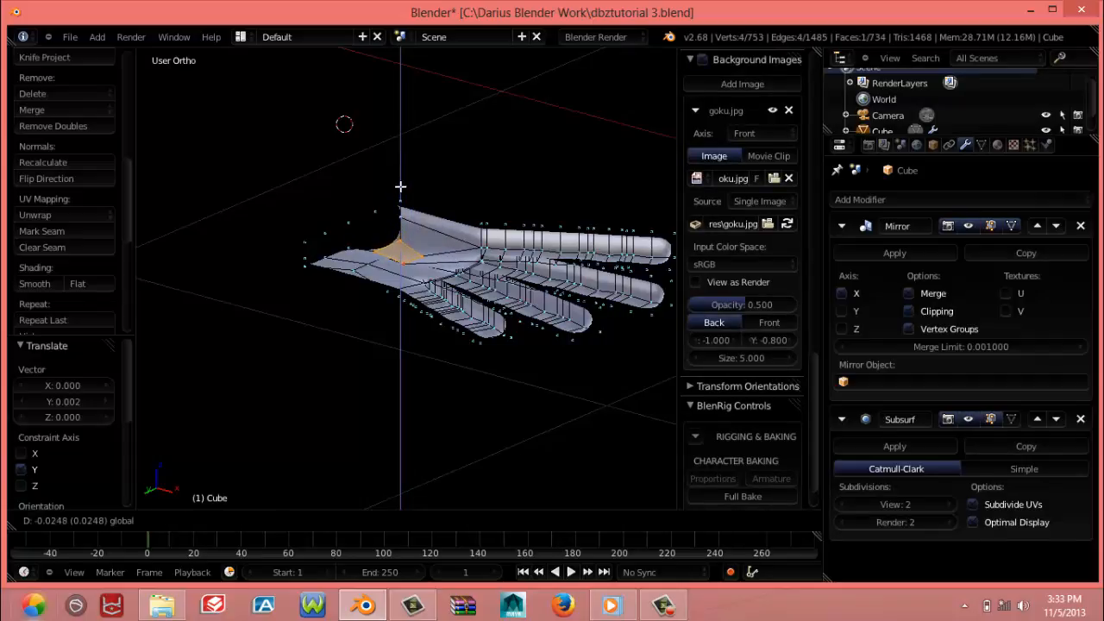
{"action": "left_click", "coordinate": [401, 184]}
Move the four underside palm vertices at the wrist on the short finger's side about -0.016 along Z
{"action": "middle_click_drag", "start_coordinate": [400, 184], "coordinate": [420, 269]}
{"action": "right_click", "coordinate": [424, 268], "text": "shift"}
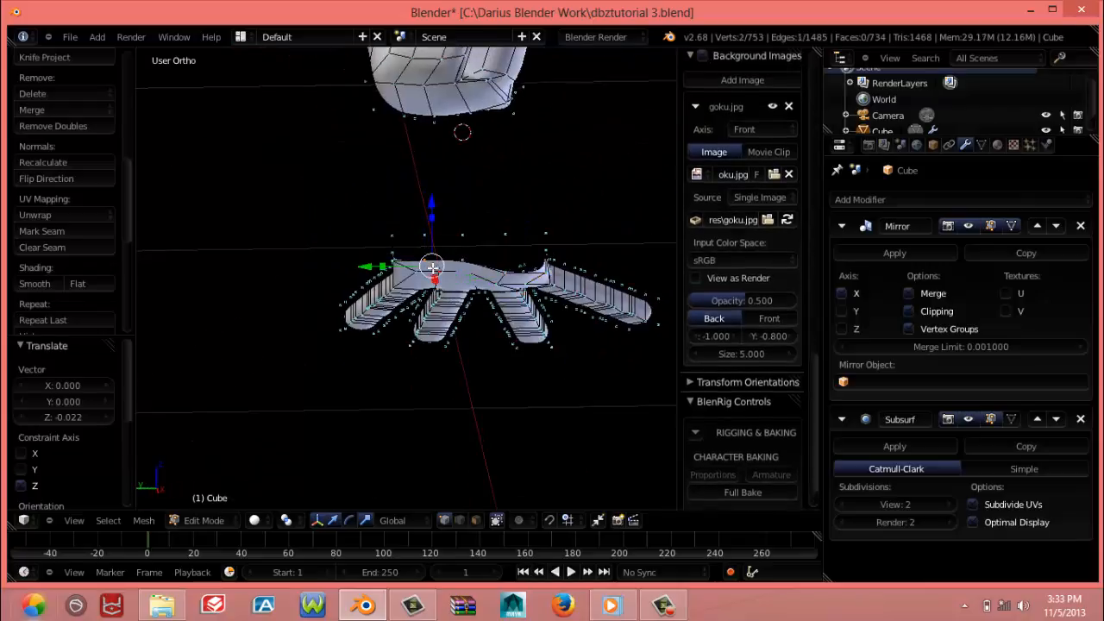
{"action": "right_click", "coordinate": [394, 259], "text": "shift"}
{"action": "middle_click_drag", "start_coordinate": [394, 260], "coordinate": [470, 221]}
{"action": "left_click_drag", "start_coordinate": [461, 236], "coordinate": [462, 239]}
{"action": "mouse_move", "coordinate": [462, 239]}
{"action": "middle_mouse_down"}
{"action": "mouse_move", "coordinate": [467, 297]}
{"action": "mouse_move", "coordinate": [439, 250]}
{"action": "middle_mouse_up"}
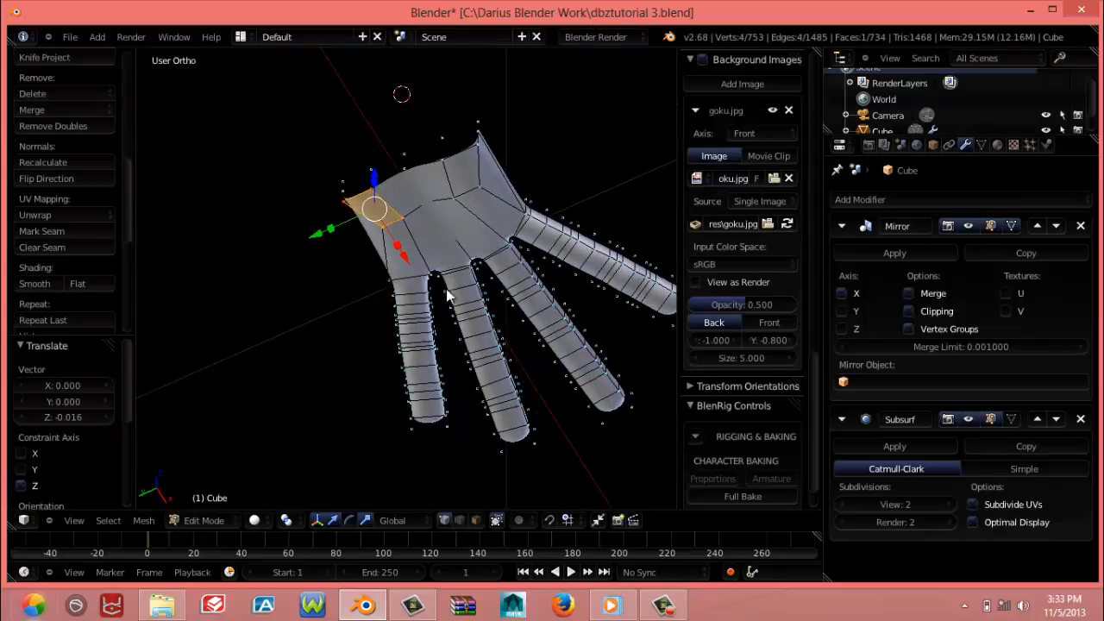
Extrude the underside palm face by the wrist on the diagonal finger's side about 0.006 X, -0.048 Y and -0.036 Z as a thumb base
{"action": "key", "text": "Tab"}
{"action": "mouse_move", "coordinate": [447, 292]}
{"action": "middle_mouse_down"}
{"action": "mouse_move", "coordinate": [466, 206]}
{"action": "mouse_move", "coordinate": [333, 342]}
{"action": "mouse_move", "coordinate": [379, 311]}
{"action": "mouse_move", "coordinate": [399, 380]}
{"action": "mouse_move", "coordinate": [398, 430]}
{"action": "mouse_move", "coordinate": [370, 337]}
{"action": "mouse_move", "coordinate": [378, 275]}
{"action": "middle_mouse_up"}
{"action": "key", "text": "Tab"}
{"action": "right_click", "coordinate": [308, 247]}
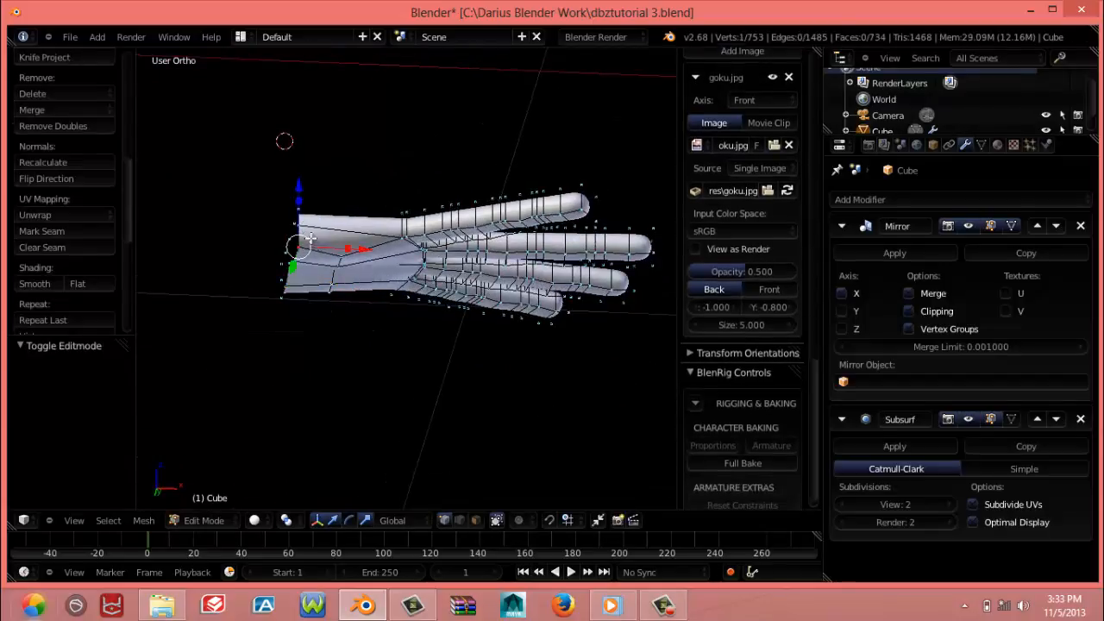
{"action": "right_click", "coordinate": [307, 227], "text": "shift"}
{"action": "right_click", "coordinate": [392, 234], "text": "shift"}
{"action": "right_click", "coordinate": [349, 258], "text": "shift"}
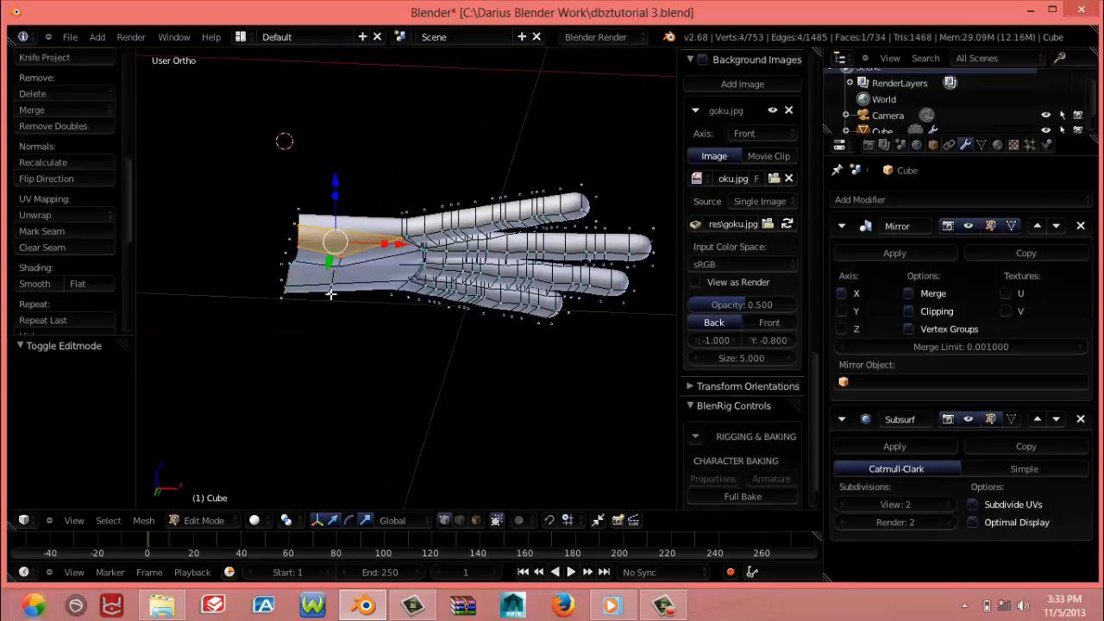
{"action": "middle_click_drag", "start_coordinate": [331, 294], "coordinate": [354, 357]}
{"action": "key", "text": "e"}
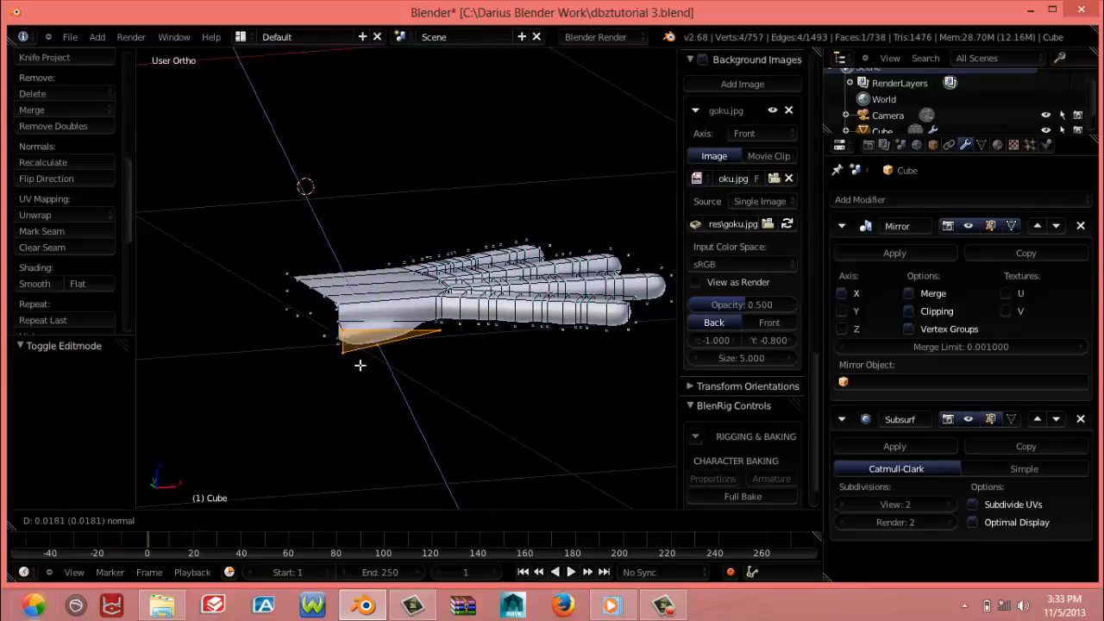
{"action": "left_click", "coordinate": [378, 380]}
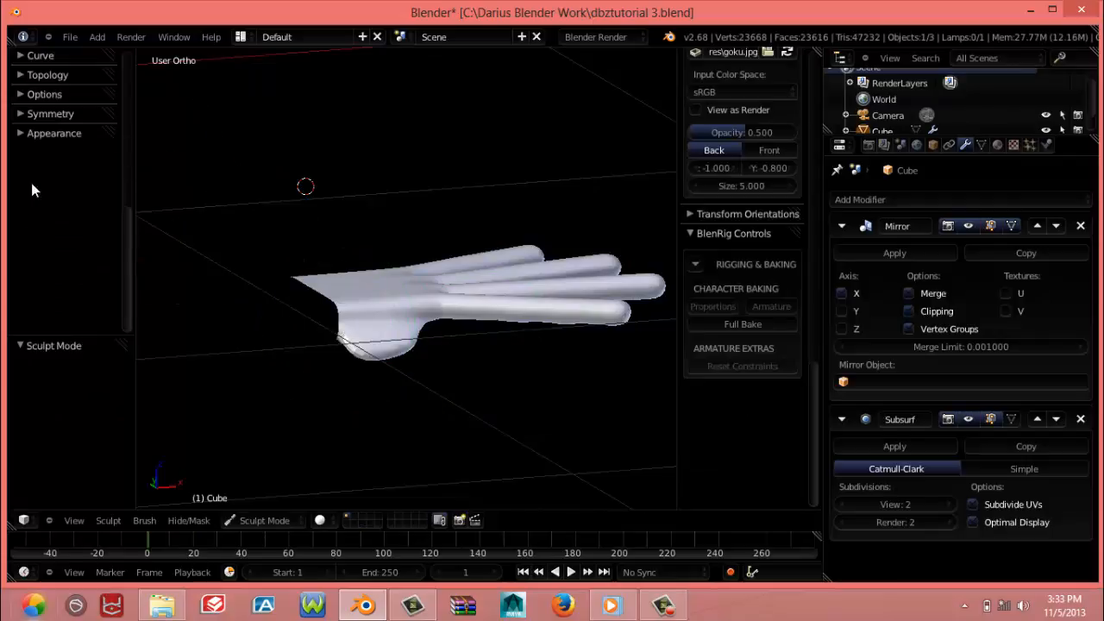
Apply smooth shading to the mesh in Object Mode, then return to Edit Mode
{"action": "scroll", "coordinate": [31, 215], "scroll_direction": "up", "scroll_amount": 4}
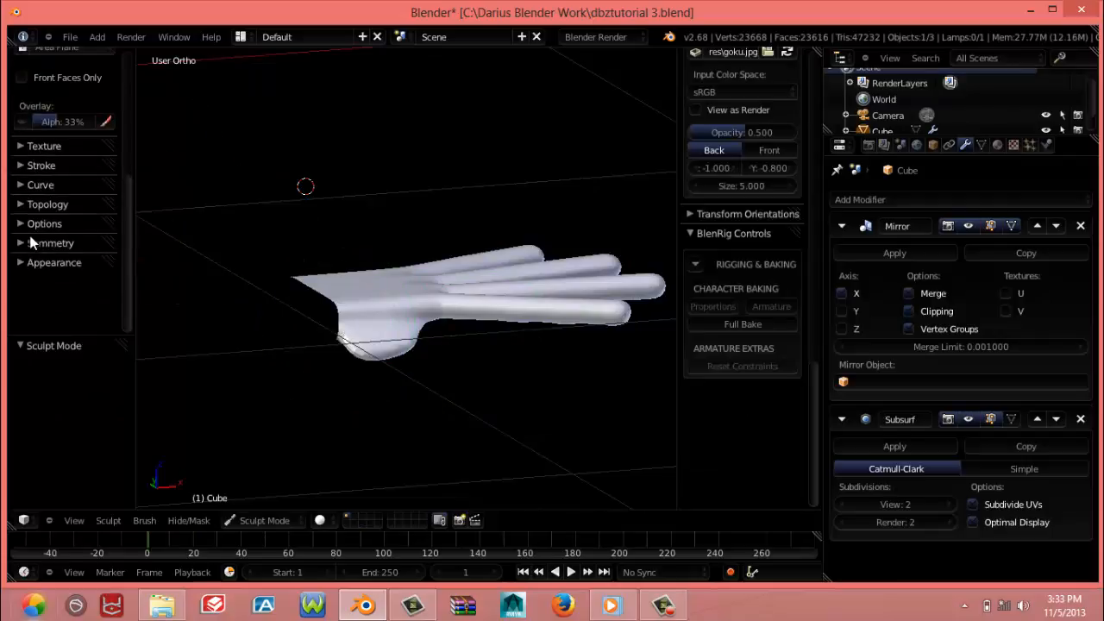
{"action": "left_click", "coordinate": [255, 520]}
{"action": "left_click", "coordinate": [255, 503]}
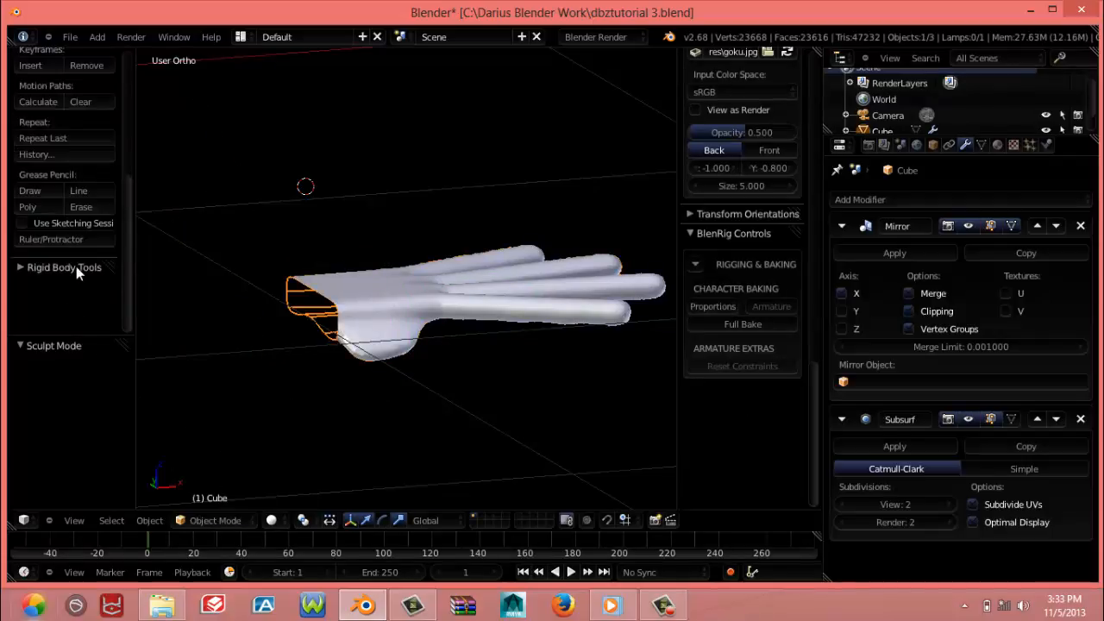
{"action": "scroll", "coordinate": [69, 259], "scroll_direction": "up", "scroll_amount": 4}
{"action": "left_click", "coordinate": [35, 158]}
{"action": "key", "text": "Tab"}
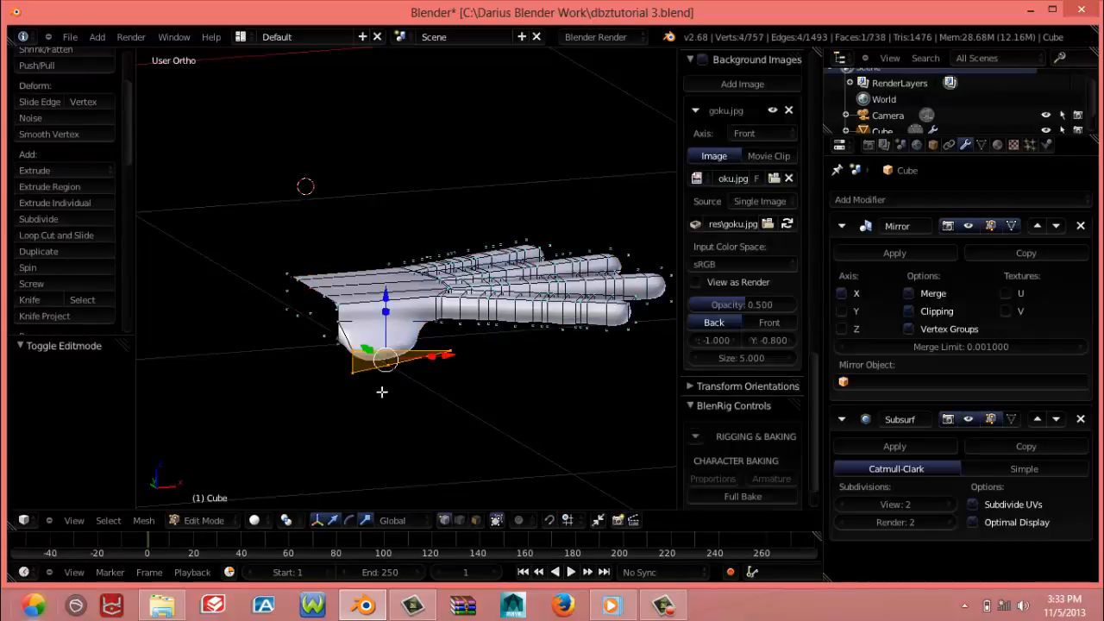
Move the extruded thumb base's vertex nearest the fingers about -0.074 X, -0.020 Y and 0.007 Z
{"action": "middle_click_drag", "start_coordinate": [234, 250], "coordinate": [313, 364]}
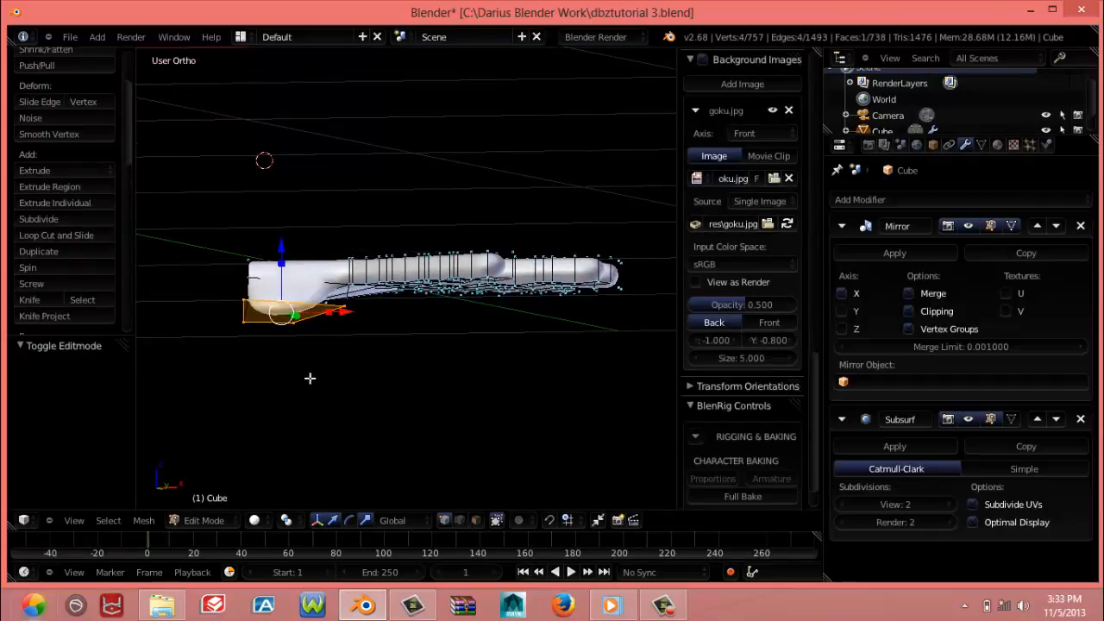
{"action": "right_click", "coordinate": [346, 320]}
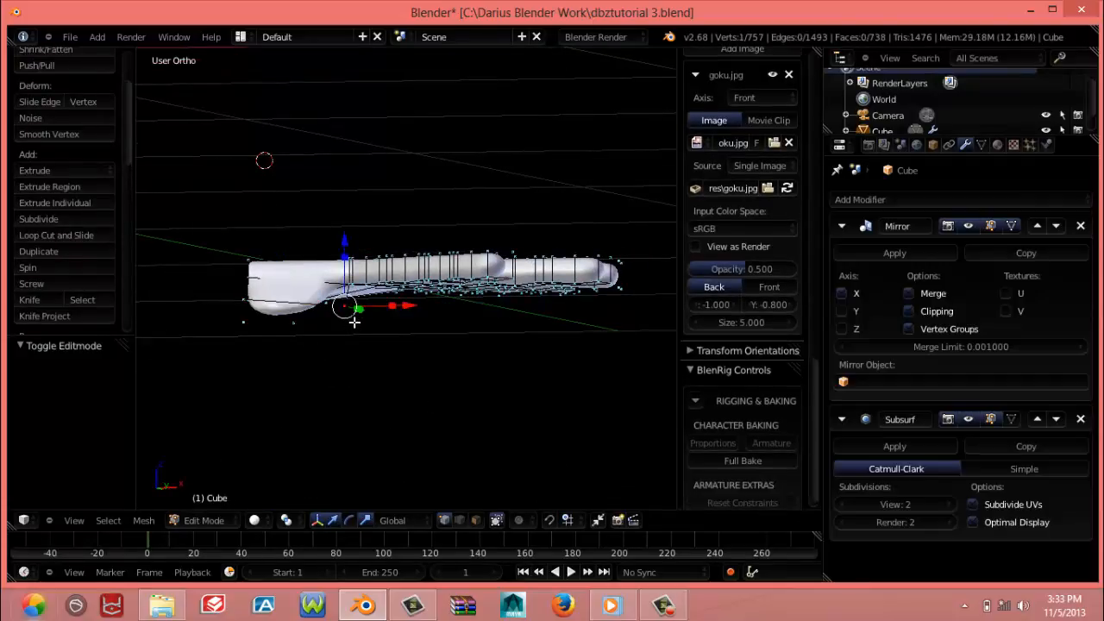
{"action": "key", "text": "g"}
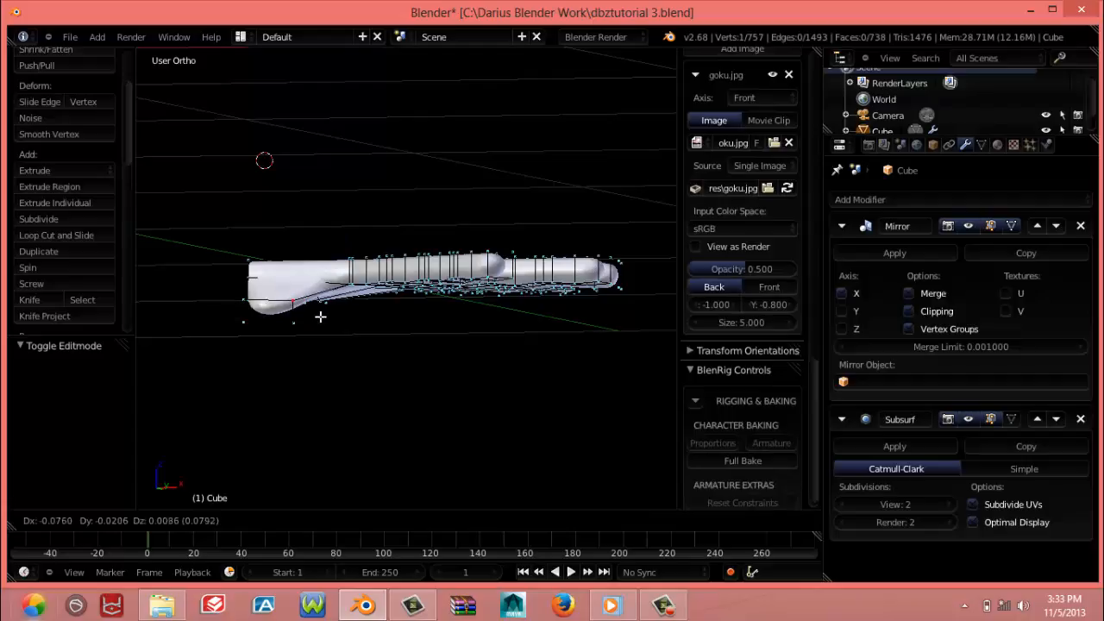
{"action": "left_click", "coordinate": [280, 328]}
Move the thumb base's two wrist-side vertices outward by about (0.010, -0.018, -0.005) and (0.004, -0.009, -0.006)
{"action": "middle_click_drag", "start_coordinate": [288, 353], "coordinate": [450, 368]}
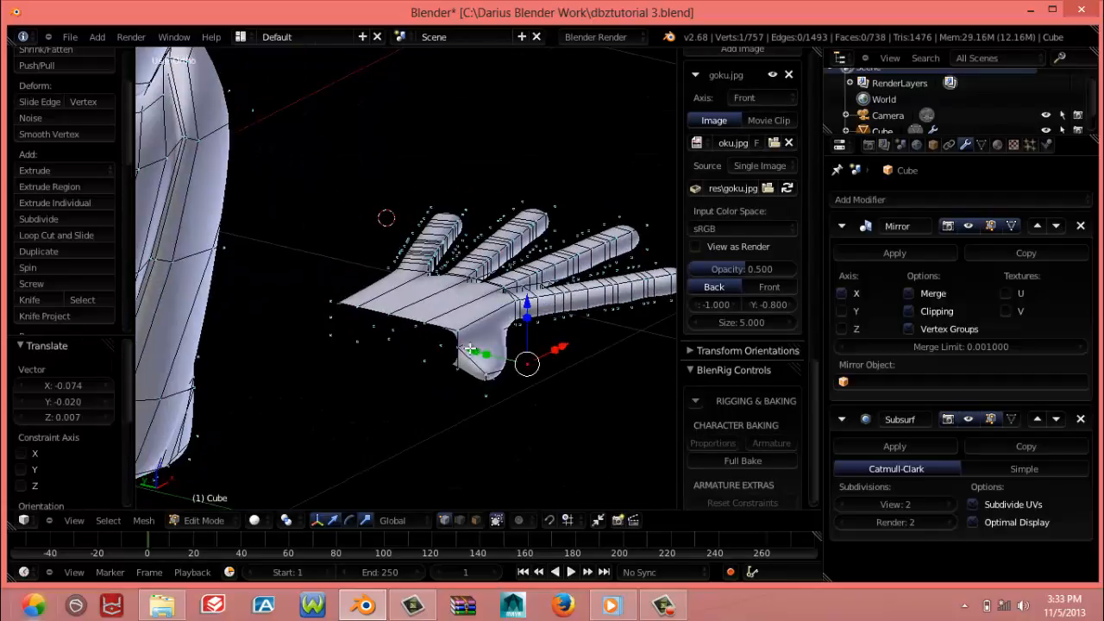
{"action": "right_click", "coordinate": [463, 347]}
{"action": "key", "text": "g"}
{"action": "left_click", "coordinate": [477, 351]}
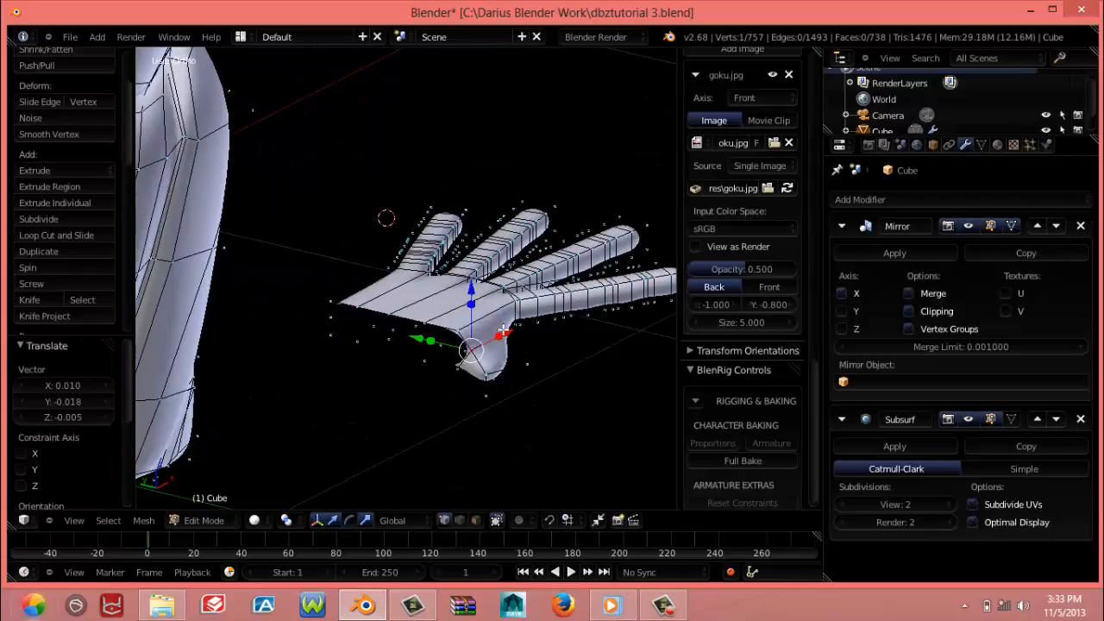
{"action": "key", "text": "g"}
{"action": "left_click", "coordinate": [472, 361]}
Reshape the thumb base's end by moving three vertices about (0.024, -0.005, -0.012), (0.017, -0.002, -0.001) and (0.023, -0.004, -0.005)
{"action": "middle_click_drag", "start_coordinate": [460, 394], "coordinate": [362, 352]}
{"action": "key", "text": "g"}
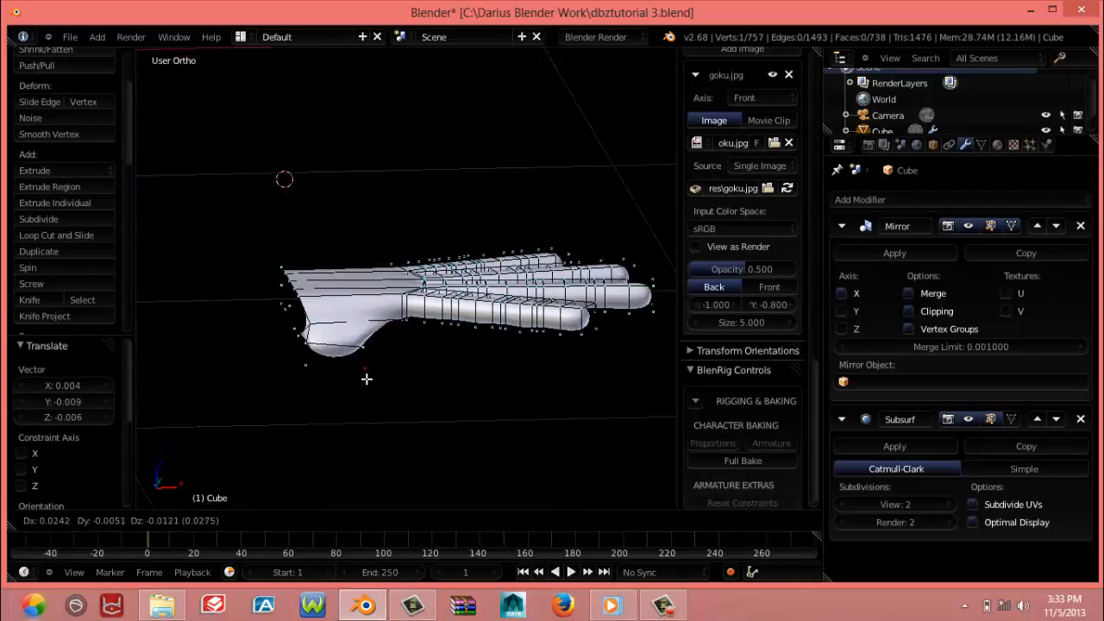
{"action": "left_click", "coordinate": [366, 378]}
{"action": "key", "text": "g"}
{"action": "left_click", "coordinate": [310, 364]}
{"action": "key", "text": "g"}
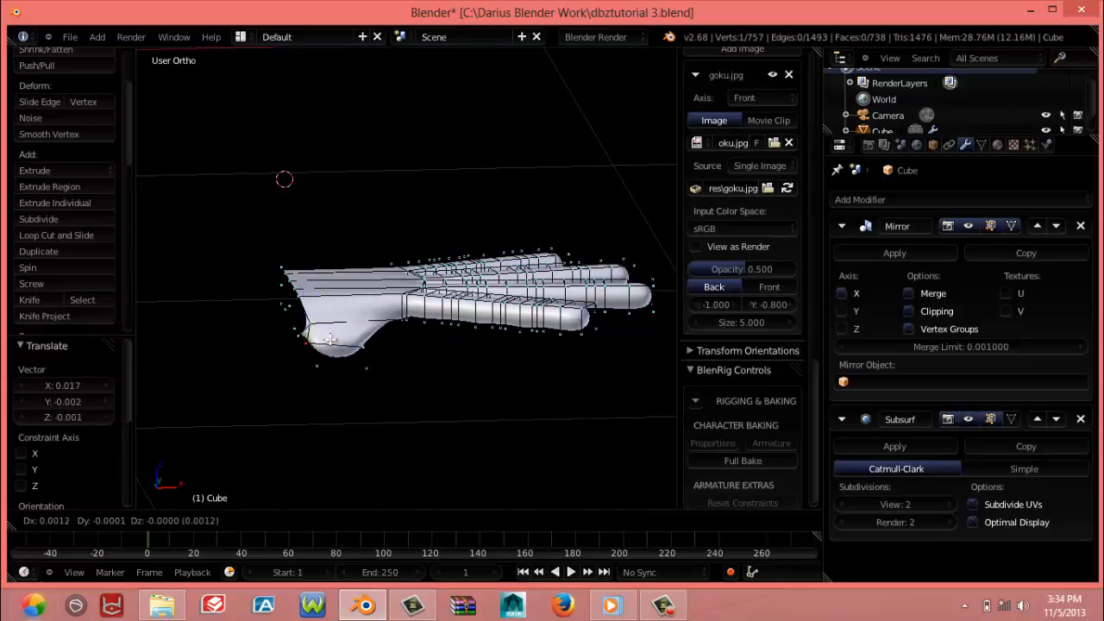
{"action": "left_click", "coordinate": [324, 347]}
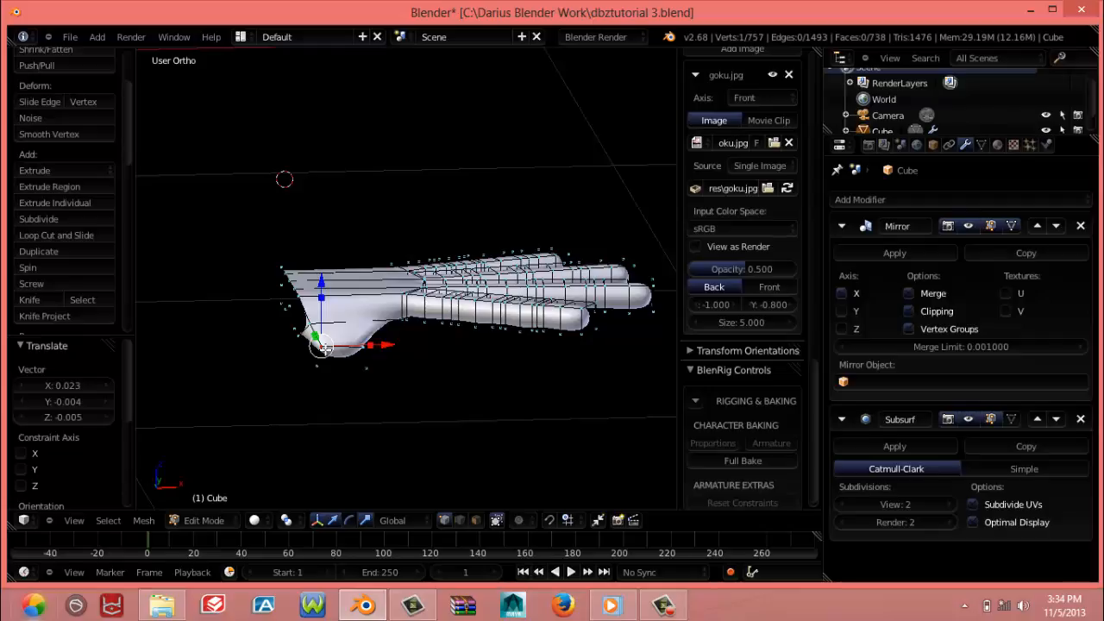
Raise the two upper vertices of the thumb base's end by 0.018 along Z
{"action": "right_click", "coordinate": [369, 344]}
{"action": "right_click", "coordinate": [323, 337], "text": "shift"}
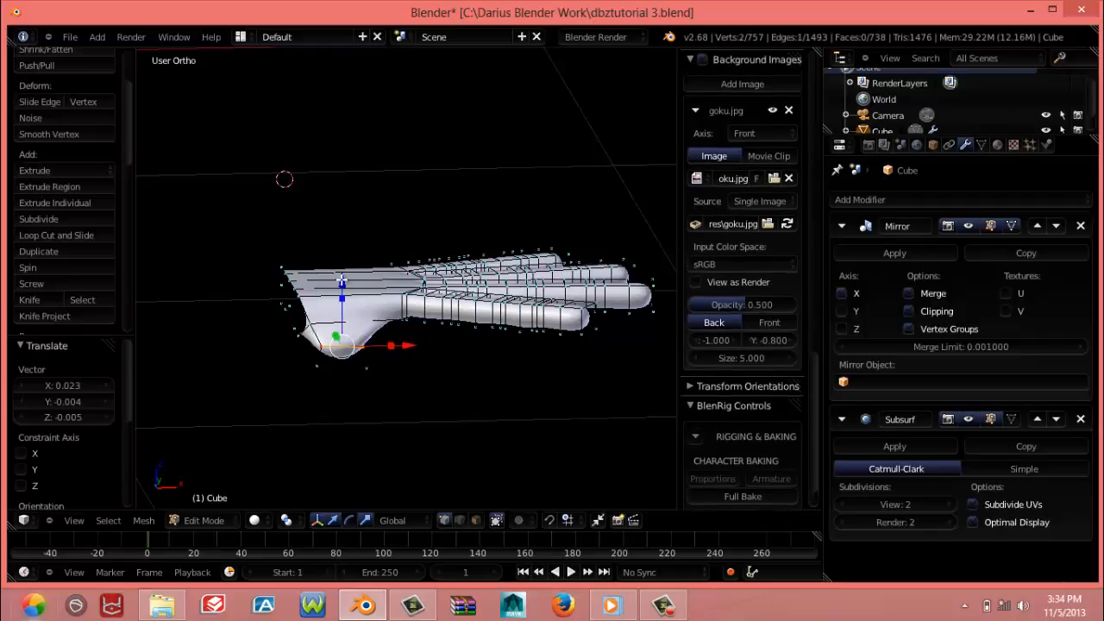
{"action": "left_click_drag", "start_coordinate": [343, 274], "coordinate": [344, 266]}
Move the thumb end's lower finger-side vertex about (-0.002, 0.001, 0.001) and its lower wrist-side vertex about (0.007, -0.001, 0.000)
{"action": "right_click", "coordinate": [367, 369]}
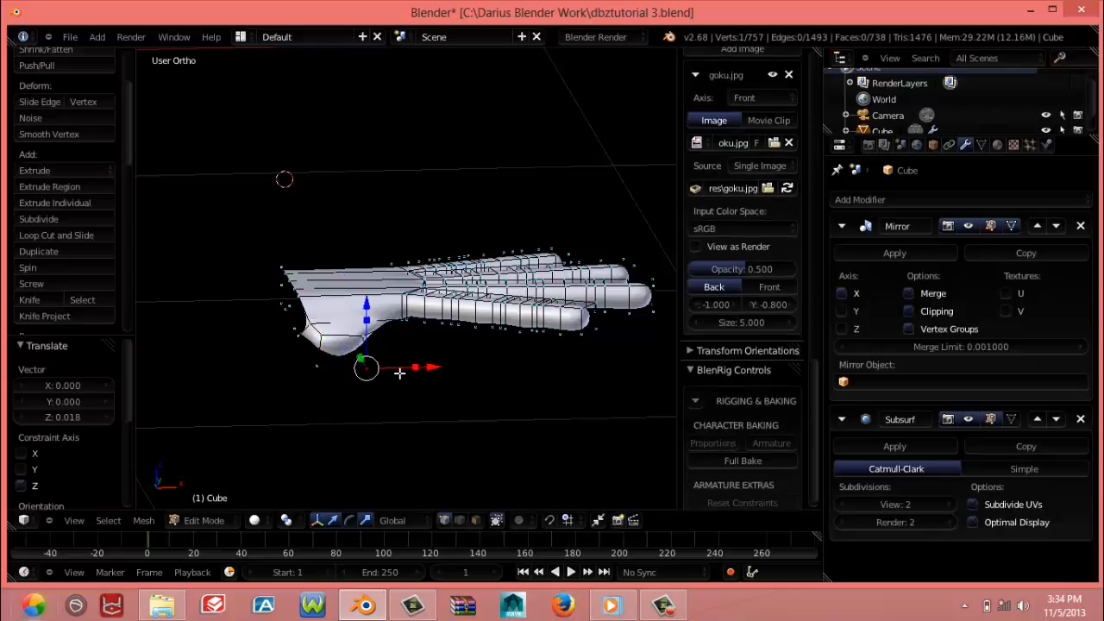
{"action": "key", "text": "g"}
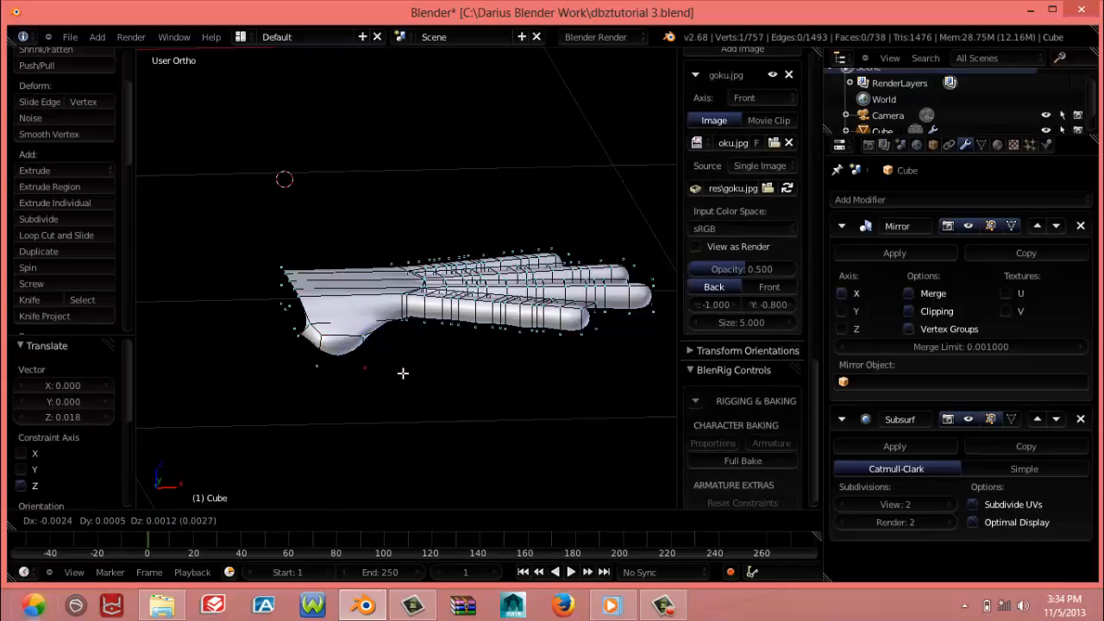
{"action": "left_click", "coordinate": [402, 374]}
{"action": "right_click", "coordinate": [323, 376]}
{"action": "key", "text": "g"}
{"action": "left_click", "coordinate": [354, 342]}
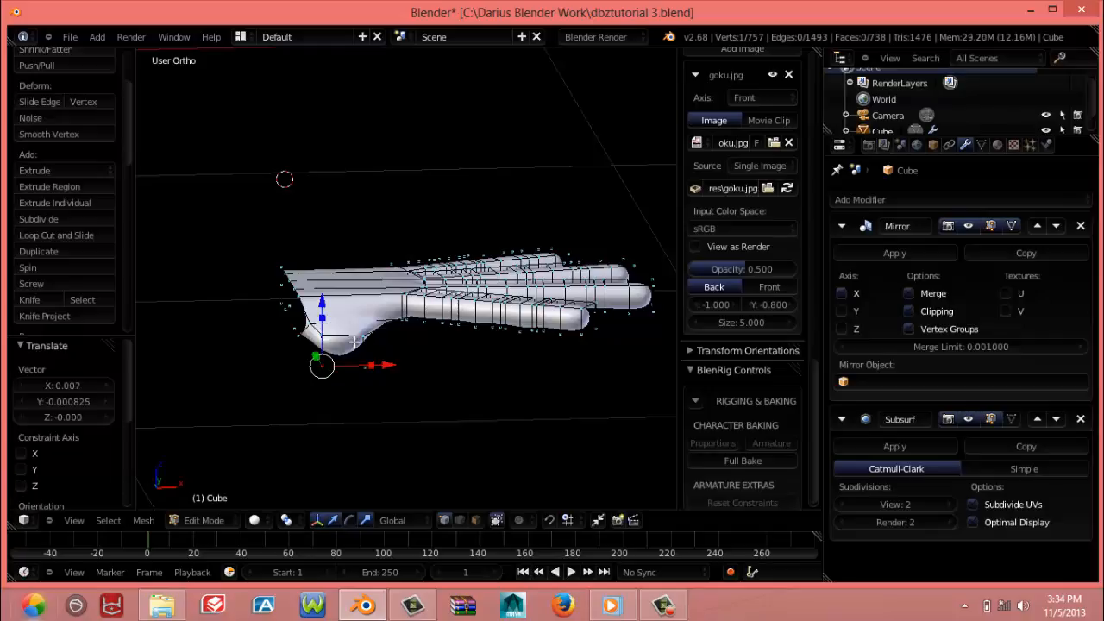
Select the four vertices of the thumb base's end face and check them in top and right views
{"action": "right_click", "coordinate": [362, 337], "text": "shift"}
{"action": "right_click", "coordinate": [325, 340], "text": "shift"}
{"action": "right_click", "coordinate": [335, 360], "text": "shift"}
{"action": "right_click", "coordinate": [360, 361], "text": "shift"}
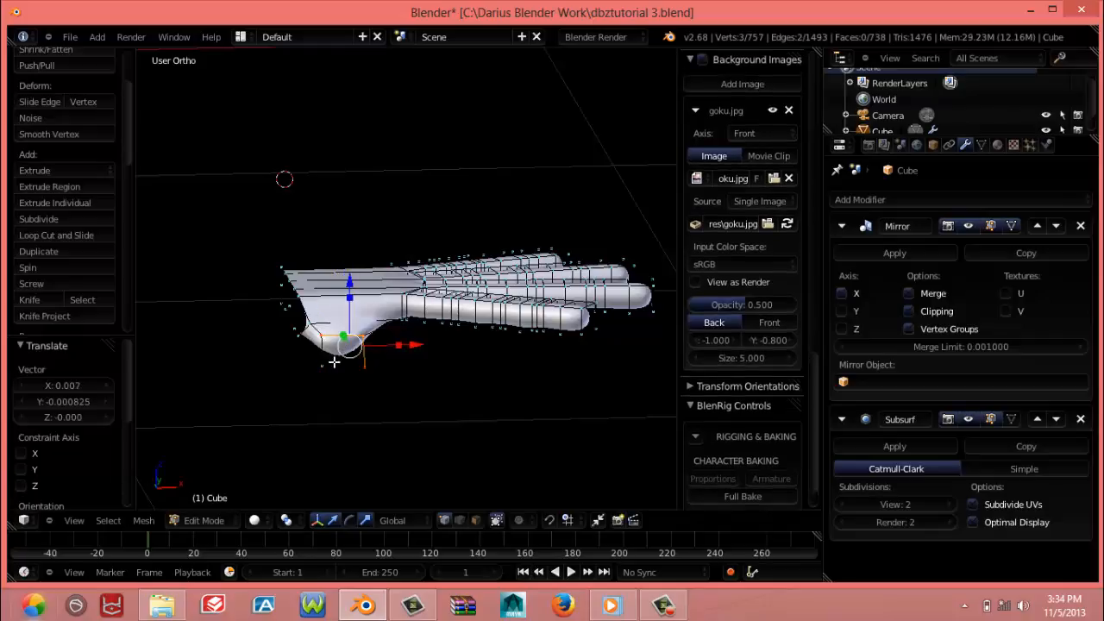
{"action": "right_click", "coordinate": [335, 363], "text": "shift"}
{"action": "key", "text": "KP_7"}
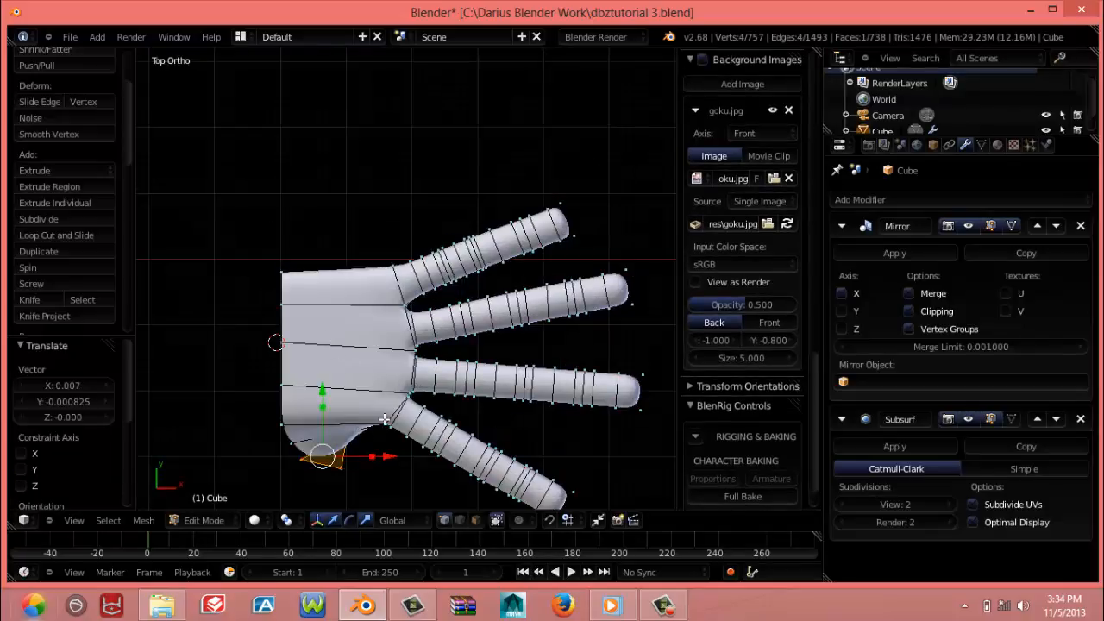
{"action": "key", "text": "KP_3"}
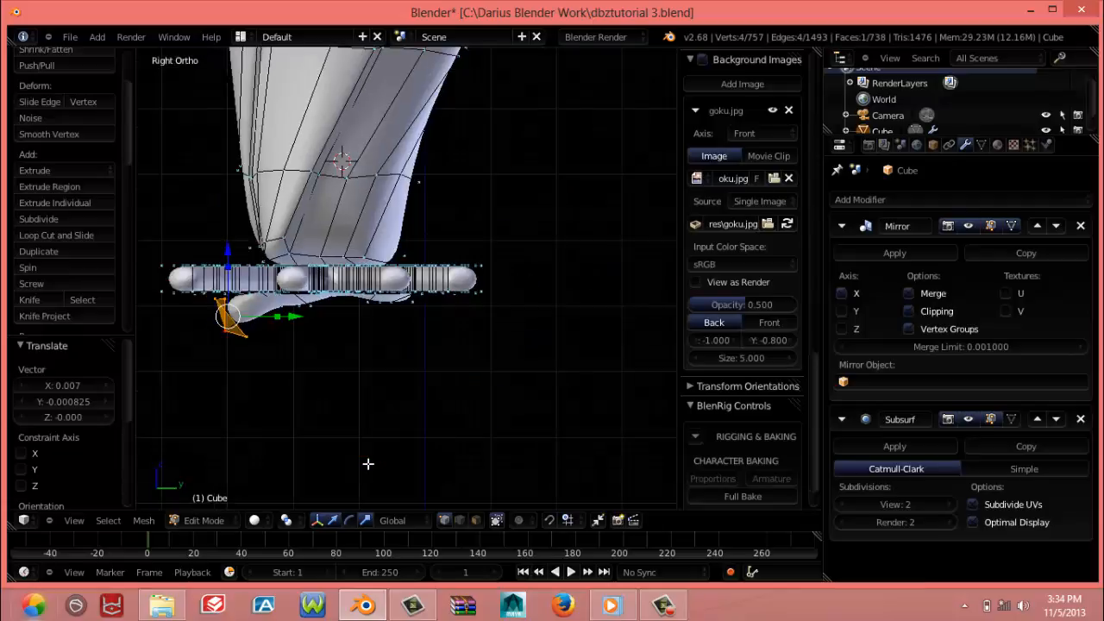
Try moving the end face's lowest vertex about -0.031 Y and 0.009 Z, and undo the move
{"action": "right_click", "coordinate": [246, 338]}
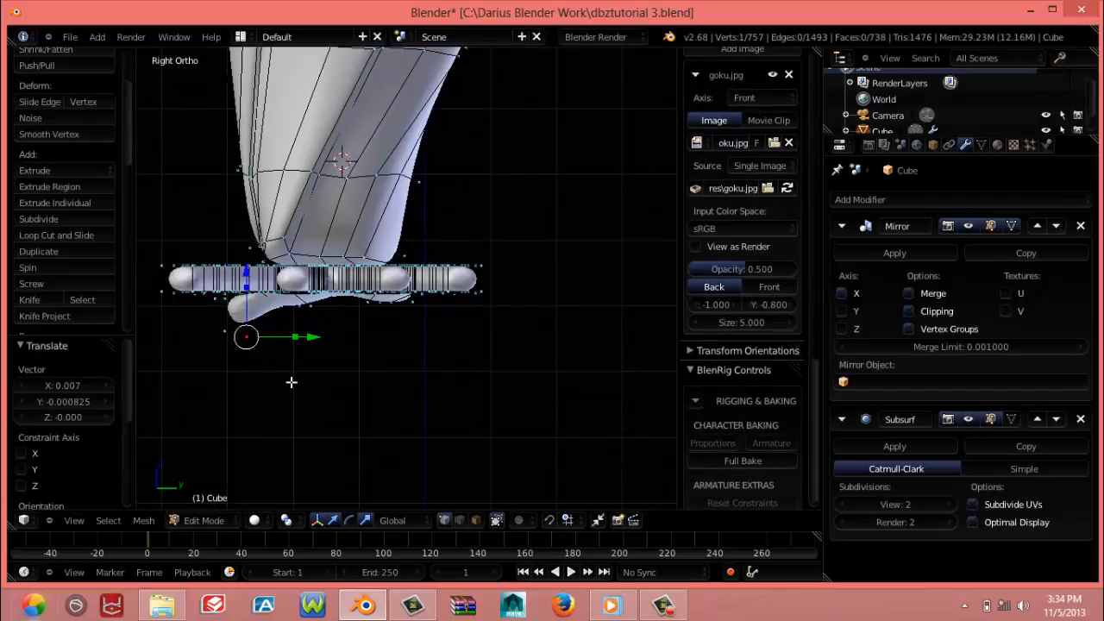
{"action": "key", "text": "g"}
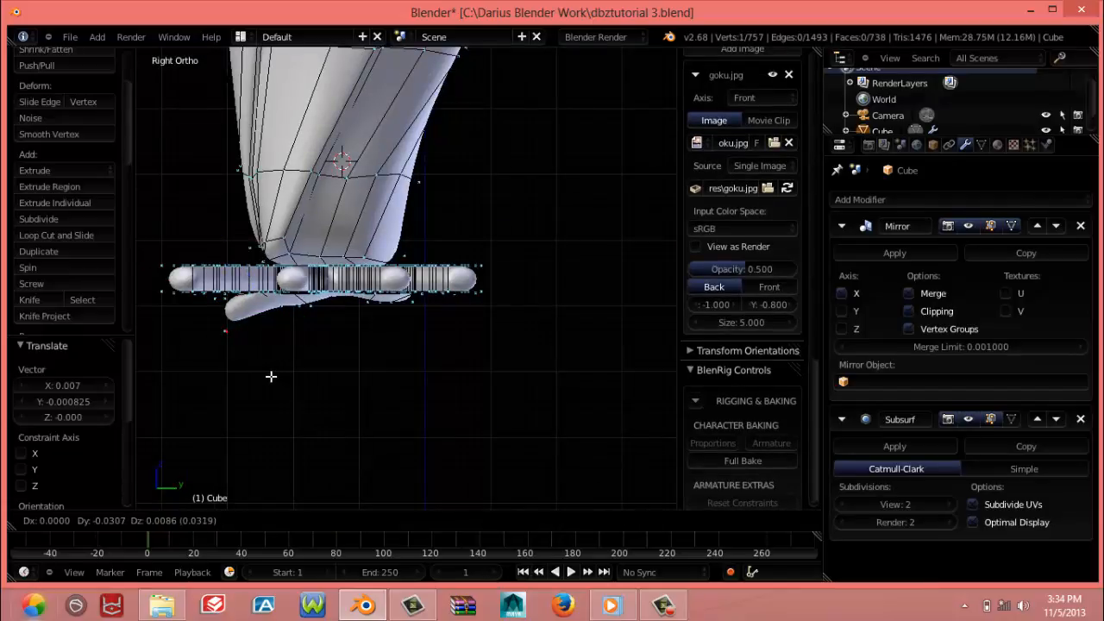
{"action": "left_click", "coordinate": [271, 376]}
{"action": "key", "text": "ctrl+z"}
{"action": "key", "text": "ctrl+z"}
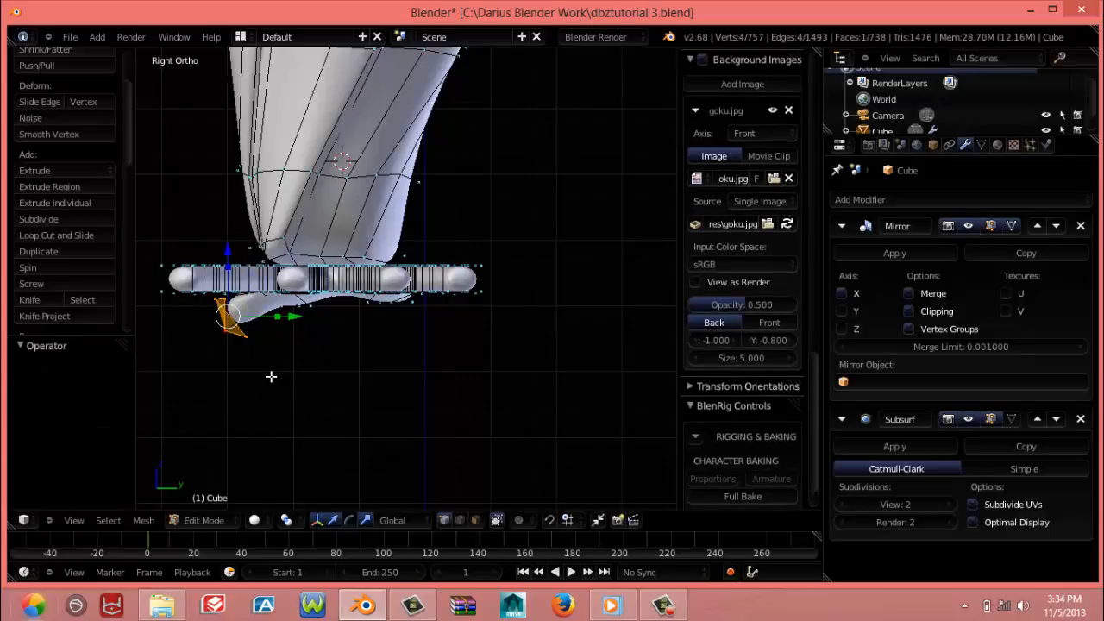
Flatten the thumb base's end face by scaling its four vertices to 0 along Y
{"action": "key", "text": "s"}
{"action": "type", "text": "y"}
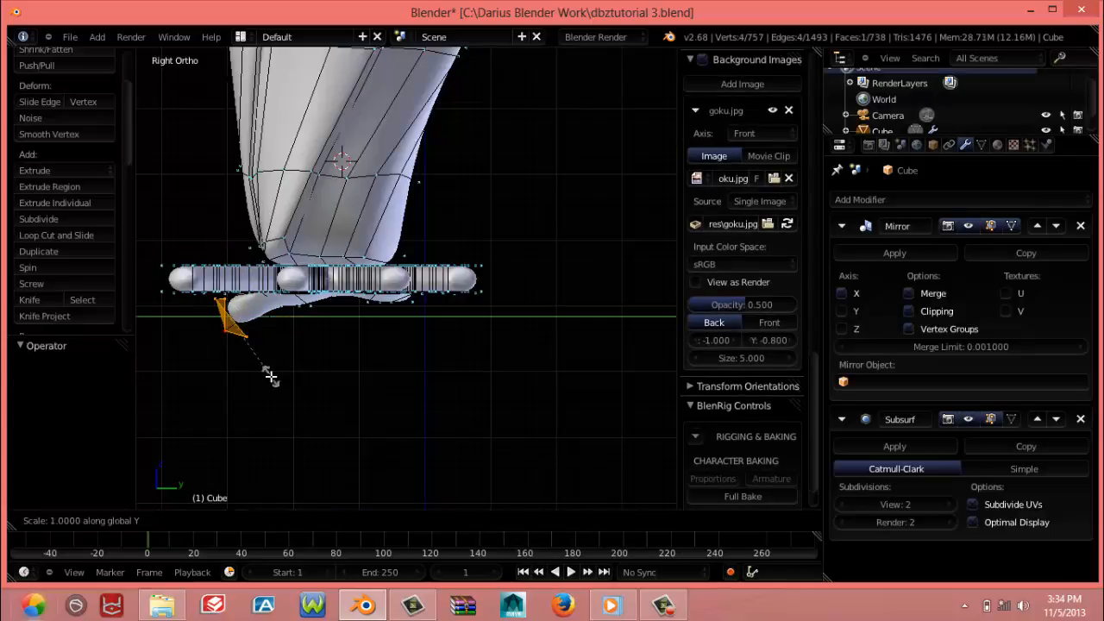
{"action": "type", "text": "0"}
{"action": "key", "text": "Return"}
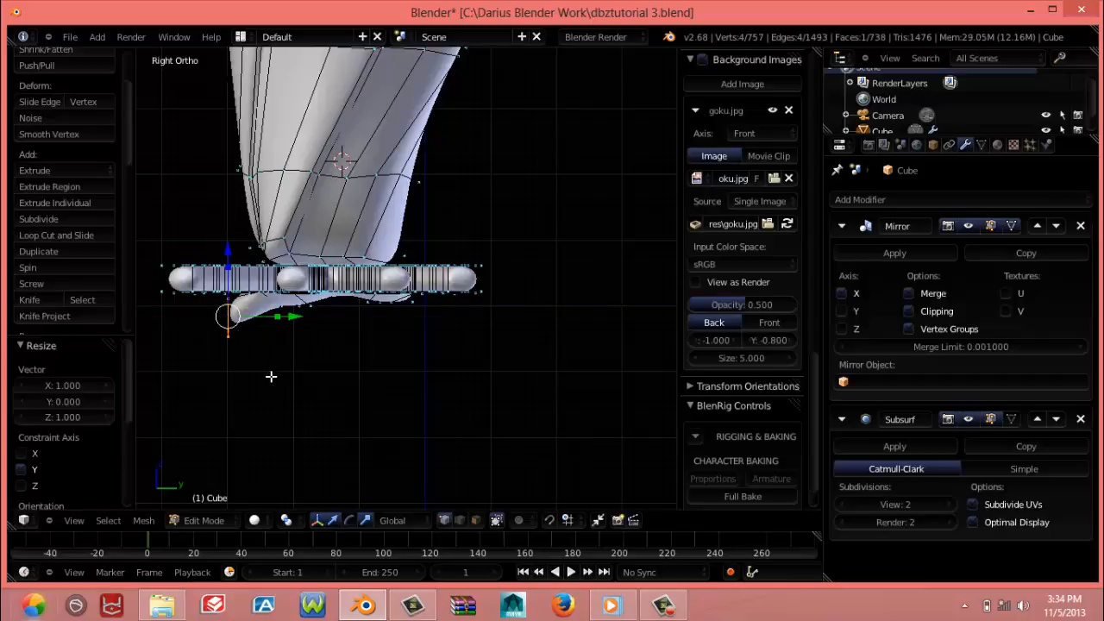
Raise the flattened thumb end face by 0.021 along Z in the right view
{"action": "key", "text": "KP_7"}
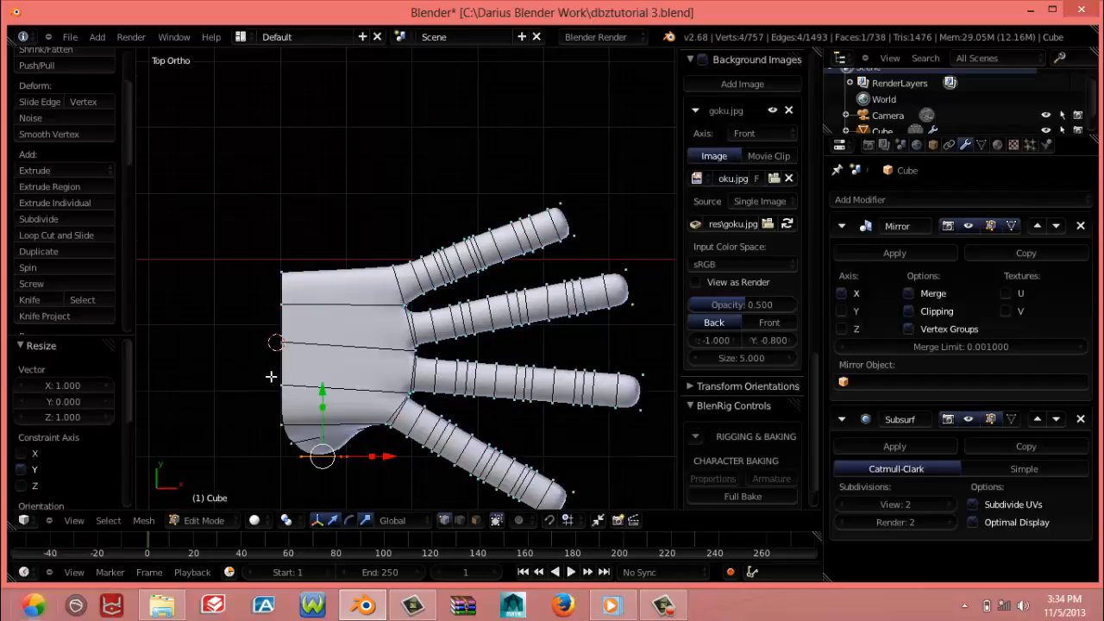
{"action": "key", "text": "KP_3"}
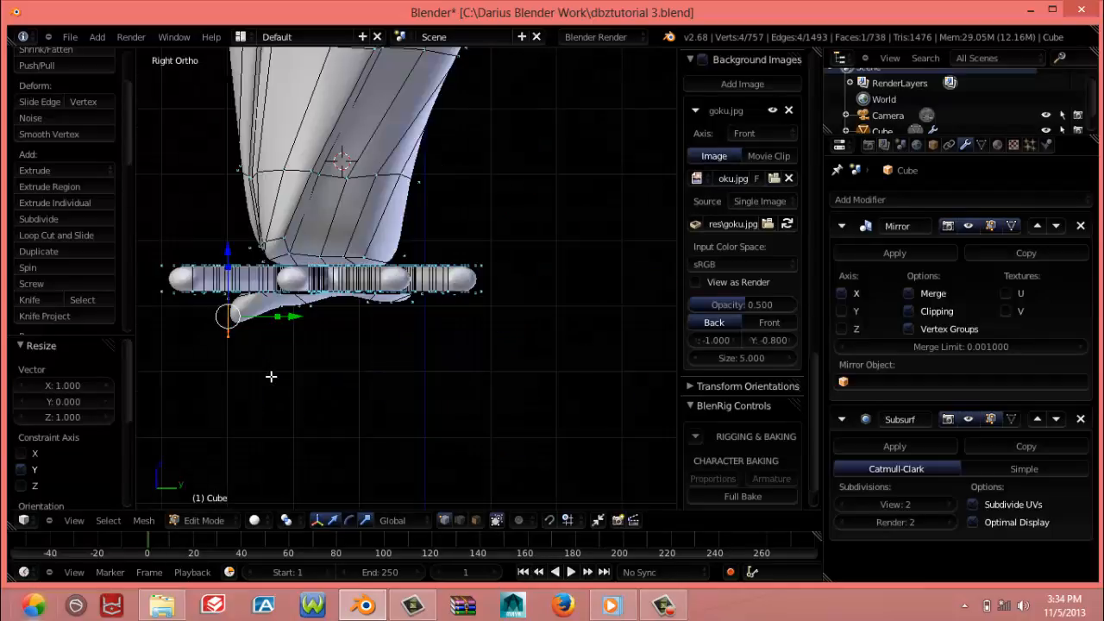
{"action": "key", "text": "g"}
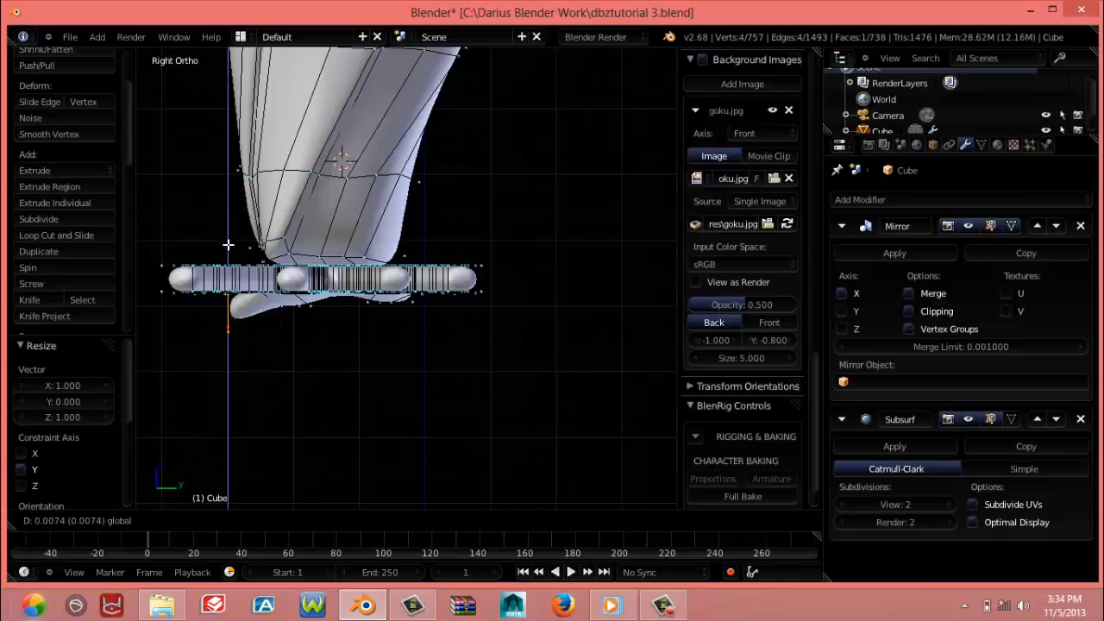
{"action": "key", "text": "z"}
{"action": "left_click", "coordinate": [230, 249]}
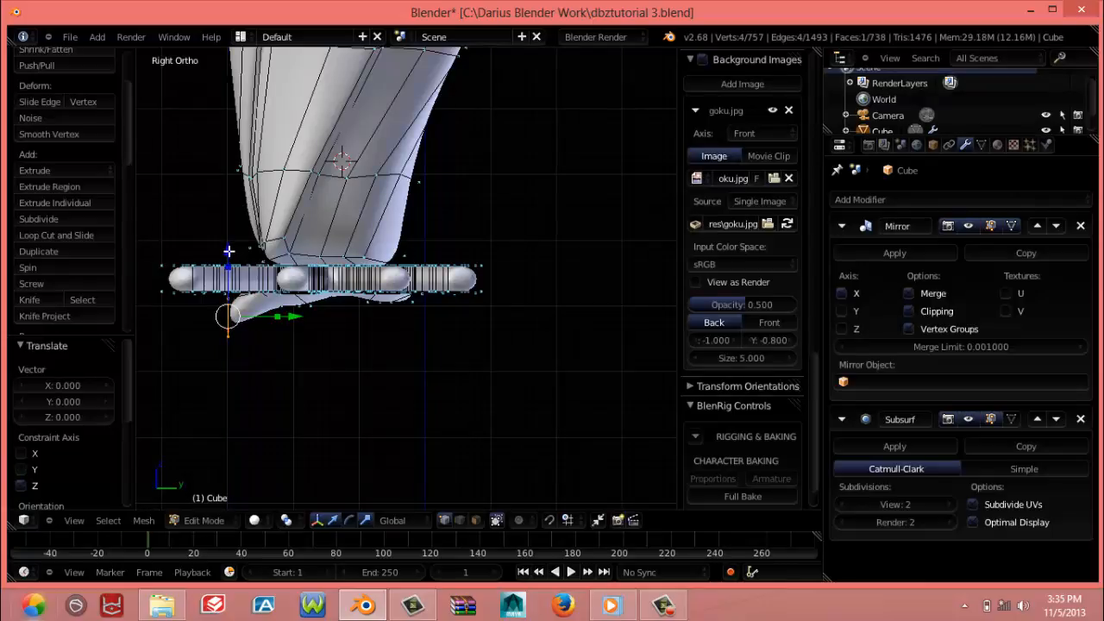
{"action": "key", "text": "g"}
{"action": "key", "text": "z"}
{"action": "left_click", "coordinate": [231, 237]}
Move the thumb base's wrist-side vertex by -0.006 X, 0.008 Y and 0.018 Z
{"action": "middle_click_drag", "start_coordinate": [231, 237], "coordinate": [386, 402]}
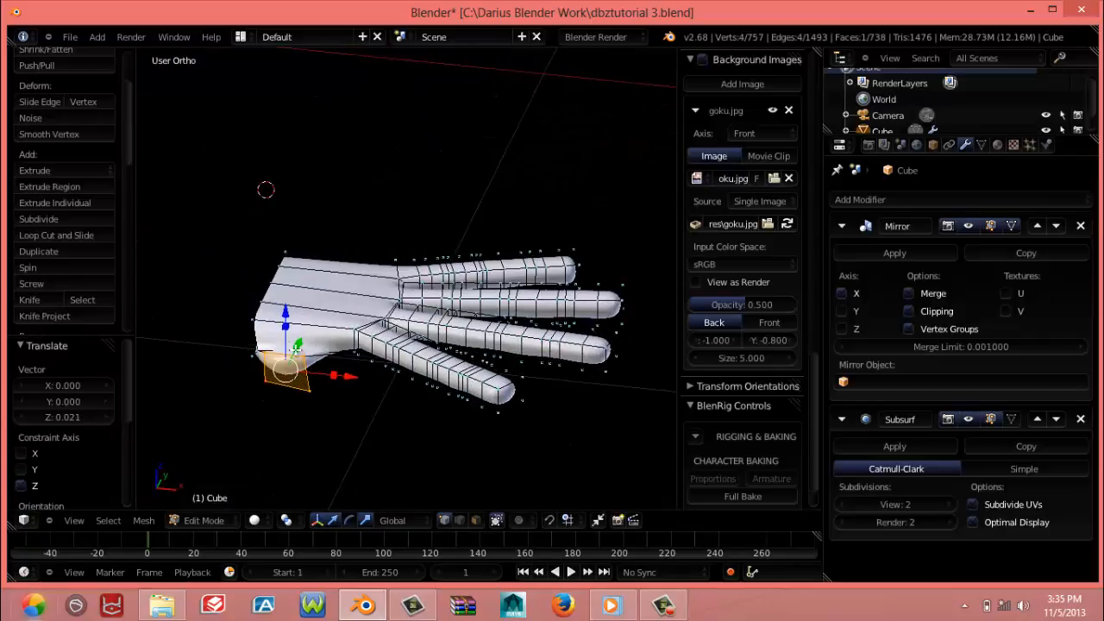
{"action": "right_click", "coordinate": [257, 352]}
{"action": "key", "text": "g"}
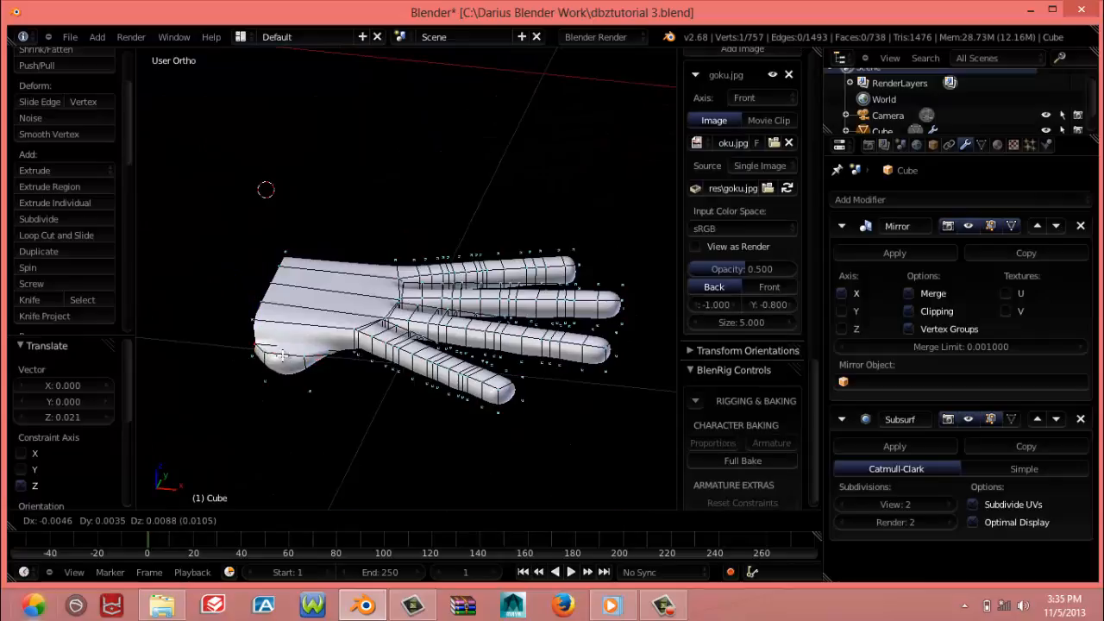
{"action": "left_click", "coordinate": [291, 354]}
{"action": "key", "text": "g"}
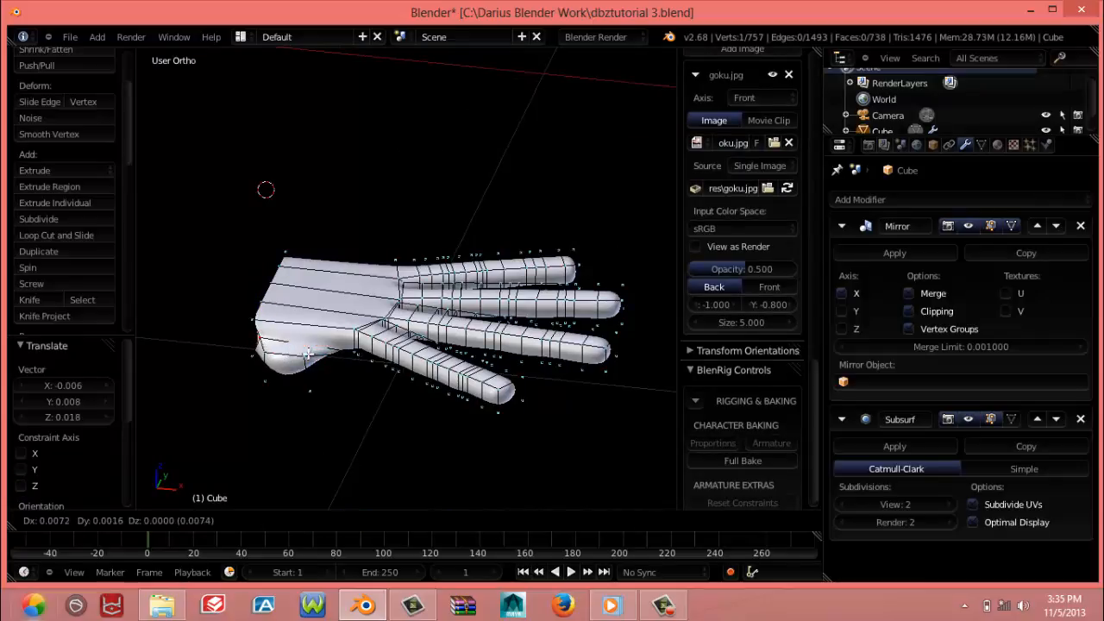
{"action": "left_click", "coordinate": [302, 354]}
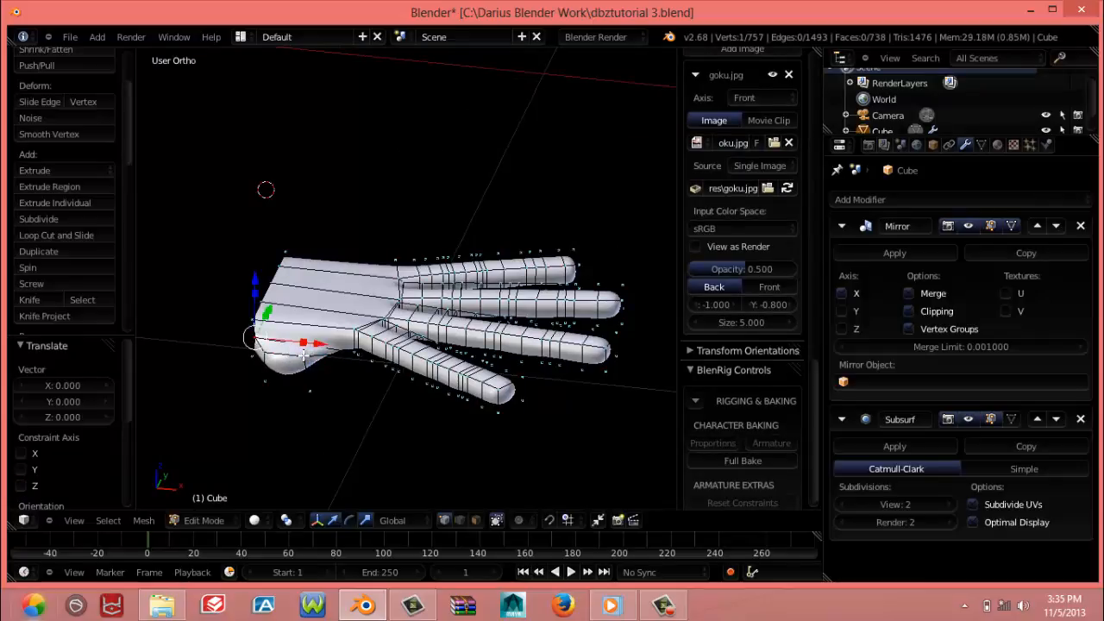
Reselect the thumb end's four vertices and extrude them by -0.139 along Y in the top view
{"action": "key", "text": "a"}
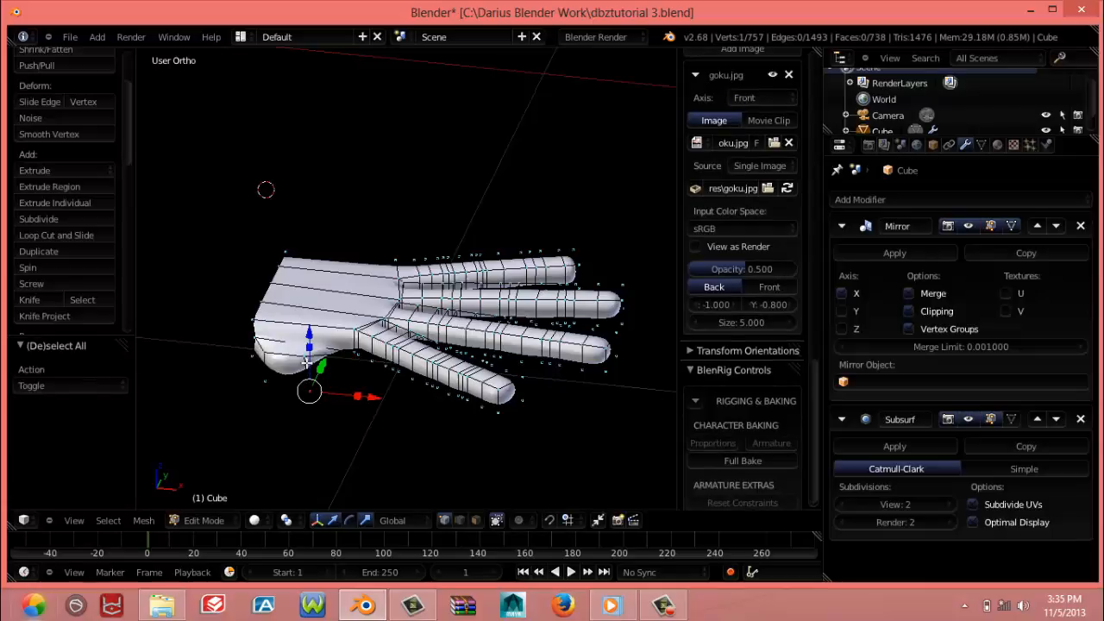
{"action": "right_click", "coordinate": [307, 362]}
{"action": "right_click", "coordinate": [309, 387], "text": "shift"}
{"action": "right_click", "coordinate": [266, 378], "text": "shift"}
{"action": "right_click", "coordinate": [268, 355], "text": "shift"}
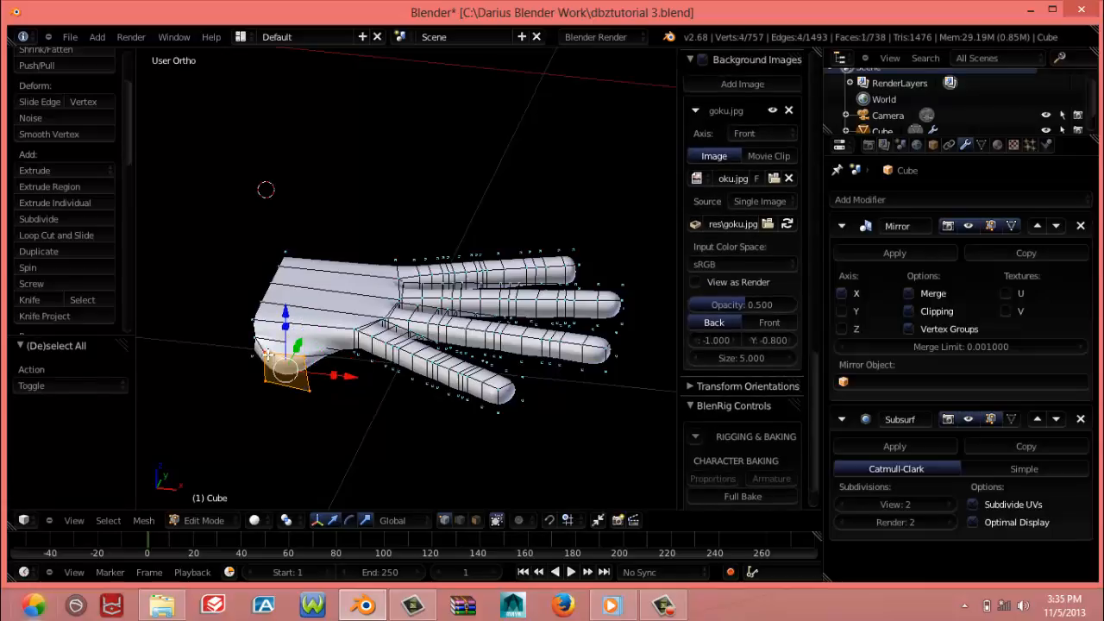
{"action": "key", "text": "KP_7"}
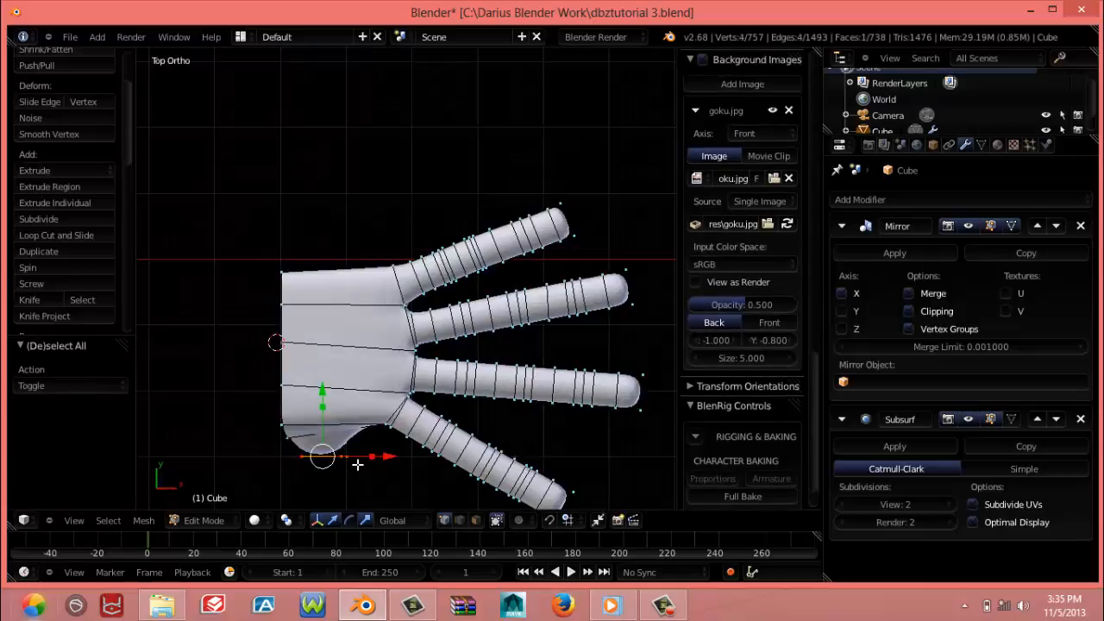
{"action": "key", "text": "e"}
{"action": "left_click", "coordinate": [323, 466]}
{"action": "scroll", "coordinate": [323, 466], "scroll_direction": "down", "scroll_amount": 2}
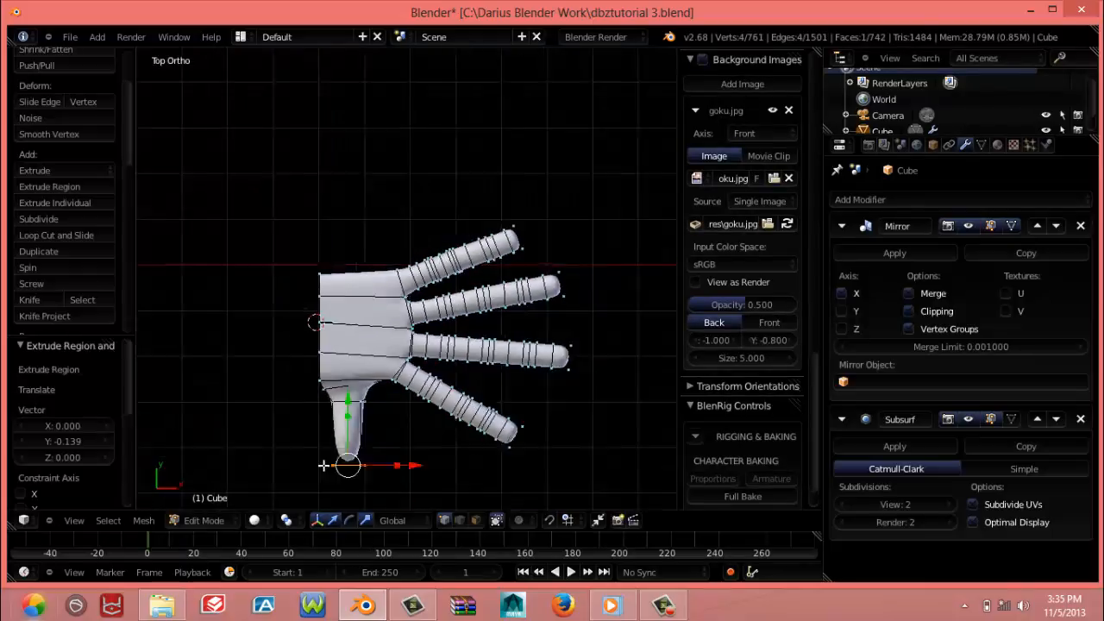
Rotate the thumb tip face by about 22.8° and move it by -0.009 X and -0.021 Y
{"action": "scroll", "coordinate": [329, 456], "scroll_direction": "down", "scroll_amount": 3}
{"action": "key", "text": "r"}
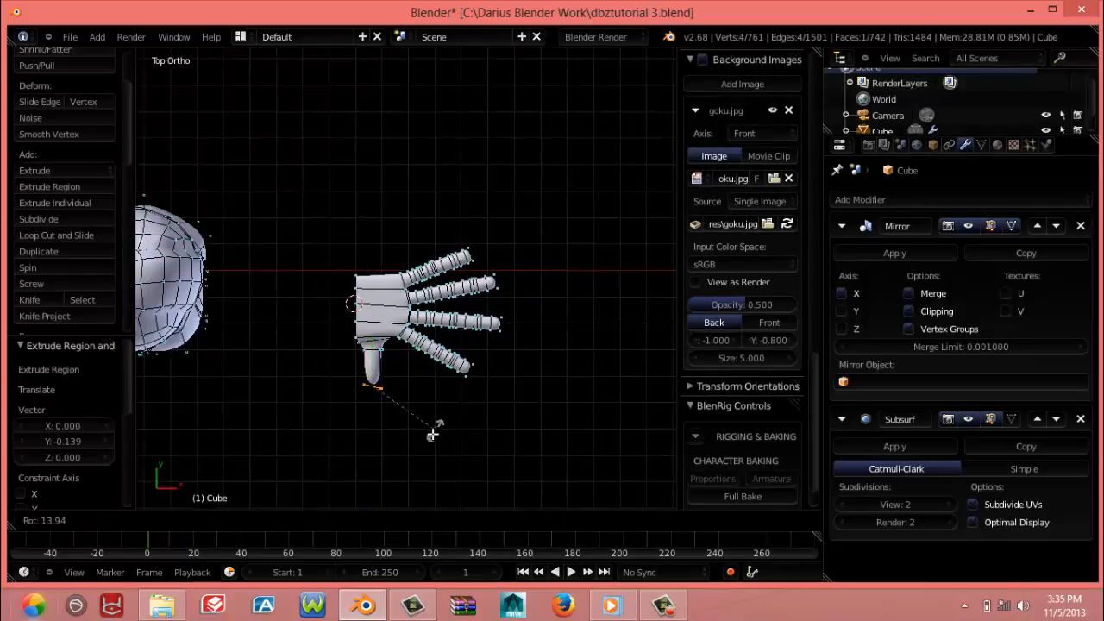
{"action": "left_click", "coordinate": [429, 426]}
{"action": "key", "text": "g"}
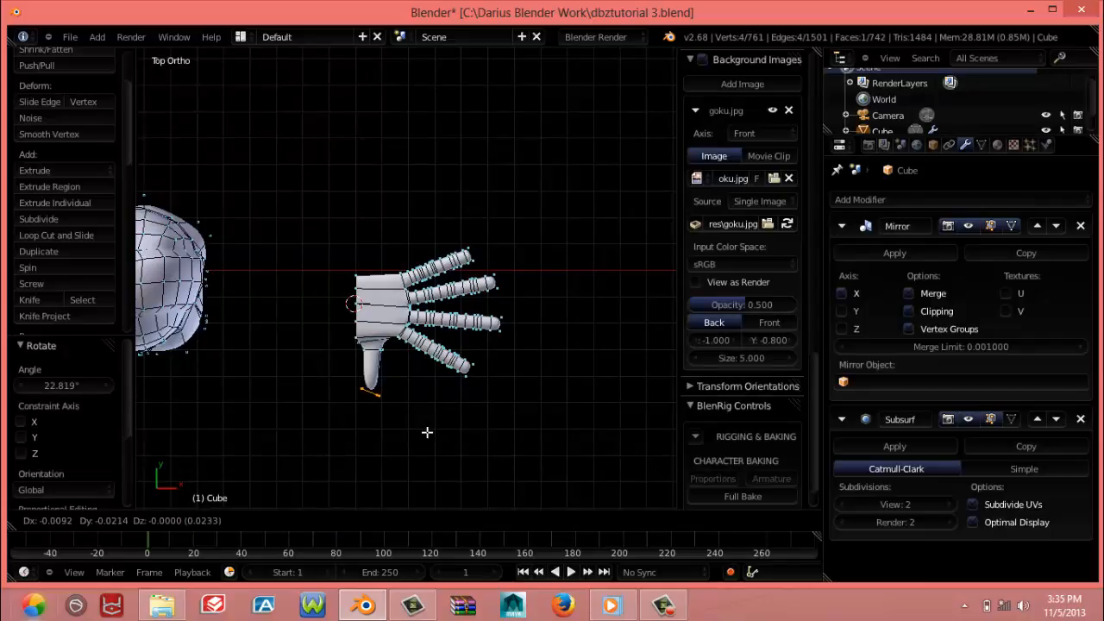
{"action": "left_click", "coordinate": [427, 433]}
Add one centred loop cut around the extruded thumb
{"action": "scroll", "coordinate": [365, 430], "scroll_direction": "up", "scroll_amount": 4}
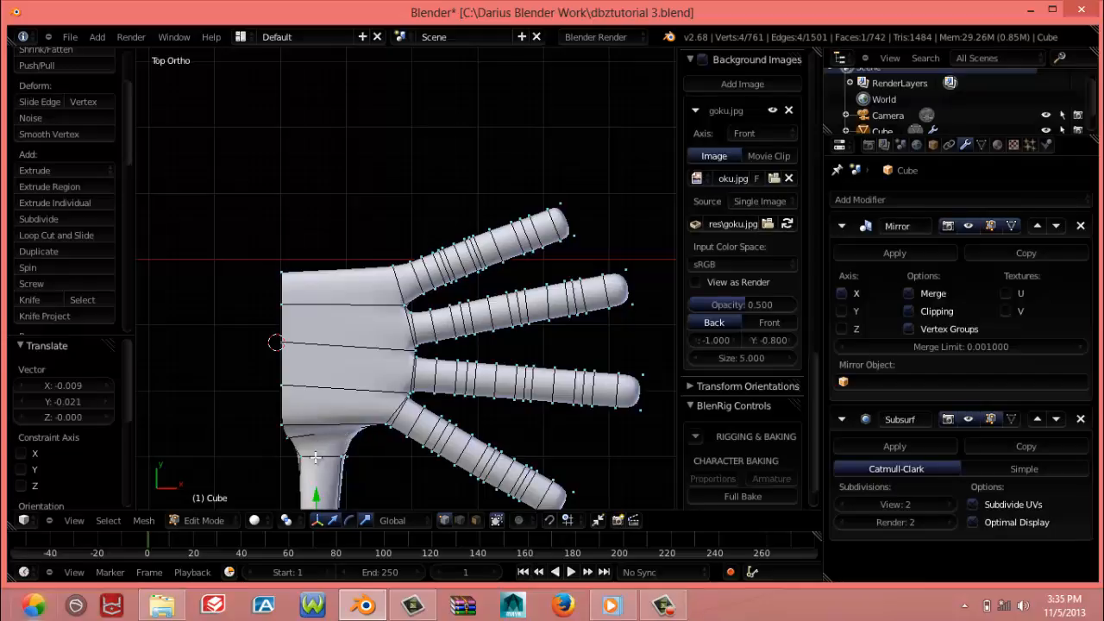
{"action": "middle_click_drag", "start_coordinate": [332, 489], "coordinate": [328, 412], "text": "shift"}
{"action": "middle_click_drag", "start_coordinate": [330, 457], "coordinate": [335, 425], "text": "shift"}
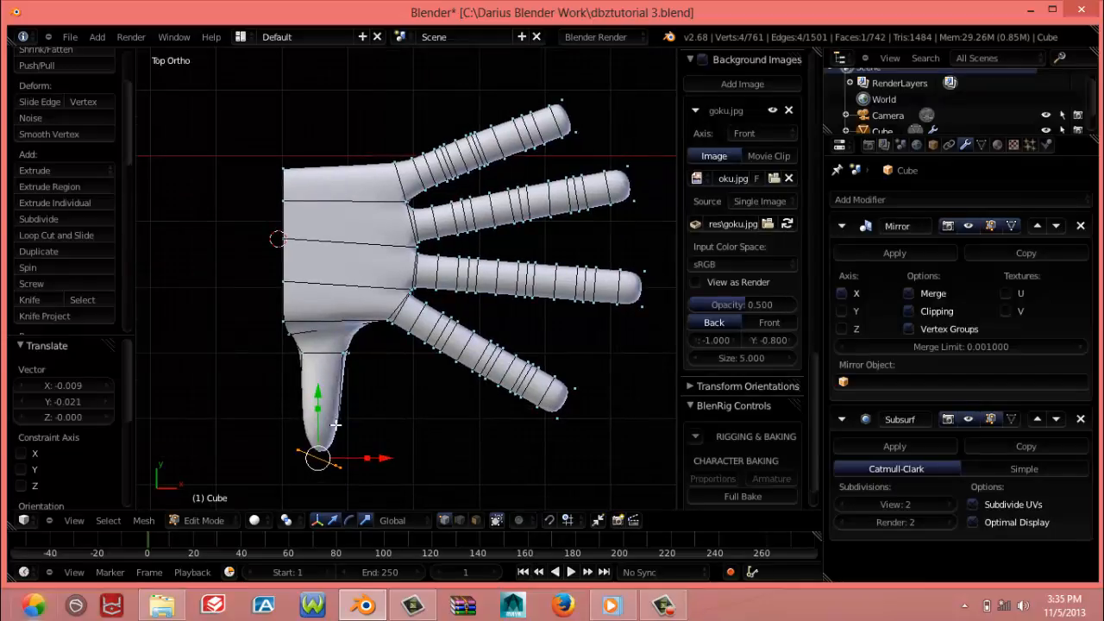
{"action": "key", "text": "ctrl+r"}
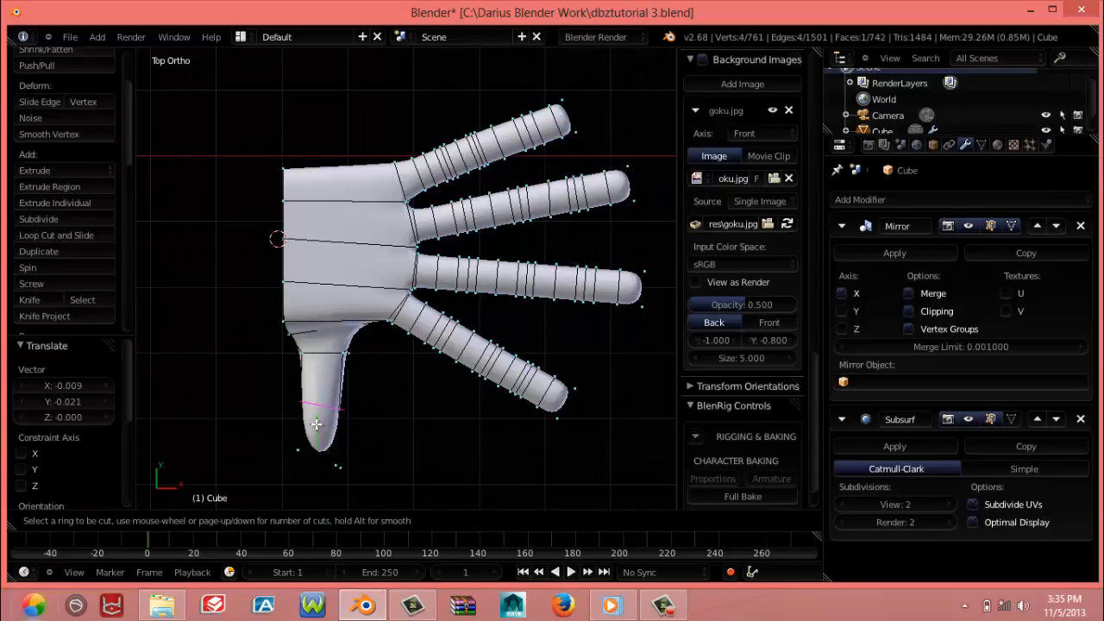
{"action": "left_click", "coordinate": [316, 423]}
{"action": "right_click", "coordinate": [317, 422]}
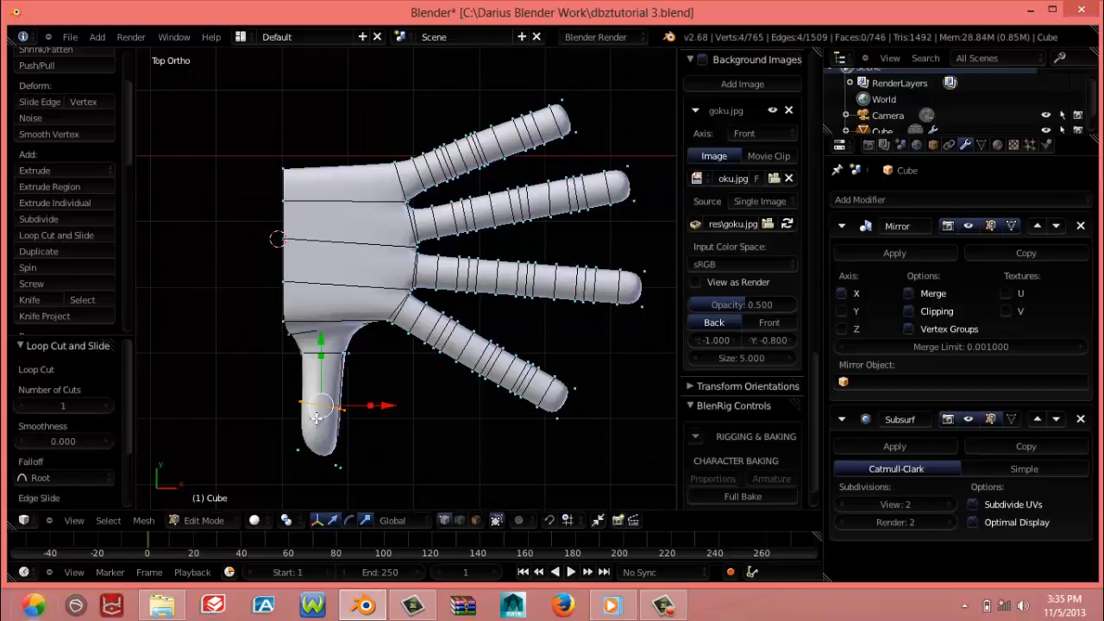
Add two more loop cuts close to the thumb's middle loop, one palm-side slid about -0.709 and one tip-side slid about 0.624
{"action": "key", "text": "ctrl+r"}
{"action": "left_click", "coordinate": [328, 392]}
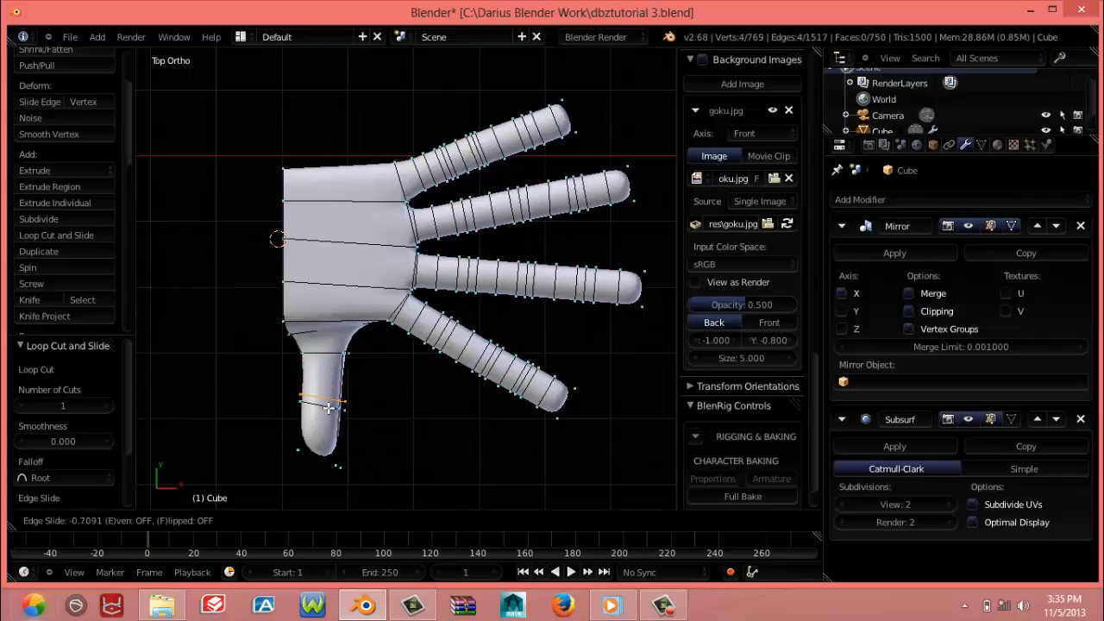
{"action": "left_click", "coordinate": [328, 407]}
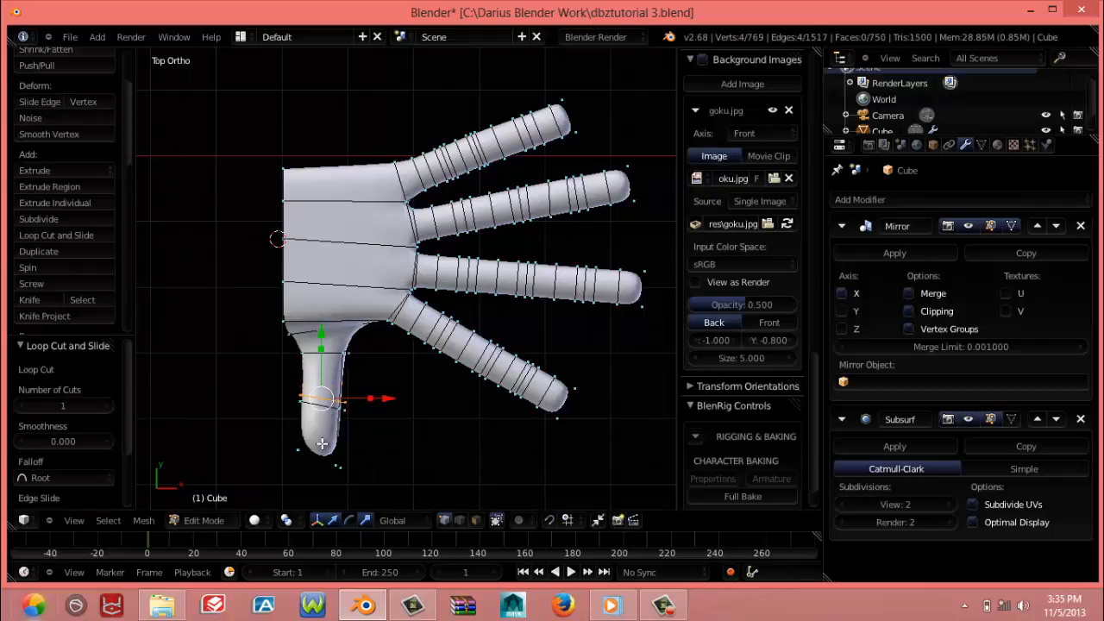
{"action": "key", "text": "ctrl+r"}
{"action": "left_click", "coordinate": [333, 427]}
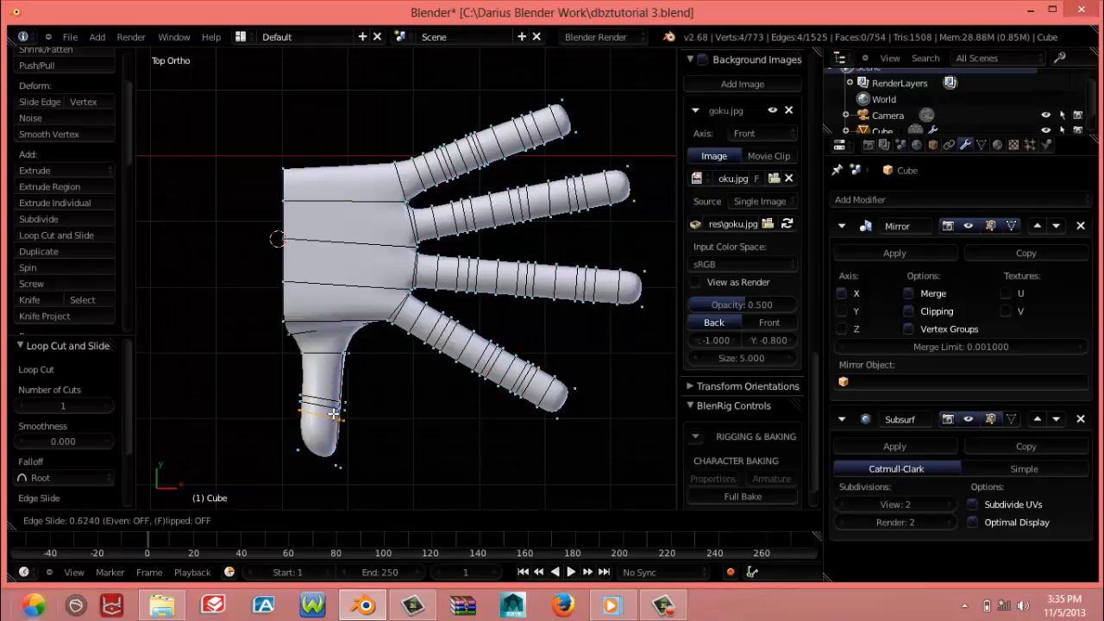
{"action": "left_click", "coordinate": [333, 413]}
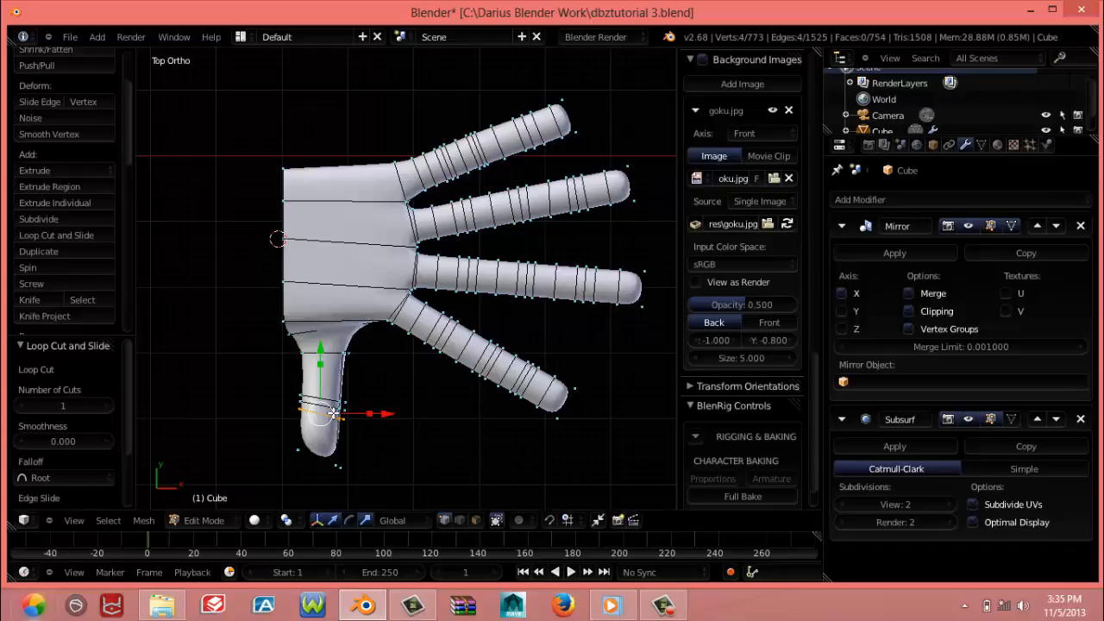
{"action": "middle_click_drag", "start_coordinate": [344, 459], "coordinate": [344, 455]}
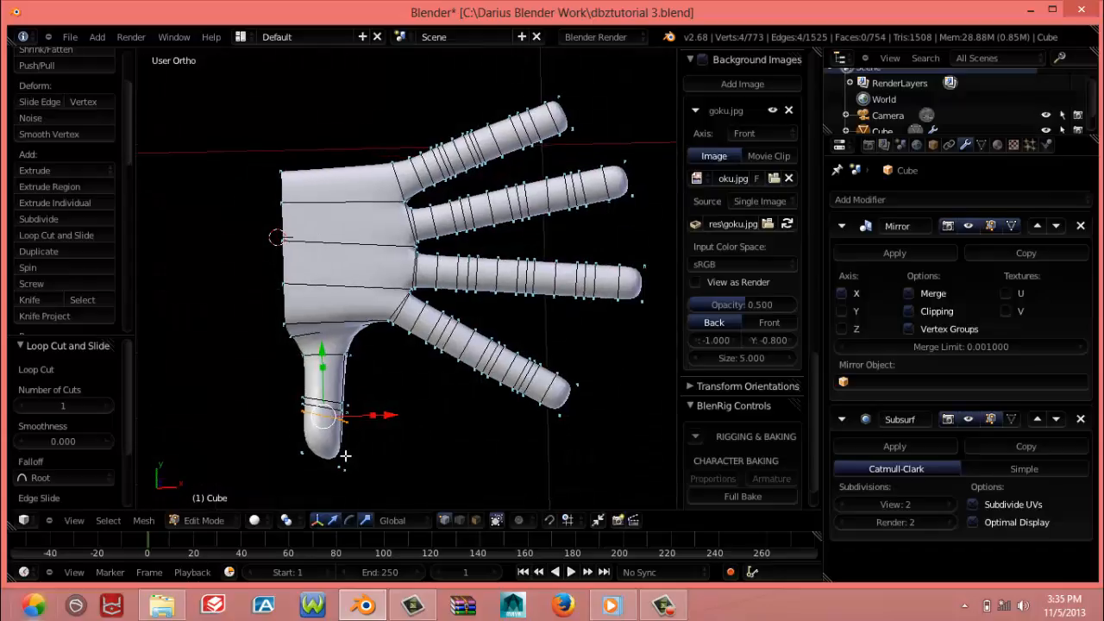
Select the thumb tip's end vertices in the top view and rotate them by about -37.3°
{"action": "key", "text": "KP_3"}
{"action": "key", "text": "KP_7"}
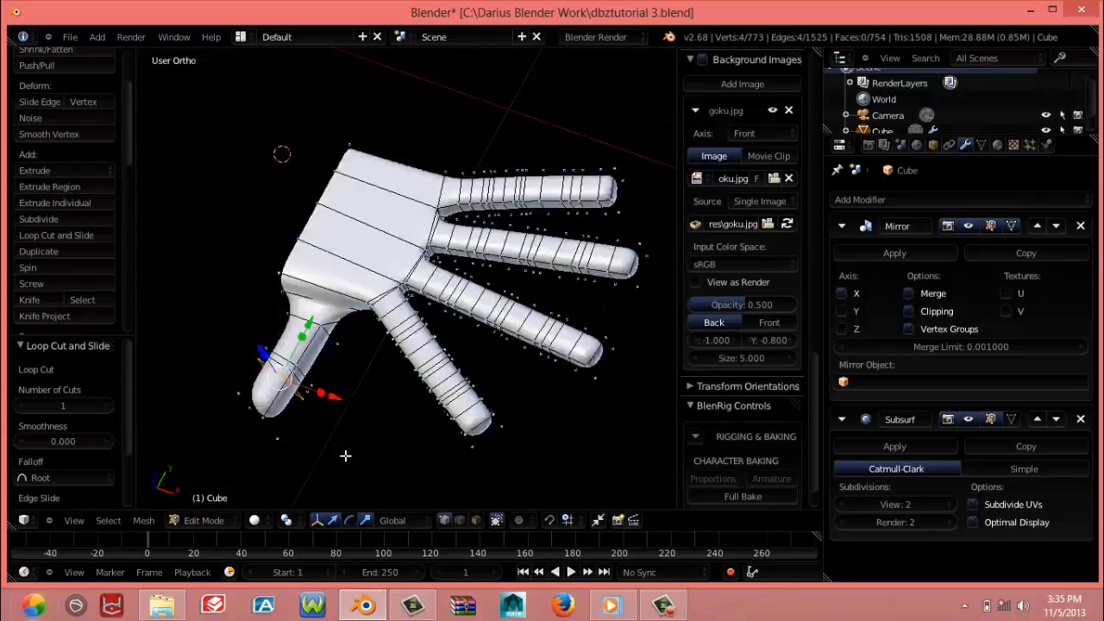
{"action": "key", "text": "a"}
{"action": "key", "text": "z"}
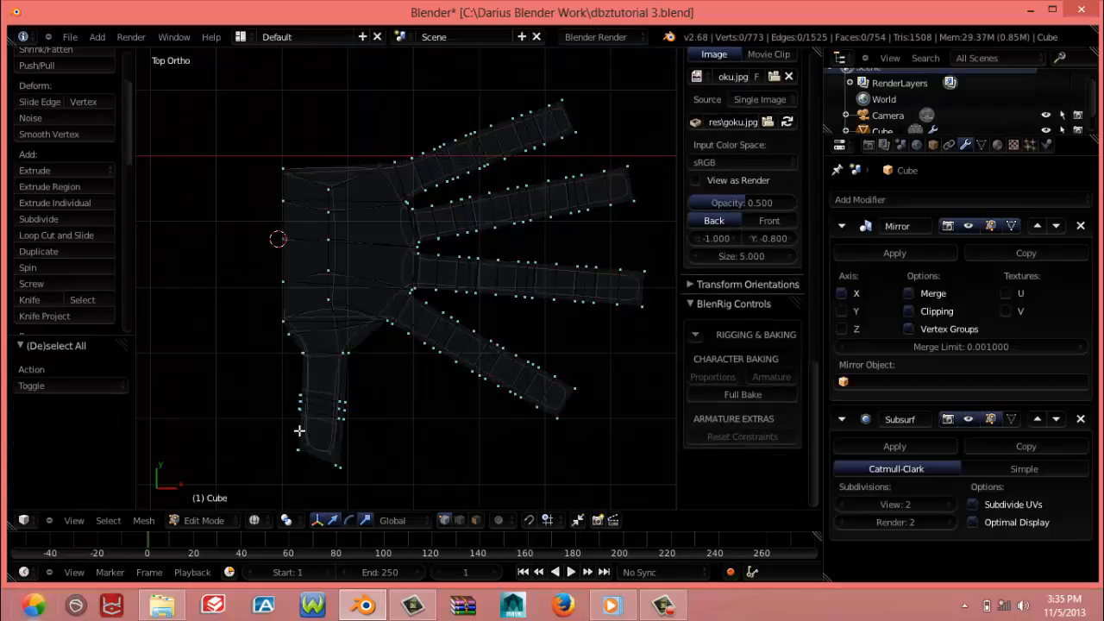
{"action": "key", "text": "b"}
{"action": "left_click_drag", "start_coordinate": [263, 436], "coordinate": [350, 500]}
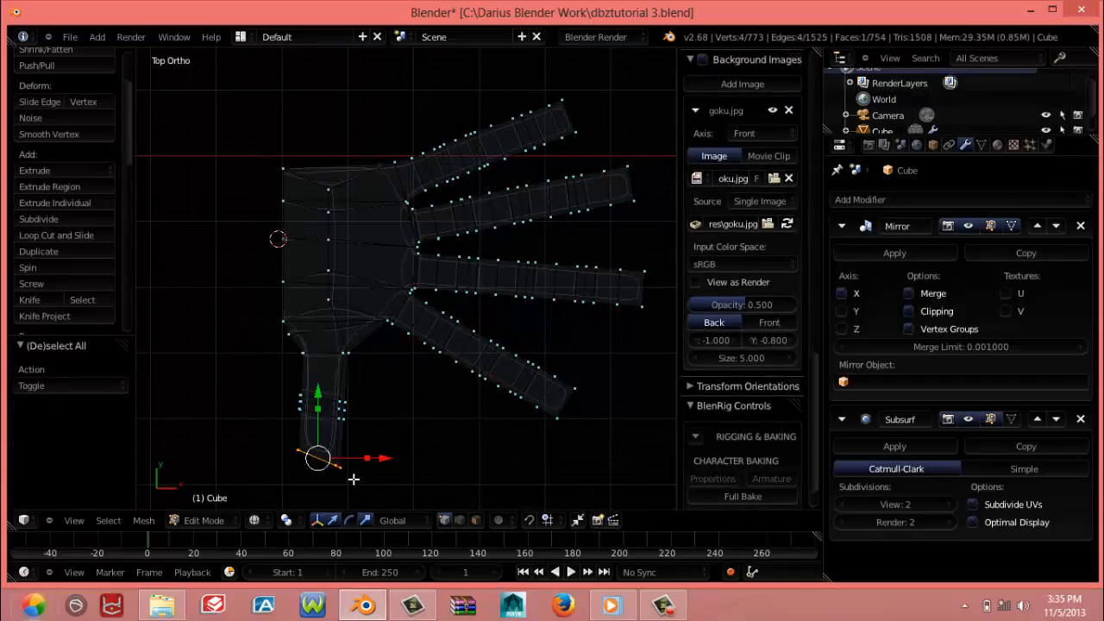
{"action": "key", "text": "r"}
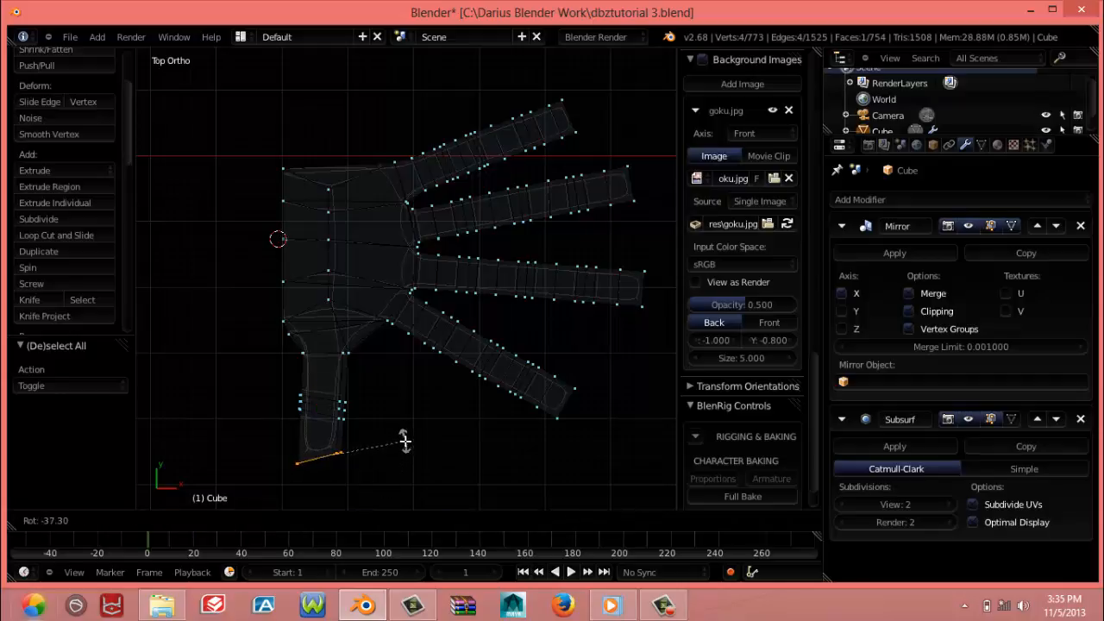
{"action": "left_click", "coordinate": [397, 444]}
Add one loop cut around the thumb near its tip
{"action": "key", "text": "ctrl+r"}
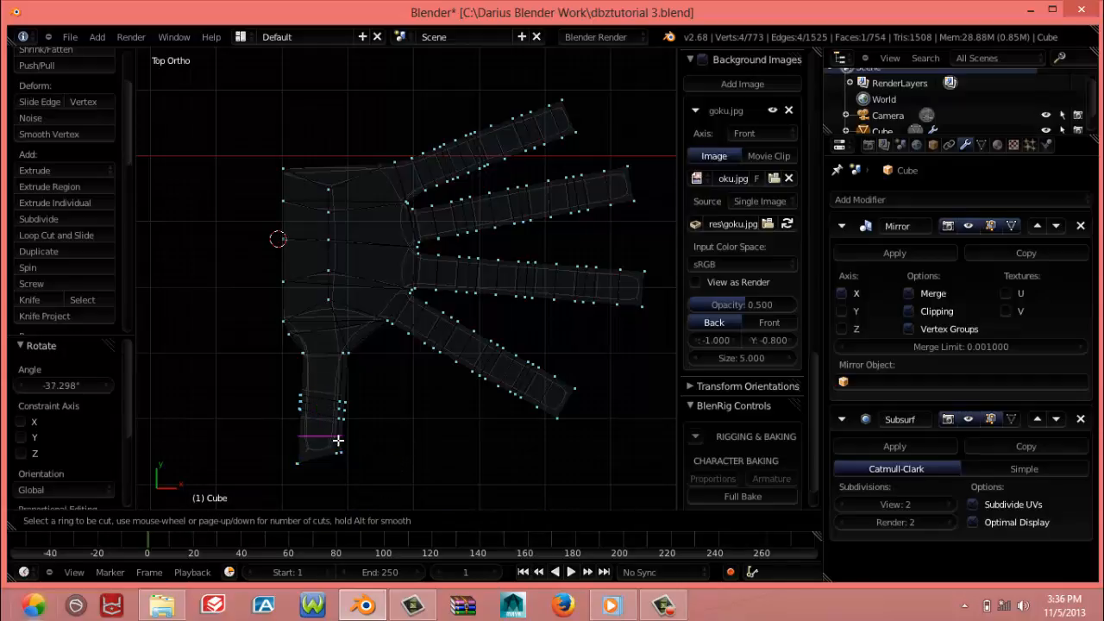
{"action": "left_click", "coordinate": [338, 441]}
{"action": "left_click", "coordinate": [338, 441]}
Select the vertical edge at the thumb tip's corner and move it by about 0.007 along X
{"action": "mouse_move", "coordinate": [357, 465]}
{"action": "middle_mouse_down"}
{"action": "mouse_move", "coordinate": [329, 466]}
{"action": "mouse_move", "coordinate": [257, 358]}
{"action": "middle_mouse_up"}
{"action": "key", "text": "z"}
{"action": "right_click", "coordinate": [244, 329]}
{"action": "right_click", "coordinate": [248, 353], "text": "shift"}
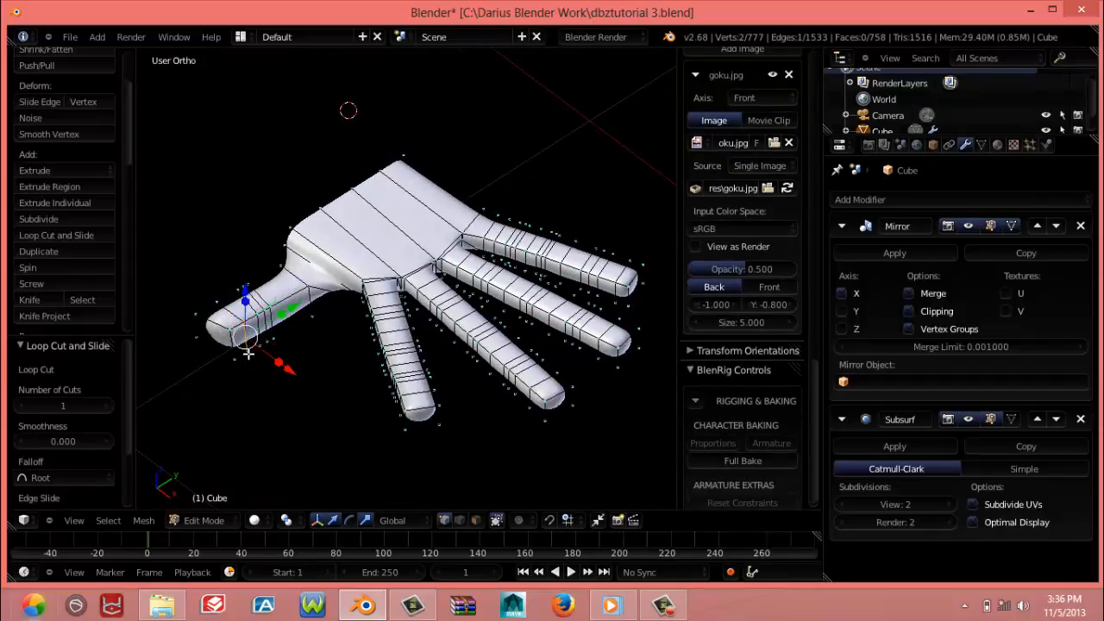
{"action": "middle_click_drag", "start_coordinate": [290, 393], "coordinate": [300, 390]}
{"action": "left_click_drag", "start_coordinate": [310, 393], "coordinate": [313, 394]}
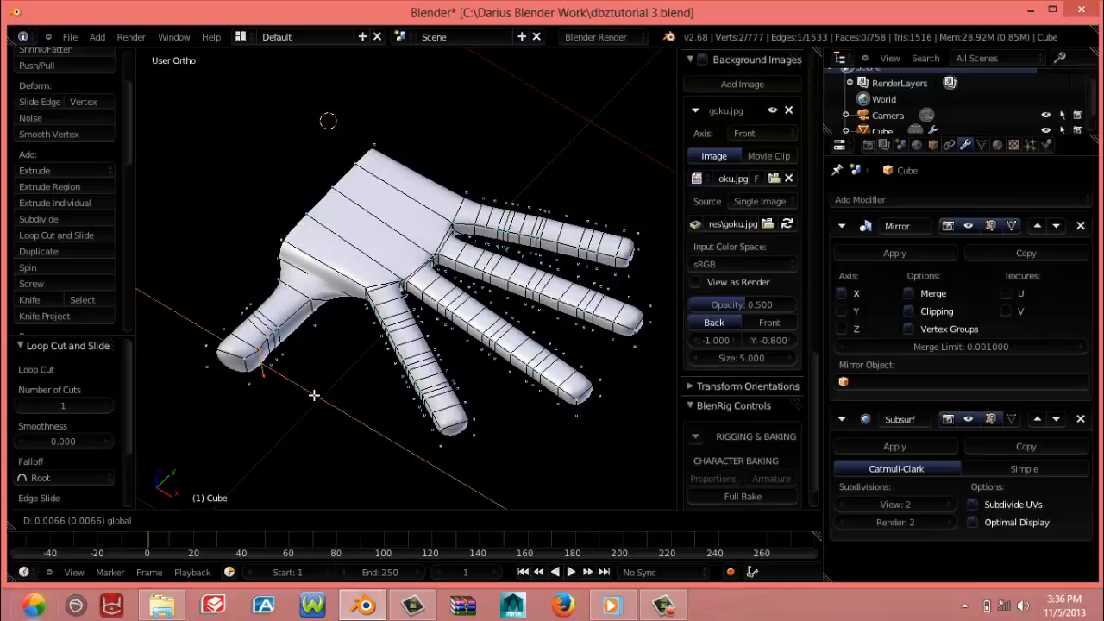
{"action": "left_click", "coordinate": [312, 394]}
Move a vertex at the thumb base by 0.005 X and 0.016 Z, and make a further small upward adjustment there
{"action": "key", "text": "Tab"}
{"action": "middle_click_drag", "start_coordinate": [291, 399], "coordinate": [423, 371]}
{"action": "key", "text": "Tab"}
{"action": "scroll", "coordinate": [388, 374], "scroll_direction": "up", "scroll_amount": 5}
{"action": "scroll", "coordinate": [384, 378], "scroll_direction": "up", "scroll_amount": 2}
{"action": "right_click", "coordinate": [394, 368]}
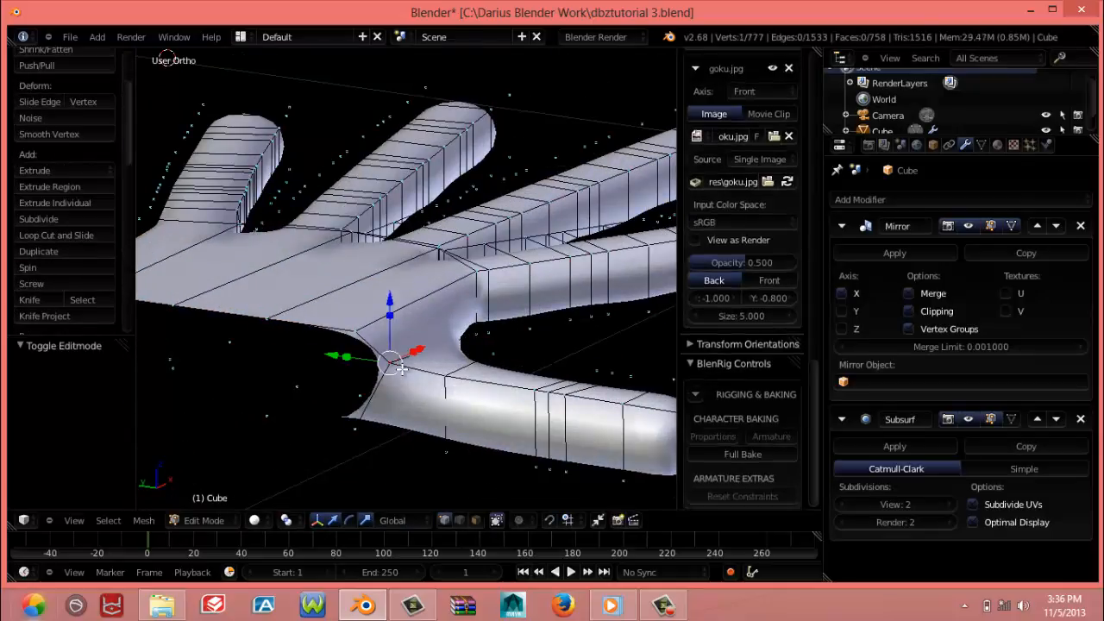
{"action": "key", "text": "g"}
{"action": "left_click", "coordinate": [440, 344]}
{"action": "middle_click_drag", "start_coordinate": [440, 344], "coordinate": [412, 344]}
{"action": "key", "text": "g"}
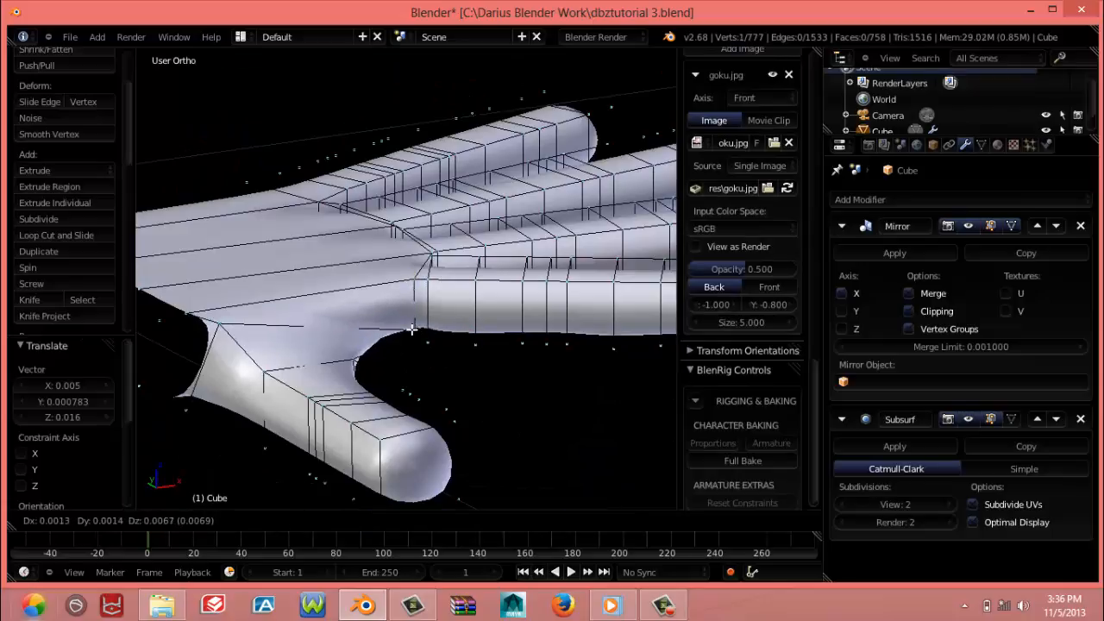
{"action": "left_click", "coordinate": [410, 327]}
Move the palm-side vertex nearest the thumb by 0.047 X, -0.024 Y, 0.008 Z, and again by -0.015 X, 0.004 Y, -0.027 Z
{"action": "middle_click_drag", "start_coordinate": [349, 377], "coordinate": [345, 379]}
{"action": "middle_click_drag", "start_coordinate": [362, 428], "coordinate": [249, 429]}
{"action": "scroll", "coordinate": [342, 409], "scroll_direction": "down", "scroll_amount": 4}
{"action": "middle_click_drag", "start_coordinate": [342, 408], "coordinate": [332, 342]}
{"action": "key", "text": "Tab"}
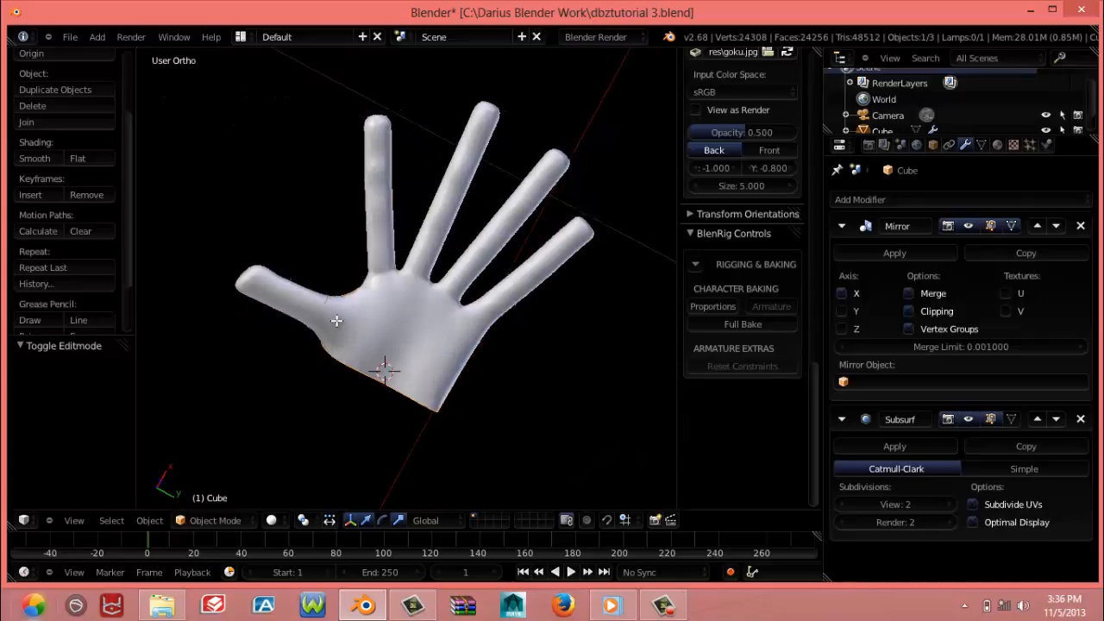
{"action": "right_click", "coordinate": [358, 327]}
{"action": "key", "text": "g"}
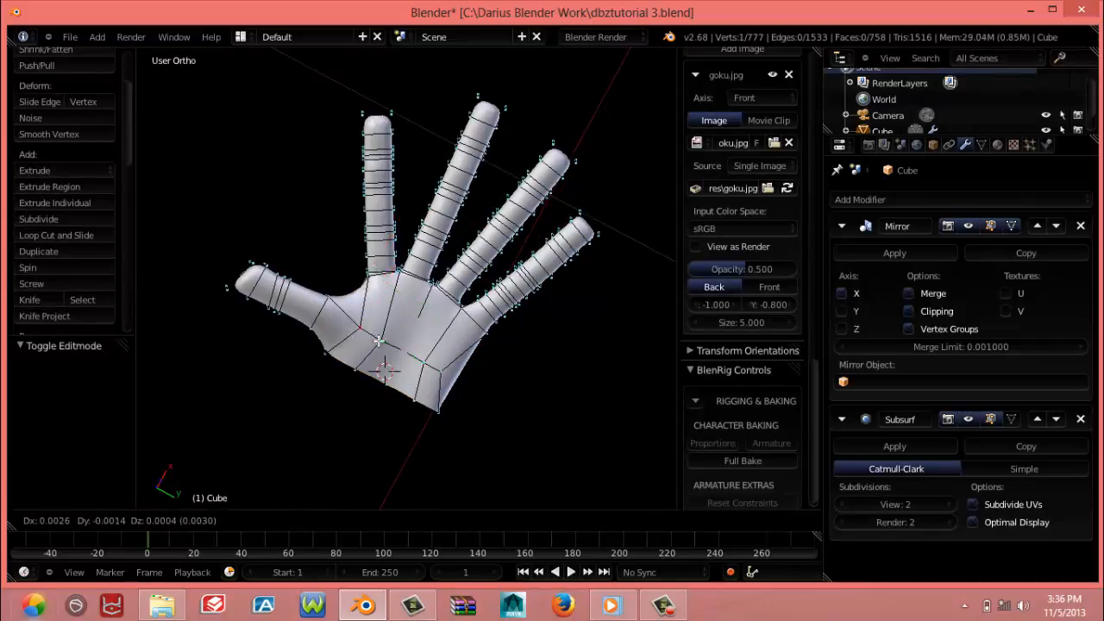
{"action": "left_click", "coordinate": [390, 343]}
{"action": "middle_click_drag", "start_coordinate": [390, 343], "coordinate": [375, 348]}
{"action": "key", "text": "g"}
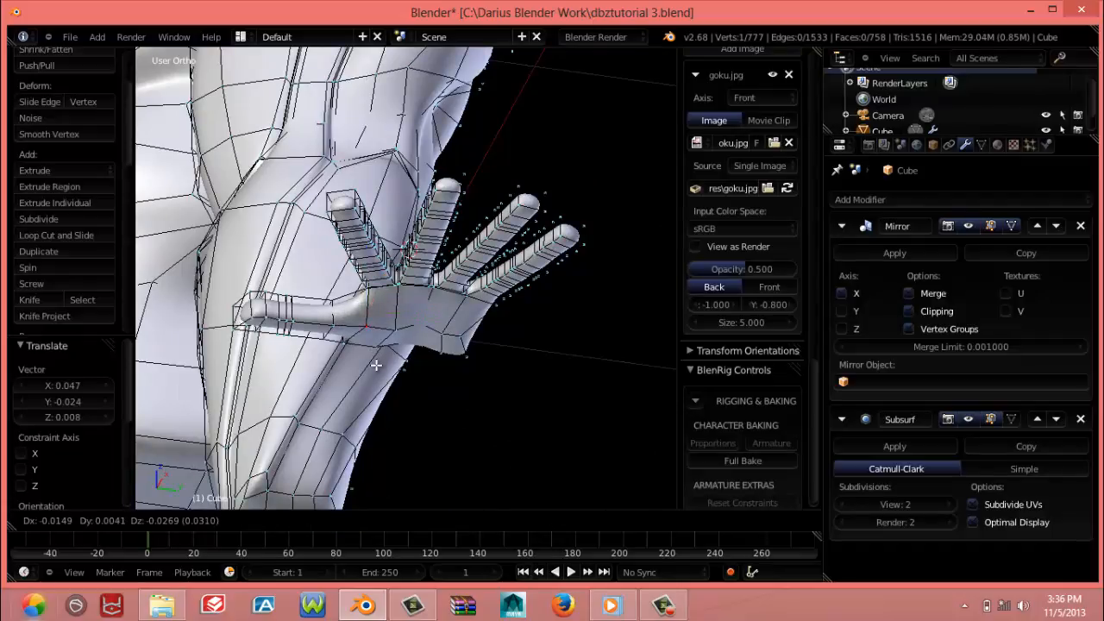
{"action": "left_click", "coordinate": [376, 363]}
Move the three remaining inner palm vertices toward the fingers by 0.033, 0.036 and 0.017 X, shifting the outermost one 0.020 Y as well
{"action": "middle_click_drag", "start_coordinate": [372, 279], "coordinate": [376, 326]}
{"action": "right_click", "coordinate": [397, 347]}
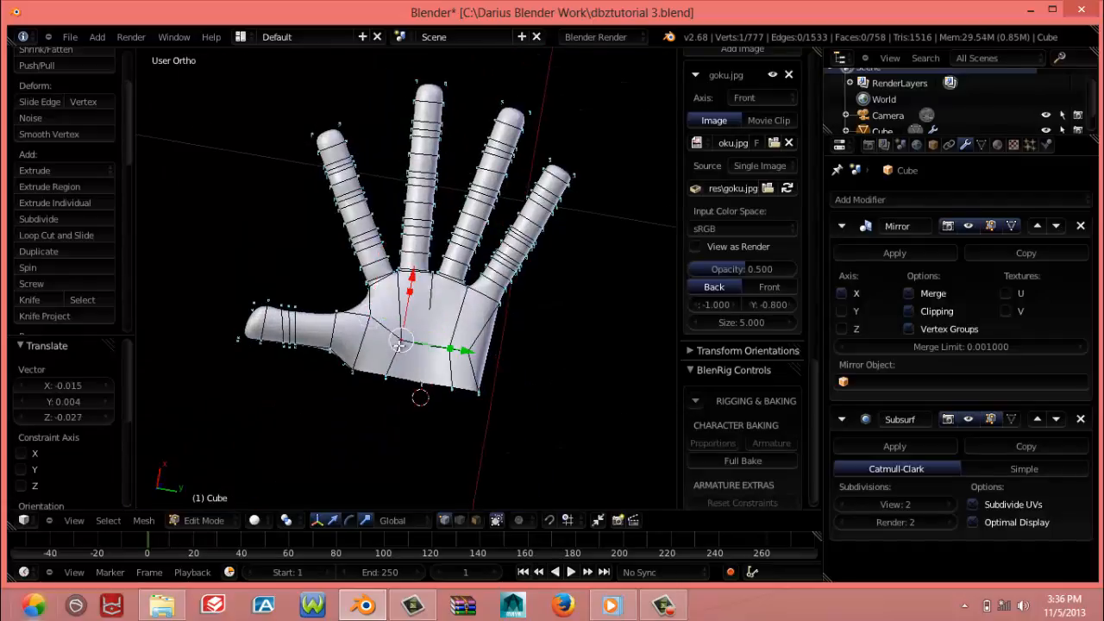
{"action": "key", "text": "g"}
{"action": "left_click", "coordinate": [393, 360]}
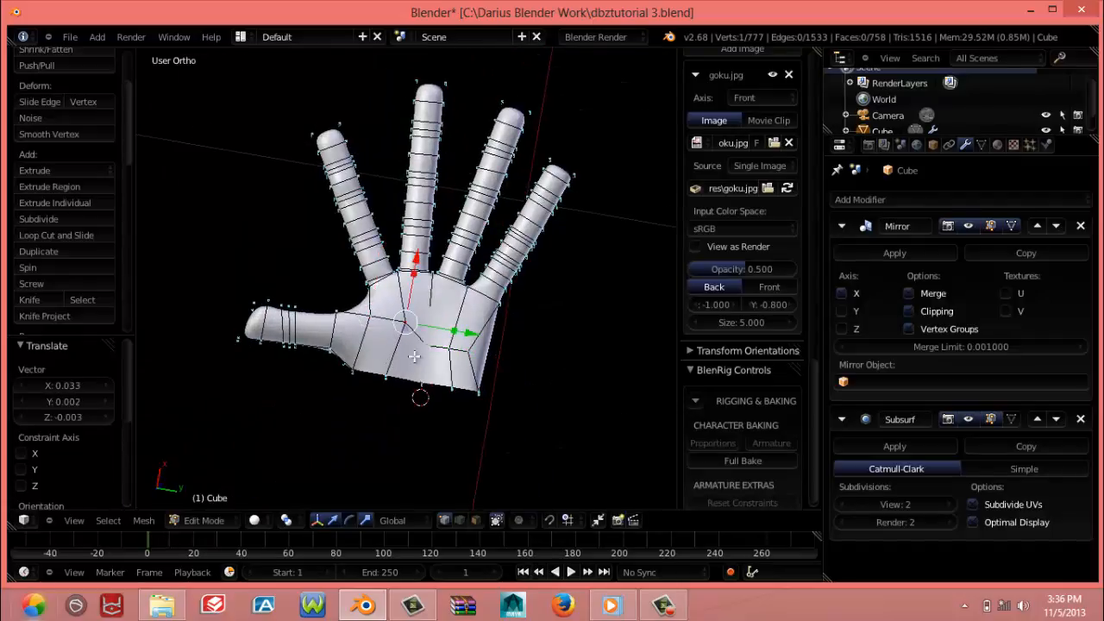
{"action": "right_click", "coordinate": [446, 351]}
{"action": "key", "text": "g"}
{"action": "left_click", "coordinate": [466, 343]}
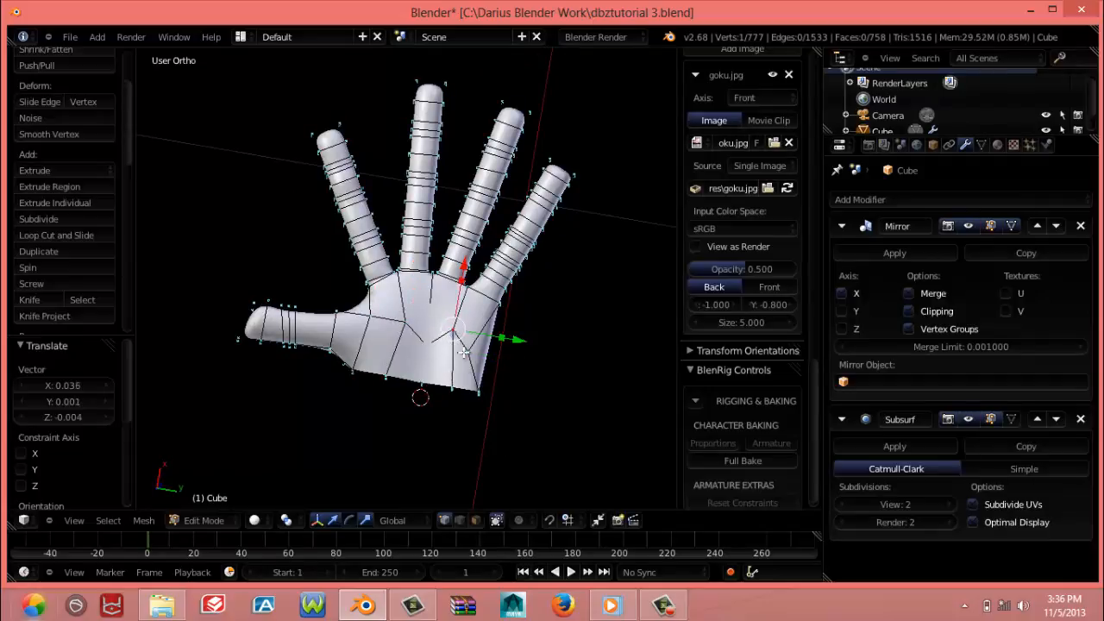
{"action": "key", "text": "g"}
{"action": "left_click", "coordinate": [476, 345]}
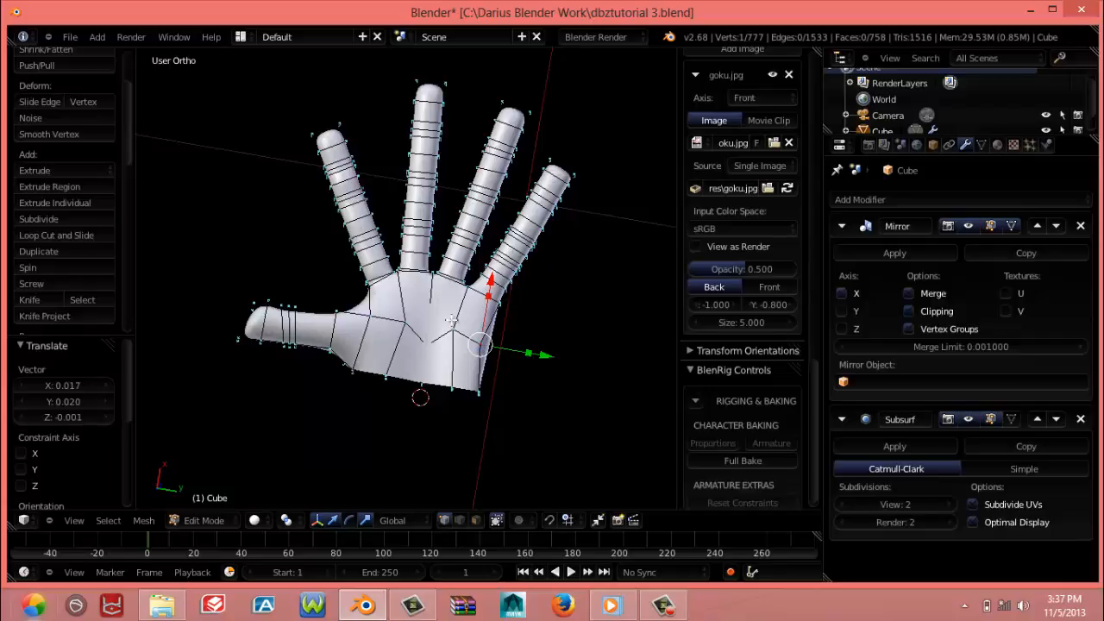
{"action": "middle_click_drag", "start_coordinate": [430, 320], "coordinate": [463, 347]}
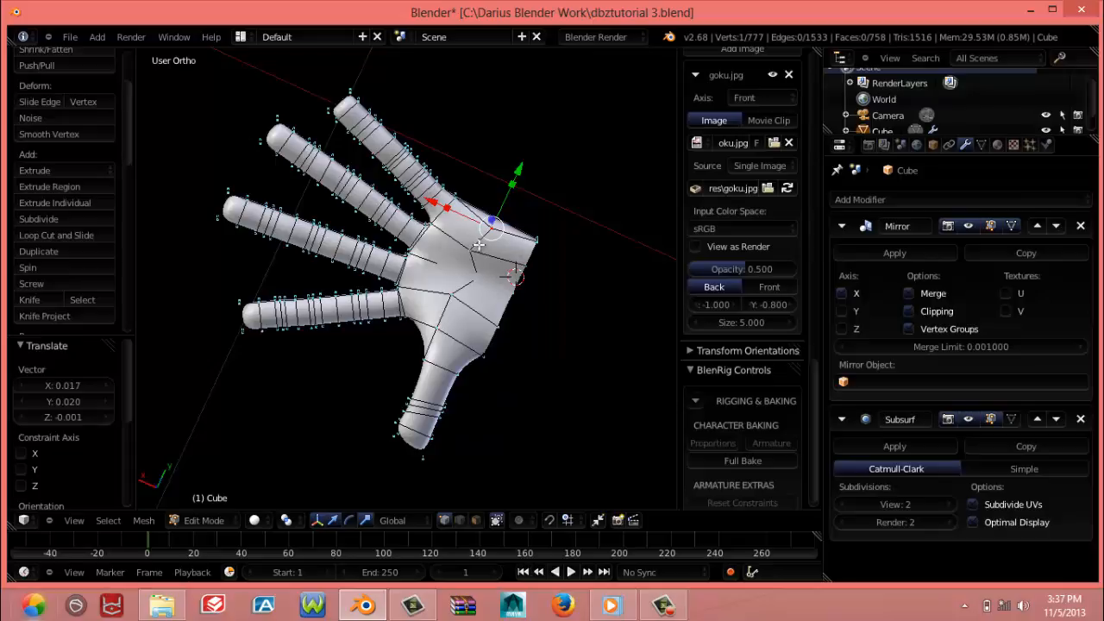
{"action": "middle_click_drag", "start_coordinate": [481, 249], "coordinate": [423, 311]}
Select the whole linked hand, rotate it about 93.2° in the front view and move it -1.115 X and -0.304 Z below the forearm
{"action": "right_click", "coordinate": [431, 344]}
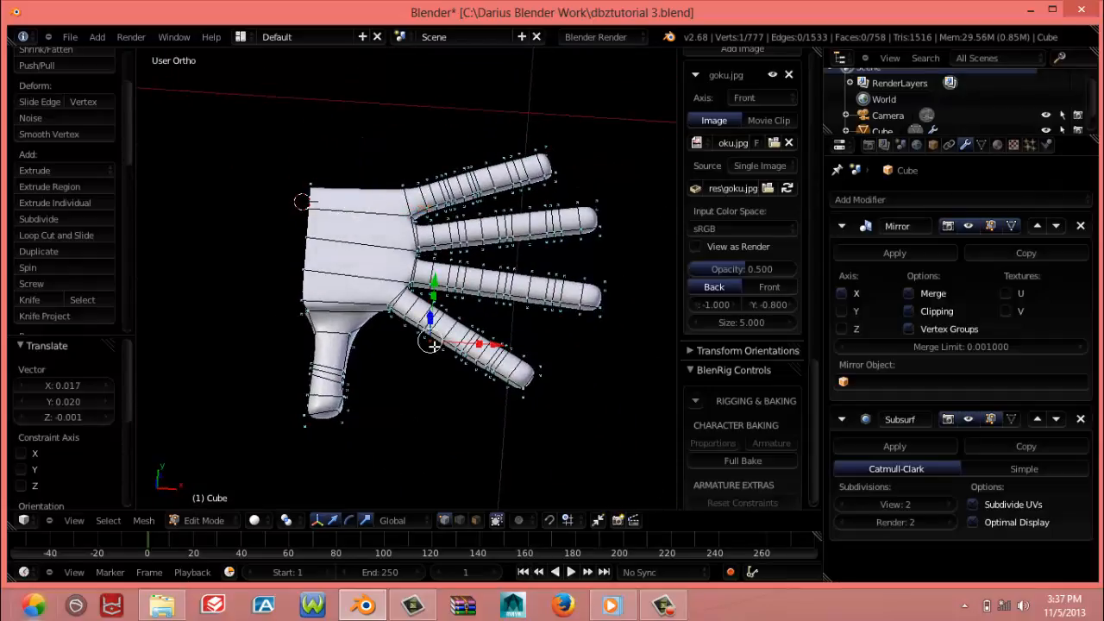
{"action": "key", "text": "ctrl+KP_3"}
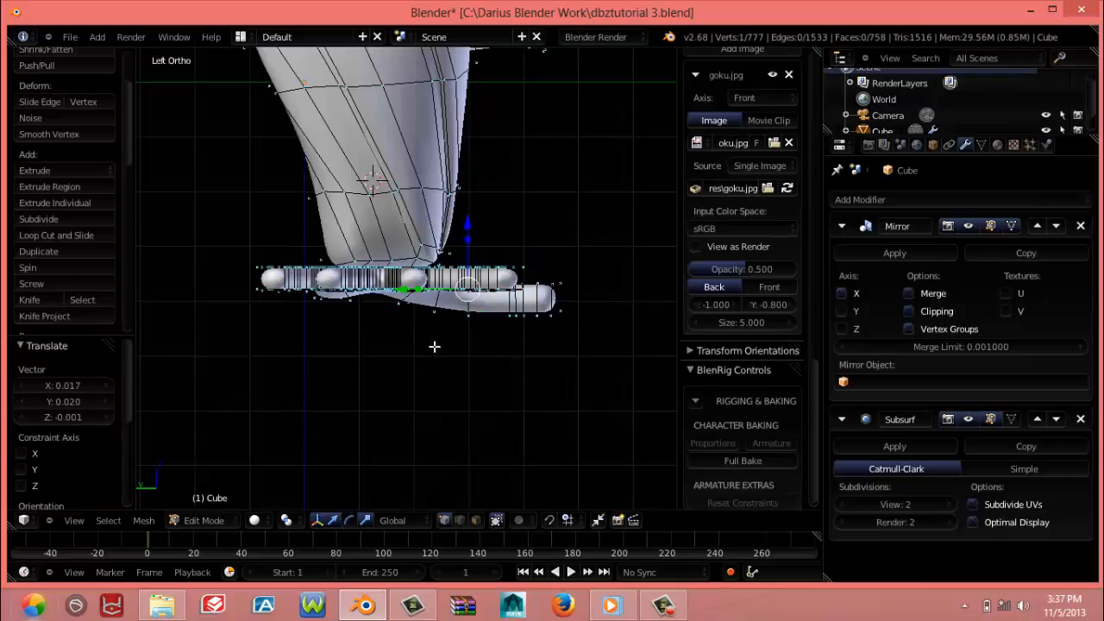
{"action": "key", "text": "ctrl+l"}
{"action": "key", "text": "KP_1"}
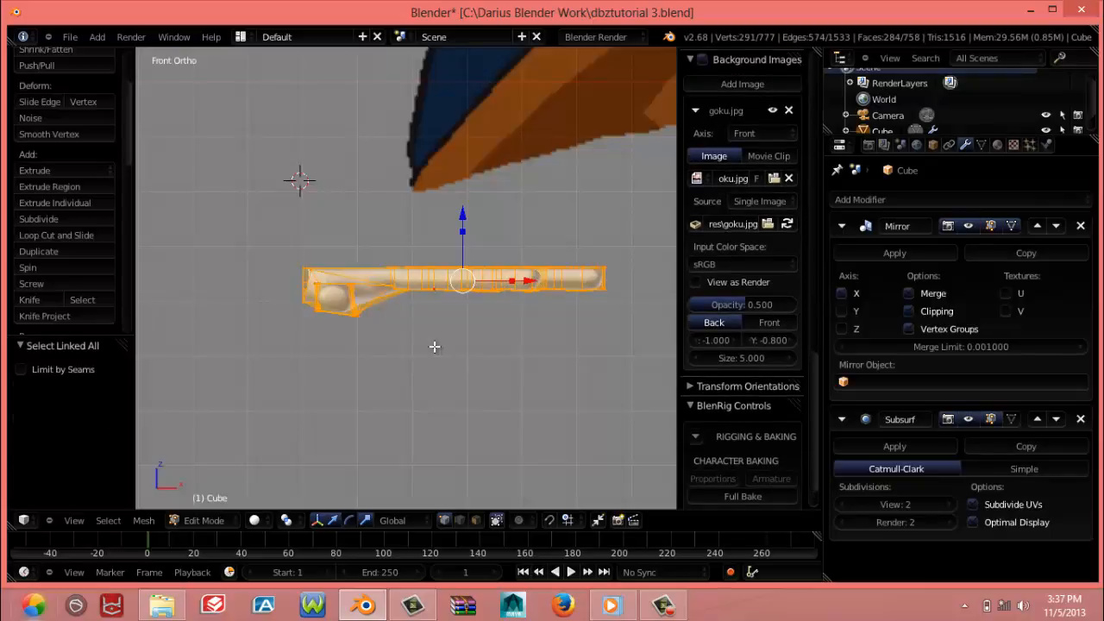
{"action": "middle_click_drag", "start_coordinate": [418, 322], "coordinate": [386, 389]}
{"action": "key", "text": "KP_1"}
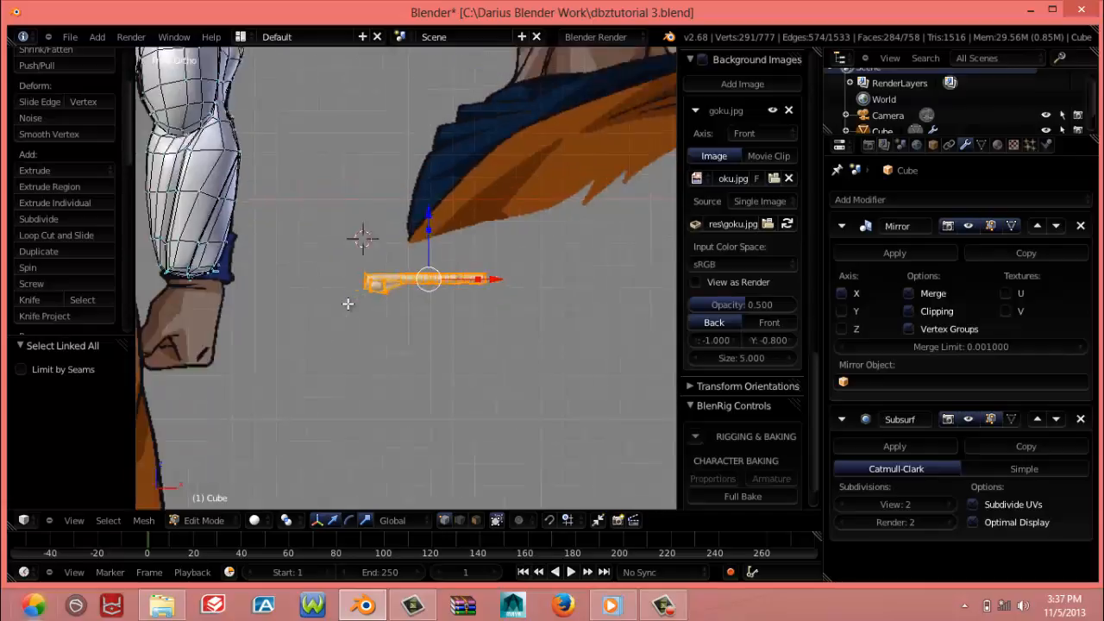
{"action": "key", "text": "r"}
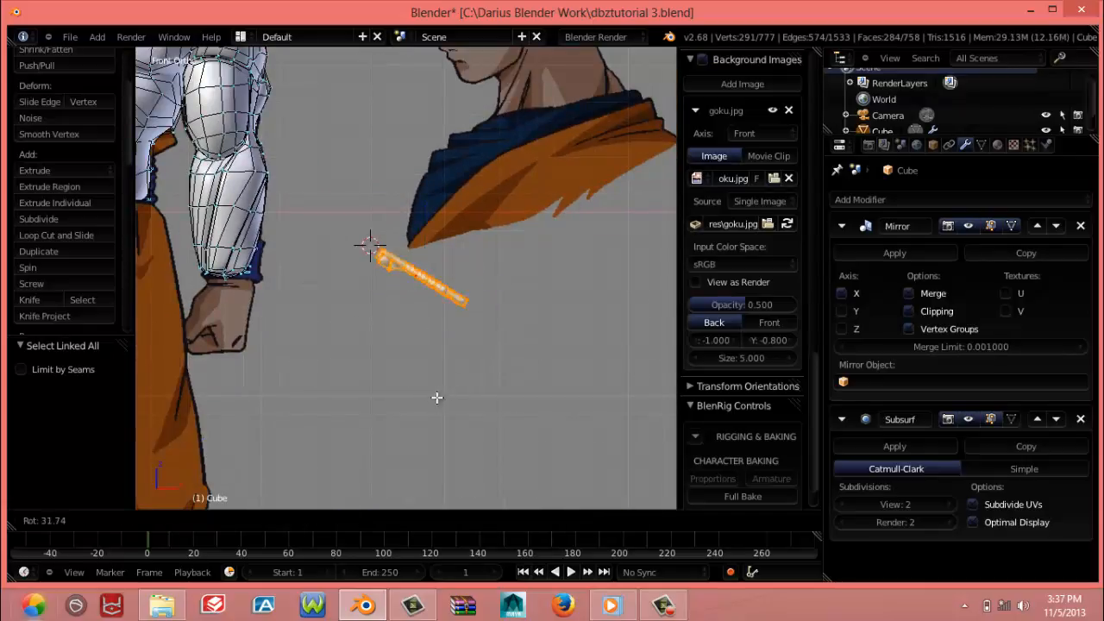
{"action": "left_click", "coordinate": [332, 387]}
{"action": "key", "text": "g"}
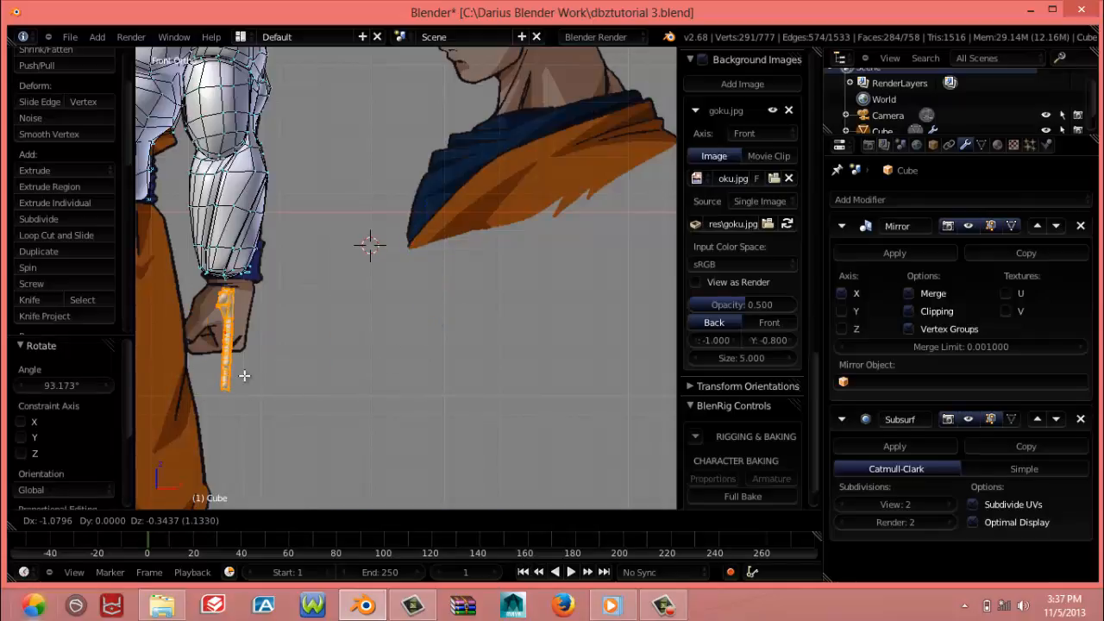
{"action": "left_click", "coordinate": [234, 371]}
Thicken the hand by scaling it 2.043 along the X axis in the front view
{"action": "middle_click_drag", "start_coordinate": [277, 312], "coordinate": [303, 331]}
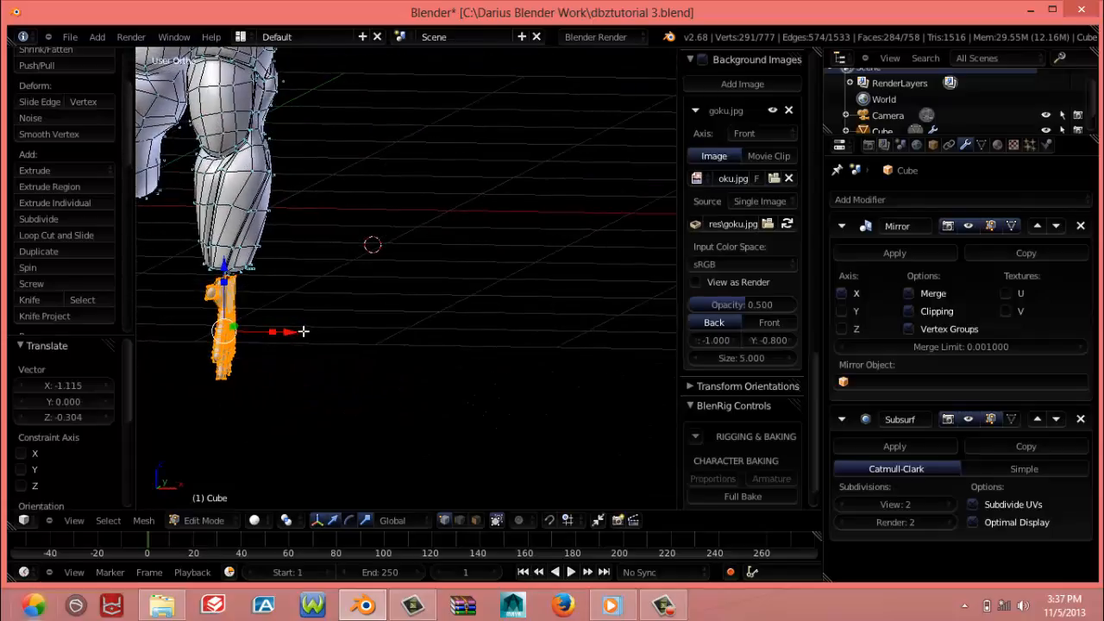
{"action": "key", "text": "KP_3"}
{"action": "key", "text": "KP_1"}
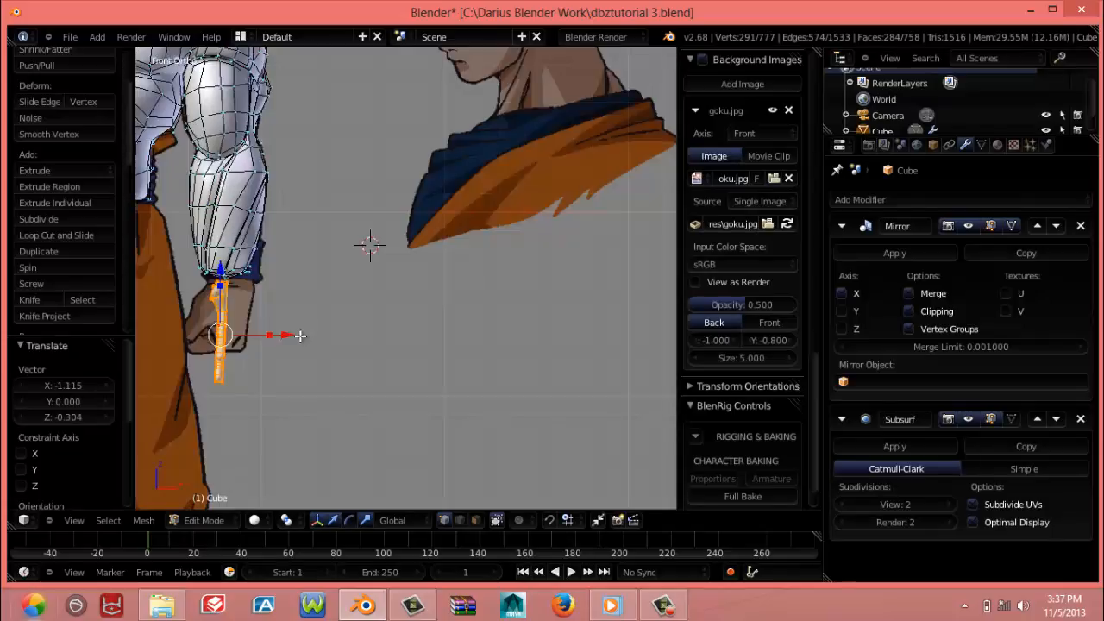
{"action": "scroll", "coordinate": [63, 299], "scroll_direction": "up", "scroll_amount": 3}
{"action": "scroll", "coordinate": [238, 278], "scroll_direction": "up", "scroll_amount": 2}
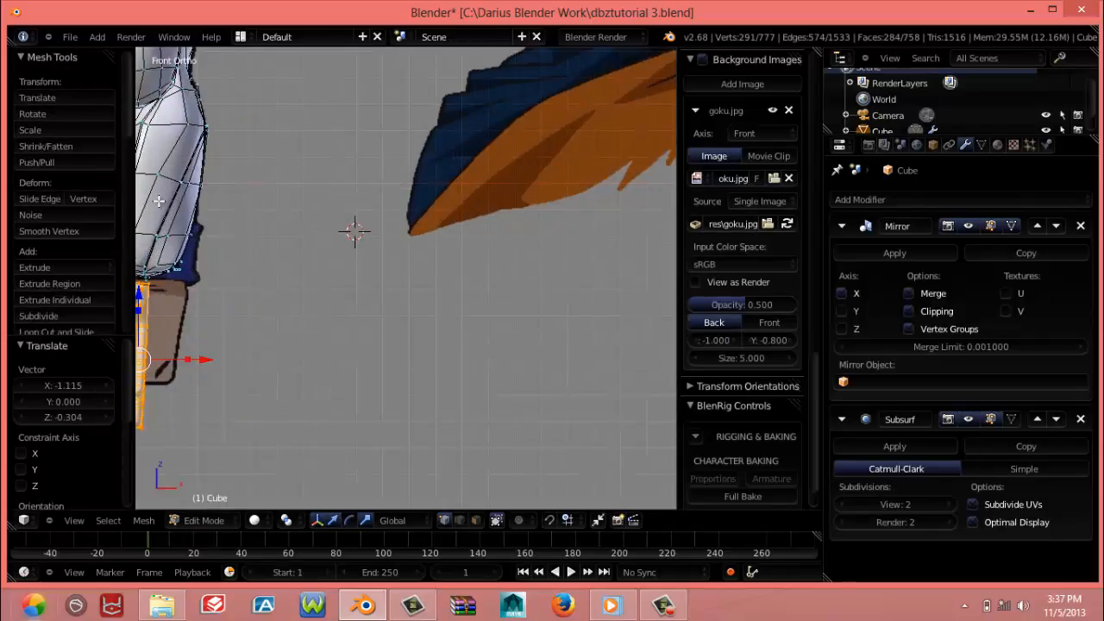
{"action": "middle_click_drag", "start_coordinate": [176, 209], "coordinate": [391, 249], "text": "shift"}
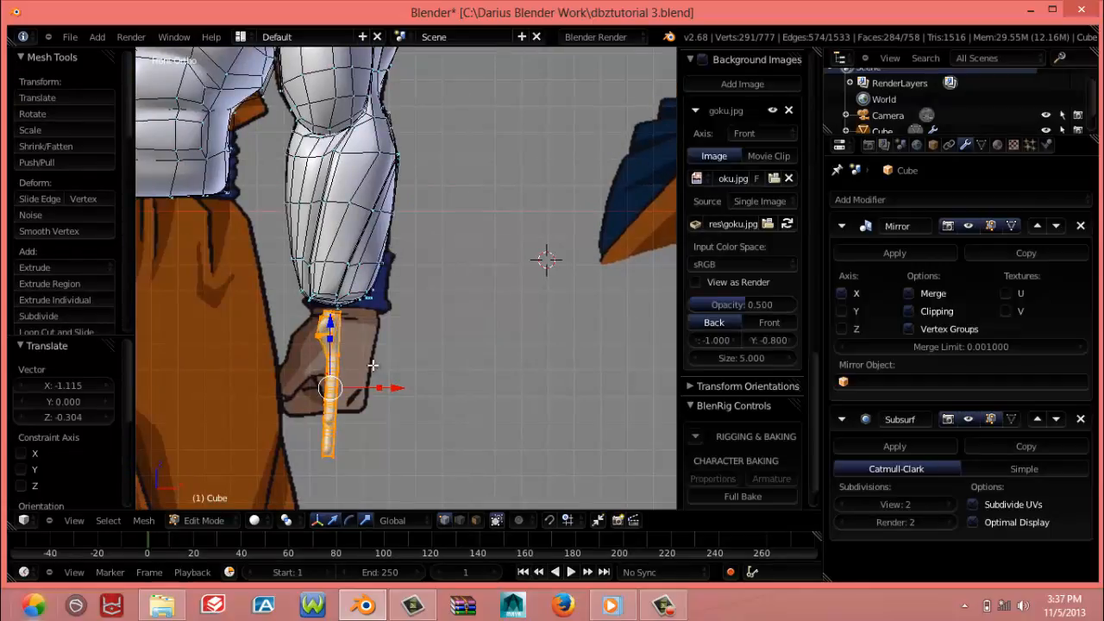
{"action": "key", "text": "s"}
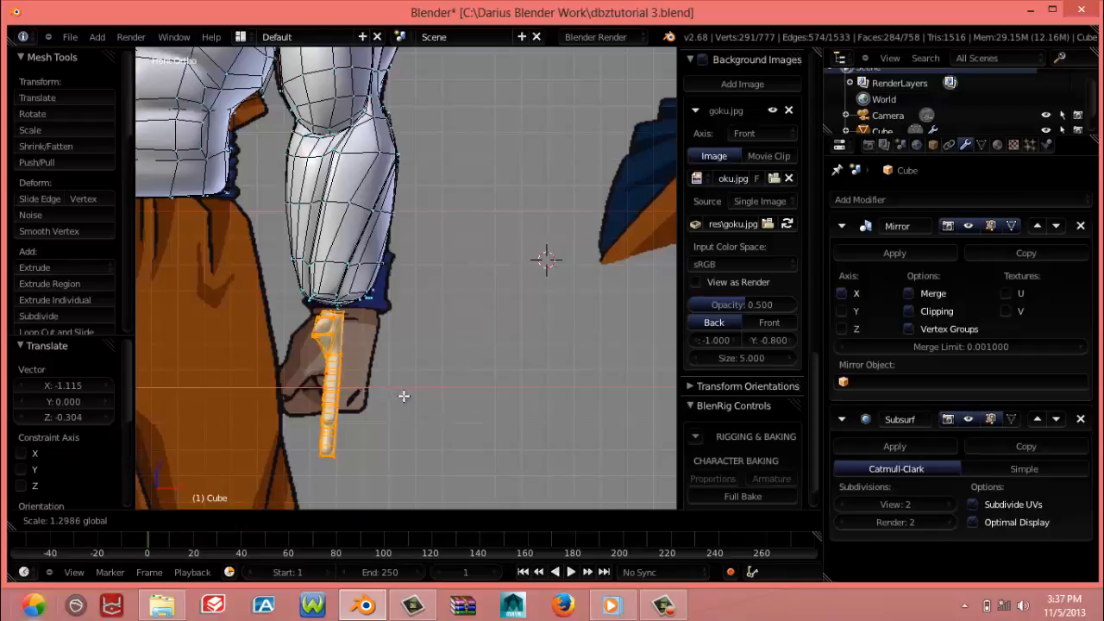
{"action": "left_click", "coordinate": [429, 405]}
Scale the whole hand uniformly by 1.203
{"action": "middle_click_drag", "start_coordinate": [429, 405], "coordinate": [242, 385]}
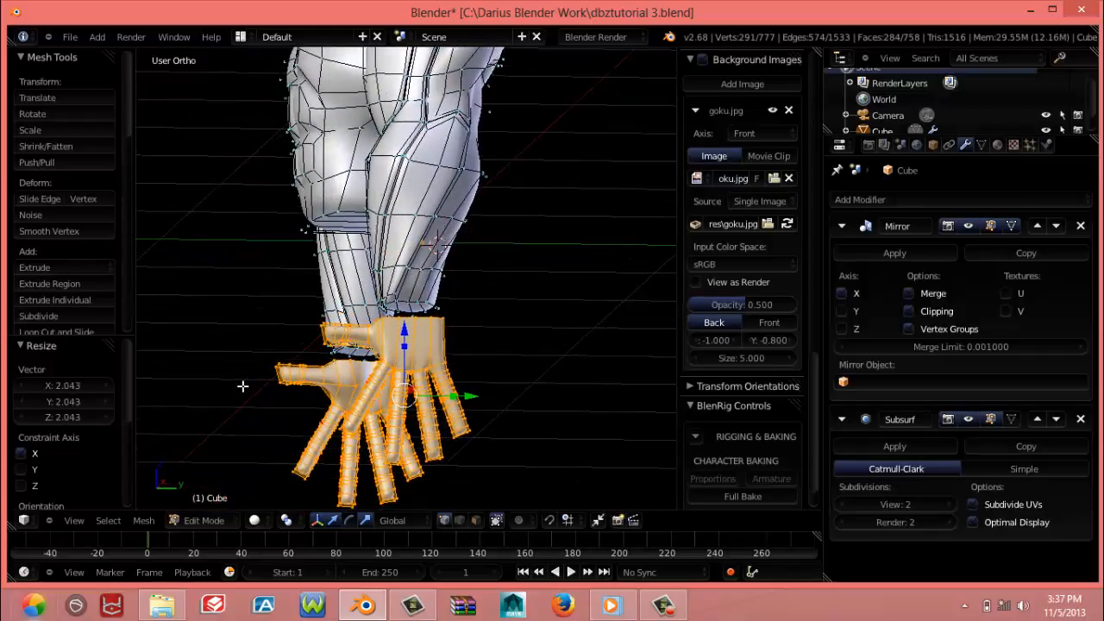
{"action": "key", "text": "s"}
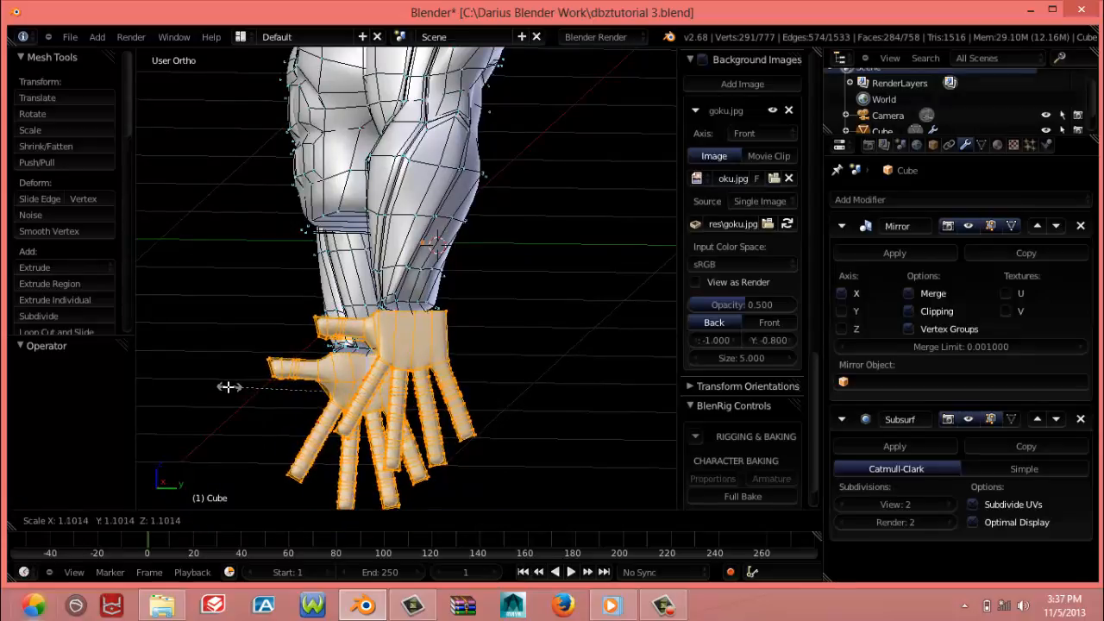
{"action": "left_click", "coordinate": [212, 386]}
Widen the hand against the front reference by scaling it 1.754 along the X axis
{"action": "middle_click_drag", "start_coordinate": [212, 386], "coordinate": [501, 382]}
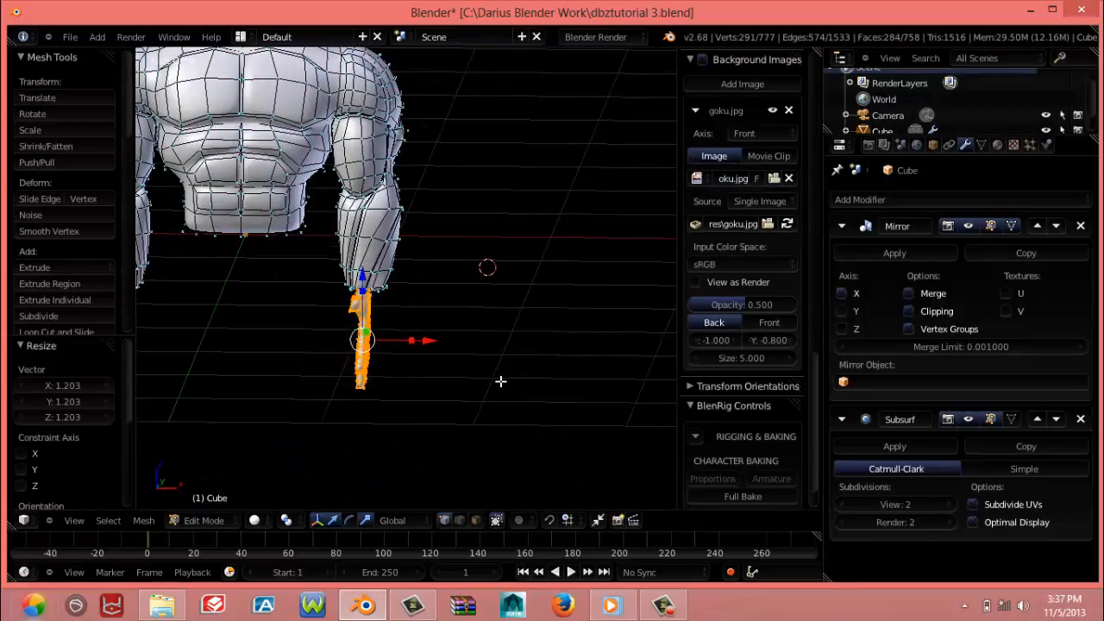
{"action": "key", "text": "KP_1"}
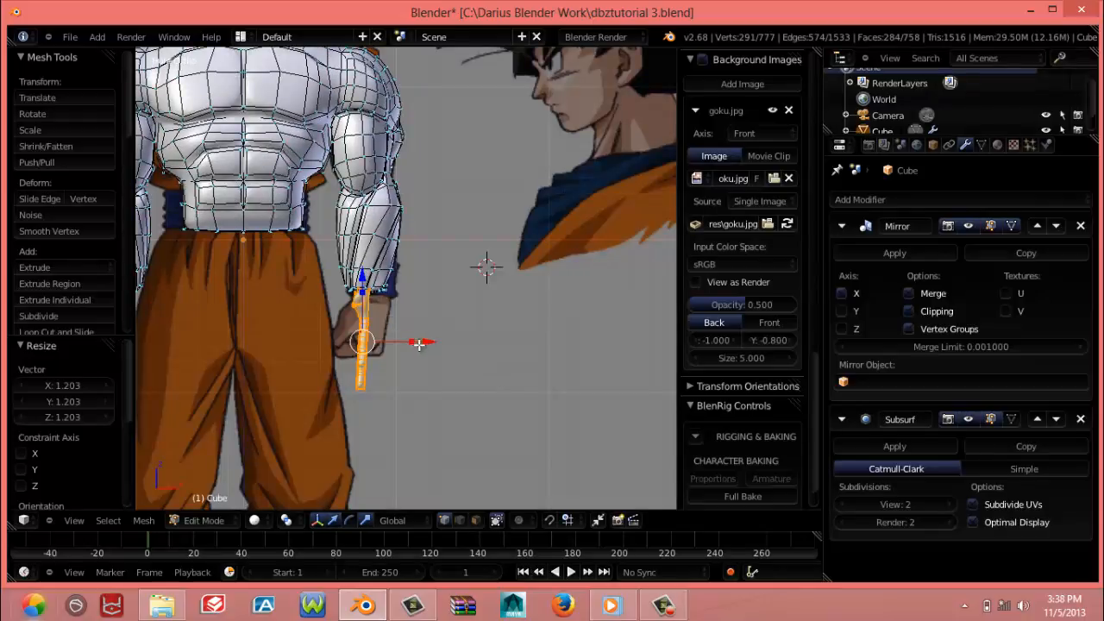
{"action": "left_click_drag", "start_coordinate": [418, 344], "coordinate": [454, 350]}
{"action": "middle_click_drag", "start_coordinate": [453, 350], "coordinate": [225, 352]}
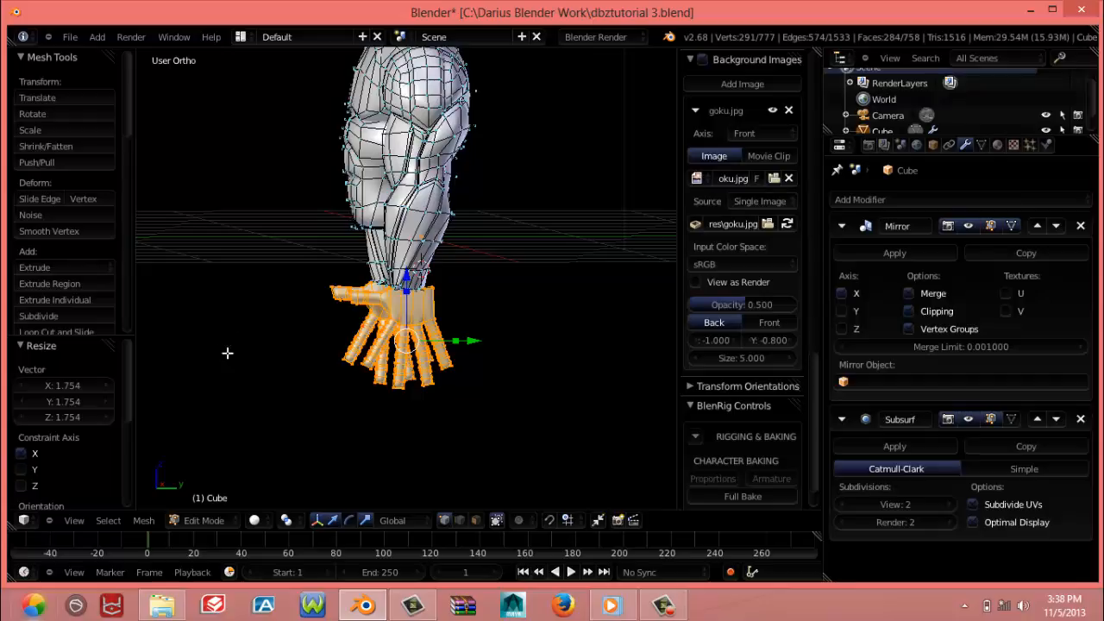
Move the whole hand -0.070 along Z and -0.043 along Y in the right view to align it beneath the wrist
{"action": "scroll", "coordinate": [353, 336], "scroll_direction": "up", "scroll_amount": 3}
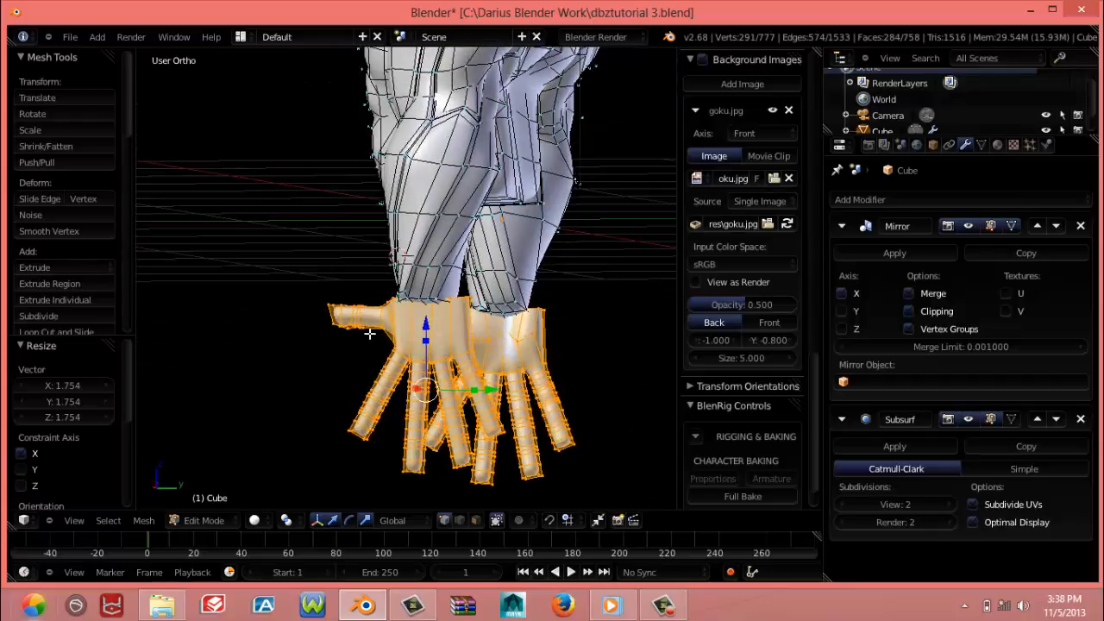
{"action": "key", "text": "KP_3"}
{"action": "key", "text": "g"}
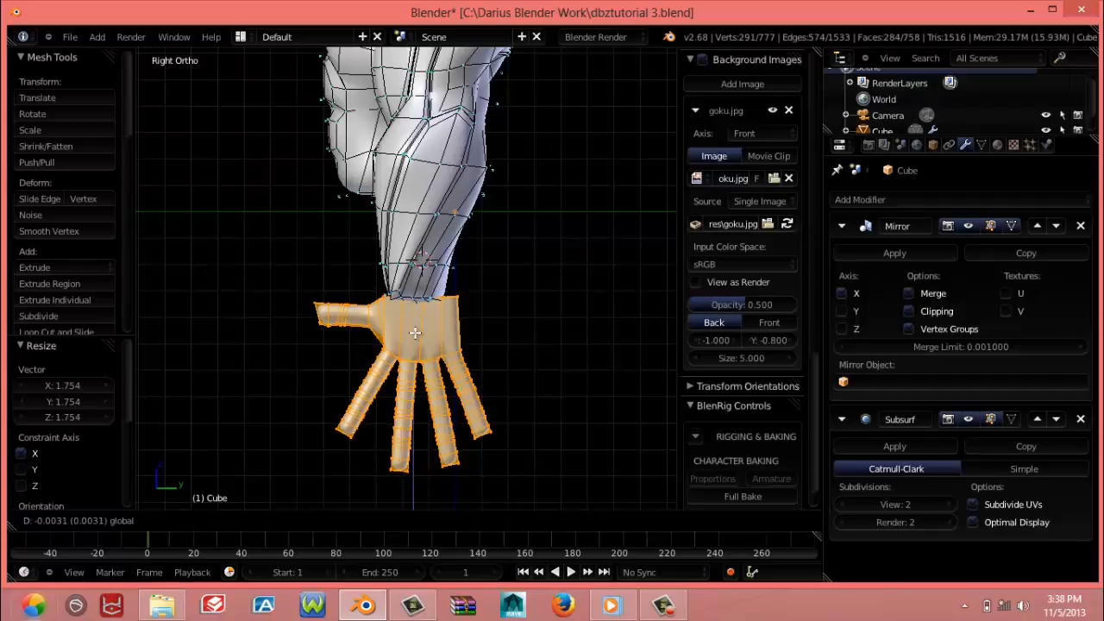
{"action": "left_click", "coordinate": [415, 341]}
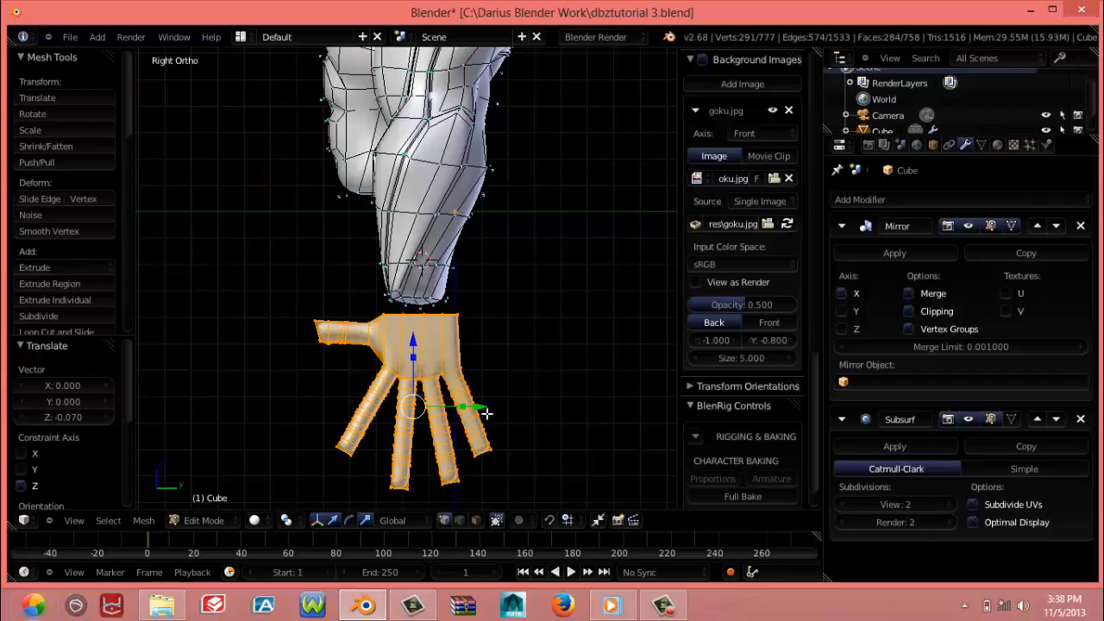
{"action": "left_click_drag", "start_coordinate": [482, 407], "coordinate": [520, 394]}
{"action": "middle_click_drag", "start_coordinate": [520, 394], "coordinate": [343, 277]}
{"action": "scroll", "coordinate": [334, 357], "scroll_direction": "up", "scroll_amount": 3}
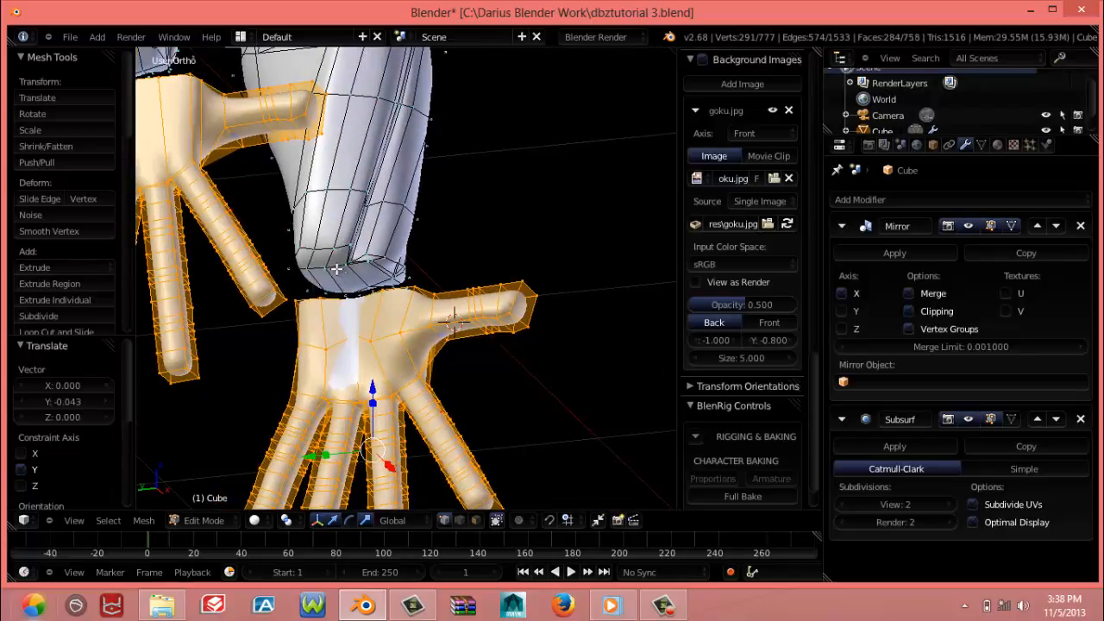
Select the three vertices capping the forearm's wrist end and delete them to open the end
{"action": "right_click", "coordinate": [340, 269], "text": "alt"}
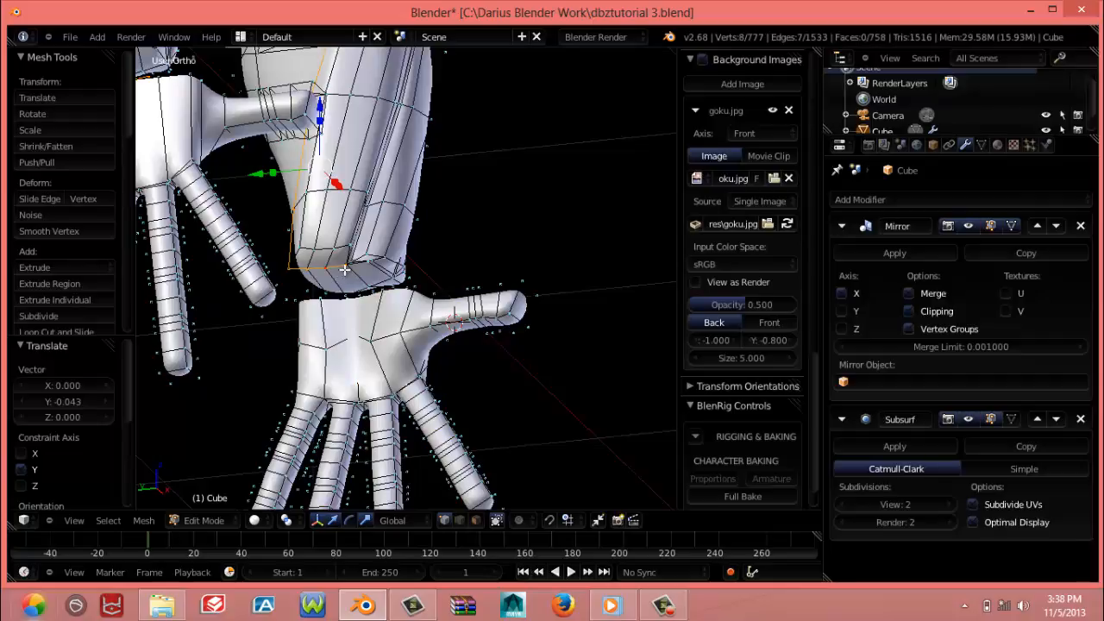
{"action": "right_click", "coordinate": [346, 269]}
{"action": "right_click", "coordinate": [327, 270], "text": "shift"}
{"action": "right_click", "coordinate": [327, 270], "text": "shift"}
{"action": "right_click", "coordinate": [292, 270], "text": "shift"}
{"action": "middle_click_drag", "start_coordinate": [319, 322], "coordinate": [367, 341]}
{"action": "right_click", "coordinate": [345, 347]}
{"action": "right_click", "coordinate": [365, 355], "text": "shift"}
{"action": "right_click", "coordinate": [408, 353], "text": "shift"}
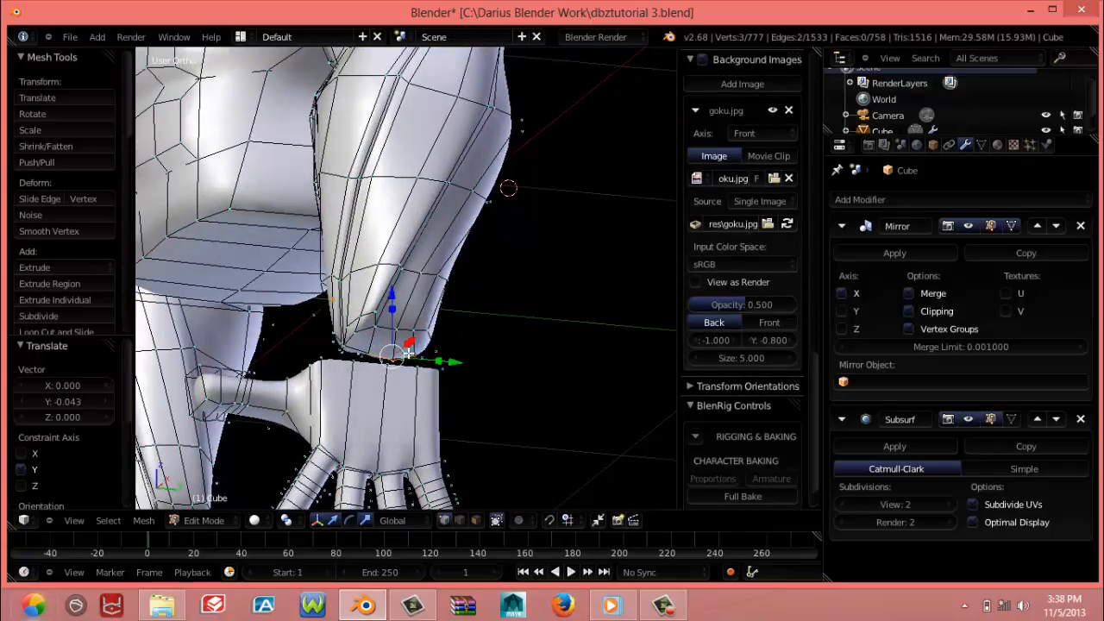
{"action": "key", "text": "x"}
{"action": "left_click", "coordinate": [399, 317]}
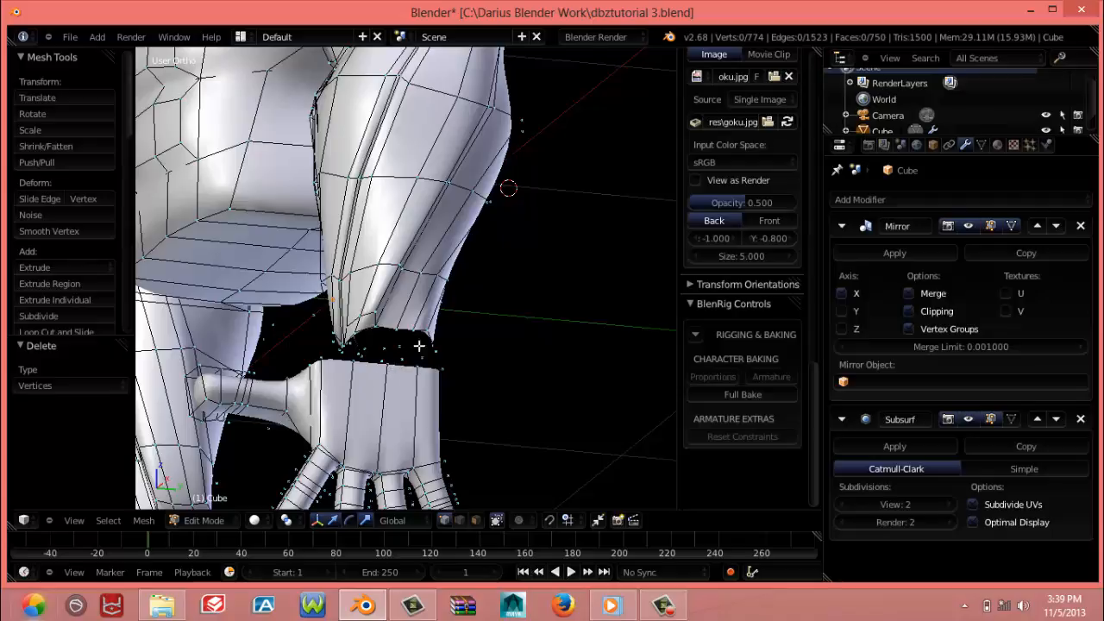
Narrow the forearm's lowest ring of vertices to about 0.71 along the X axis in the wireframe front view
{"action": "mouse_move", "coordinate": [419, 345]}
{"action": "middle_mouse_down"}
{"action": "mouse_move", "coordinate": [537, 372]}
{"action": "mouse_move", "coordinate": [446, 365]}
{"action": "mouse_move", "coordinate": [465, 354]}
{"action": "mouse_move", "coordinate": [437, 344]}
{"action": "mouse_move", "coordinate": [405, 349]}
{"action": "middle_mouse_up"}
{"action": "key", "text": "KP_3"}
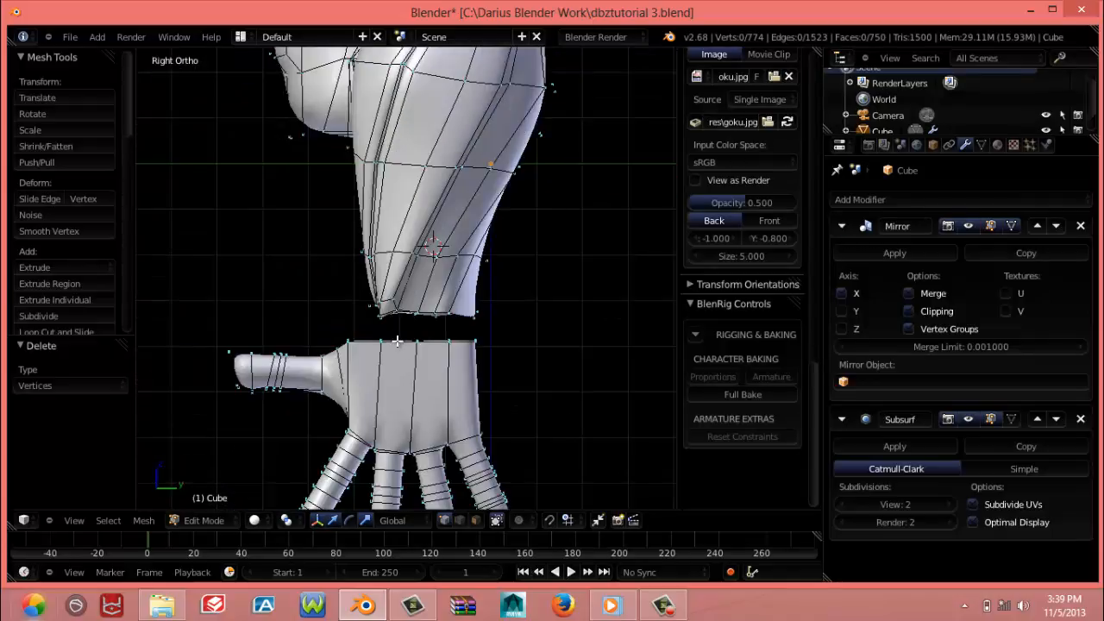
{"action": "key", "text": "KP_1"}
{"action": "key", "text": "a"}
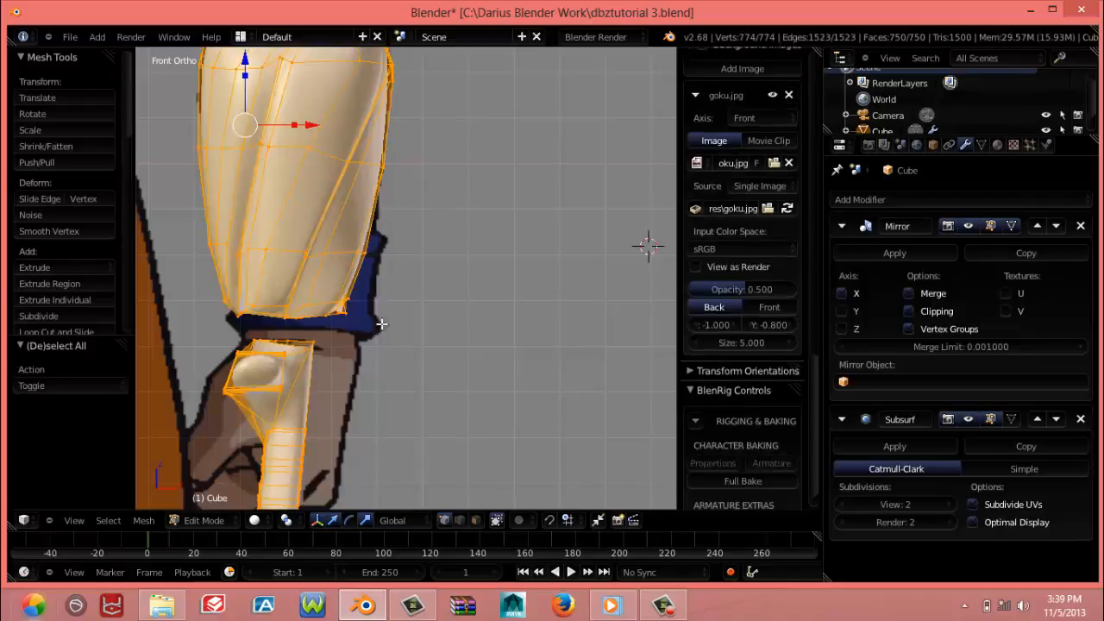
{"action": "key", "text": "a"}
{"action": "key", "text": "z"}
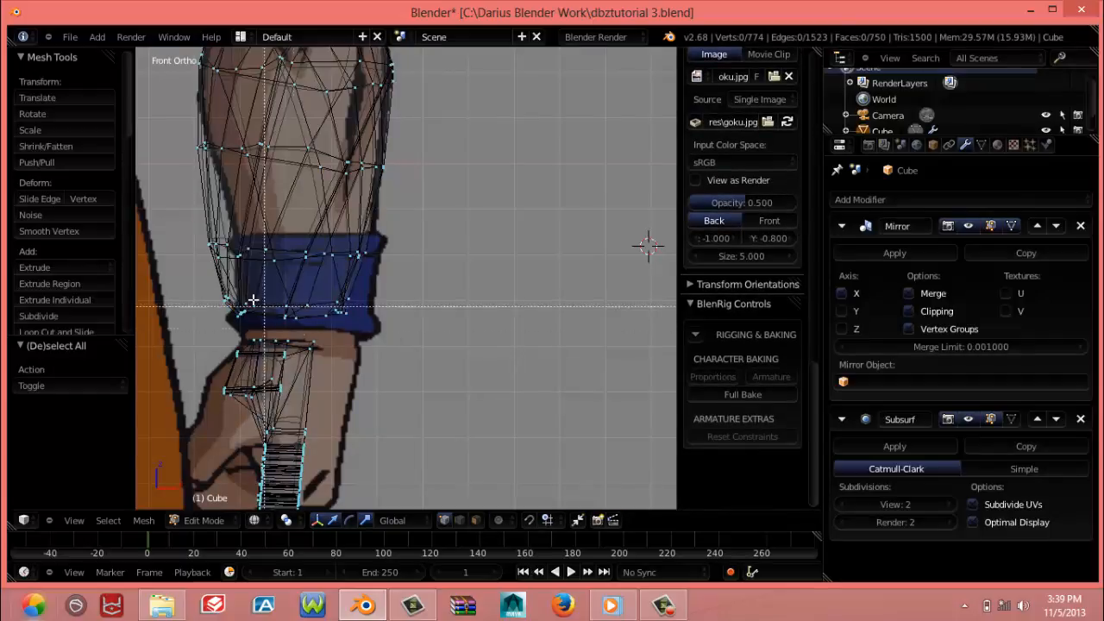
{"action": "key", "text": "b"}
{"action": "left_click_drag", "start_coordinate": [200, 288], "coordinate": [417, 325]}
{"action": "key", "text": "s"}
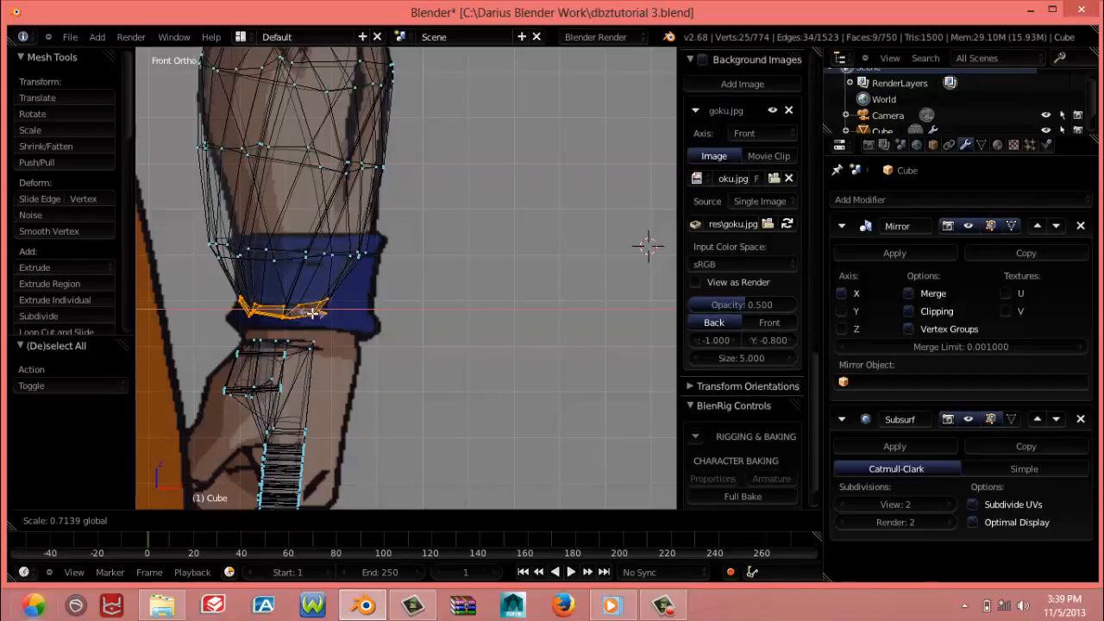
{"action": "left_click", "coordinate": [309, 311]}
Select the forearm ring just above the wrist end and scale it 0.785 along the X axis
{"action": "key", "text": "a"}
{"action": "key", "text": "b"}
{"action": "left_click_drag", "start_coordinate": [182, 221], "coordinate": [379, 258]}
{"action": "key", "text": "s"}
{"action": "key", "text": "x"}
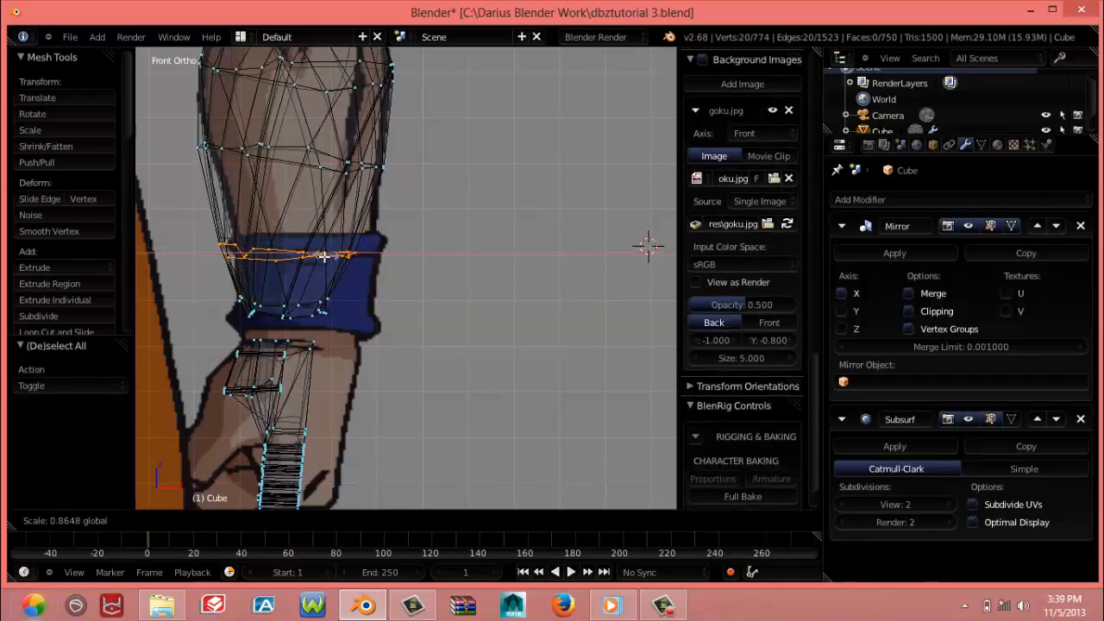
{"action": "left_click", "coordinate": [322, 257]}
{"action": "scroll", "coordinate": [321, 257], "scroll_direction": "down", "scroll_amount": 4}
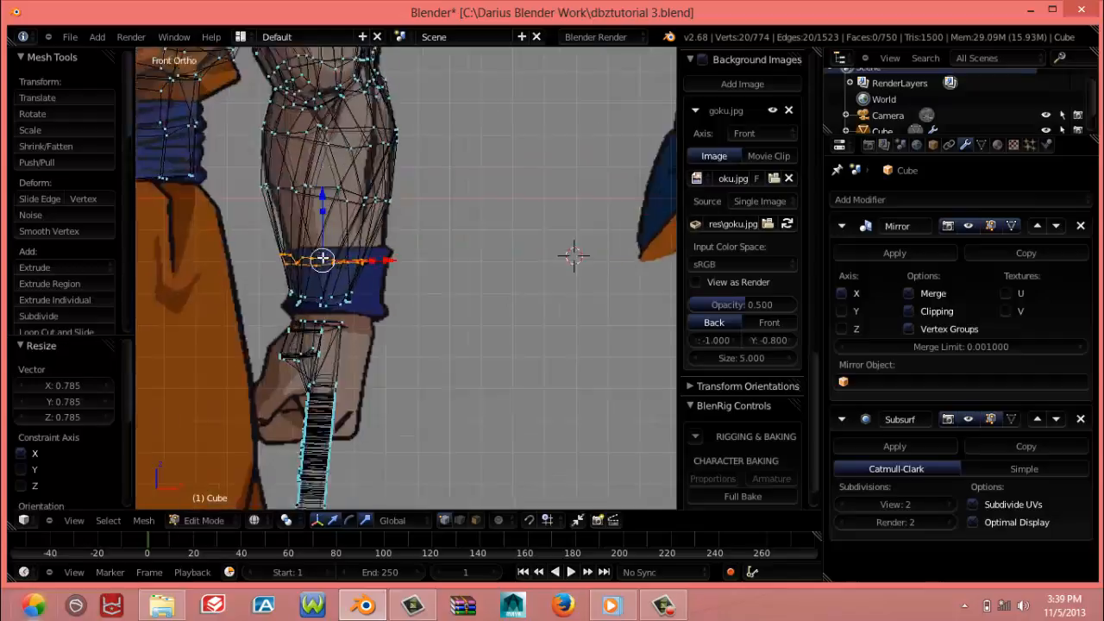
{"action": "scroll", "coordinate": [346, 247], "scroll_direction": "up", "scroll_amount": 3}
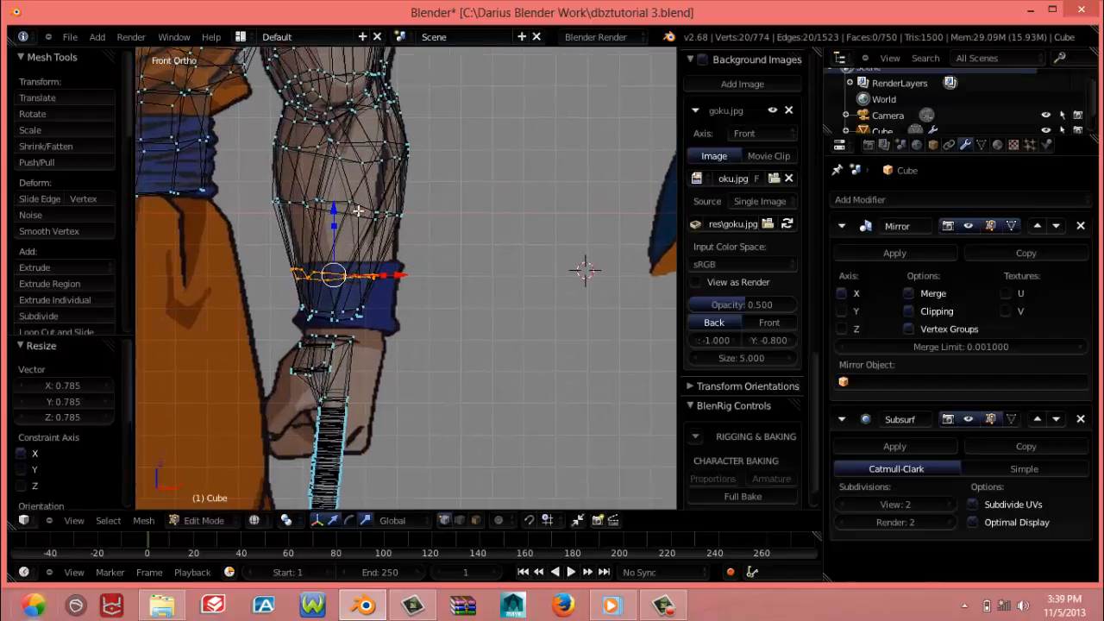
Select the edge loop around the middle of the forearm and scale it 0.947 along the X axis
{"action": "right_click", "coordinate": [388, 211], "text": "alt"}
{"action": "key", "text": "s"}
{"action": "key", "text": "x"}
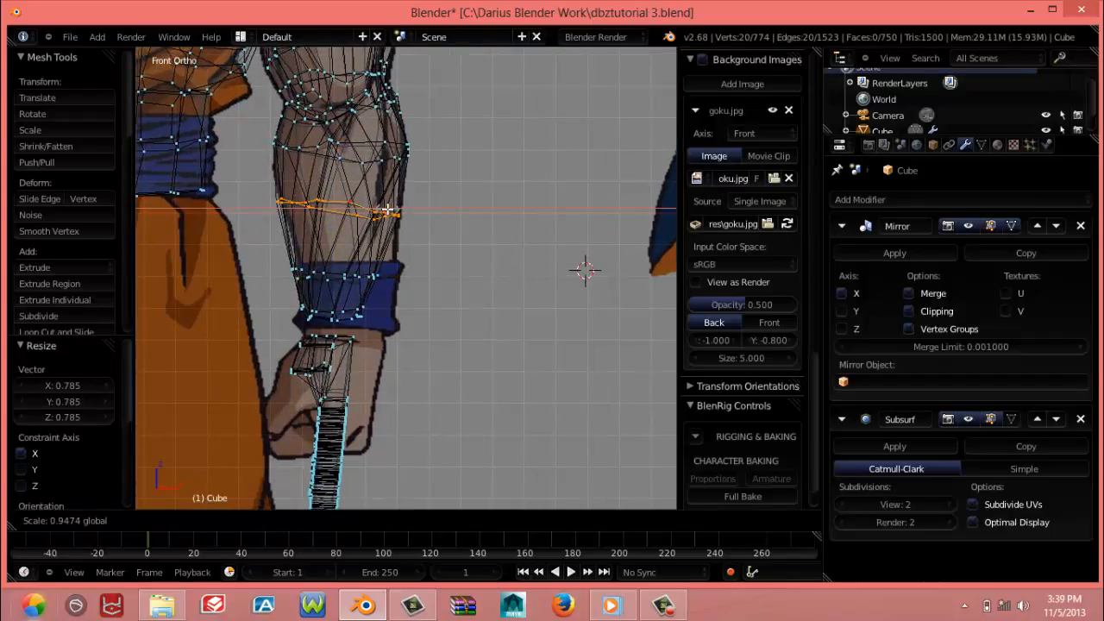
{"action": "left_click", "coordinate": [390, 183]}
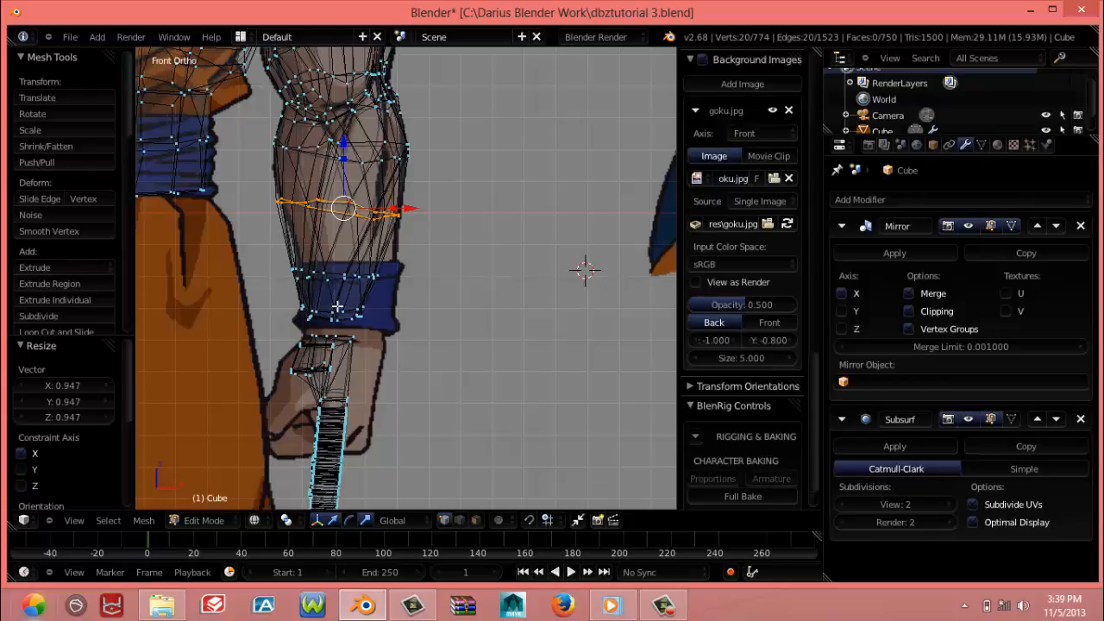
Select the open edge loops of the forearm's wrist and the hand in solid shading and bridge them
{"action": "mouse_move", "coordinate": [337, 307]}
{"action": "middle_mouse_down"}
{"action": "mouse_move", "coordinate": [463, 347]}
{"action": "mouse_move", "coordinate": [179, 323]}
{"action": "mouse_move", "coordinate": [415, 367]}
{"action": "mouse_move", "coordinate": [469, 364]}
{"action": "mouse_move", "coordinate": [486, 430]}
{"action": "mouse_move", "coordinate": [485, 420]}
{"action": "mouse_move", "coordinate": [173, 354]}
{"action": "mouse_move", "coordinate": [347, 330]}
{"action": "mouse_move", "coordinate": [369, 346]}
{"action": "mouse_move", "coordinate": [425, 353]}
{"action": "mouse_move", "coordinate": [439, 337]}
{"action": "middle_mouse_up"}
{"action": "key", "text": "z"}
{"action": "right_click", "coordinate": [465, 314], "text": "alt"}
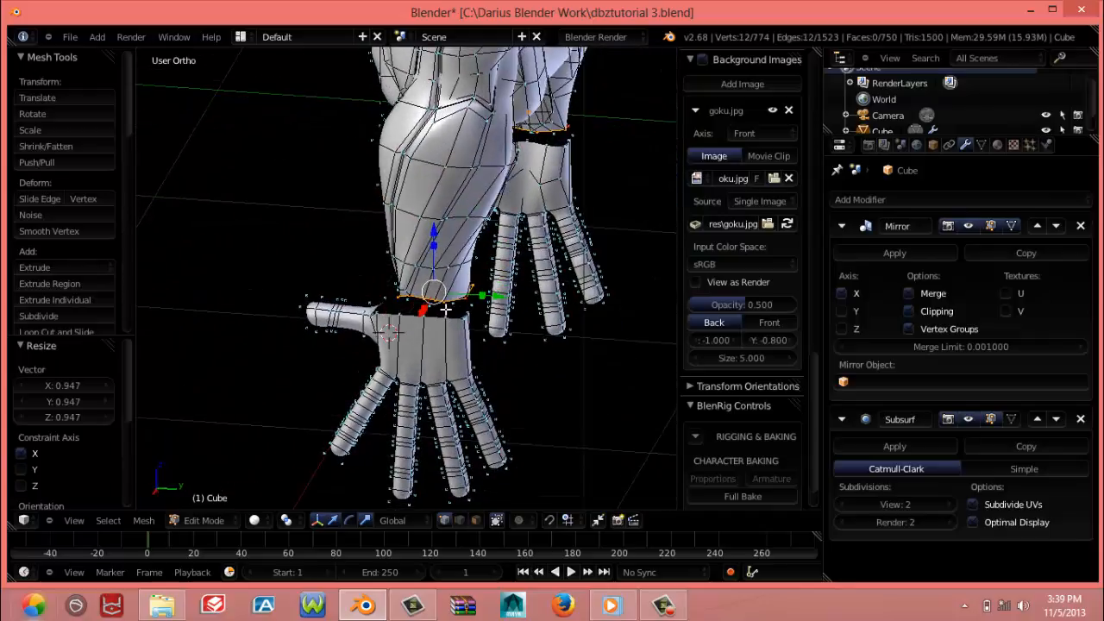
{"action": "right_click", "coordinate": [439, 320], "text": "alt+shift"}
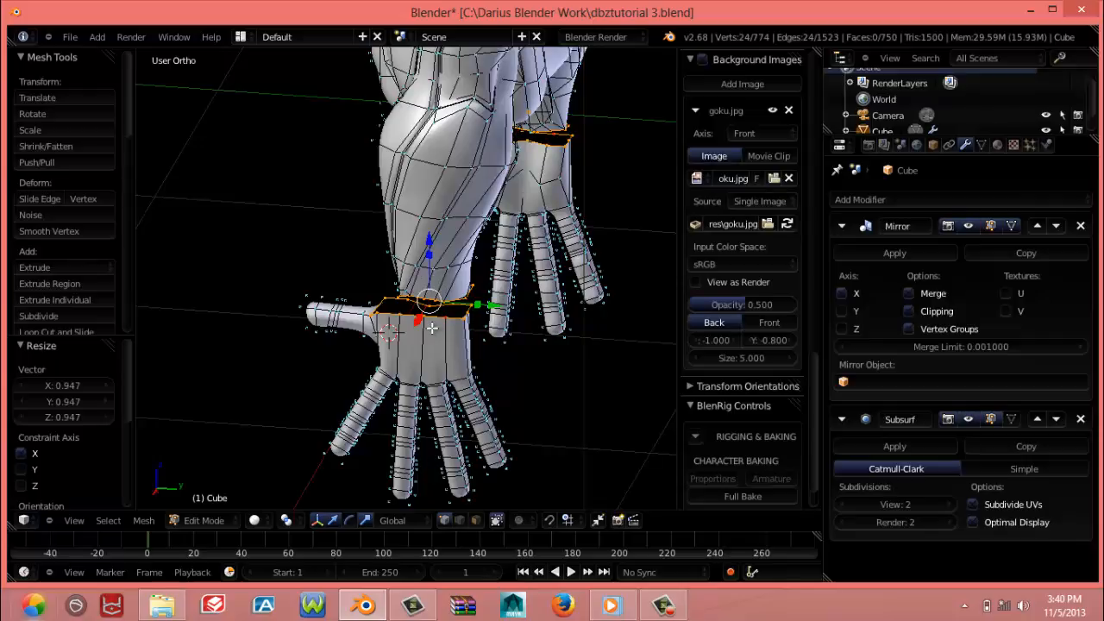
{"action": "key", "text": "ctrl+e"}
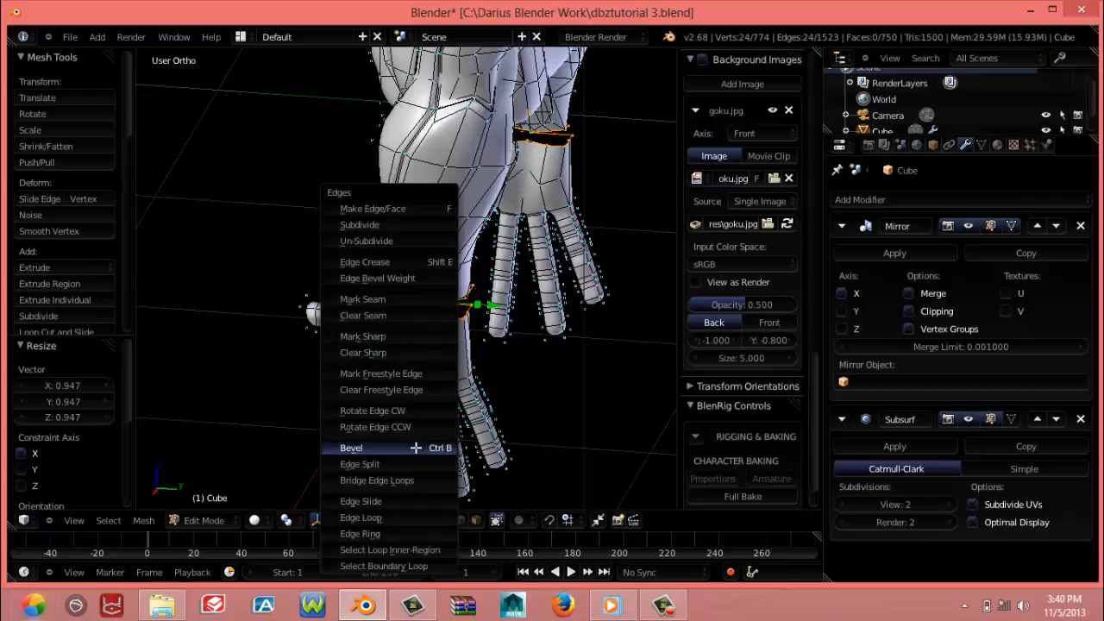
{"action": "left_click", "coordinate": [399, 481]}
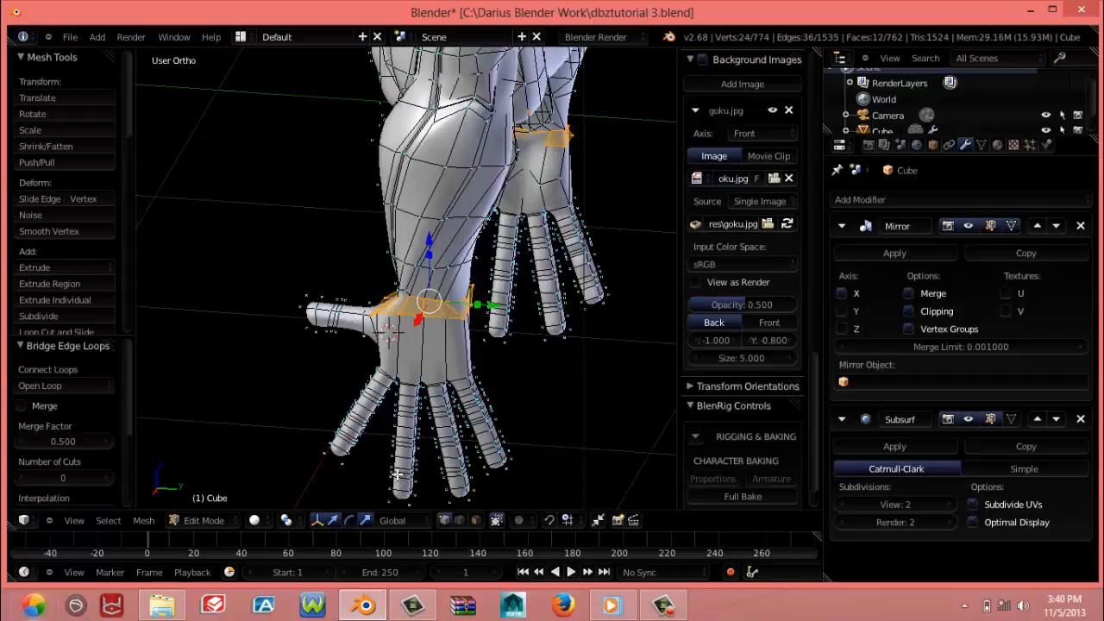
Smooth the vertices of the bridged wrist section twice
{"action": "middle_click_drag", "start_coordinate": [450, 366], "coordinate": [167, 435]}
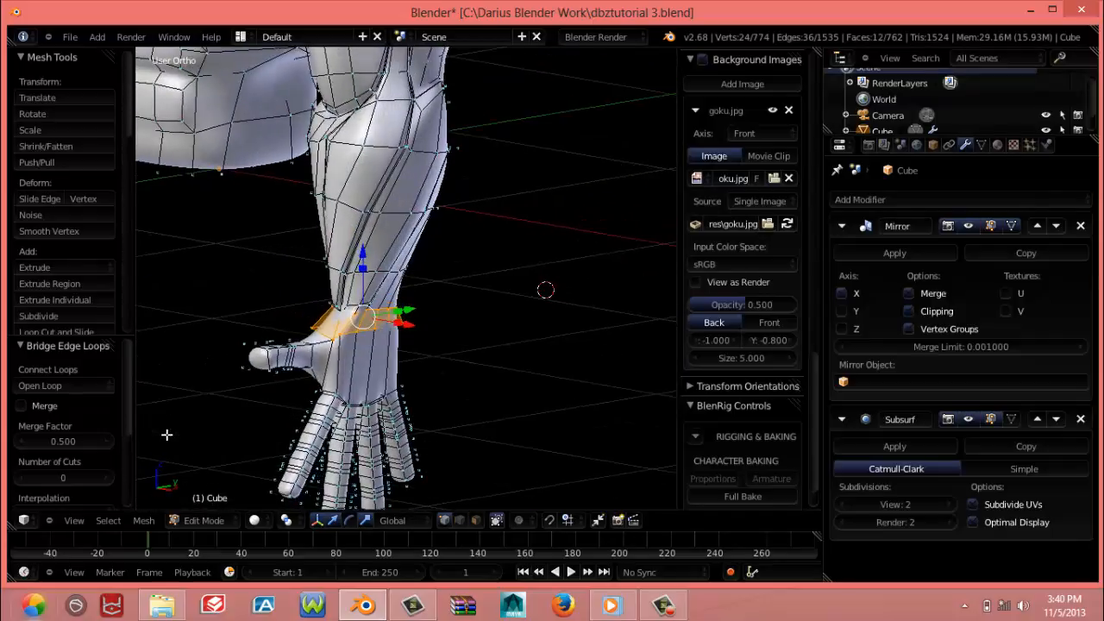
{"action": "key", "text": "w"}
{"action": "left_click", "coordinate": [376, 363]}
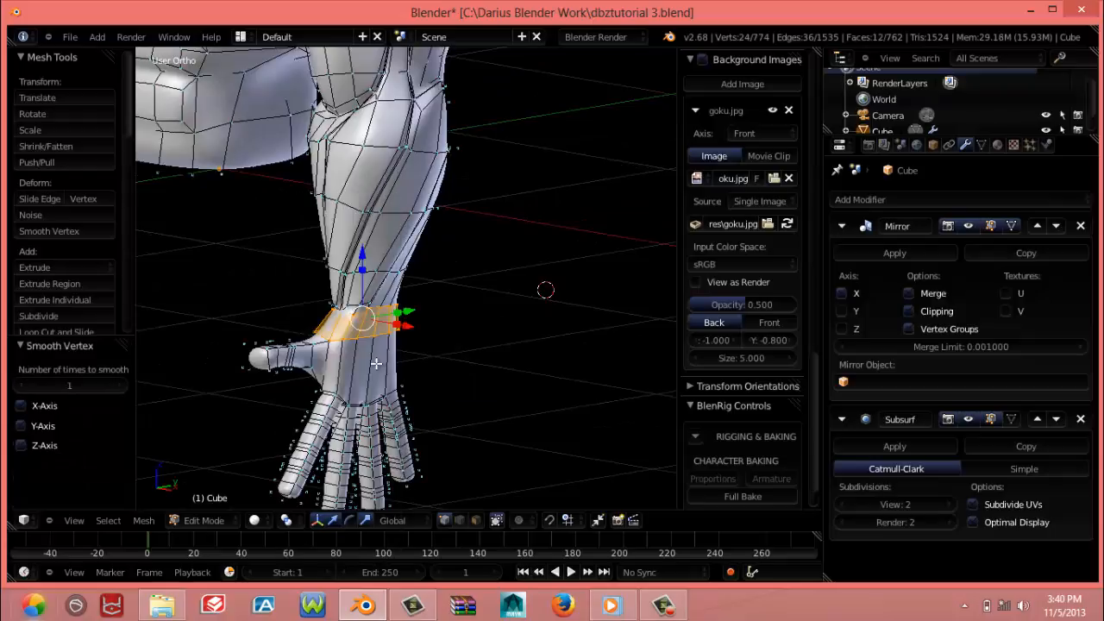
{"action": "key", "text": "w"}
{"action": "left_click", "coordinate": [376, 364]}
Examine the joined arm and hand in Object Mode from several angles and against the front reference image
{"action": "key", "text": "Tab"}
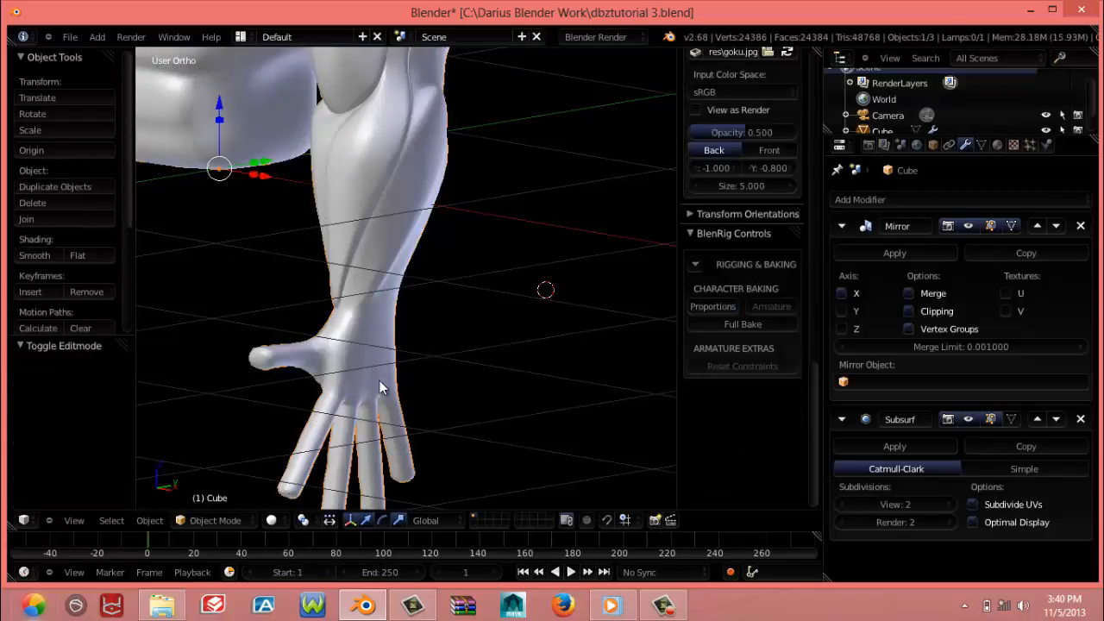
{"action": "middle_click_drag", "start_coordinate": [382, 385], "coordinate": [187, 390]}
{"action": "middle_click_drag", "start_coordinate": [411, 382], "coordinate": [463, 397]}
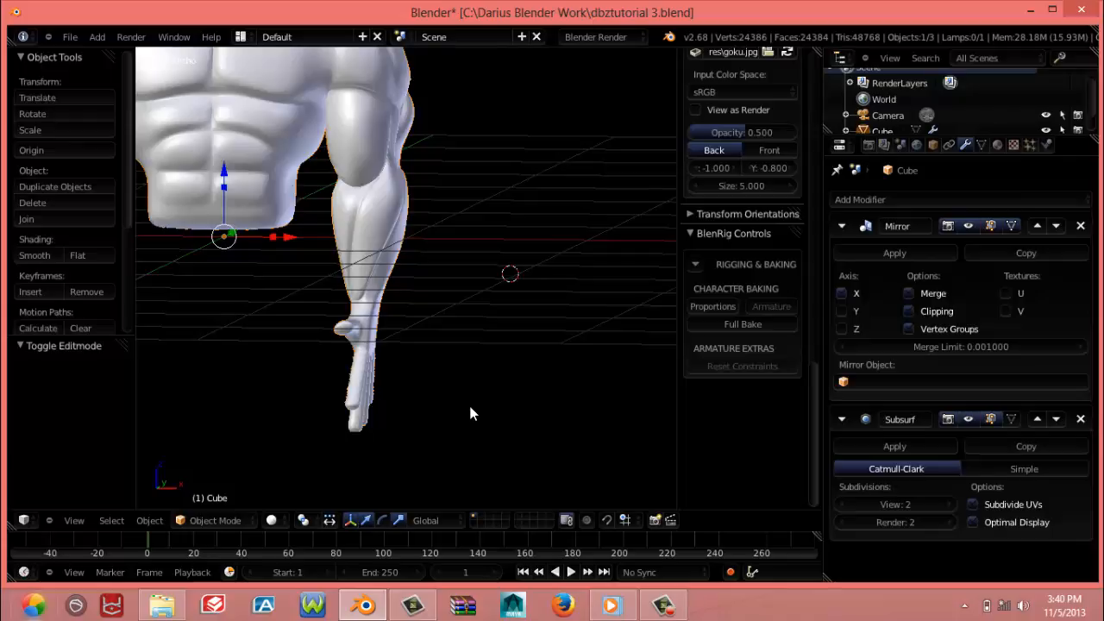
{"action": "key", "text": "KP_1"}
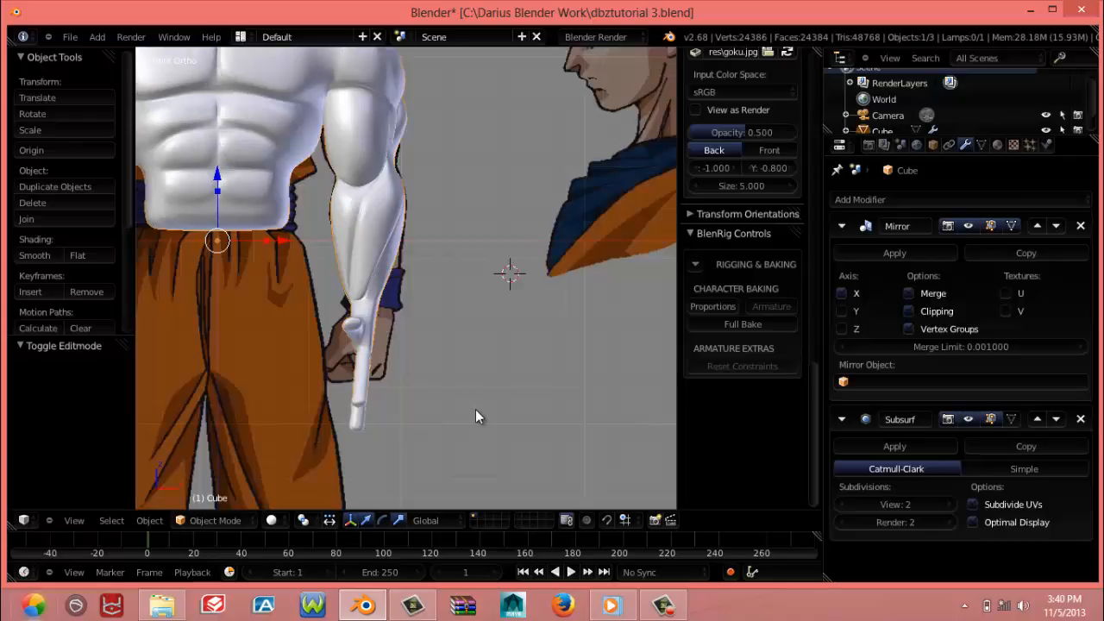
{"action": "scroll", "coordinate": [391, 366], "scroll_direction": "down", "scroll_amount": 2}
{"action": "scroll", "coordinate": [392, 367], "scroll_direction": "down", "scroll_amount": 1}
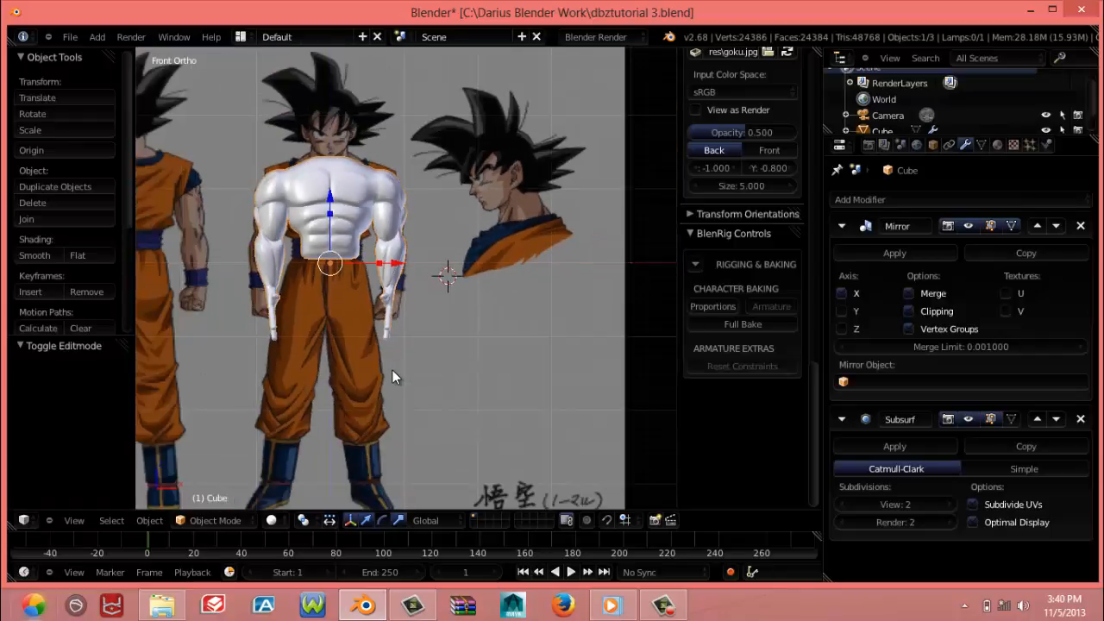
{"action": "scroll", "coordinate": [392, 370], "scroll_direction": "up", "scroll_amount": 1}
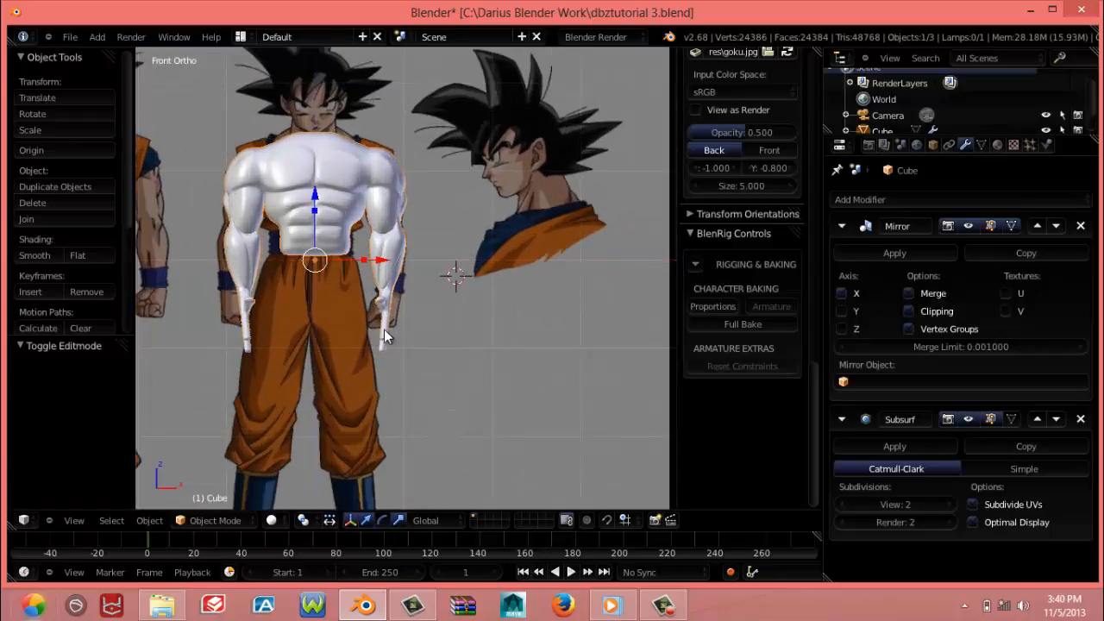
{"action": "middle_click_drag", "start_coordinate": [379, 338], "coordinate": [450, 391], "text": "shift"}
Select four neighbouring lengthwise edge loops over the front of the shoulder and upper arm in Edit Mode
{"action": "key", "text": "Tab"}
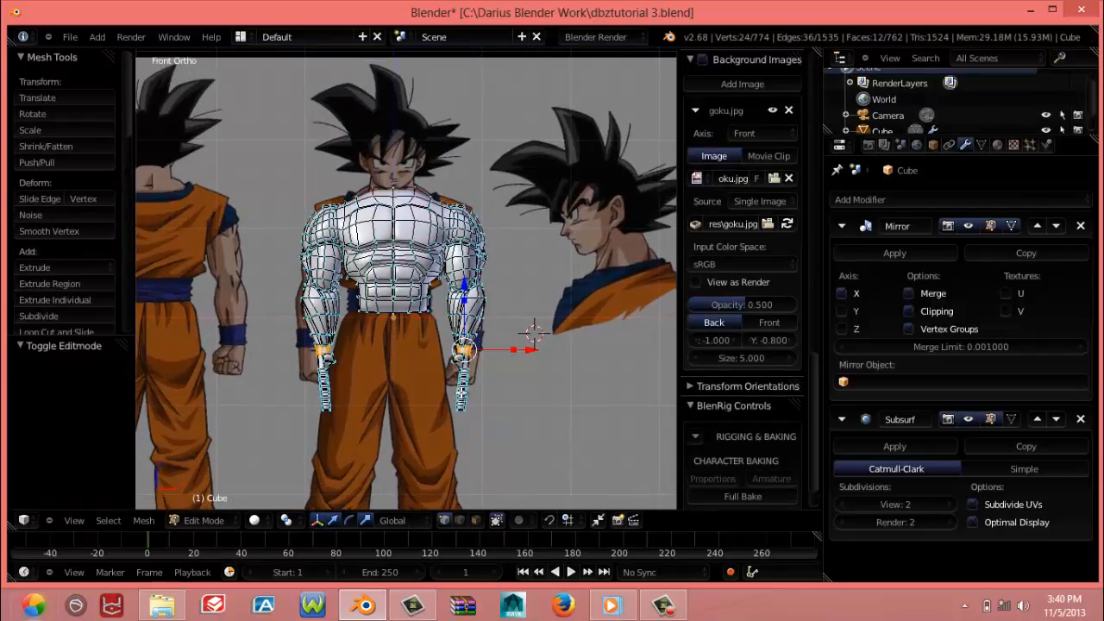
{"action": "scroll", "coordinate": [445, 380], "scroll_direction": "up", "scroll_amount": 5}
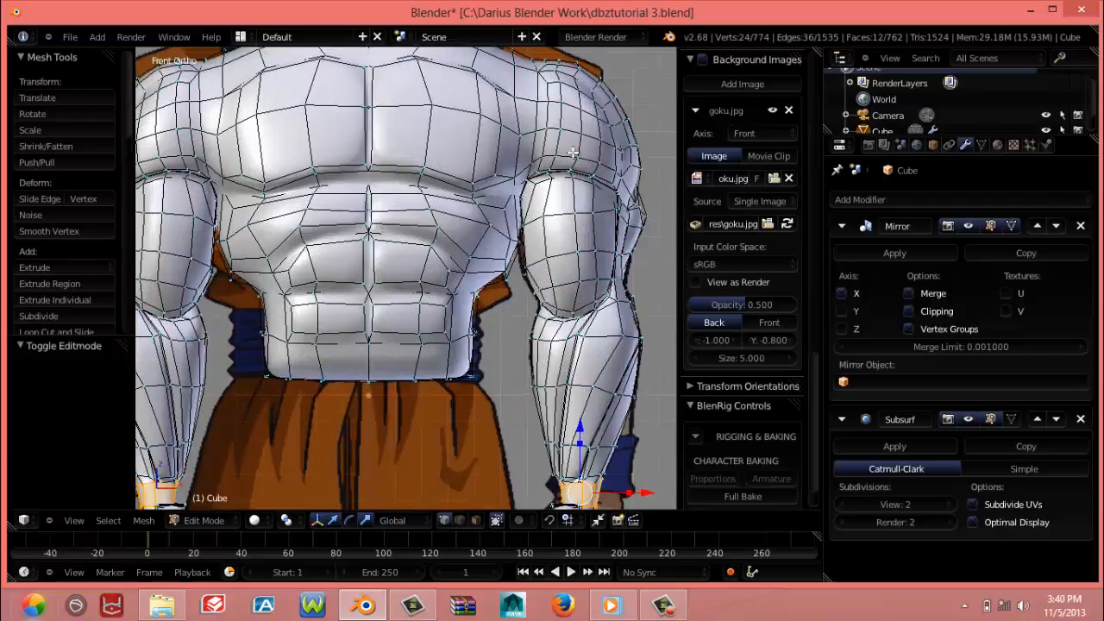
{"action": "right_click", "coordinate": [562, 113], "text": "alt"}
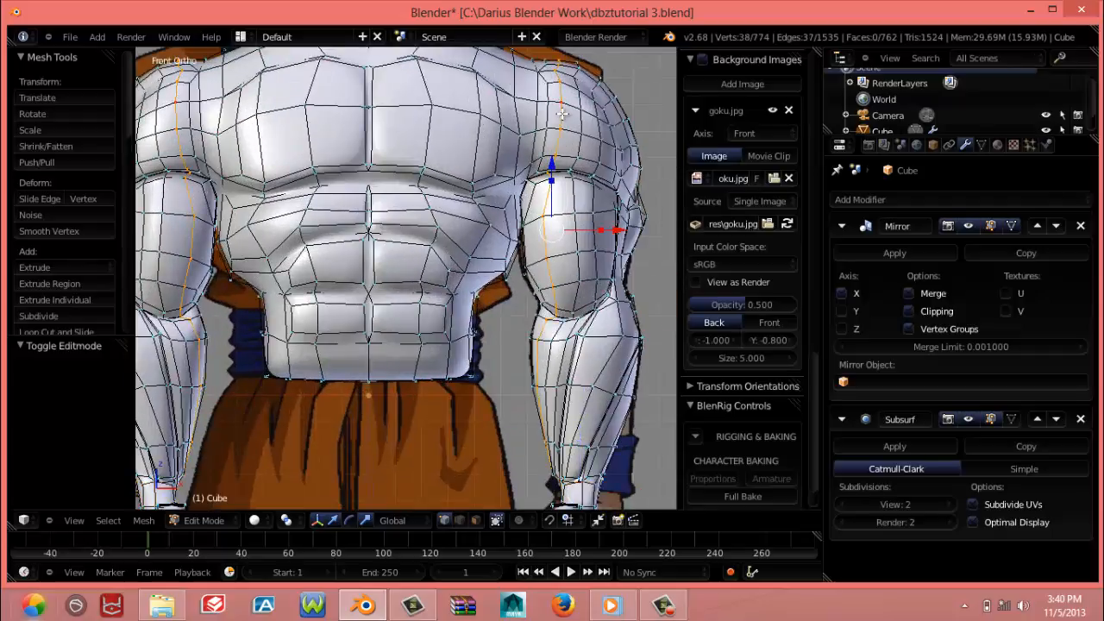
{"action": "right_click", "coordinate": [584, 127], "text": "alt+shift"}
{"action": "right_click", "coordinate": [602, 128], "text": "alt+shift"}
{"action": "right_click", "coordinate": [609, 135], "text": "alt+shift"}
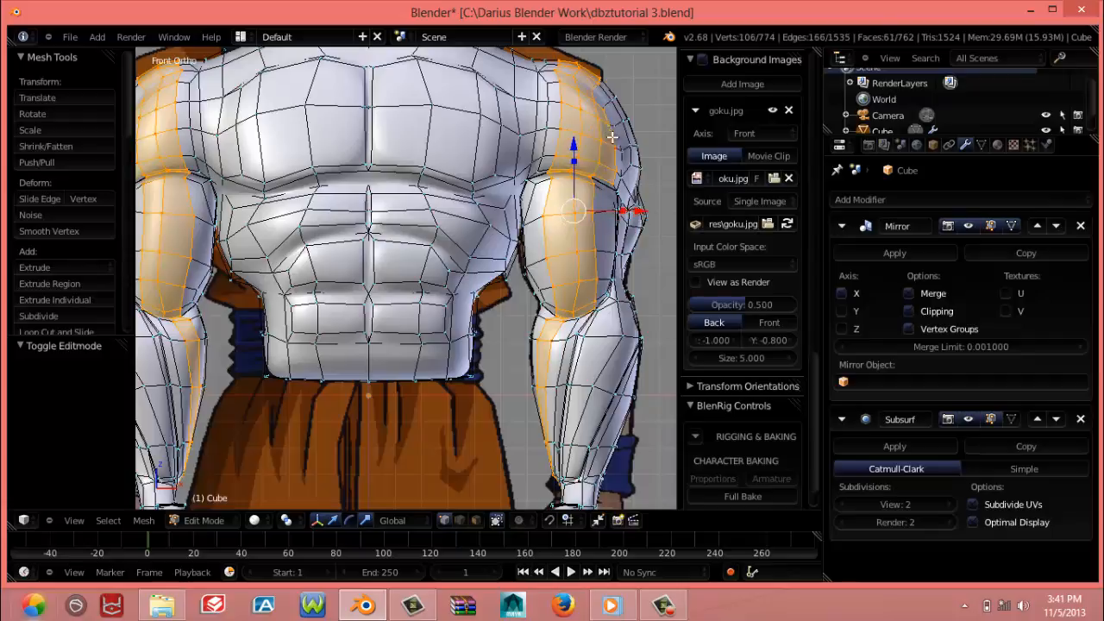
Box-select the whole outer arm from the shoulder down to the hand in front wireframe view, including the inner forearm and wrist
{"action": "key", "text": "z"}
{"action": "scroll", "coordinate": [603, 215], "scroll_direction": "down", "scroll_amount": 3}
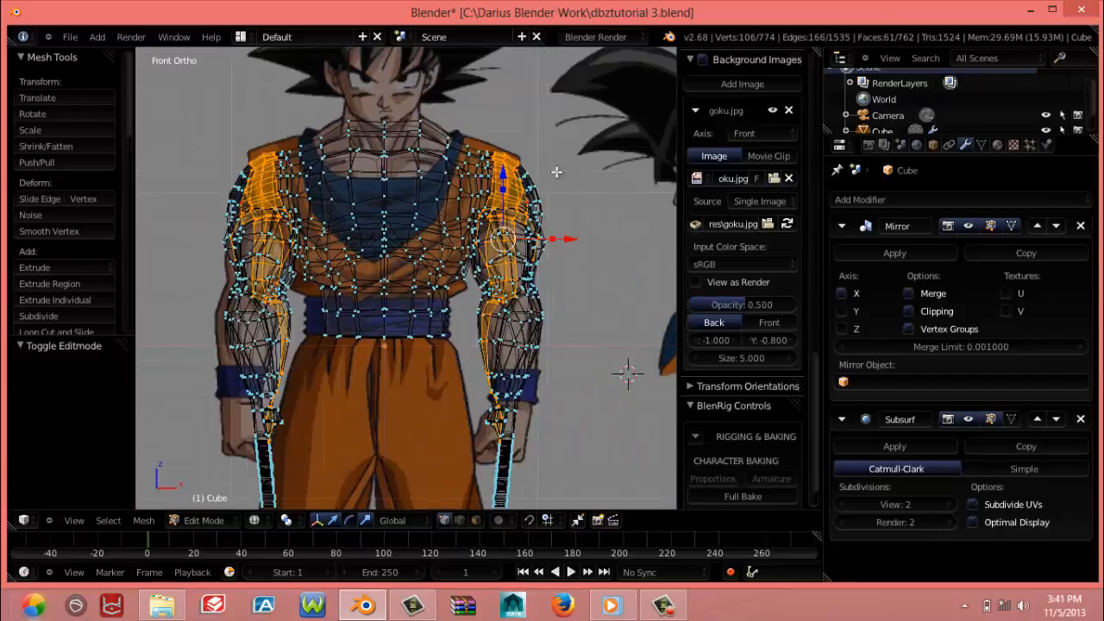
{"action": "key", "text": "b"}
{"action": "left_click_drag", "start_coordinate": [496, 146], "coordinate": [639, 455]}
{"action": "key", "text": "b"}
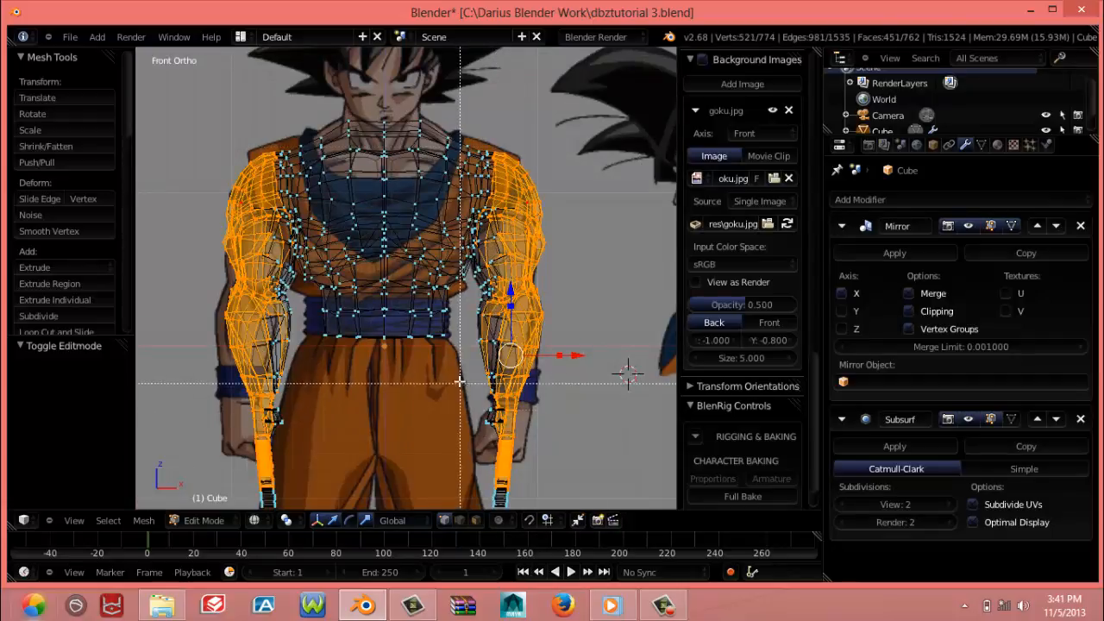
{"action": "left_click_drag", "start_coordinate": [477, 295], "coordinate": [526, 419]}
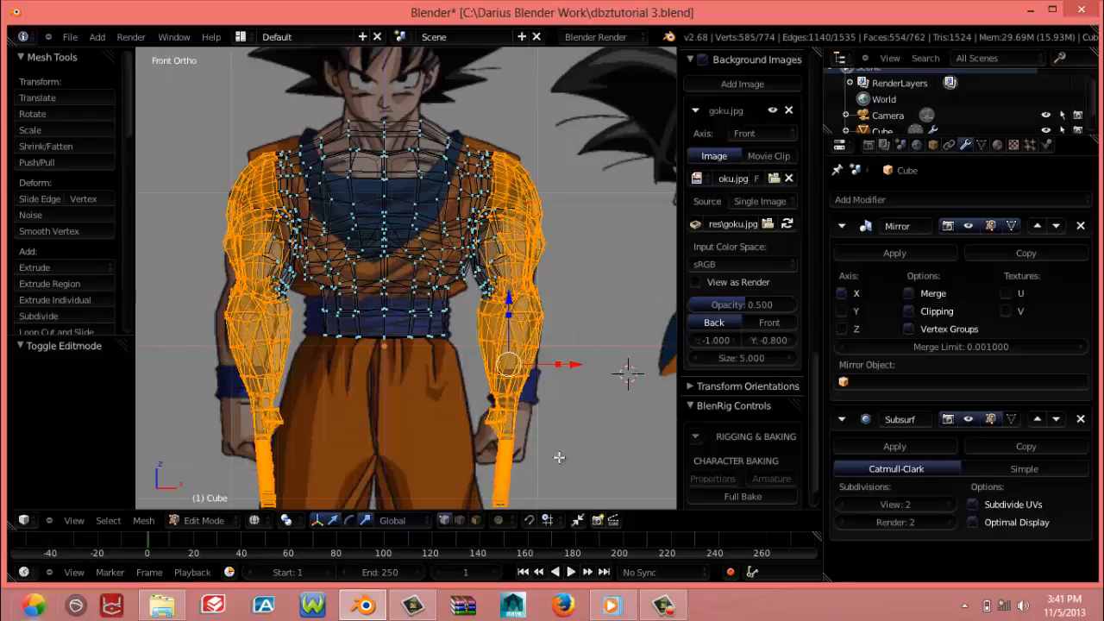
{"action": "scroll", "coordinate": [525, 419], "scroll_direction": "down", "scroll_amount": 1}
{"action": "scroll", "coordinate": [525, 419], "scroll_direction": "up", "scroll_amount": 1}
Add the vertices at the inner elbow and along the inner upper arm to the selection with box selections
{"action": "key", "text": "b"}
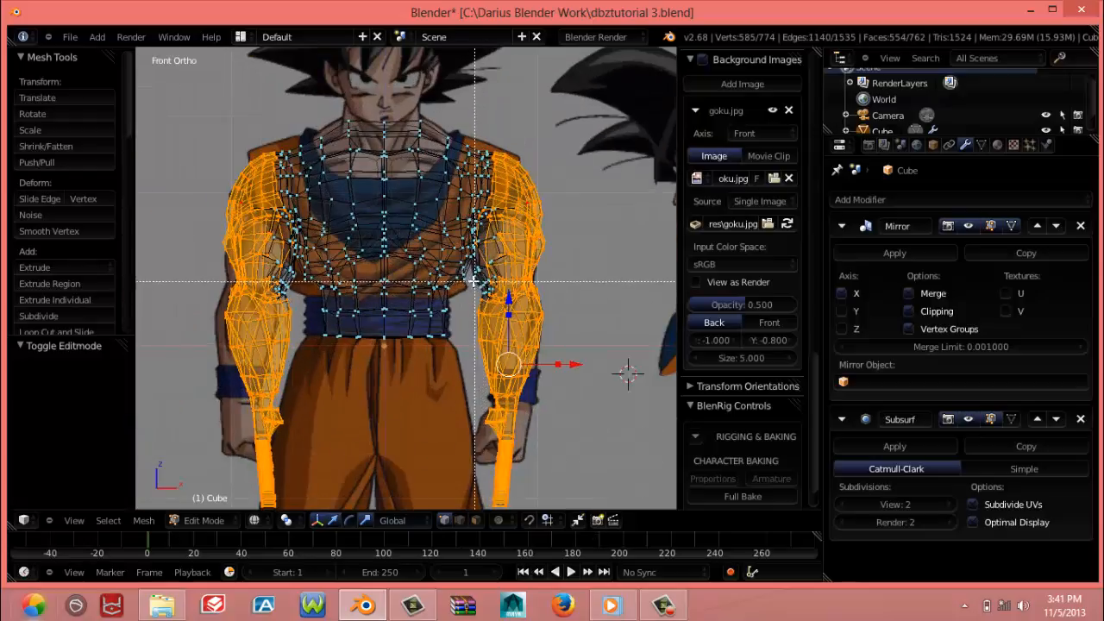
{"action": "left_click_drag", "start_coordinate": [473, 282], "coordinate": [489, 311]}
{"action": "key", "text": "b"}
{"action": "left_click_drag", "start_coordinate": [483, 249], "coordinate": [555, 347]}
{"action": "key", "text": "b"}
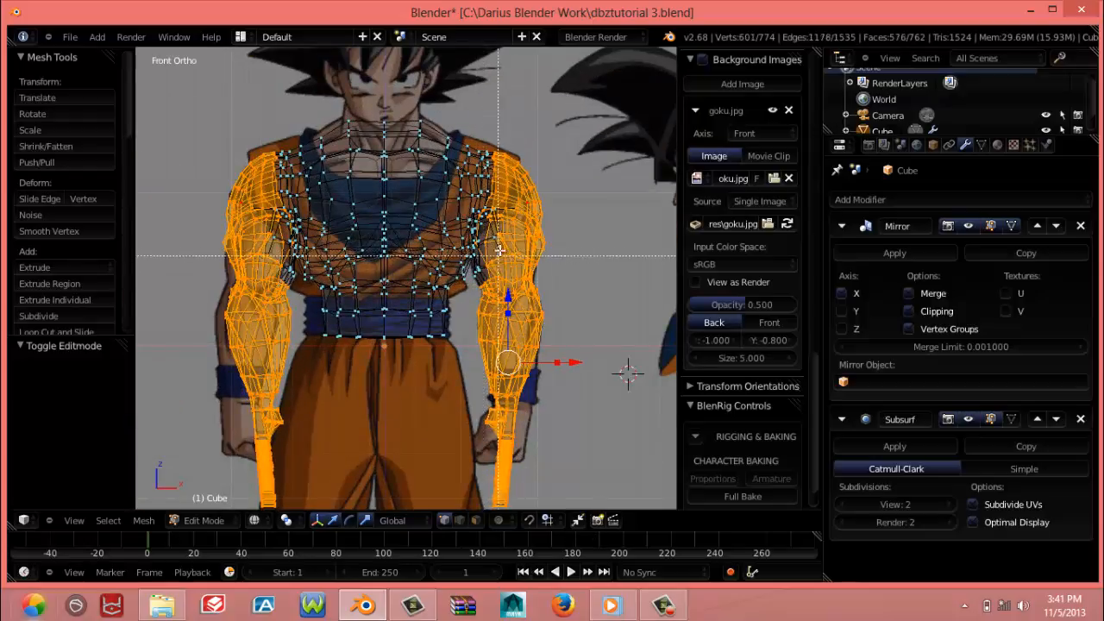
{"action": "left_click_drag", "start_coordinate": [490, 203], "coordinate": [529, 298]}
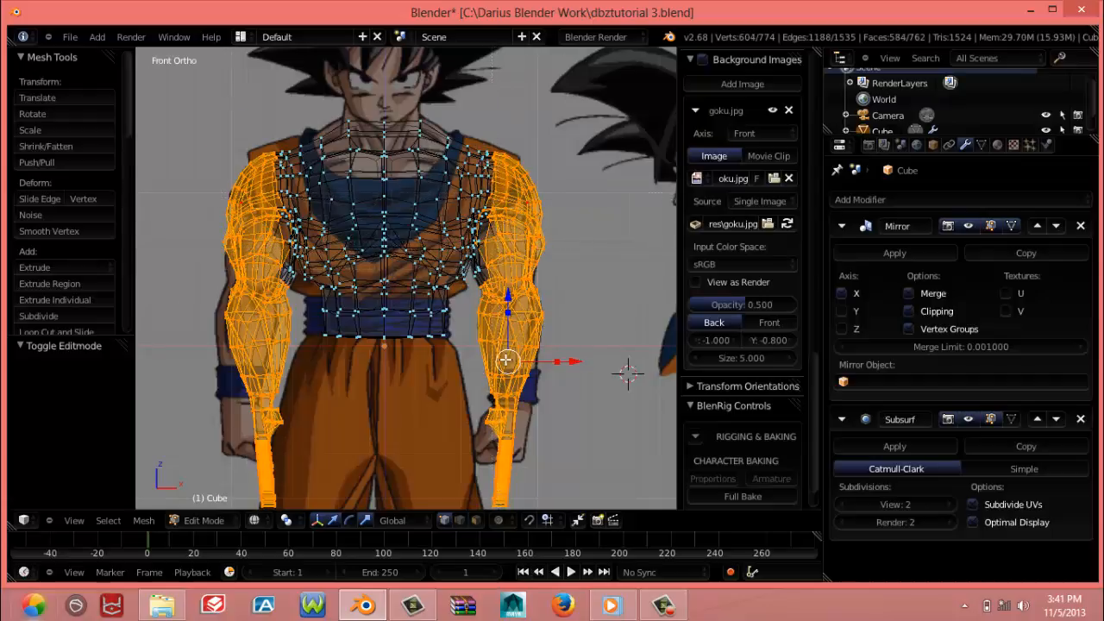
Extend the arm selection with the missed inner upper-arm vertices beside the chest and beneath the shoulder
{"action": "scroll", "coordinate": [505, 360], "scroll_direction": "up", "scroll_amount": 4}
{"action": "key", "text": "b"}
{"action": "left_click_drag", "start_coordinate": [542, 253], "coordinate": [599, 314]}
{"action": "key", "text": "b"}
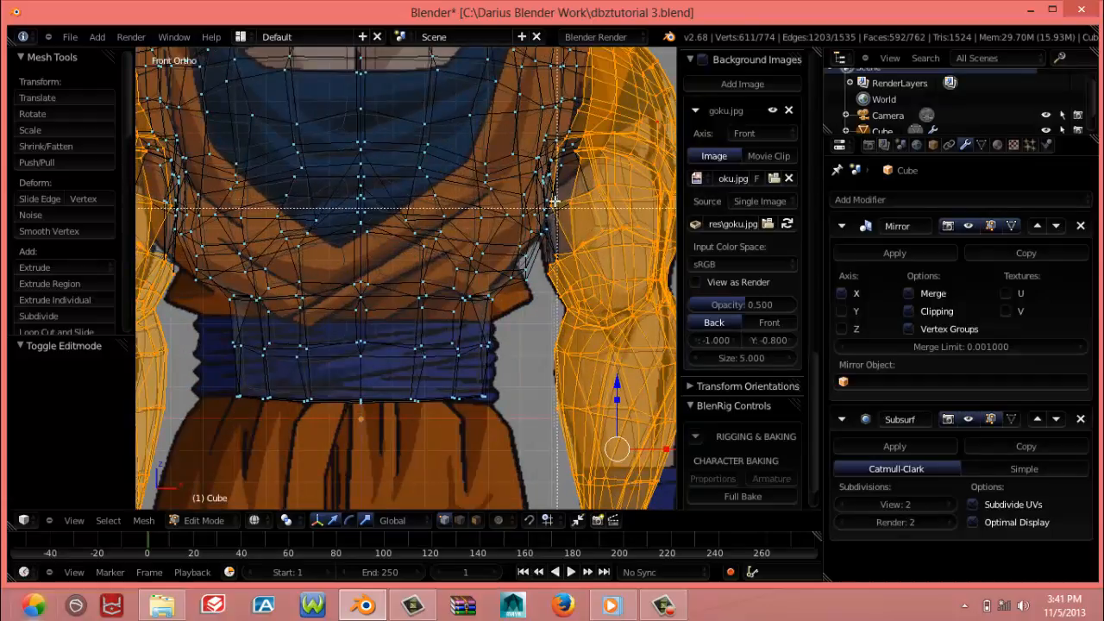
{"action": "left_click_drag", "start_coordinate": [550, 193], "coordinate": [569, 226]}
{"action": "middle_click_drag", "start_coordinate": [576, 261], "coordinate": [518, 341]}
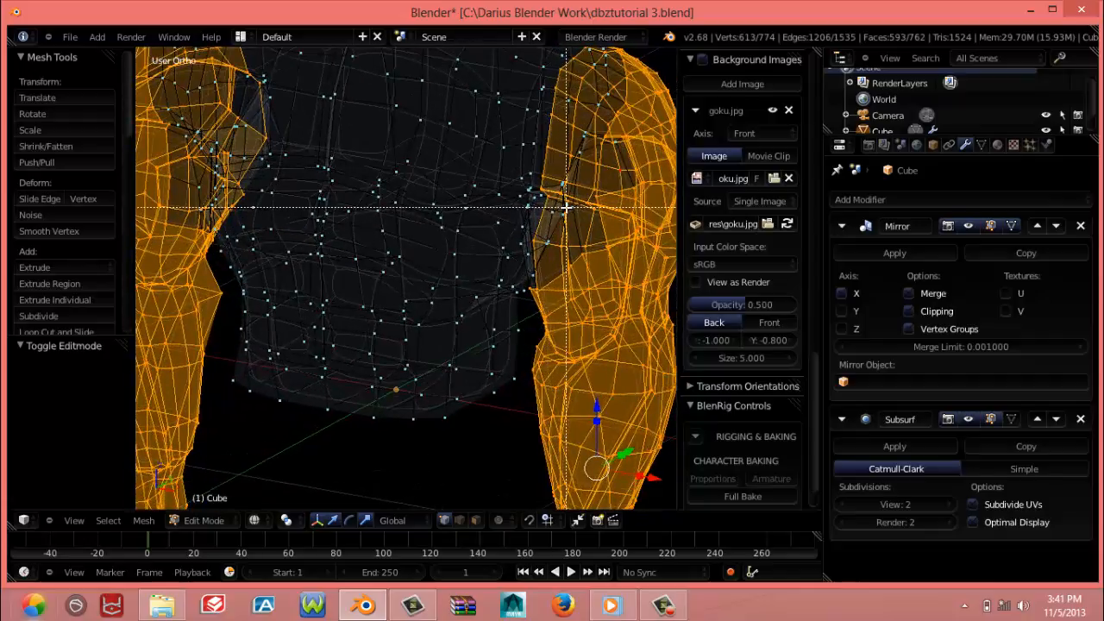
{"action": "key", "text": "b"}
{"action": "left_click_drag", "start_coordinate": [570, 202], "coordinate": [594, 226]}
{"action": "key", "text": "b"}
{"action": "left_click_drag", "start_coordinate": [615, 145], "coordinate": [633, 175]}
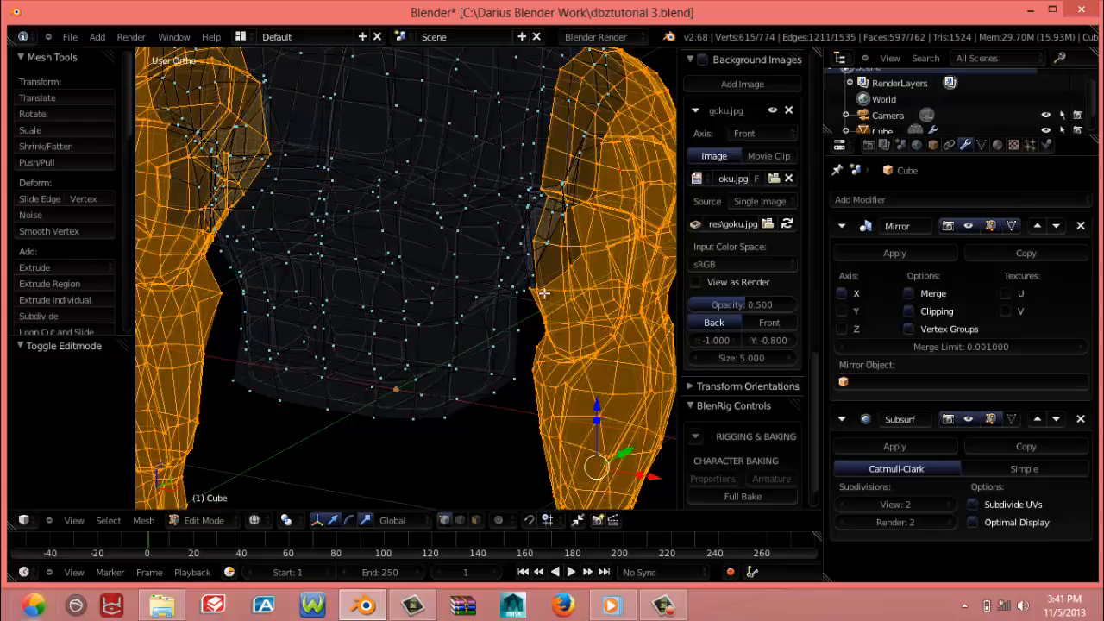
Add individual vertices of the inner upper arm and the next loop at the front of the shoulder to the selection
{"action": "middle_click_drag", "start_coordinate": [543, 293], "coordinate": [616, 241]}
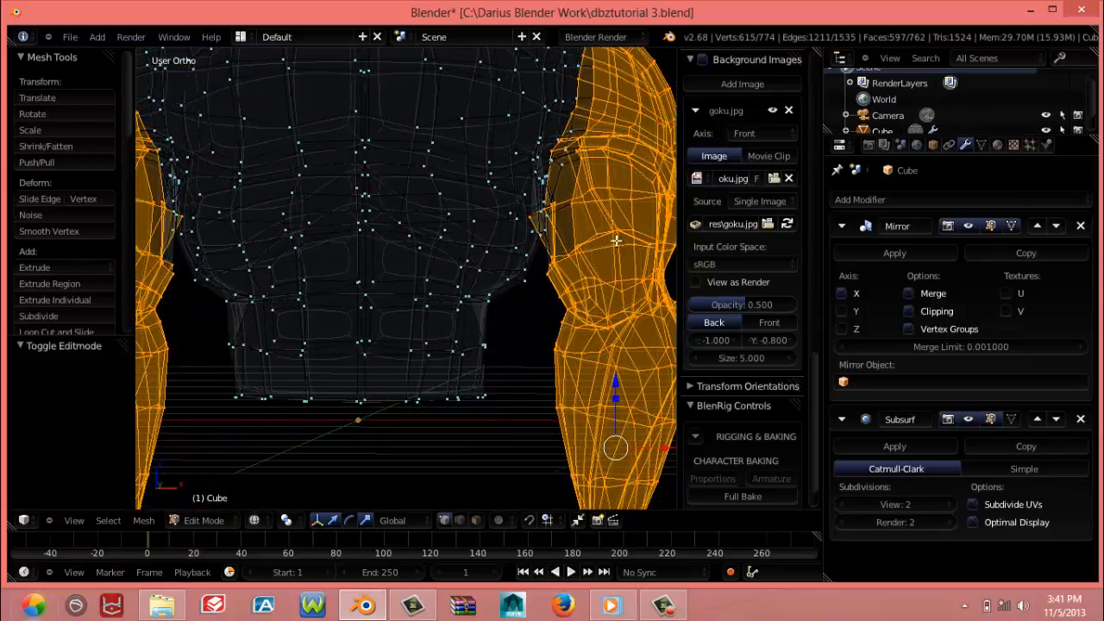
{"action": "right_click", "coordinate": [551, 218], "text": "shift"}
{"action": "middle_click_drag", "start_coordinate": [550, 218], "coordinate": [573, 207]}
{"action": "right_click", "coordinate": [562, 167], "text": "shift"}
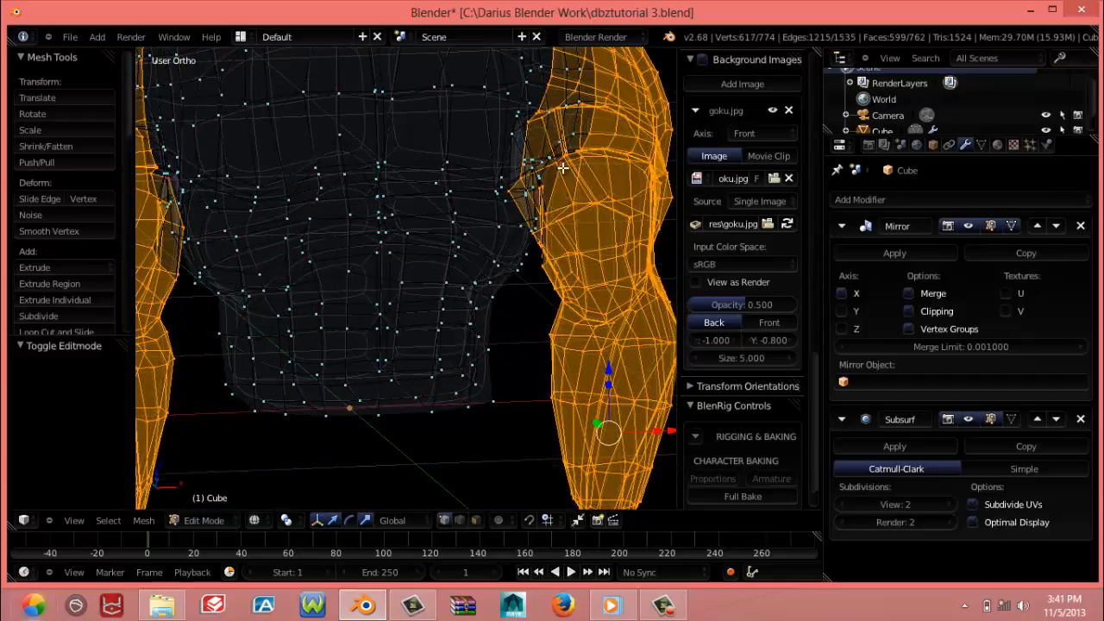
{"action": "key", "text": "z"}
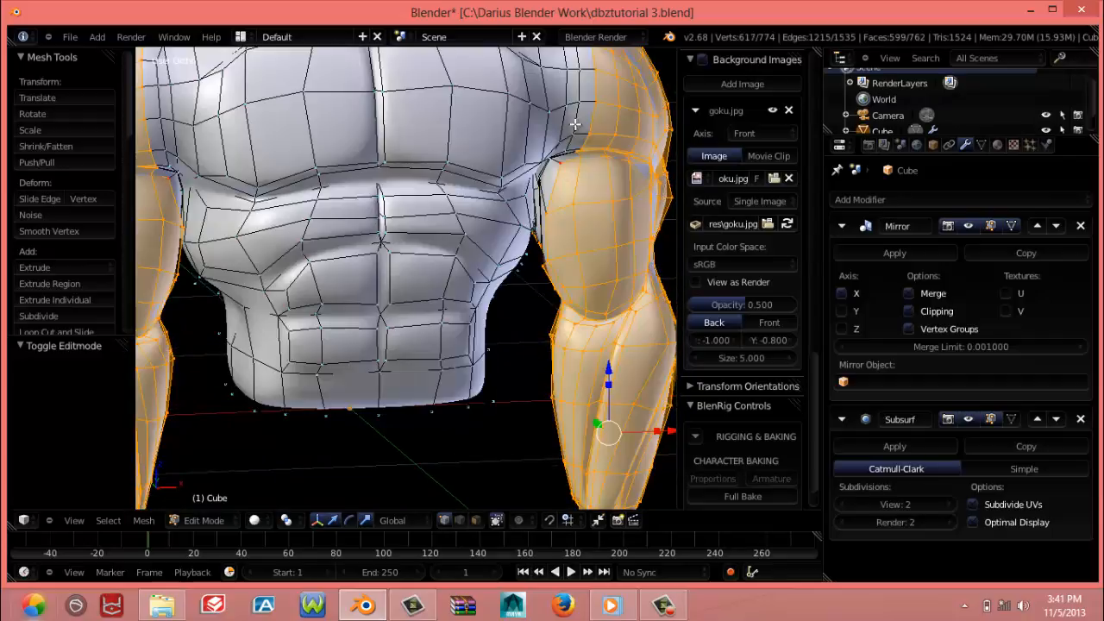
{"action": "right_click", "coordinate": [574, 160], "text": "alt+shift"}
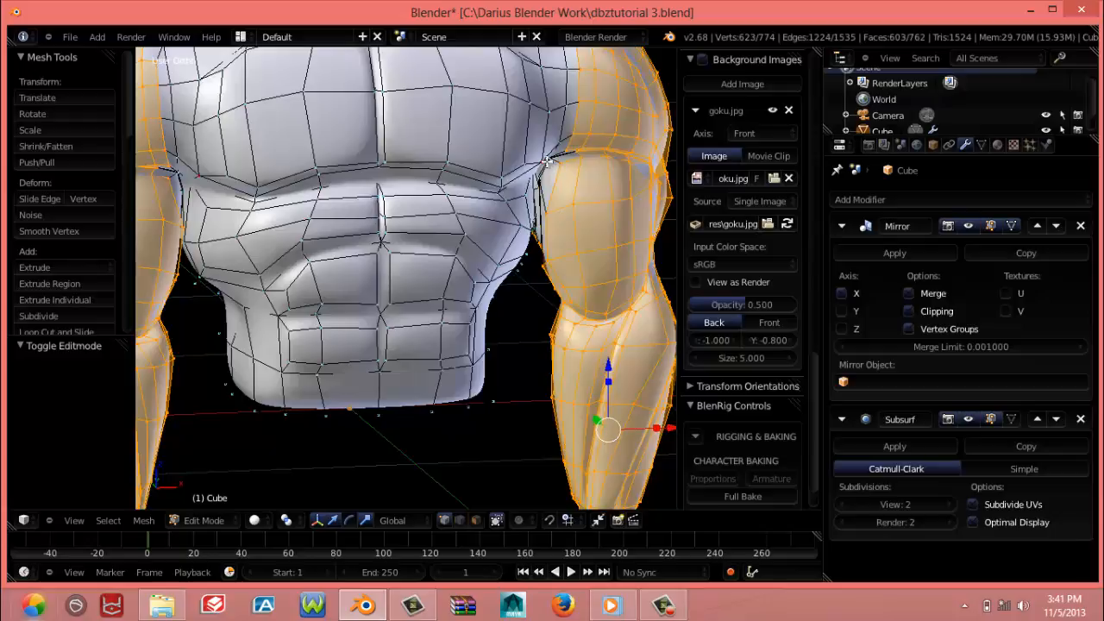
Undo the stray picks and add the missed vertices at the front of the armpit to the arm selection
{"action": "key", "text": "ctrl+z"}
{"action": "right_click", "coordinate": [554, 159], "text": "shift"}
{"action": "right_click", "coordinate": [542, 176], "text": "shift"}
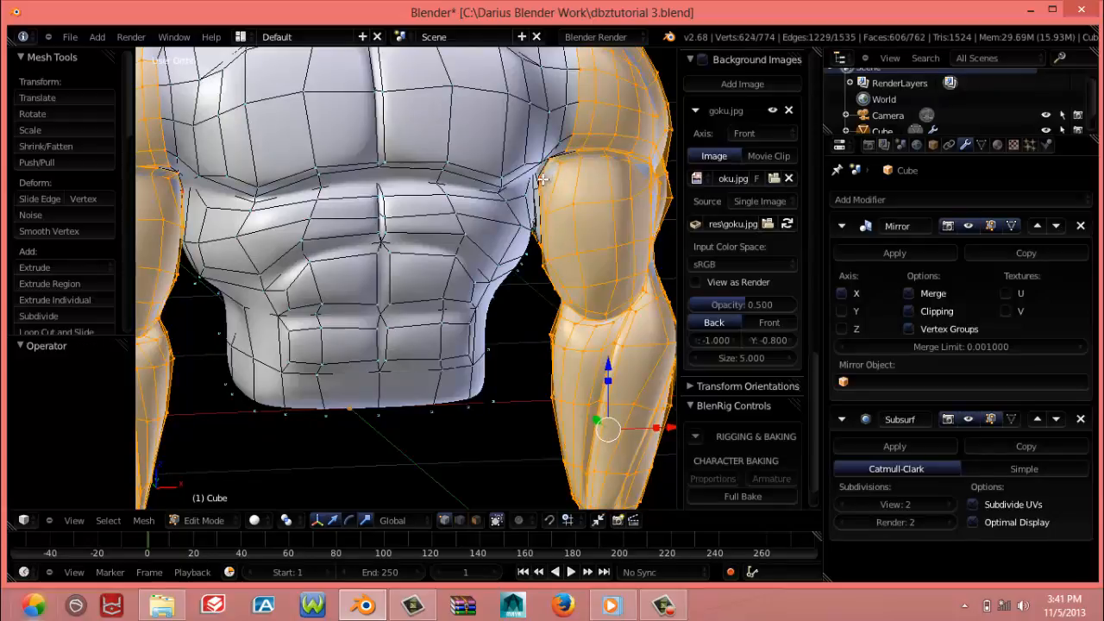
{"action": "key", "text": "ctrl+z"}
{"action": "right_click", "coordinate": [540, 176], "text": "shift"}
{"action": "right_click", "coordinate": [538, 176], "text": "shift"}
{"action": "right_click", "coordinate": [540, 183], "text": "shift"}
Complete the arm selection with the missed vertices on the rear inner side of the upper arm near the armpit
{"action": "middle_click_drag", "start_coordinate": [556, 215], "coordinate": [590, 112]}
{"action": "middle_click_drag", "start_coordinate": [490, 247], "coordinate": [628, 313]}
{"action": "right_click", "coordinate": [255, 304], "text": "shift"}
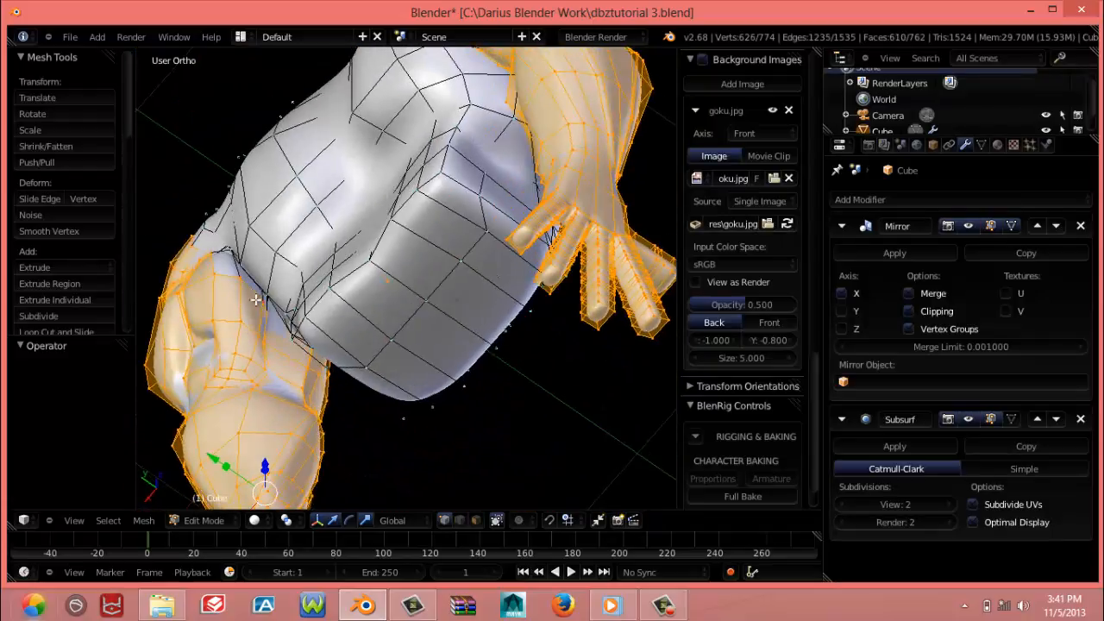
{"action": "middle_click_drag", "start_coordinate": [255, 304], "coordinate": [302, 223]}
{"action": "right_click", "coordinate": [257, 132], "text": "shift"}
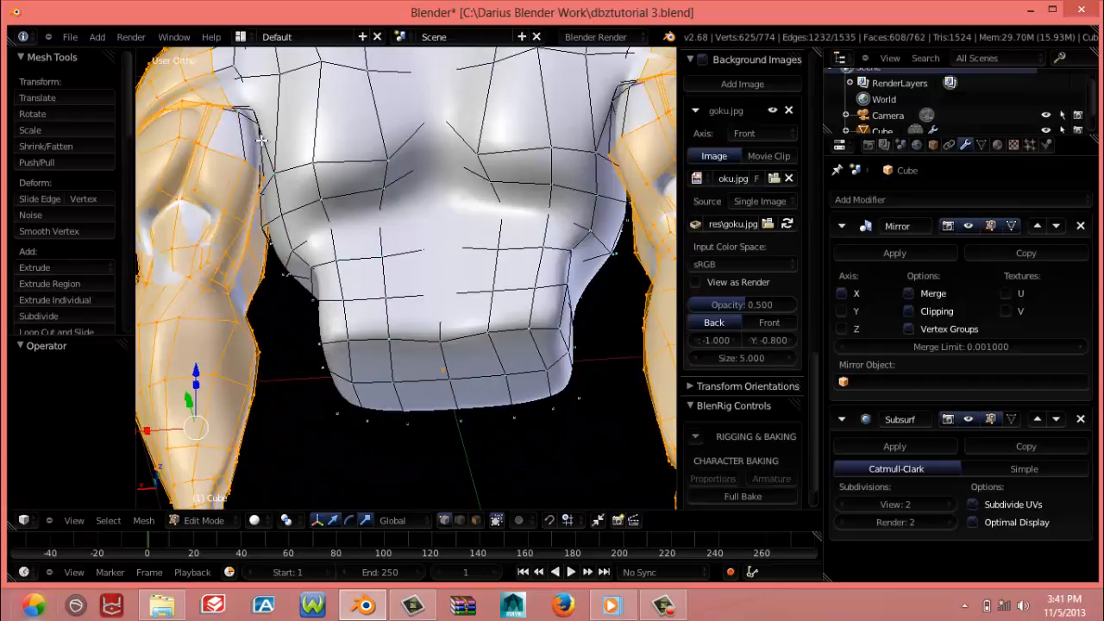
{"action": "right_click", "coordinate": [250, 124], "text": "shift"}
{"action": "right_click", "coordinate": [263, 125], "text": "shift"}
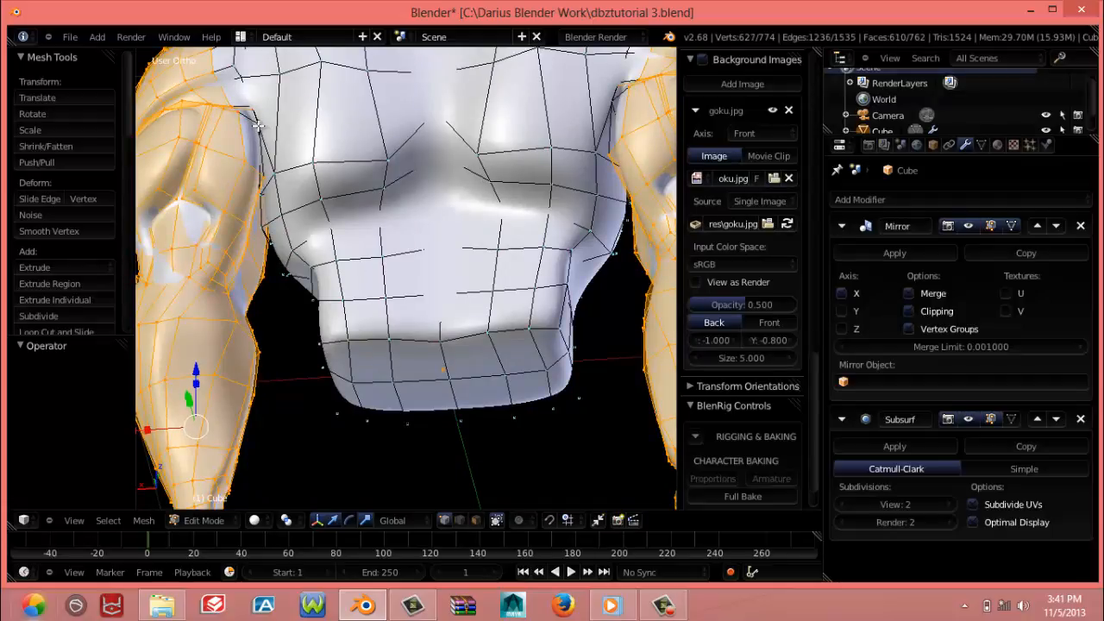
{"action": "key", "text": "z"}
{"action": "middle_click_drag", "start_coordinate": [295, 249], "coordinate": [193, 380]}
{"action": "right_click", "coordinate": [271, 171], "text": "shift"}
{"action": "right_click", "coordinate": [264, 151], "text": "shift"}
{"action": "scroll", "coordinate": [290, 286], "scroll_direction": "down", "scroll_amount": 3}
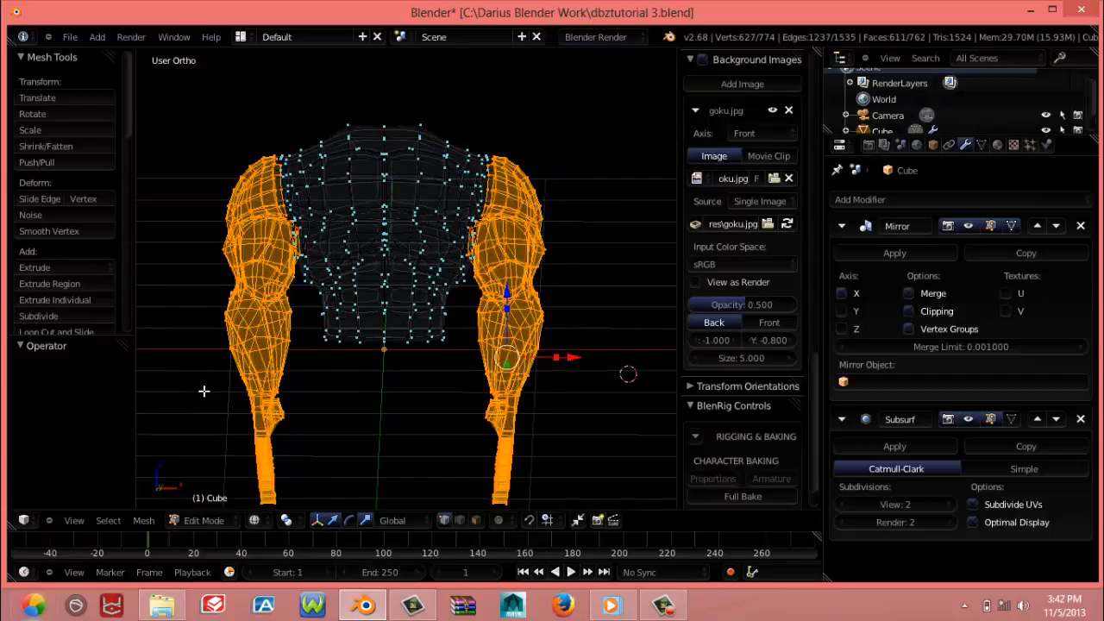
Enable proportional editing in front view and make the 3D cursor, placed at the top of the shoulder, the rotation pivot
{"action": "key", "text": "KP_1"}
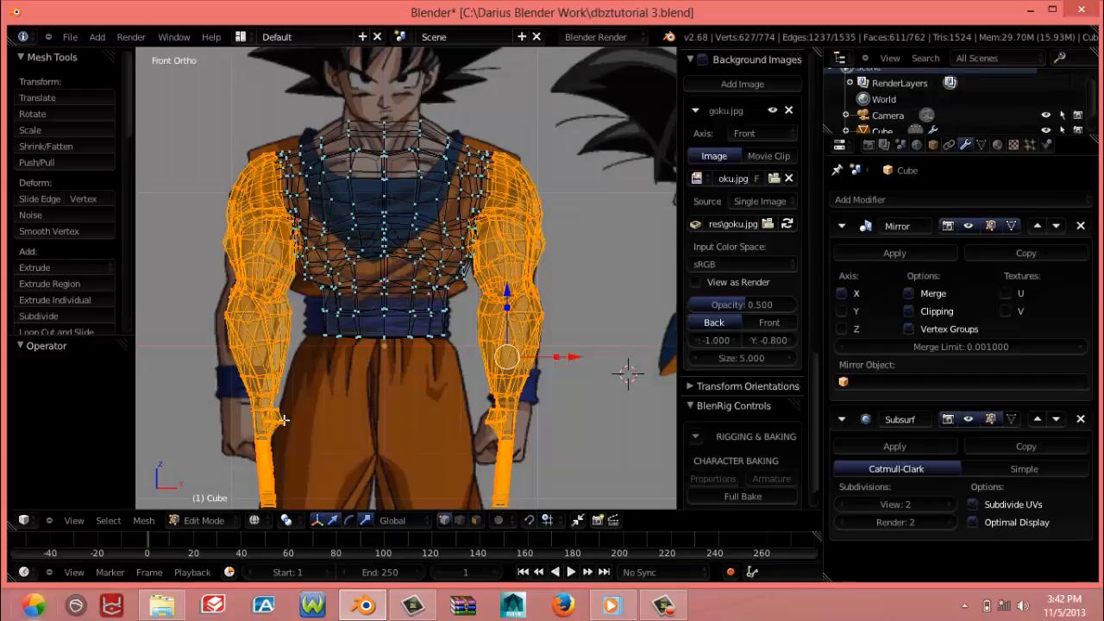
{"action": "key", "text": "l"}
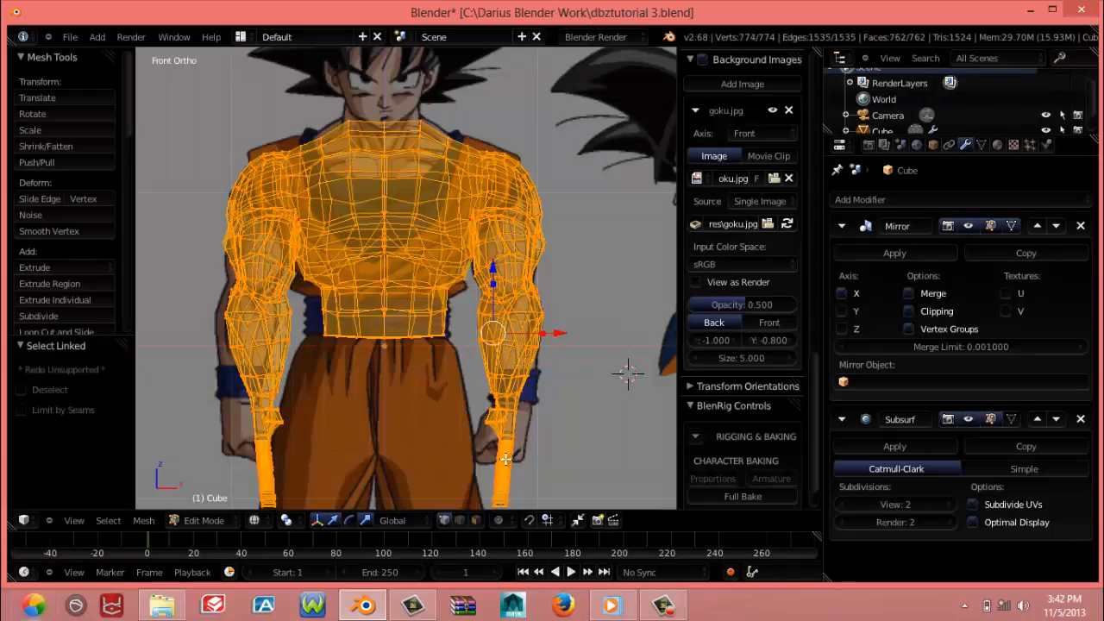
{"action": "key", "text": "ctrl+z"}
{"action": "key", "text": "o"}
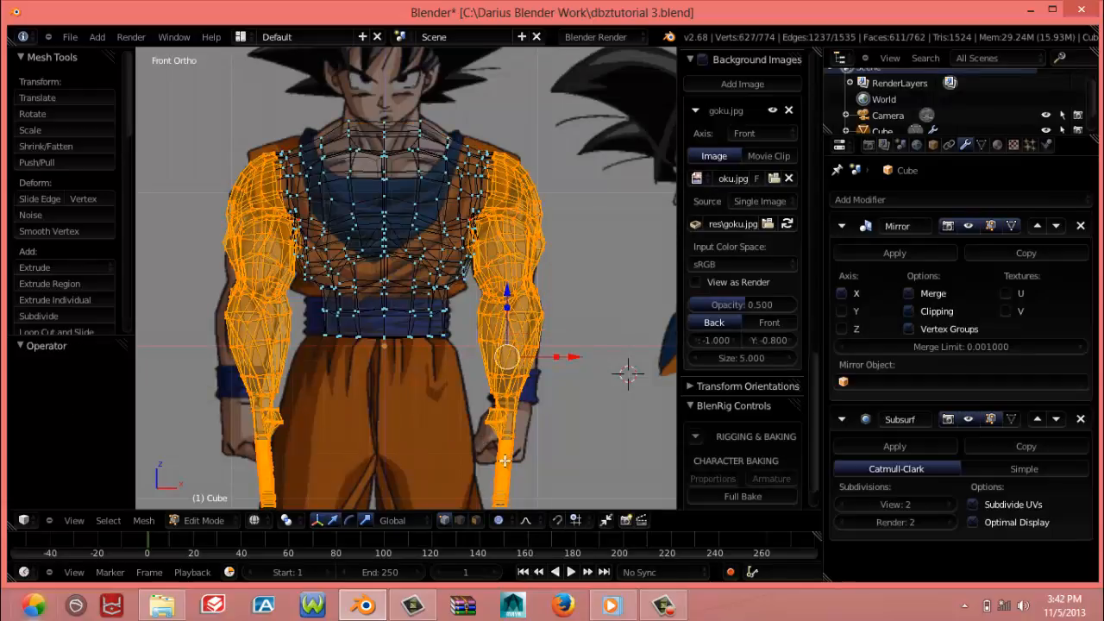
{"action": "key", "text": "r"}
{"action": "right_click", "coordinate": [578, 445]}
{"action": "left_click", "coordinate": [478, 173]}
{"action": "right_click", "coordinate": [476, 154]}
Rotate the selected arm outward, away from the torso, around the 3D cursor at the shoulder
{"action": "key", "text": "t"}
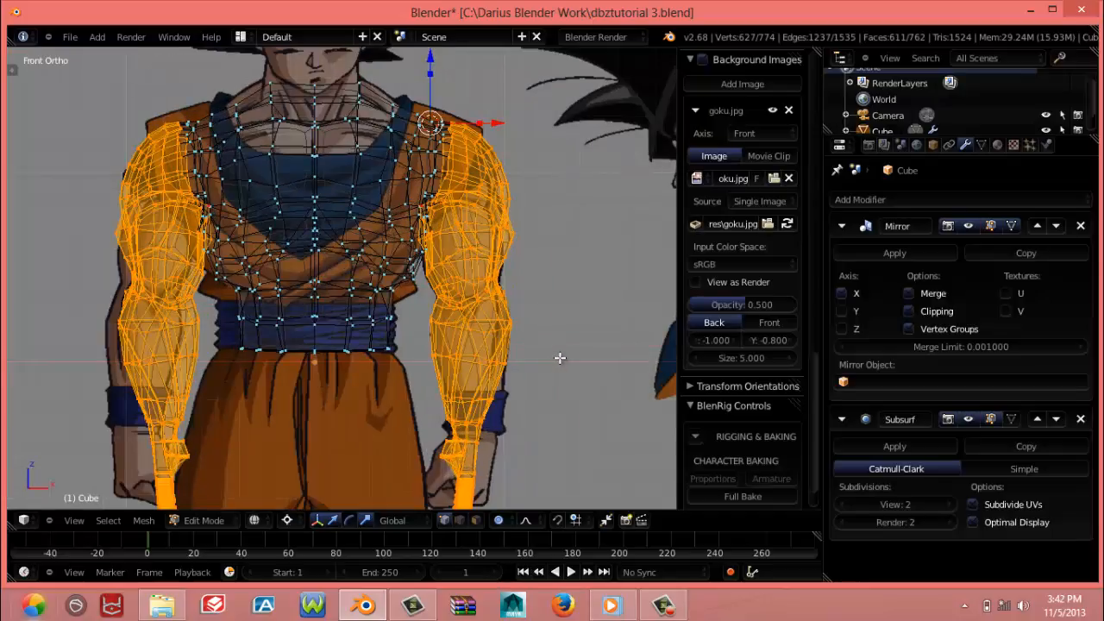
{"action": "key", "text": "n"}
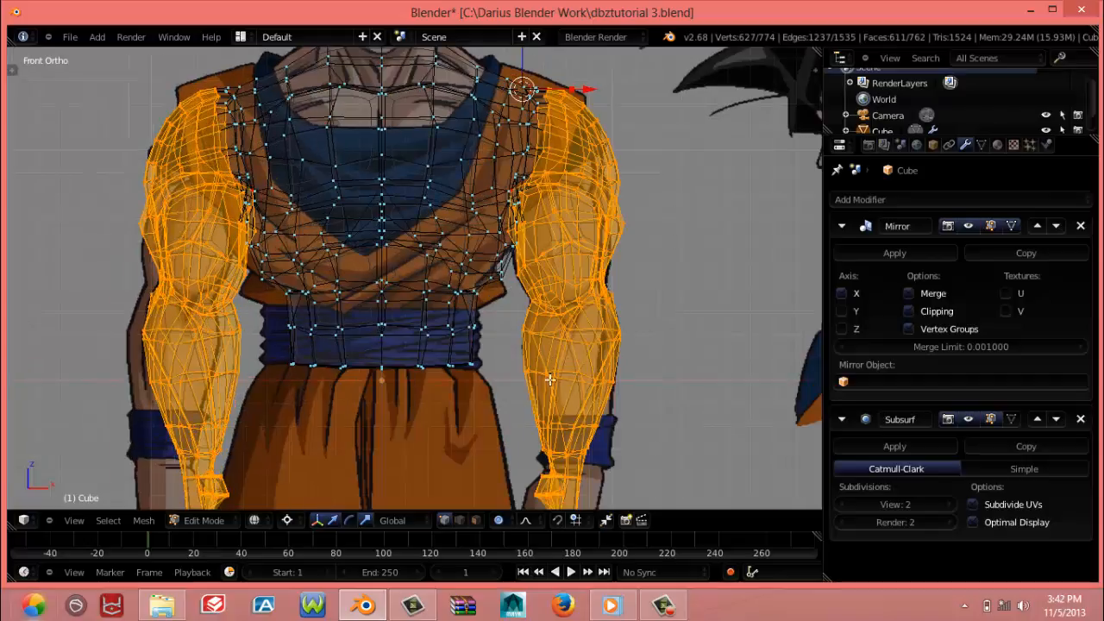
{"action": "key", "text": "r"}
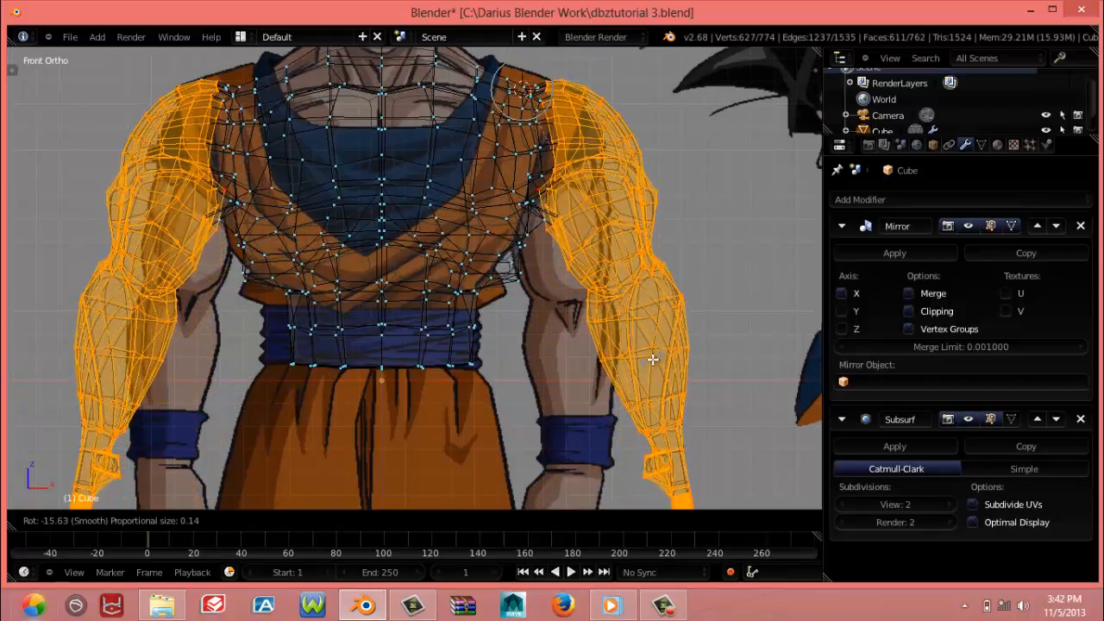
{"action": "left_click", "coordinate": [636, 365]}
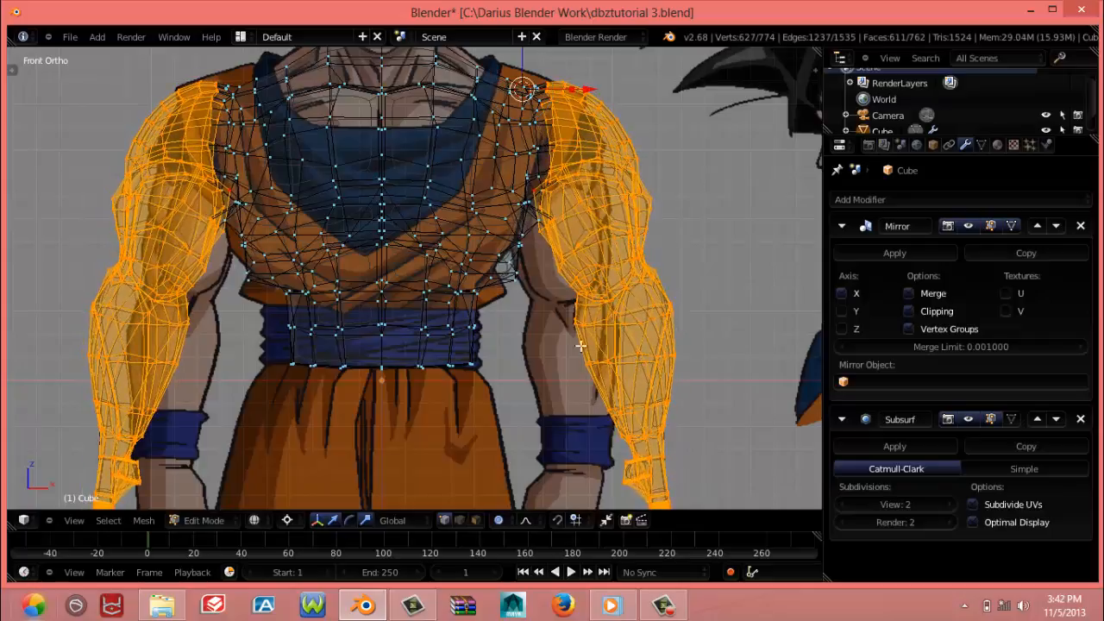
Move the vertices on the torso's side below the armpit about 0.046 inward along X and smooth them
{"action": "key", "text": "a"}
{"action": "key", "text": "b"}
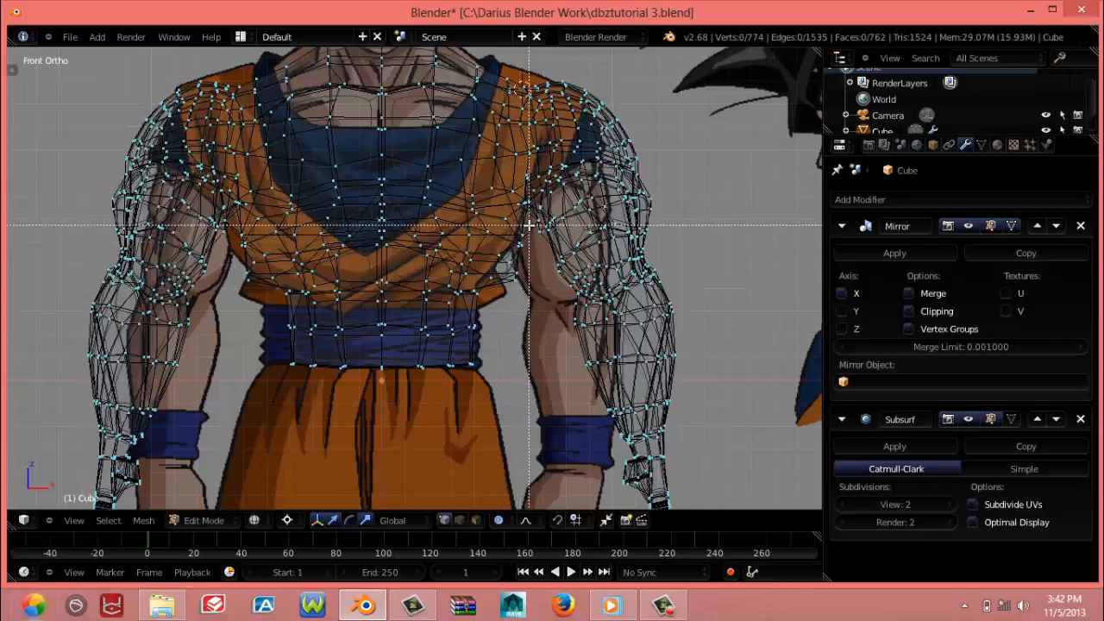
{"action": "left_click_drag", "start_coordinate": [529, 226], "coordinate": [510, 285]}
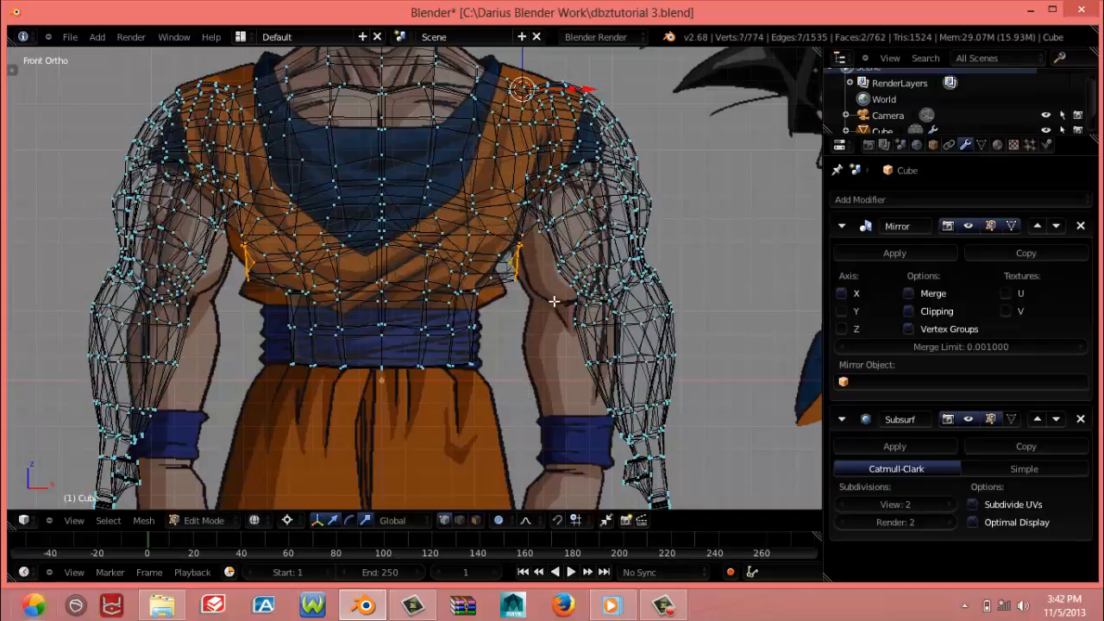
{"action": "key", "text": "g"}
{"action": "left_click", "coordinate": [537, 311]}
{"action": "key", "text": "t"}
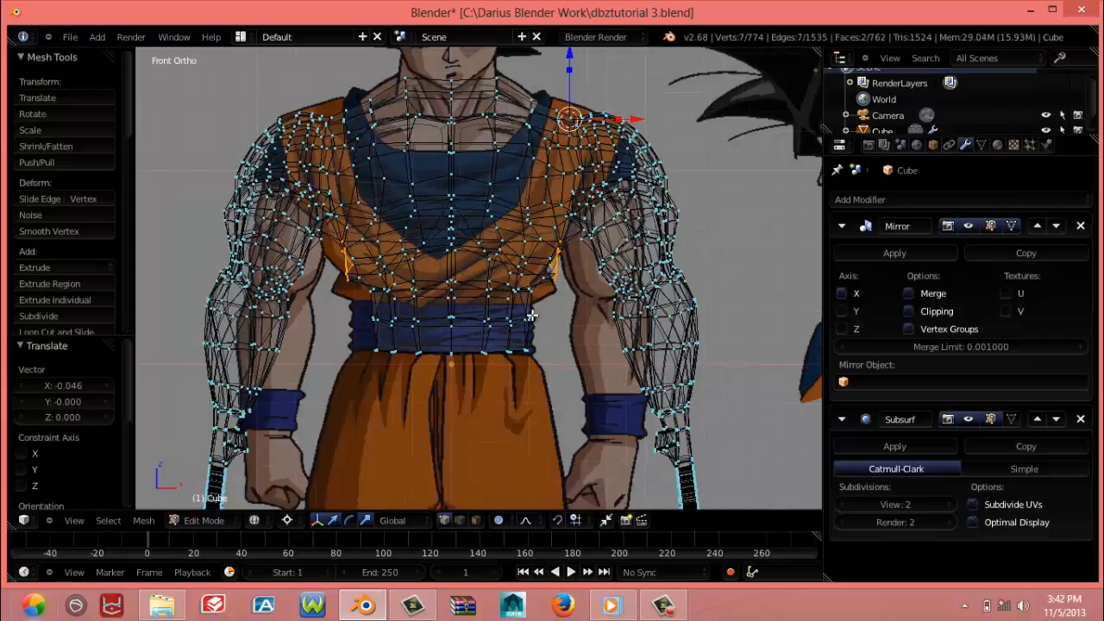
{"action": "key", "text": "t"}
{"action": "key", "text": "w"}
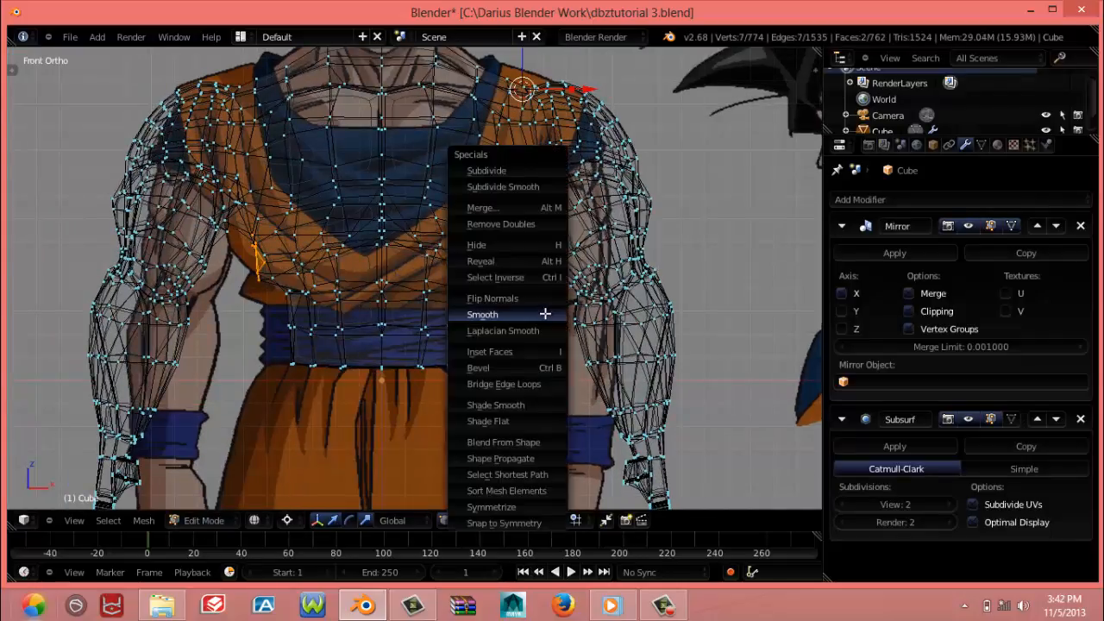
{"action": "left_click", "coordinate": [545, 312]}
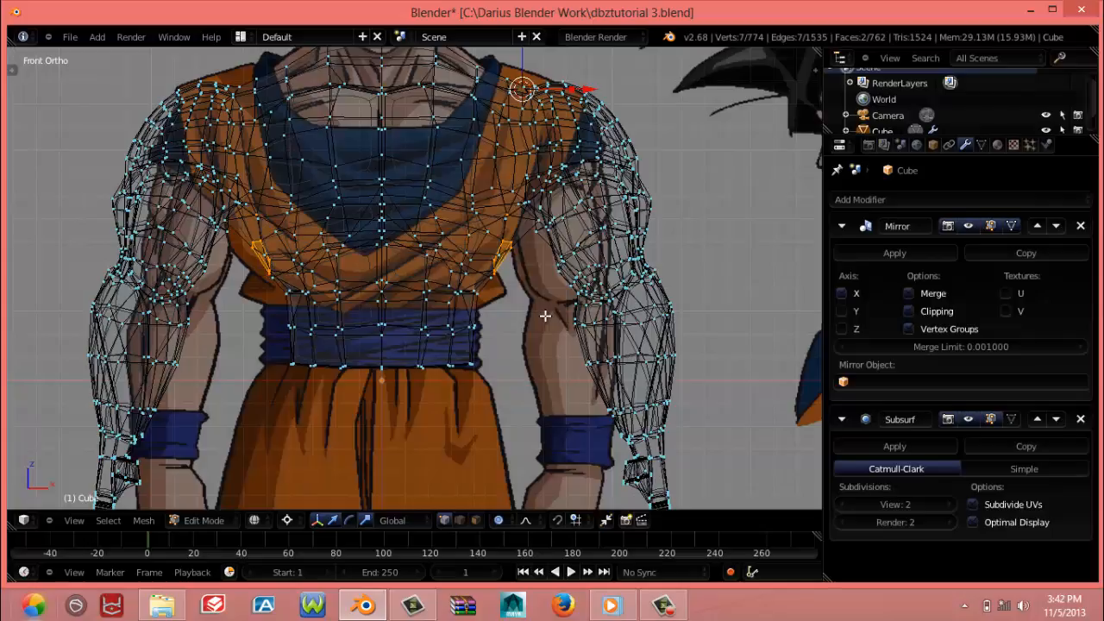
Reposition the single stray vertex on the inner edge of the upper arm just below the armpit
{"action": "key", "text": "a"}
{"action": "right_click", "coordinate": [537, 241]}
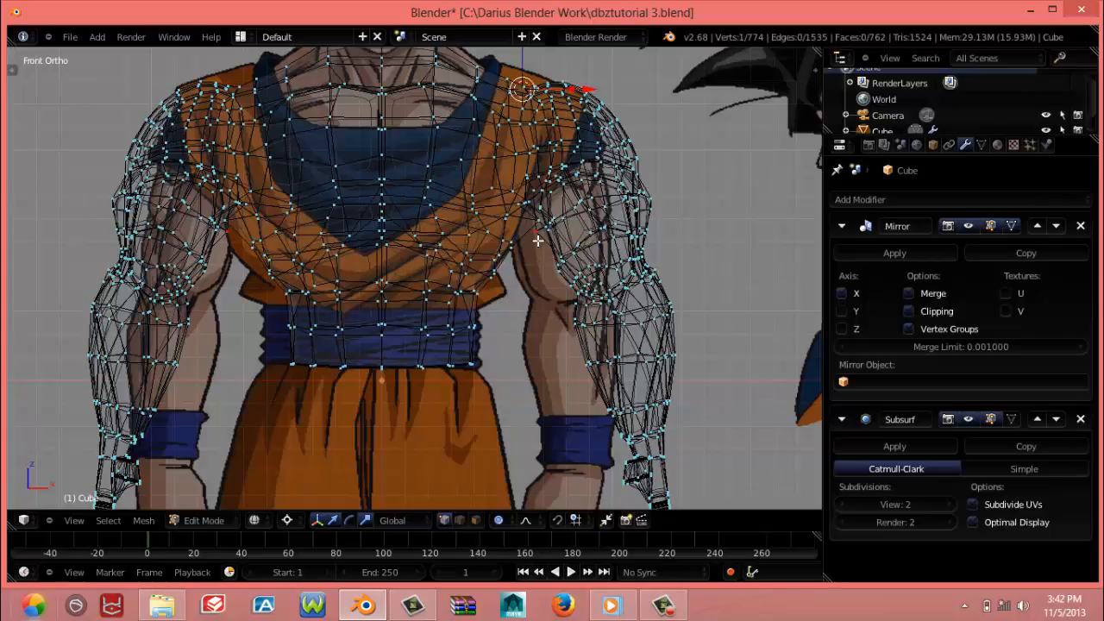
{"action": "key", "text": "g"}
{"action": "left_click", "coordinate": [556, 257]}
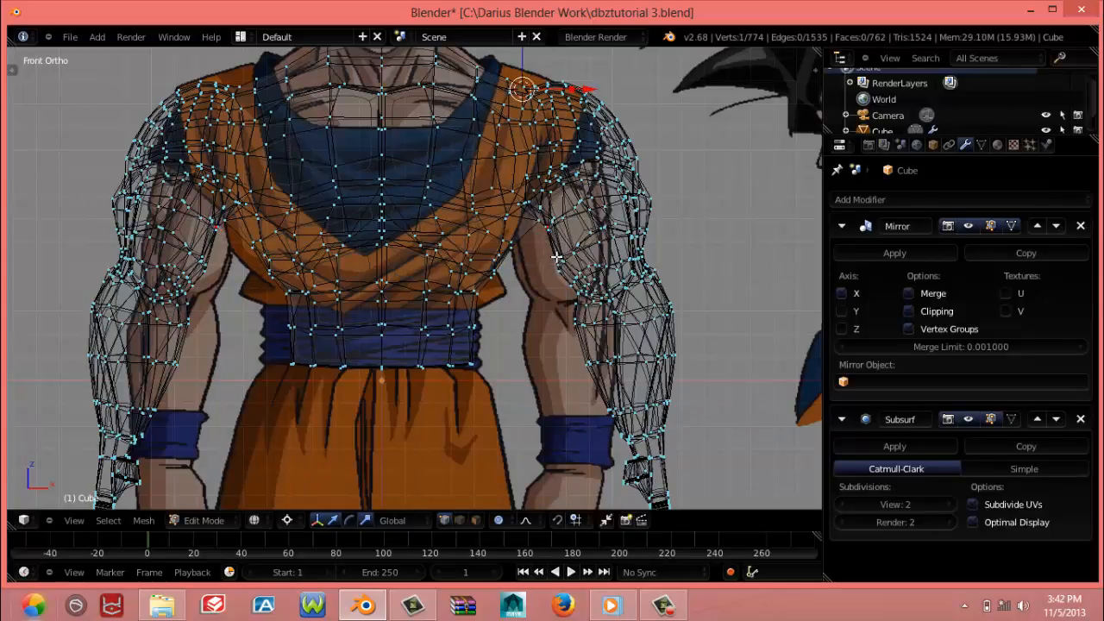
Select the whole upper arm, forearm and hand, including the linked biceps and triceps parts and all the fingers
{"action": "key", "text": "z"}
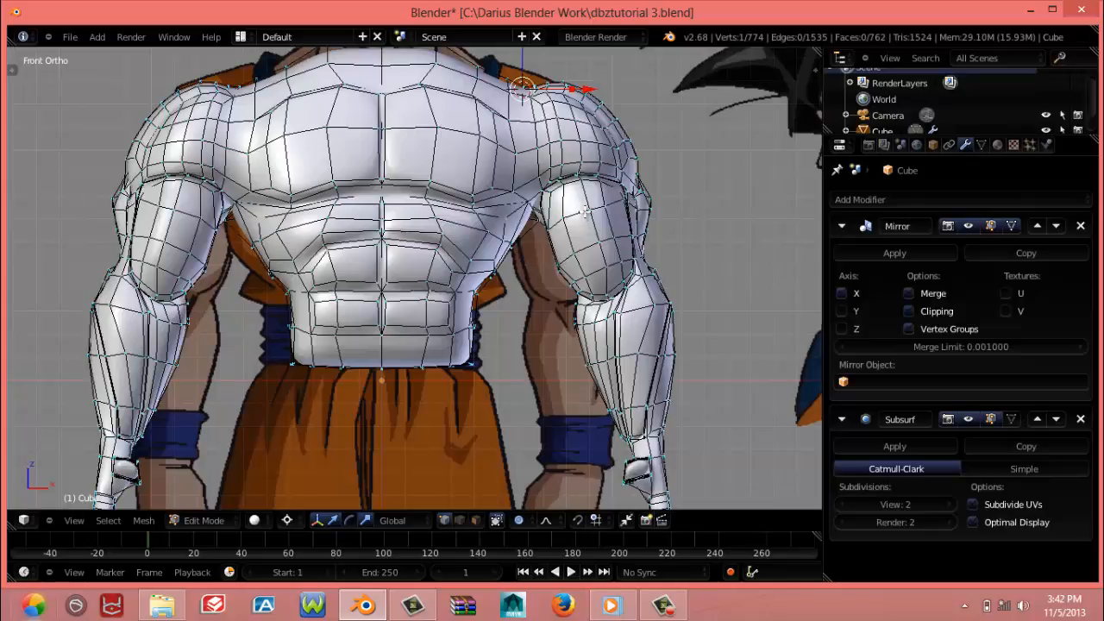
{"action": "right_click", "coordinate": [590, 239], "text": "alt"}
{"action": "right_click", "coordinate": [591, 266], "text": "alt+shift"}
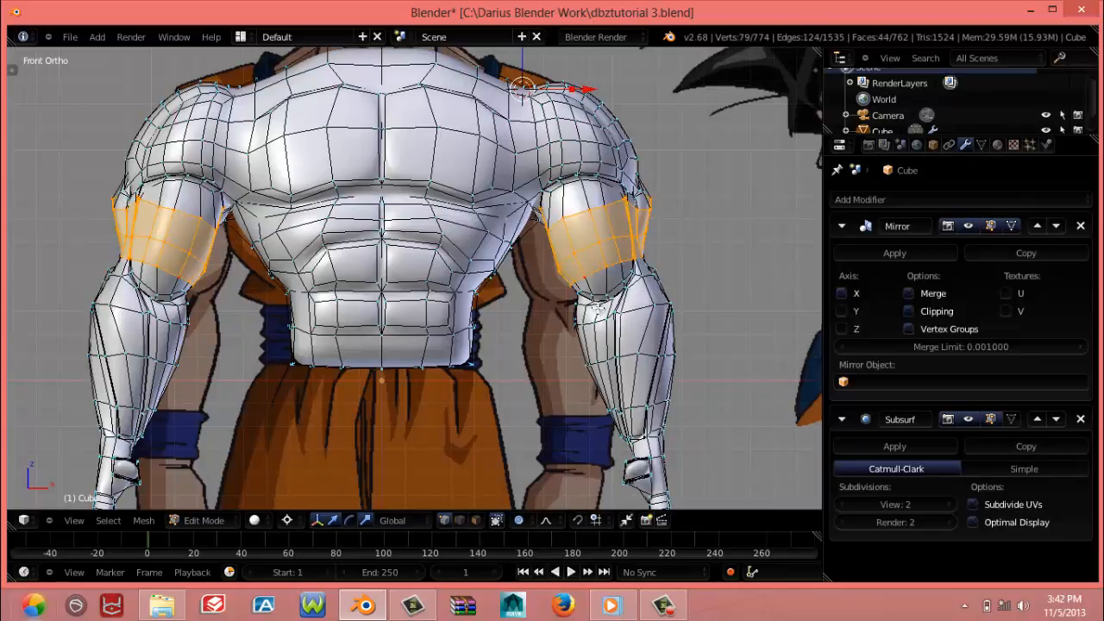
{"action": "key", "text": "z"}
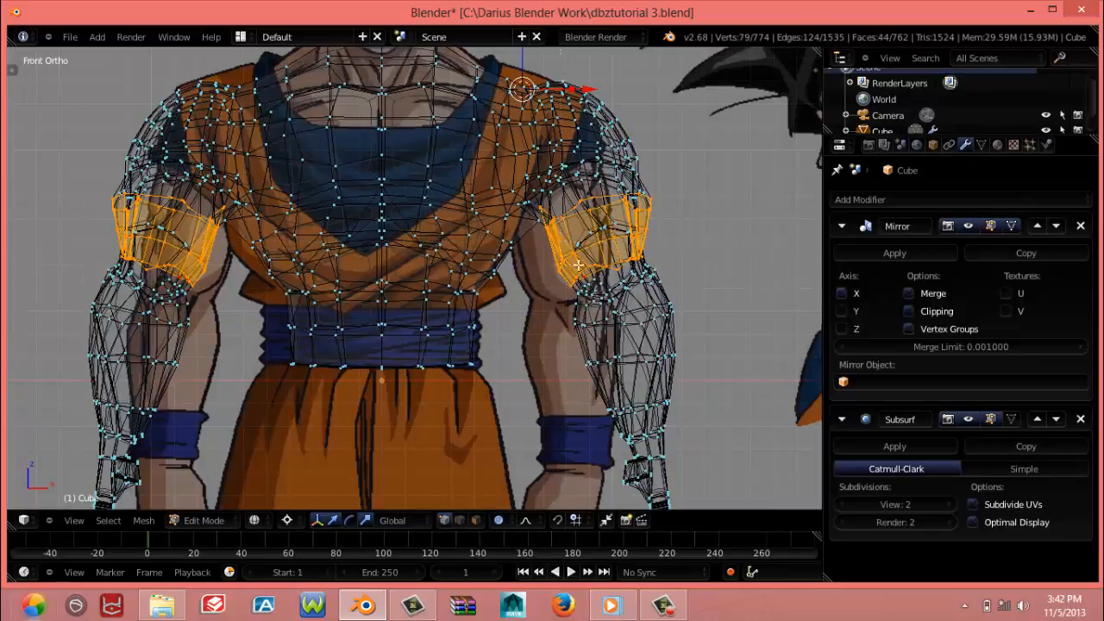
{"action": "key", "text": "l"}
{"action": "middle_click_drag", "start_coordinate": [624, 365], "coordinate": [585, 206], "text": "shift"}
{"action": "key", "text": "b"}
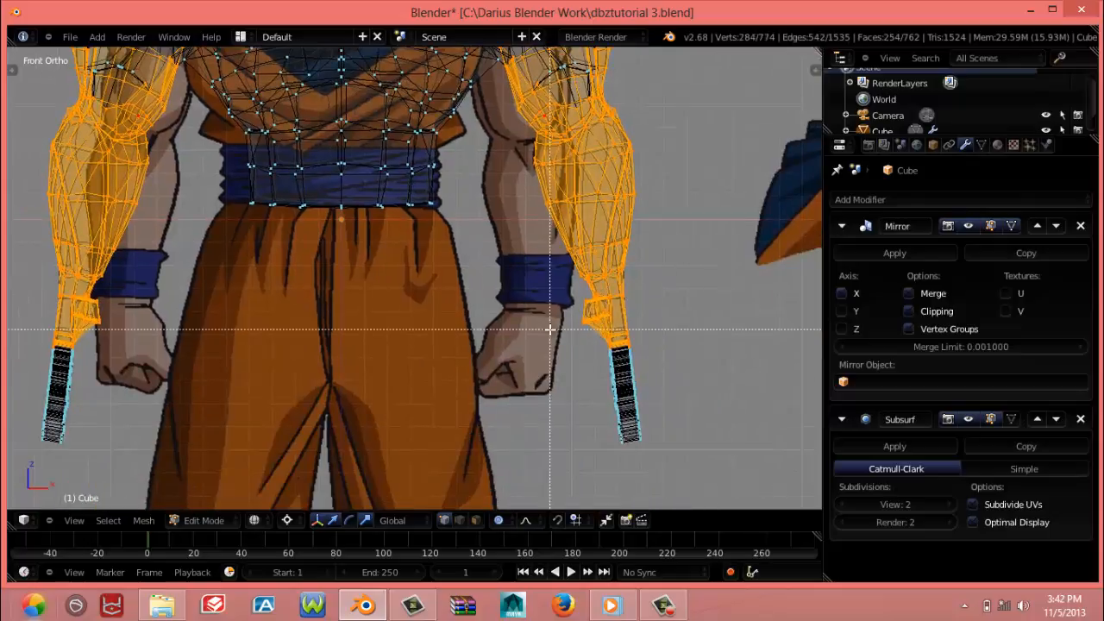
{"action": "left_click_drag", "start_coordinate": [552, 328], "coordinate": [699, 479]}
Add the outer shoulder and the vertices on the upper arm's inner edge to the arm selection
{"action": "middle_click_drag", "start_coordinate": [577, 208], "coordinate": [581, 418], "text": "shift"}
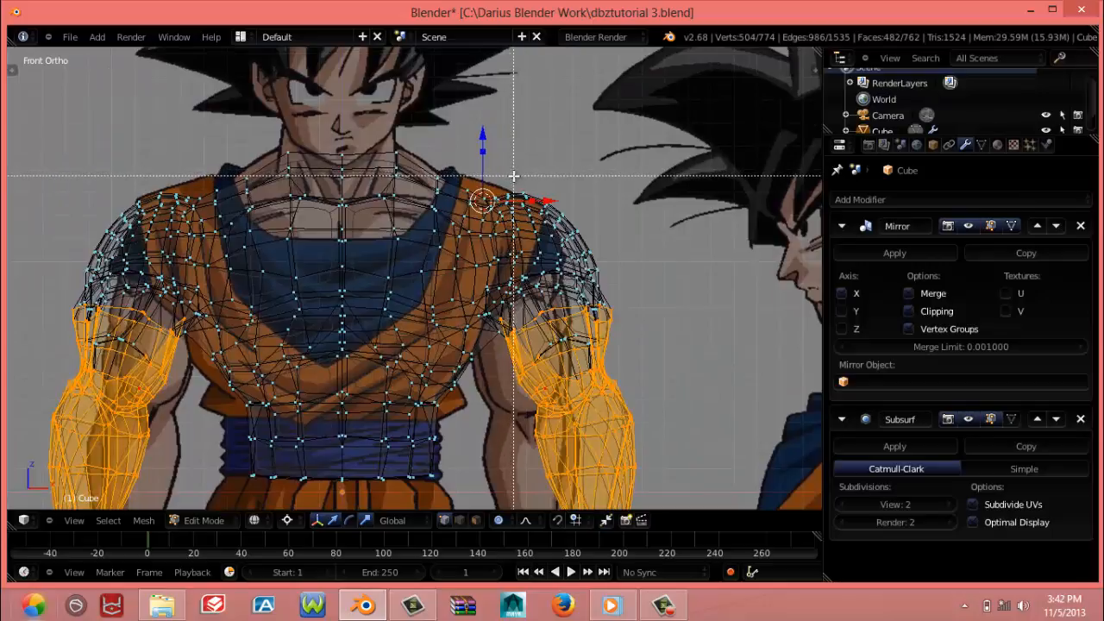
{"action": "key", "text": "b"}
{"action": "left_click_drag", "start_coordinate": [520, 172], "coordinate": [649, 355]}
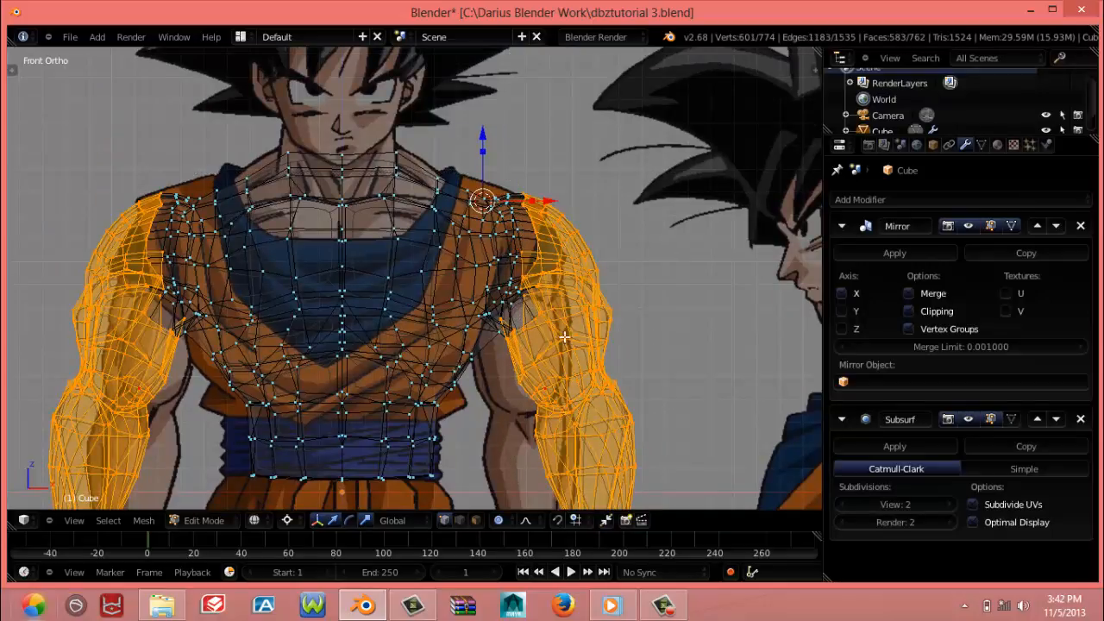
{"action": "mouse_move", "coordinate": [536, 326]}
{"action": "middle_mouse_down"}
{"action": "mouse_move", "coordinate": [523, 319]}
{"action": "mouse_move", "coordinate": [545, 330]}
{"action": "middle_mouse_up"}
Rotate the selected arm and outer shoulder further outward around the 3D cursor in front view, with a proportional size of about 0.08
{"action": "key", "text": "z"}
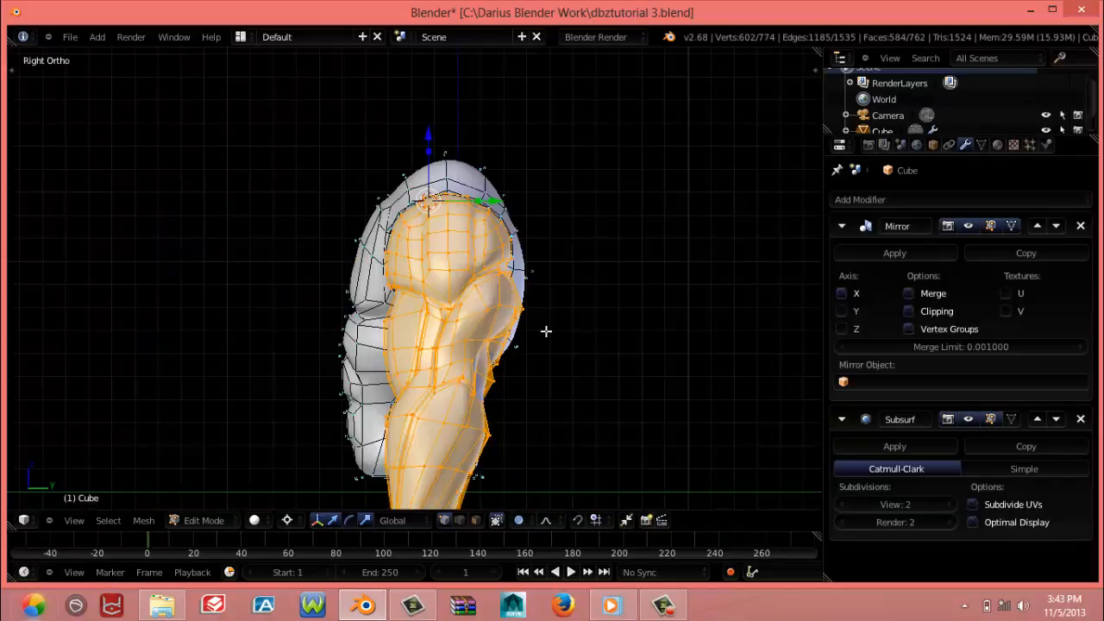
{"action": "key", "text": "KP_1"}
{"action": "key", "text": "r"}
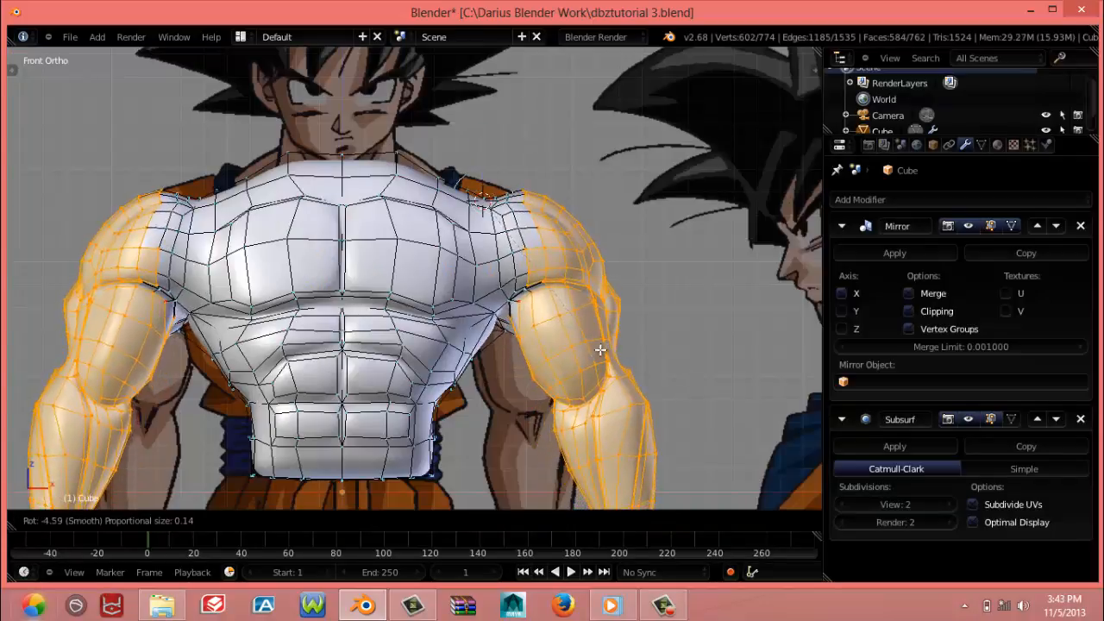
{"action": "right_click", "coordinate": [602, 344]}
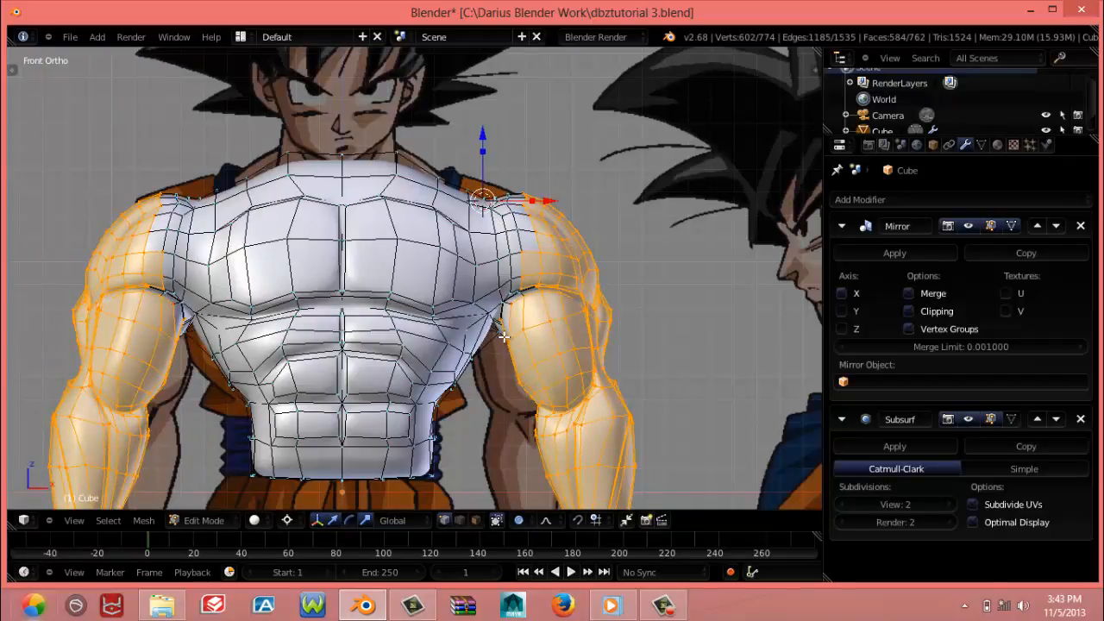
{"action": "key", "text": "r"}
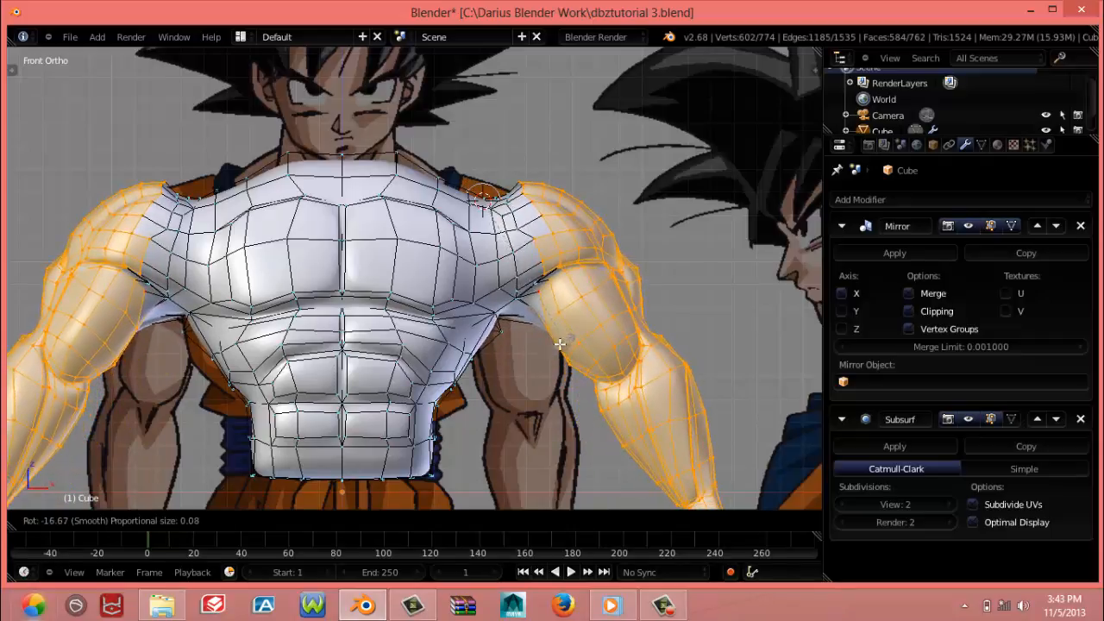
{"action": "left_click", "coordinate": [543, 339]}
Reposition a single vertex near the lower end of the biceps slightly inward and down
{"action": "right_click", "coordinate": [510, 339]}
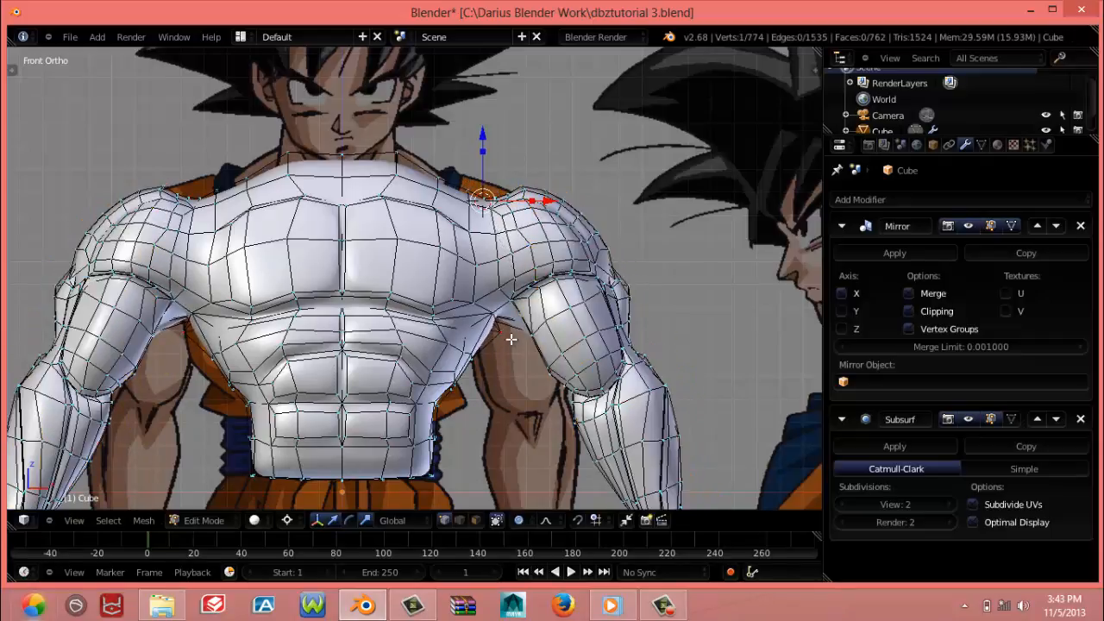
{"action": "key", "text": "g"}
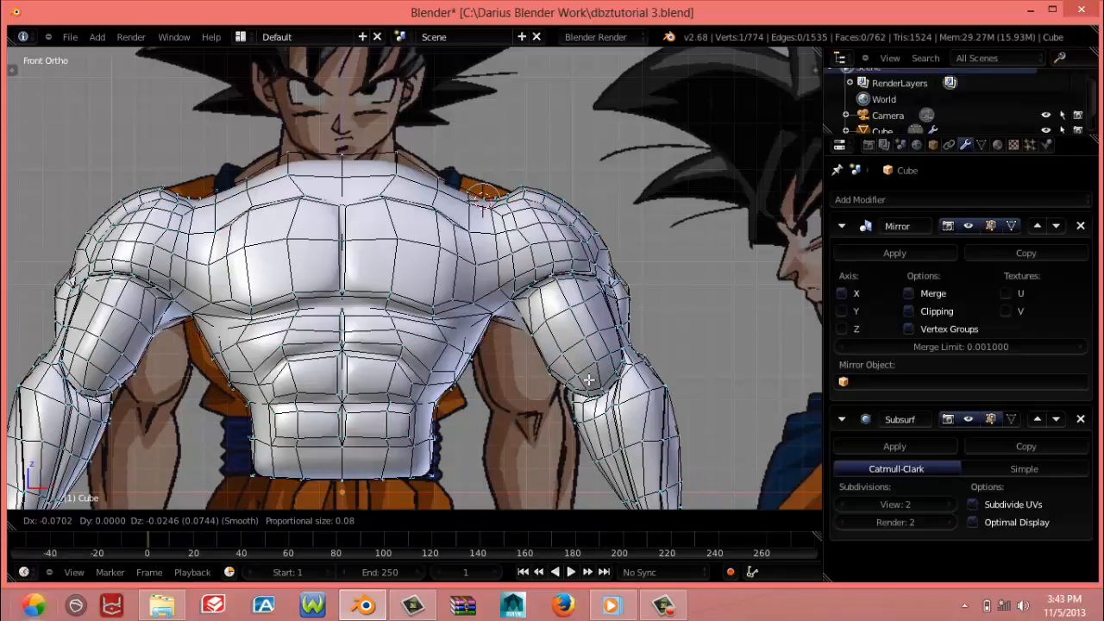
{"action": "left_click", "coordinate": [588, 380]}
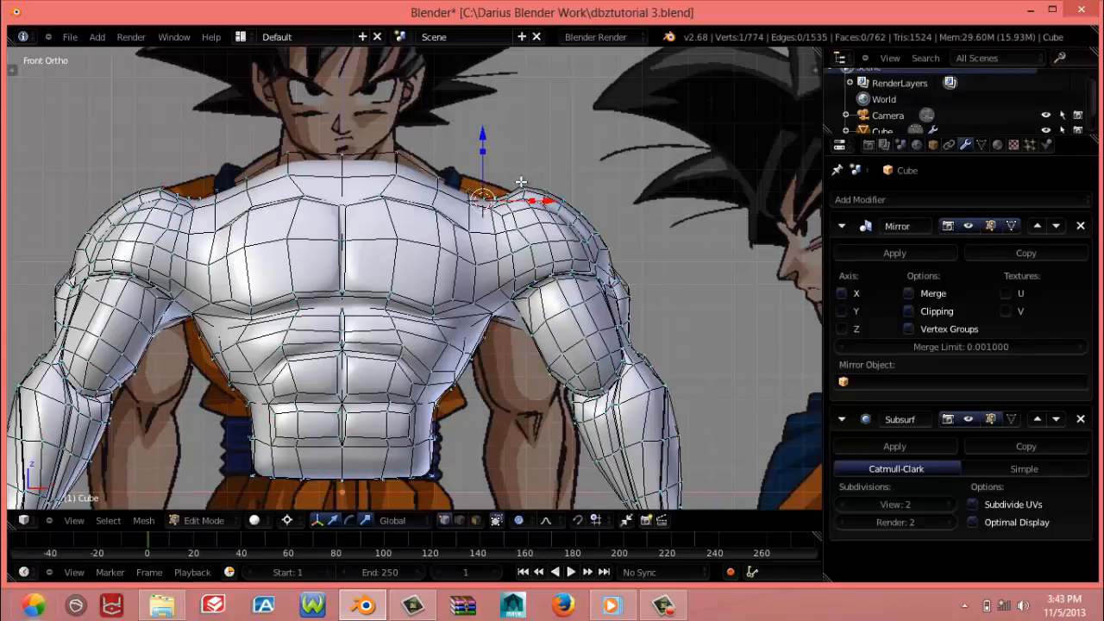
Lower the vertex on top of the shoulder by about 0.021 with a proportional size of 0.22
{"action": "key", "text": "g"}
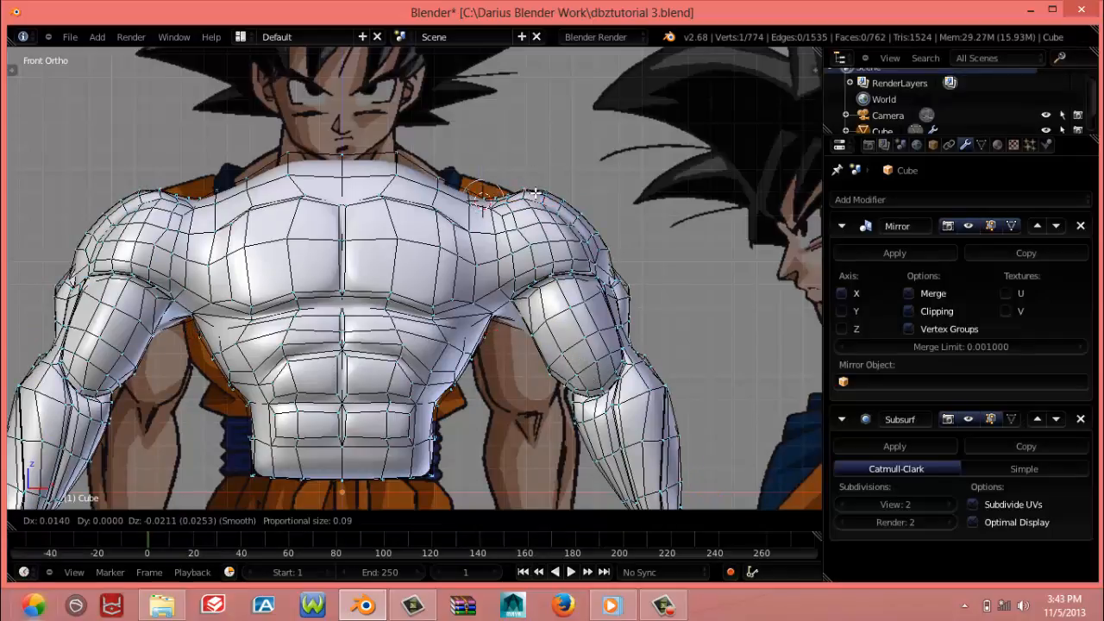
{"action": "scroll", "coordinate": [532, 194], "scroll_direction": "down", "scroll_amount": 9}
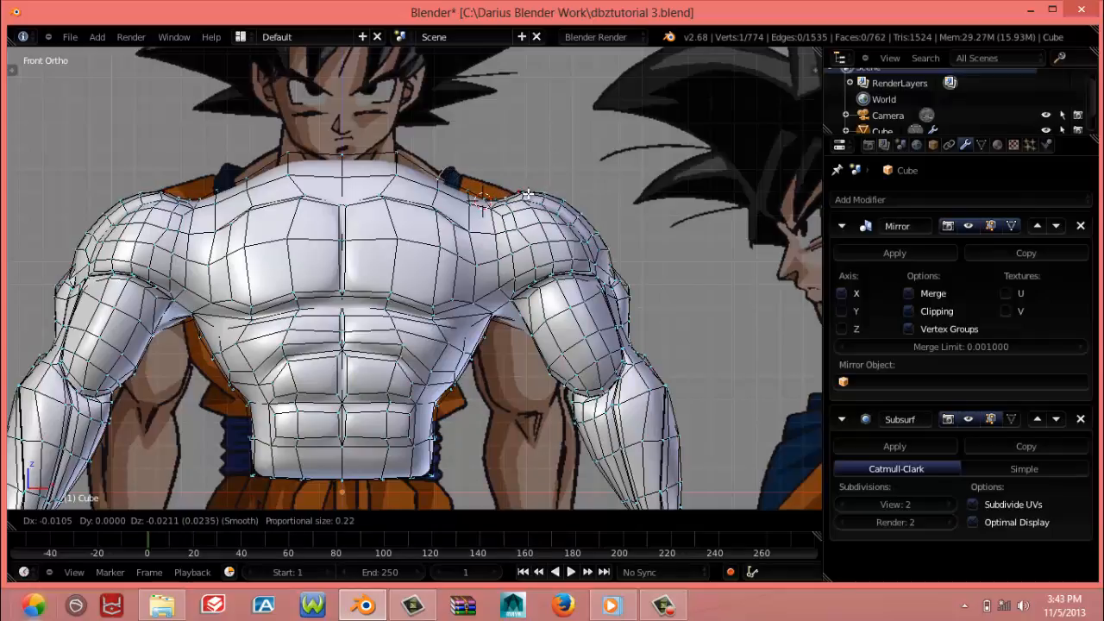
{"action": "left_click", "coordinate": [528, 194]}
Nudge the vertices around the 3D cursor to smooth the dip where the shoulder meets the base of the neck
{"action": "key", "text": "g"}
{"action": "left_click", "coordinate": [477, 184]}
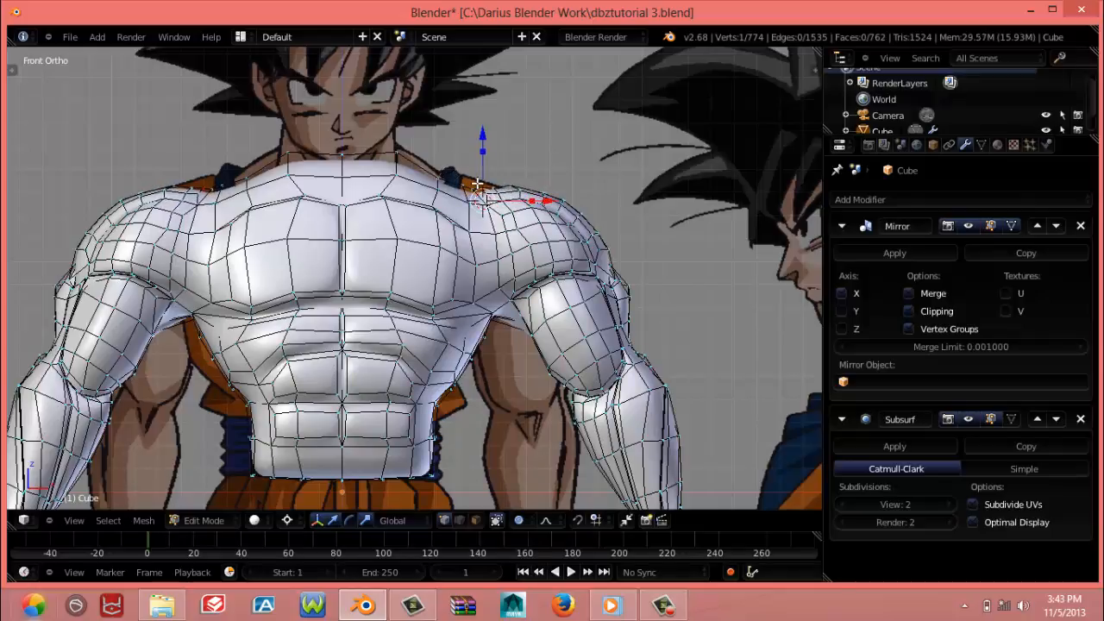
{"action": "key", "text": "g"}
{"action": "left_click", "coordinate": [488, 204]}
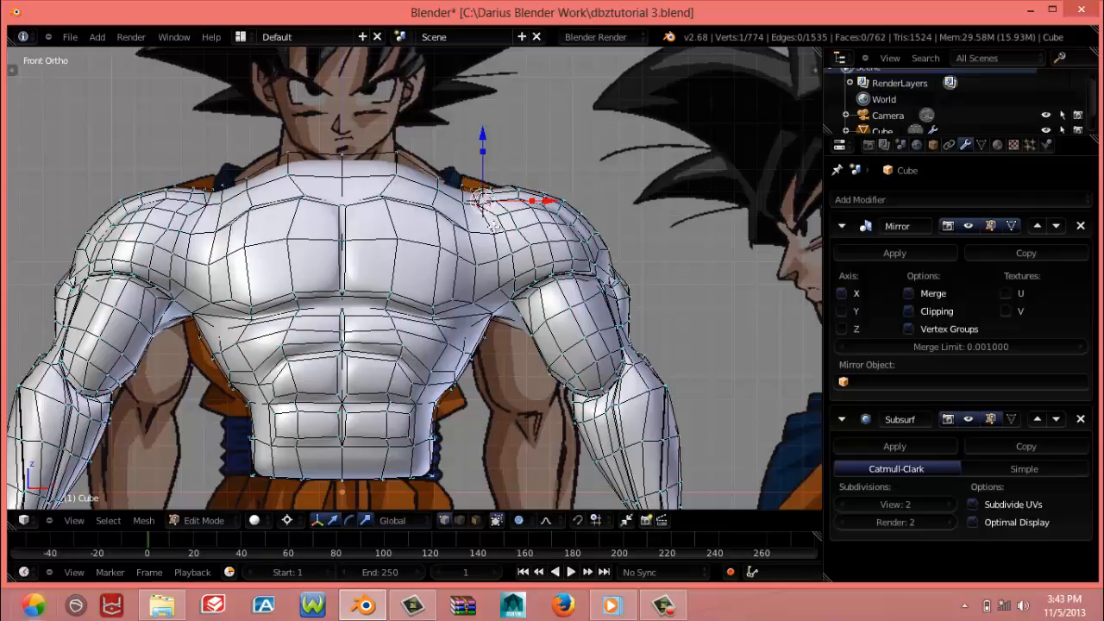
{"action": "key", "text": "g"}
{"action": "left_click", "coordinate": [483, 211]}
{"action": "key", "text": "g"}
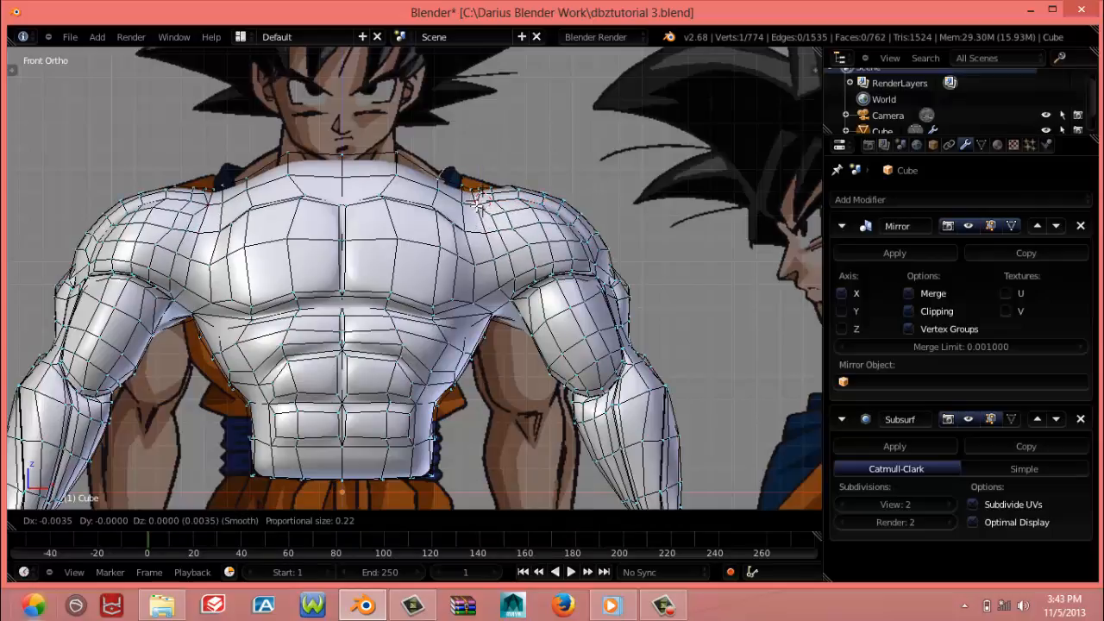
{"action": "left_click", "coordinate": [479, 209]}
Reposition the vertices on the underside of the armpit, working from the front and from below
{"action": "middle_click_drag", "start_coordinate": [480, 210], "coordinate": [517, 326]}
{"action": "key", "text": "g"}
{"action": "left_click", "coordinate": [522, 334]}
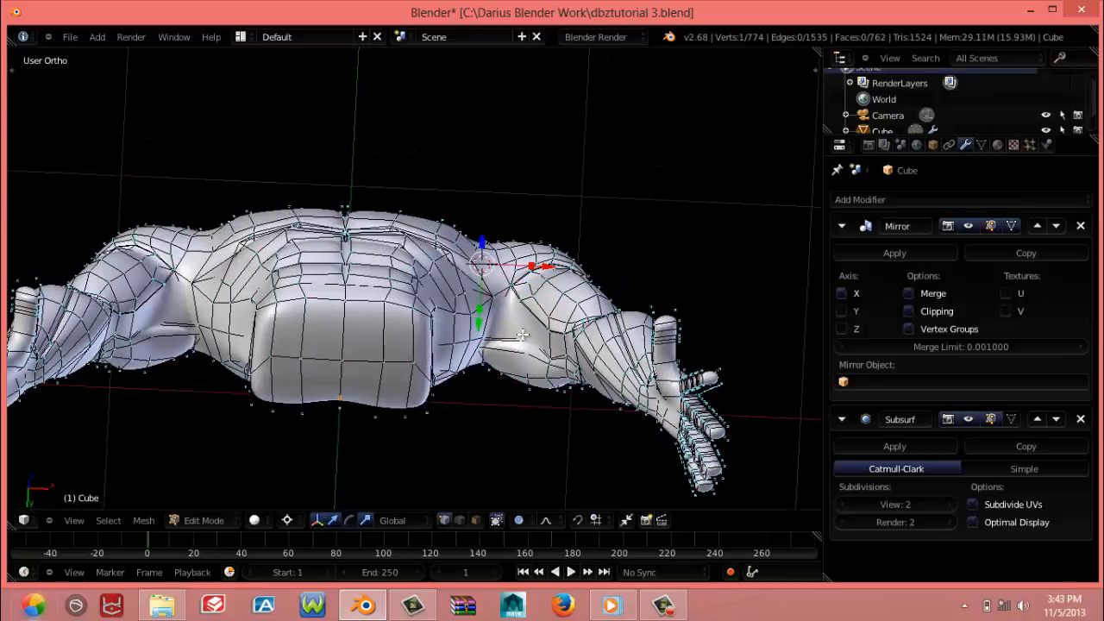
{"action": "key", "text": "g"}
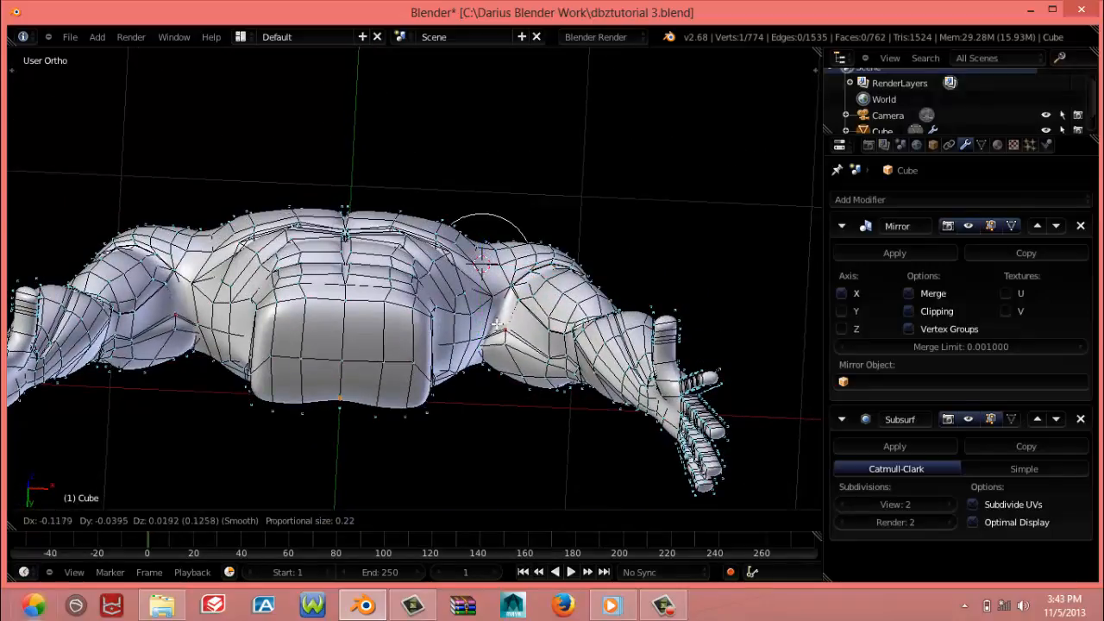
{"action": "left_click", "coordinate": [510, 341]}
Adjust the vertices between the armpit and the back of the upper arm from a low front angle
{"action": "middle_click_drag", "start_coordinate": [517, 361], "coordinate": [521, 410]}
{"action": "key", "text": "g"}
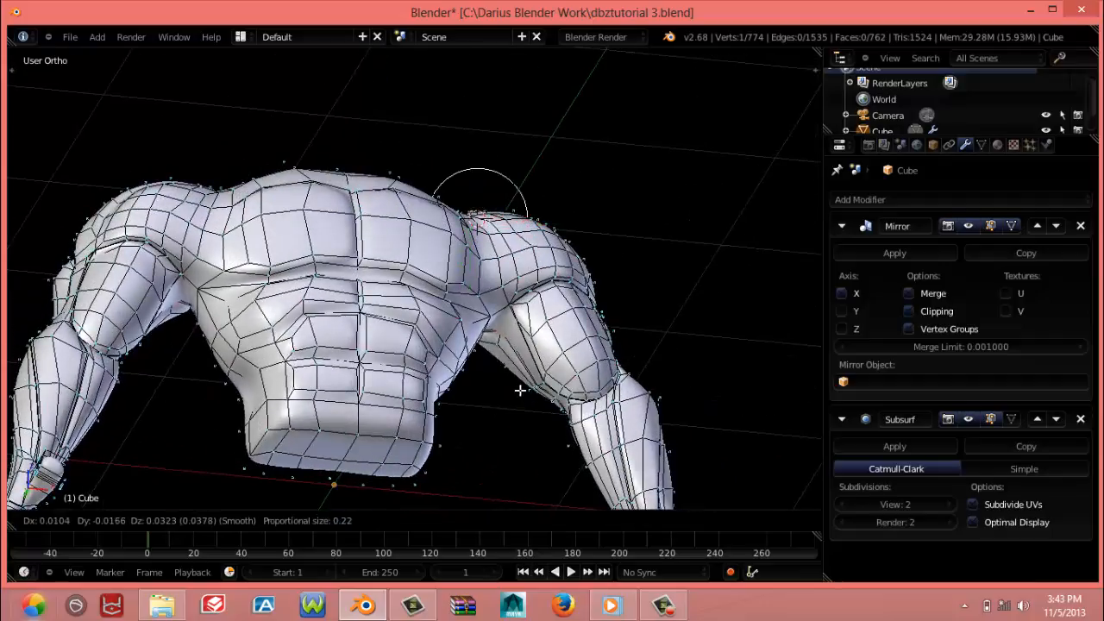
{"action": "left_click", "coordinate": [514, 376]}
{"action": "key", "text": "g"}
{"action": "left_click", "coordinate": [506, 341]}
With proportional editing off, move the hidden armpit vertex about 0.122 outward along X in wireframe
{"action": "middle_click_drag", "start_coordinate": [506, 340], "coordinate": [458, 337]}
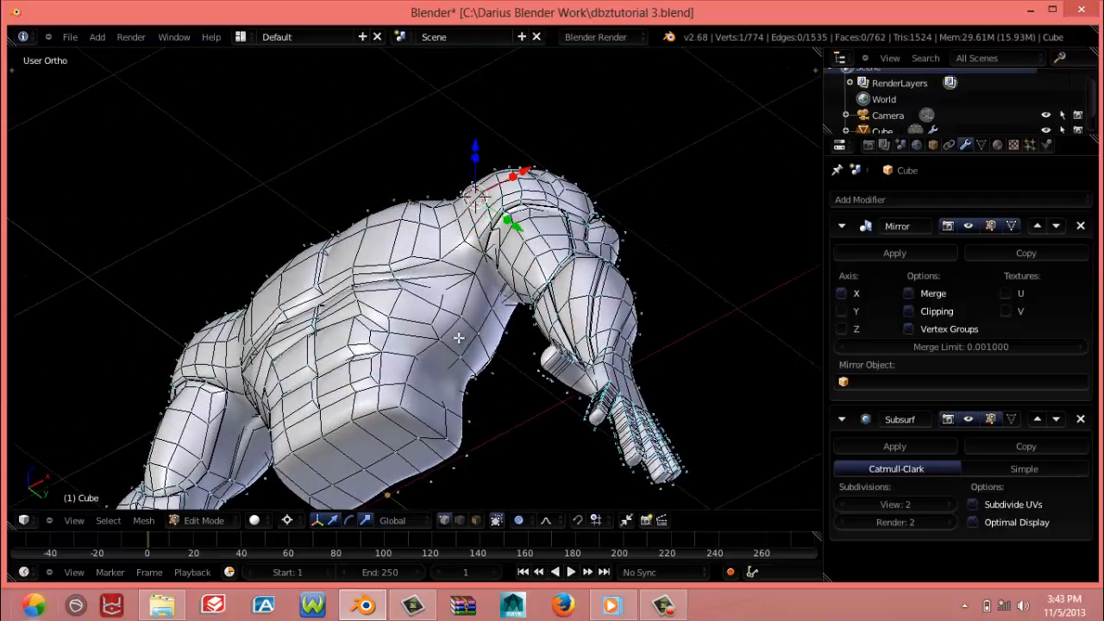
{"action": "key", "text": "z"}
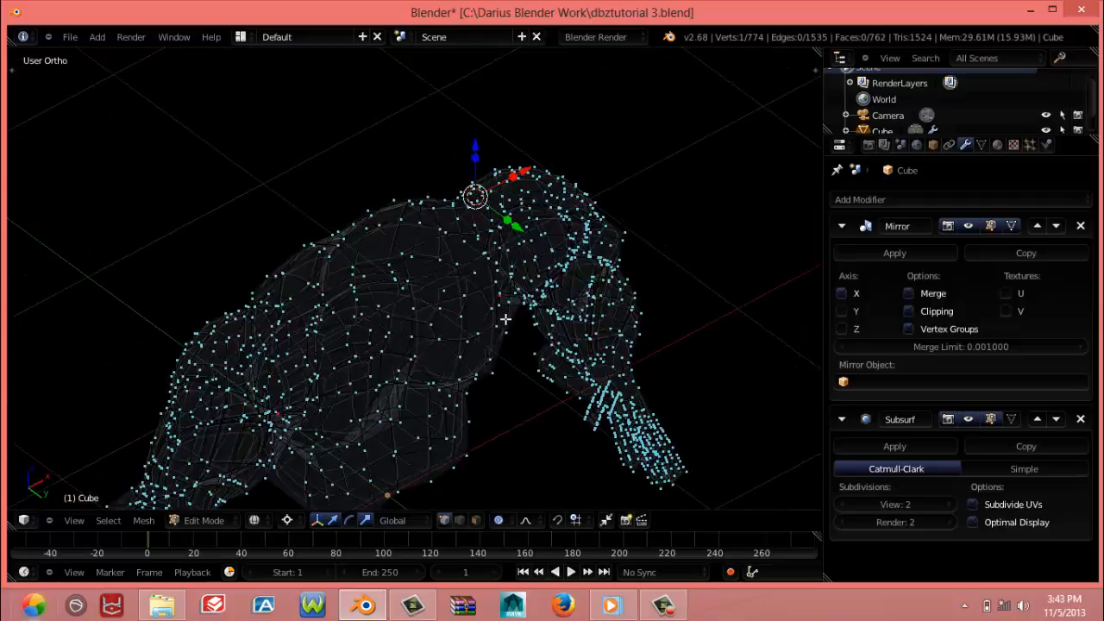
{"action": "middle_click_drag", "start_coordinate": [505, 317], "coordinate": [503, 367]}
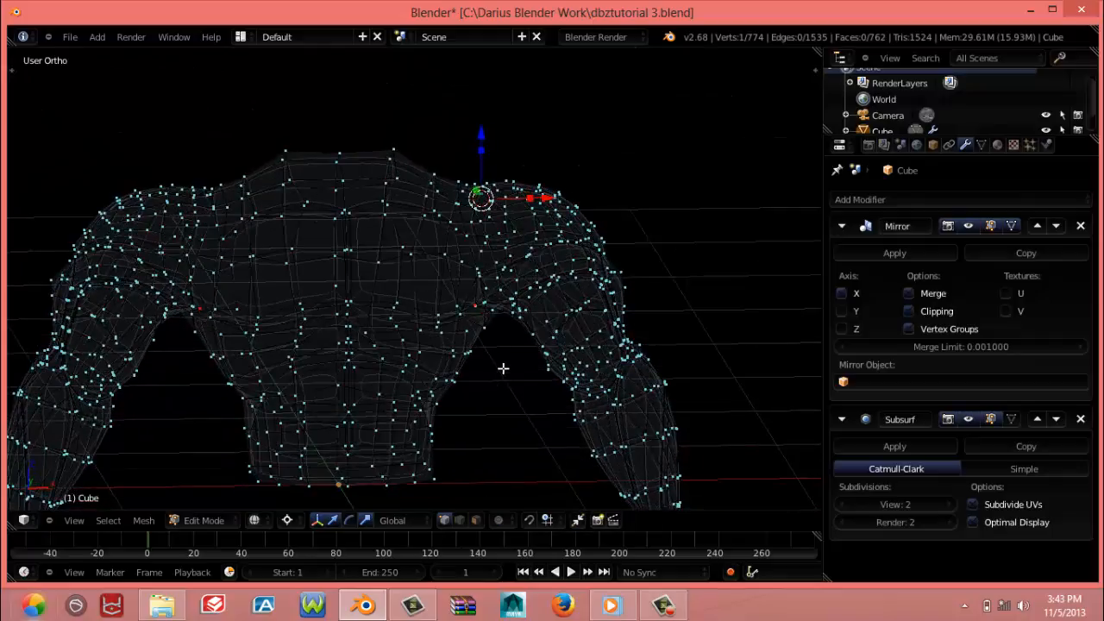
{"action": "key", "text": "g"}
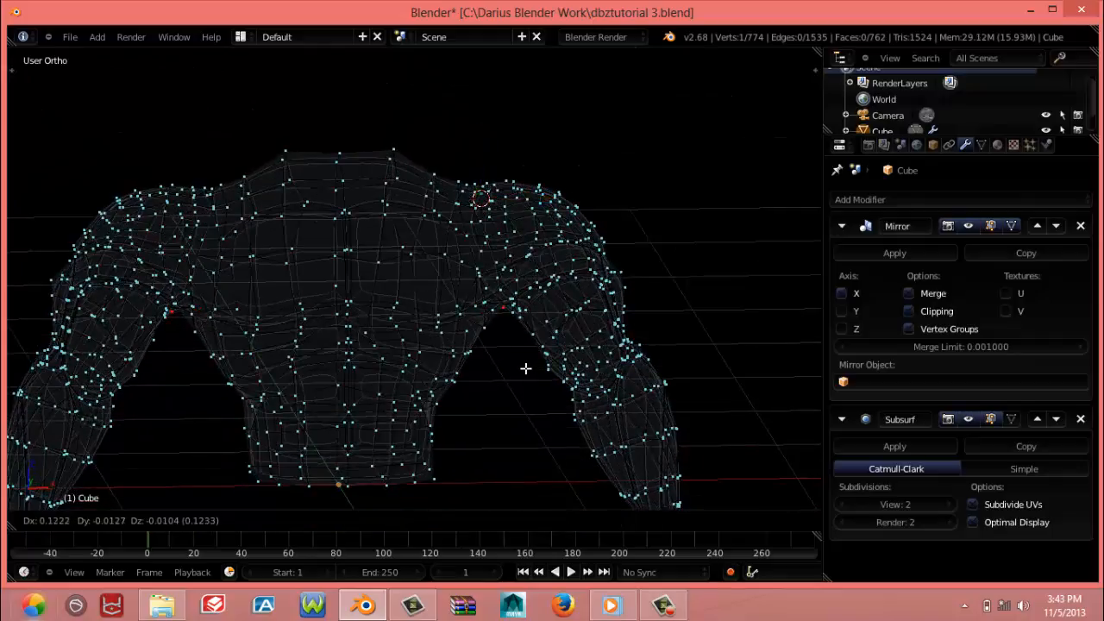
{"action": "left_click", "coordinate": [524, 368]}
{"action": "key", "text": "z"}
{"action": "middle_click_drag", "start_coordinate": [524, 368], "coordinate": [494, 317]}
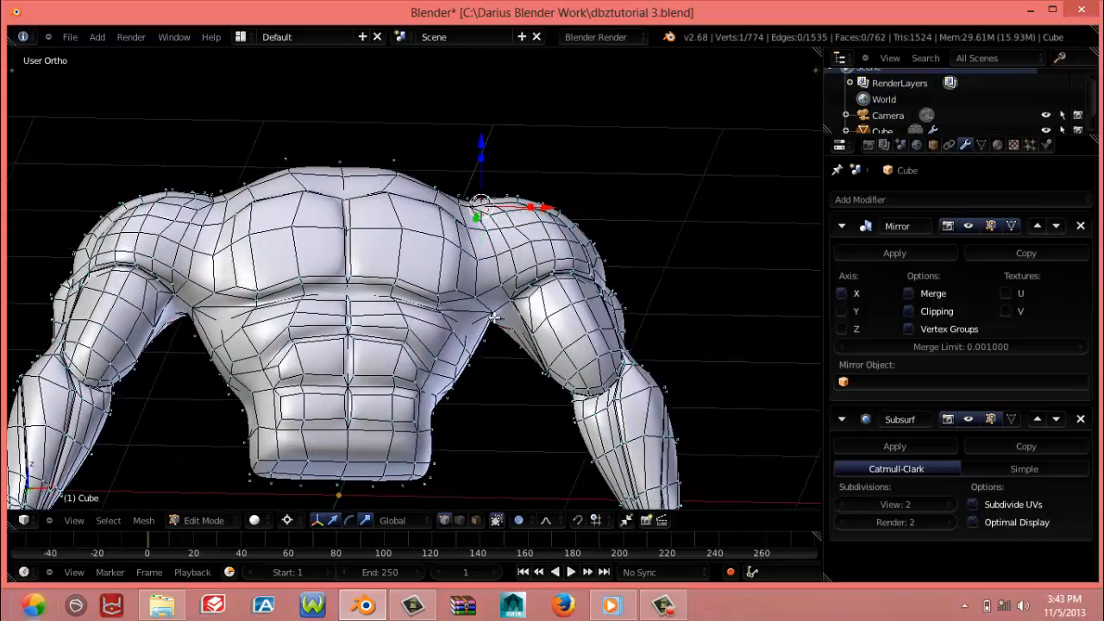
Try to move the armpit vertex up and toward the arm in front view, and undo the move
{"action": "key", "text": "KP_1"}
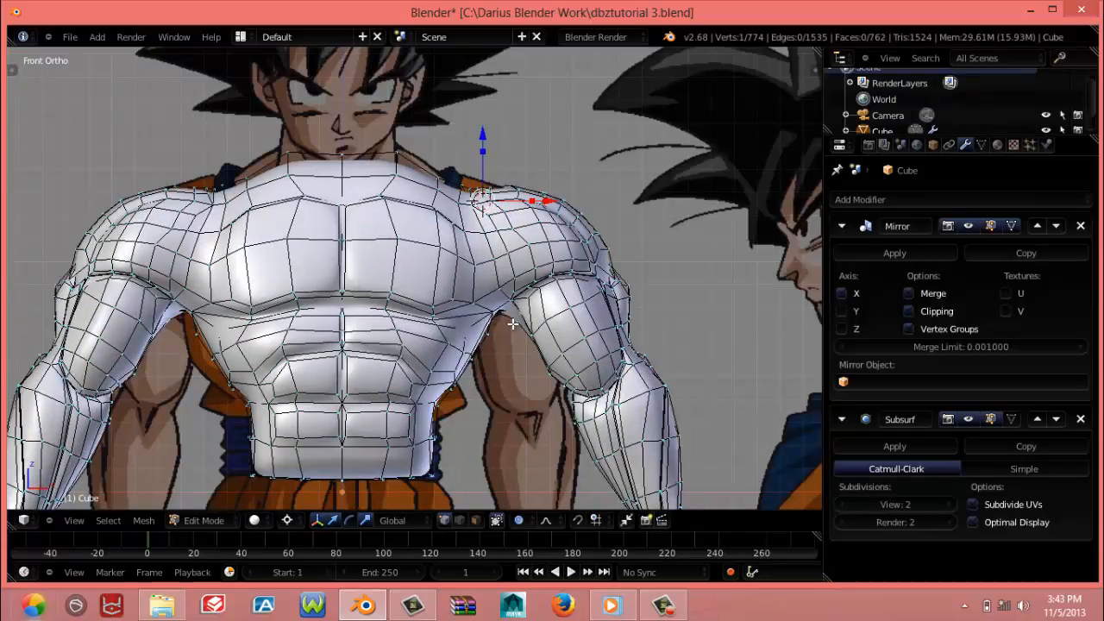
{"action": "key", "text": "g"}
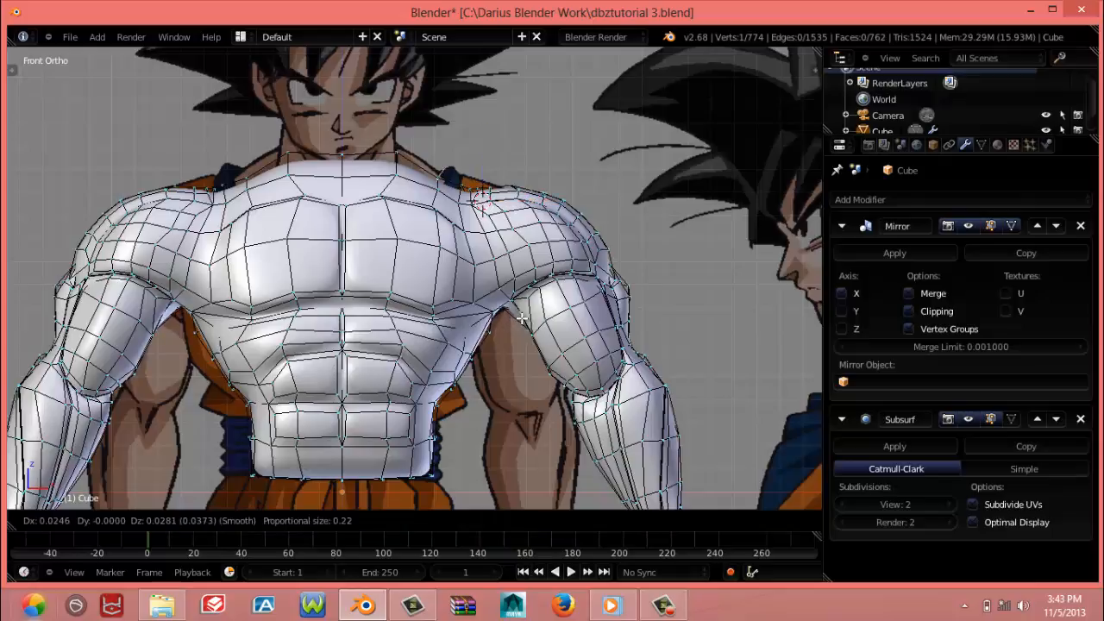
{"action": "left_click", "coordinate": [517, 320]}
{"action": "key", "text": "g"}
{"action": "left_click", "coordinate": [517, 322]}
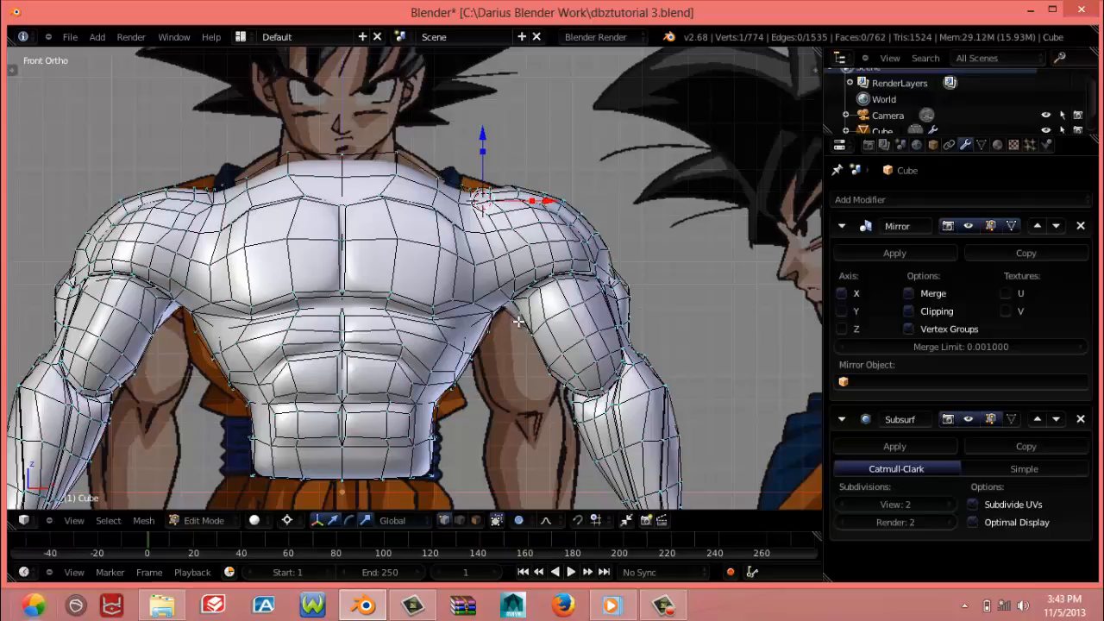
{"action": "key", "text": "ctrl+z"}
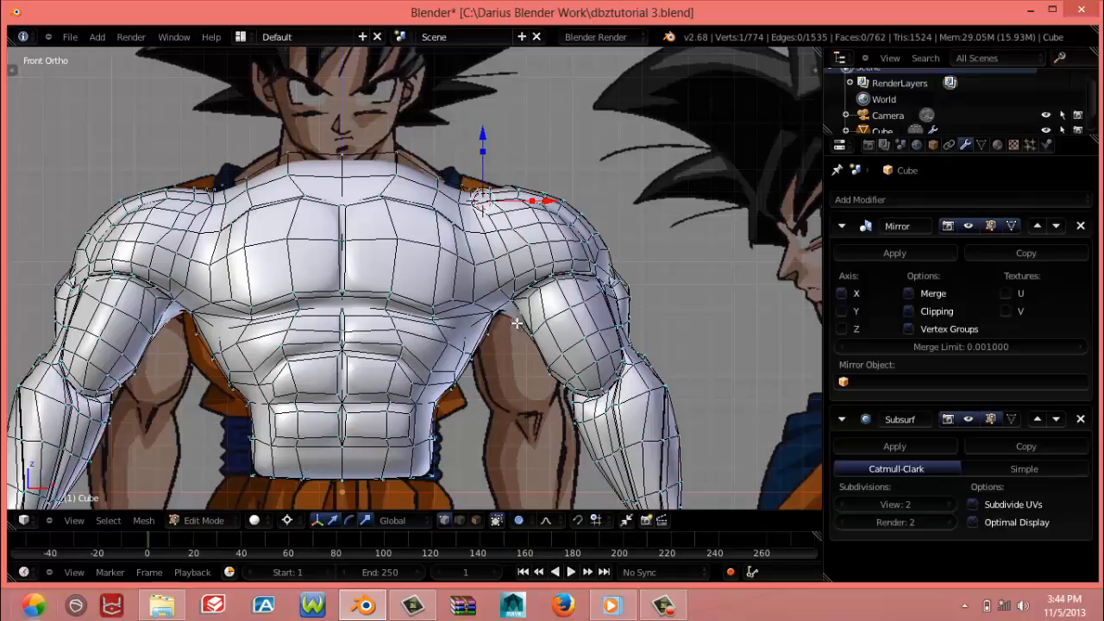
Raise the armpit vertex and shift it slightly toward the upper arm to tighten the gap beside the torso
{"action": "key", "text": "g"}
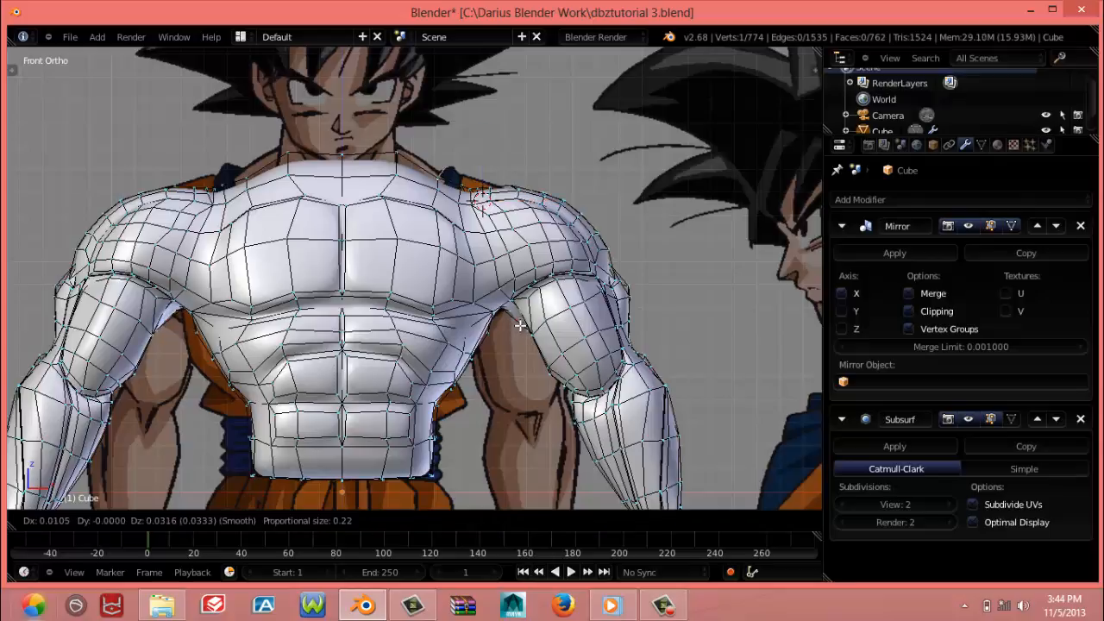
{"action": "left_click", "coordinate": [514, 321]}
{"action": "key", "text": "g"}
{"action": "left_click", "coordinate": [511, 310]}
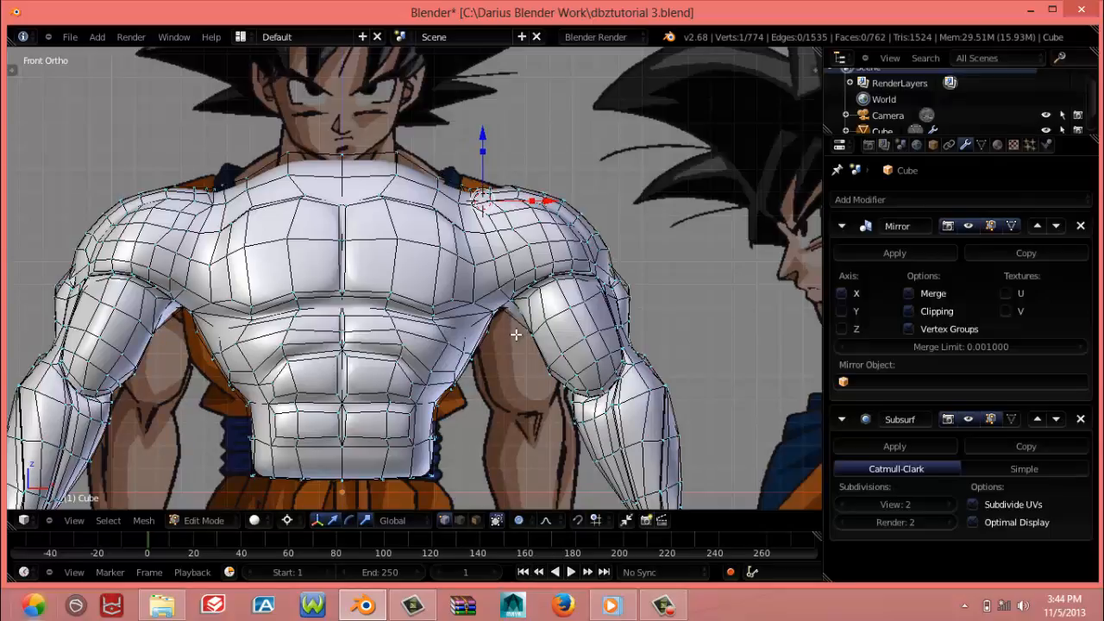
{"action": "scroll", "coordinate": [526, 339], "scroll_direction": "down", "scroll_amount": 5}
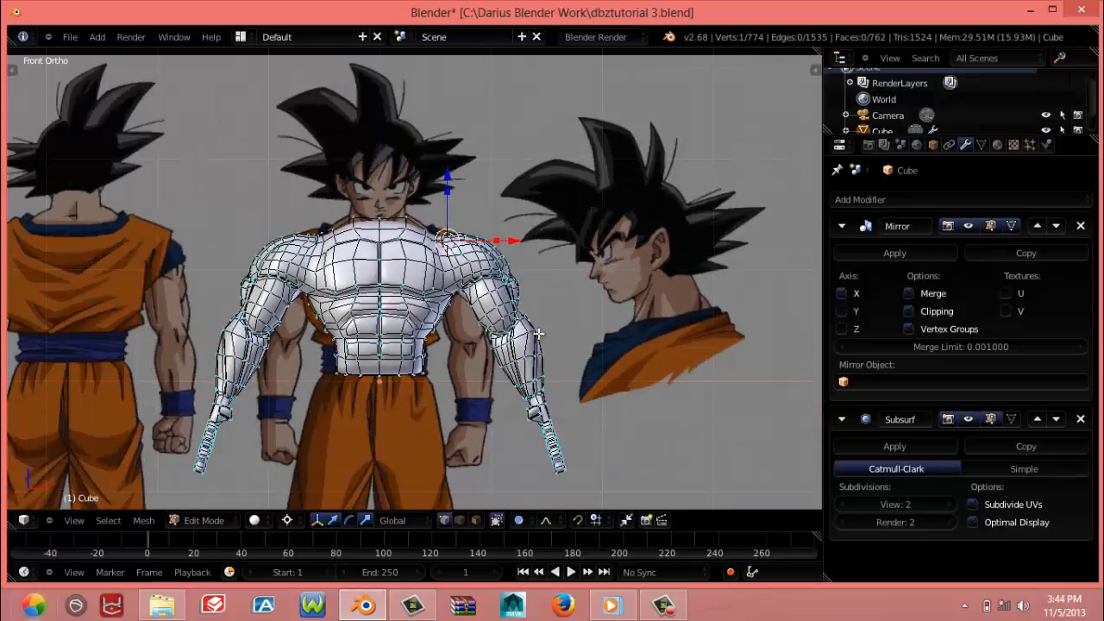
{"action": "scroll", "coordinate": [517, 343], "scroll_direction": "up", "scroll_amount": 5}
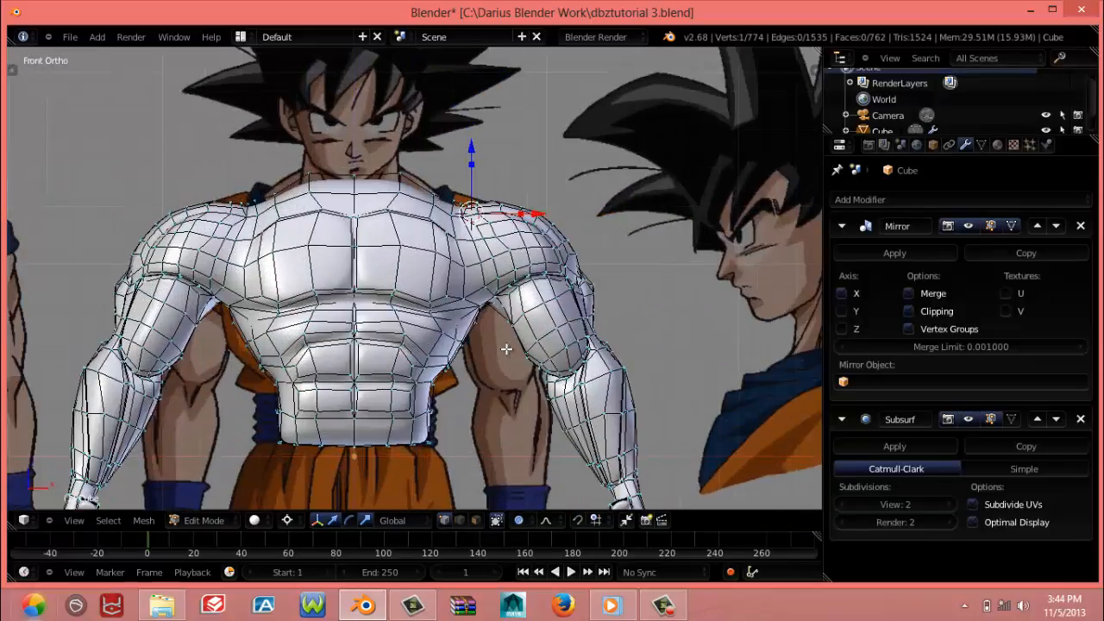
{"action": "scroll", "coordinate": [506, 348], "scroll_direction": "down", "scroll_amount": 2}
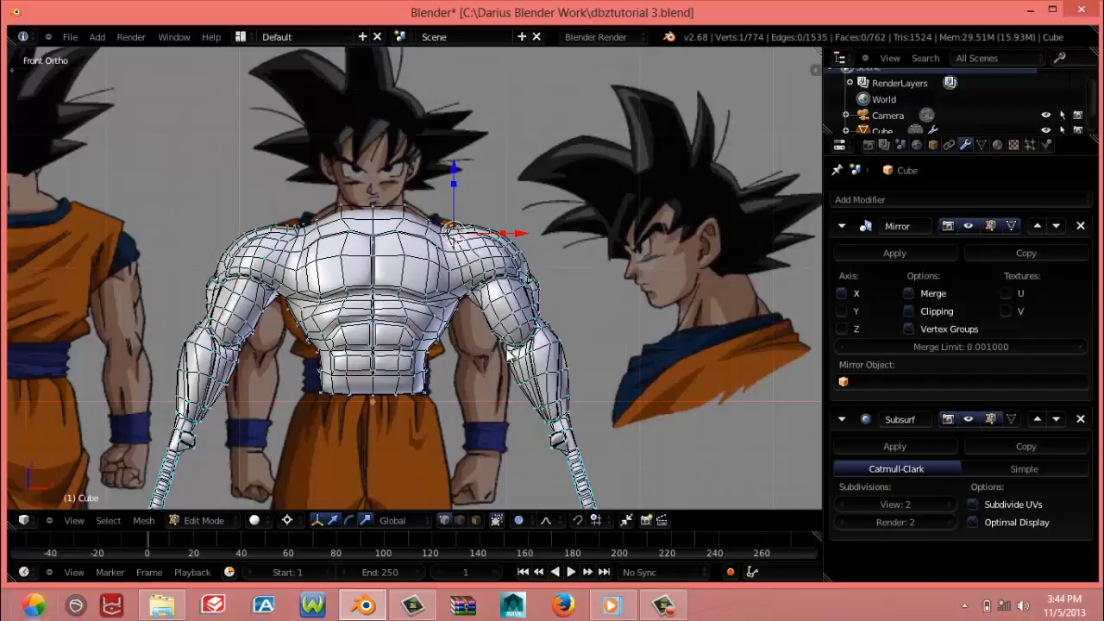
Inspect the smoothed torso and arms in Object Mode from the front and back, in solid and wireframe display
{"action": "key", "text": "Tab"}
{"action": "scroll", "coordinate": [506, 348], "scroll_direction": "down", "scroll_amount": 2}
{"action": "scroll", "coordinate": [506, 348], "scroll_direction": "up", "scroll_amount": 2}
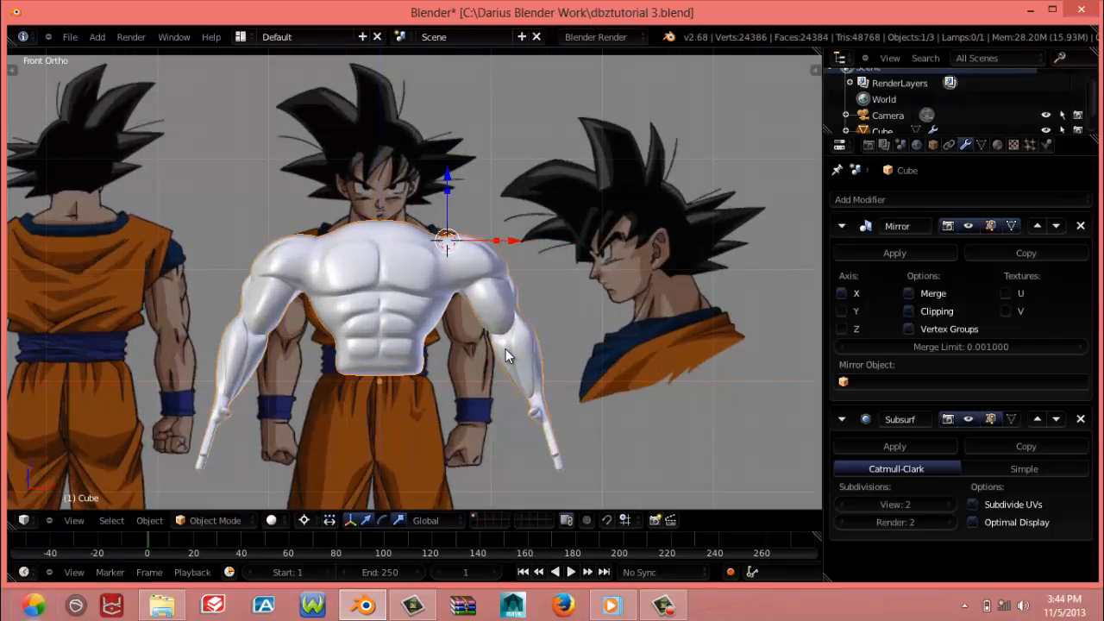
{"action": "key", "text": "Tab"}
{"action": "key", "text": "Tab"}
{"action": "middle_click_drag", "start_coordinate": [489, 347], "coordinate": [678, 342]}
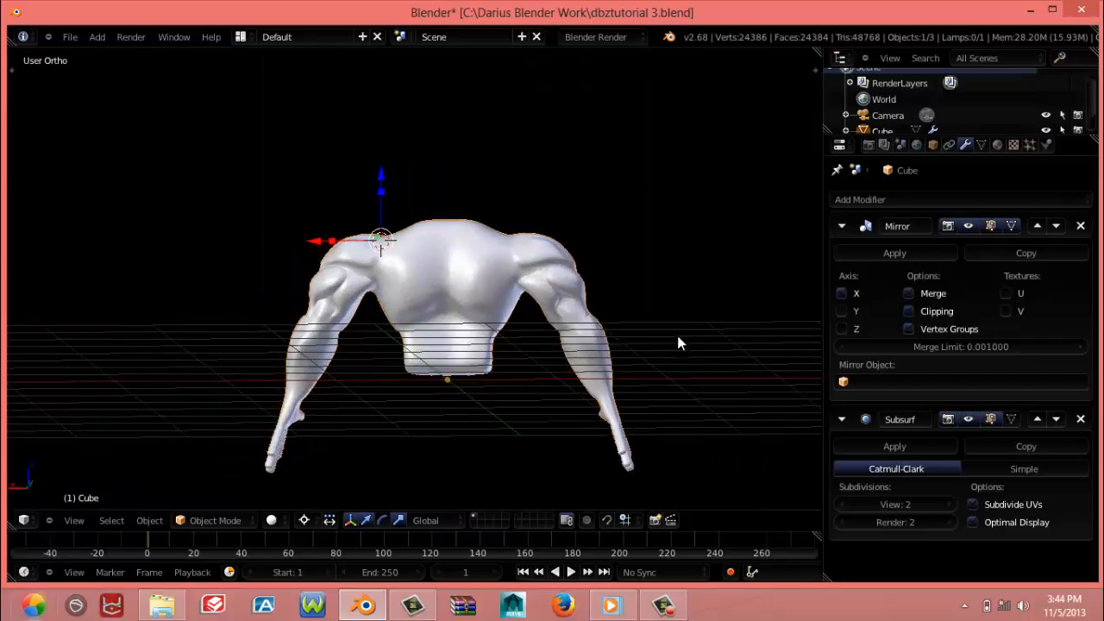
{"action": "key", "text": "z"}
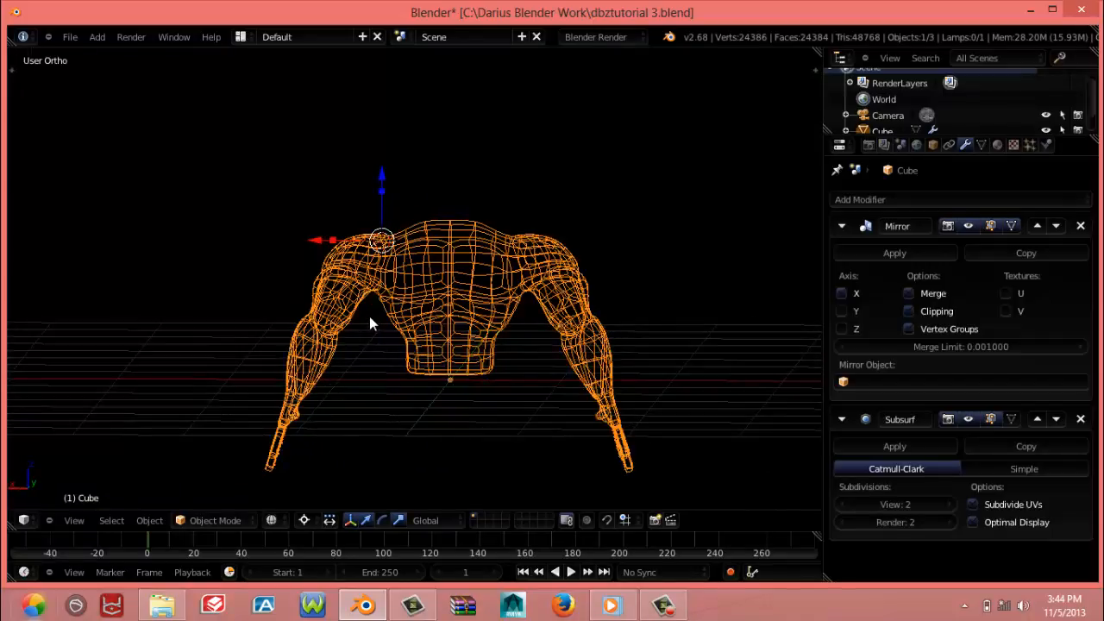
{"action": "key", "text": "z"}
{"action": "scroll", "coordinate": [369, 317], "scroll_direction": "up", "scroll_amount": 3}
In Edit Mode with smooth proportional editing, reposition the vertices around the rear armpit where the back meets the arm
{"action": "key", "text": "Tab"}
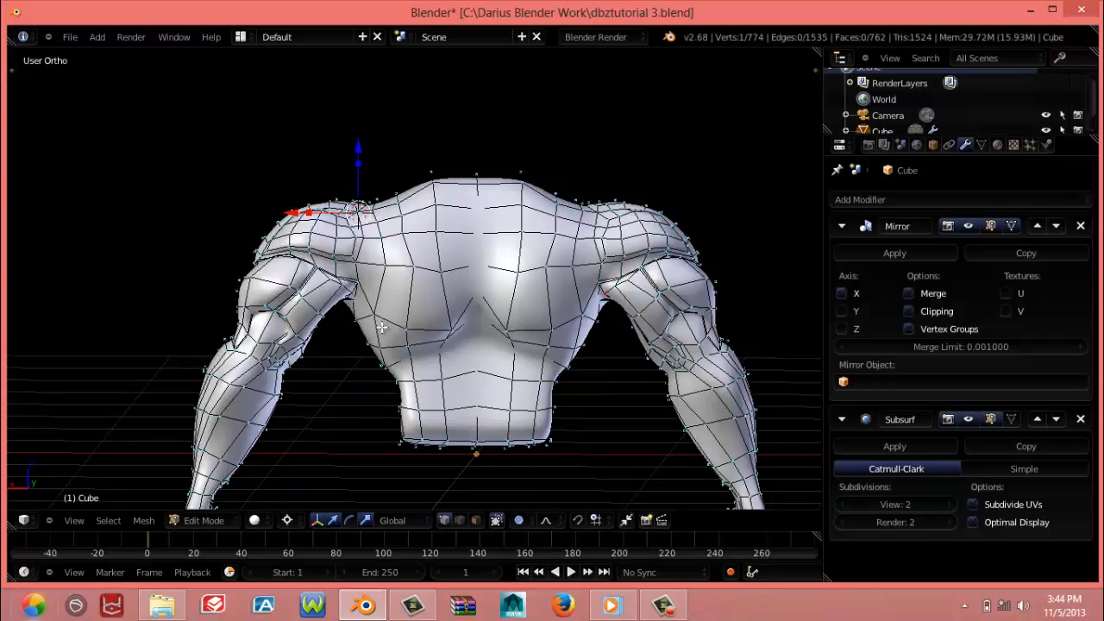
{"action": "key", "text": "g"}
{"action": "left_click", "coordinate": [373, 312]}
{"action": "key", "text": "g"}
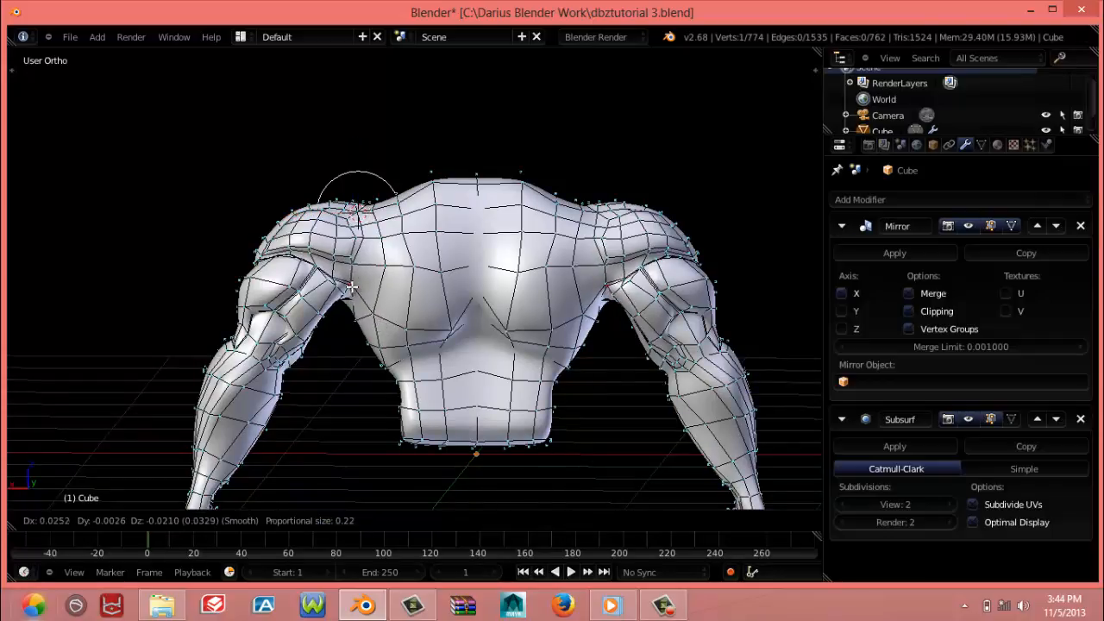
{"action": "left_click", "coordinate": [339, 276]}
Shift the vertices along the crease beneath the rear deltoid, reducing the proportional size to 0.16
{"action": "key", "text": "g"}
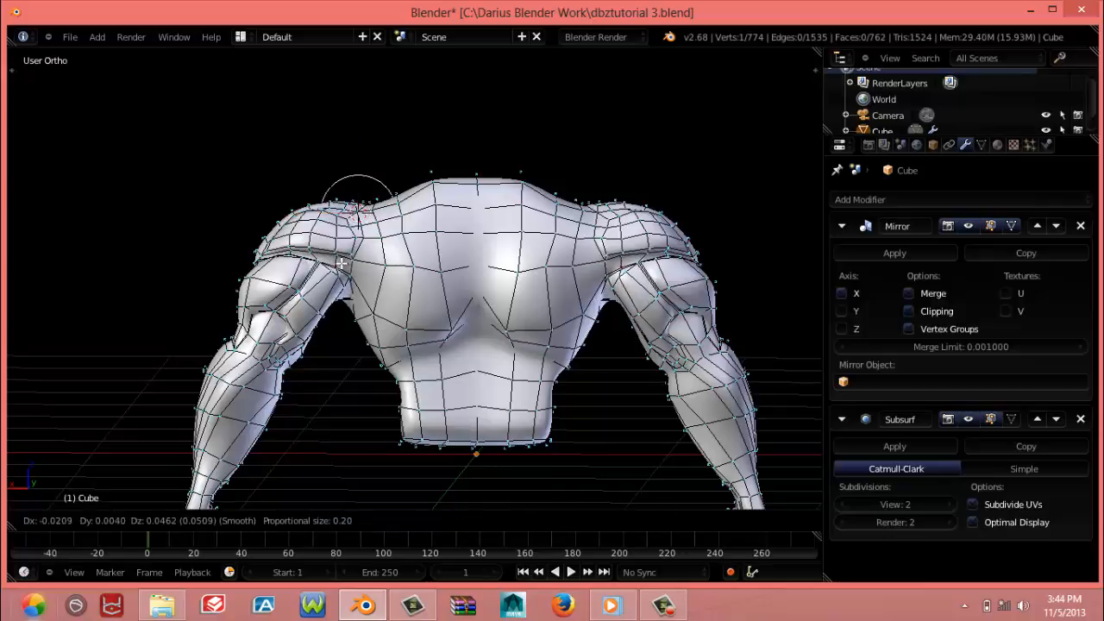
{"action": "left_click", "coordinate": [322, 257]}
{"action": "key", "text": "g"}
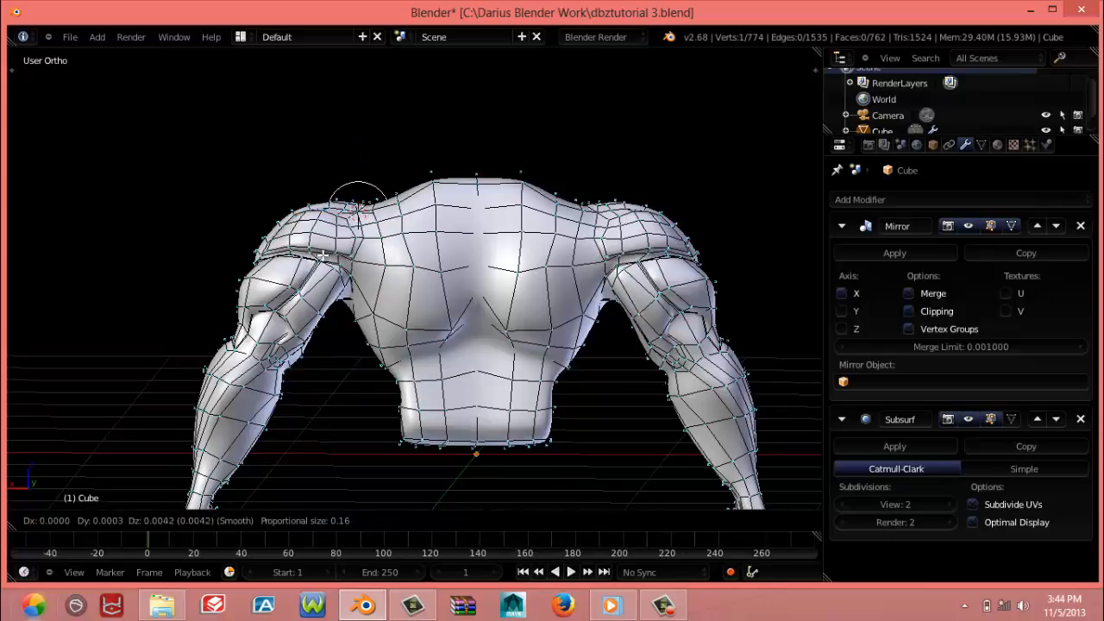
{"action": "left_click", "coordinate": [334, 257]}
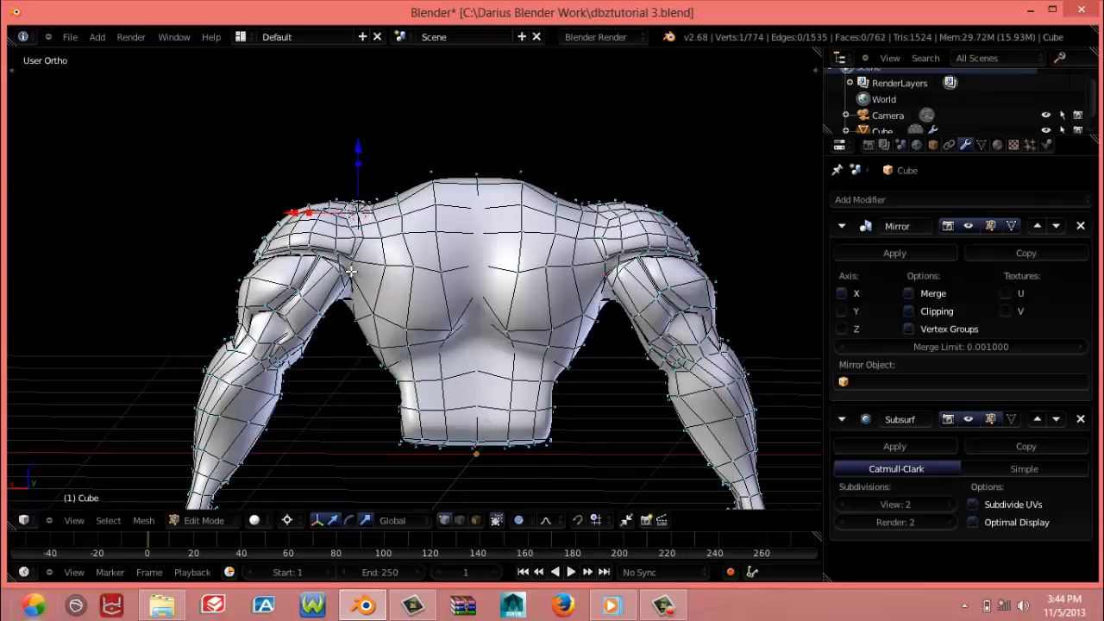
{"action": "key", "text": "g"}
{"action": "left_click", "coordinate": [353, 269]}
From a lower rear angle, adjust the vertices on the back of the upper arm up toward the armpit
{"action": "middle_click_drag", "start_coordinate": [379, 352], "coordinate": [373, 344]}
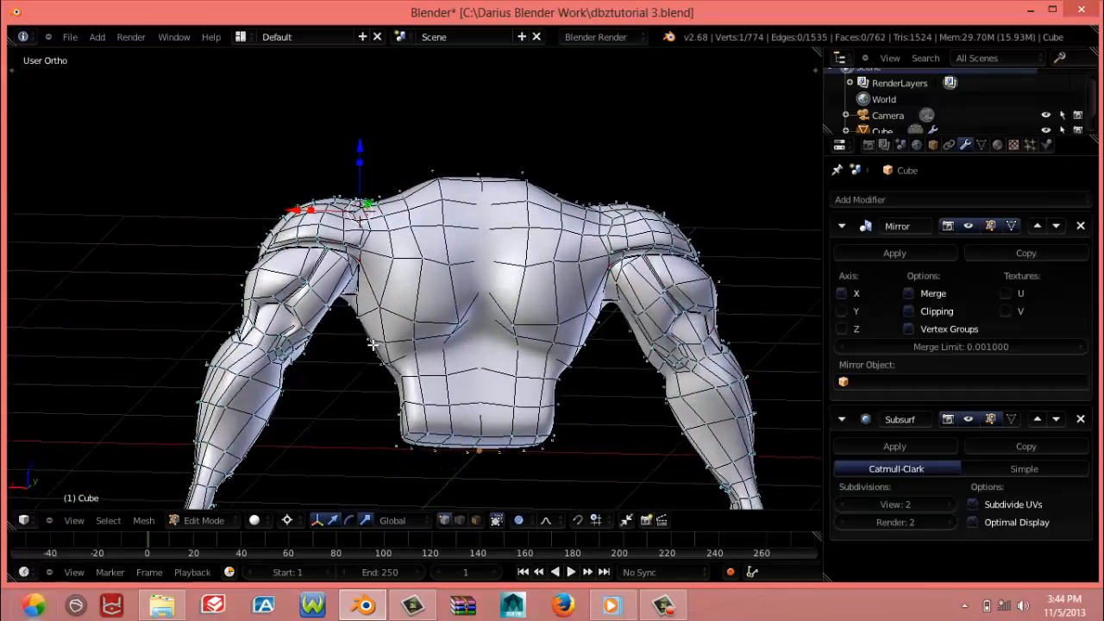
{"action": "key", "text": "g"}
{"action": "left_click", "coordinate": [293, 324]}
{"action": "key", "text": "g"}
{"action": "left_click", "coordinate": [293, 325]}
{"action": "middle_click_drag", "start_coordinate": [293, 324], "coordinate": [312, 297]}
{"action": "key", "text": "g"}
{"action": "left_click", "coordinate": [340, 276]}
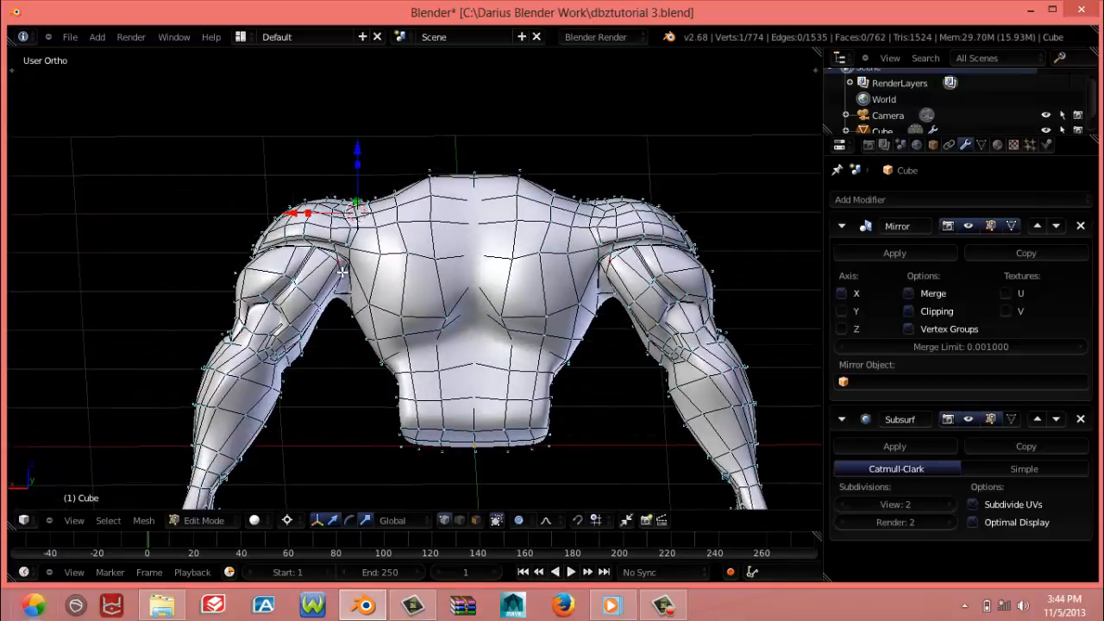
Move the rear armpit vertices between the inner upper arm and the side of the back to smooth the join
{"action": "key", "text": "g"}
{"action": "left_click", "coordinate": [339, 295]}
{"action": "key", "text": "g"}
{"action": "left_click", "coordinate": [355, 310]}
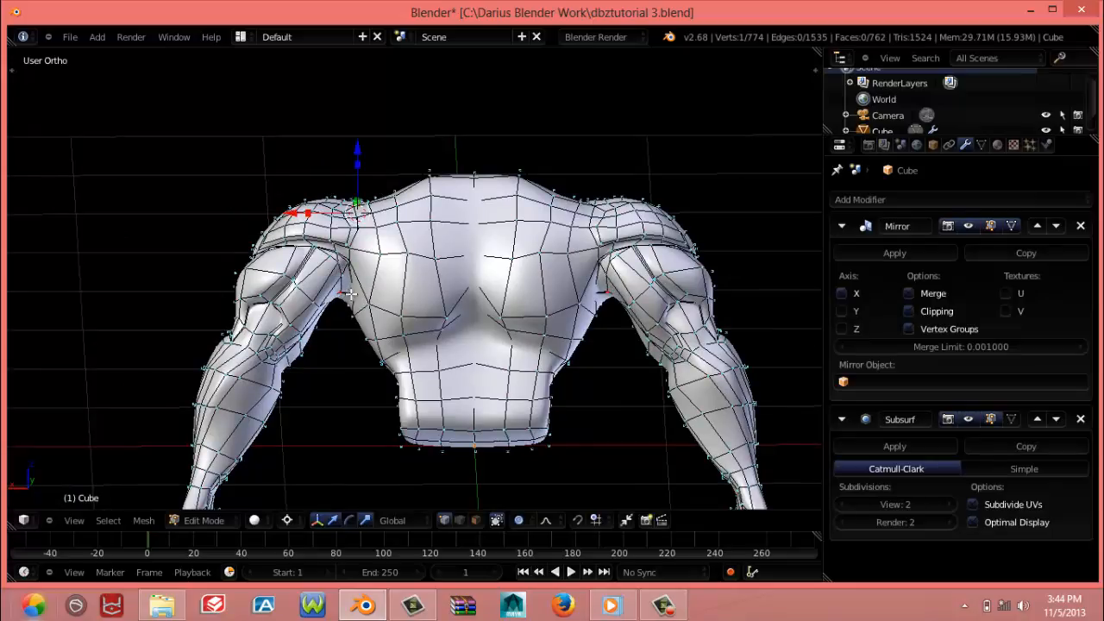
{"action": "key", "text": "g"}
{"action": "left_click", "coordinate": [378, 328]}
From below, nudge the vertices on the underside of the armpit and inner upper arm with proportional size 0.16
{"action": "middle_click_drag", "start_coordinate": [378, 327], "coordinate": [483, 328]}
{"action": "right_click_drag", "start_coordinate": [479, 342], "coordinate": [464, 348]}
{"action": "left_click", "coordinate": [474, 340]}
{"action": "left_click", "coordinate": [469, 352]}
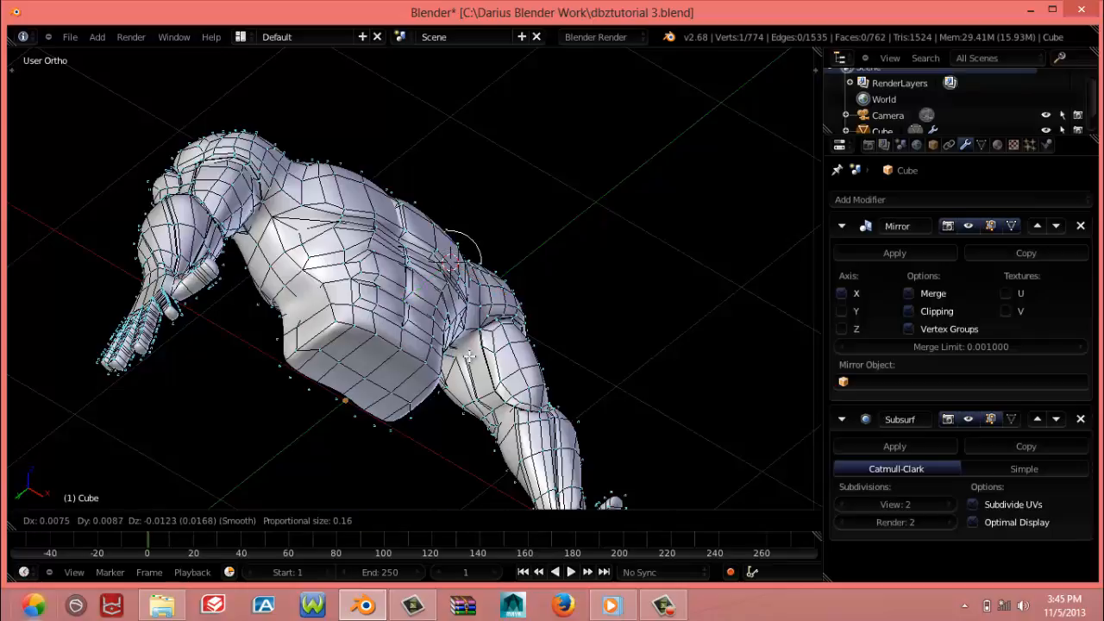
{"action": "left_click", "coordinate": [463, 347]}
{"action": "middle_click_drag", "start_coordinate": [463, 345], "coordinate": [454, 463]}
Return to the front view and save the file over the existing dbztutorial 3.blend
{"action": "key", "text": "KP_1"}
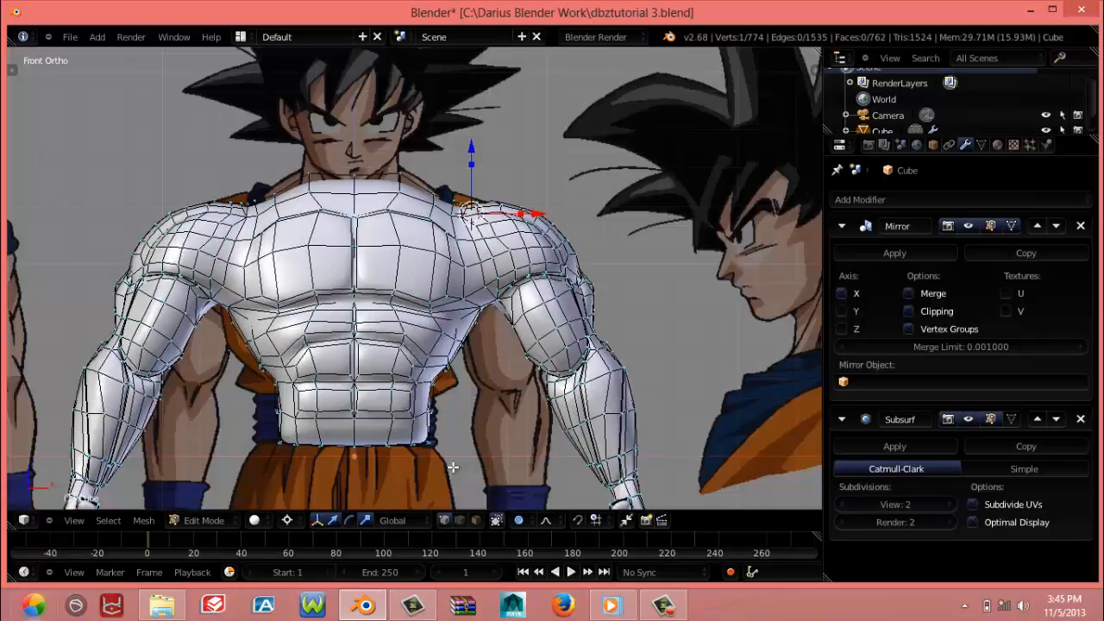
{"action": "scroll", "coordinate": [450, 466], "scroll_direction": "down", "scroll_amount": 5}
{"action": "key", "text": "ctrl+s"}
{"action": "left_click", "coordinate": [443, 457]}
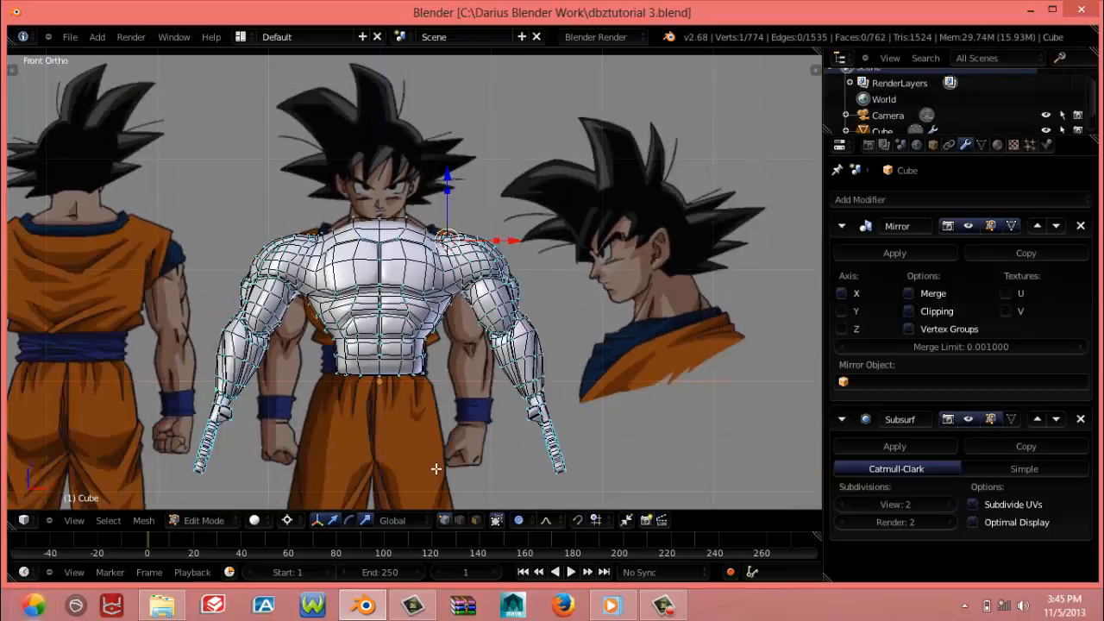
{"action": "scroll", "coordinate": [427, 471], "scroll_direction": "down", "scroll_amount": 1}
{"action": "scroll", "coordinate": [426, 470], "scroll_direction": "up", "scroll_amount": 3}
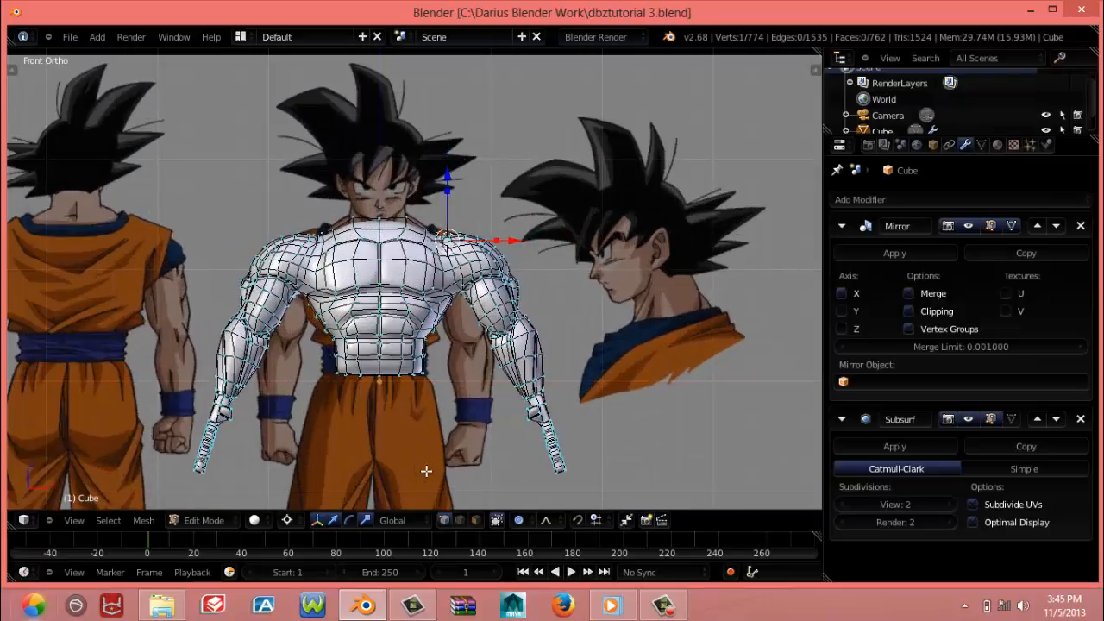